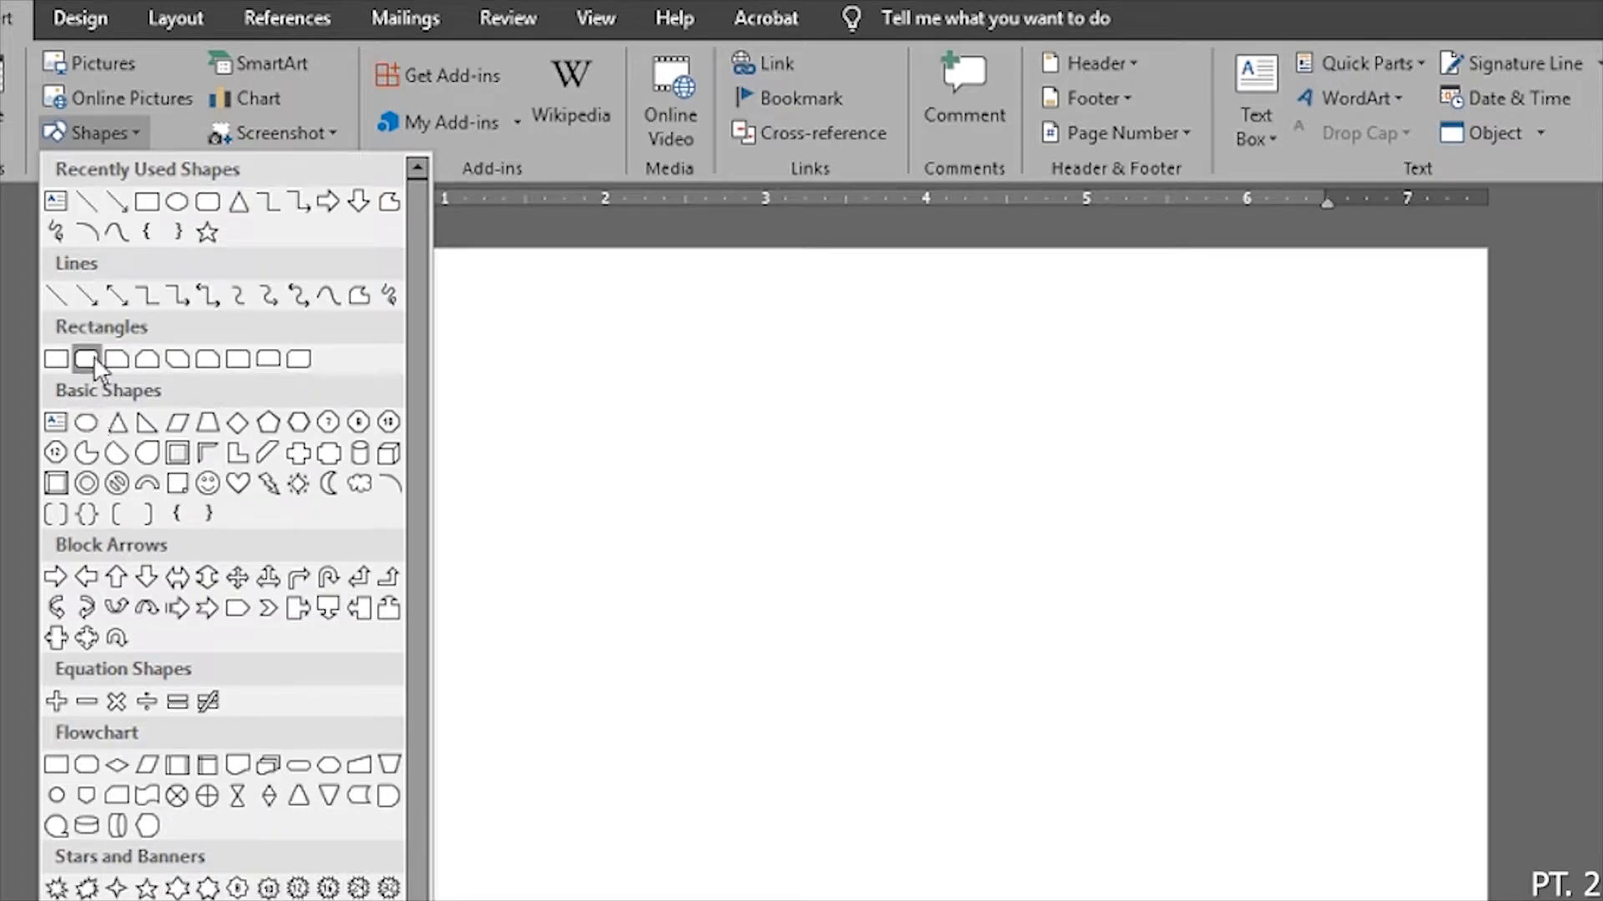
Step: Draw a rounded rectangle about 1.28" high and 2.61" wide near the upper part of the blank page
click(86, 359)
drag(314, 380, 734, 587)
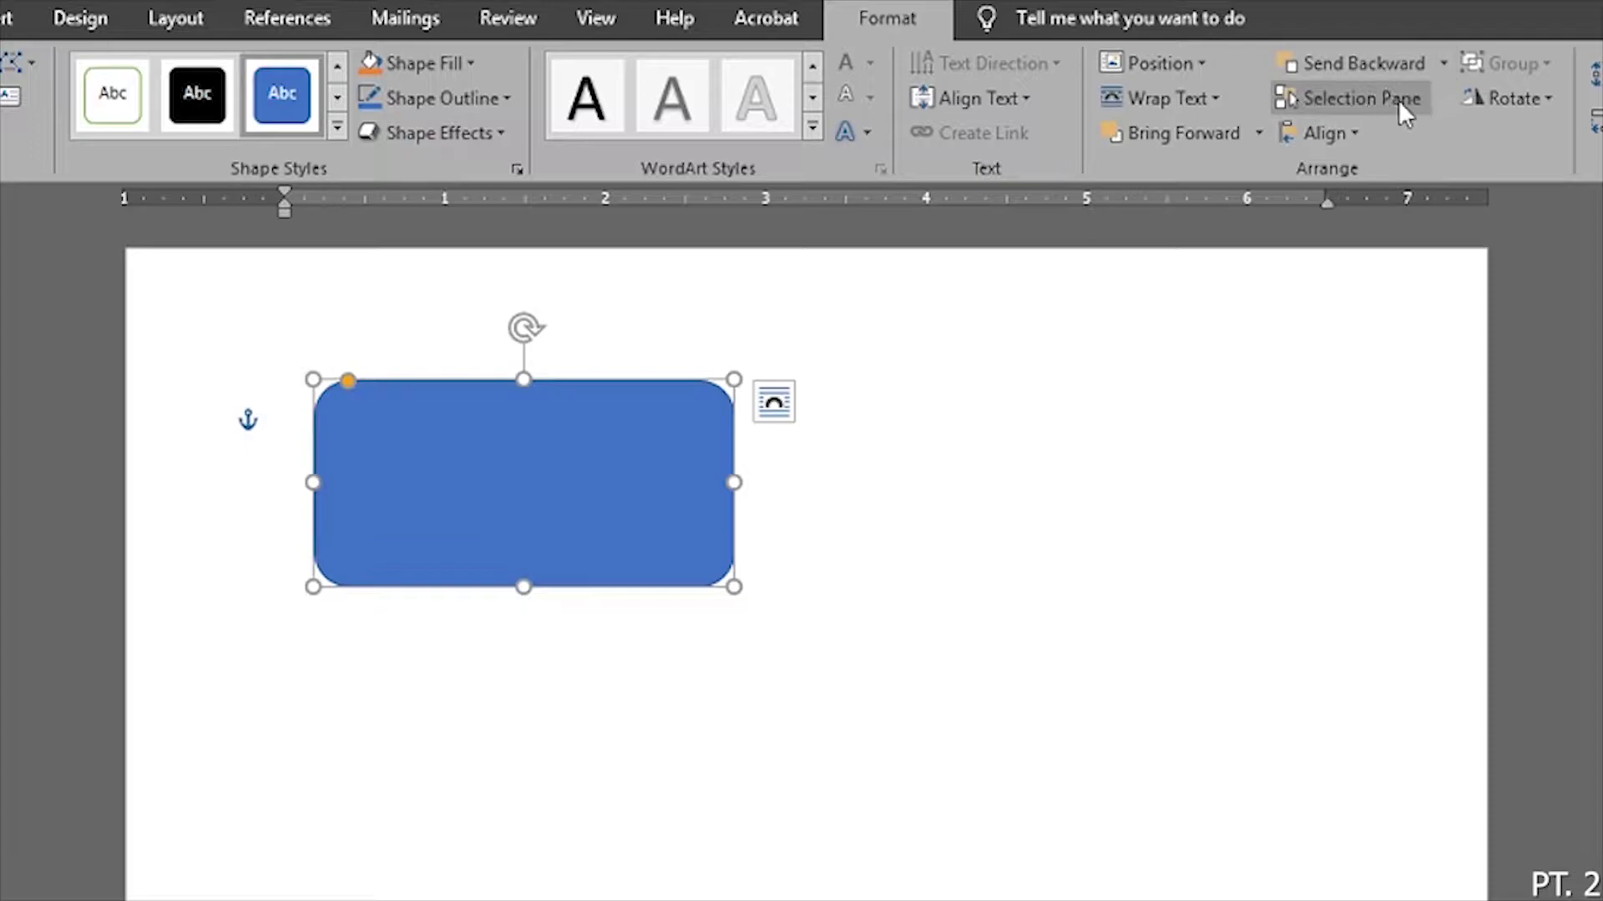
Step: Review the rounded rectangle's fill, outline and theme style choices, and move the shape to the right half of the page
click(431, 67)
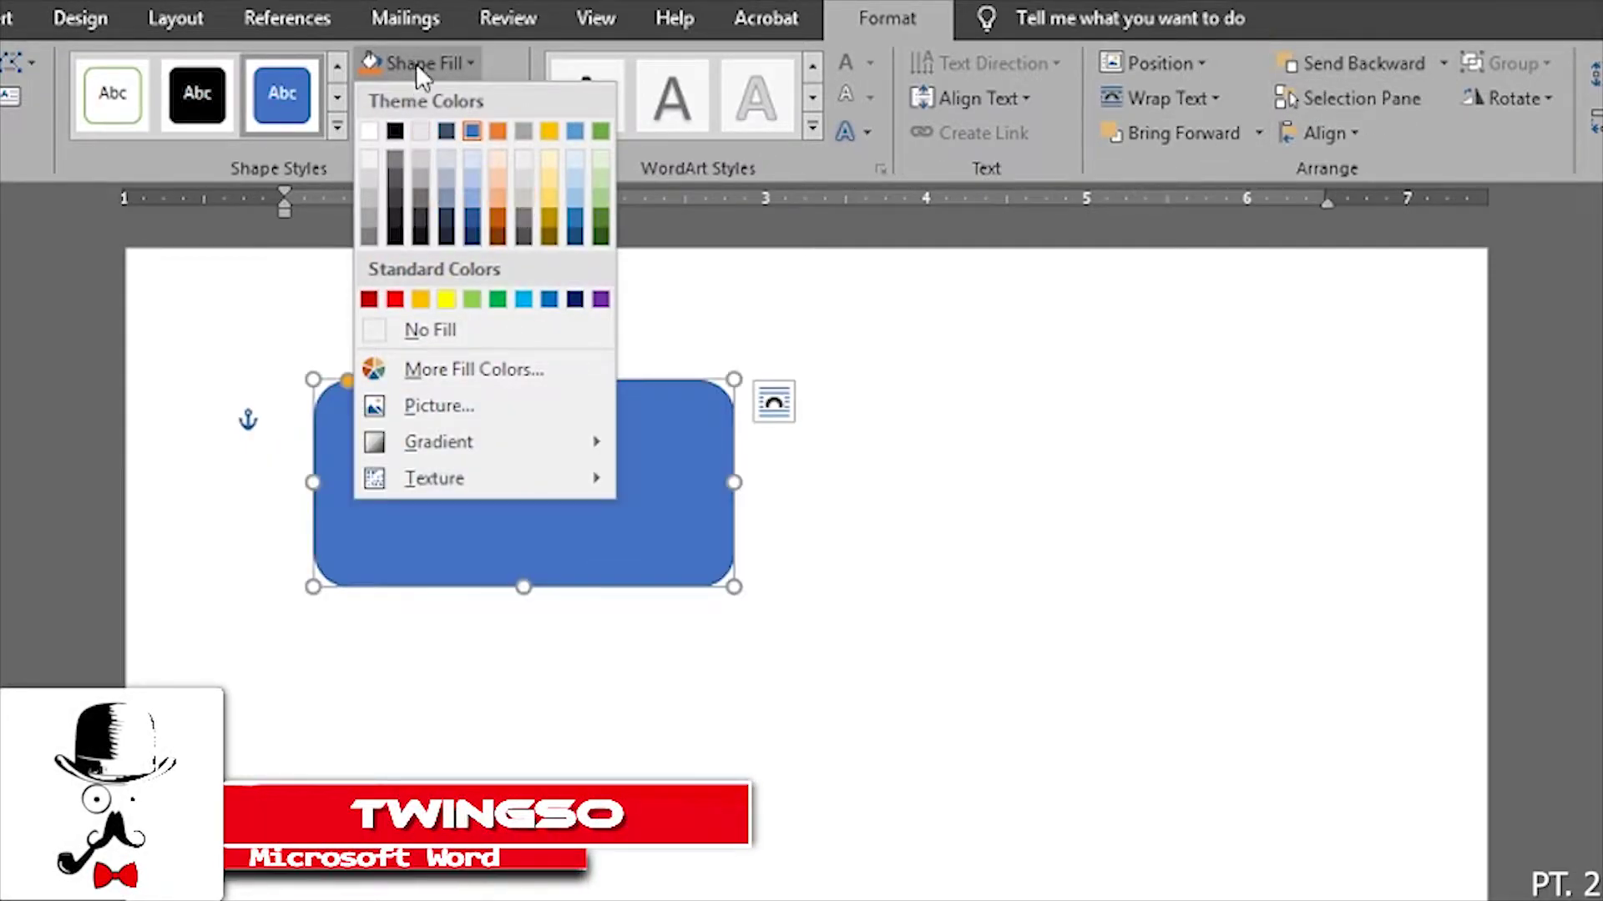
click(417, 63)
click(421, 100)
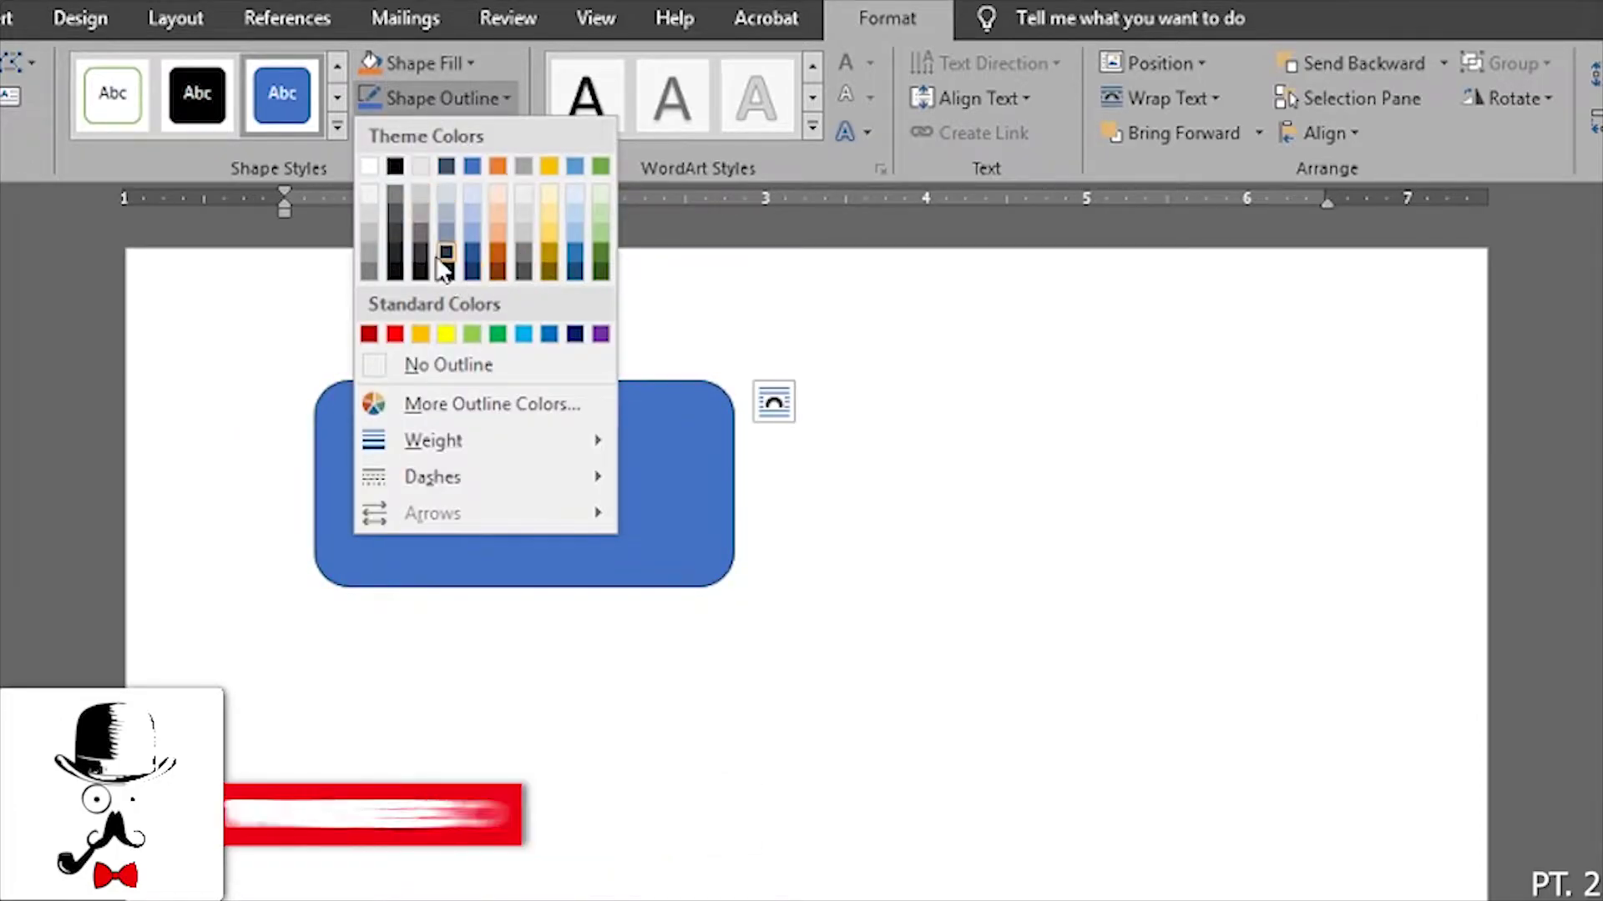
click(337, 127)
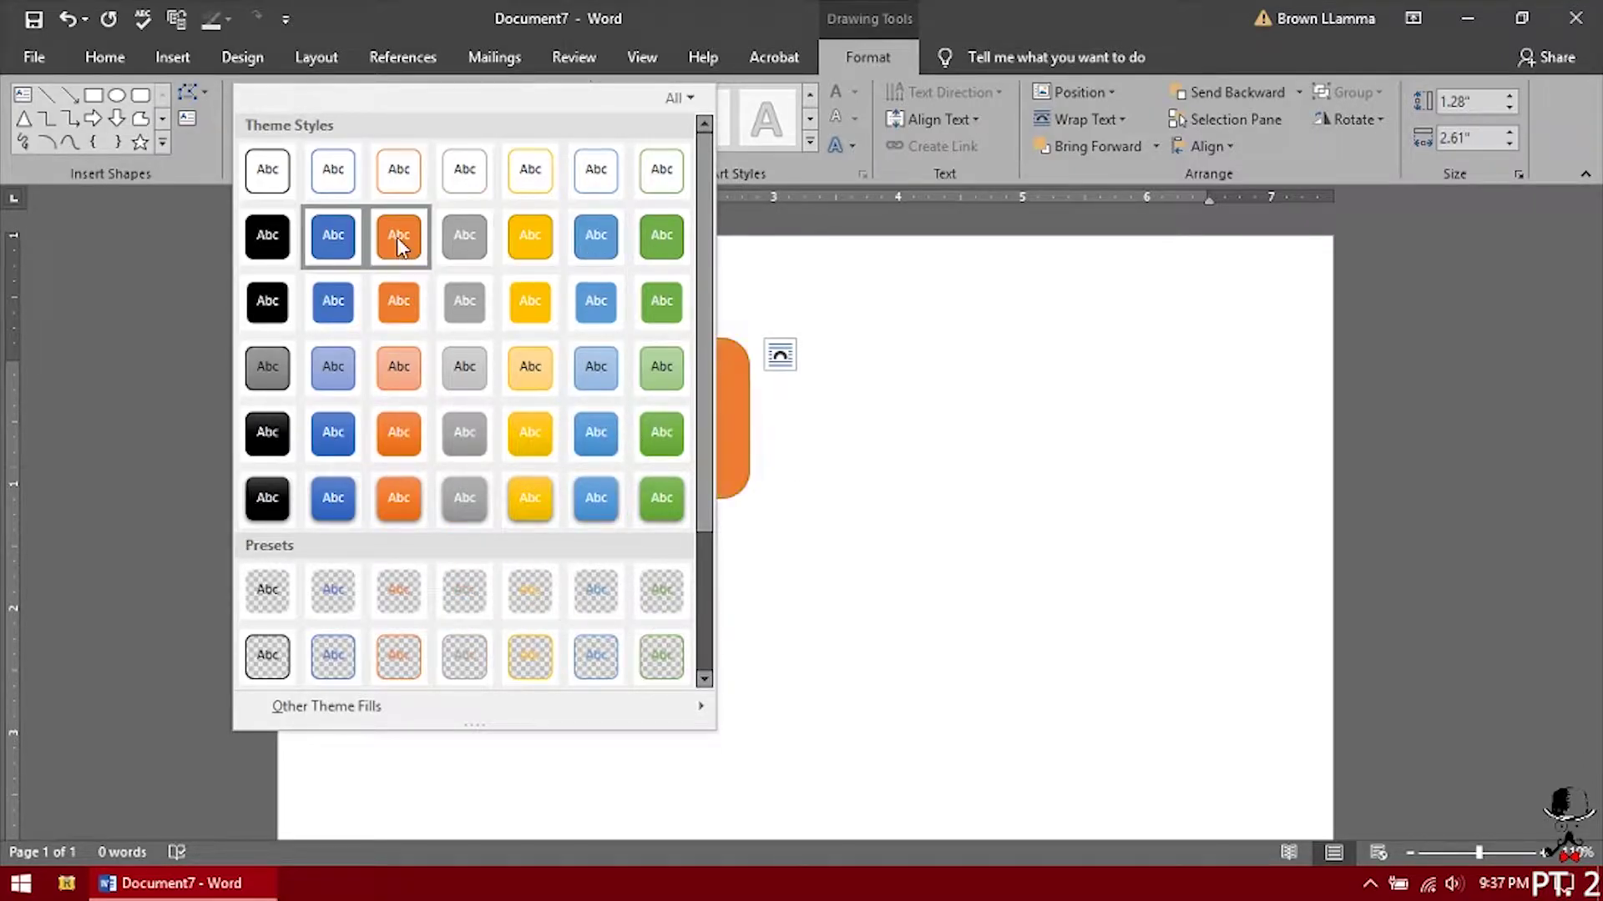
drag(672, 434, 1041, 440)
click(441, 142)
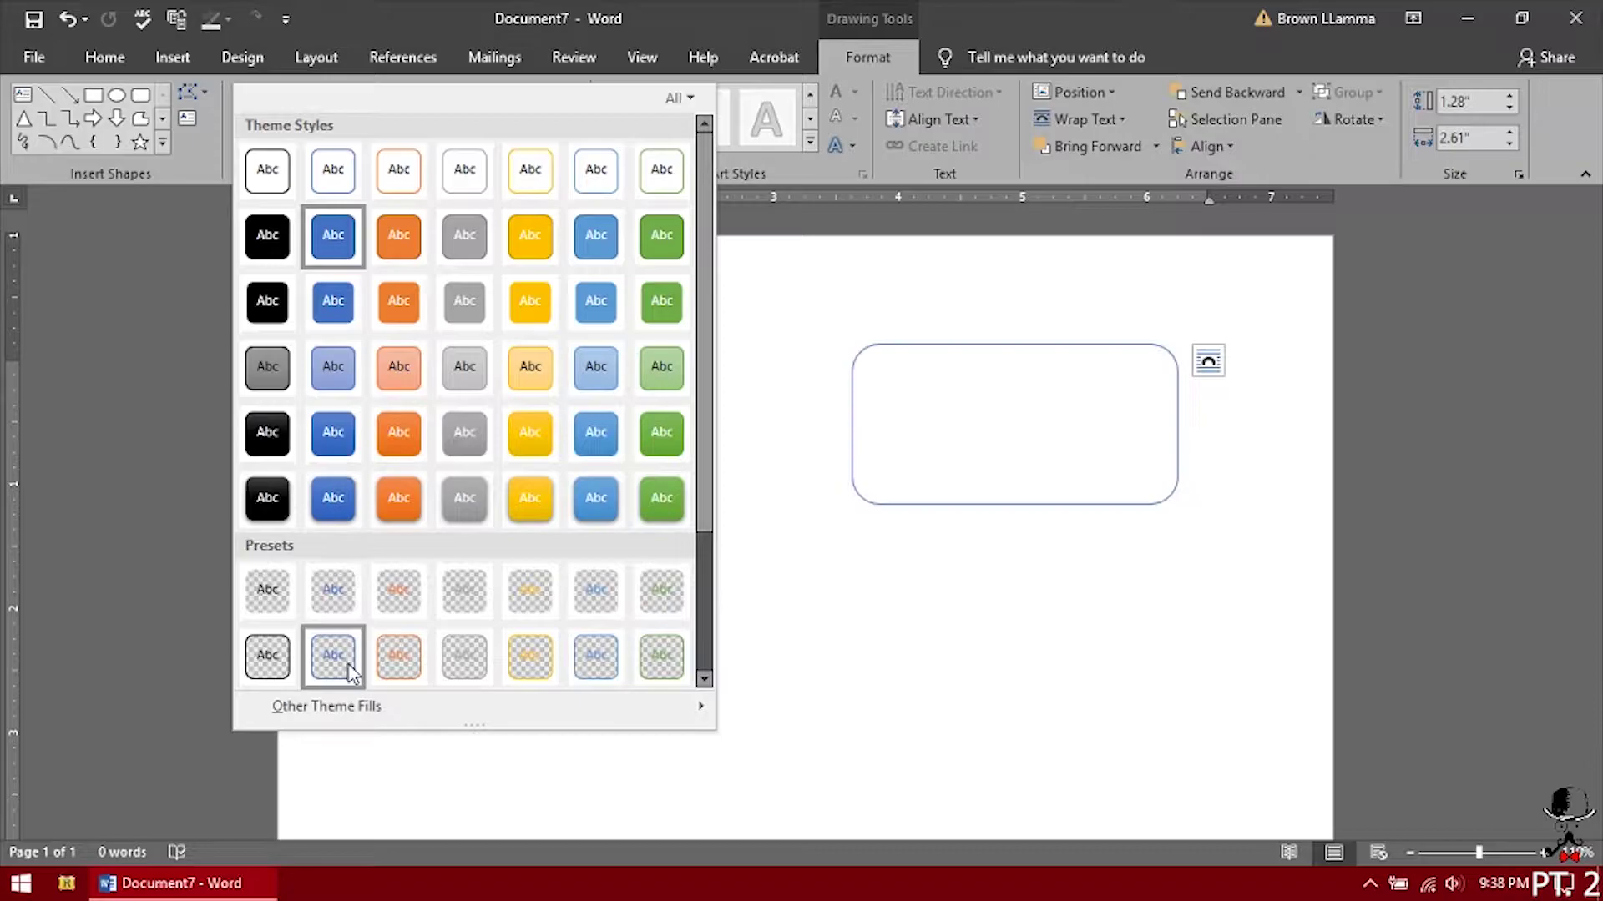
Step: Draw a down block arrow about 2.6" high and 2.09" wide, and move it to overlap the left part of the rounded rectangle
click(119, 105)
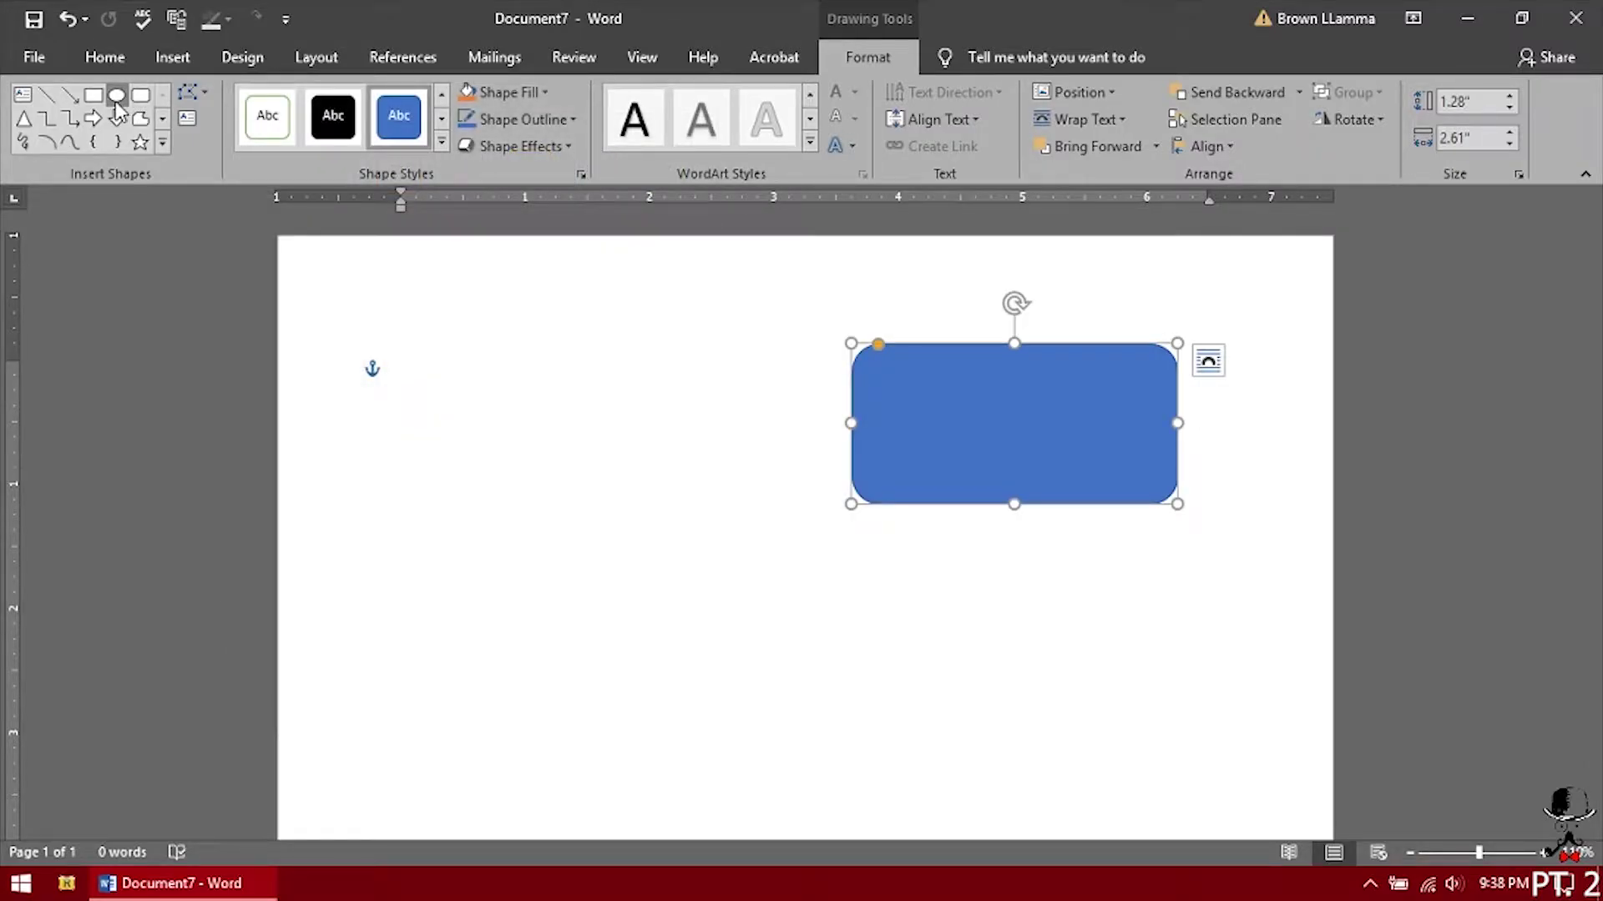
click(116, 118)
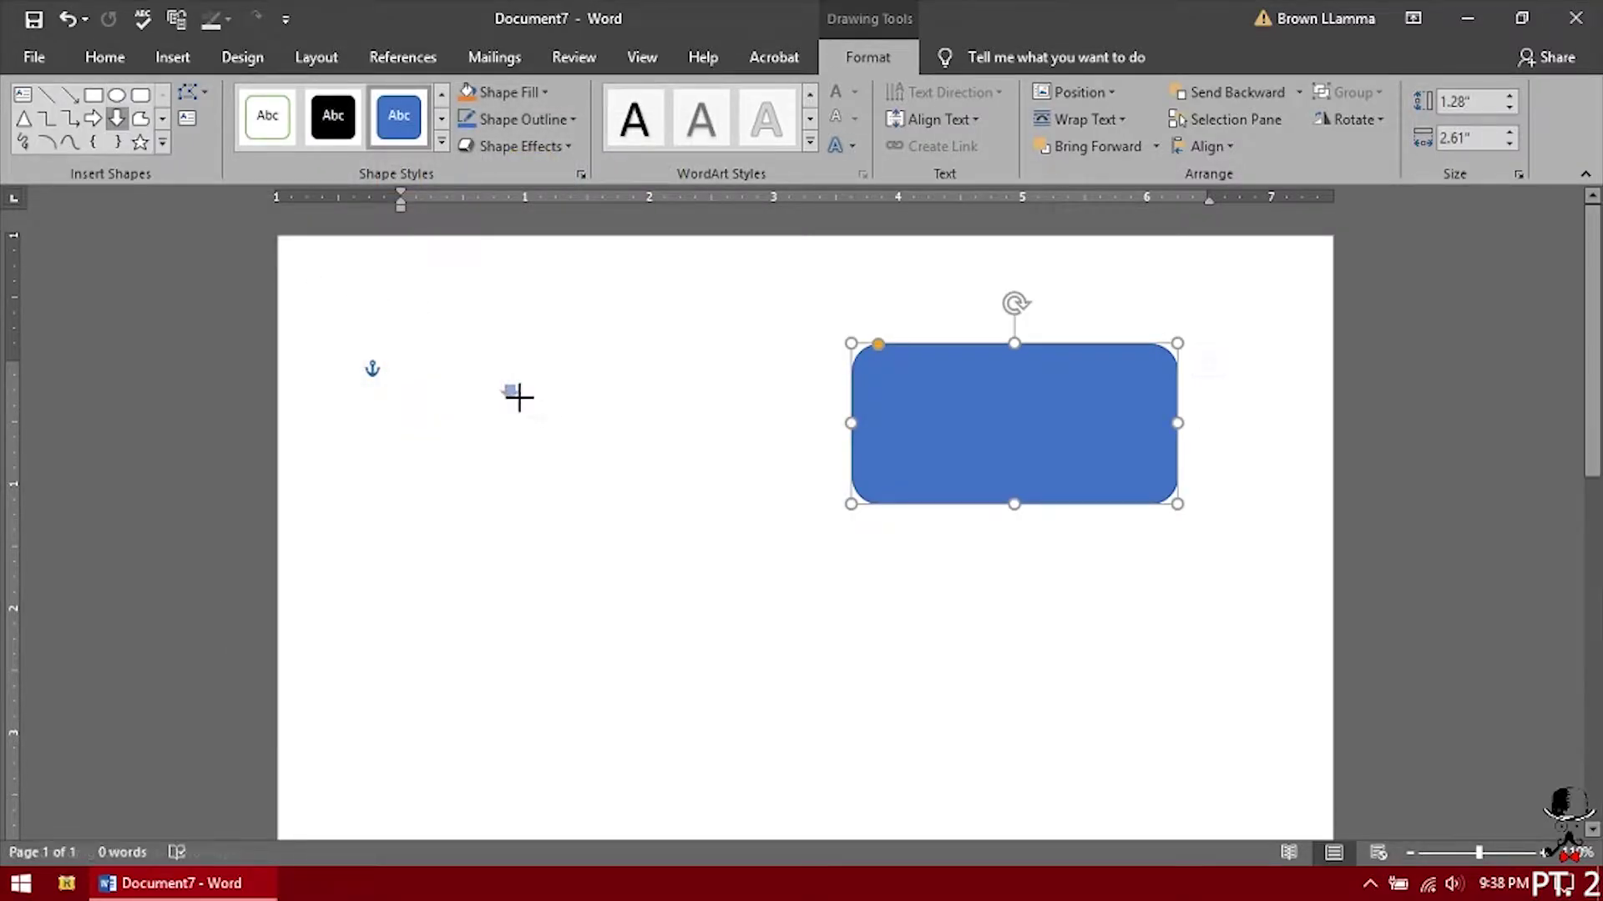
mouse_move(532, 410)
mouse_down()
mouse_move(580, 523)
mouse_move(759, 684)
mouse_move(761, 709)
mouse_up()
drag(611, 526, 874, 450)
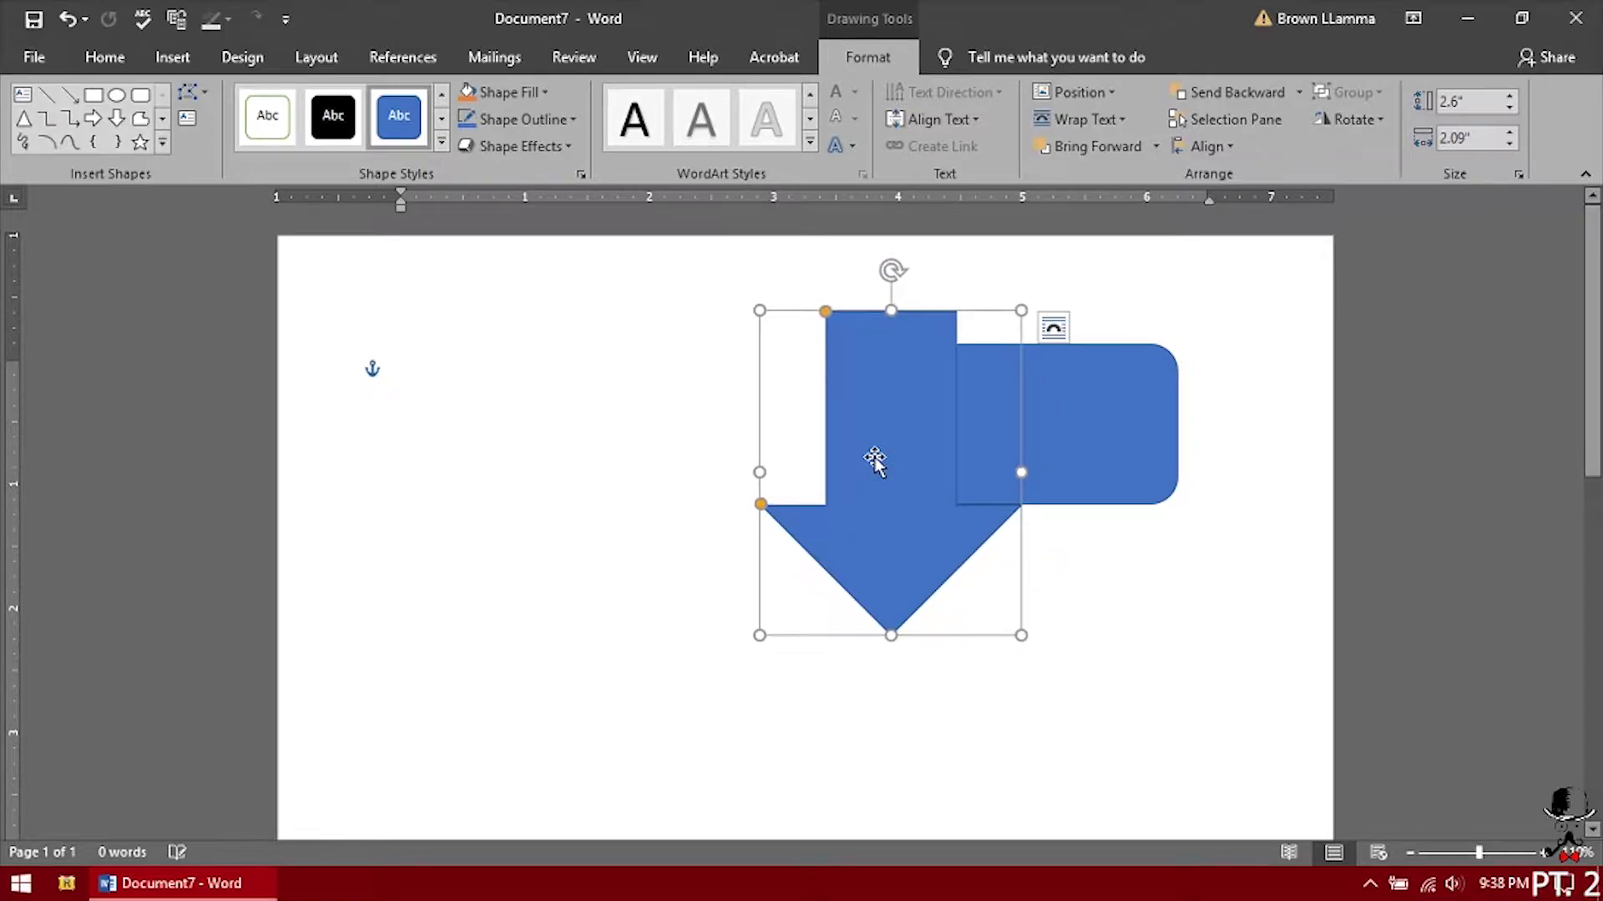
Step: Apply the solid orange filled theme style to the down arrow and deselect it
click(442, 144)
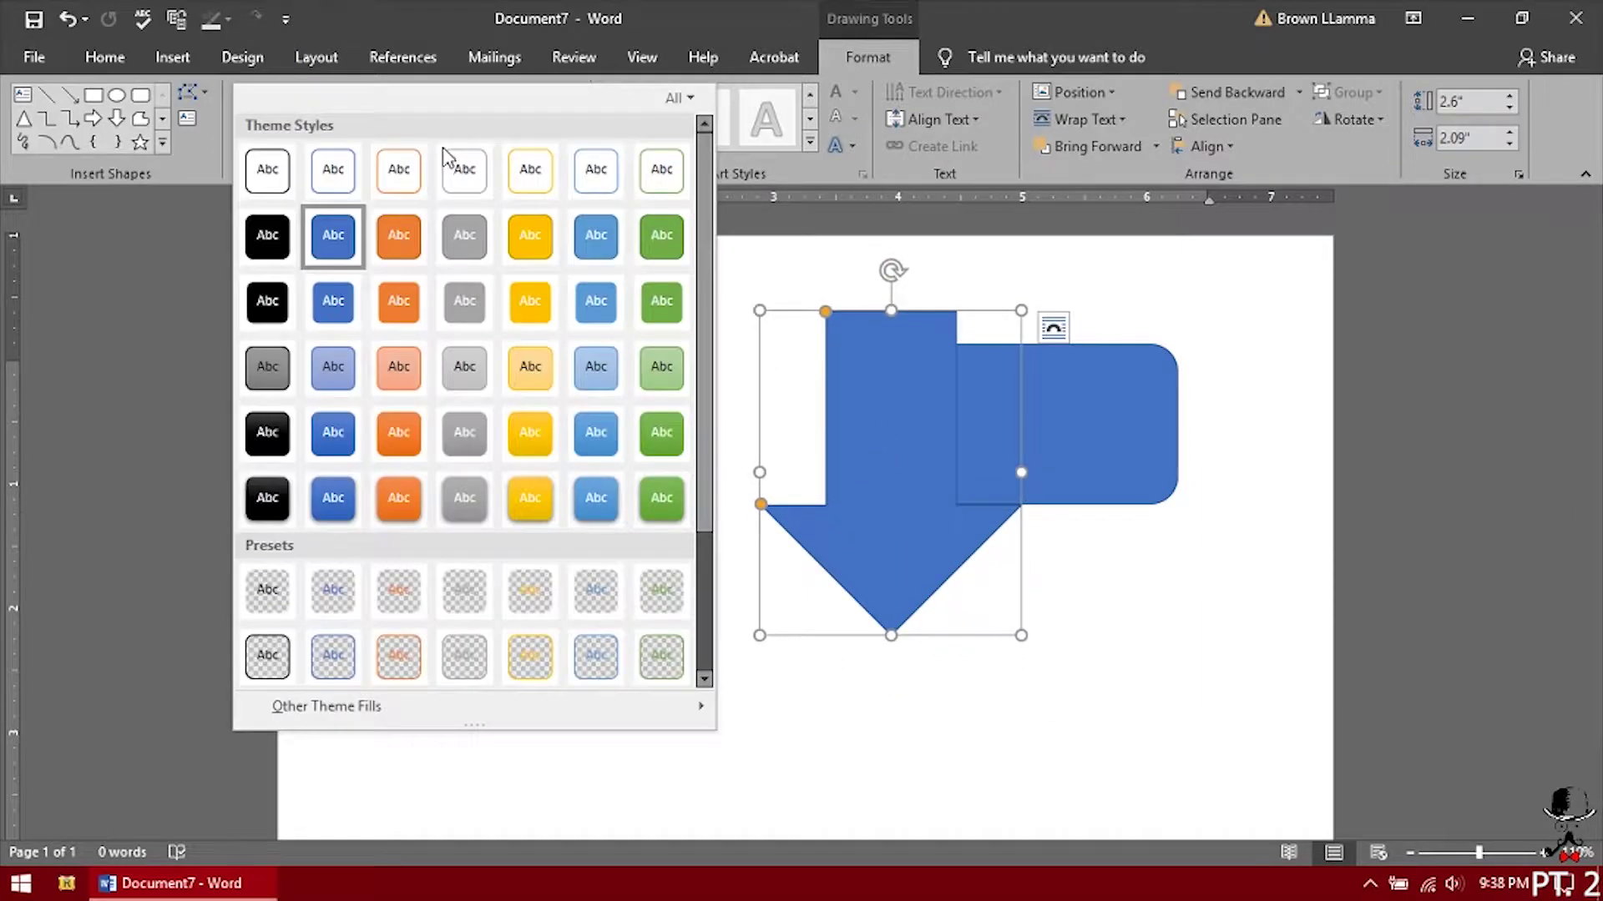
click(399, 235)
click(538, 568)
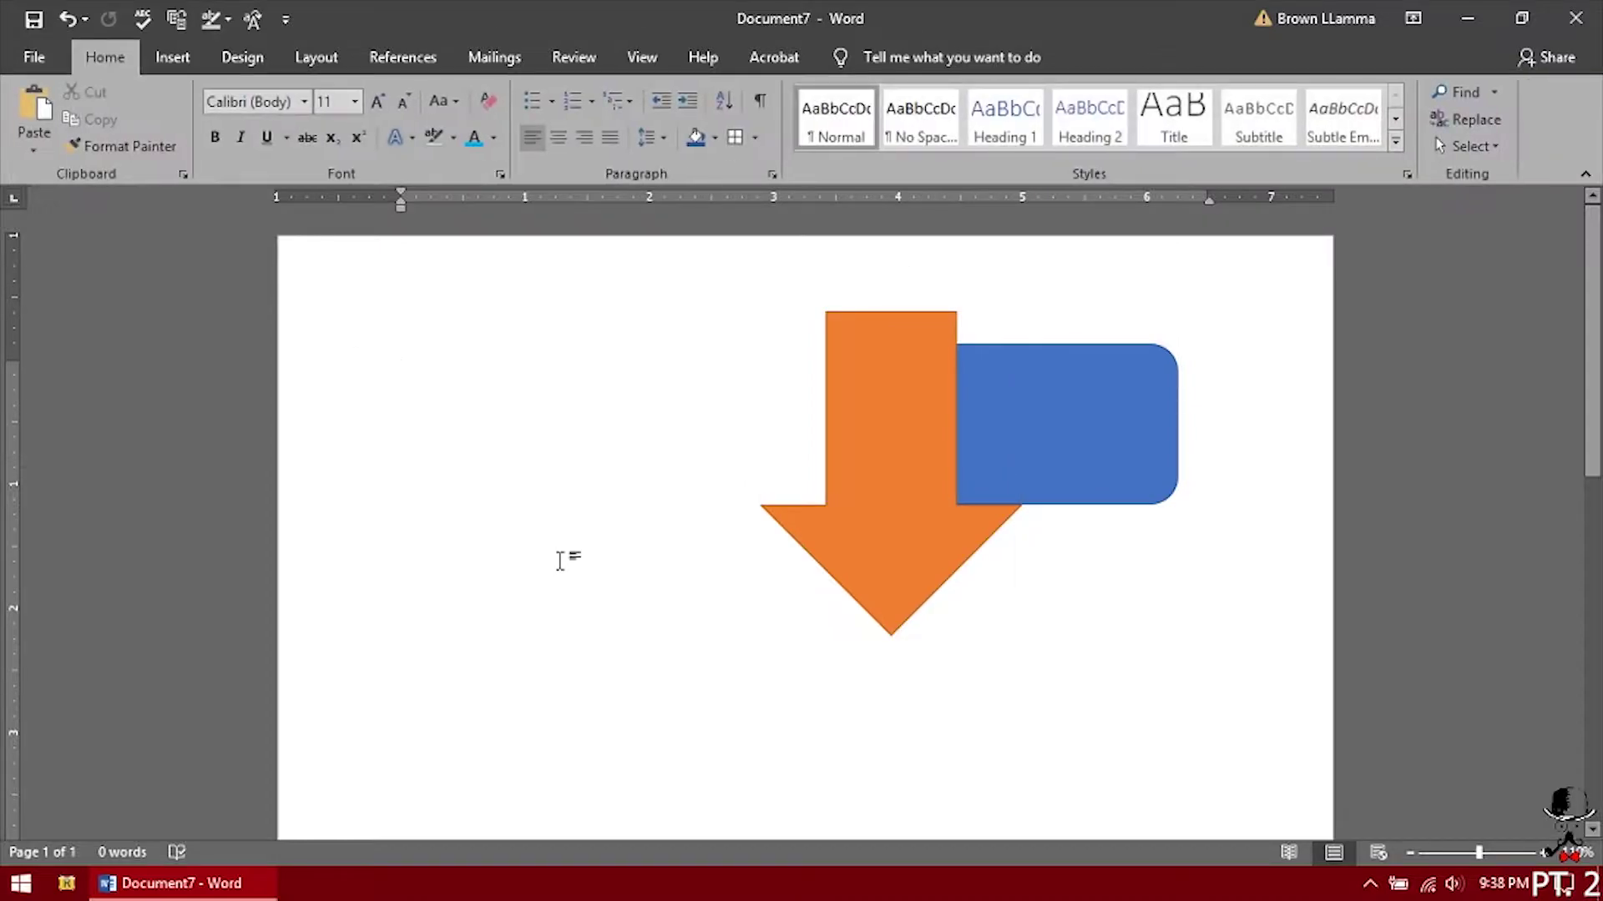
click(1002, 415)
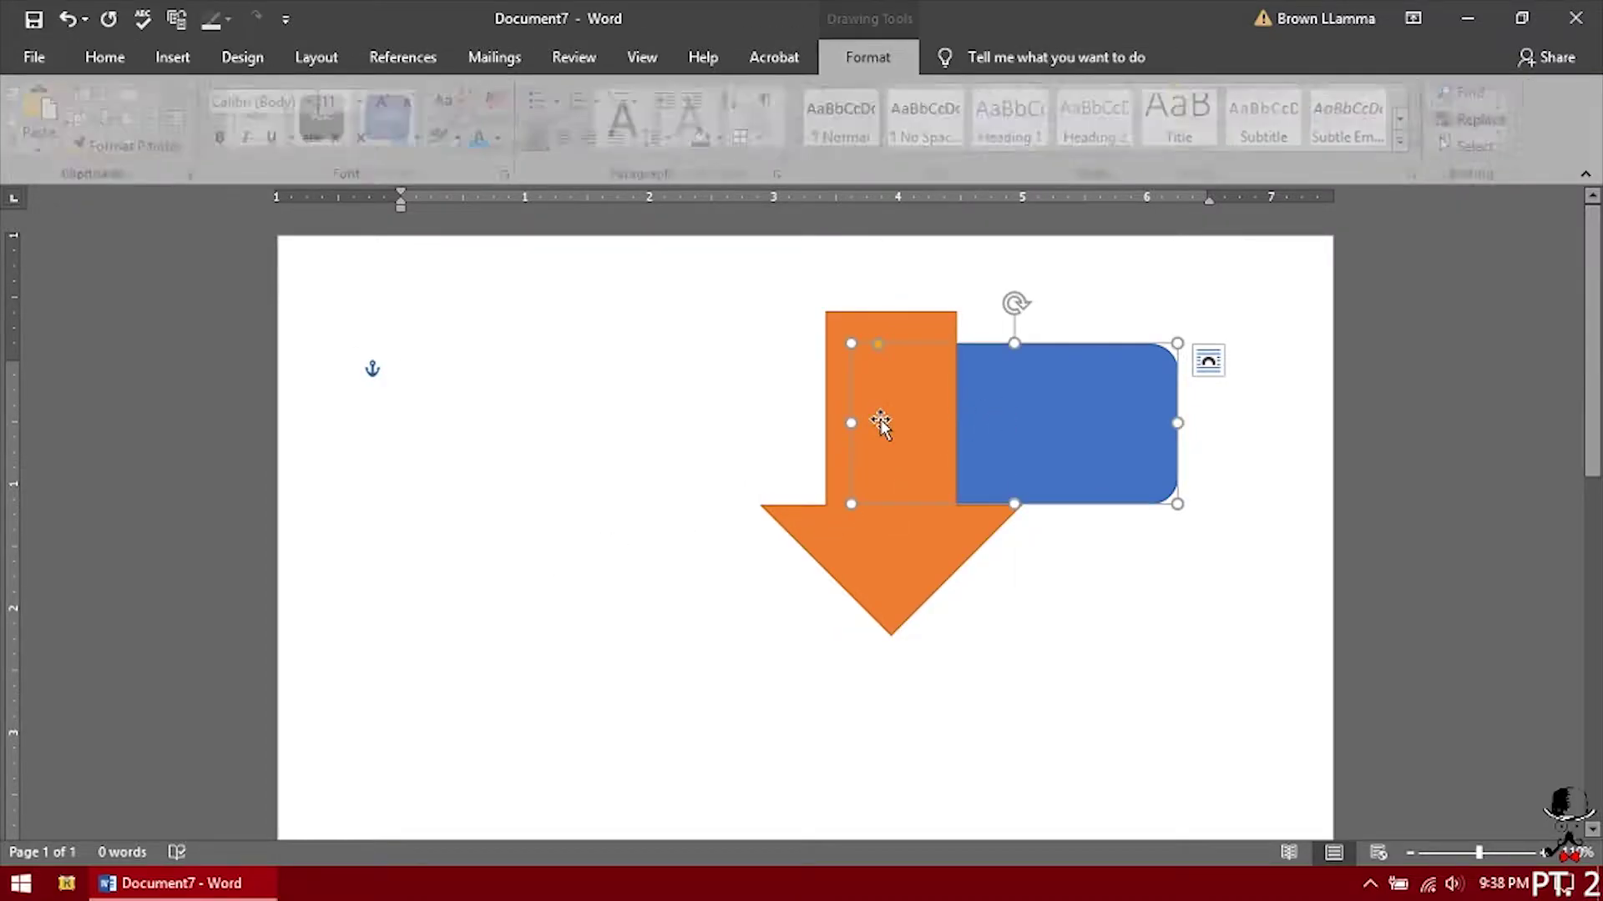
click(893, 574)
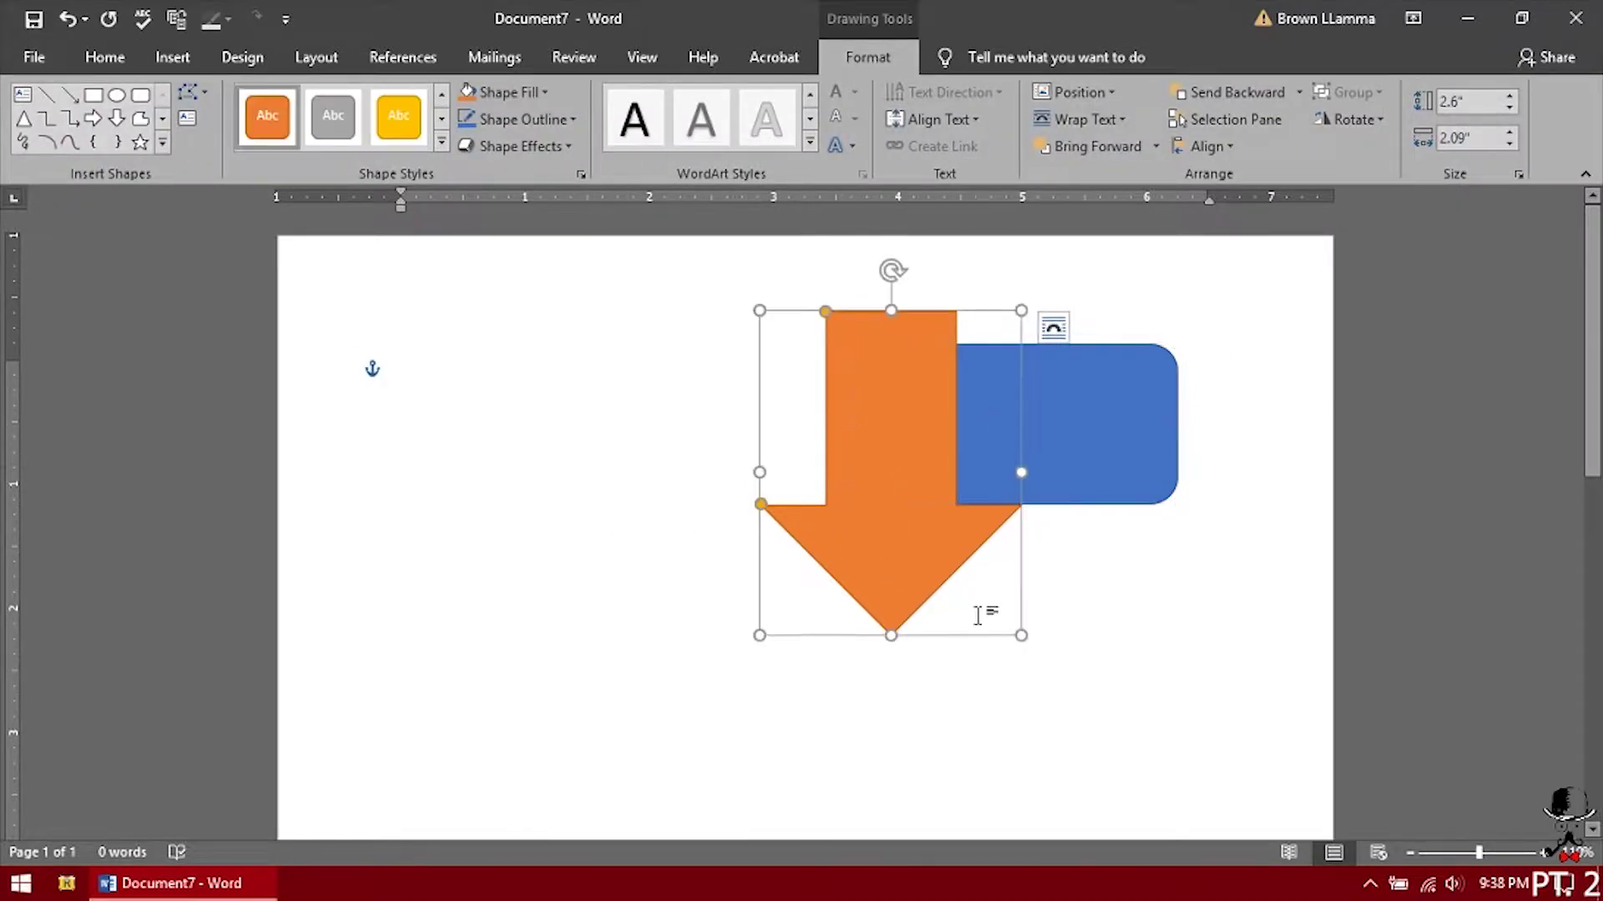
click(1226, 563)
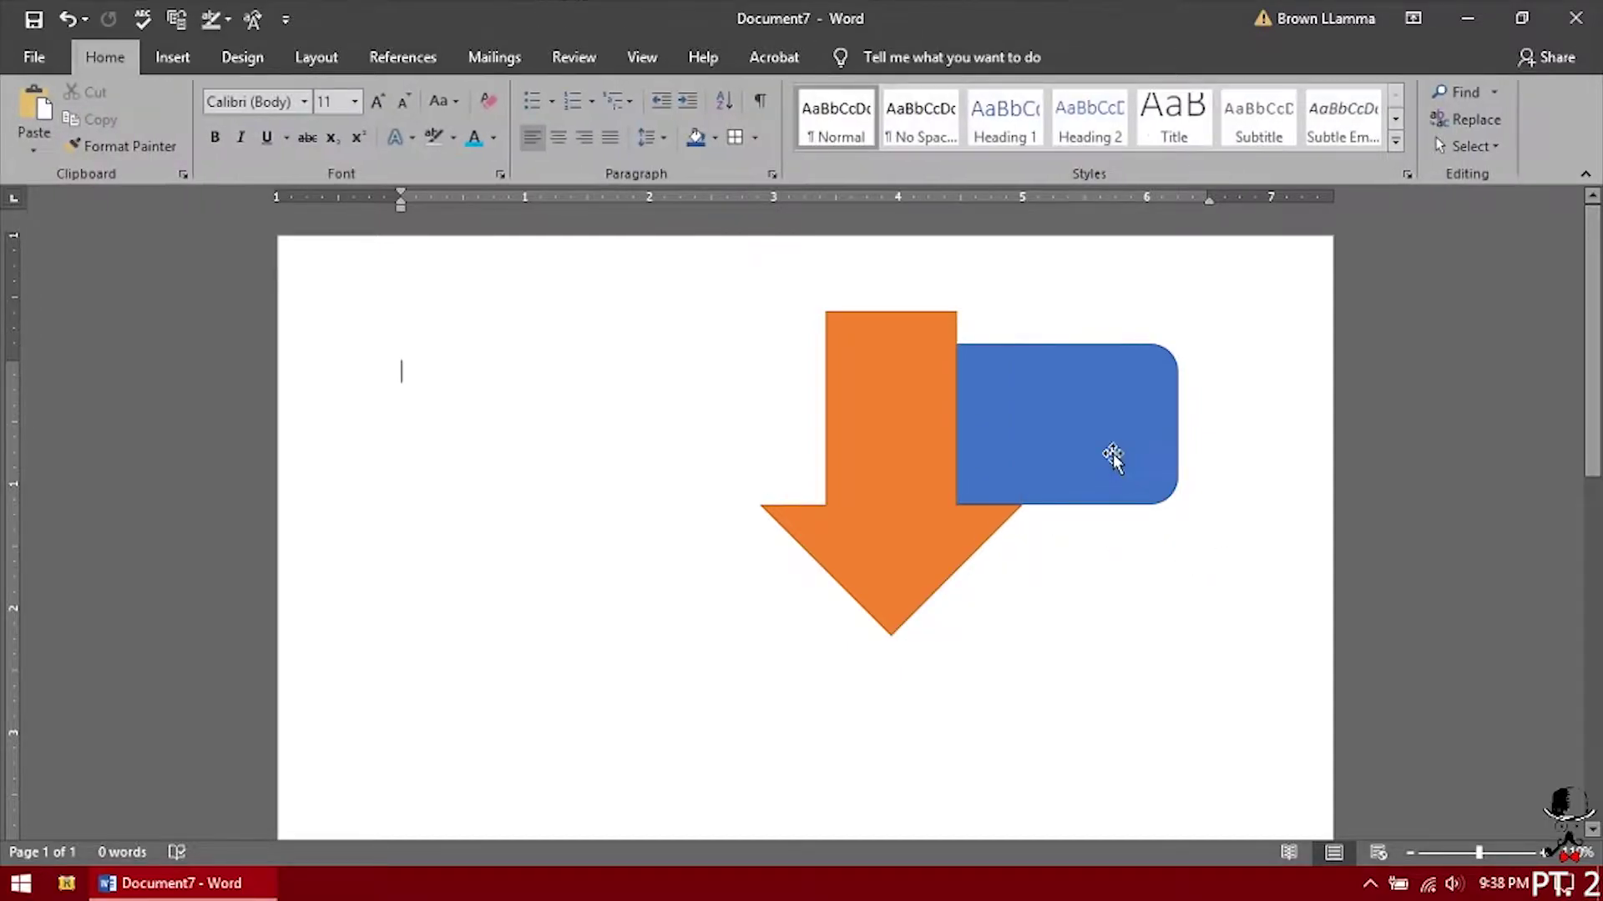
click(1034, 465)
click(925, 568)
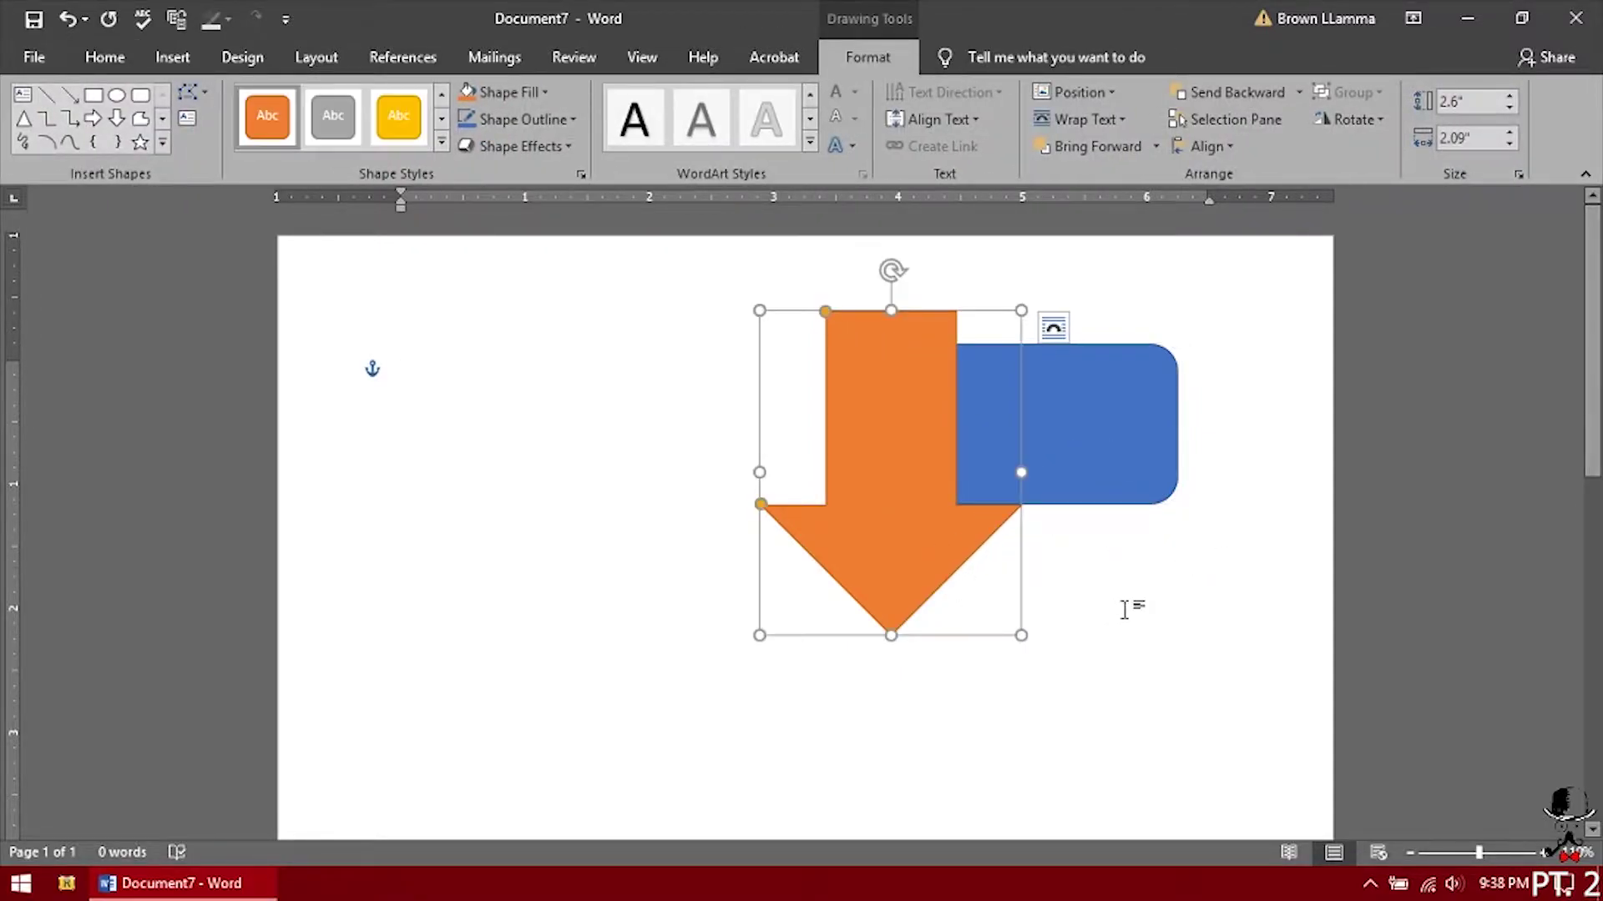
click(1142, 622)
Step: Send the orange arrow backward behind the blue rectangle, and send the rectangle backward behind the arrow
click(903, 541)
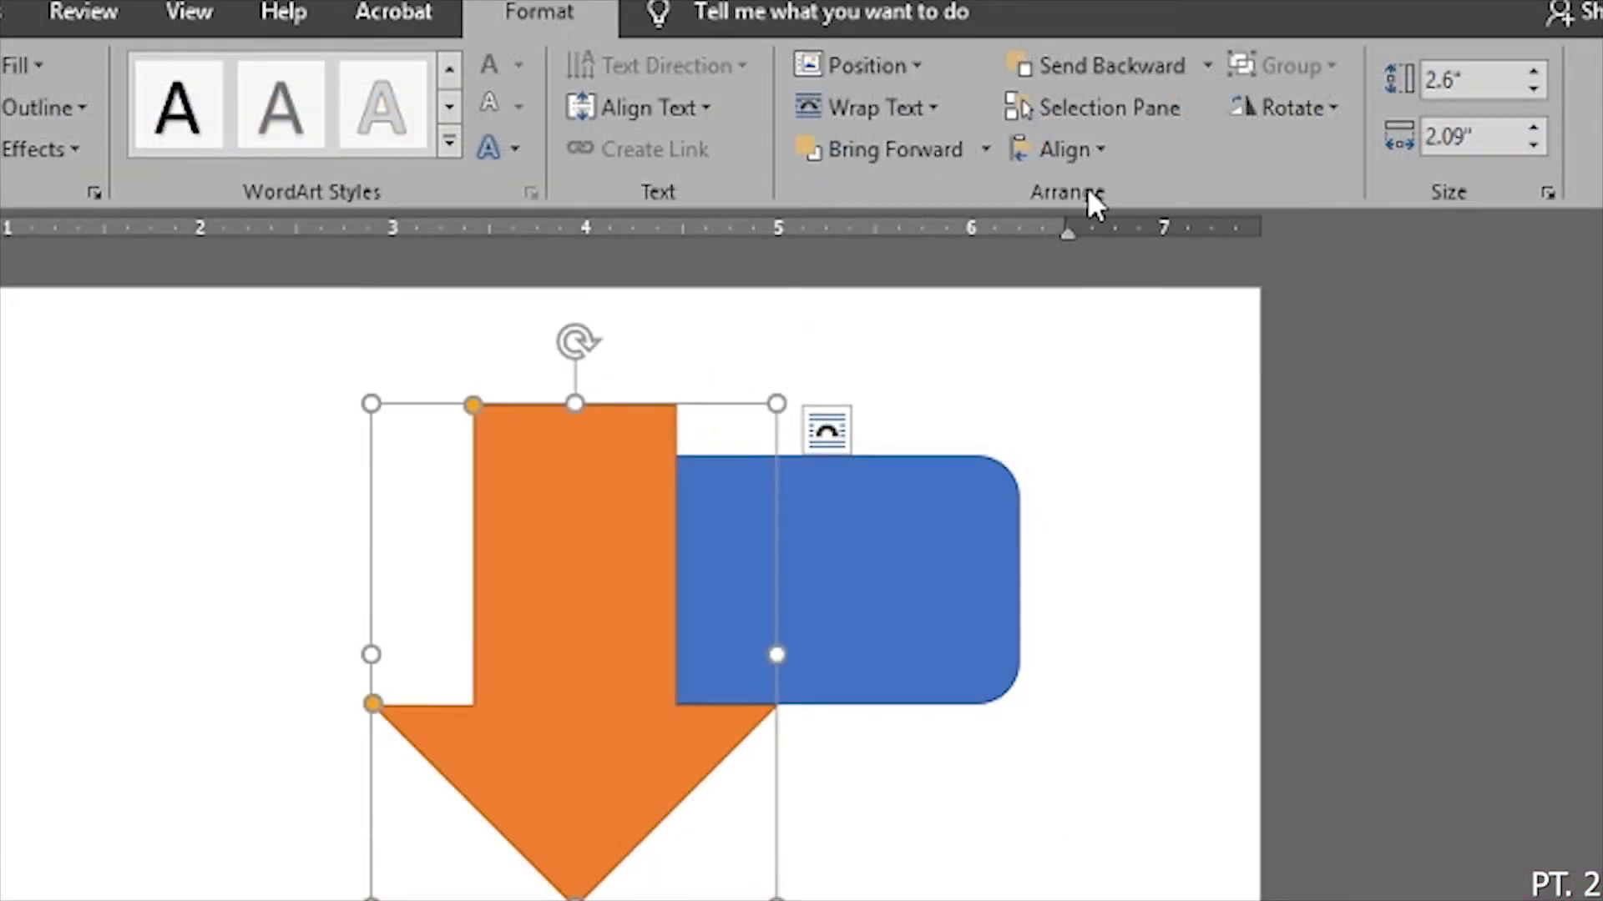
click(1072, 79)
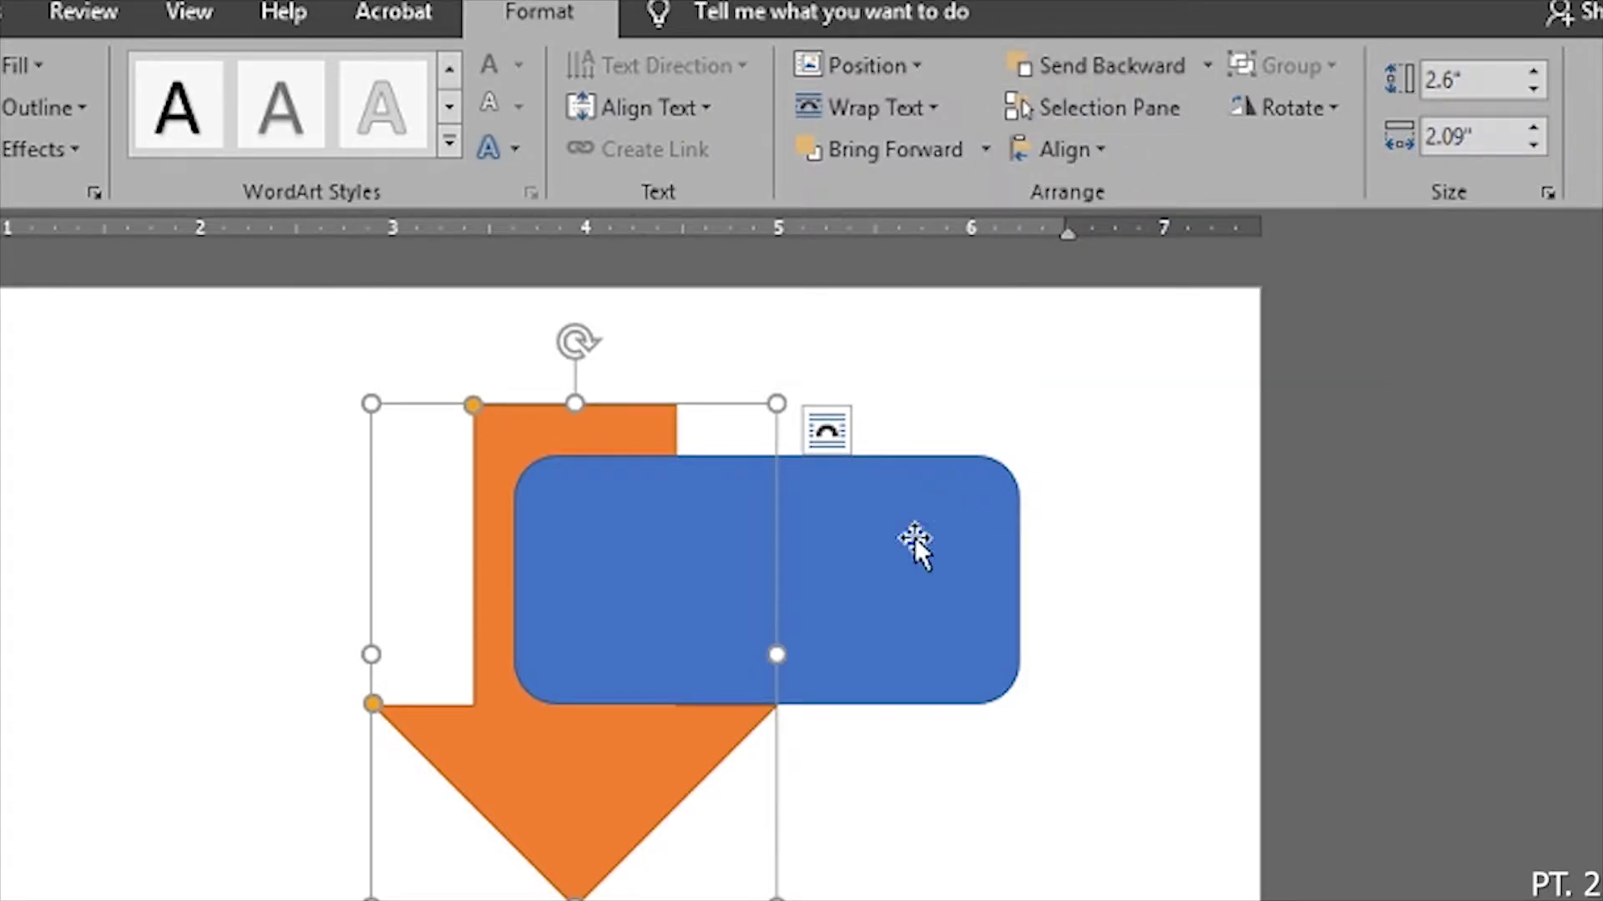
click(868, 565)
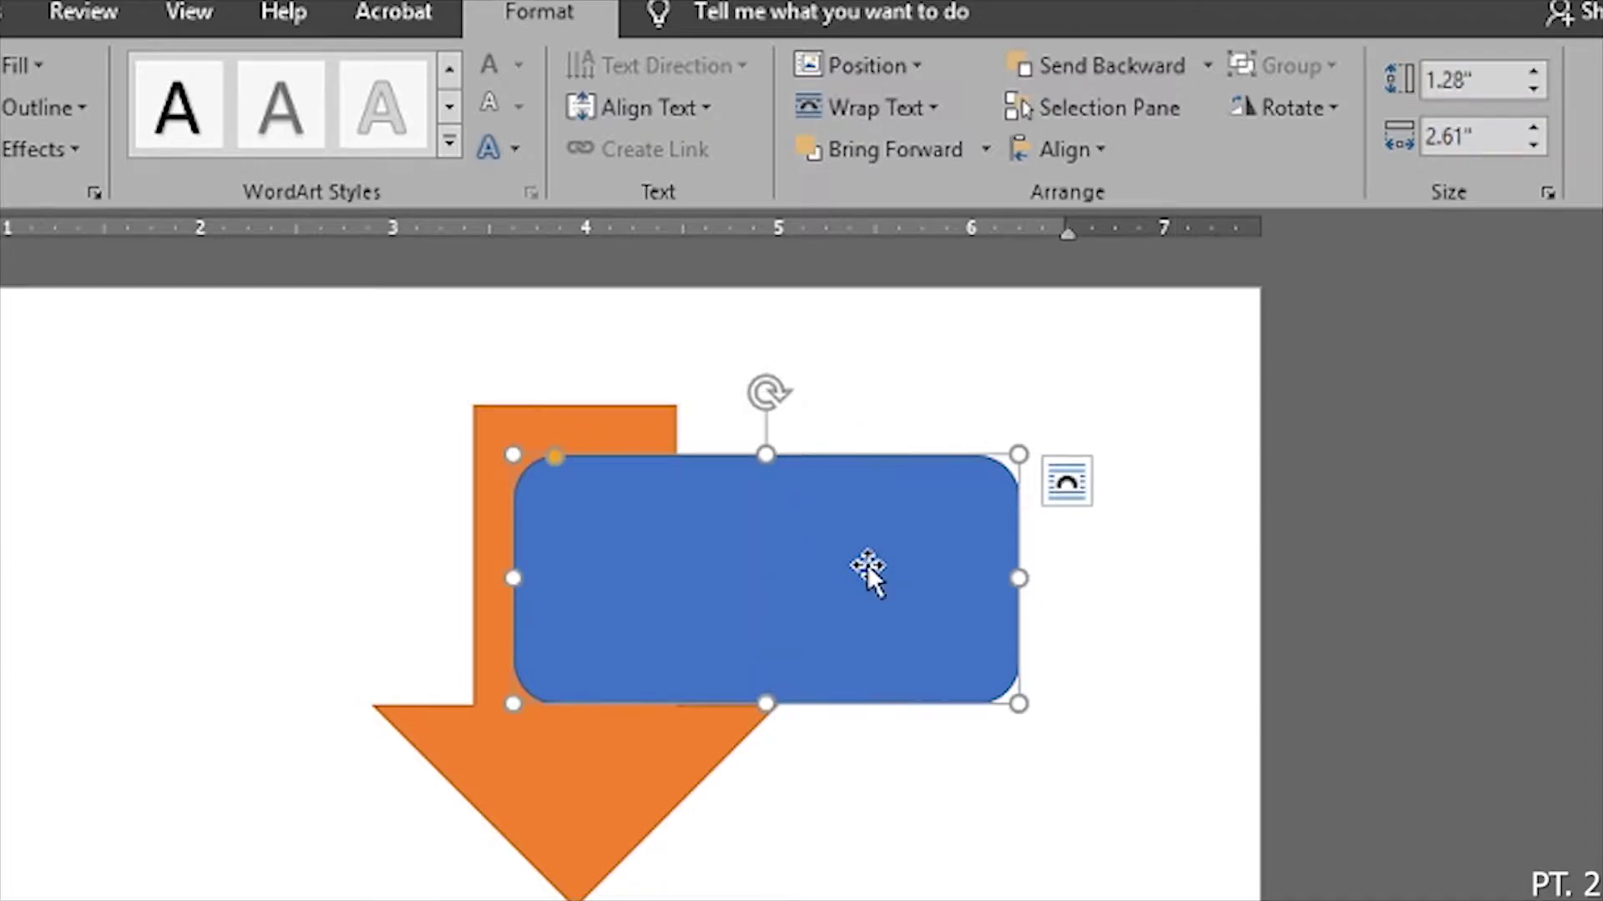
click(1151, 65)
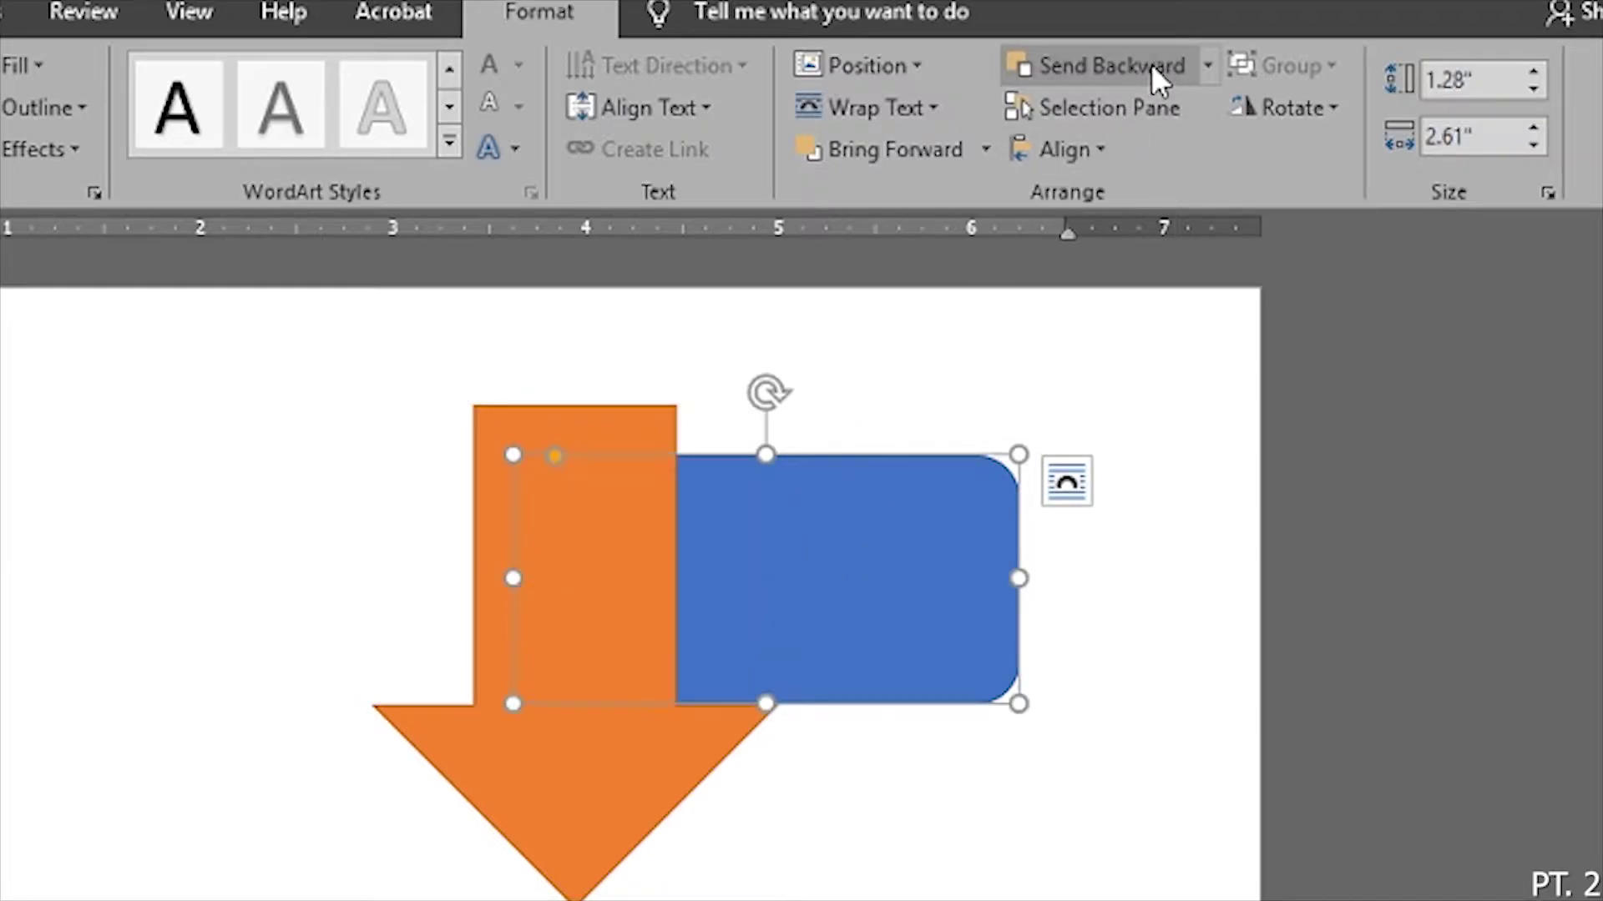
click(579, 804)
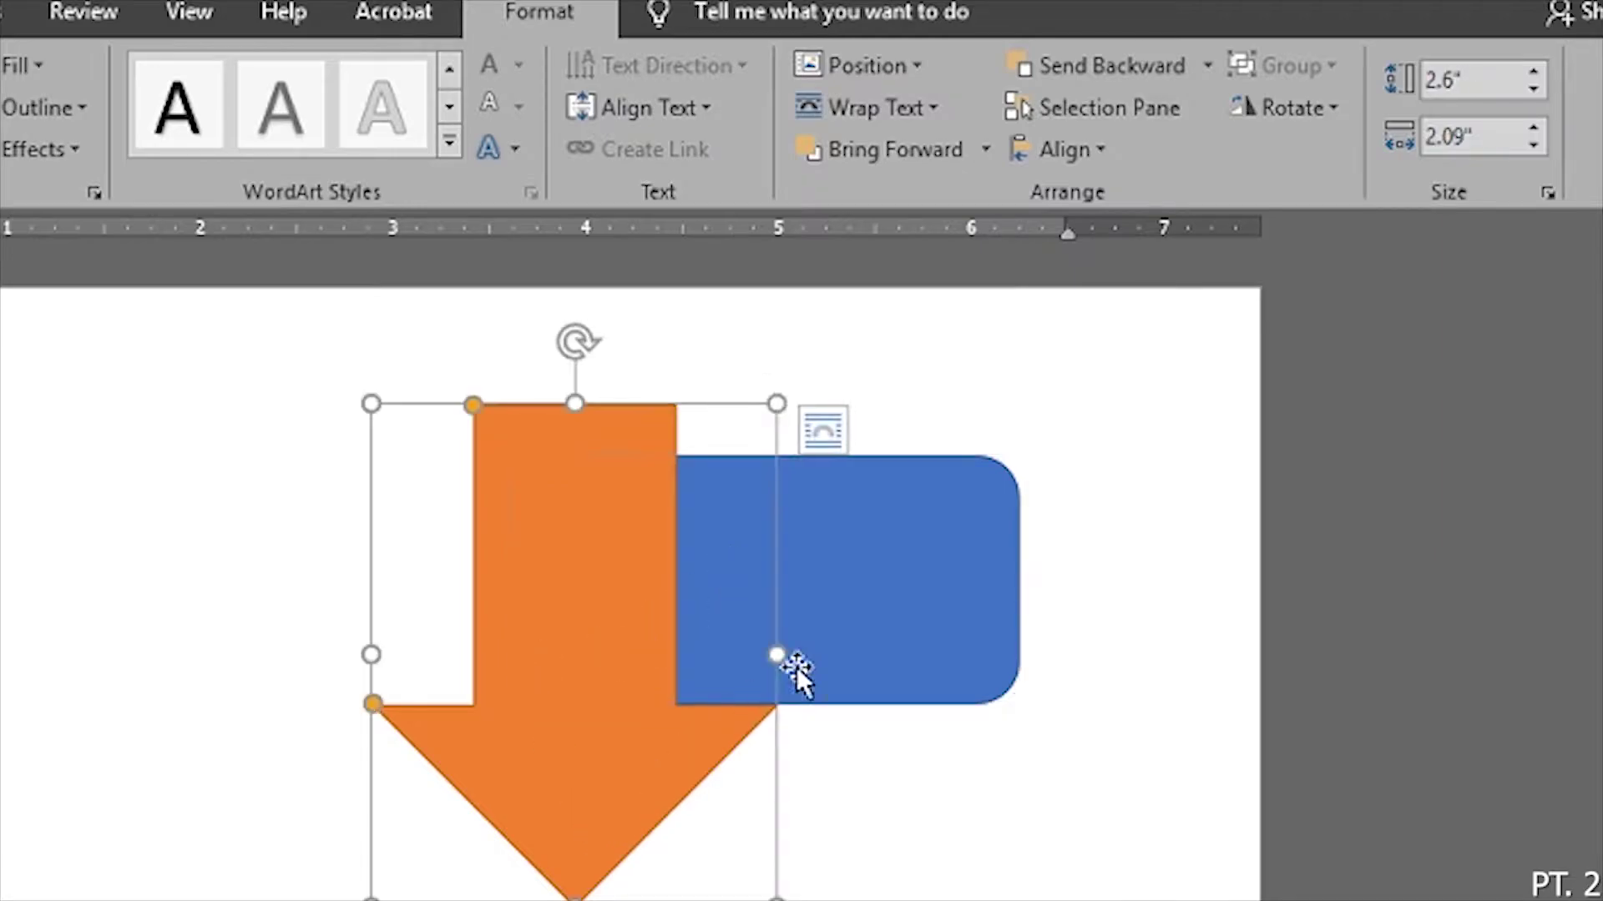
click(883, 599)
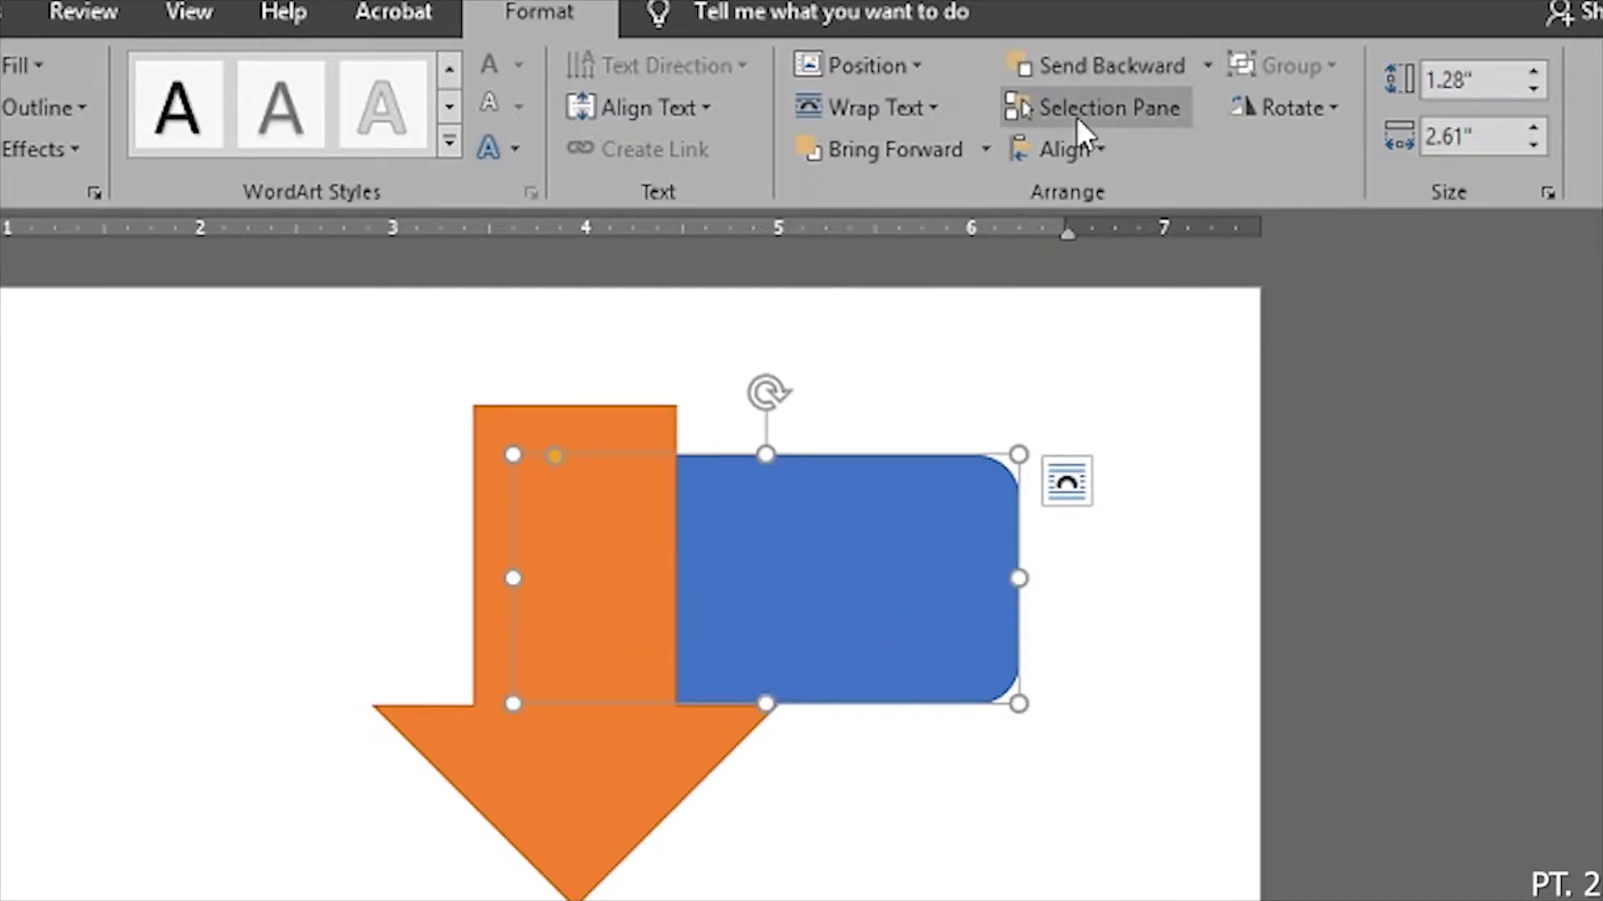
click(618, 769)
click(843, 608)
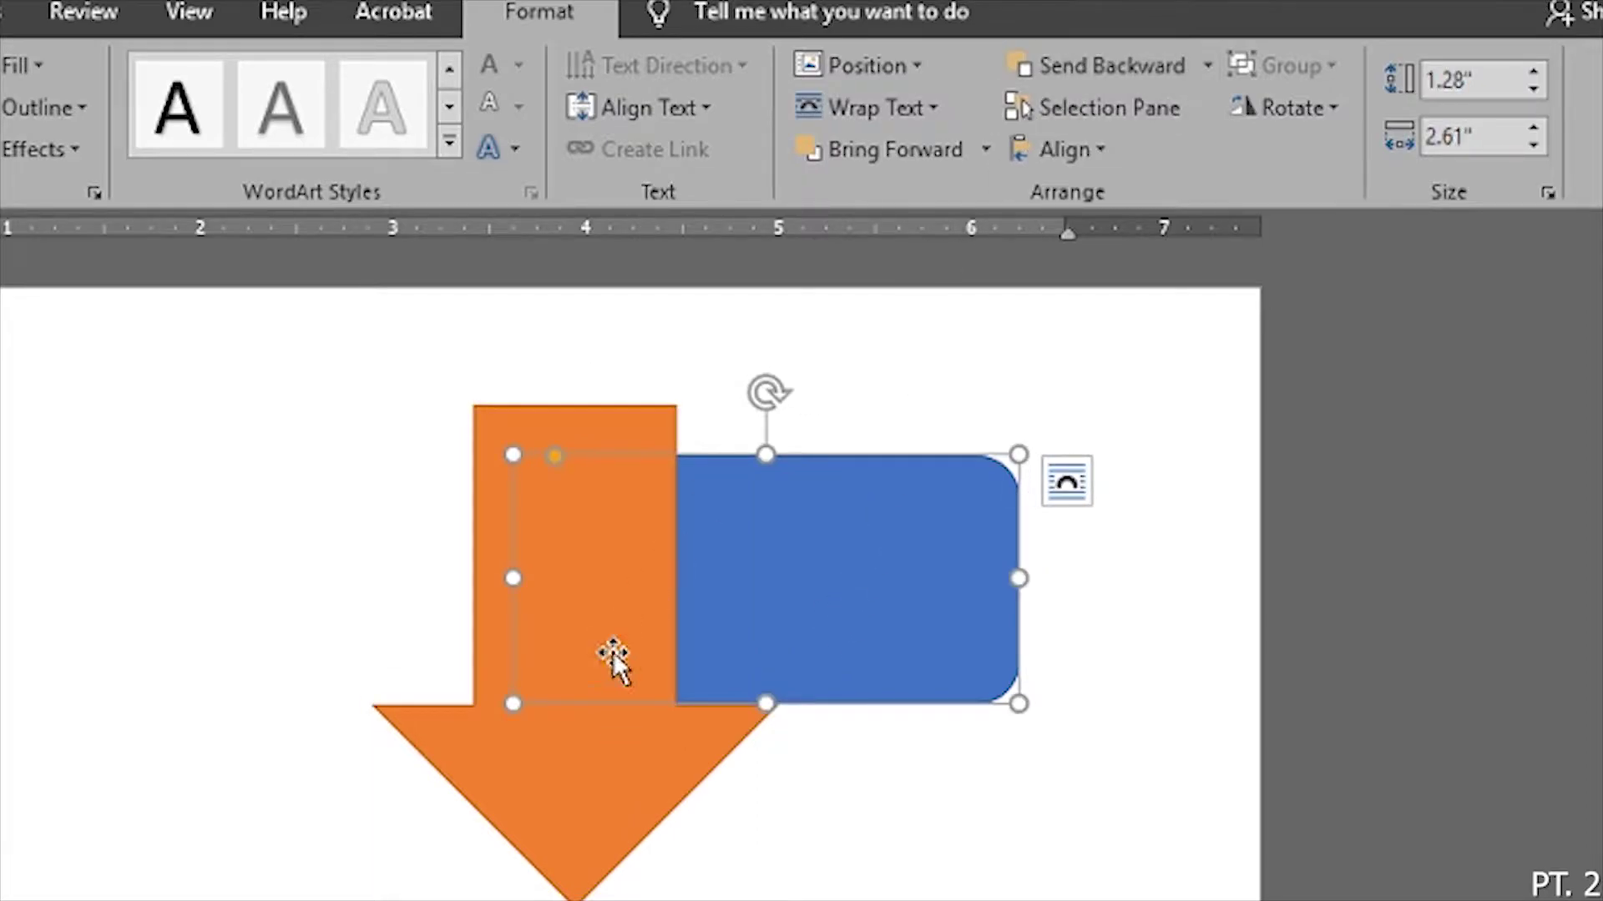
Step: Send the orange down arrow backward so that the blue rounded rectangle lies in front of it
click(576, 785)
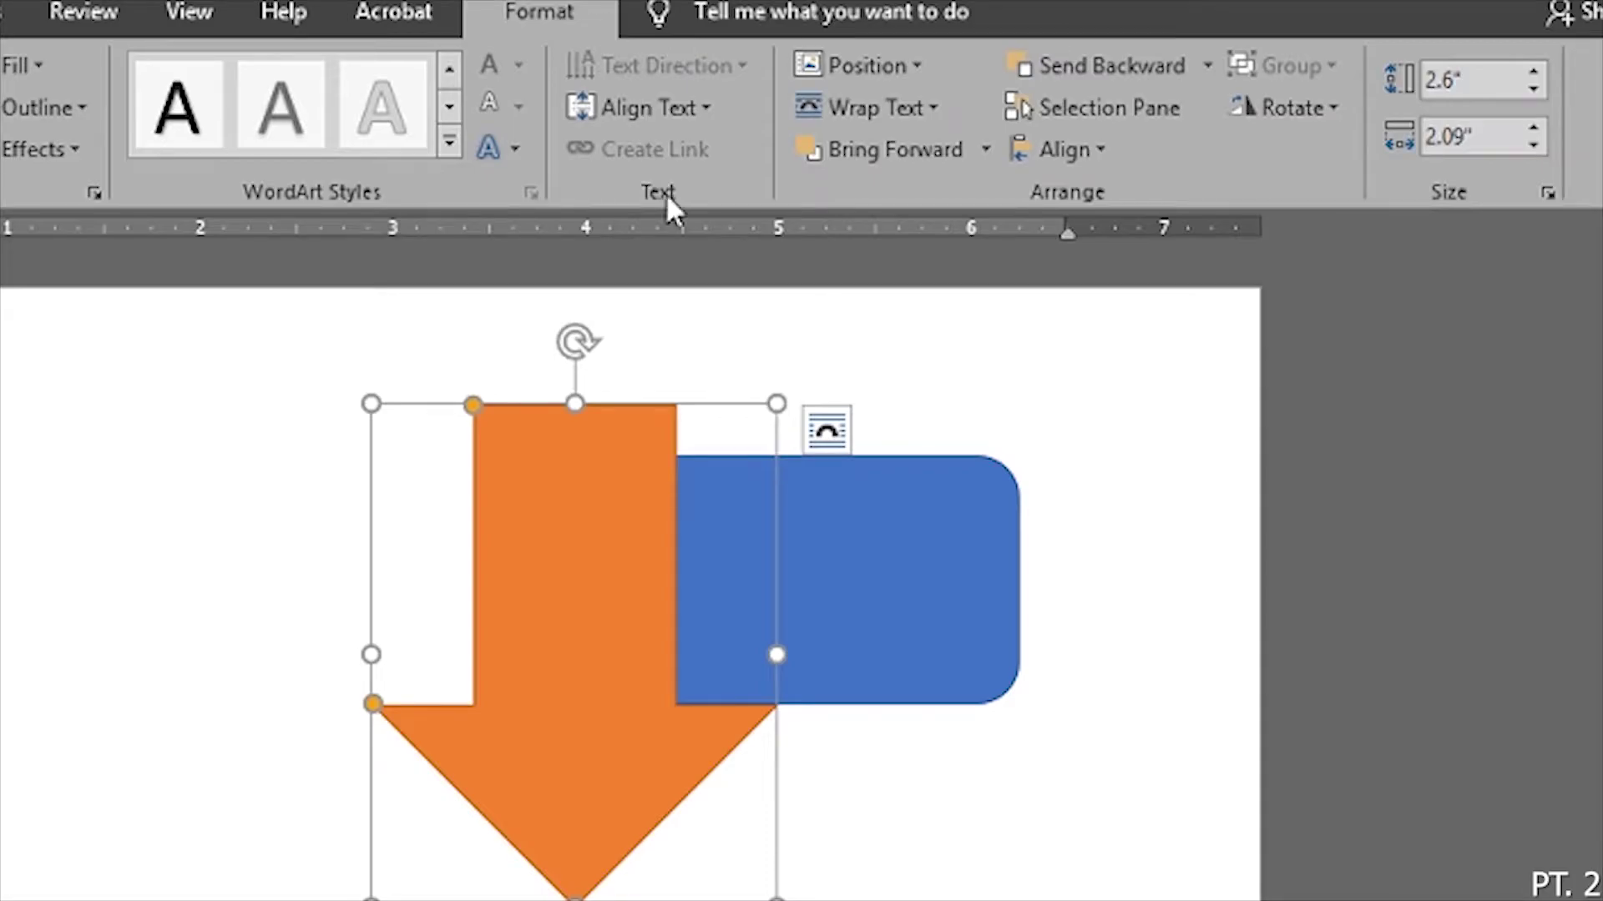
click(1080, 67)
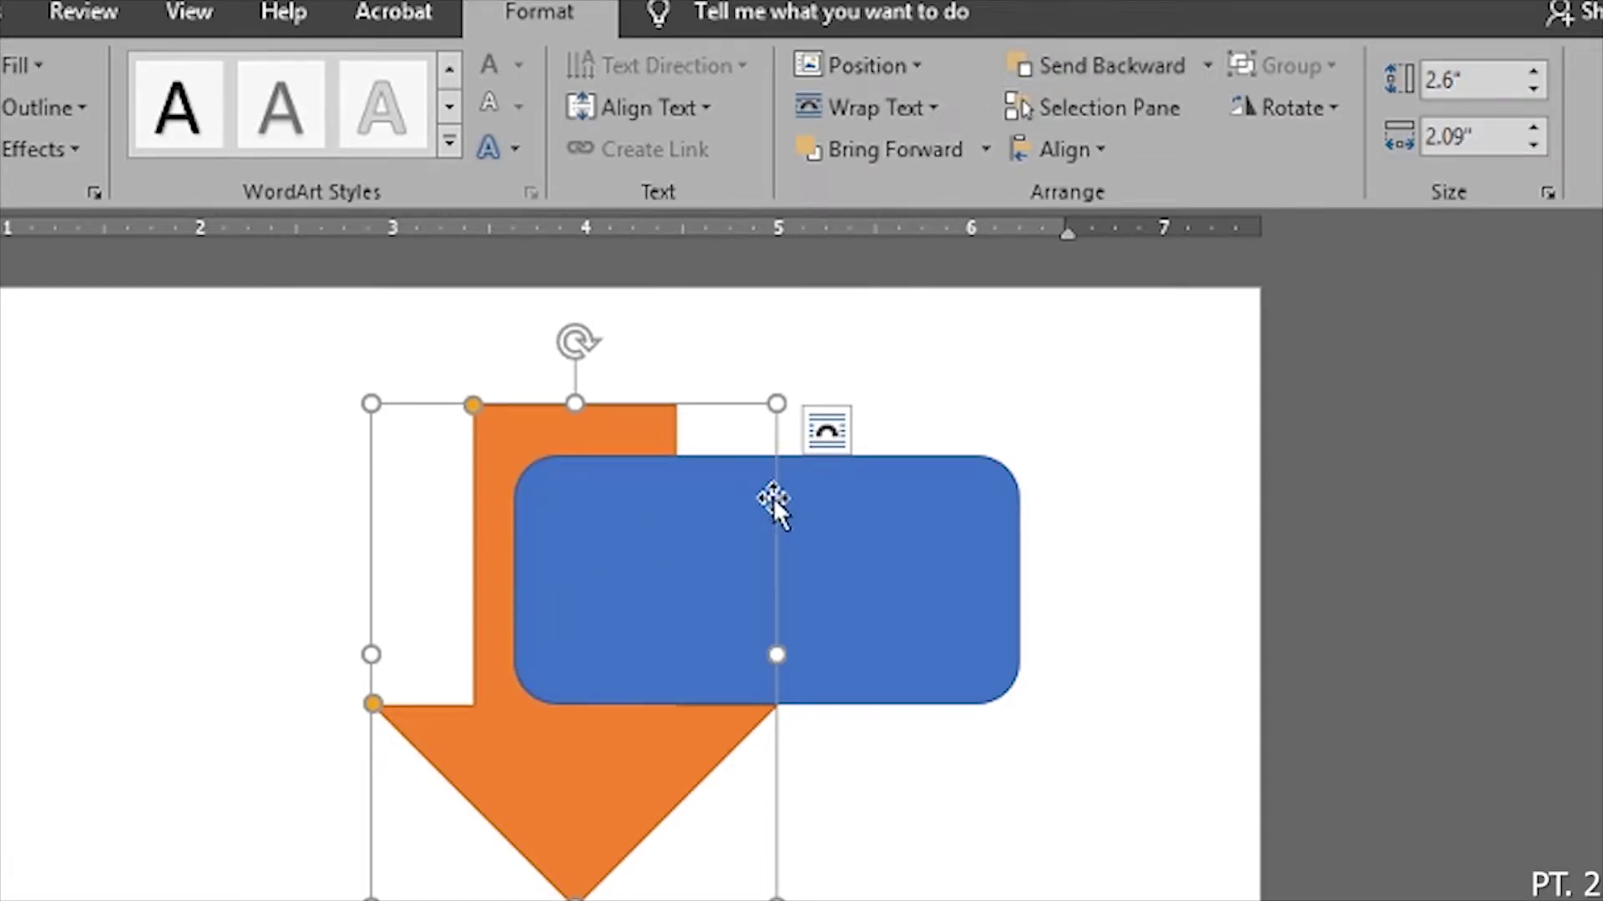
click(991, 475)
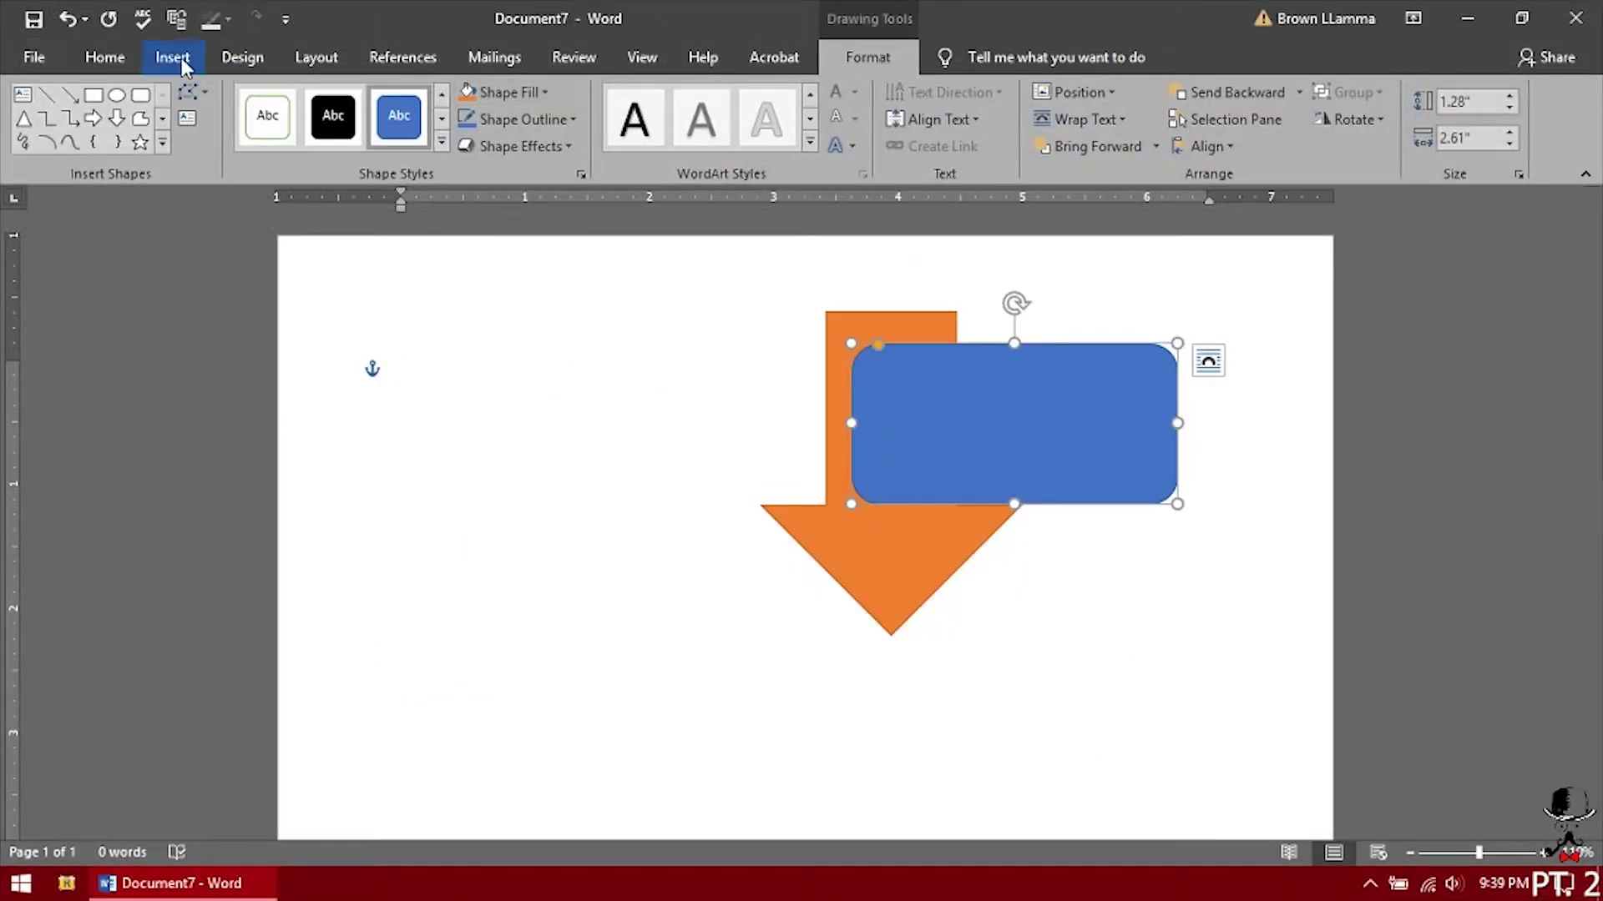
Step: Delete the orange down arrow and the blue rounded rectangle from the page
click(178, 59)
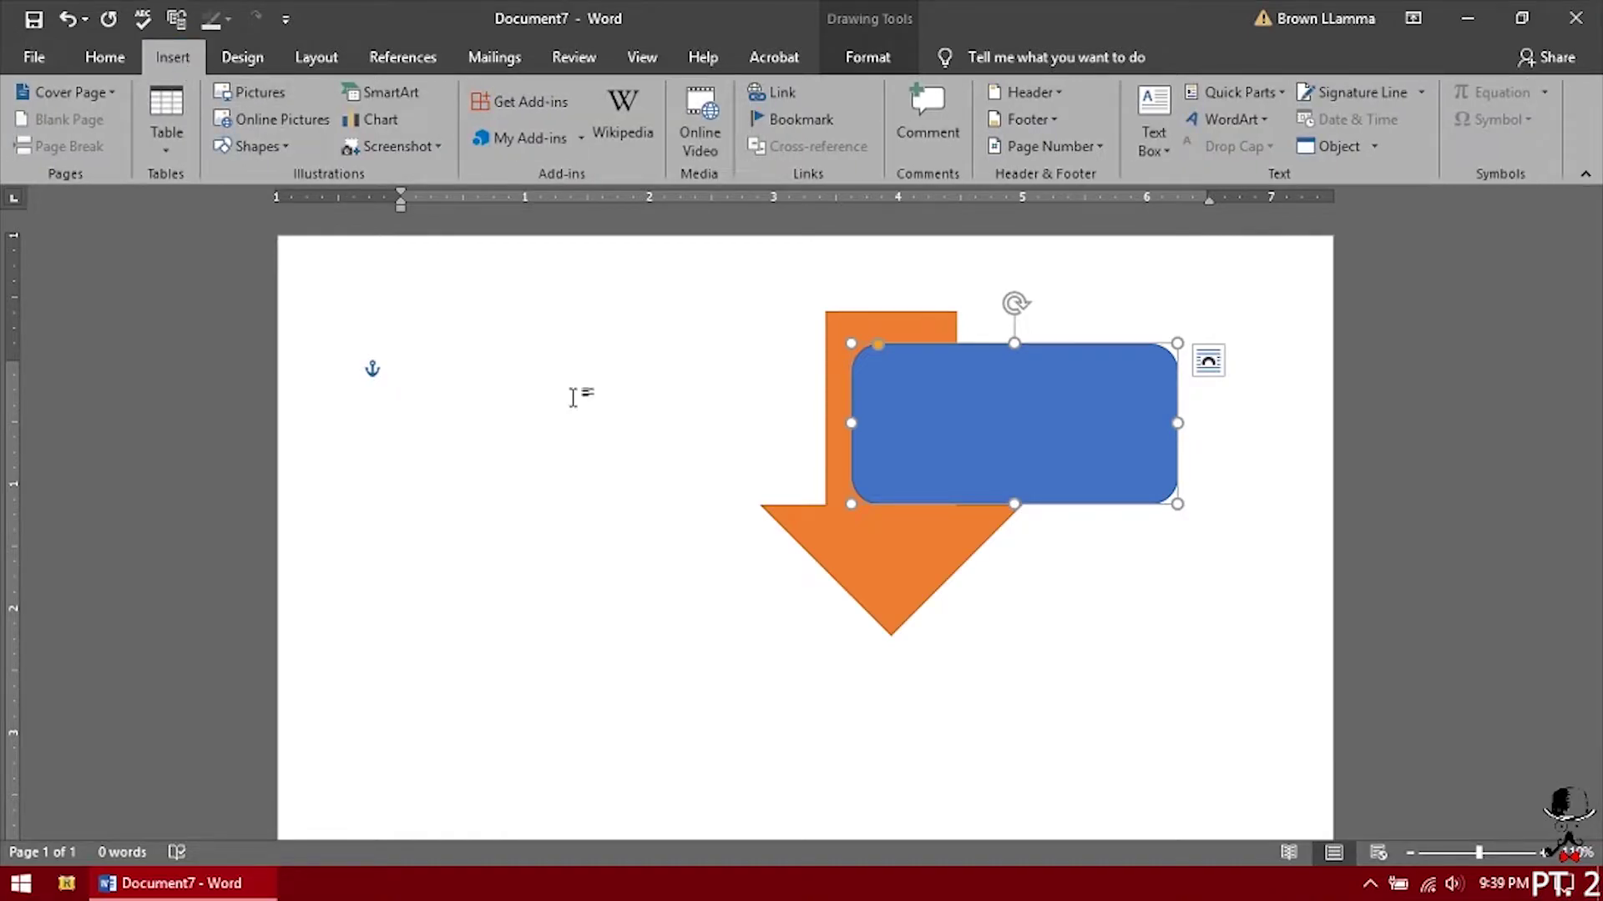
click(726, 475)
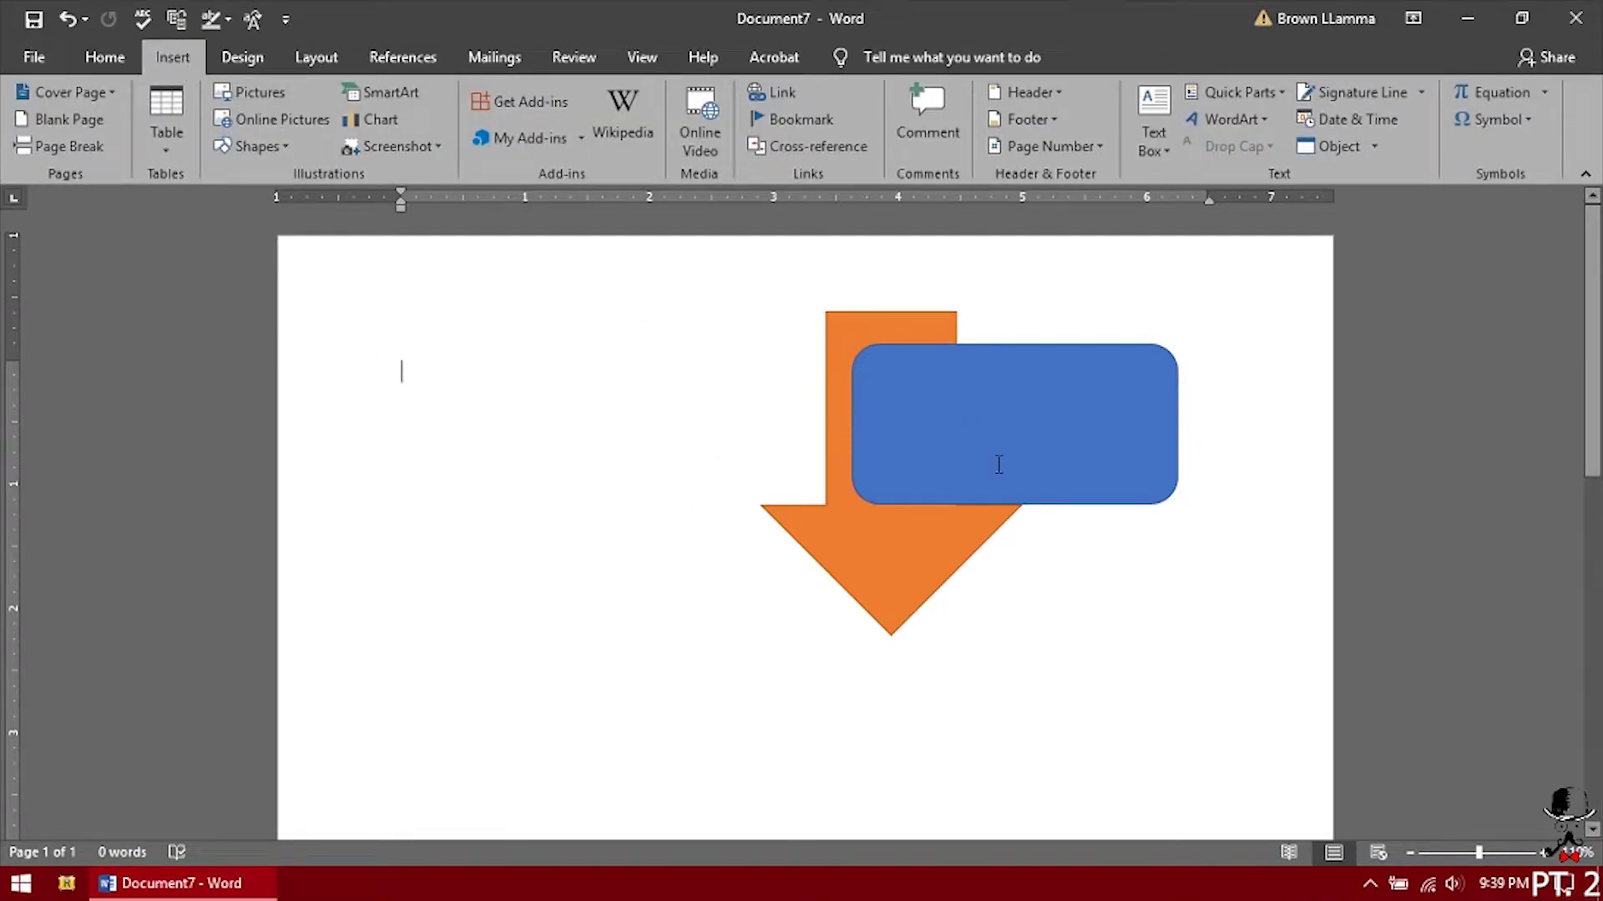
click(956, 555)
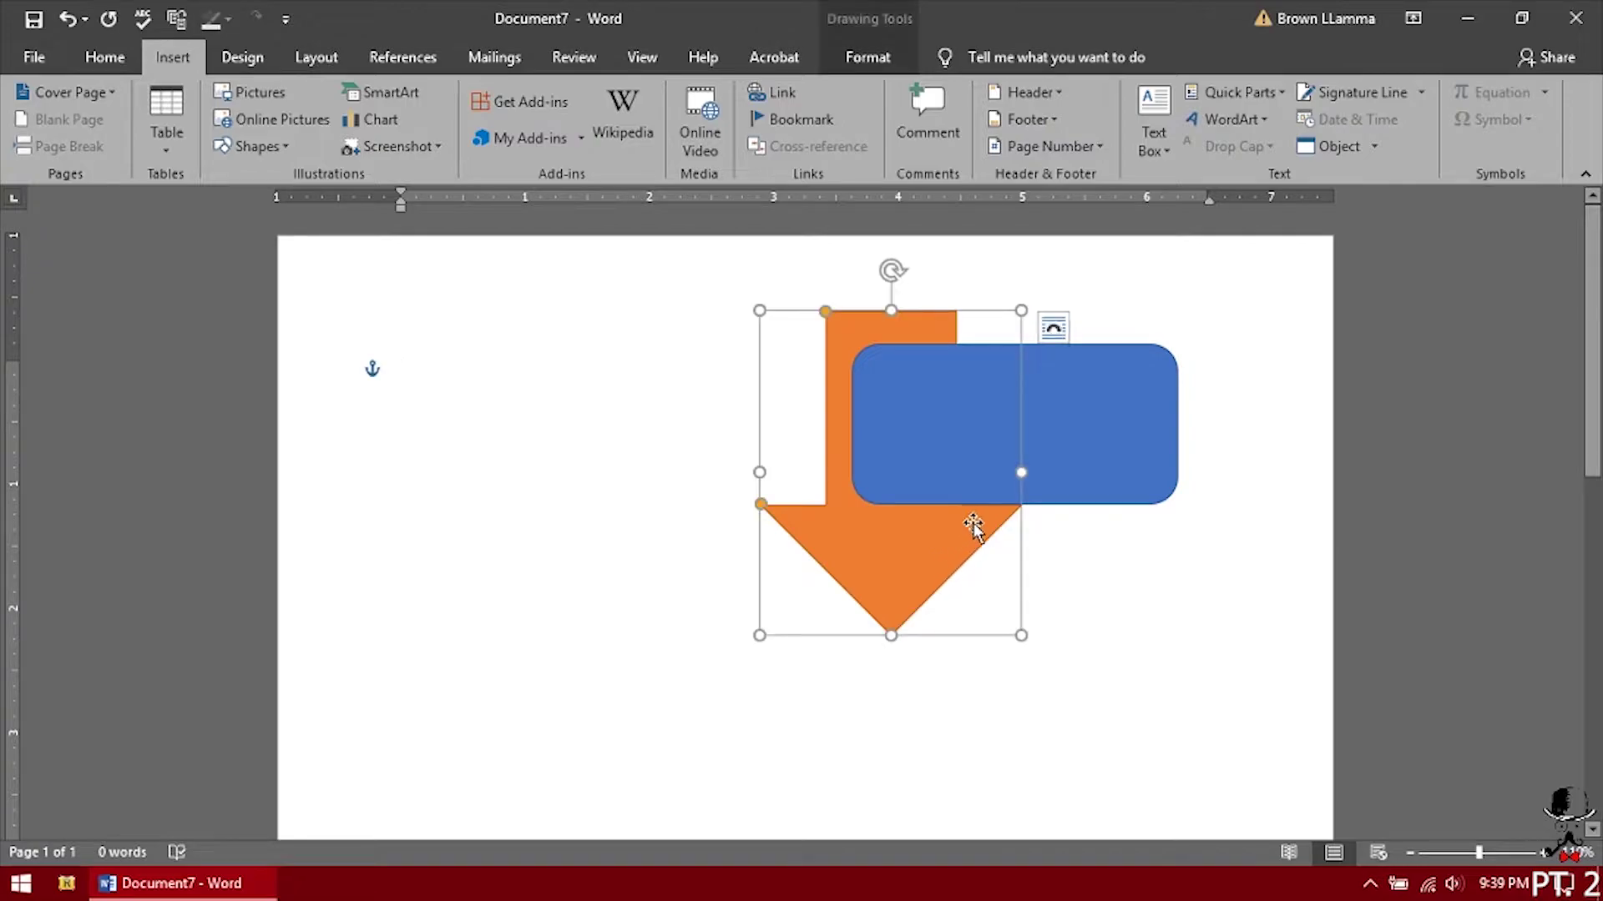
key(Delete)
click(996, 453)
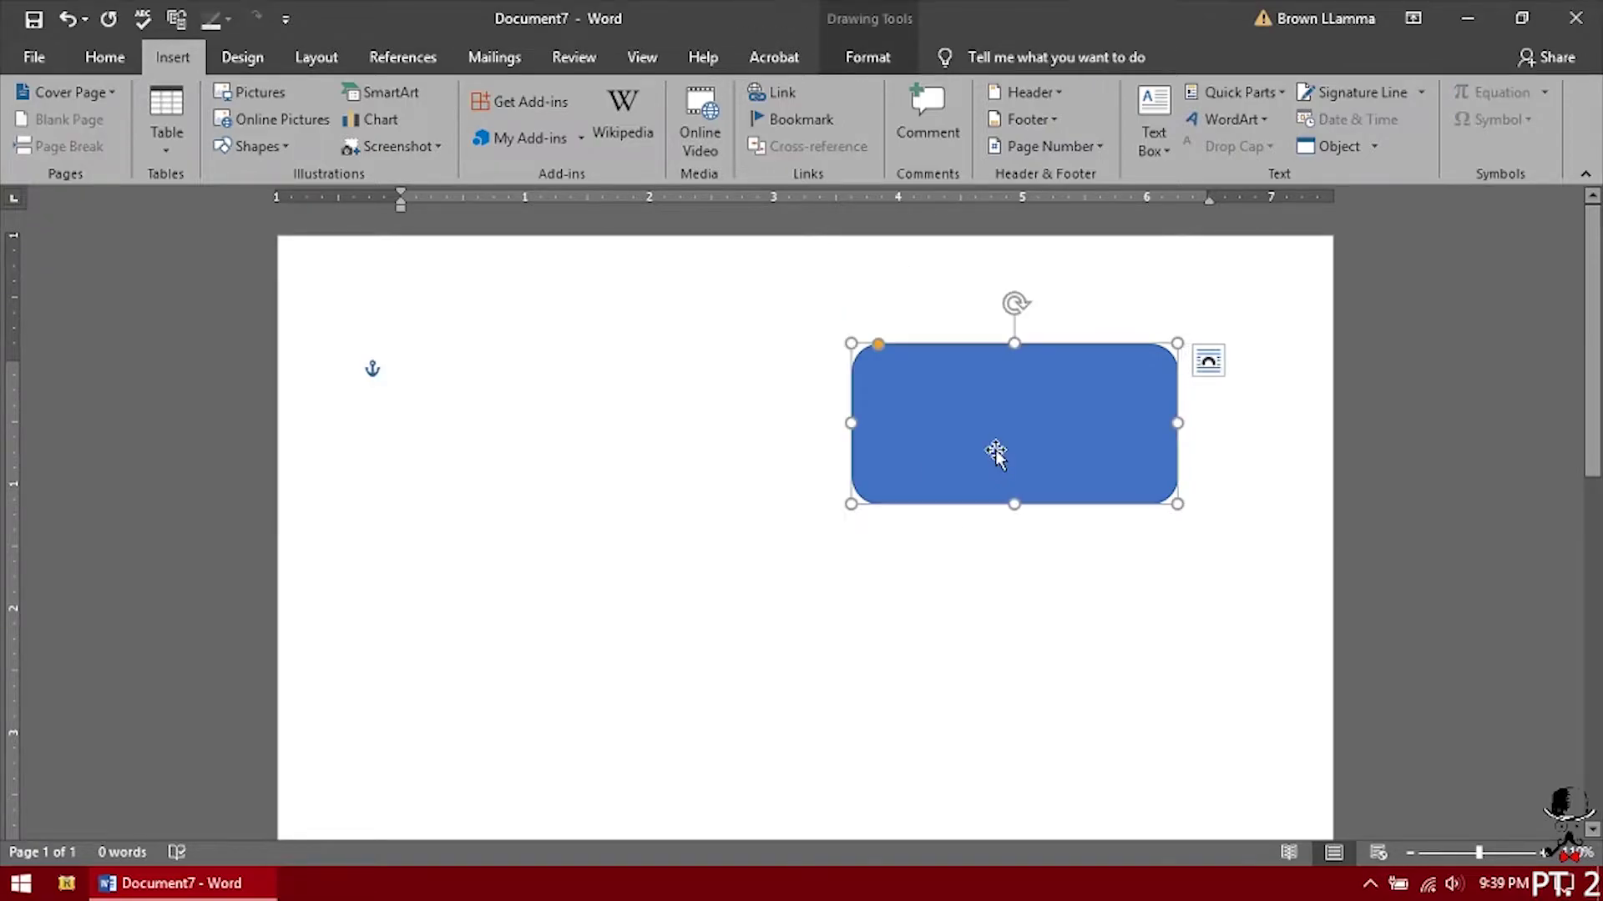
key(Delete)
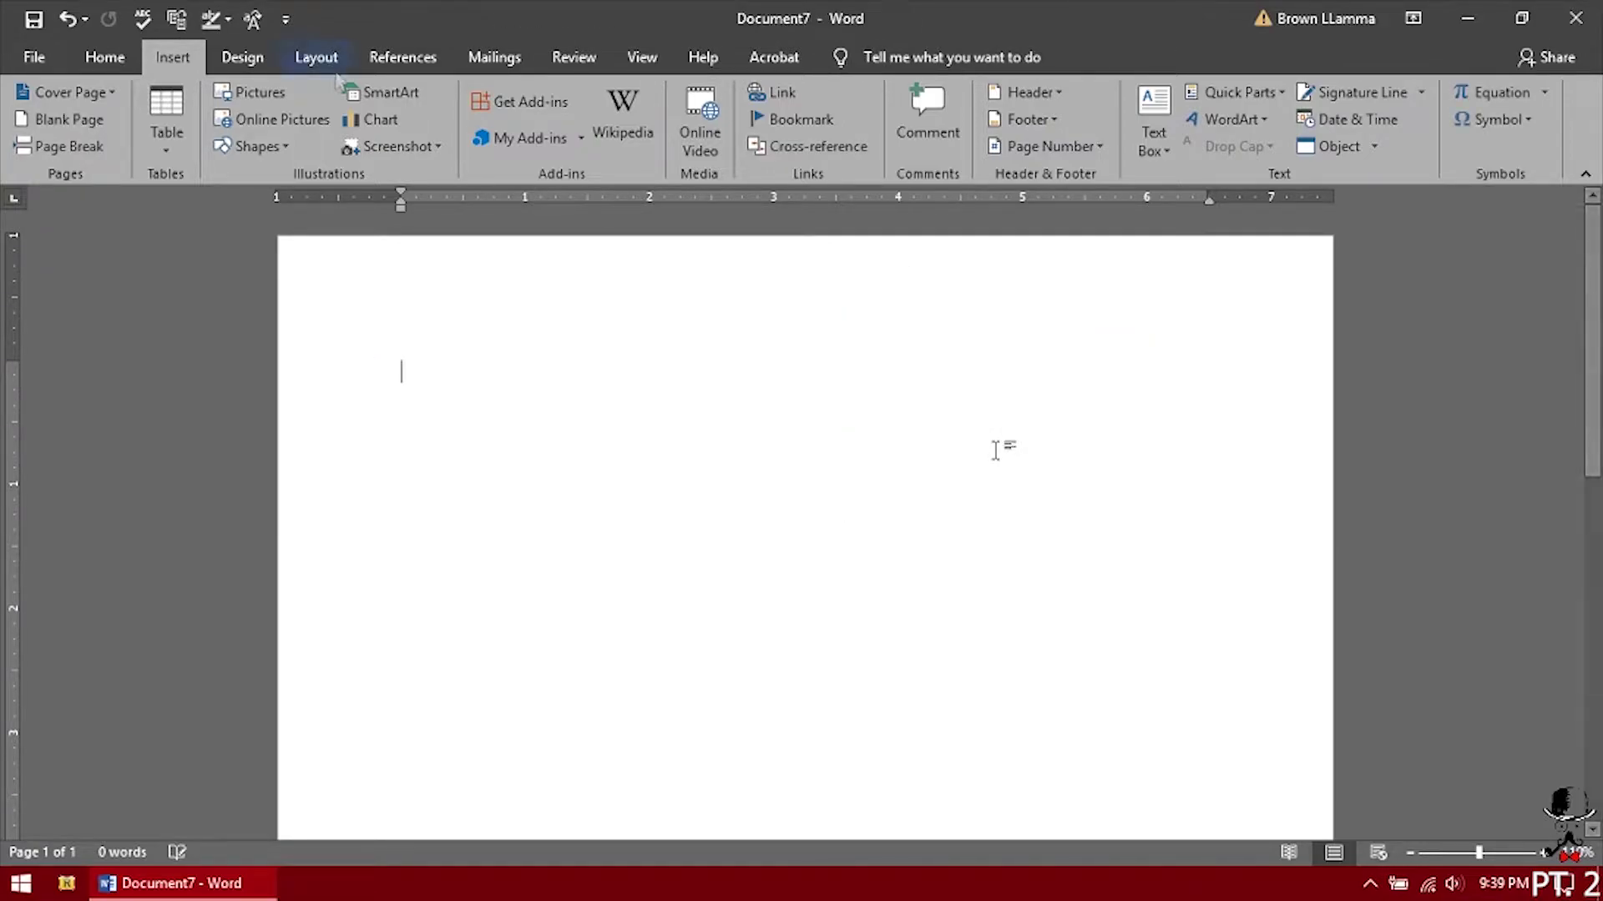
Step: View the available sources for inserting online pictures and close the dialog without inserting one
click(263, 130)
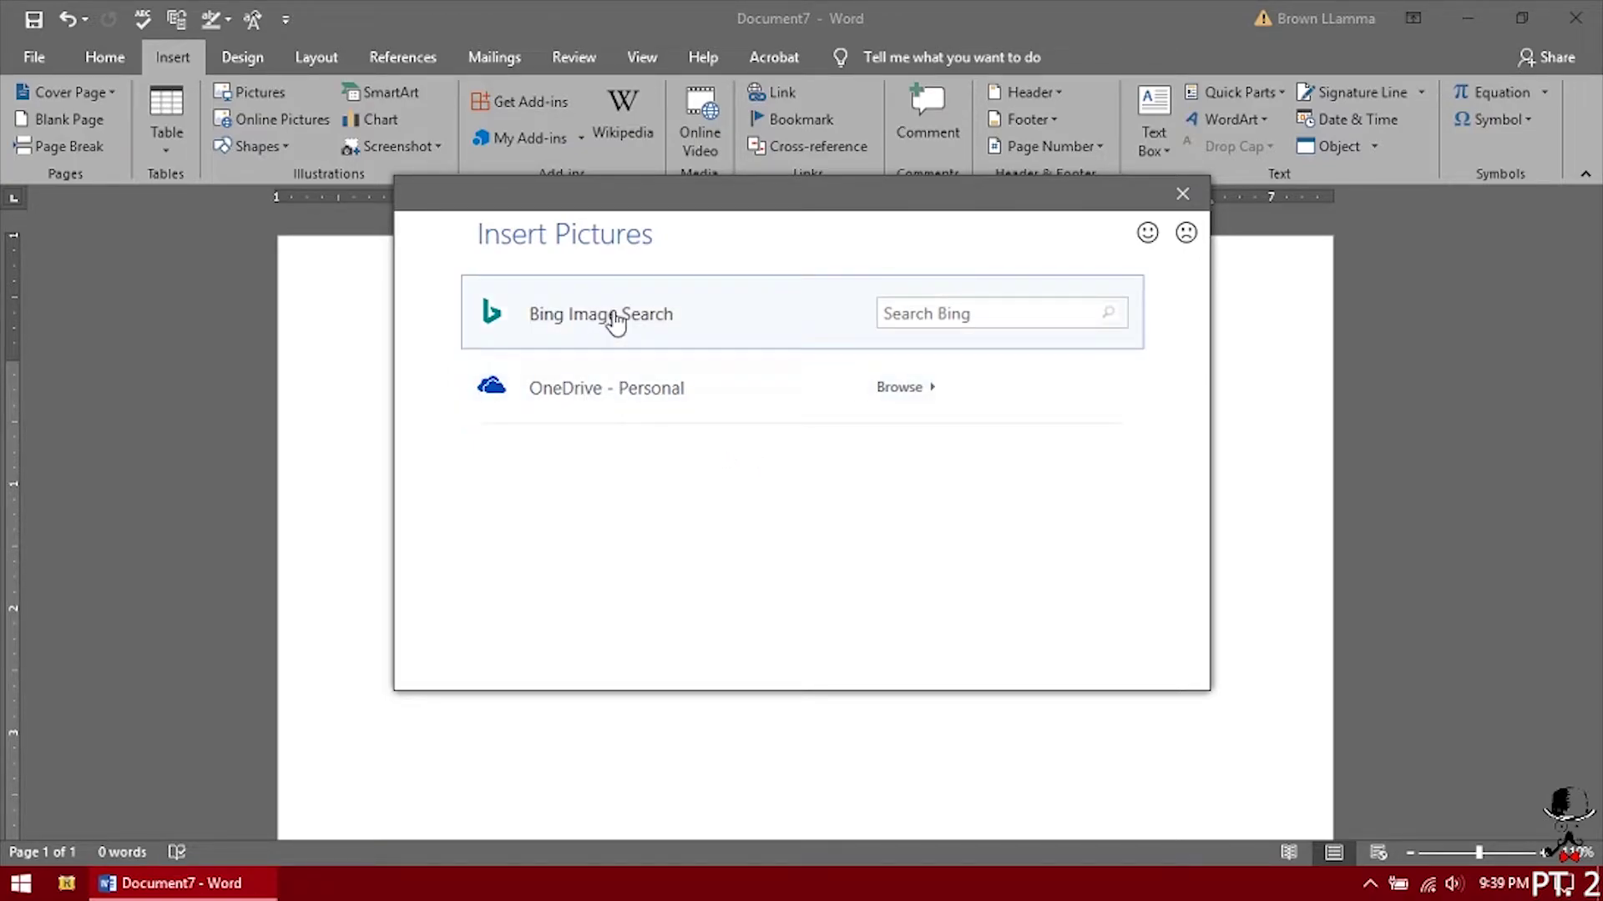
click(1183, 194)
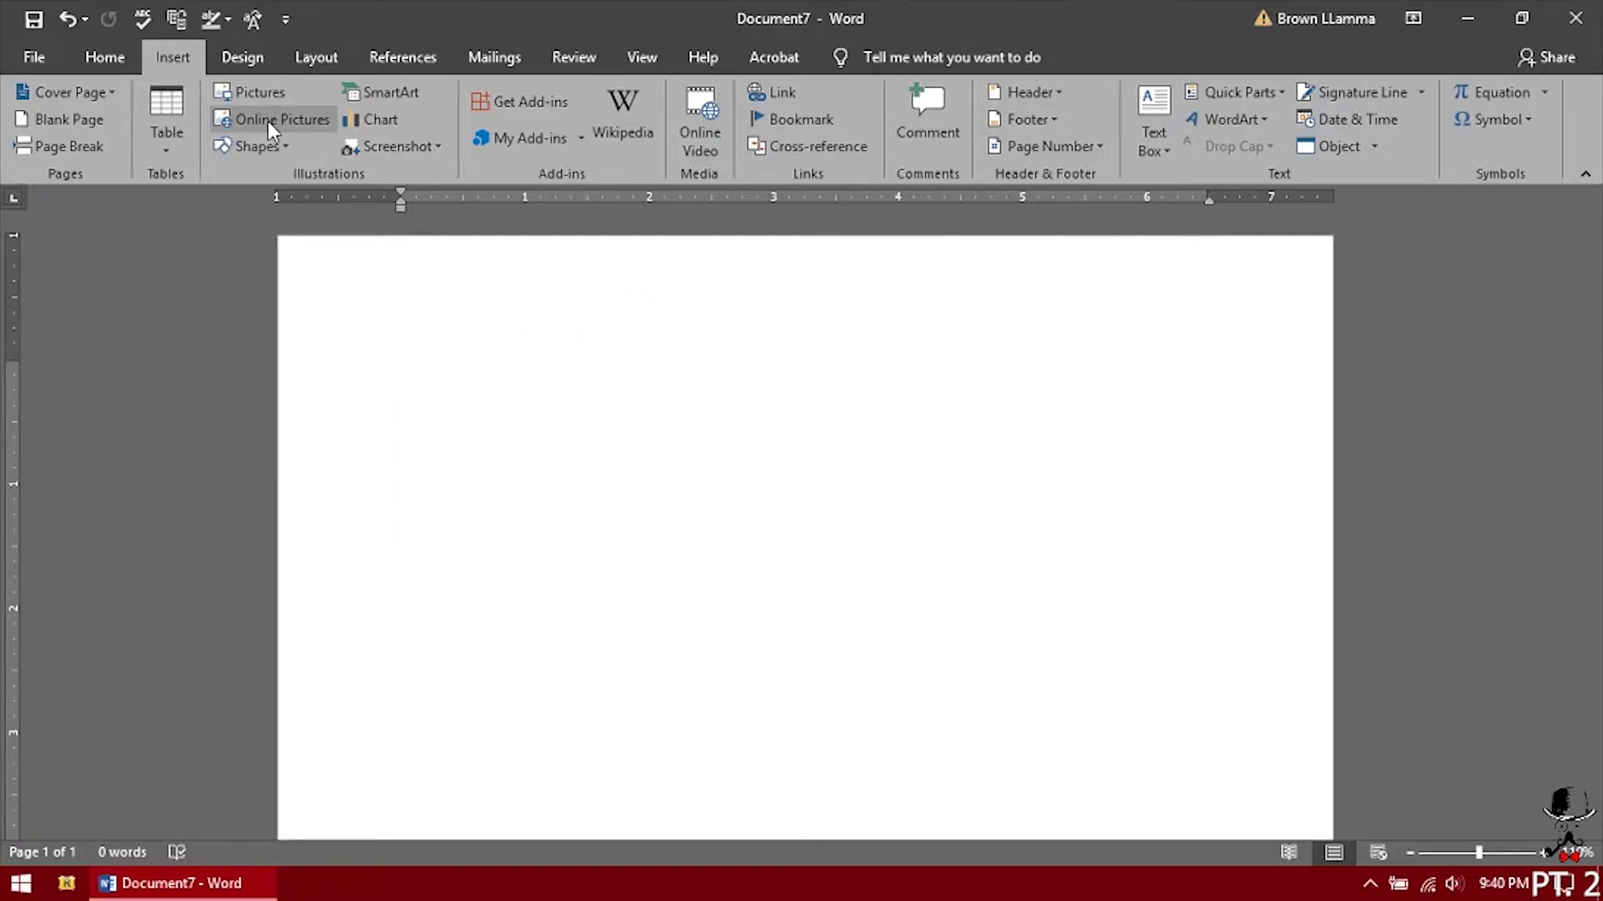
Step: Browse the SmartArt graphic categories, including List, Process, Relationship, Picture and Cycle, to examine the available layouts
click(387, 93)
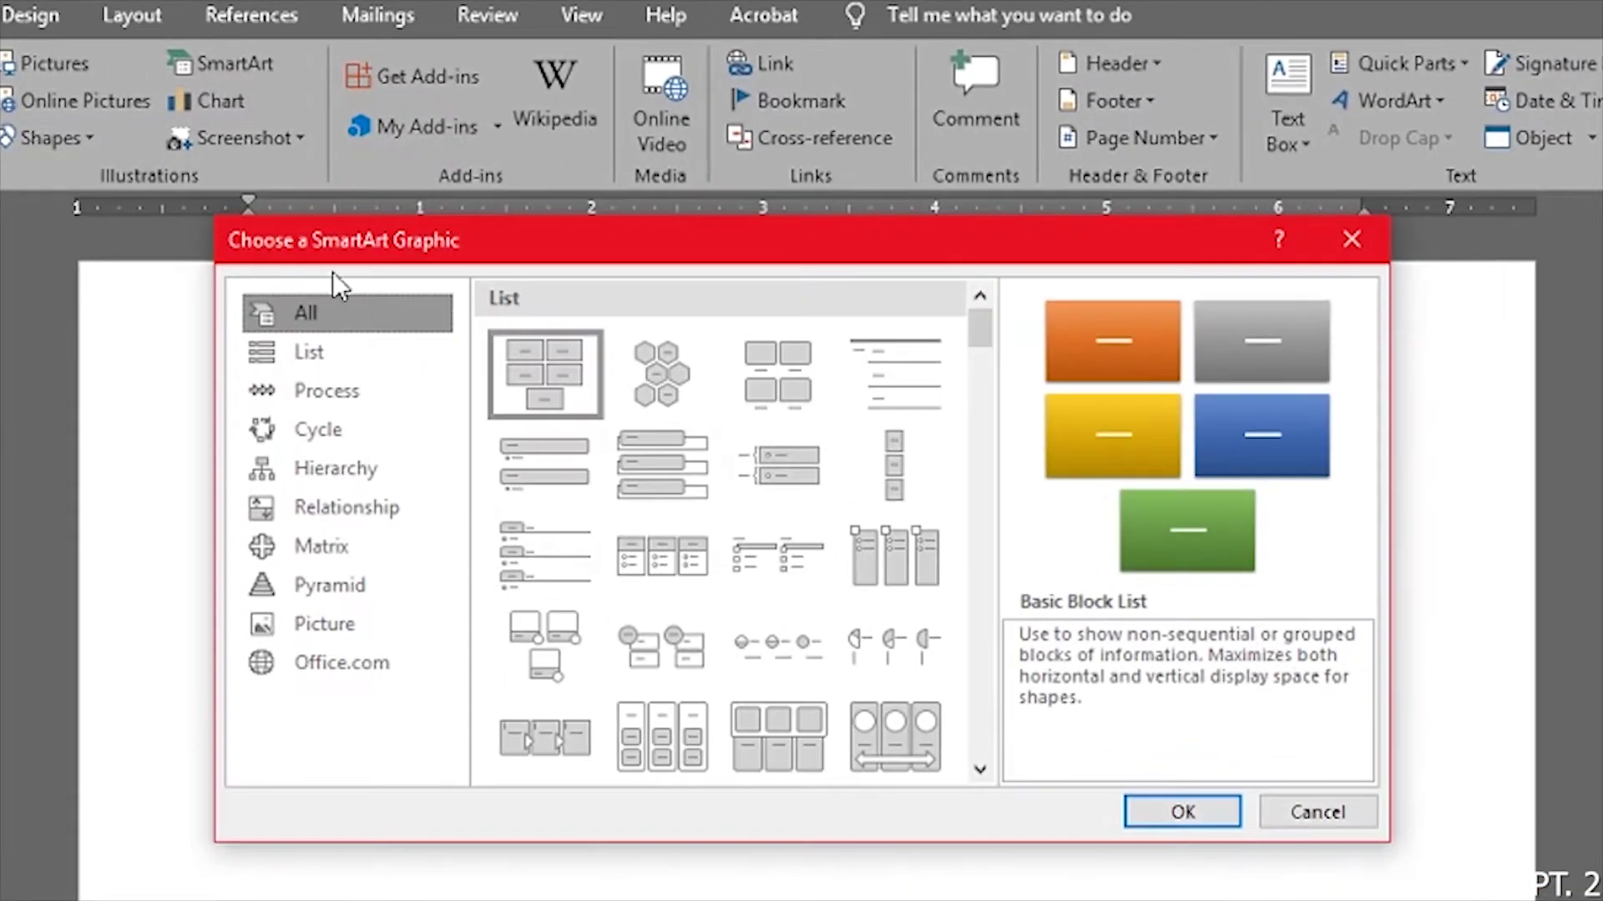
click(304, 391)
click(304, 359)
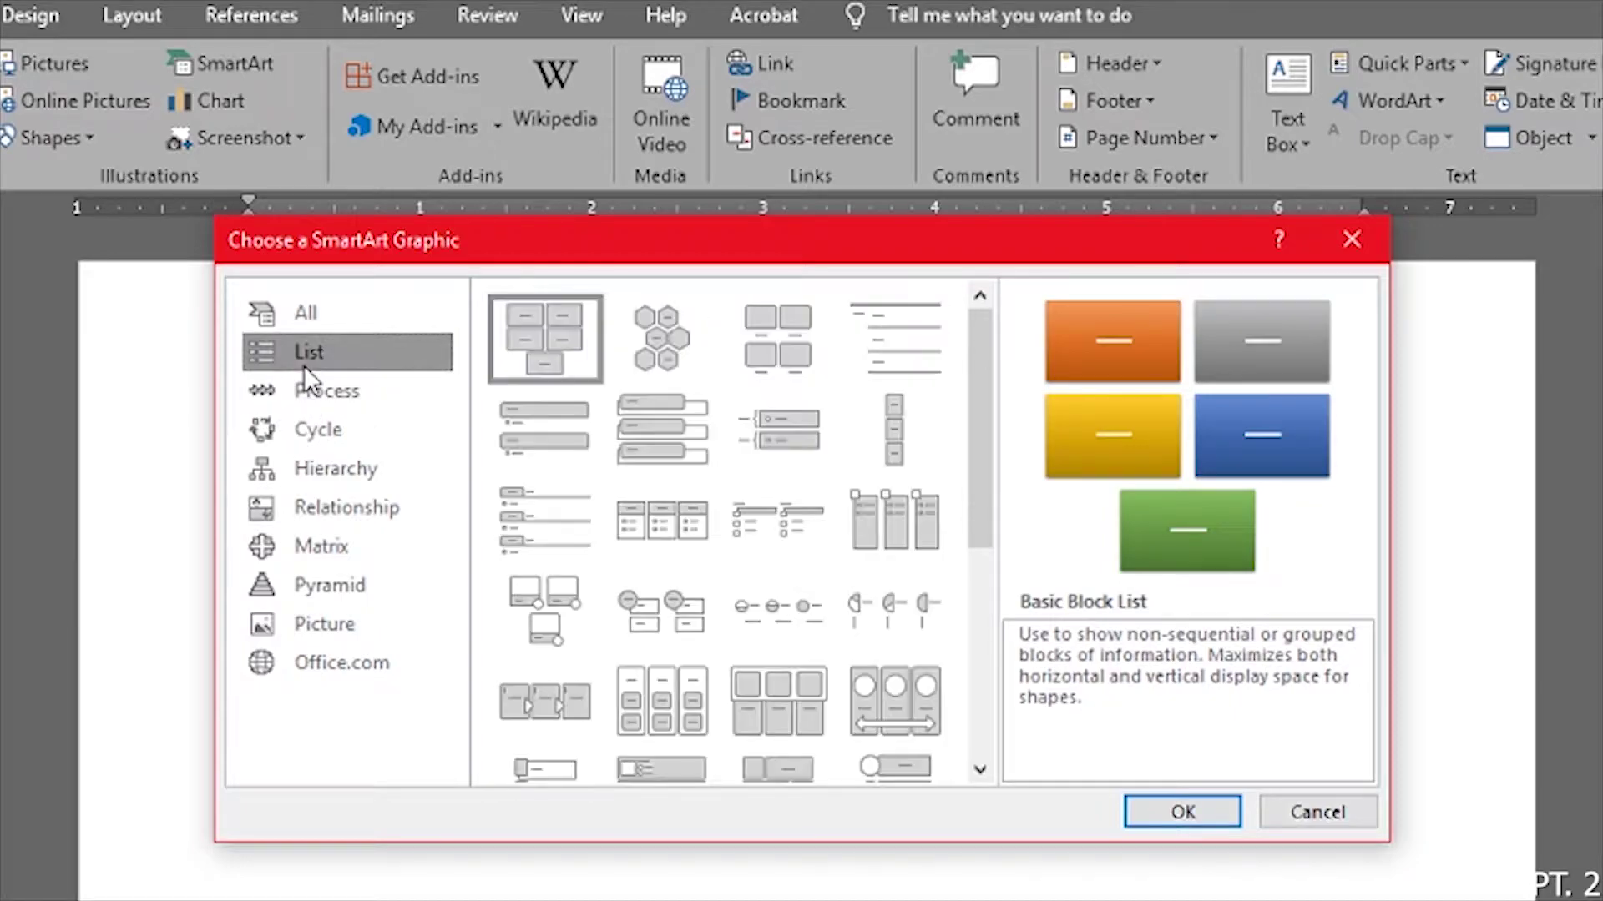
click(327, 501)
click(322, 600)
click(328, 512)
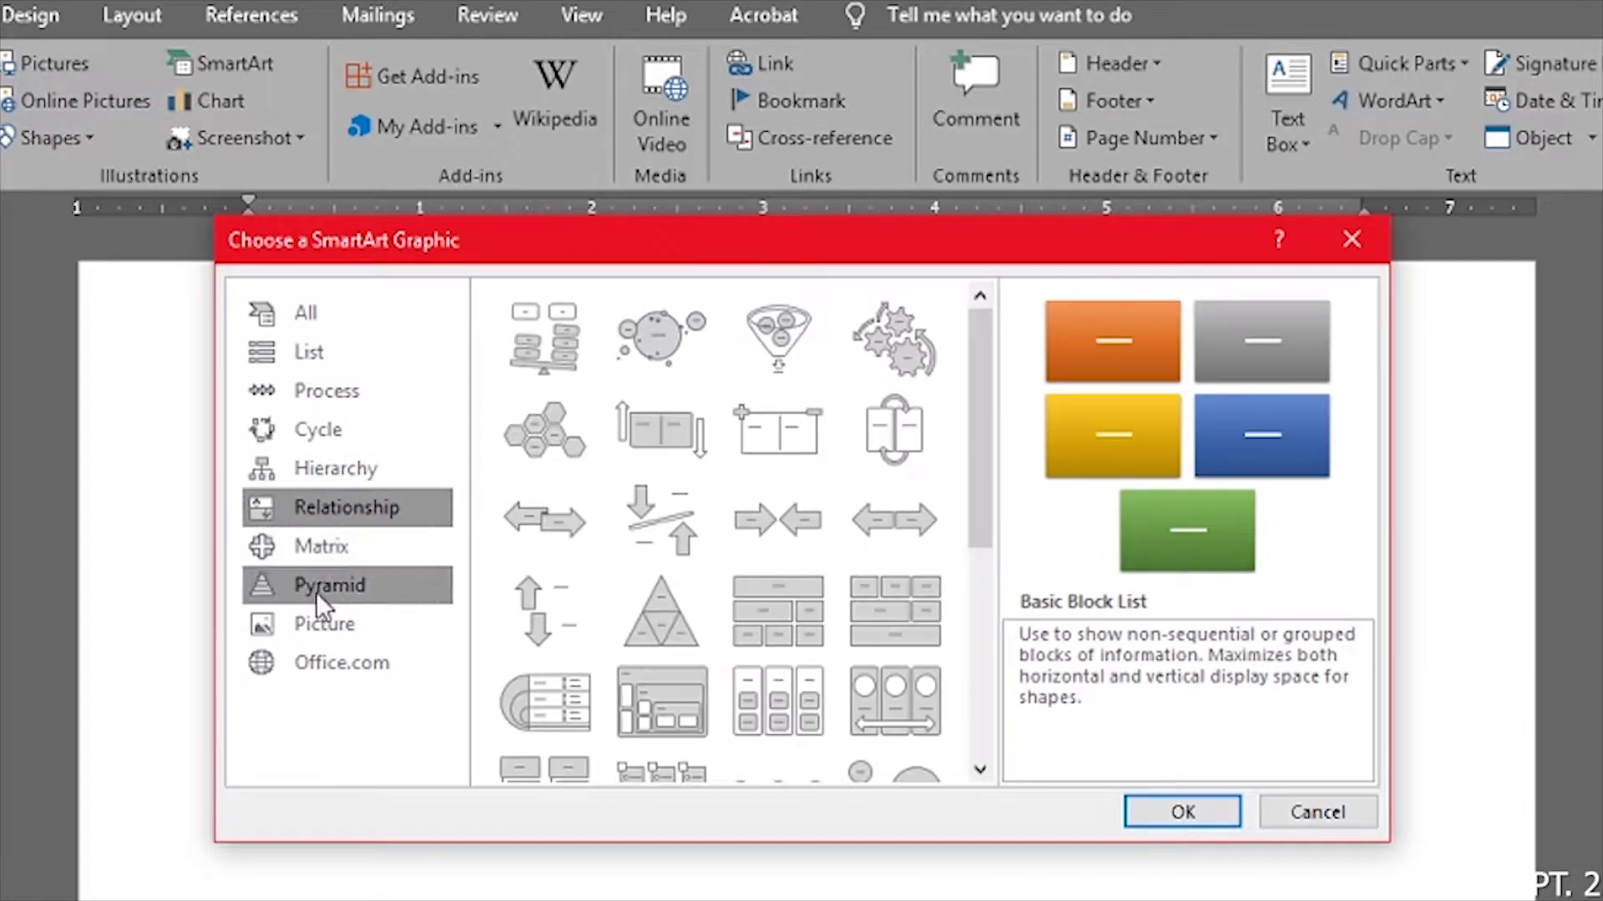
click(321, 624)
click(324, 434)
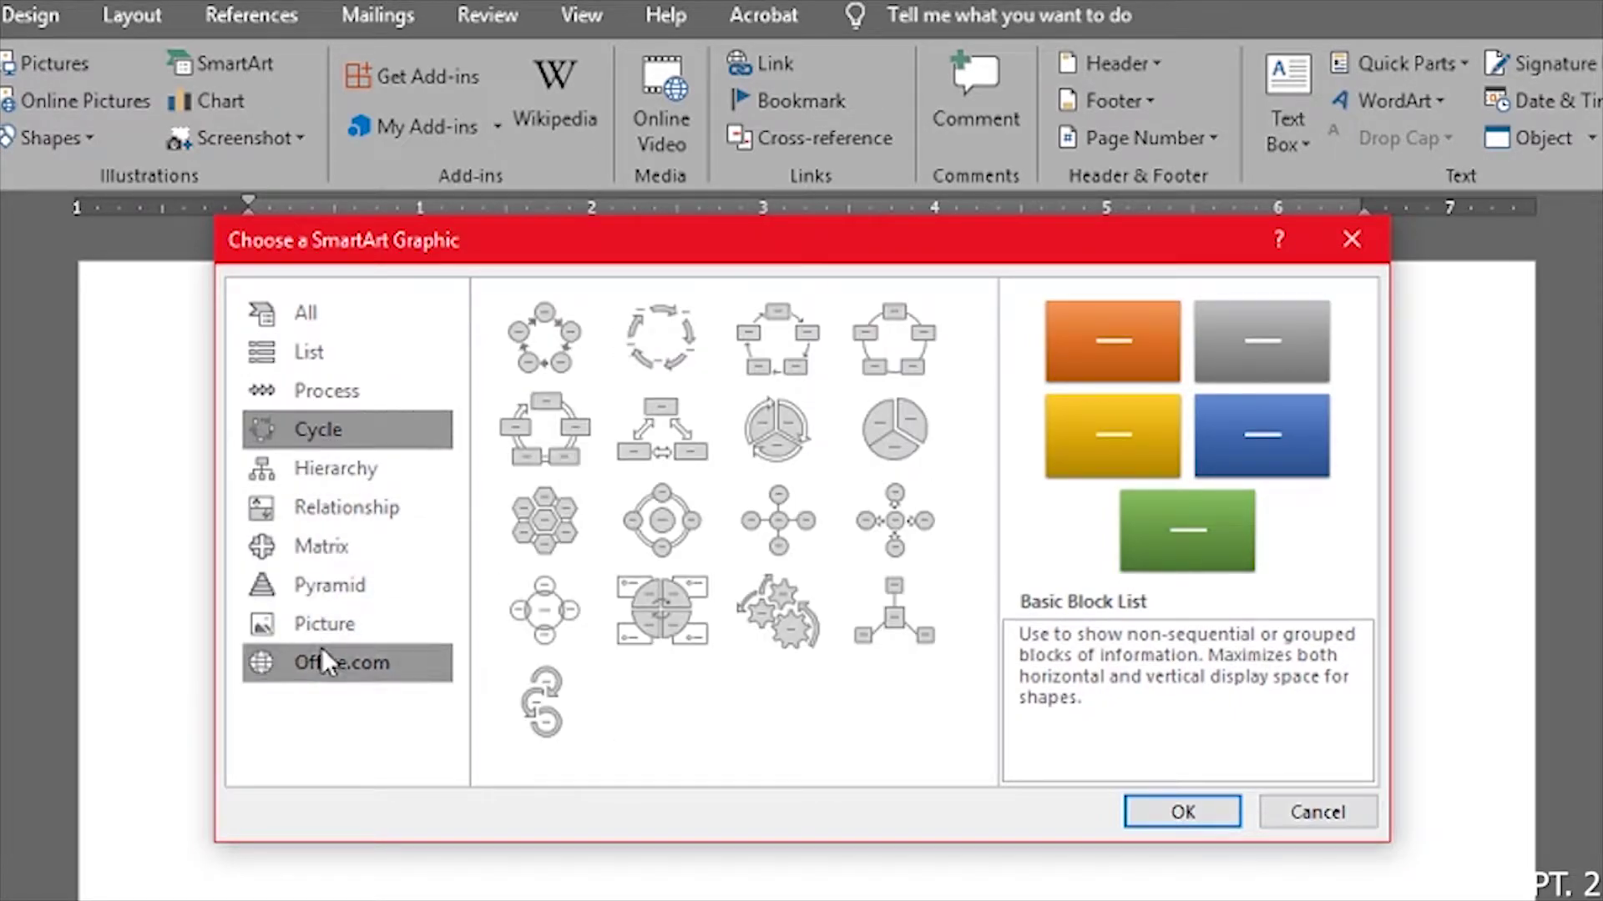
Step: Insert the Relationship SmartArt graphic whose three rows hold one wide block, two blocks and three blocks
click(334, 511)
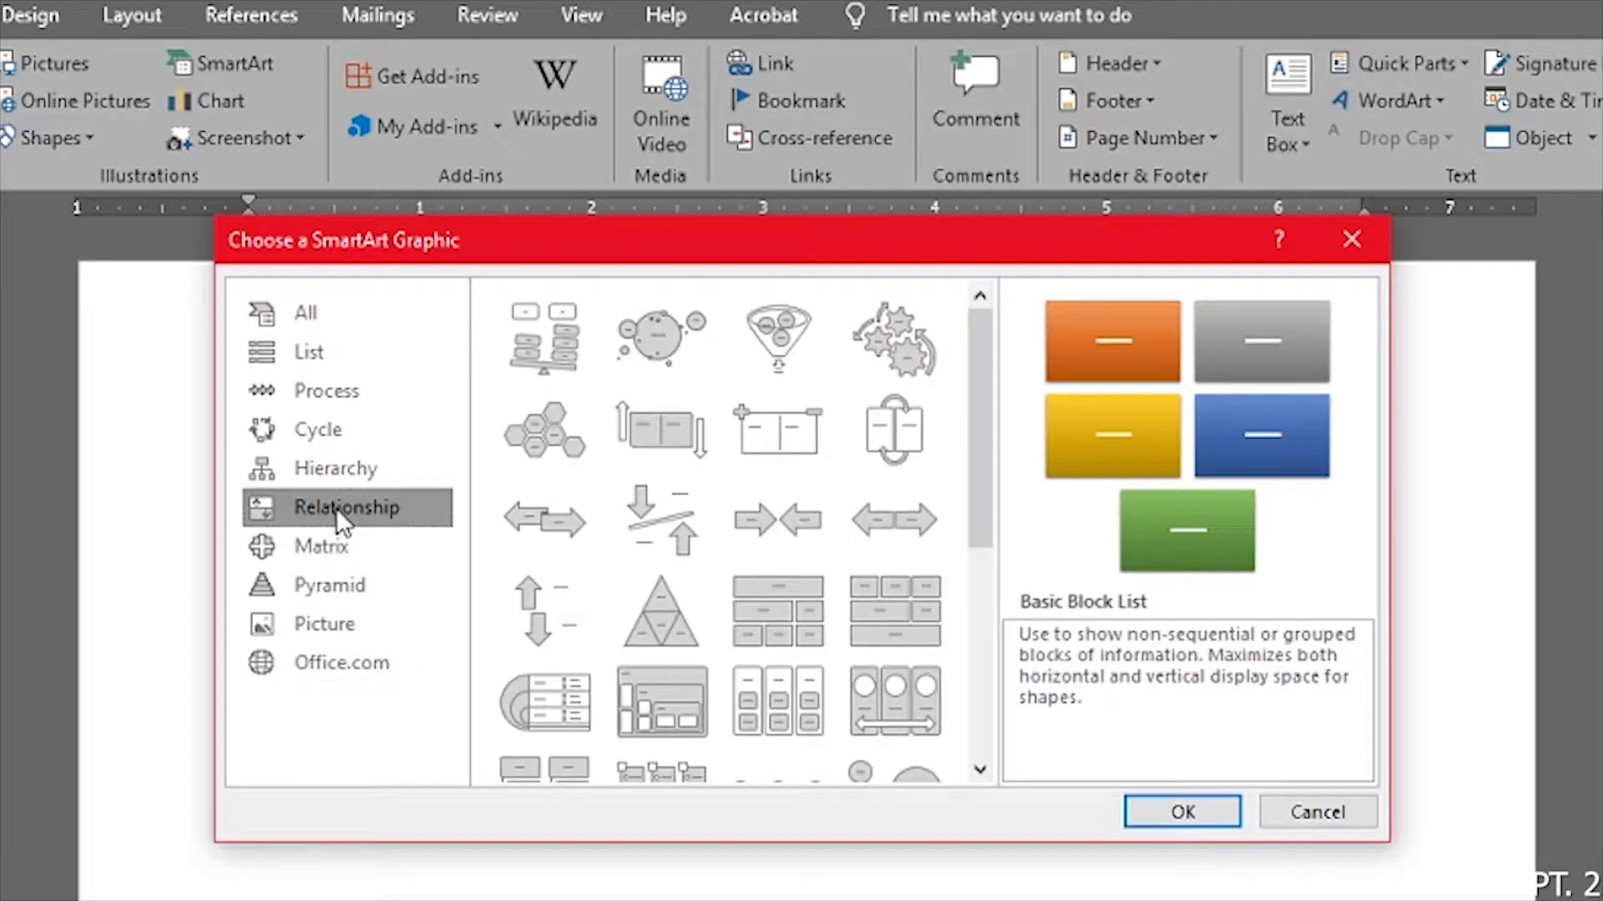
click(795, 604)
click(1208, 822)
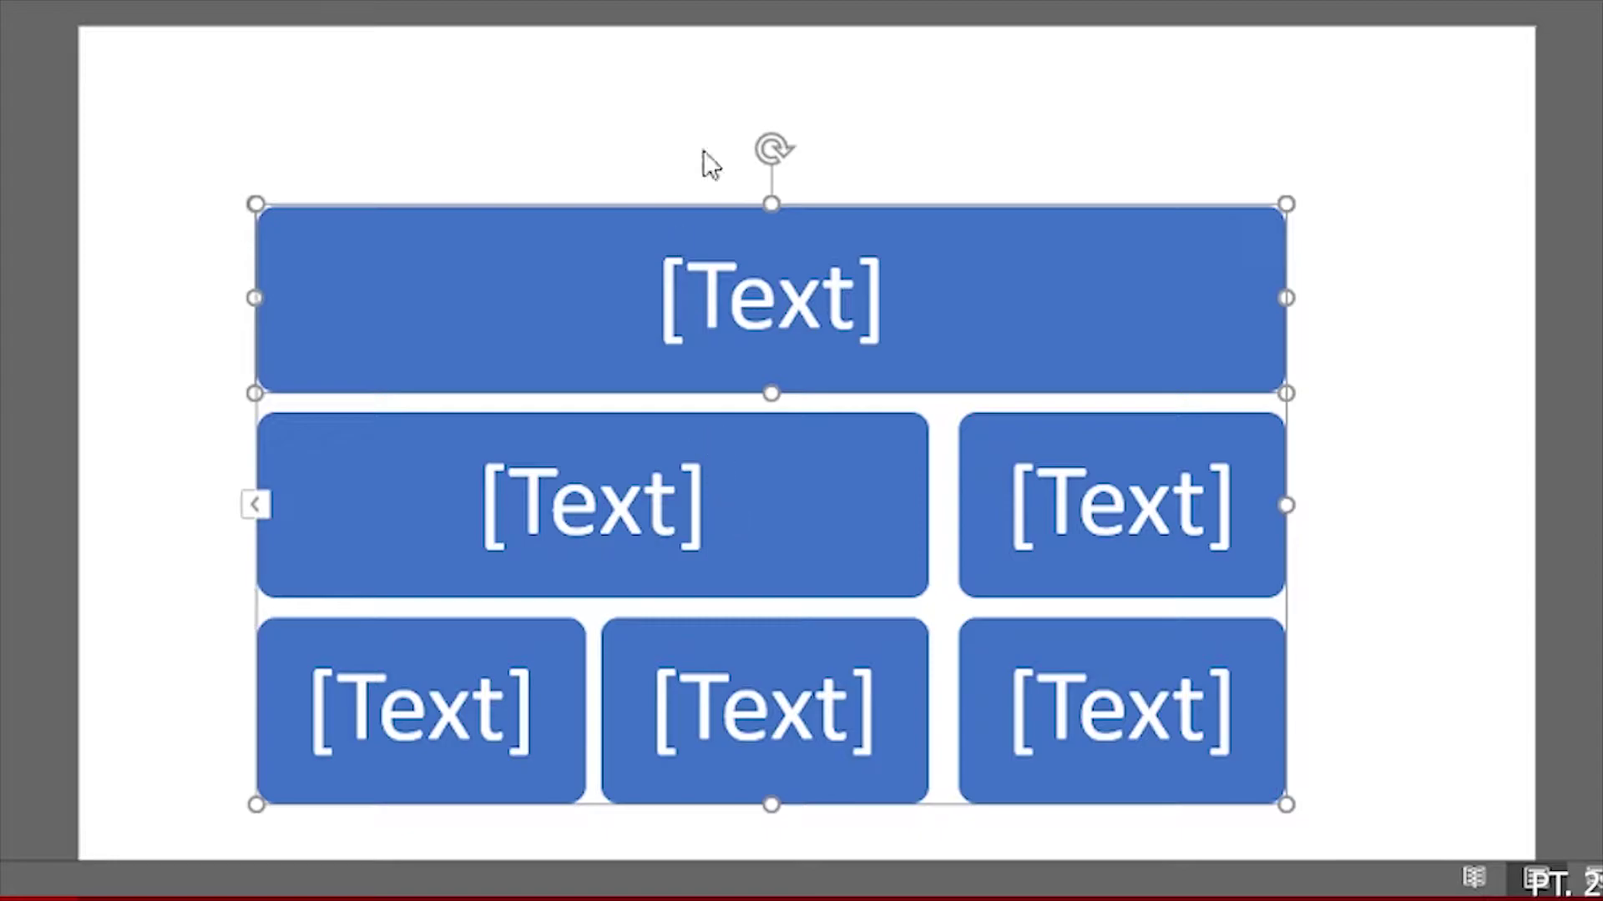
Step: Recolor the SmartArt graphic with the third Accent 2 orange variation, and reset the graphic to its default formatting
click(1020, 162)
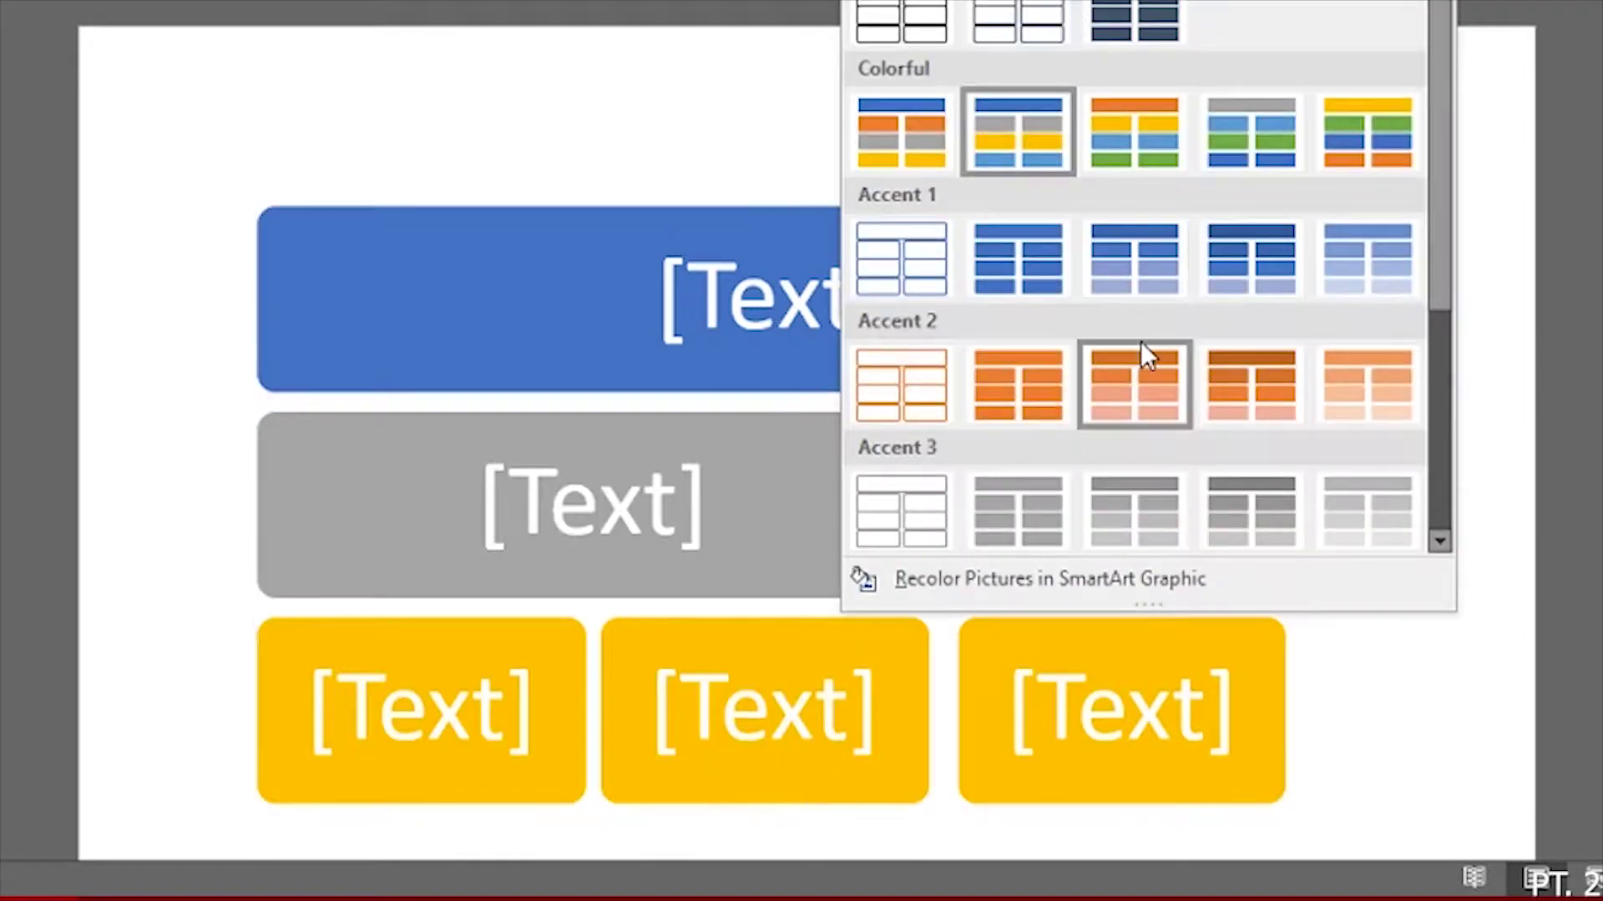
click(1140, 342)
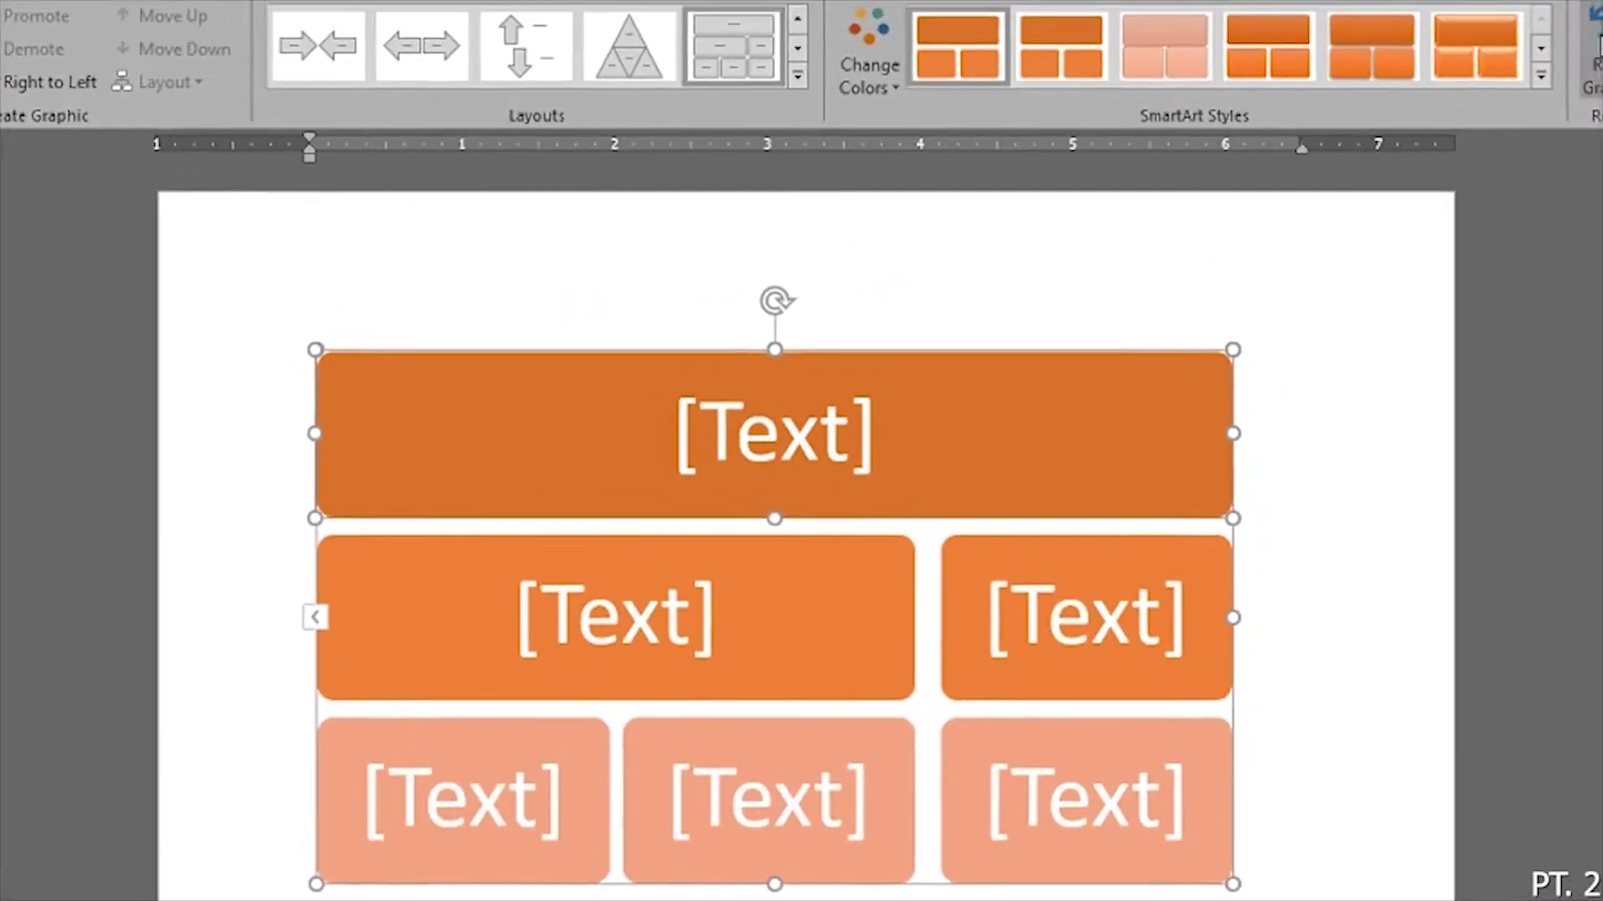
click(1588, 80)
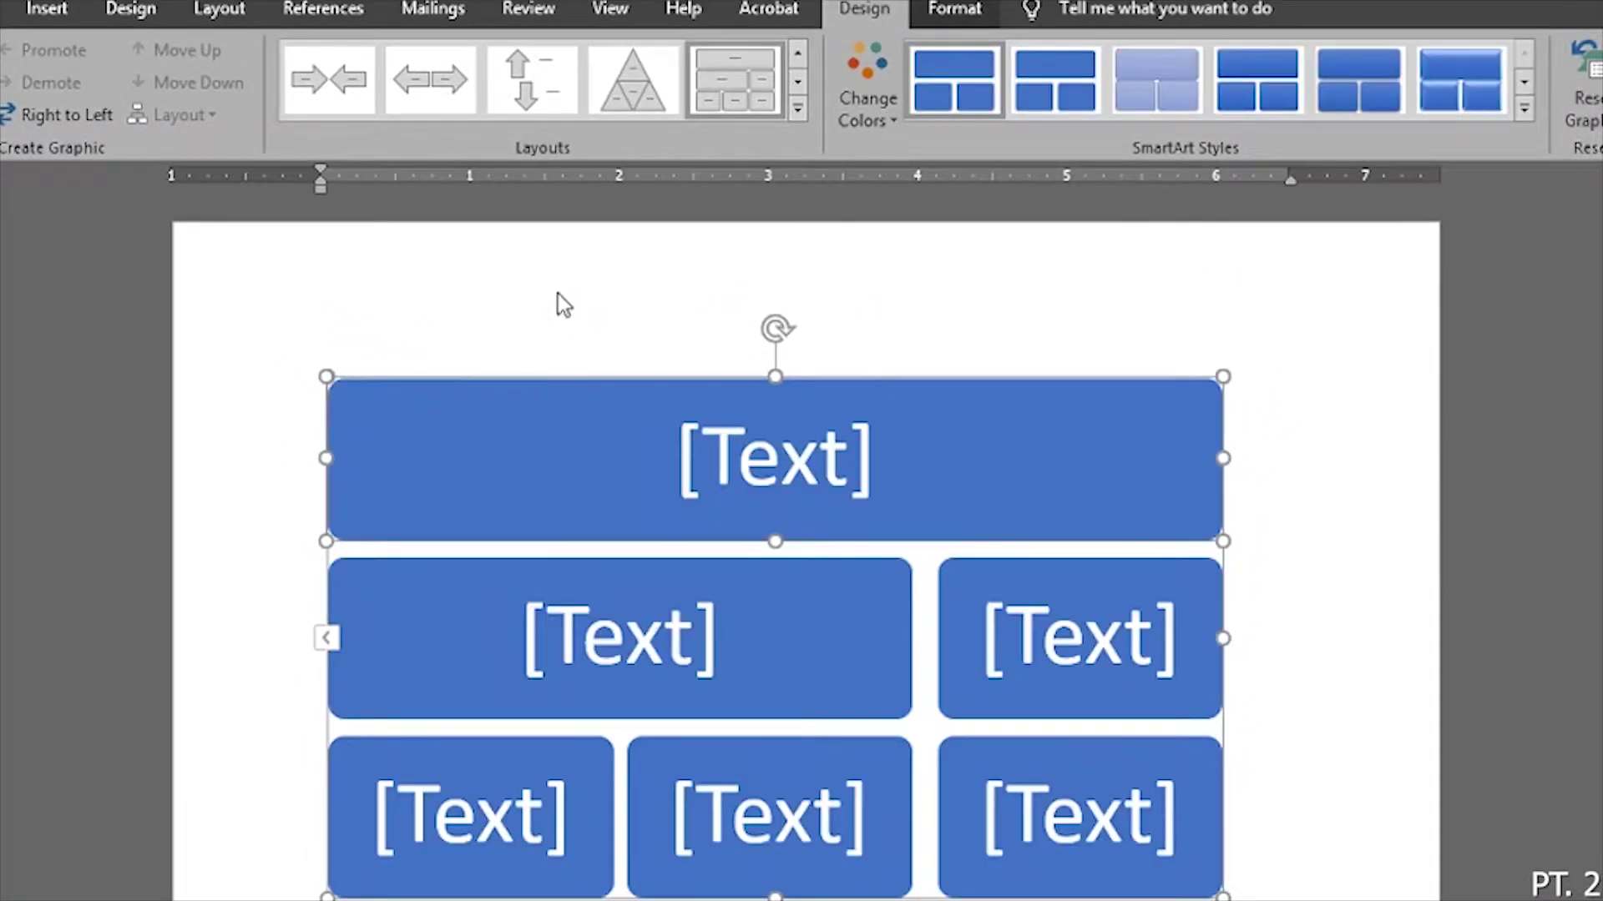
Step: Try the triangle and arrow layouts on the SmartArt graphic, and switch it to the radial layout with four circles linked to a central one
click(622, 91)
click(530, 83)
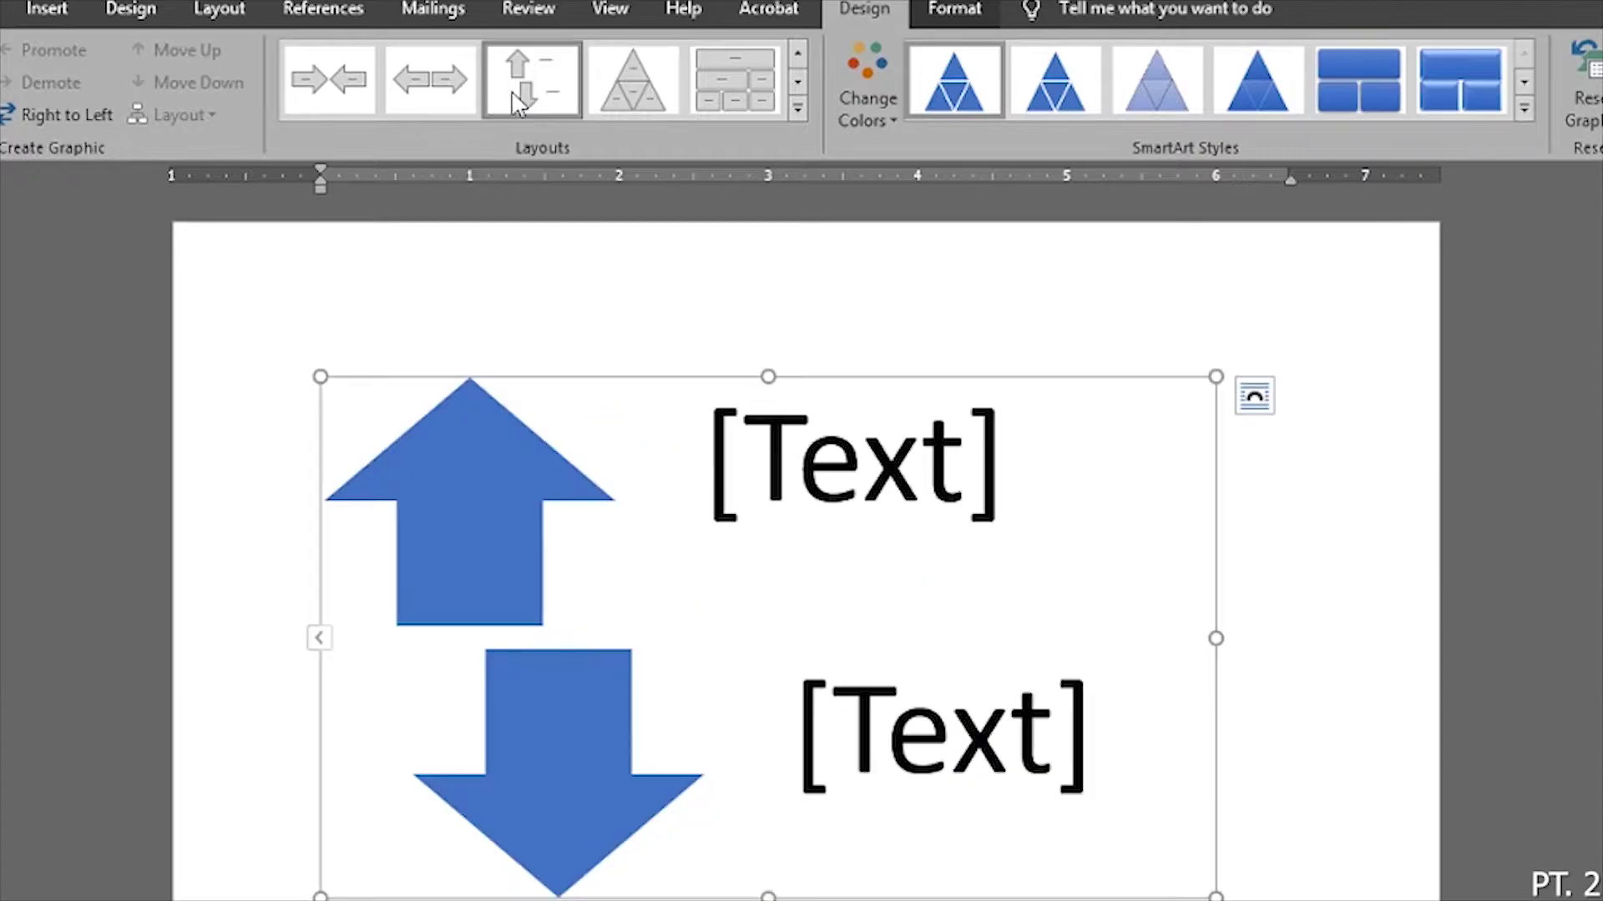
click(429, 84)
click(797, 109)
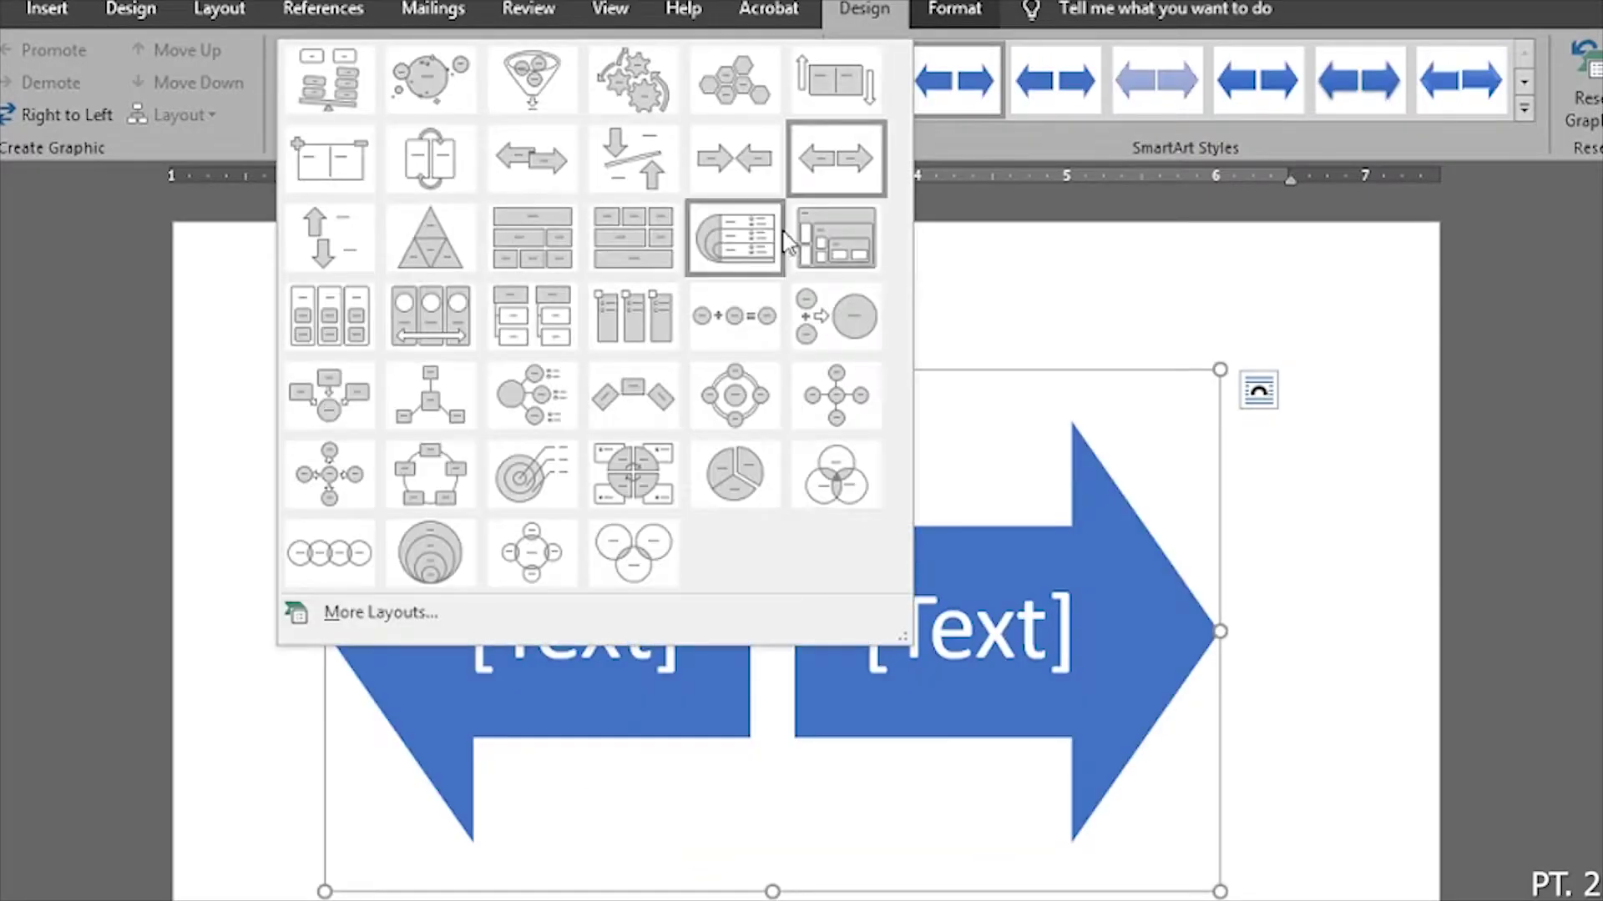
click(824, 399)
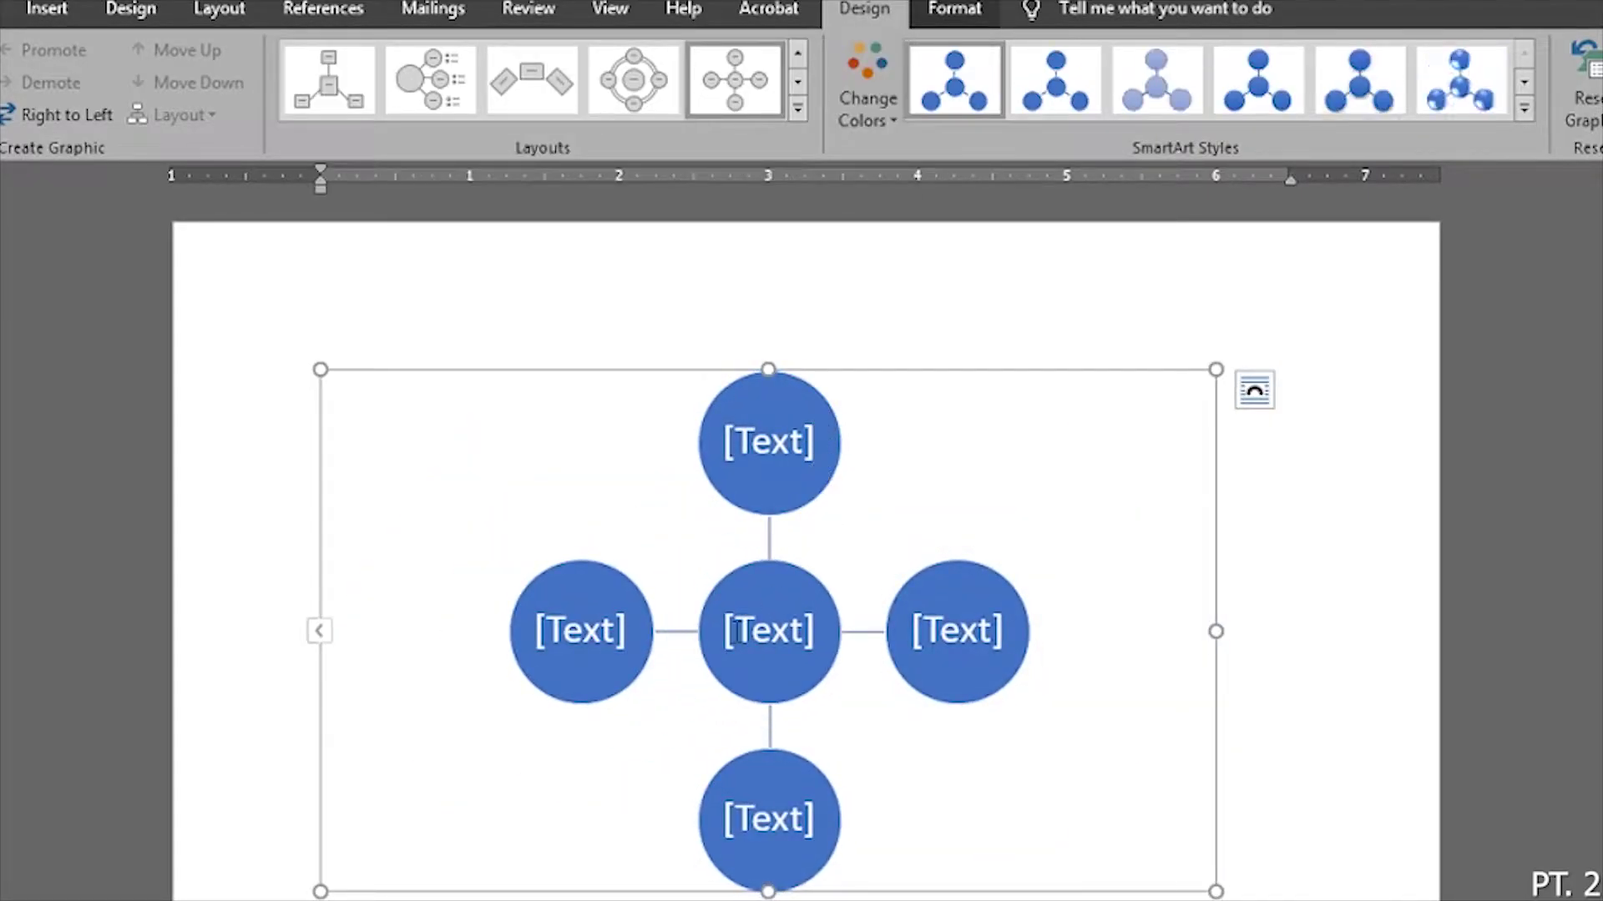
Step: Enter "lol" followed by a line break in the left circle of the radial graphic
click(590, 630)
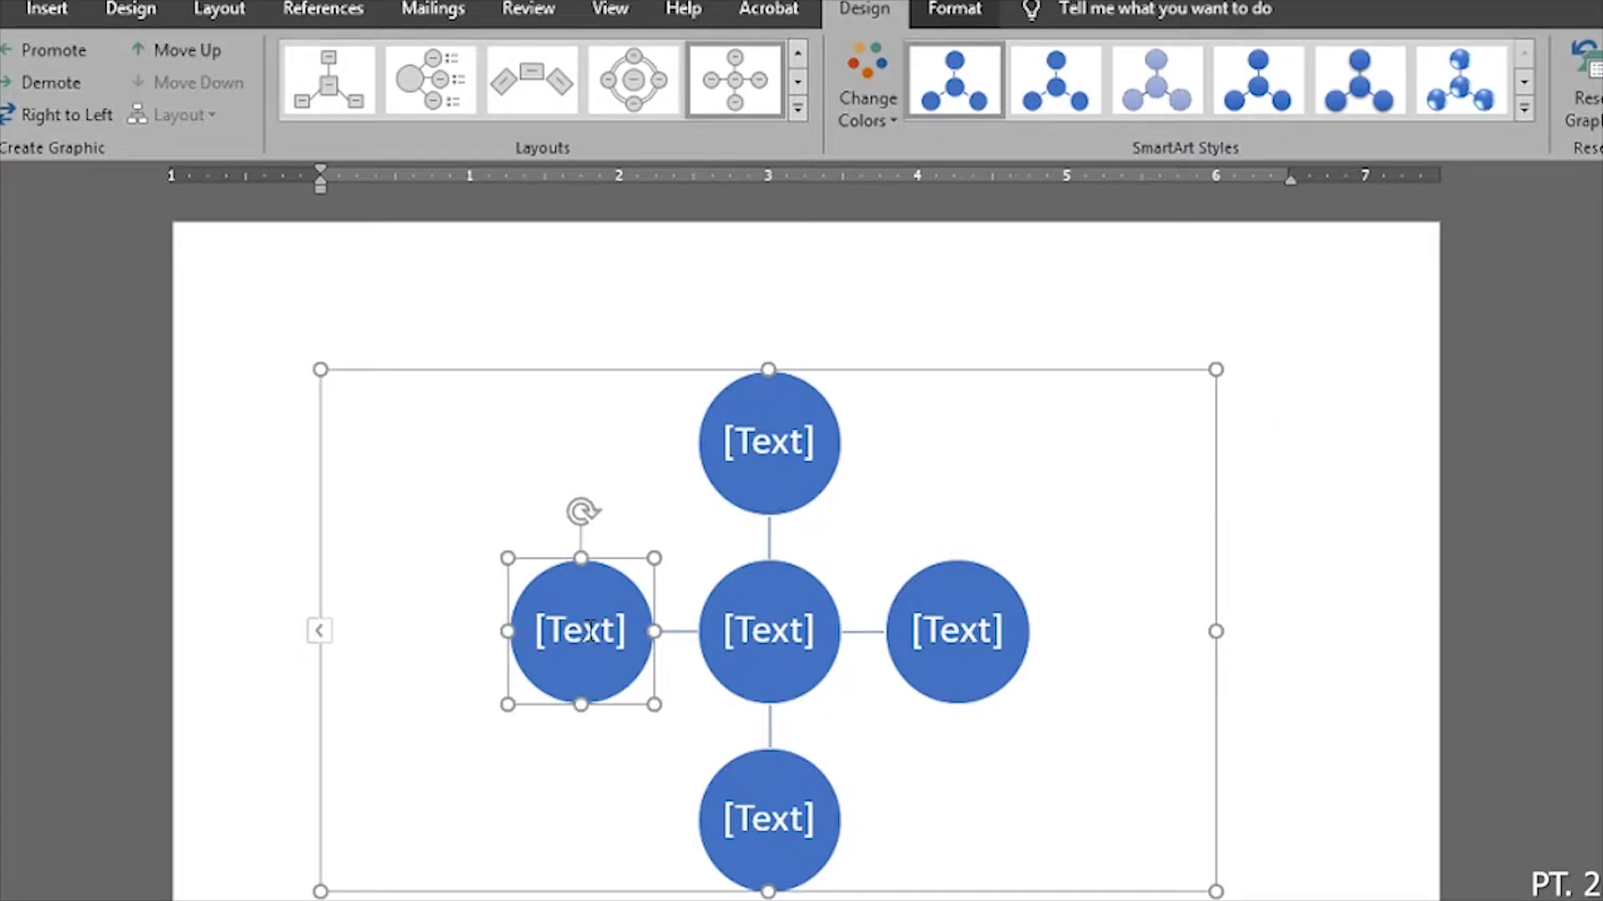
click(589, 630)
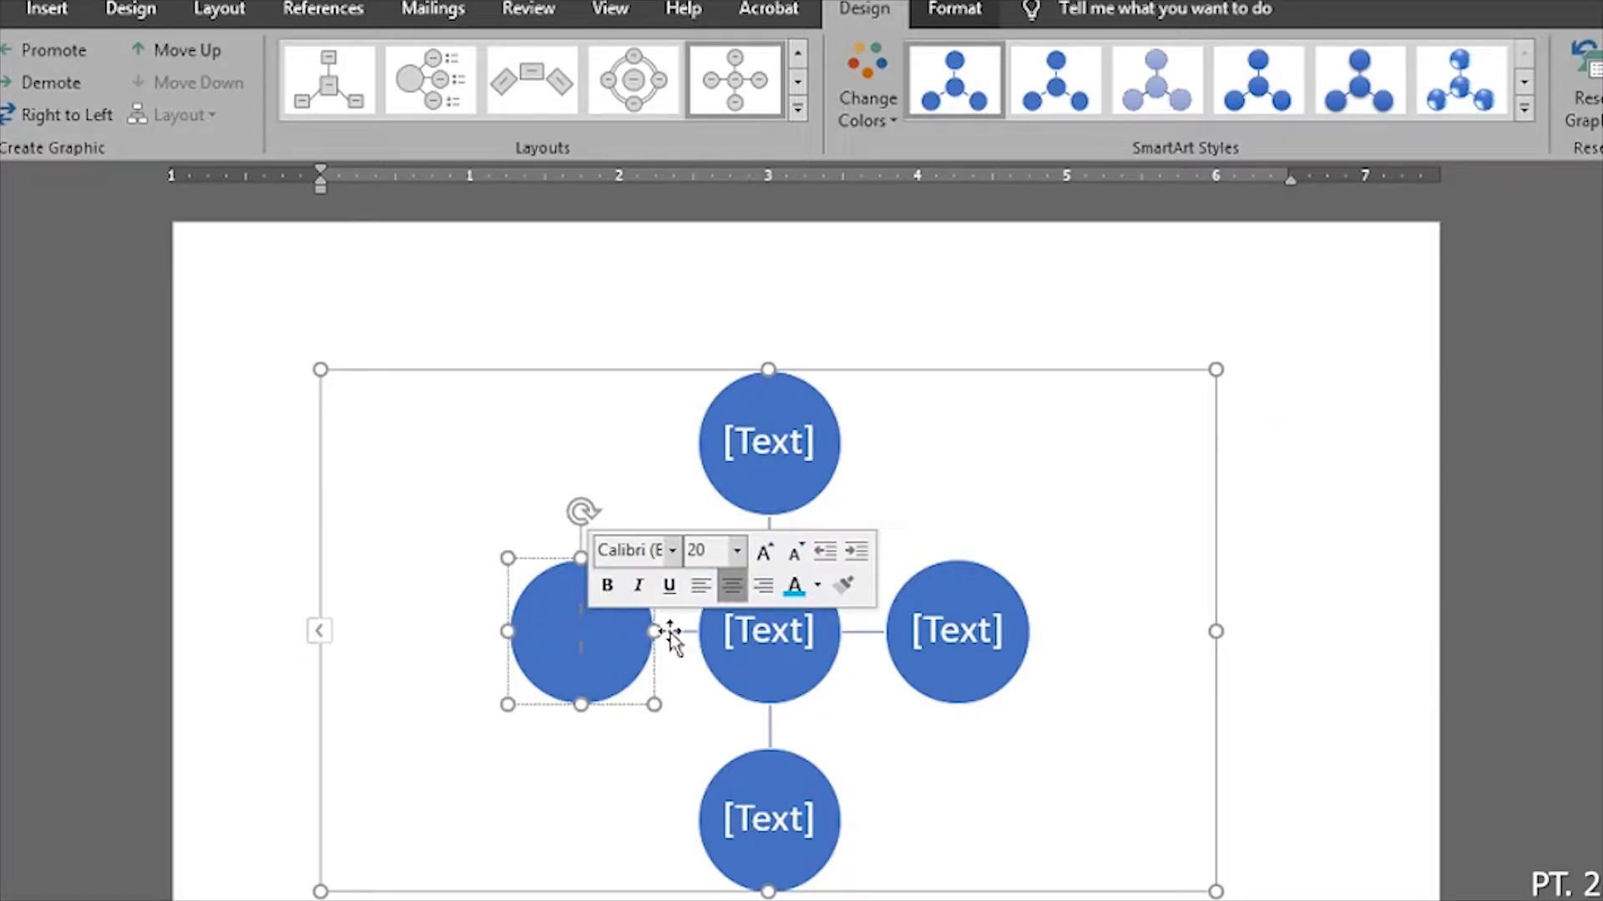
text(lol)
key(Return)
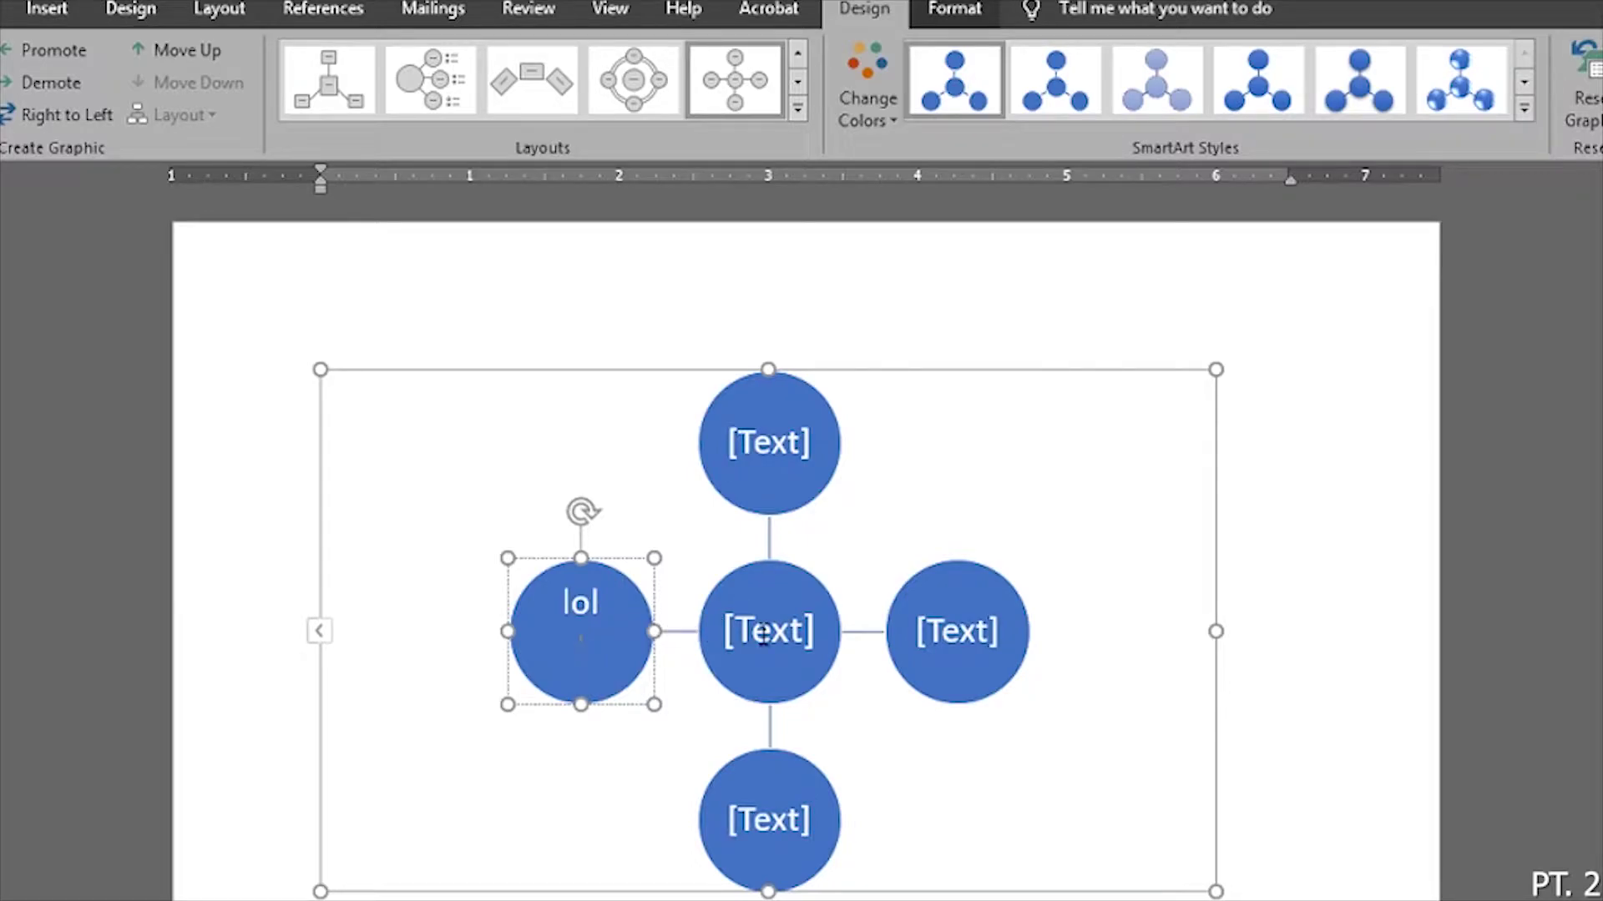
click(832, 454)
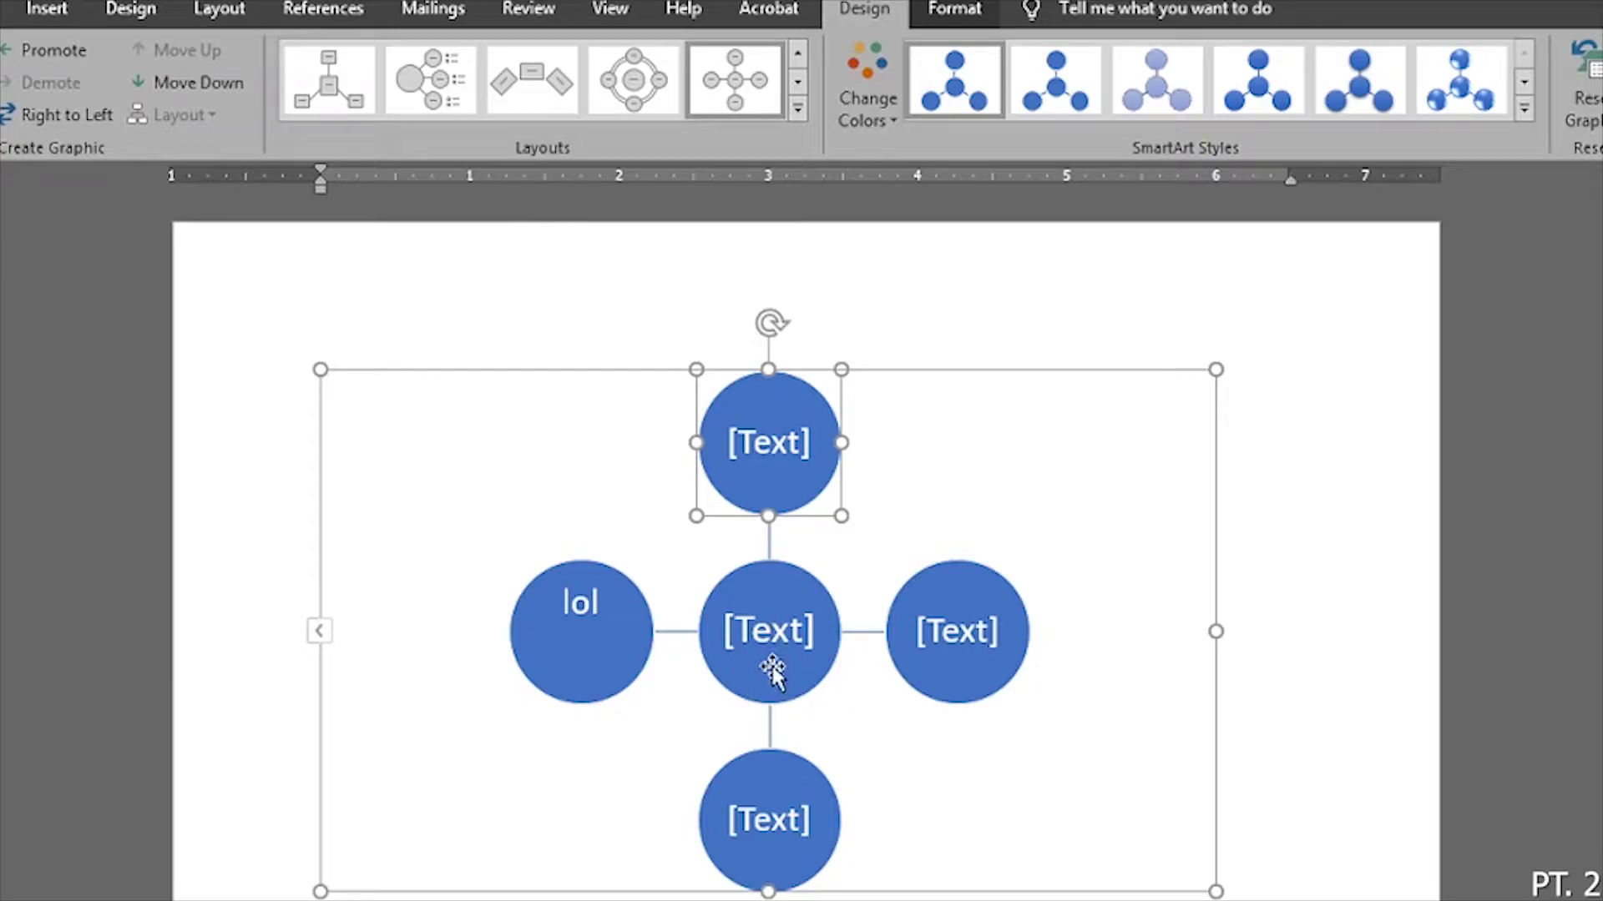
click(1012, 476)
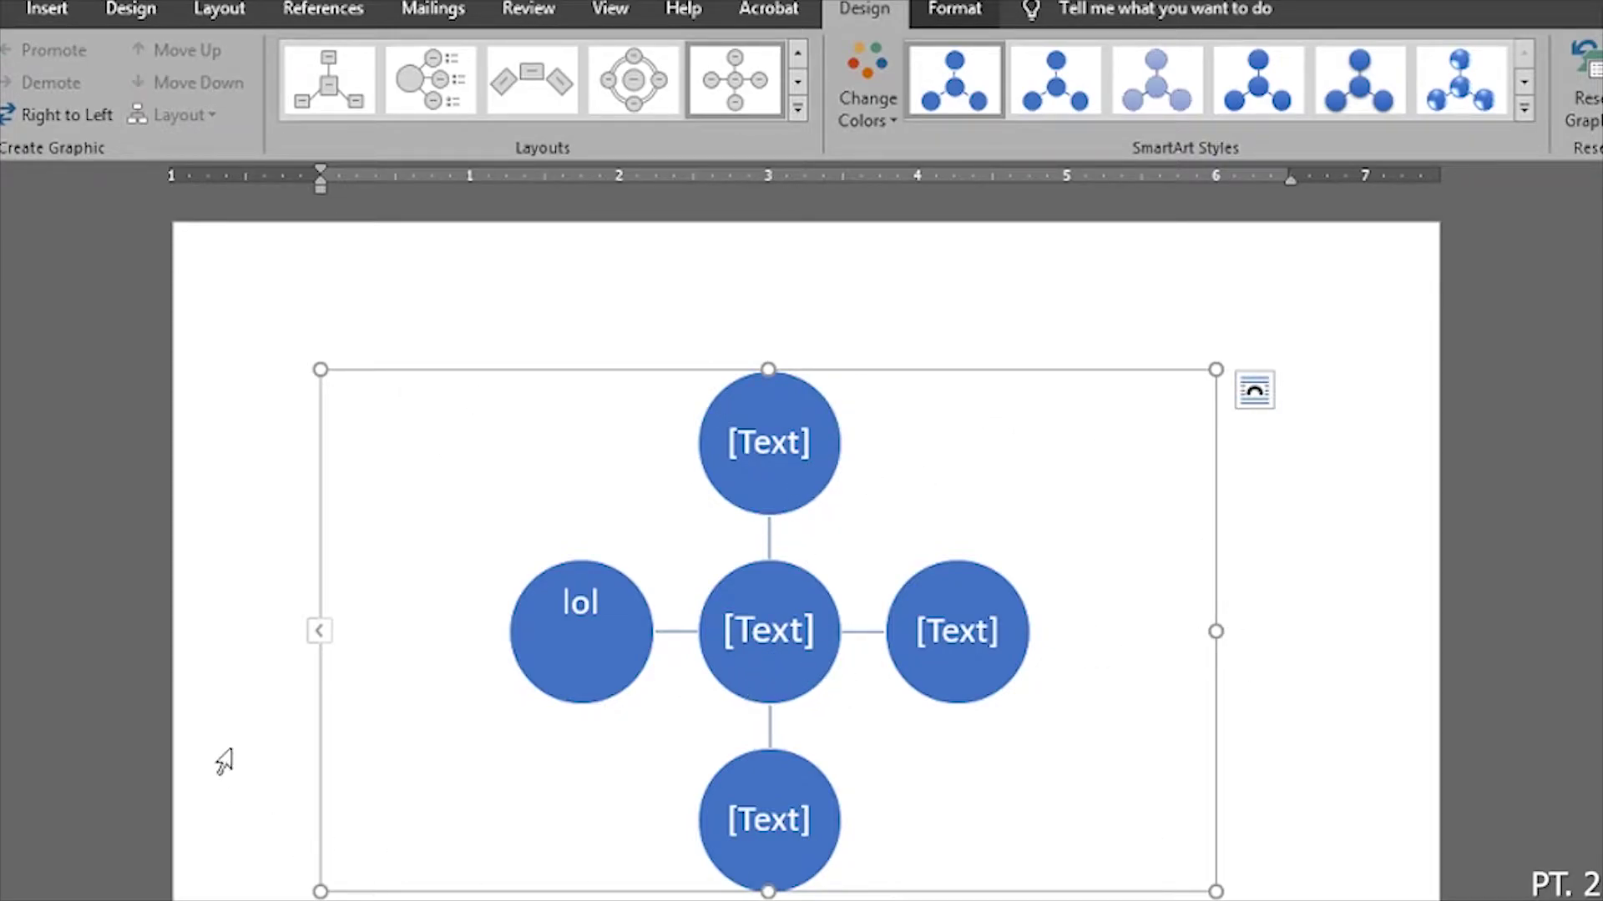
click(276, 694)
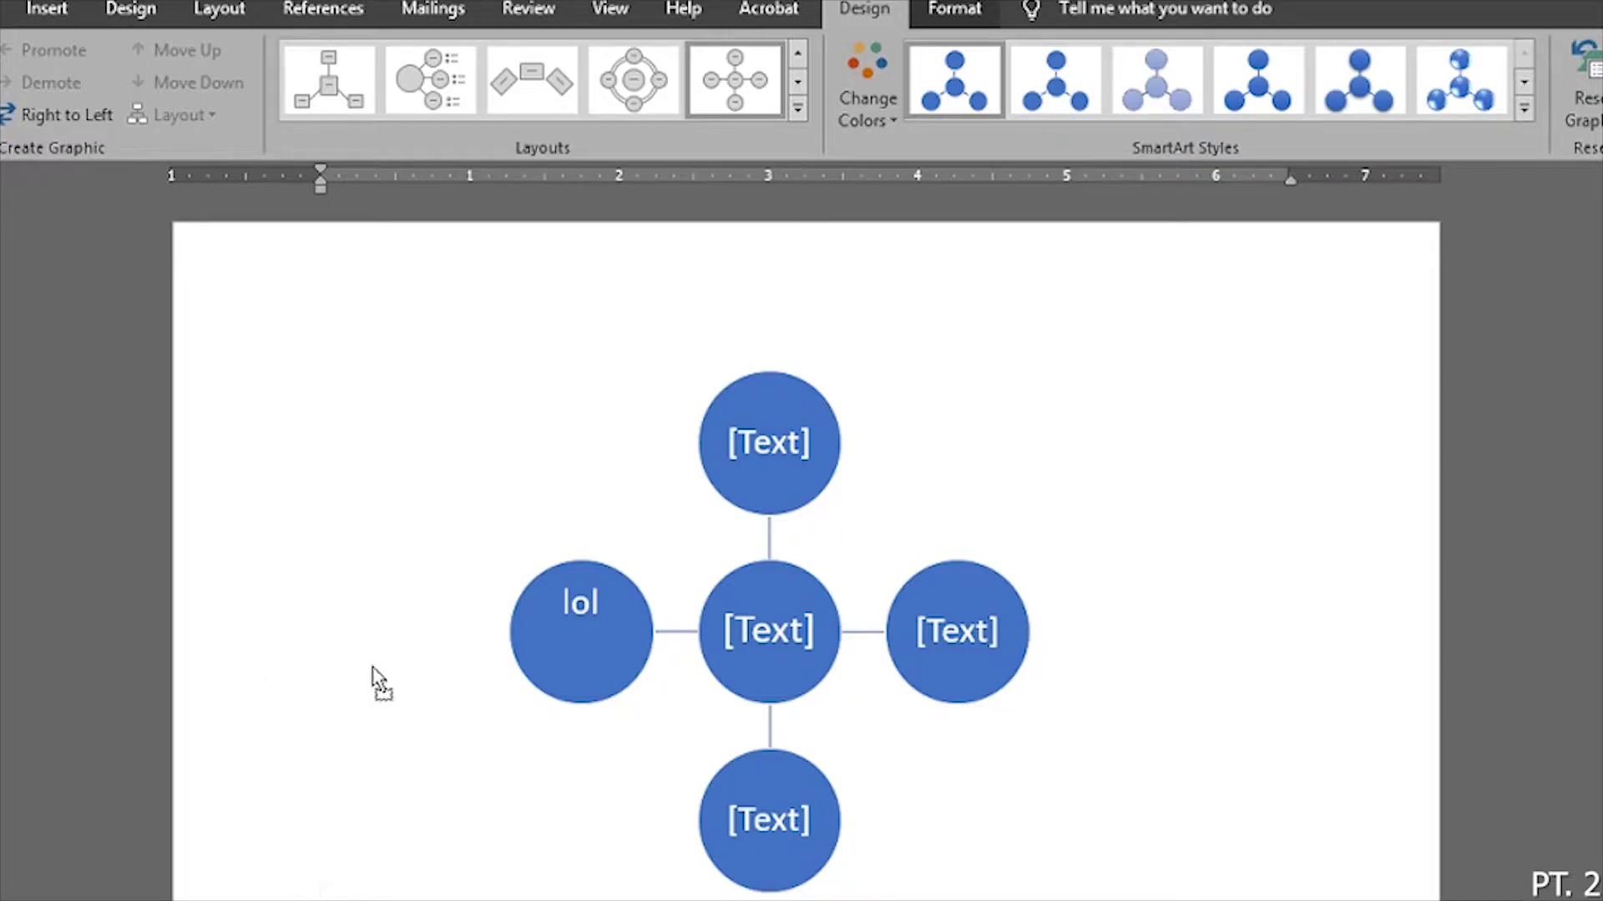
click(379, 677)
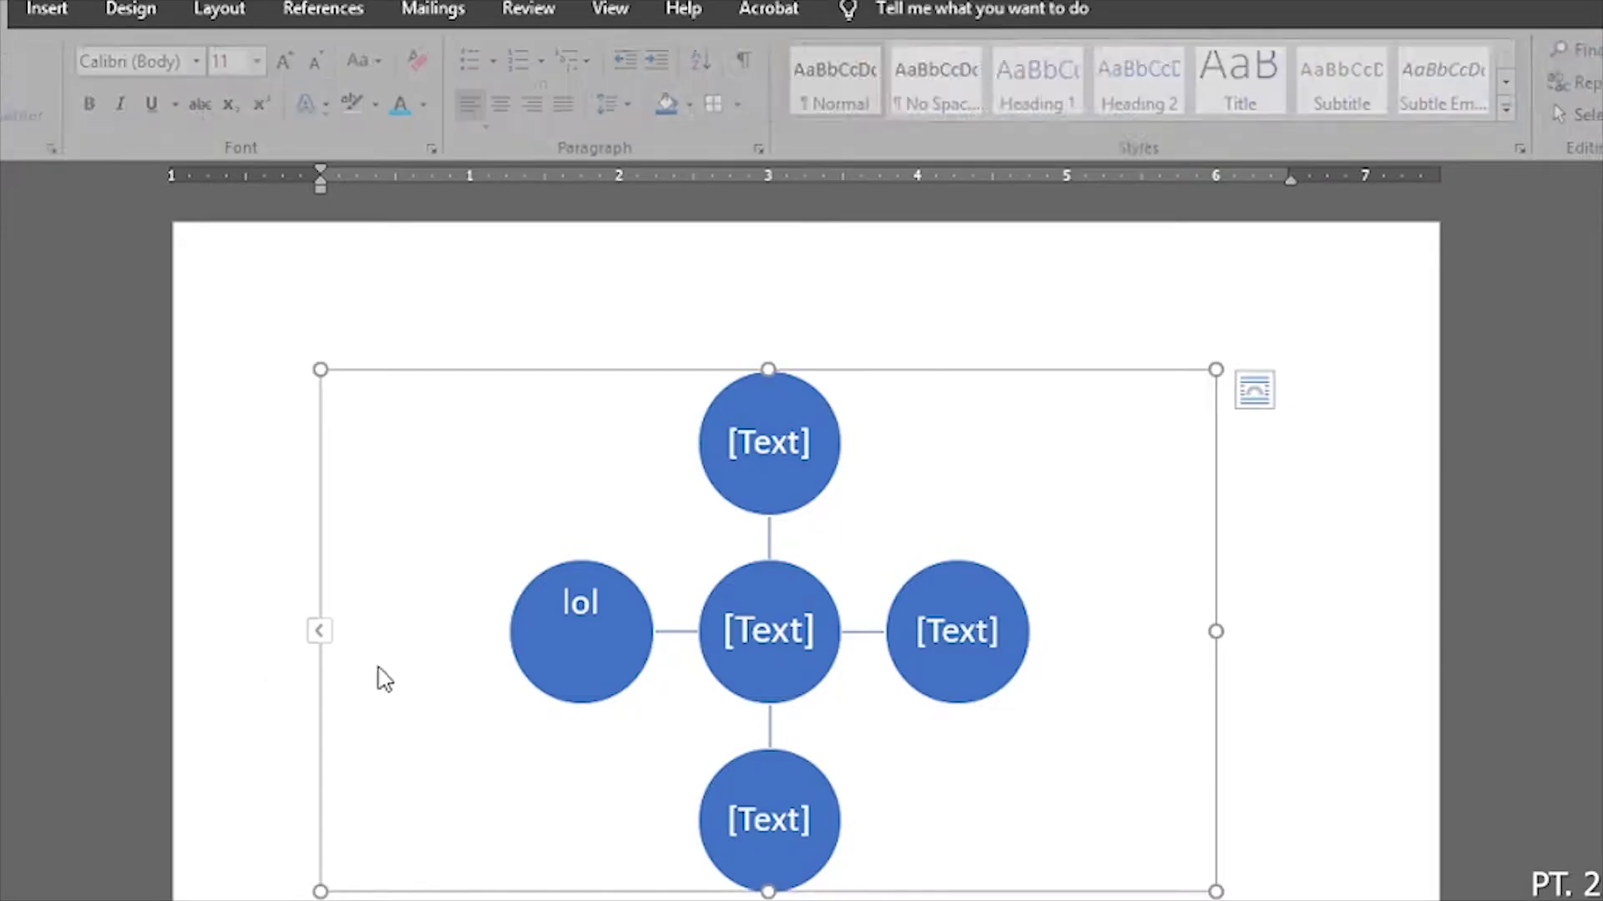
Step: Rearrange the radial graphic, moving the central circle to its upper right, one outer circle to its lower right and the other three along its left side
click(608, 644)
drag(601, 651, 437, 499)
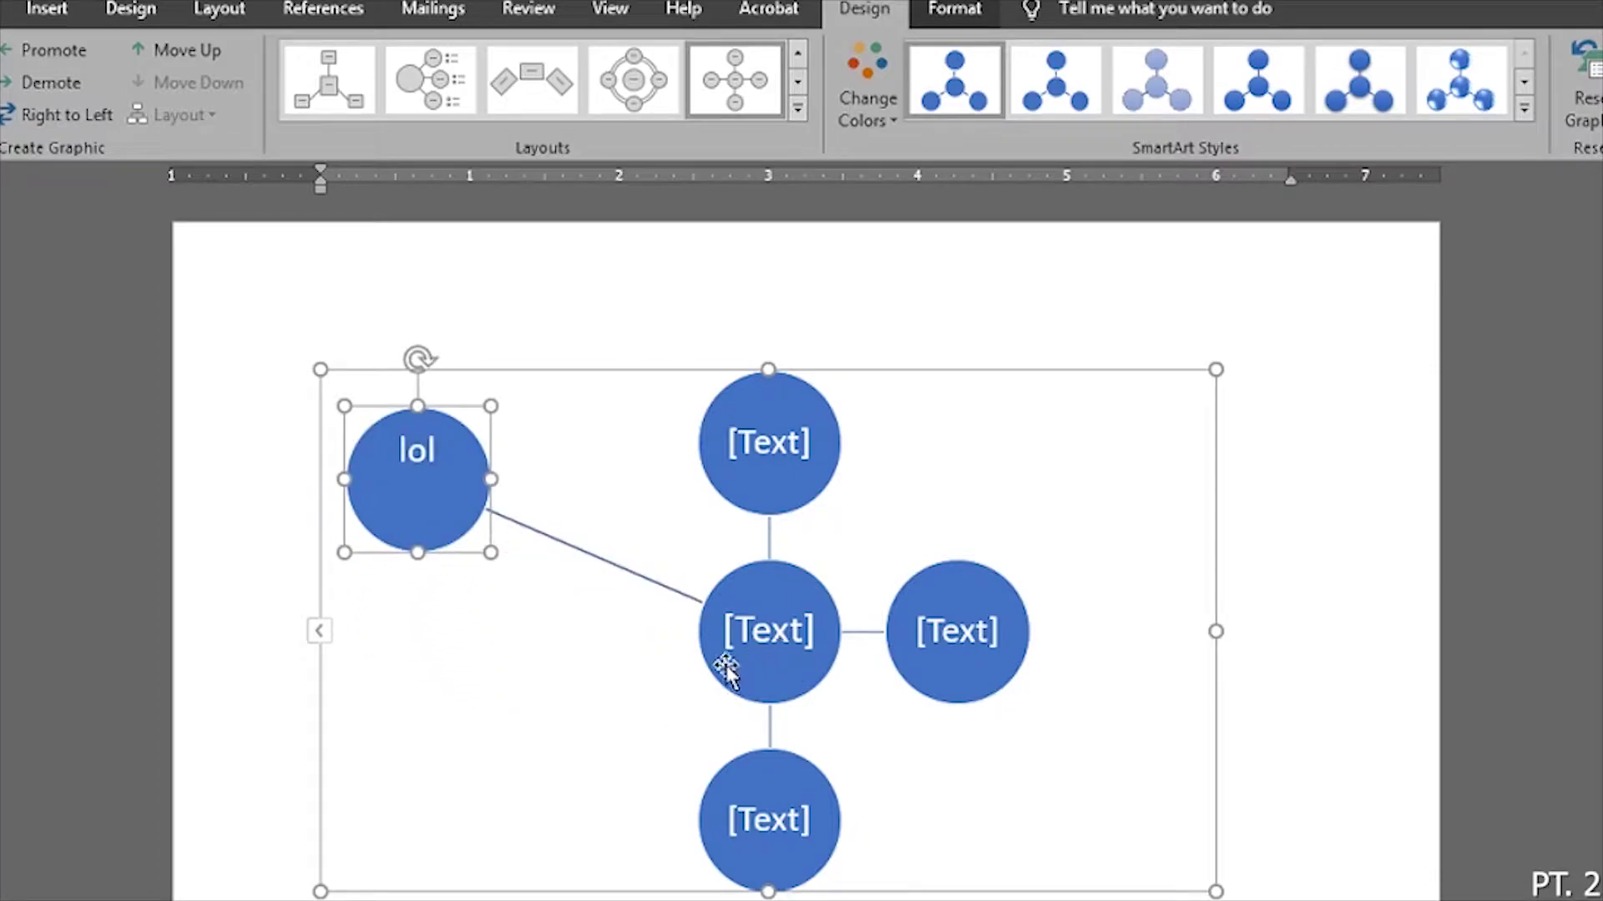
drag(770, 855, 394, 856)
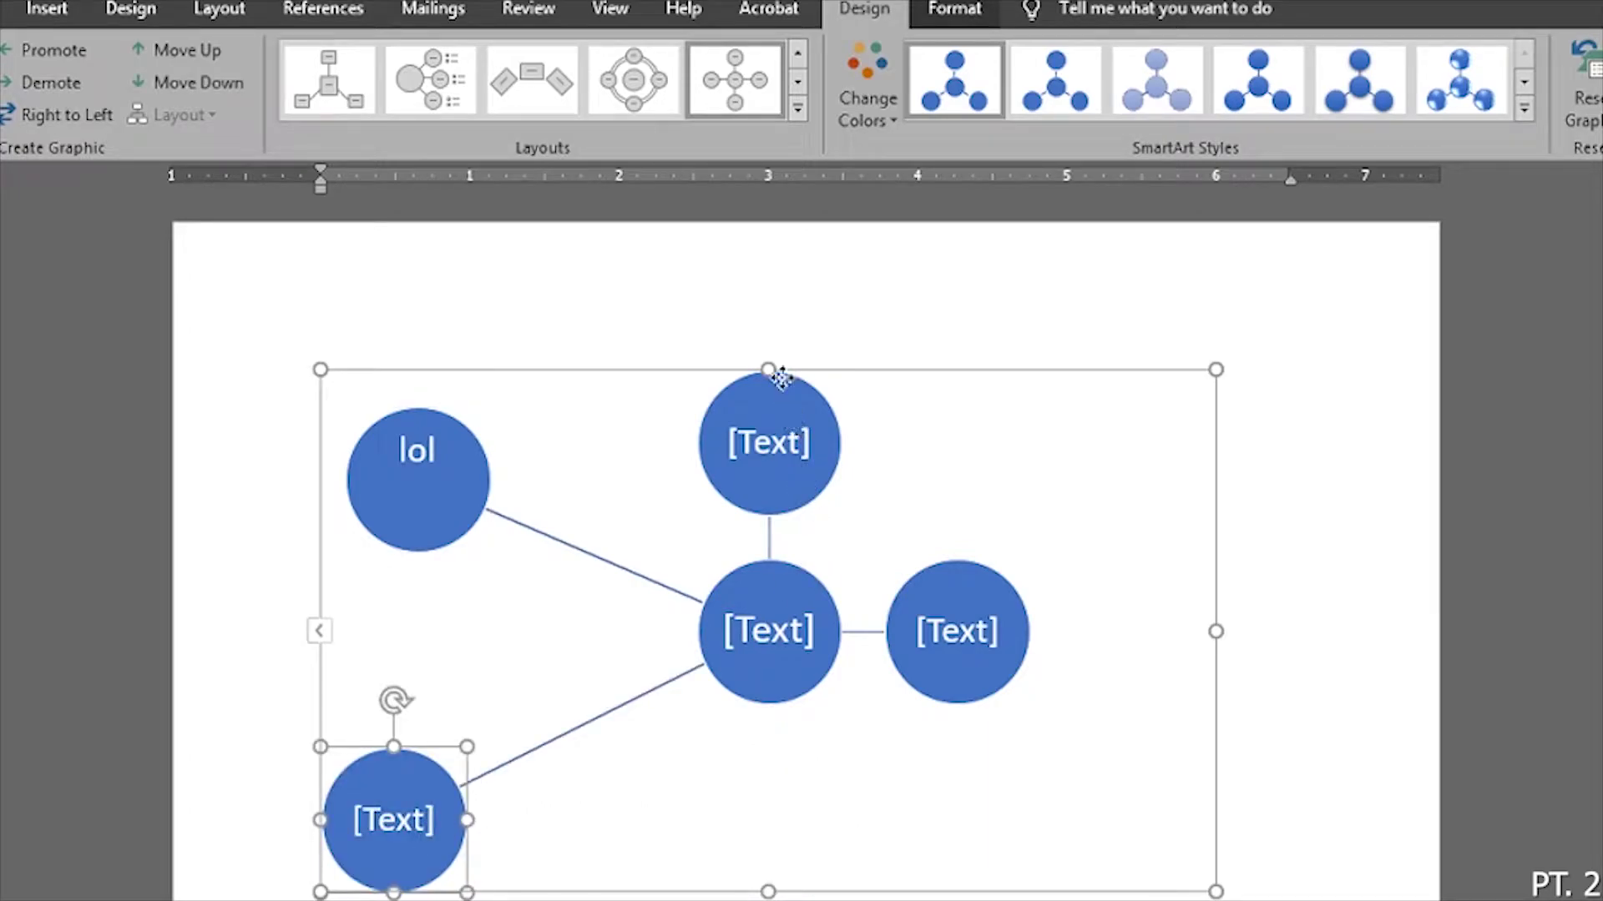
click(791, 430)
drag(964, 672, 1109, 868)
drag(788, 605, 1029, 532)
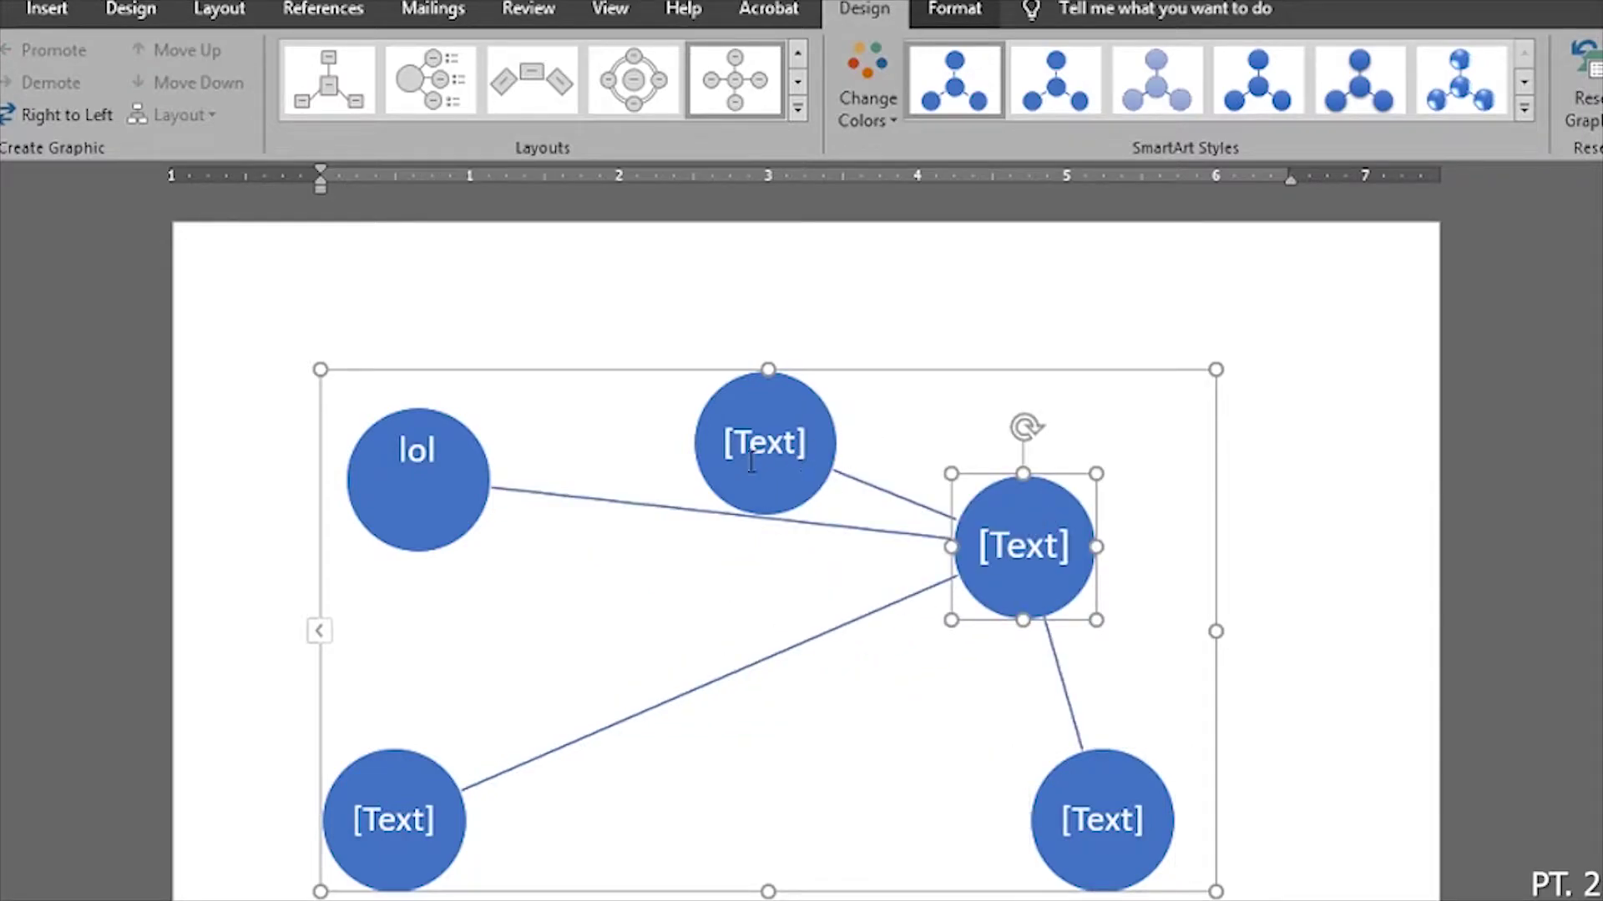
drag(428, 499, 413, 665)
drag(765, 454, 418, 454)
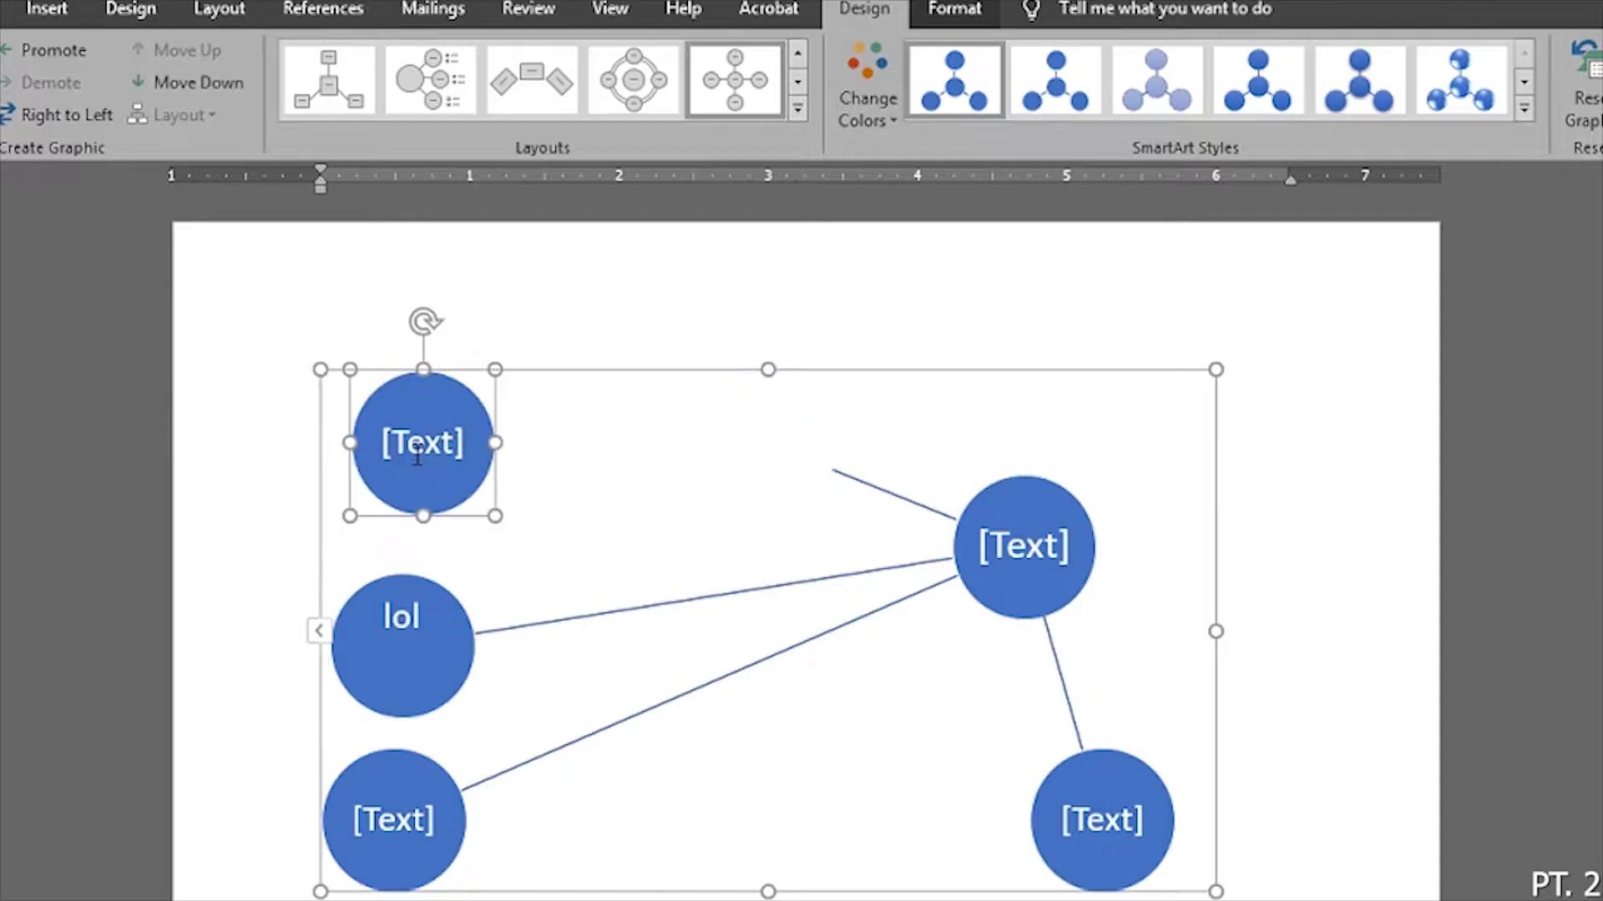
Step: Switch the graphic to the Radial Cycle layout, and move the "lol" circle to its upper-left corner and the right circle to its upper-right corner
click(633, 79)
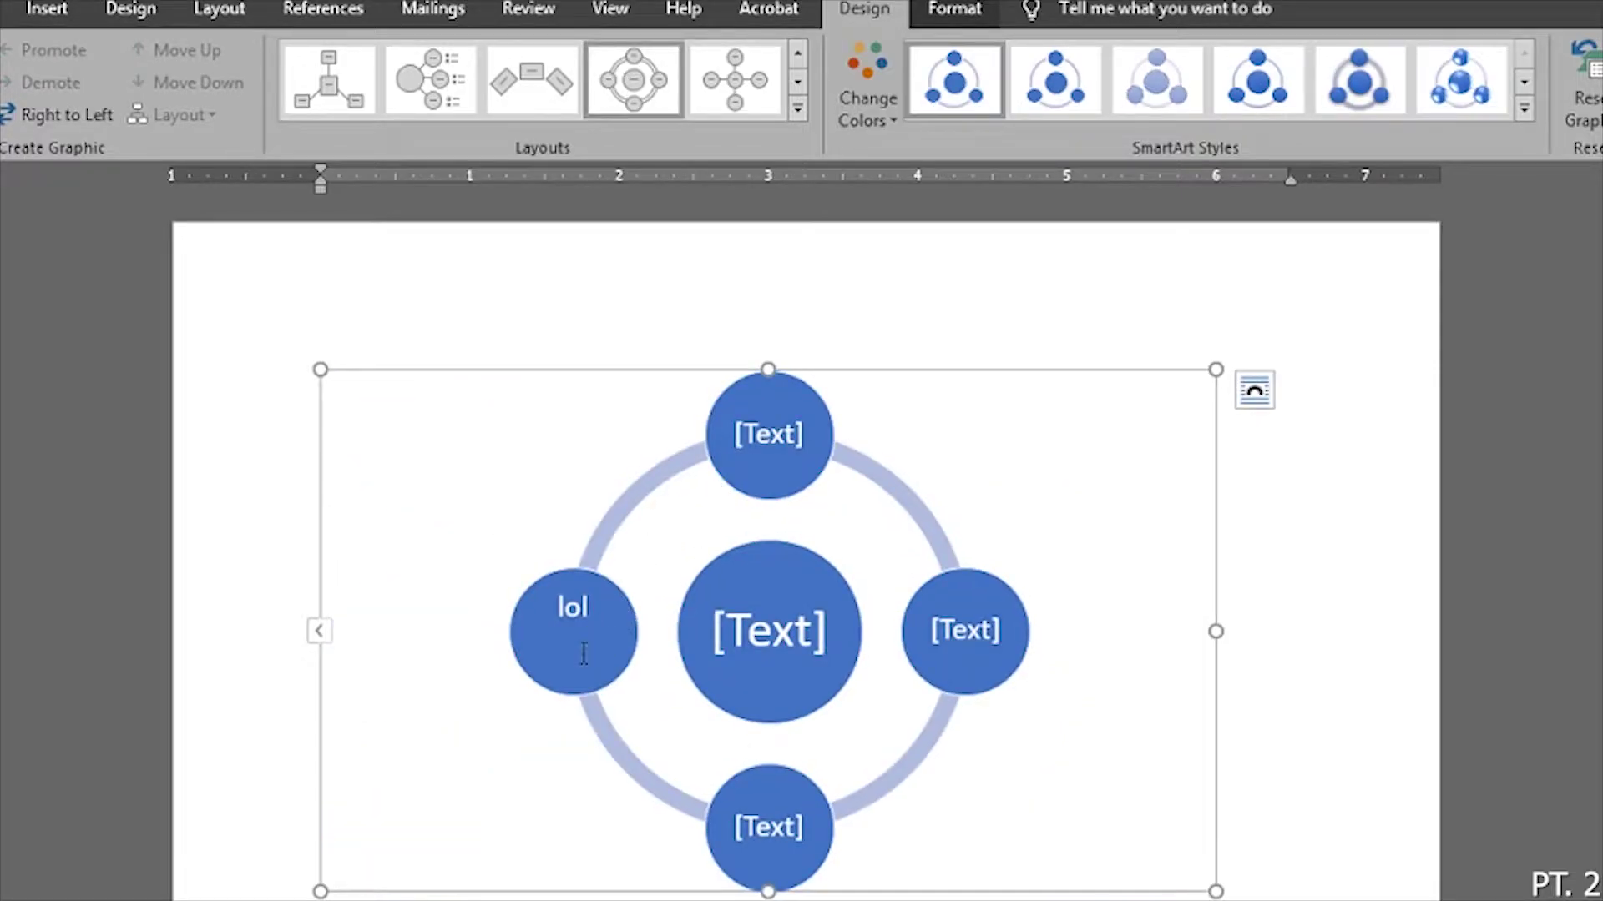
drag(584, 659, 367, 450)
drag(1001, 672, 1202, 493)
scroll(833, 476, down, 3)
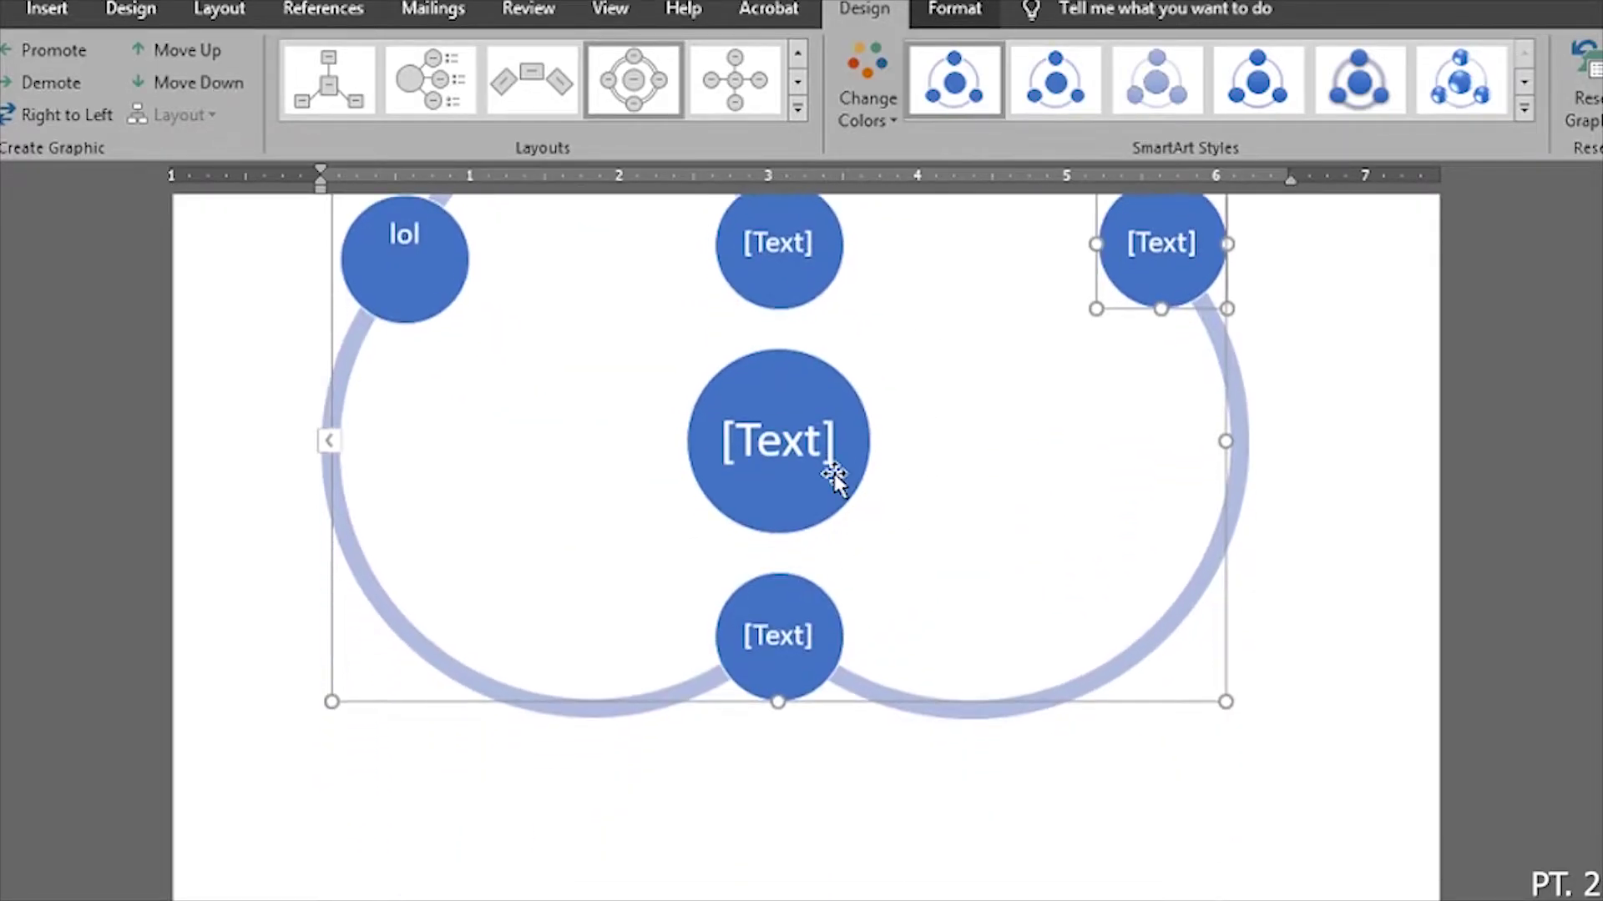
scroll(844, 468, up, 4)
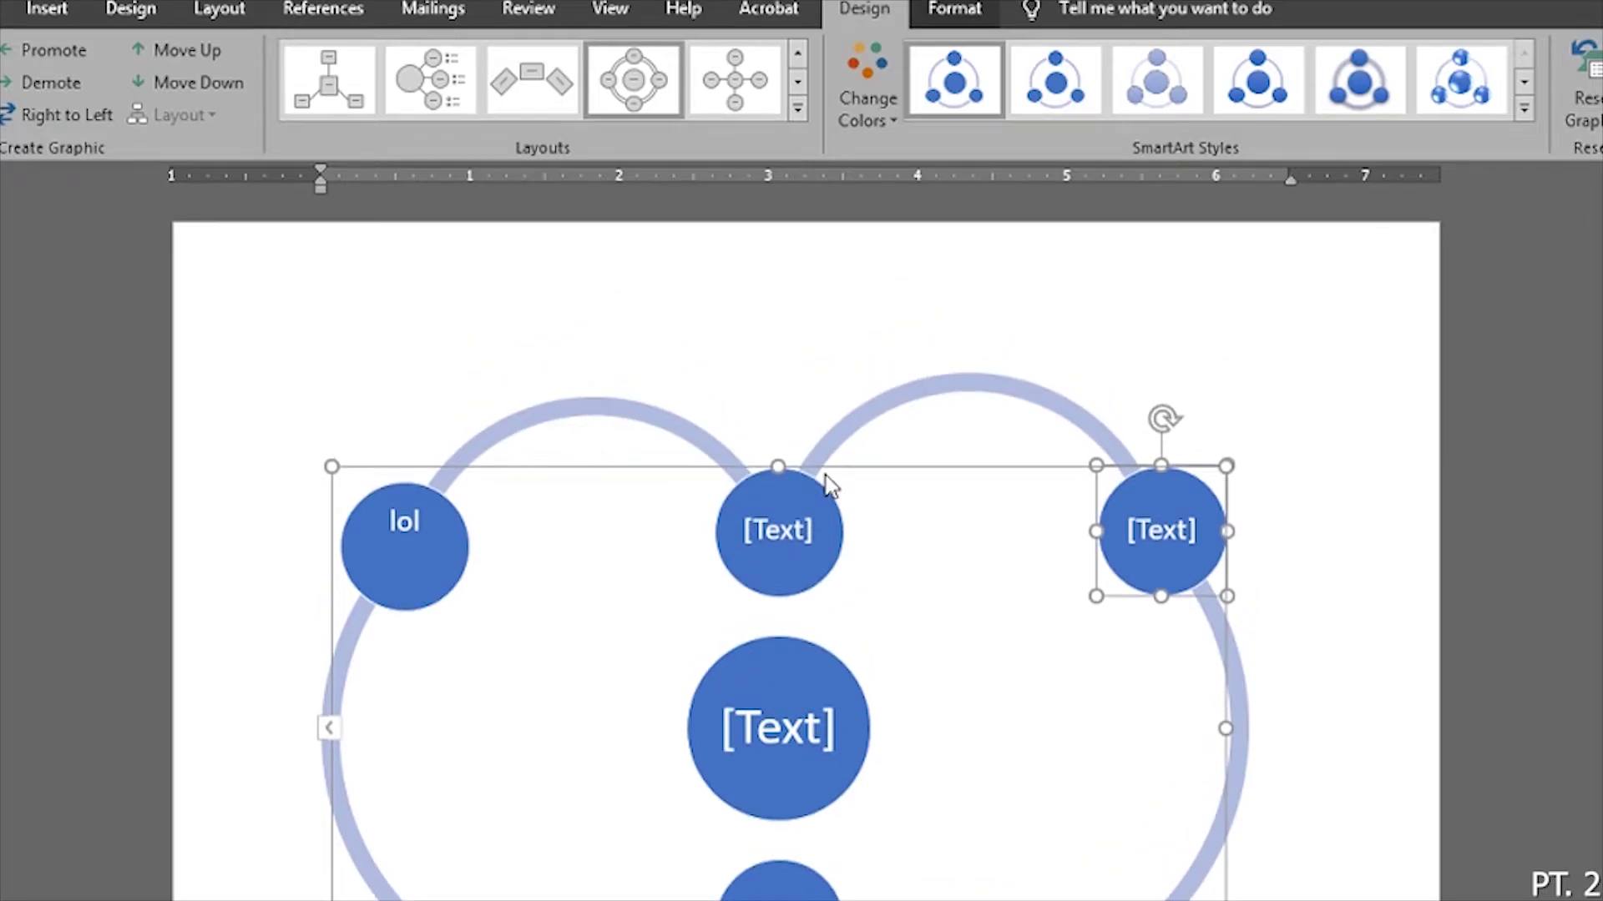
scroll(876, 555, down, 3)
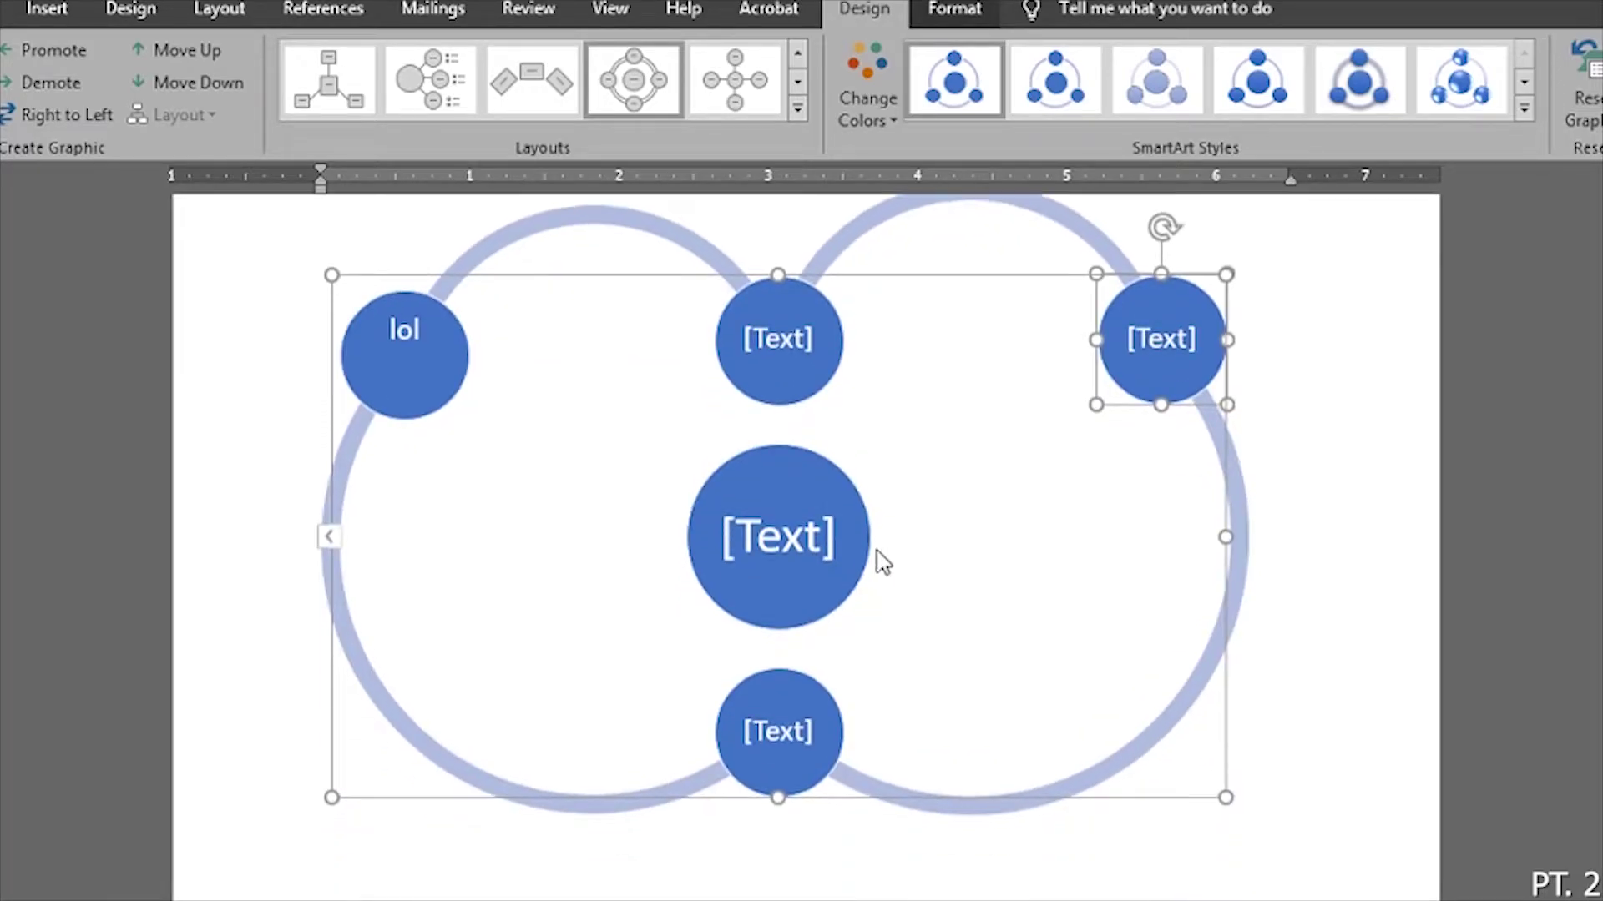
scroll(882, 561, up, 3)
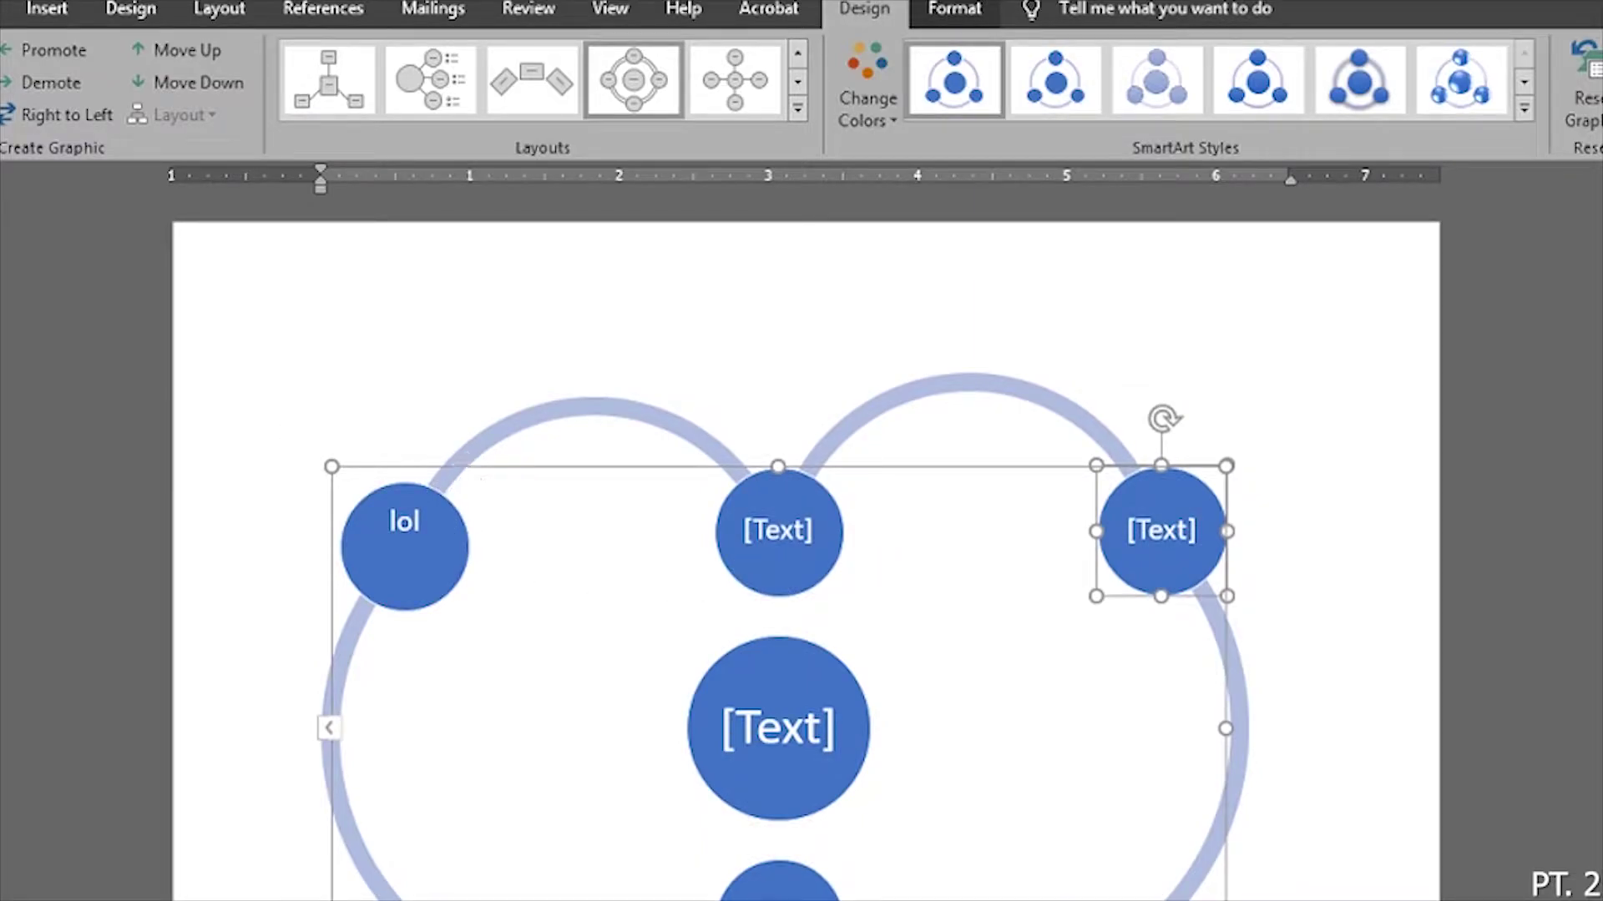
Step: Promote the upper-right circle of the Radial Cycle graphic by one level, and select the central circle
click(52, 50)
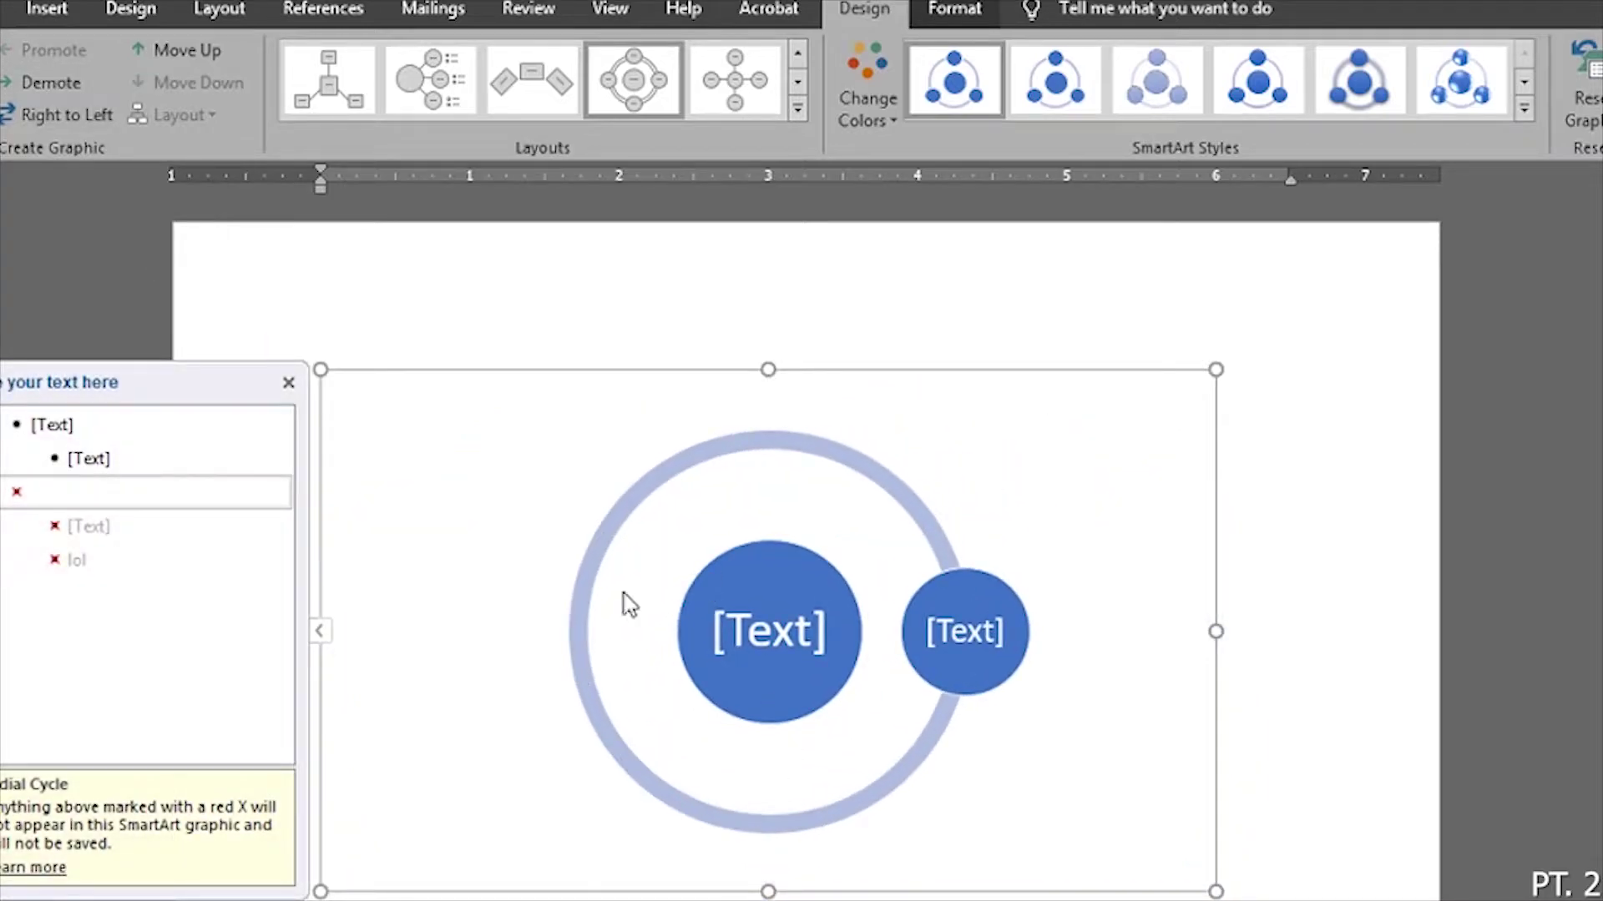
click(826, 599)
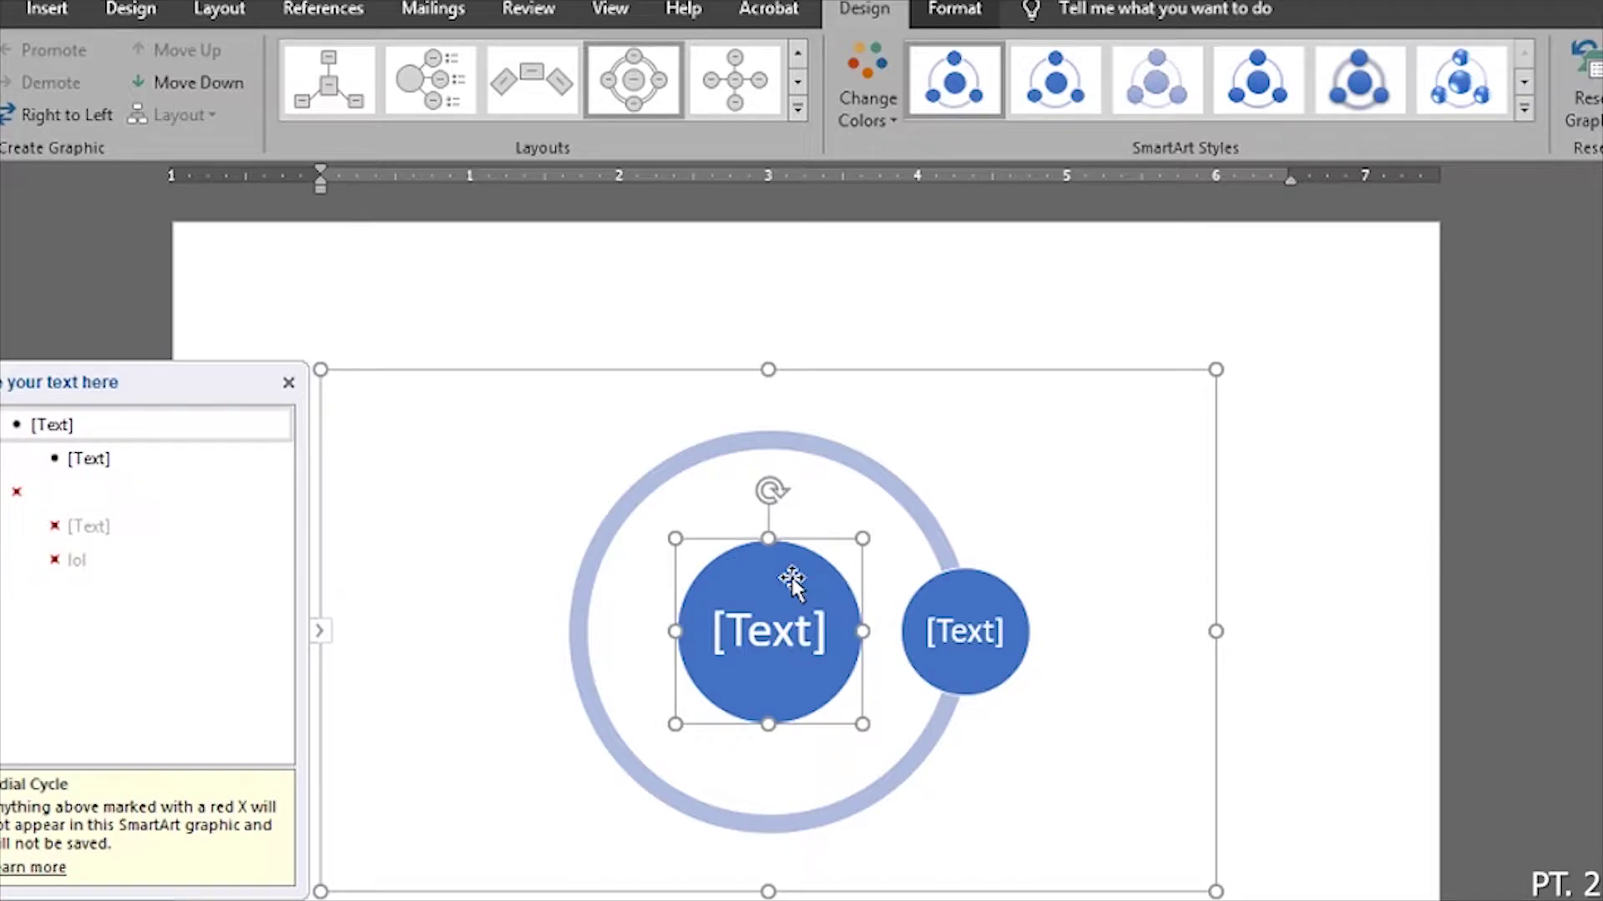
Step: Promote the remaining outer circle and demote it back to the second level, and add a bullet beneath it in the graphic's outline
click(982, 595)
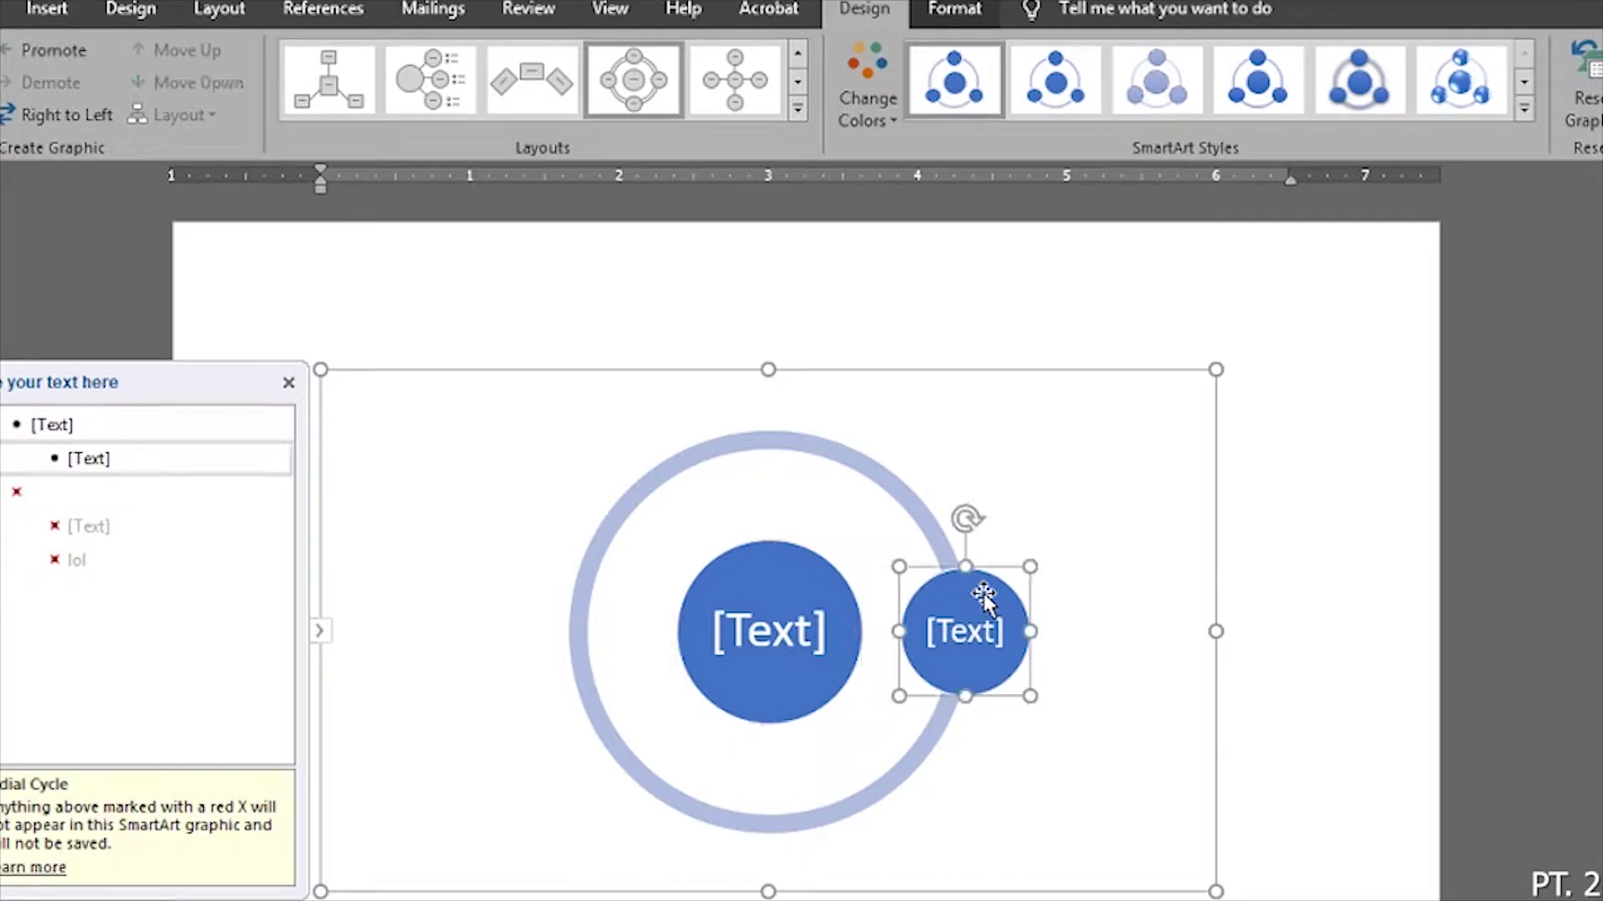
click(51, 50)
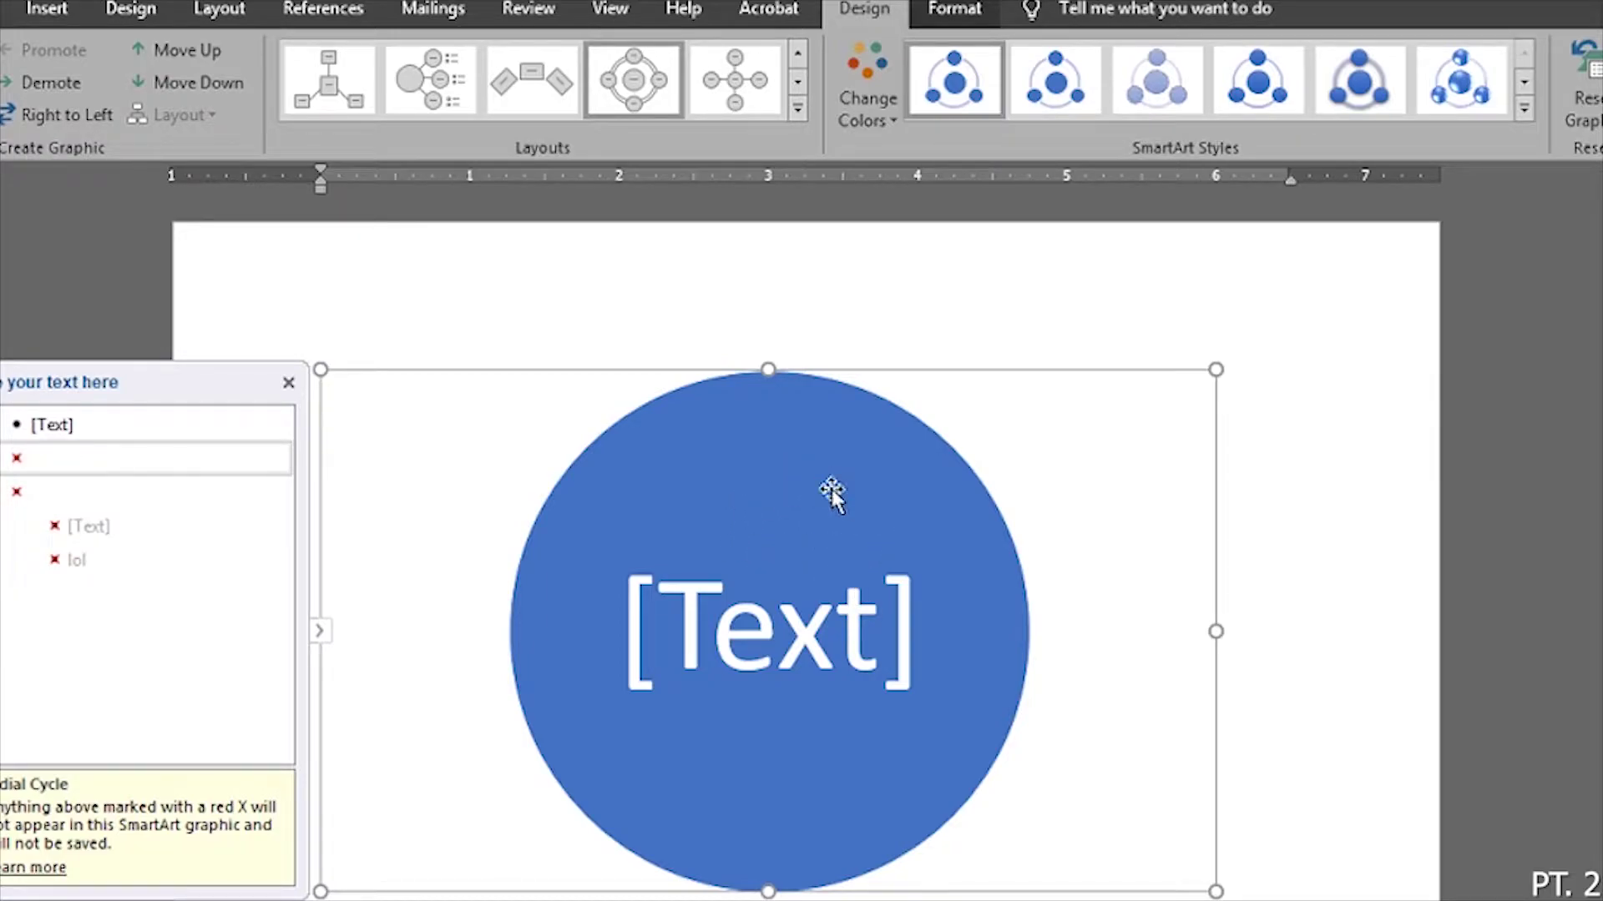
click(58, 82)
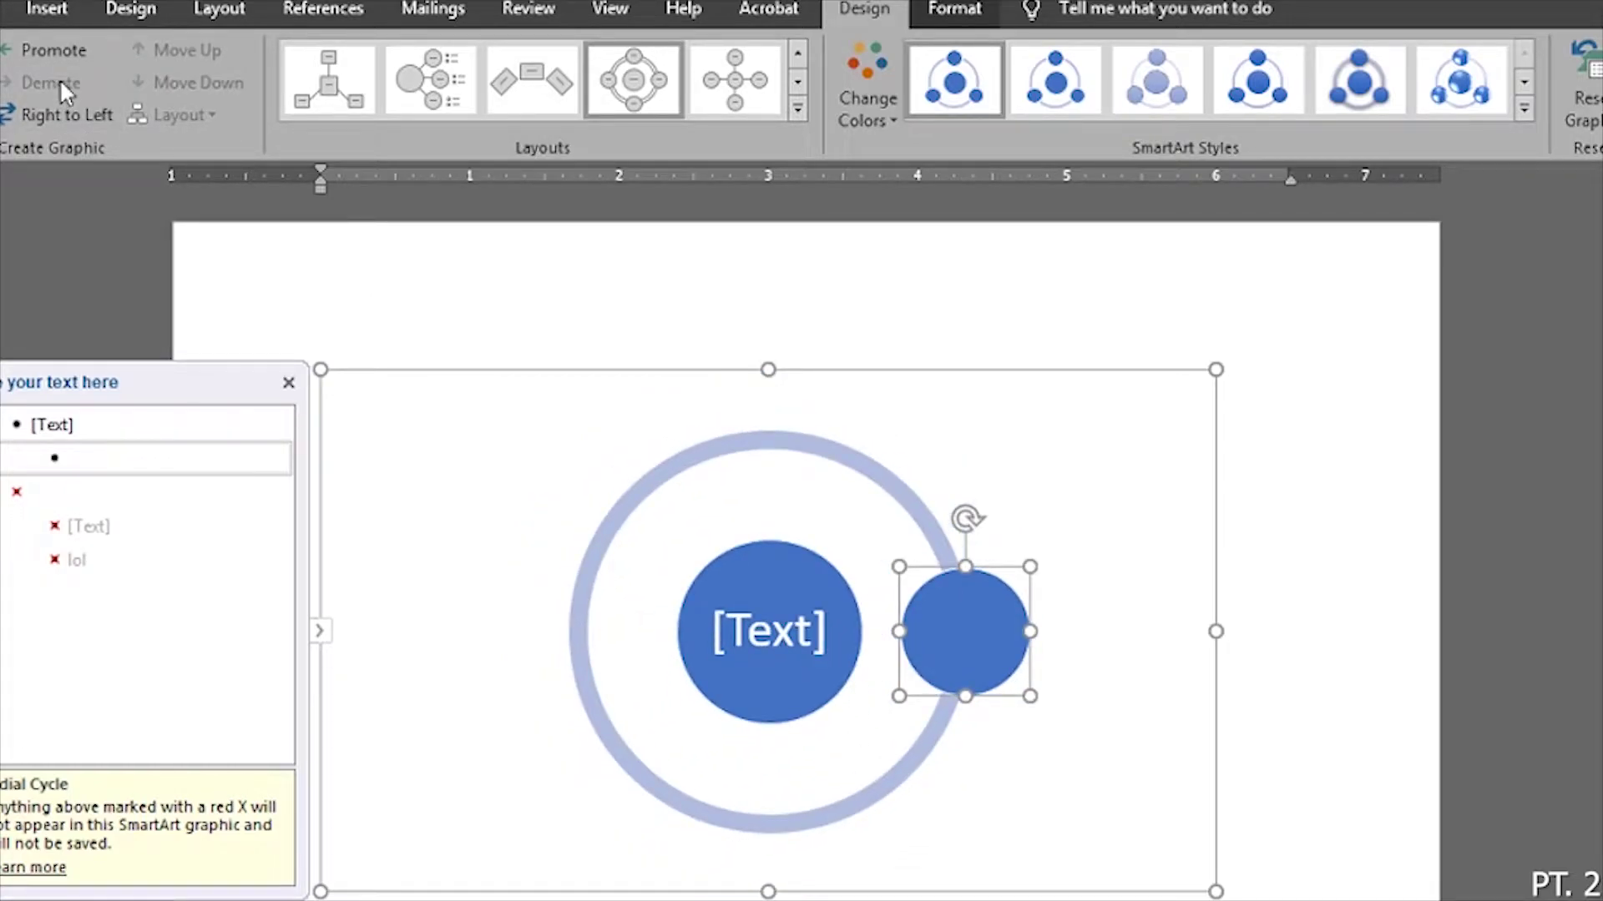
click(0, 82)
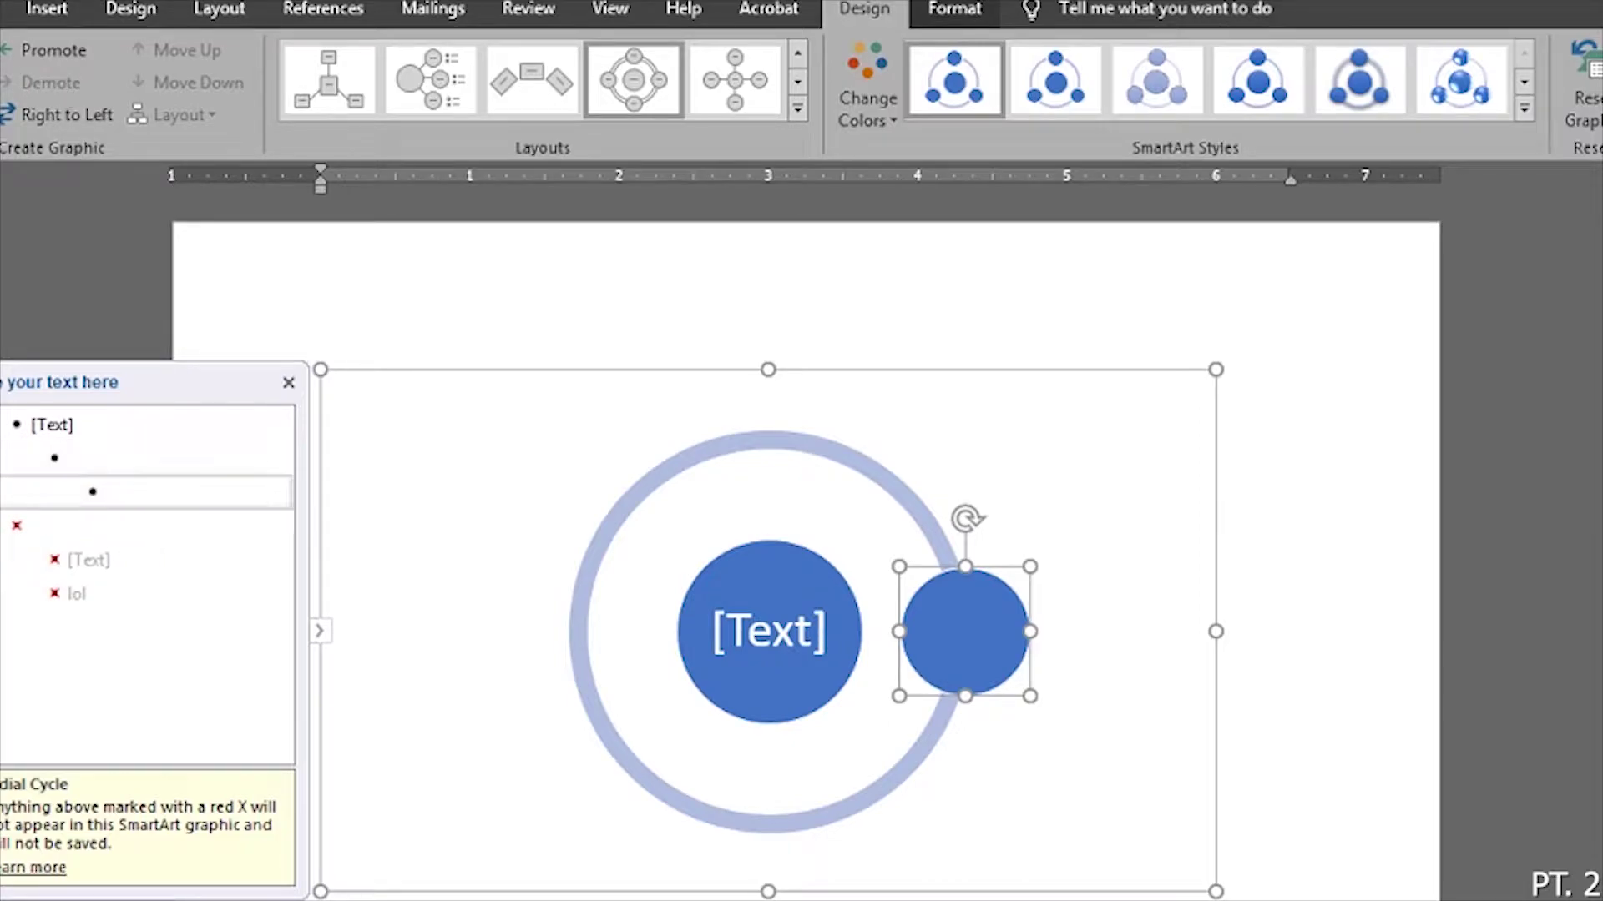
click(508, 404)
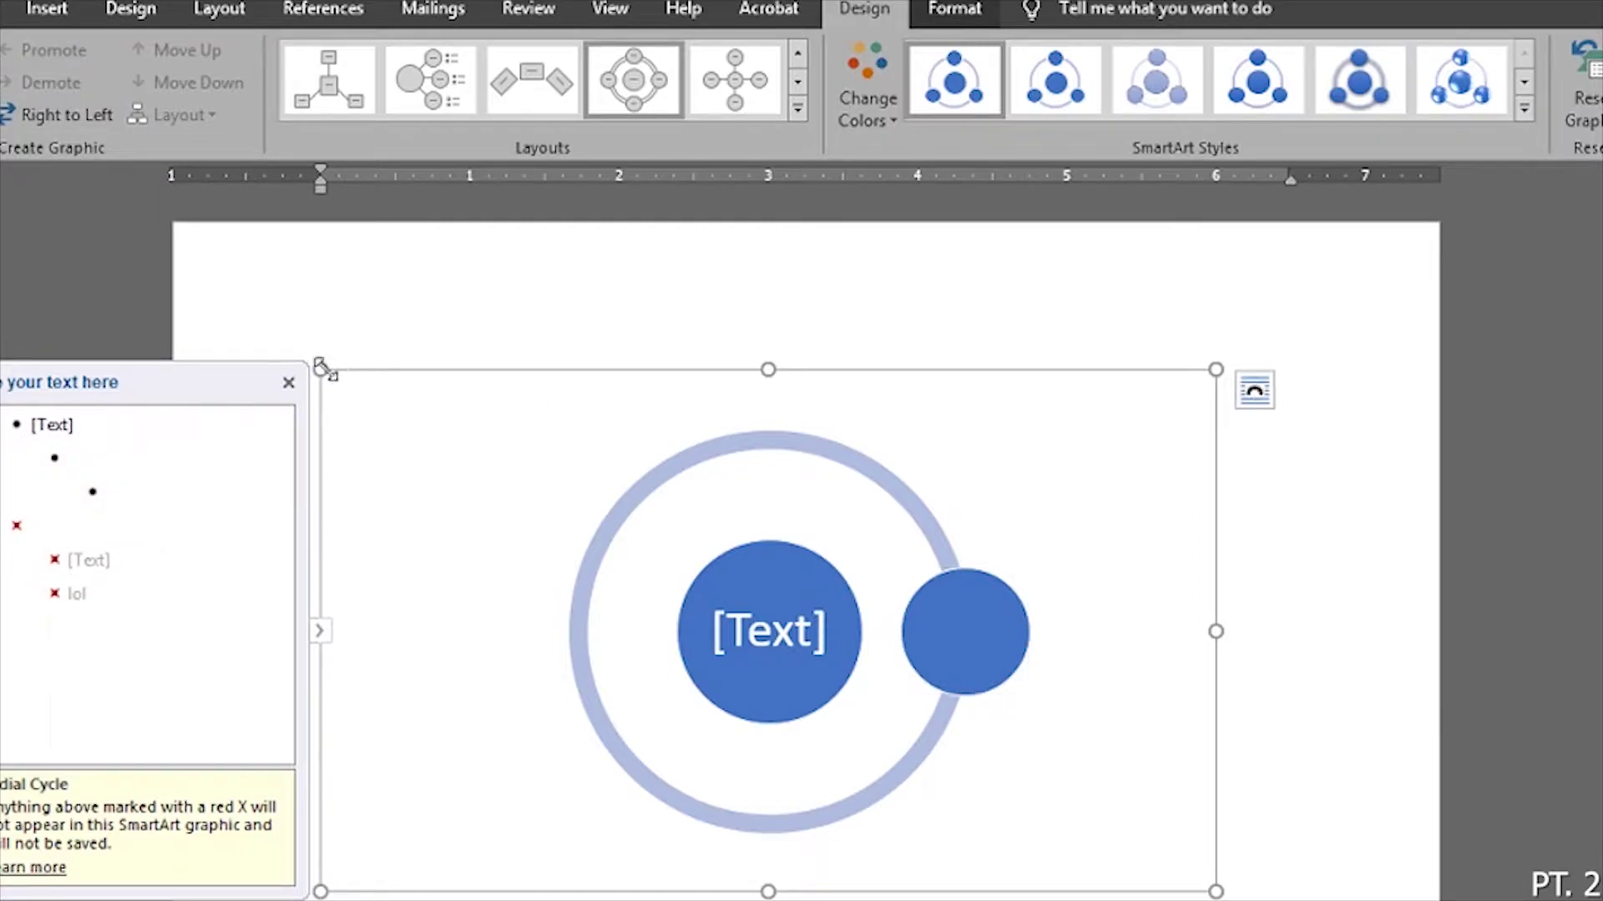
Step: Delete the SmartArt graphic and insert a 3-D Pie chart in its place
key(Delete)
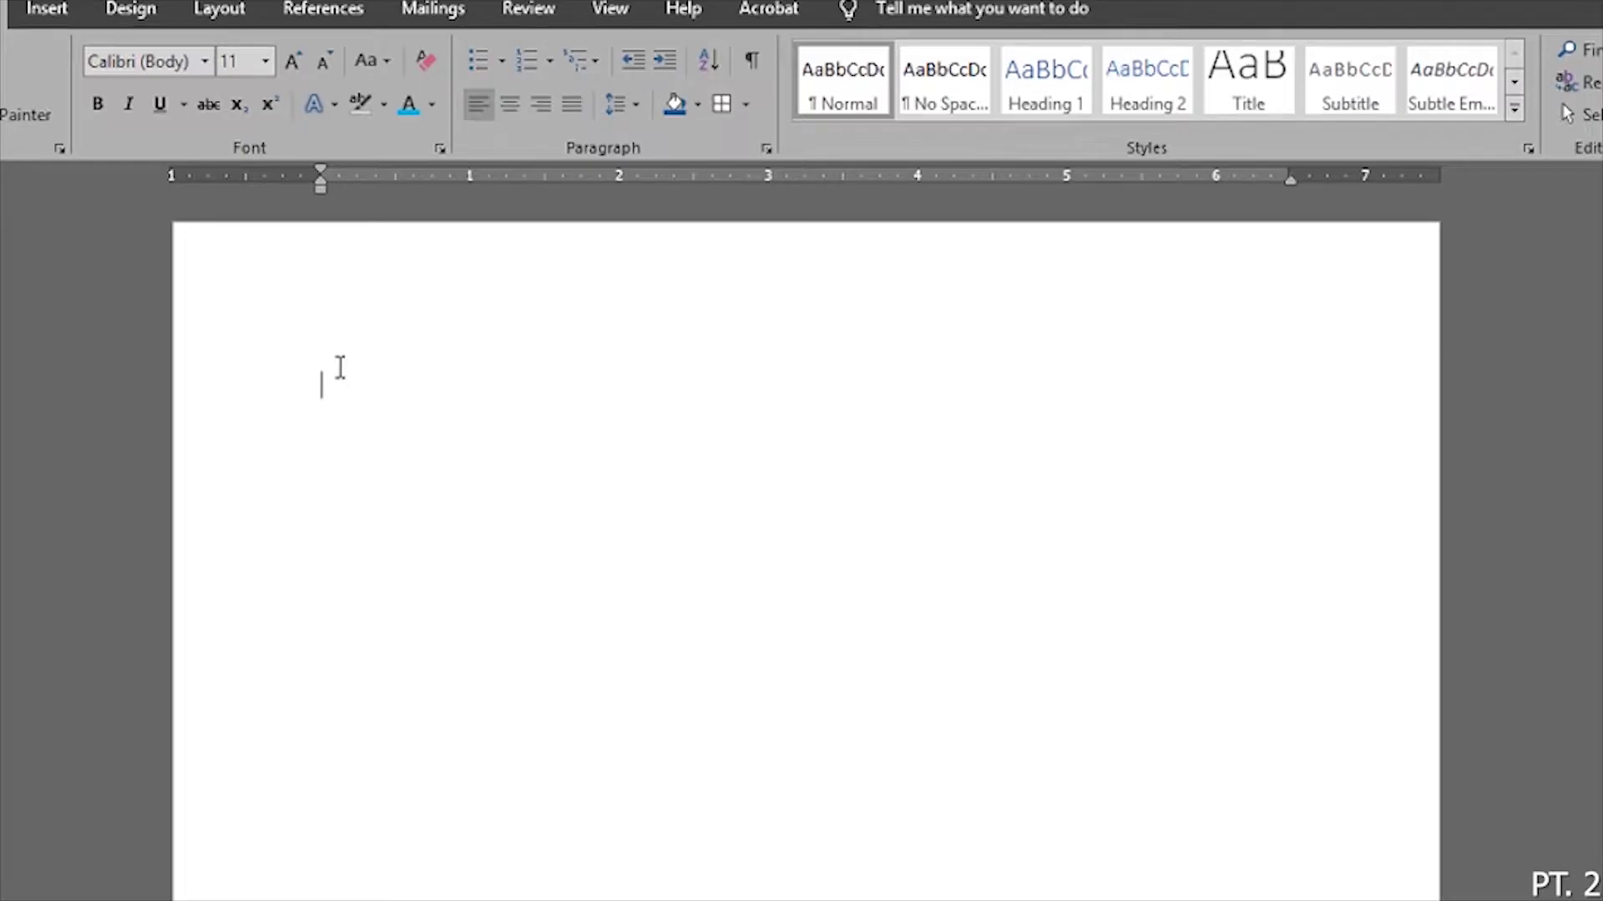
click(46, 8)
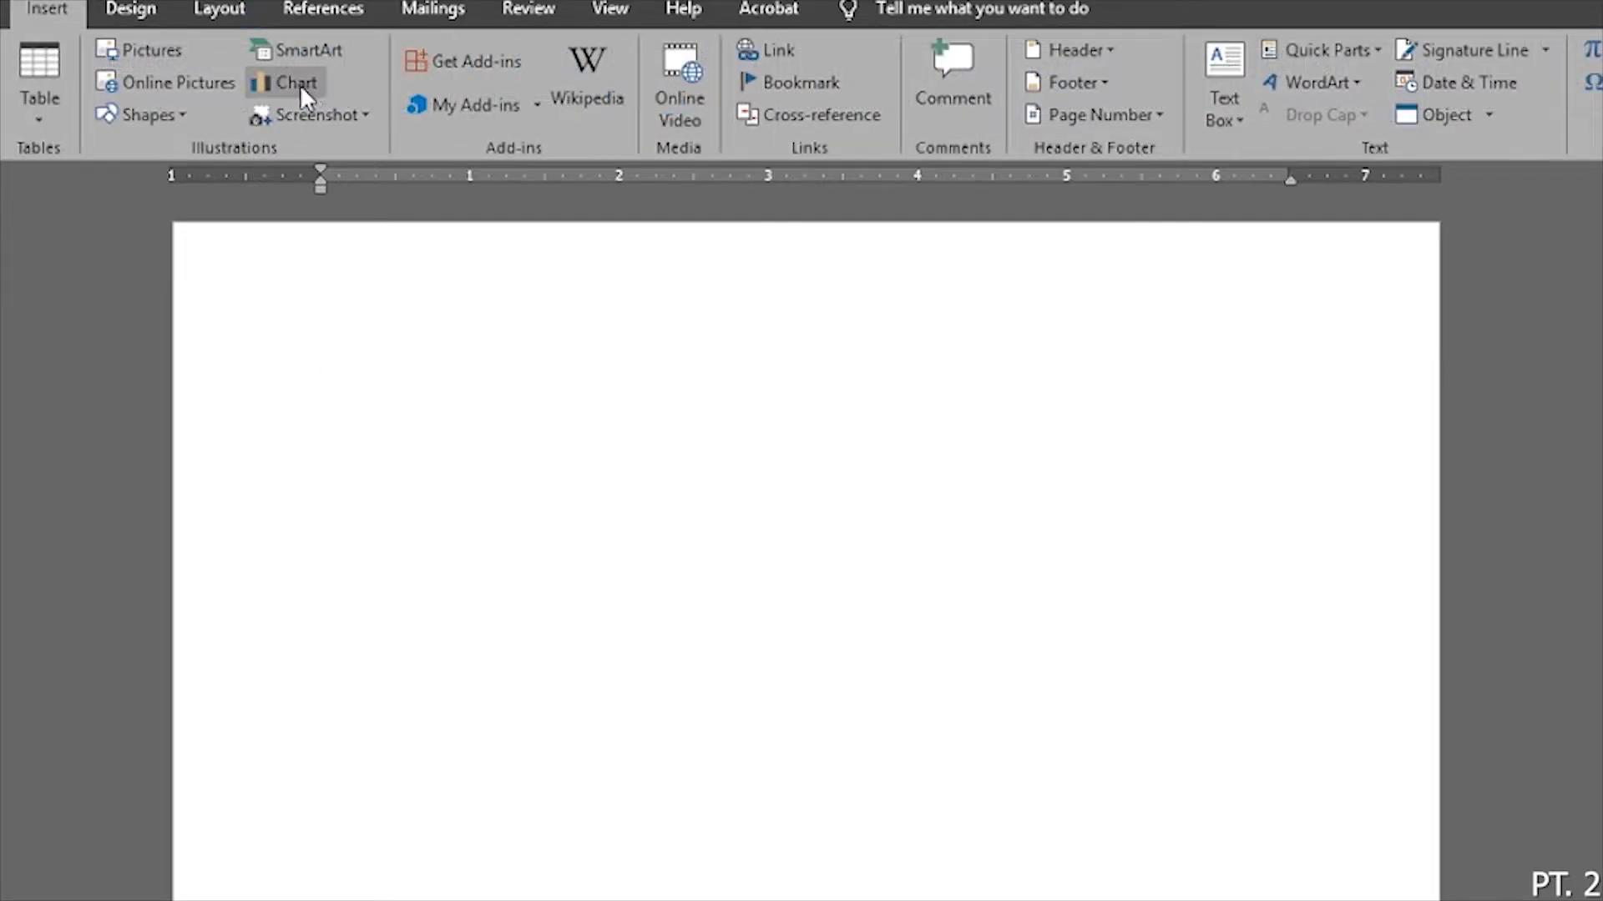
click(299, 84)
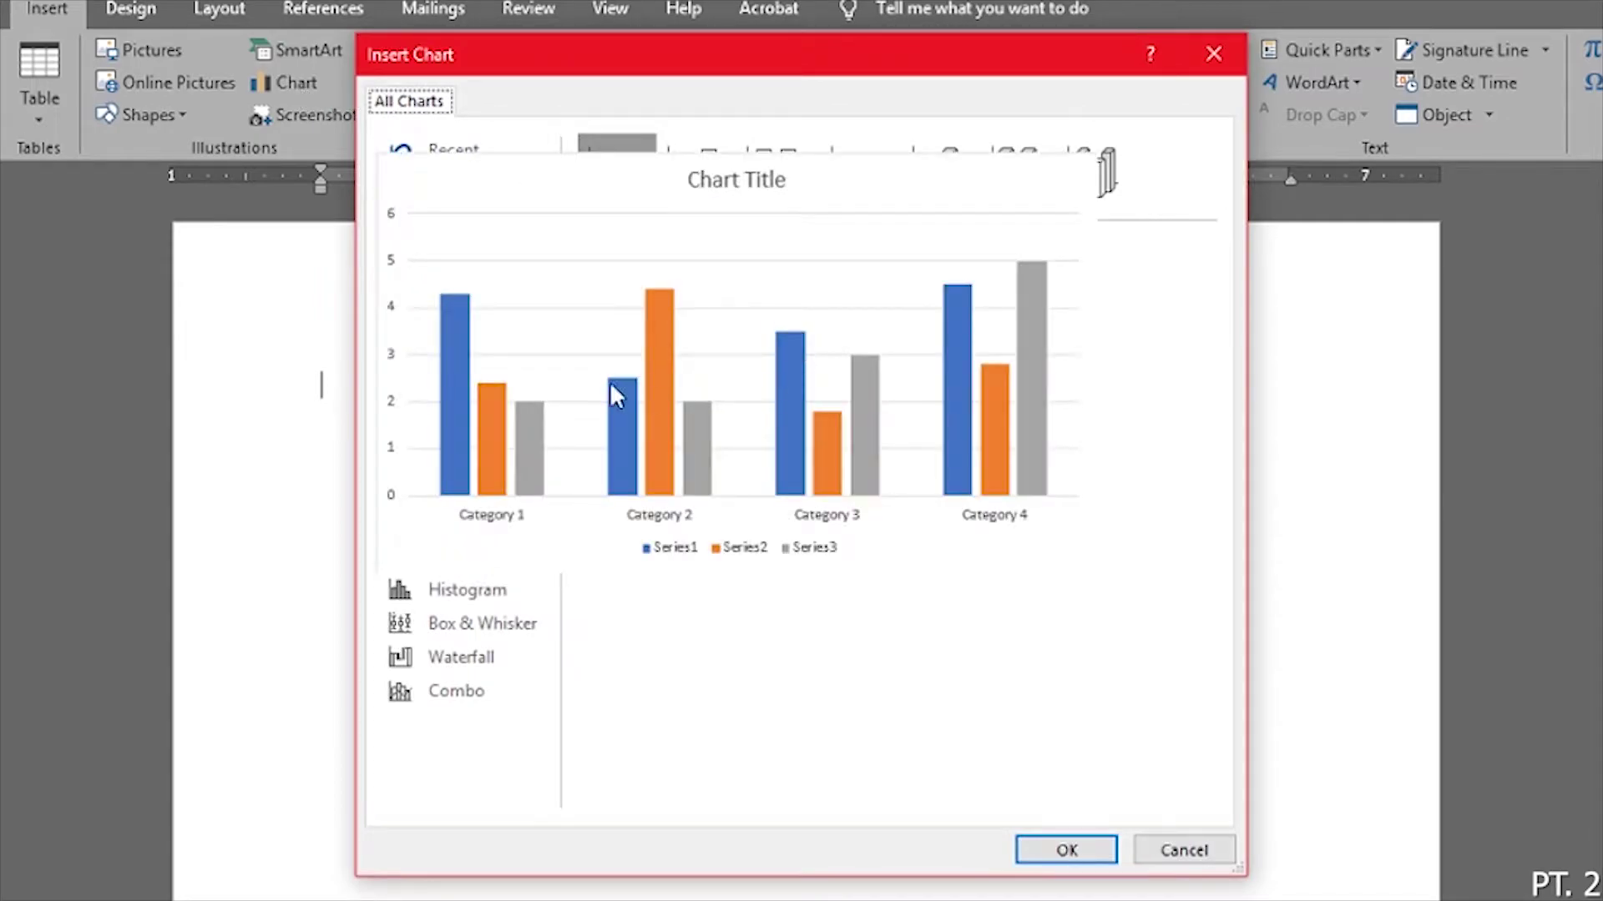
click(447, 292)
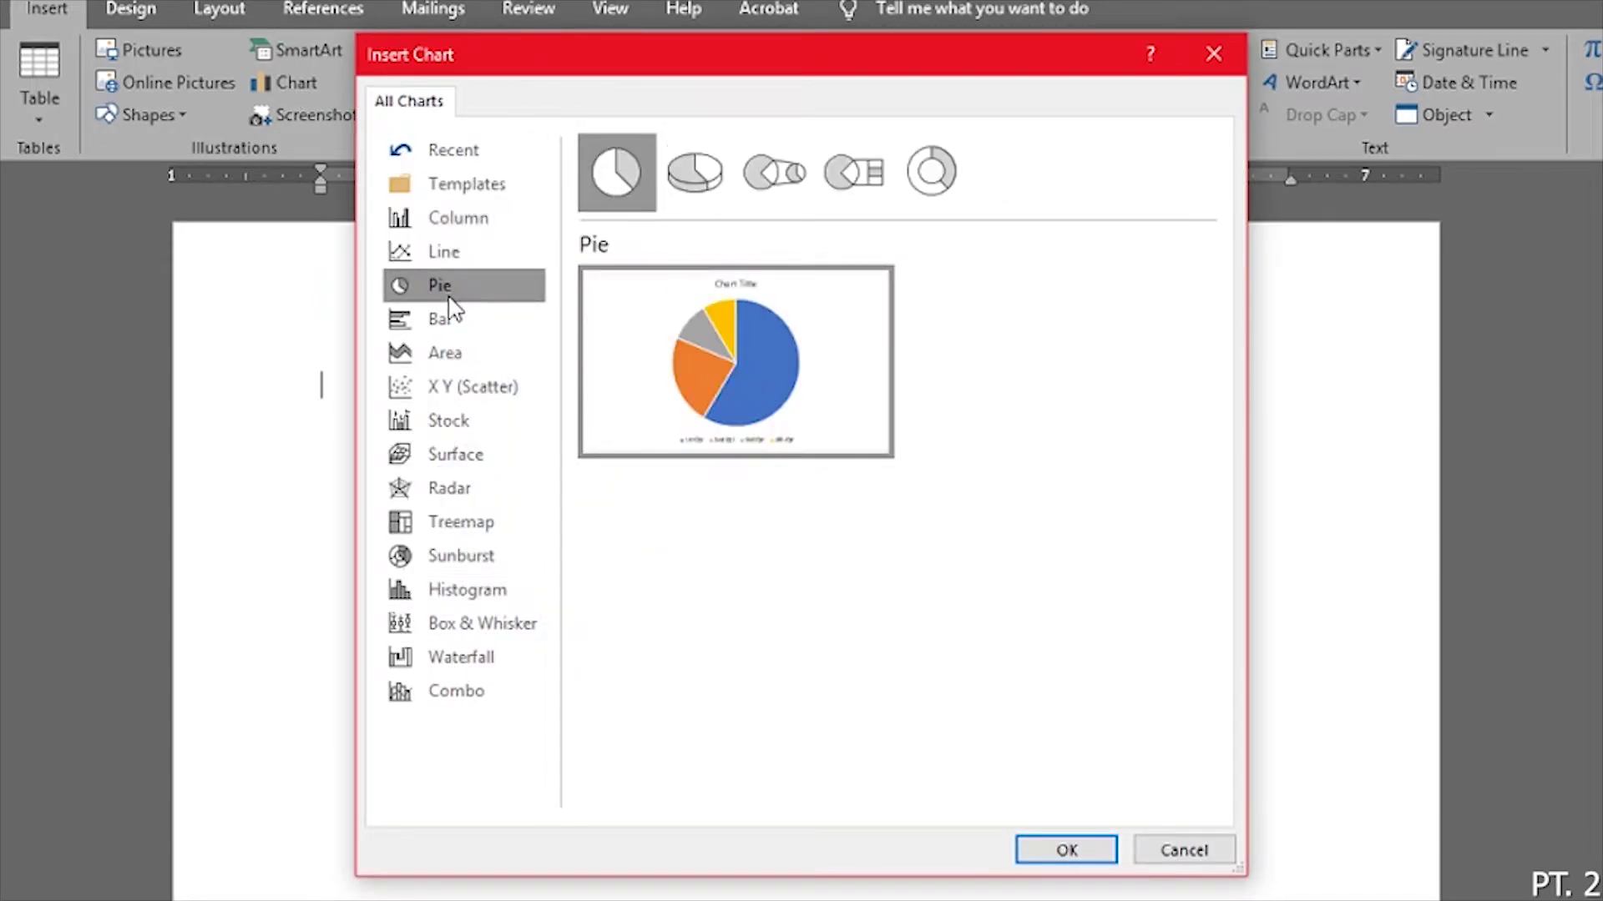
click(692, 176)
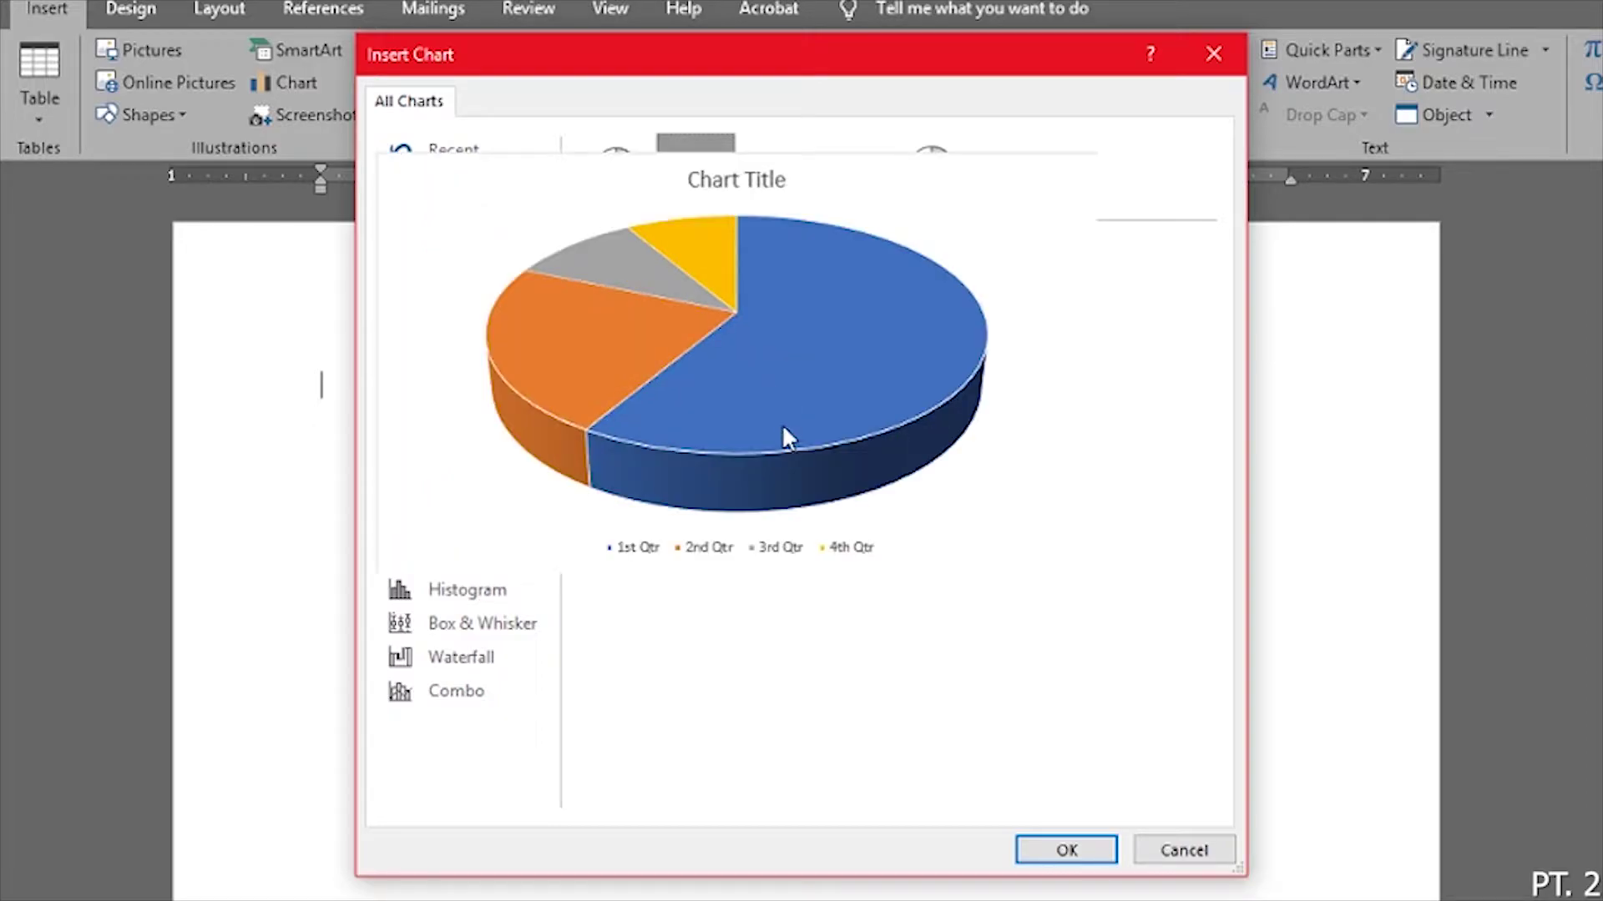
mouse_move(769, 308)
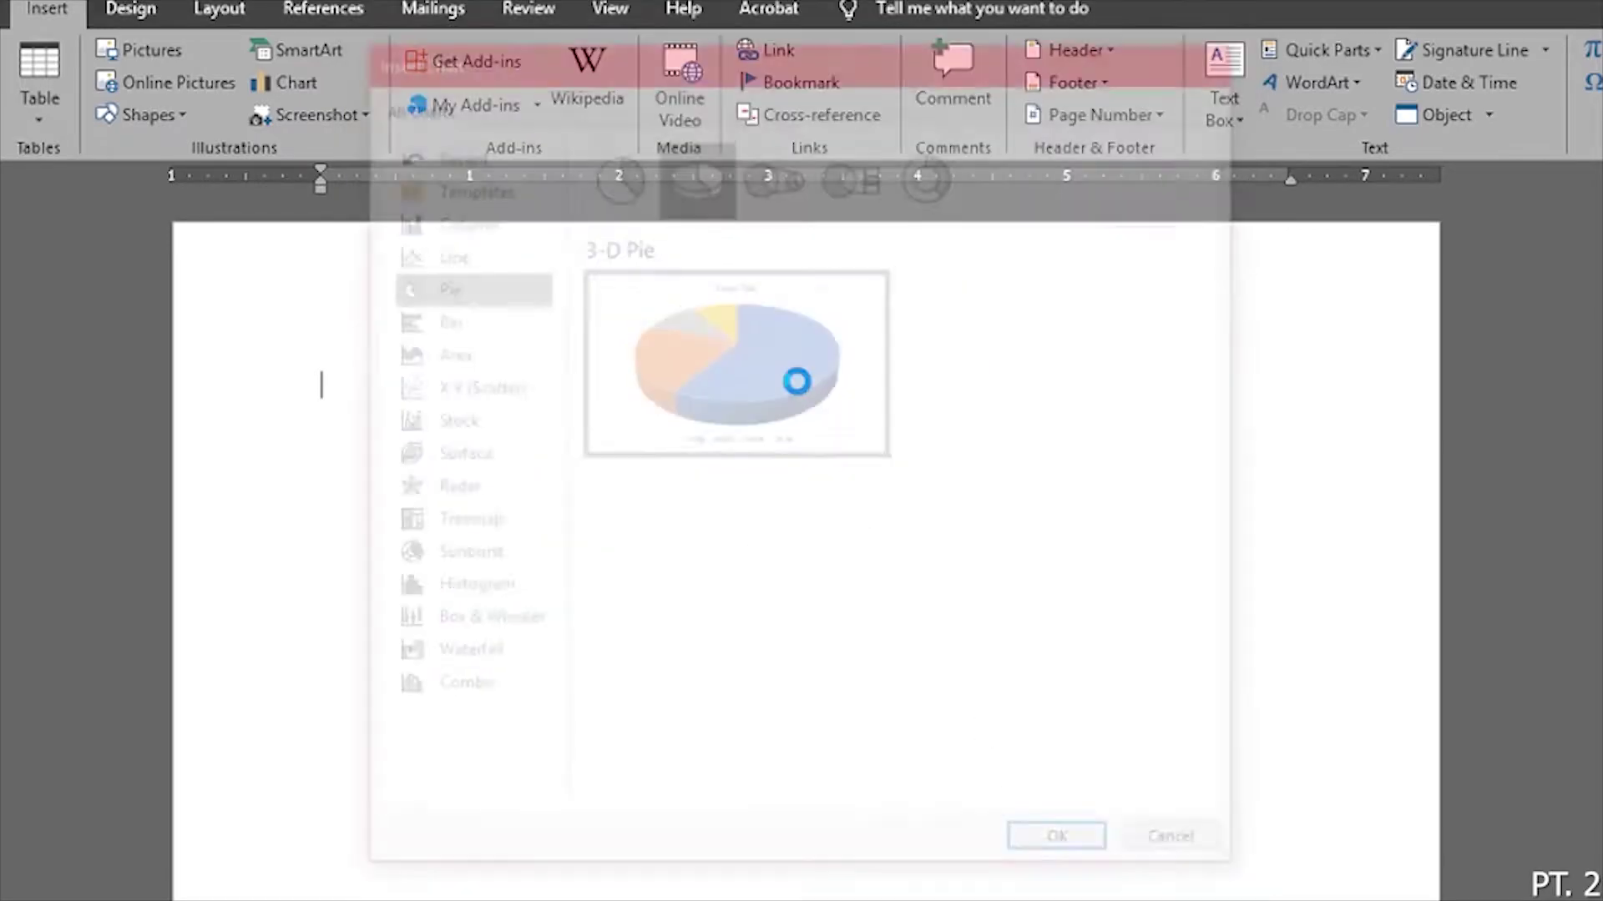
double_click(798, 379)
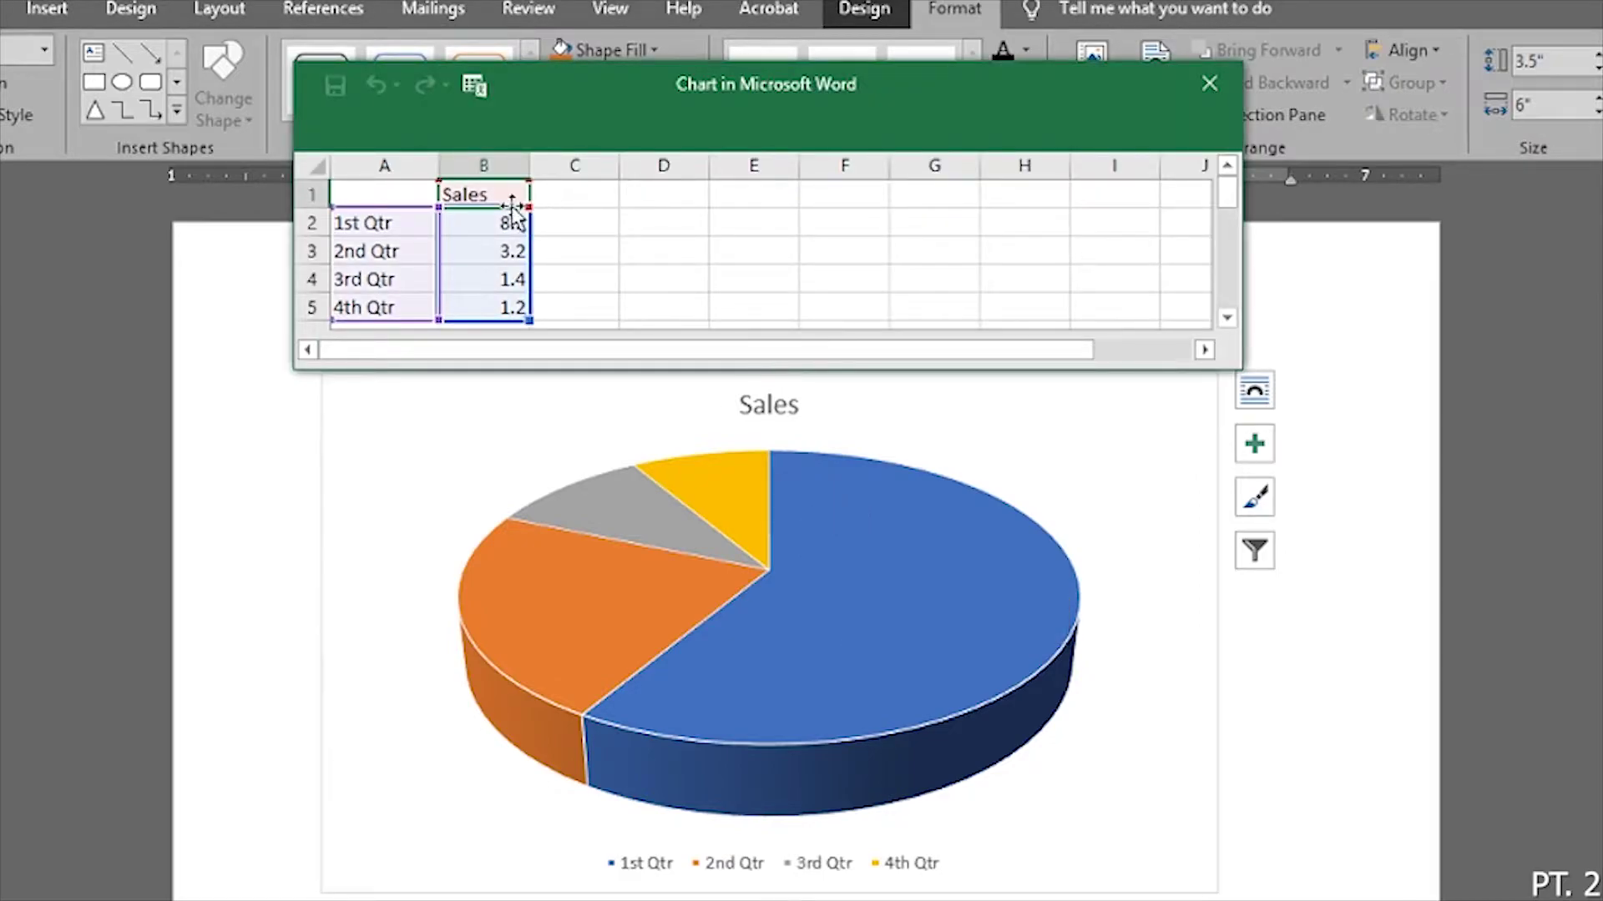
Step: Set the chart's sales values to 10 for 1st Qtr, 2 for 2nd Qtr and 7 for 3rd Qtr
click(377, 252)
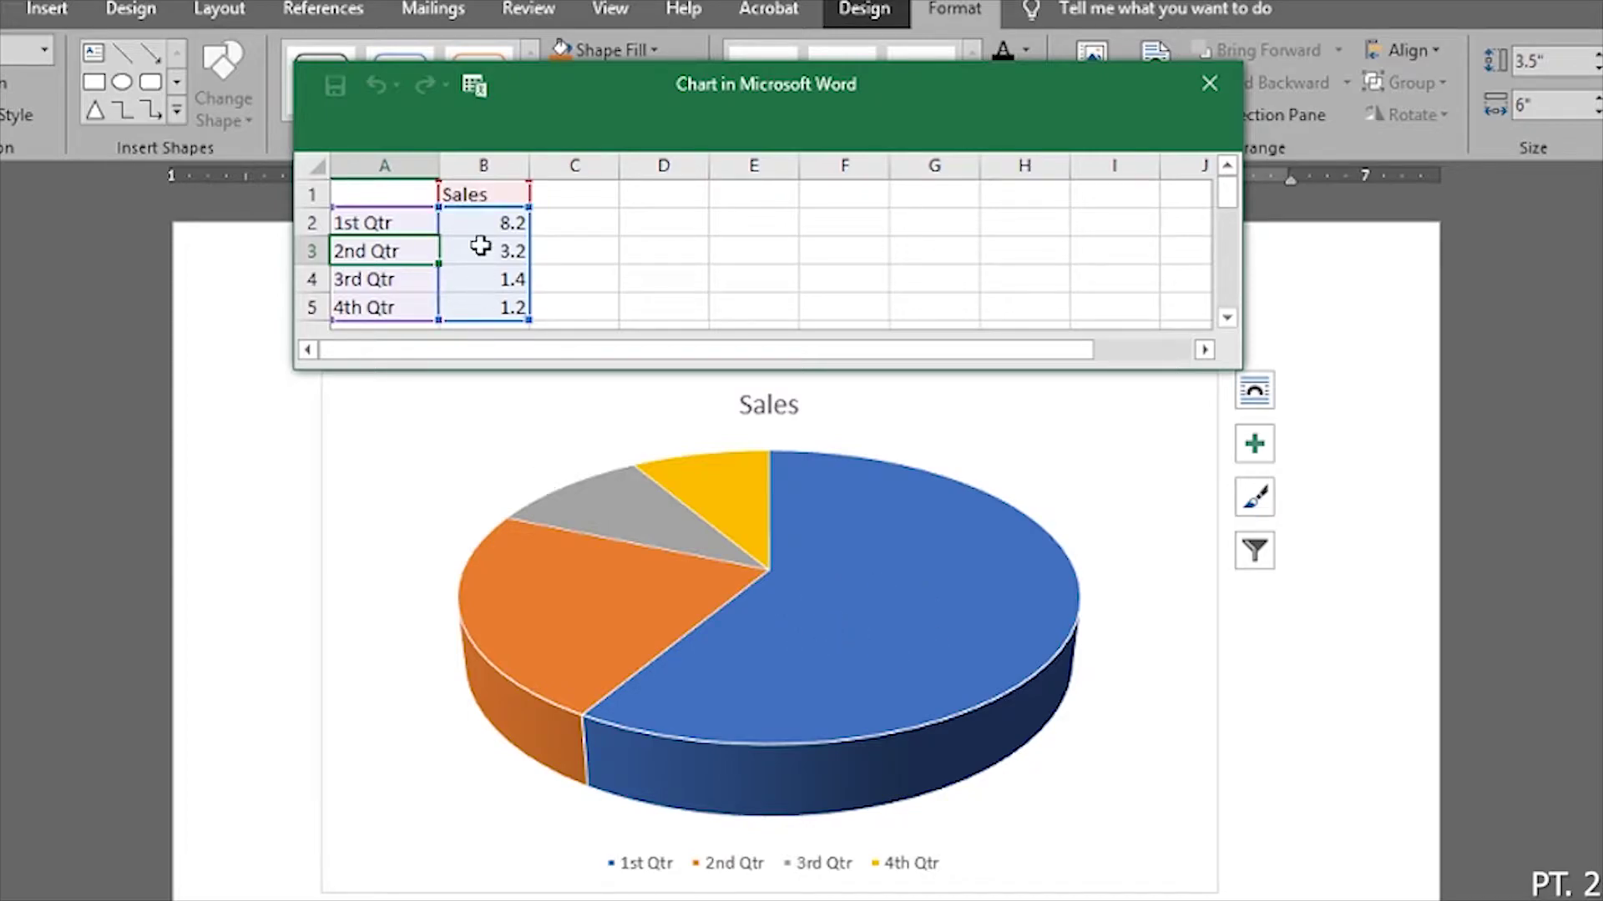
click(467, 221)
text(10)
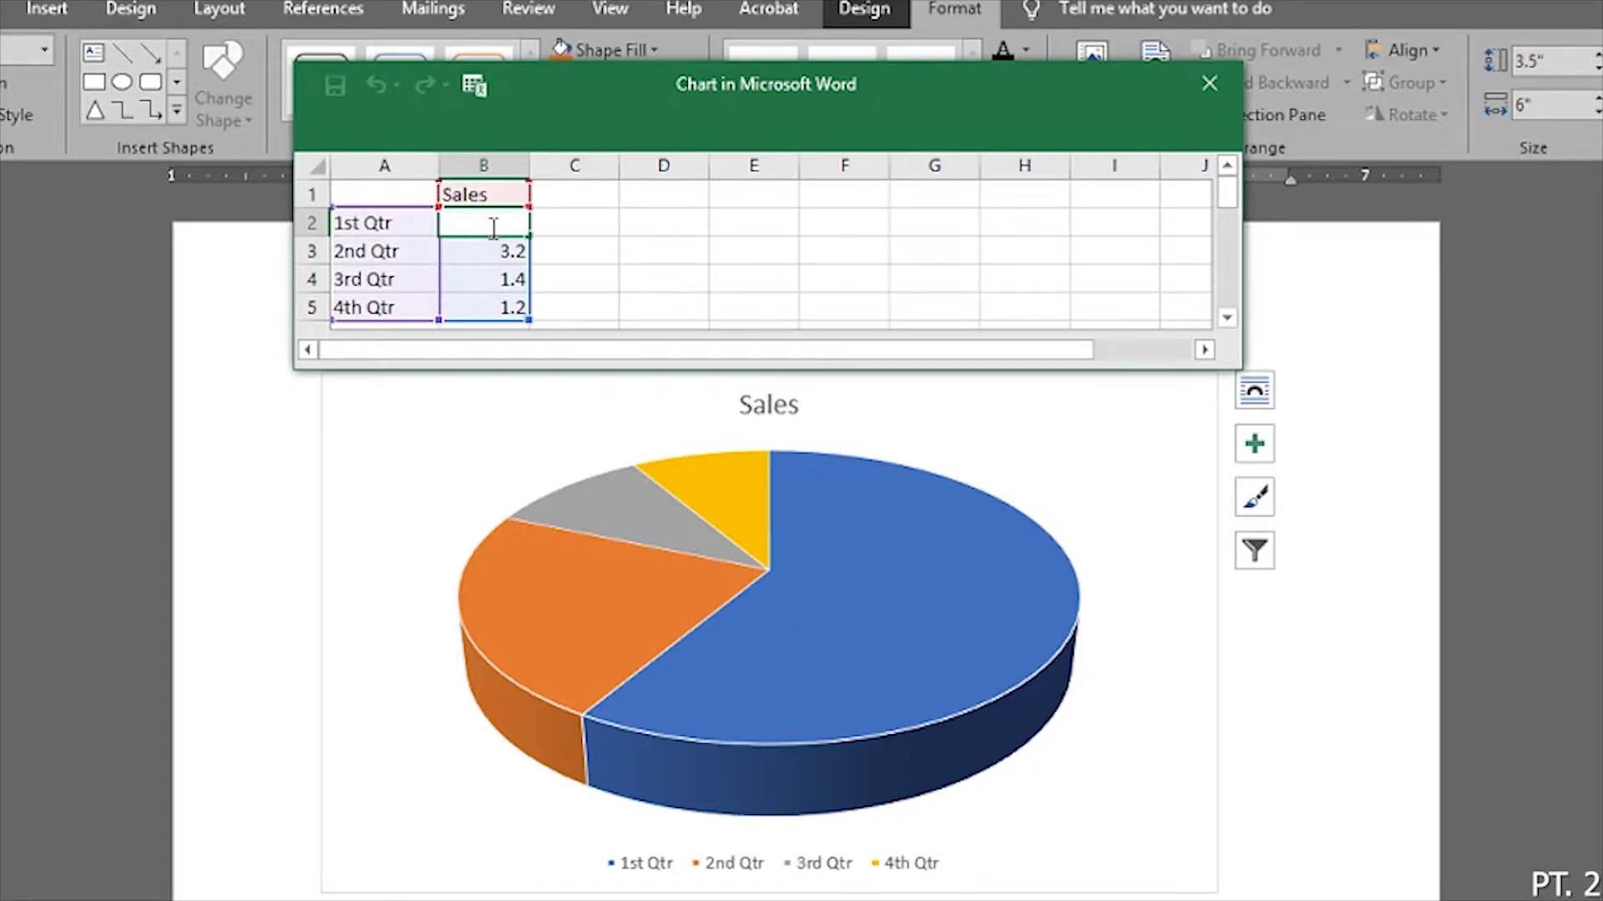
key(Return)
text(2)
key(Return)
text(7)
key(Return)
key(Return)
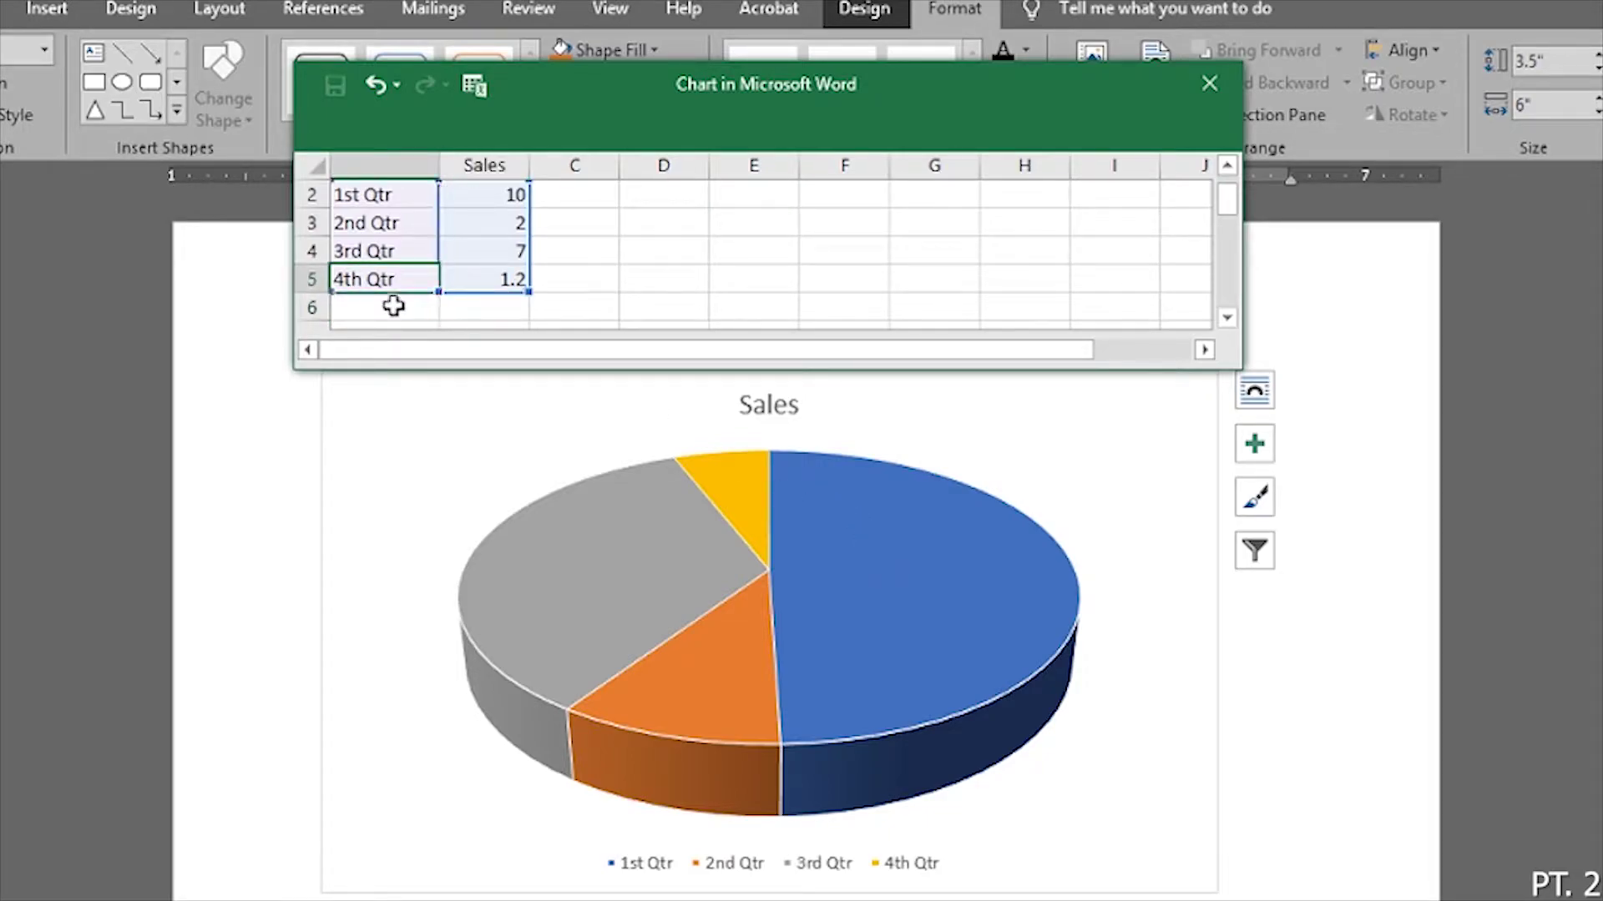
Step: Adjust the chart's data range to cover rows 3 to 7 of the data sheet
click(393, 306)
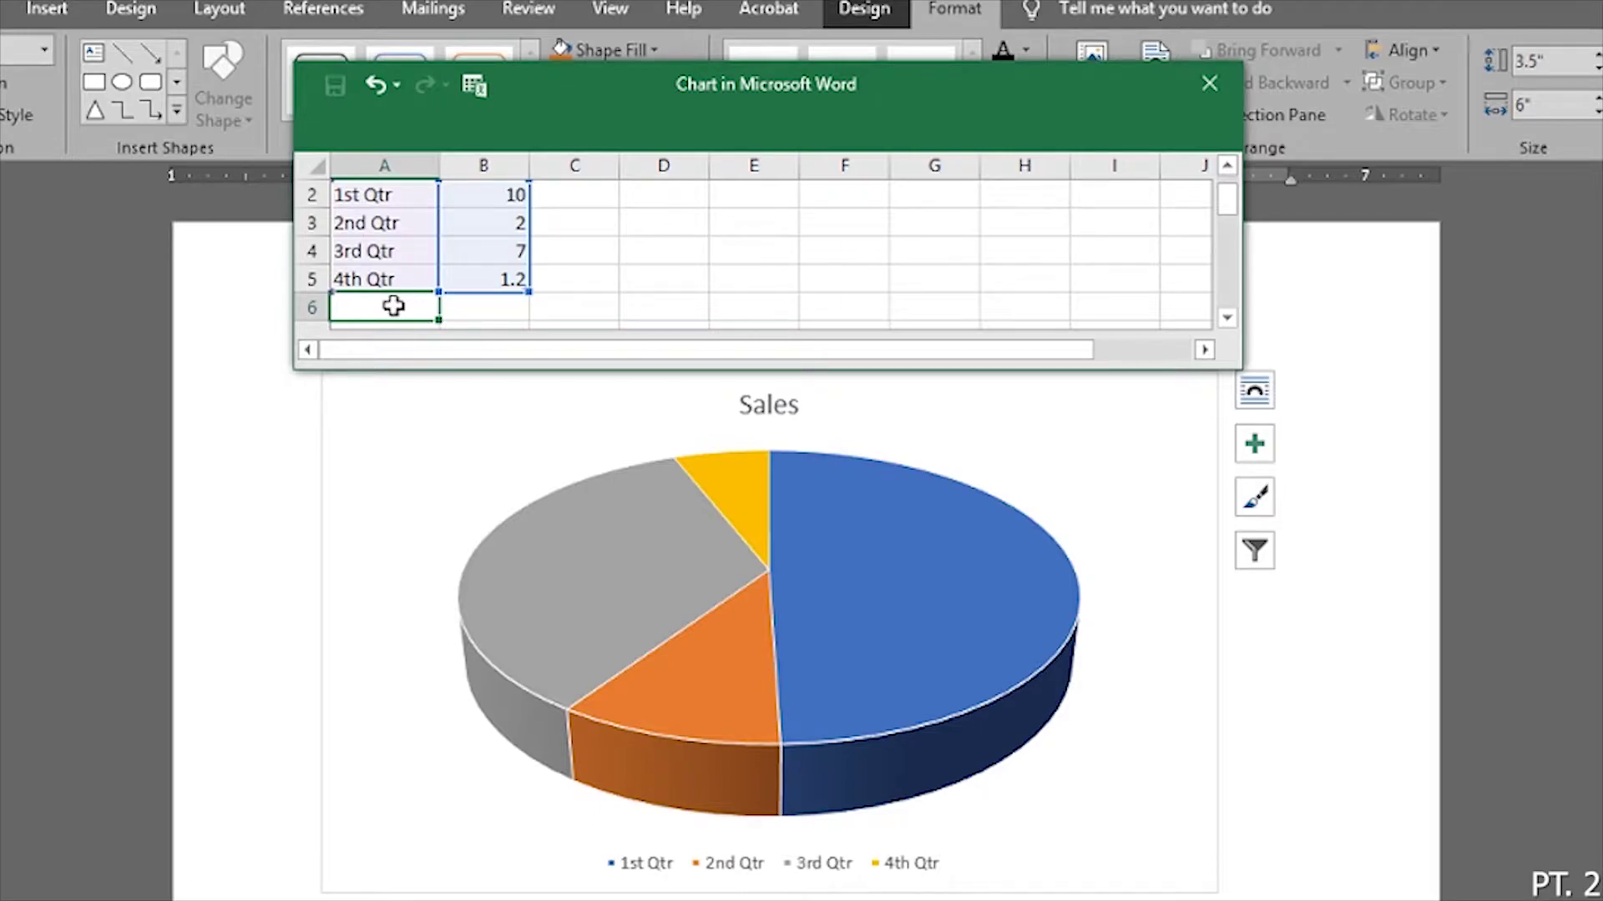
click(417, 282)
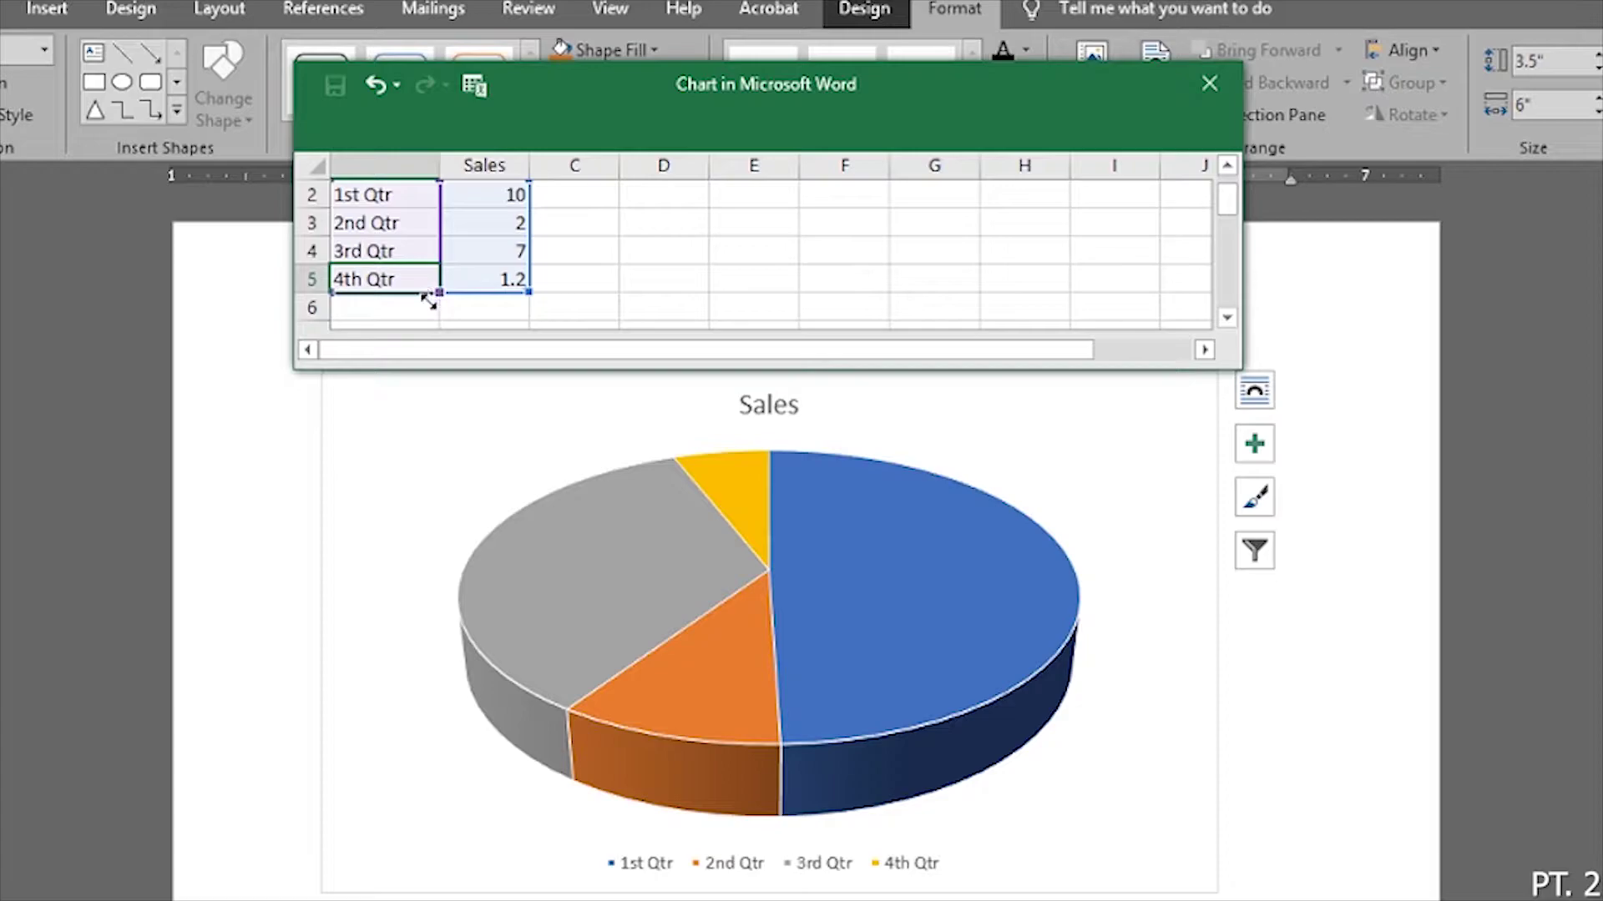
drag(429, 297, 419, 325)
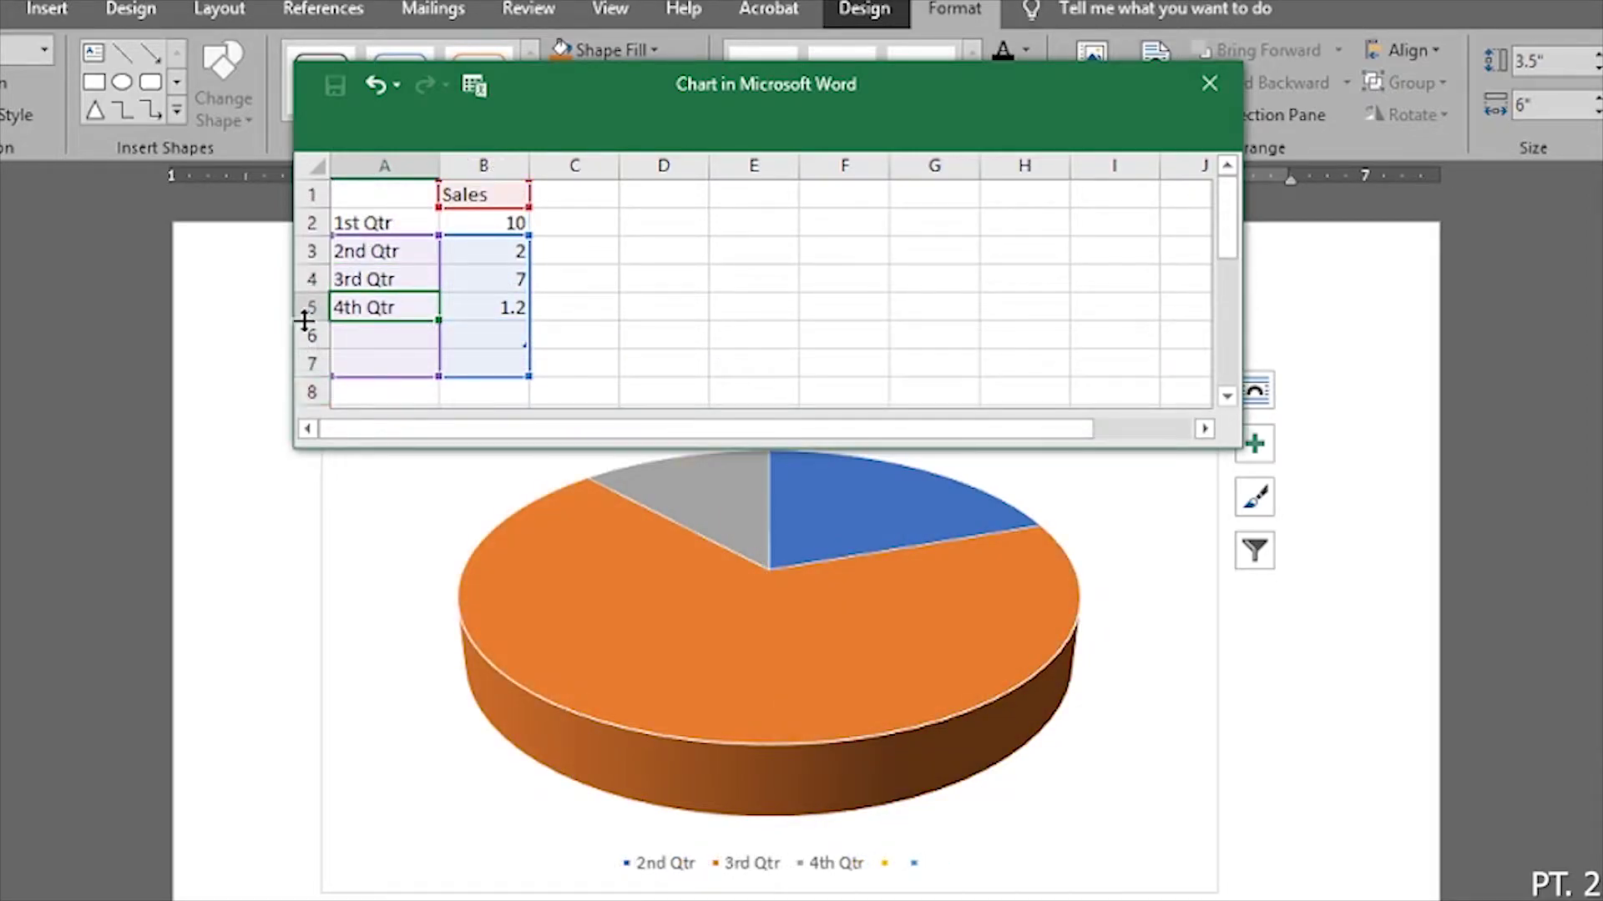
Step: Add the categories 5th and 6th below 4th Qtr in the chart's data sheet
click(374, 332)
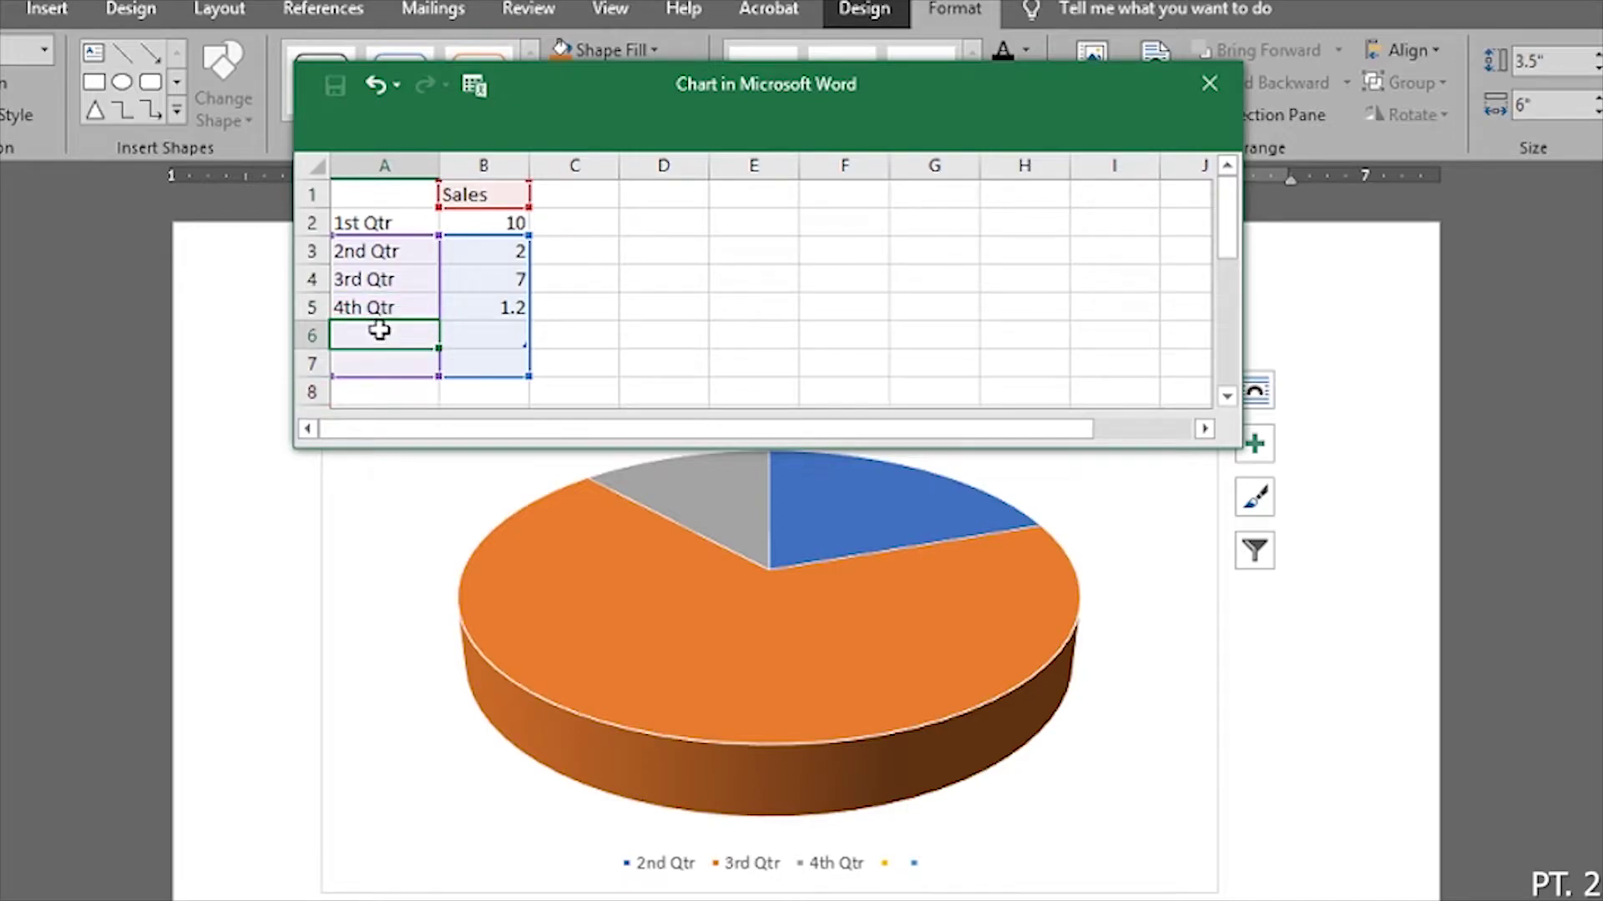
text(5th)
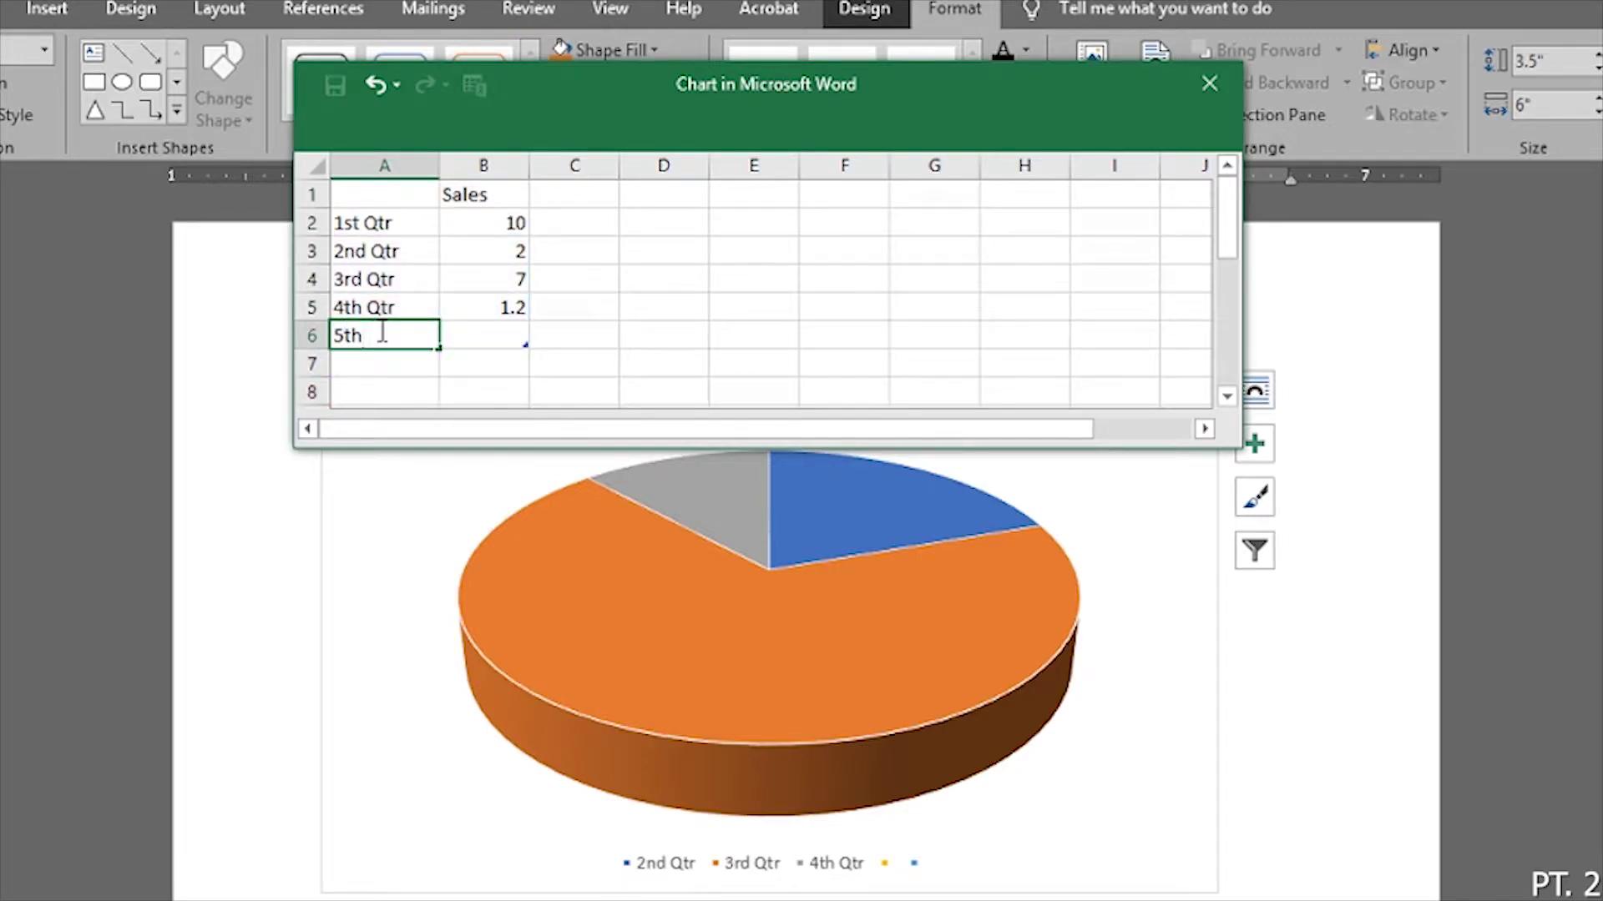
key(Return)
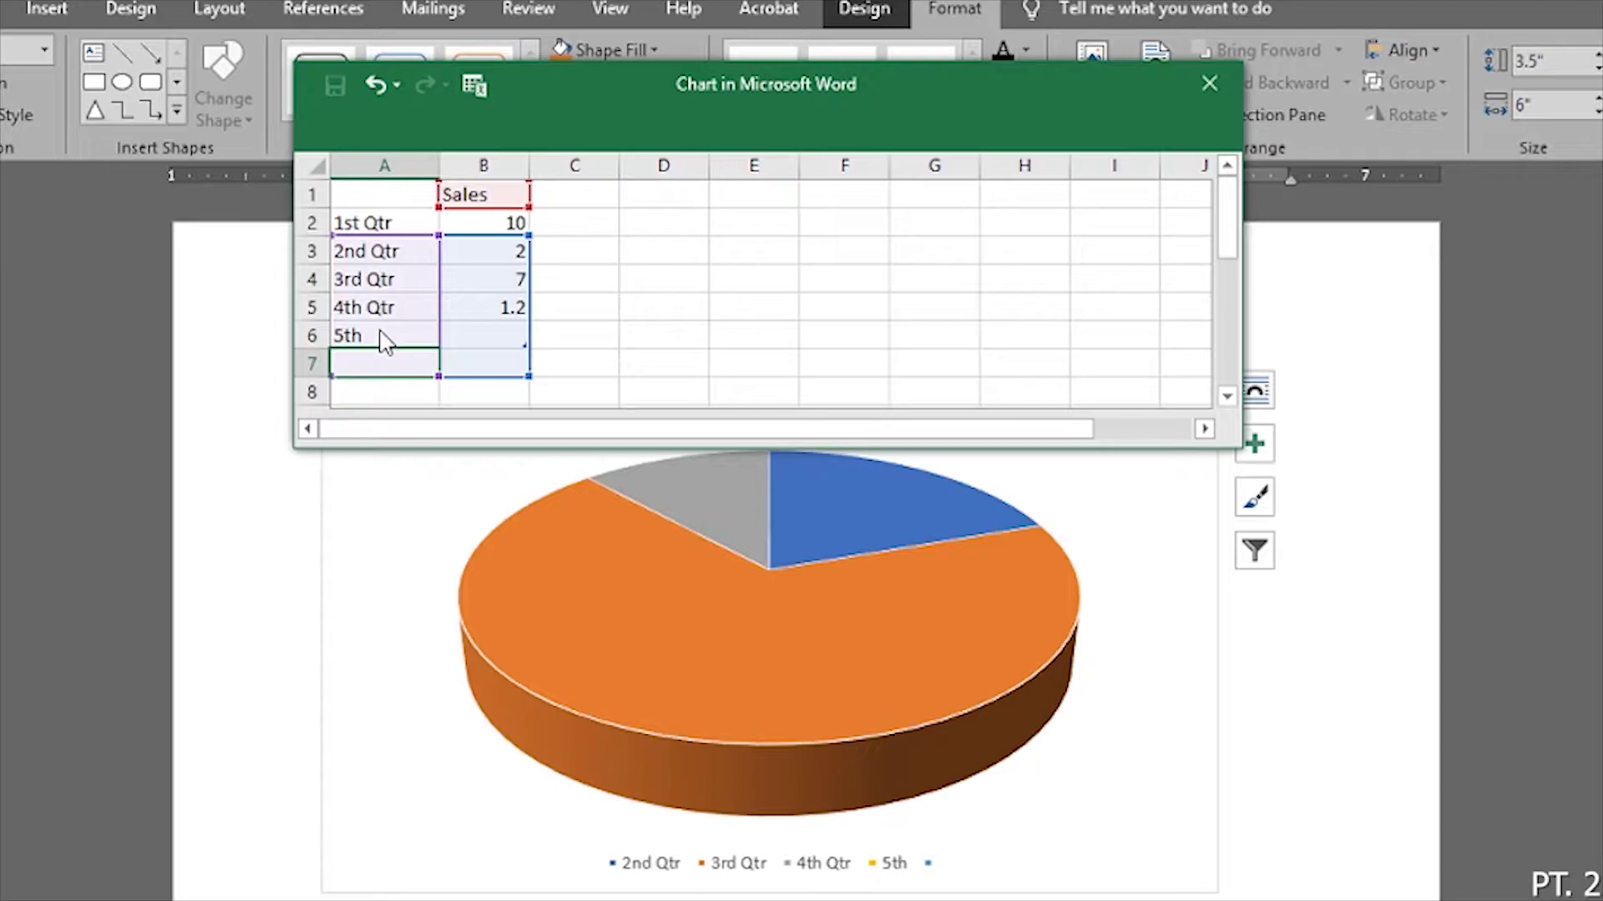
text(6t)
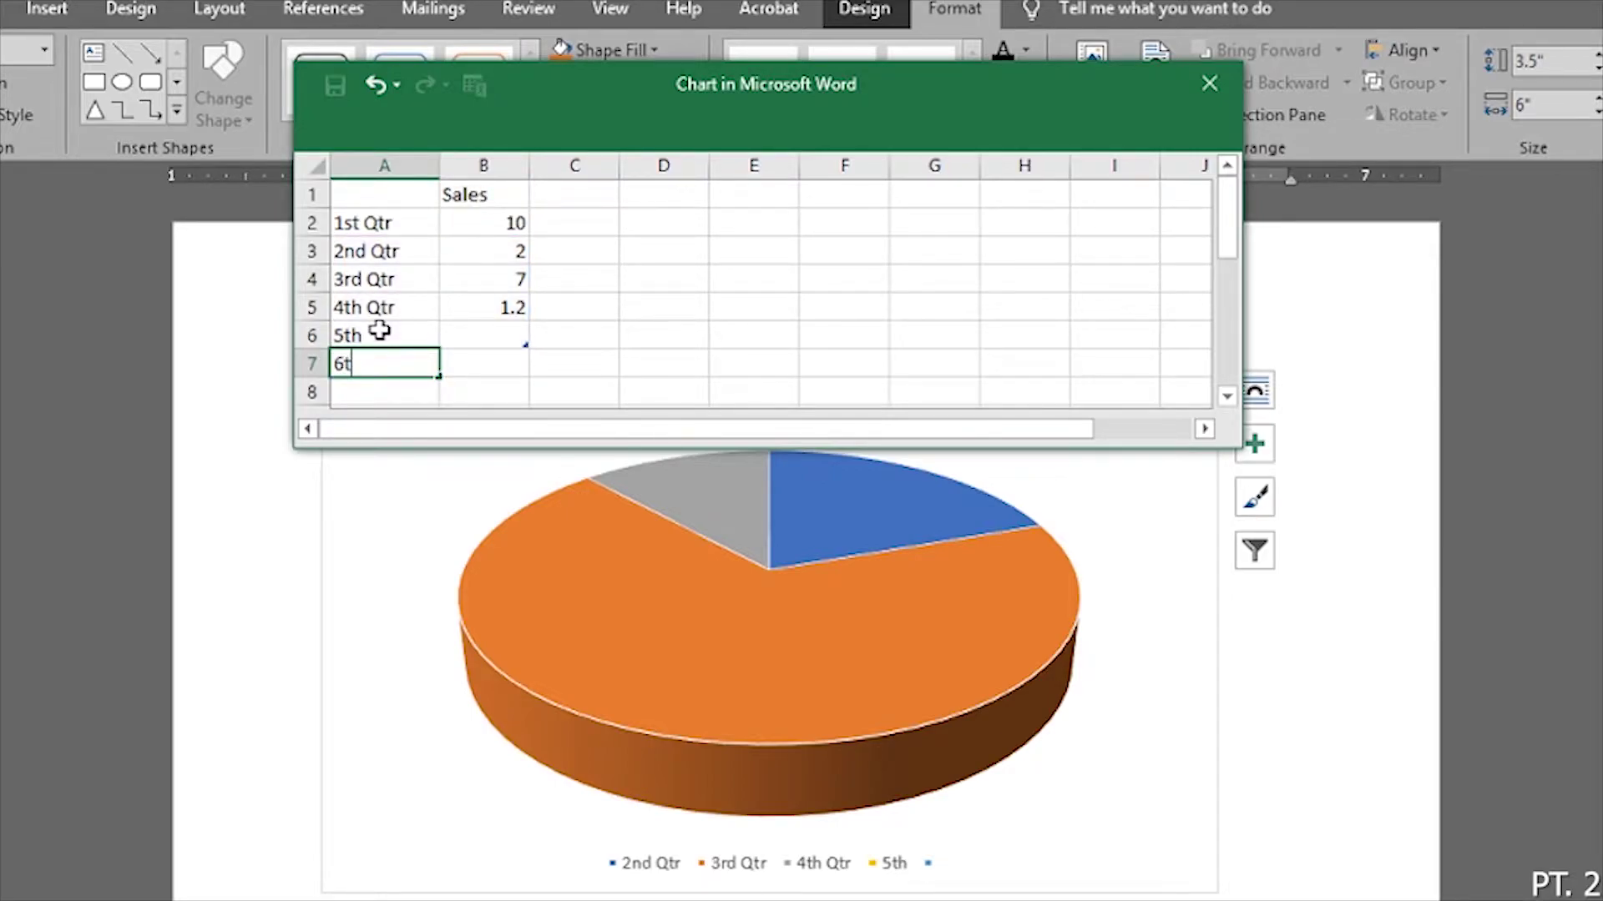
text(h)
key(Return)
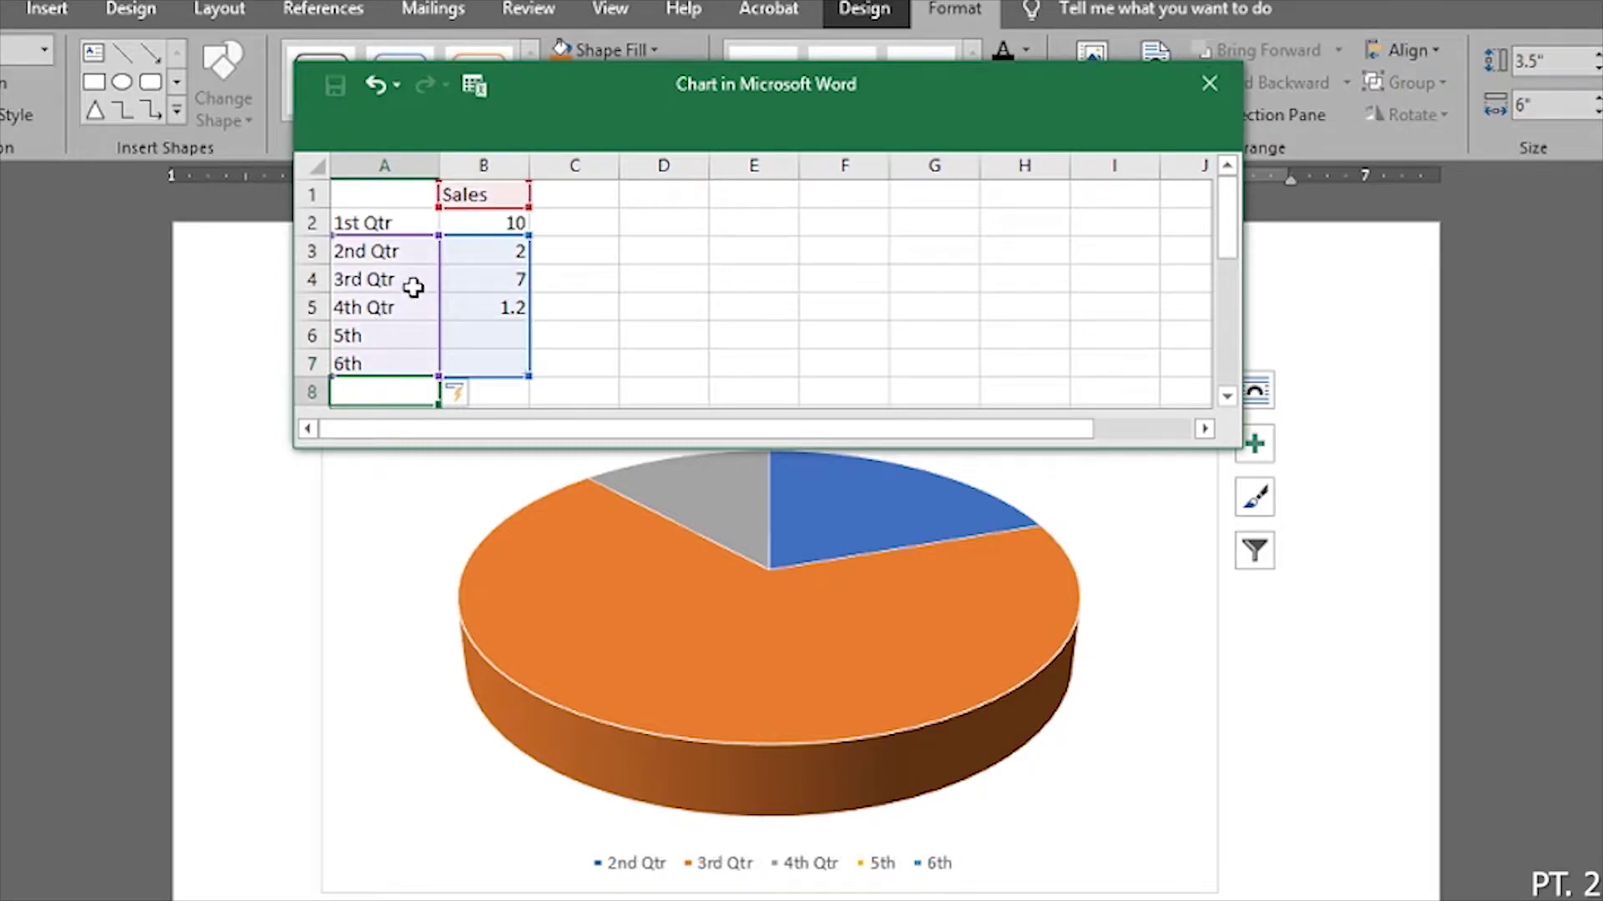
Step: Enter sales of 2.2 for 5th and 4.6 for 6th, and close the chart's data sheet
click(502, 325)
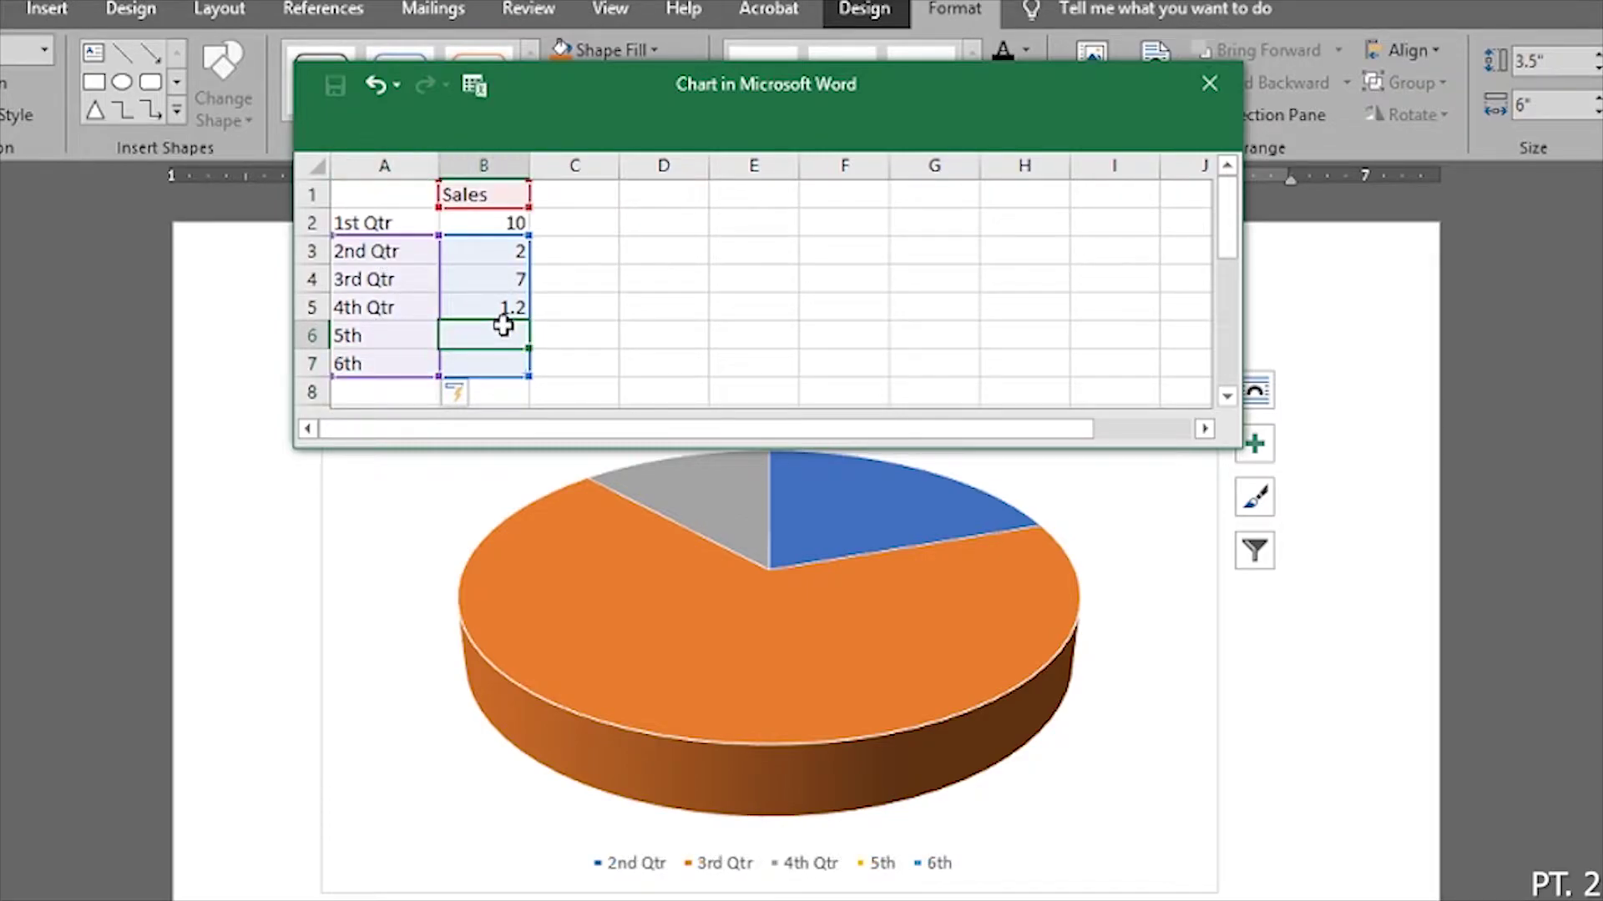
text(2.2)
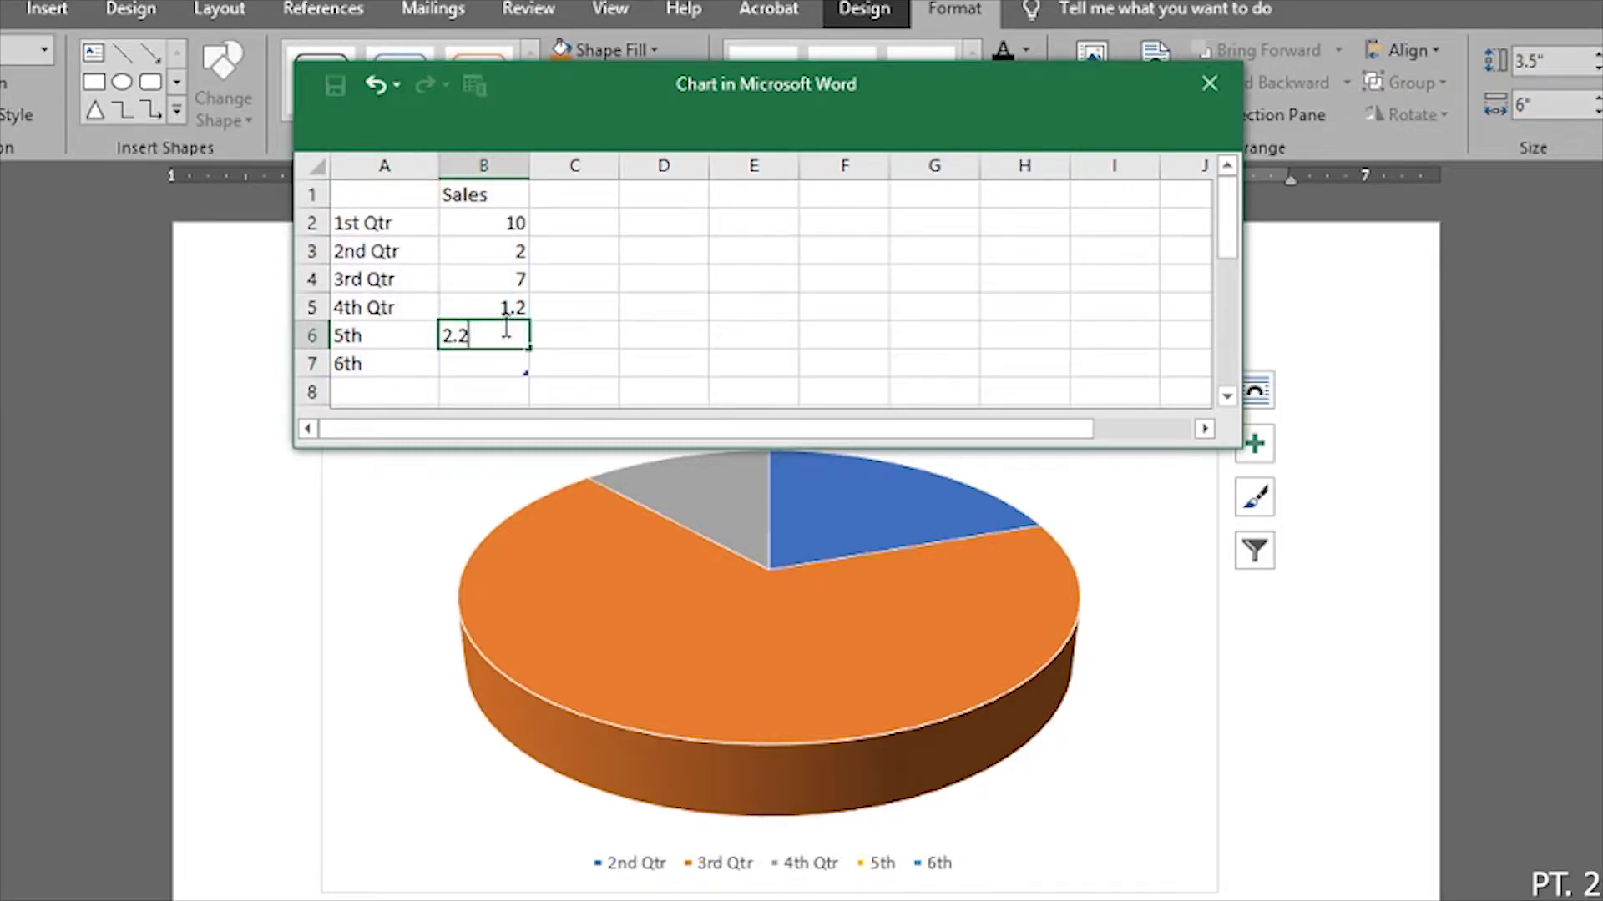
key(Return)
text(4.6)
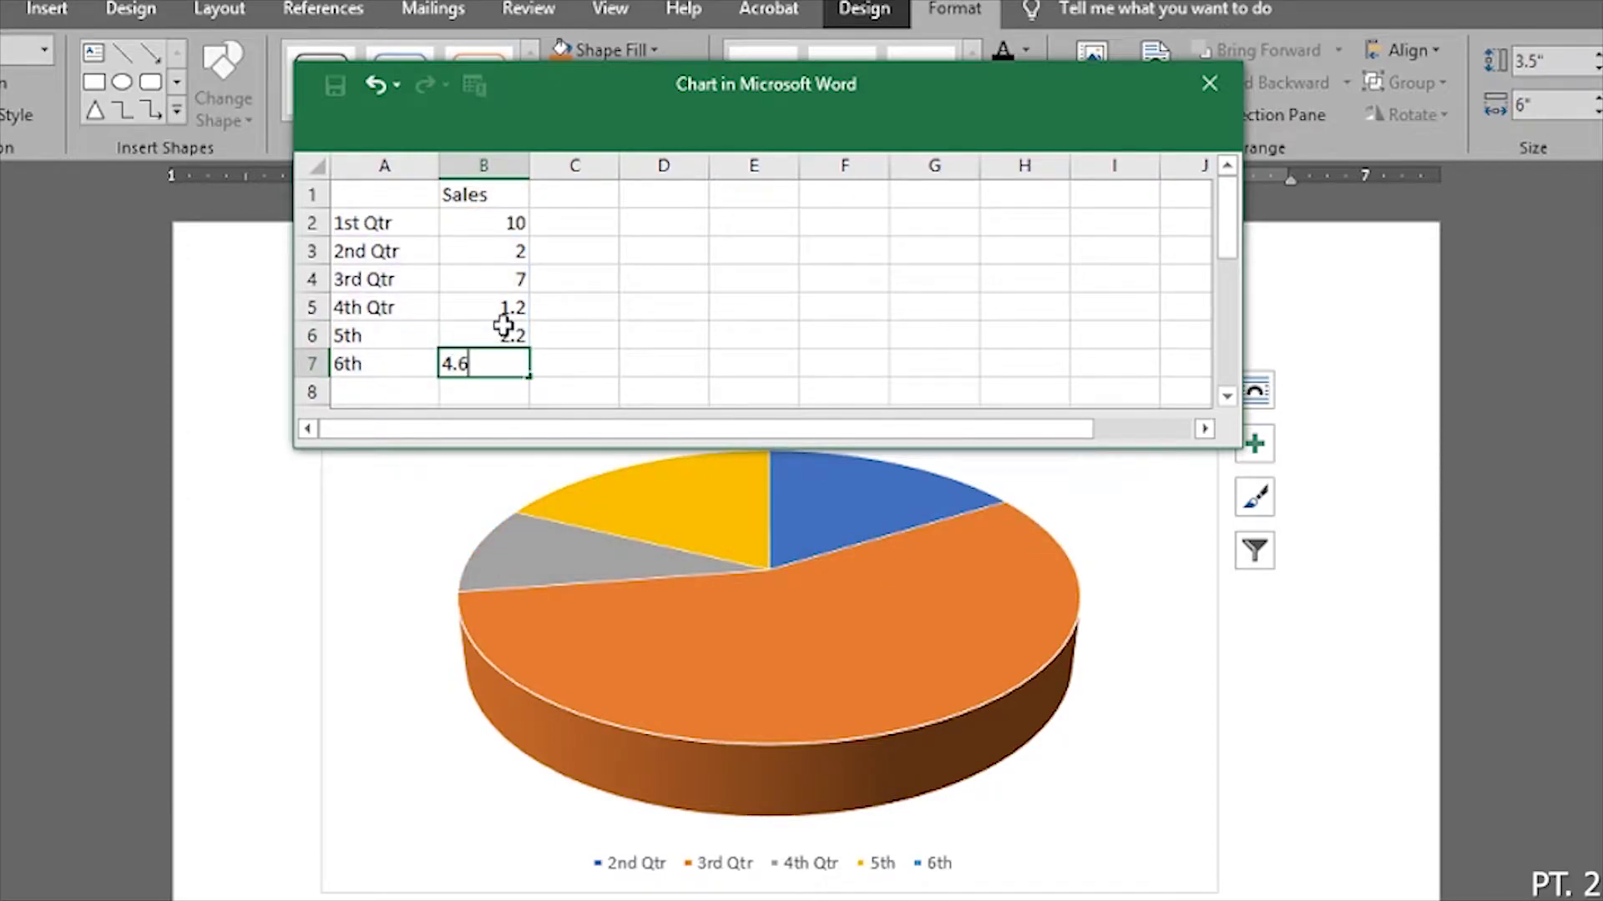
key(Return)
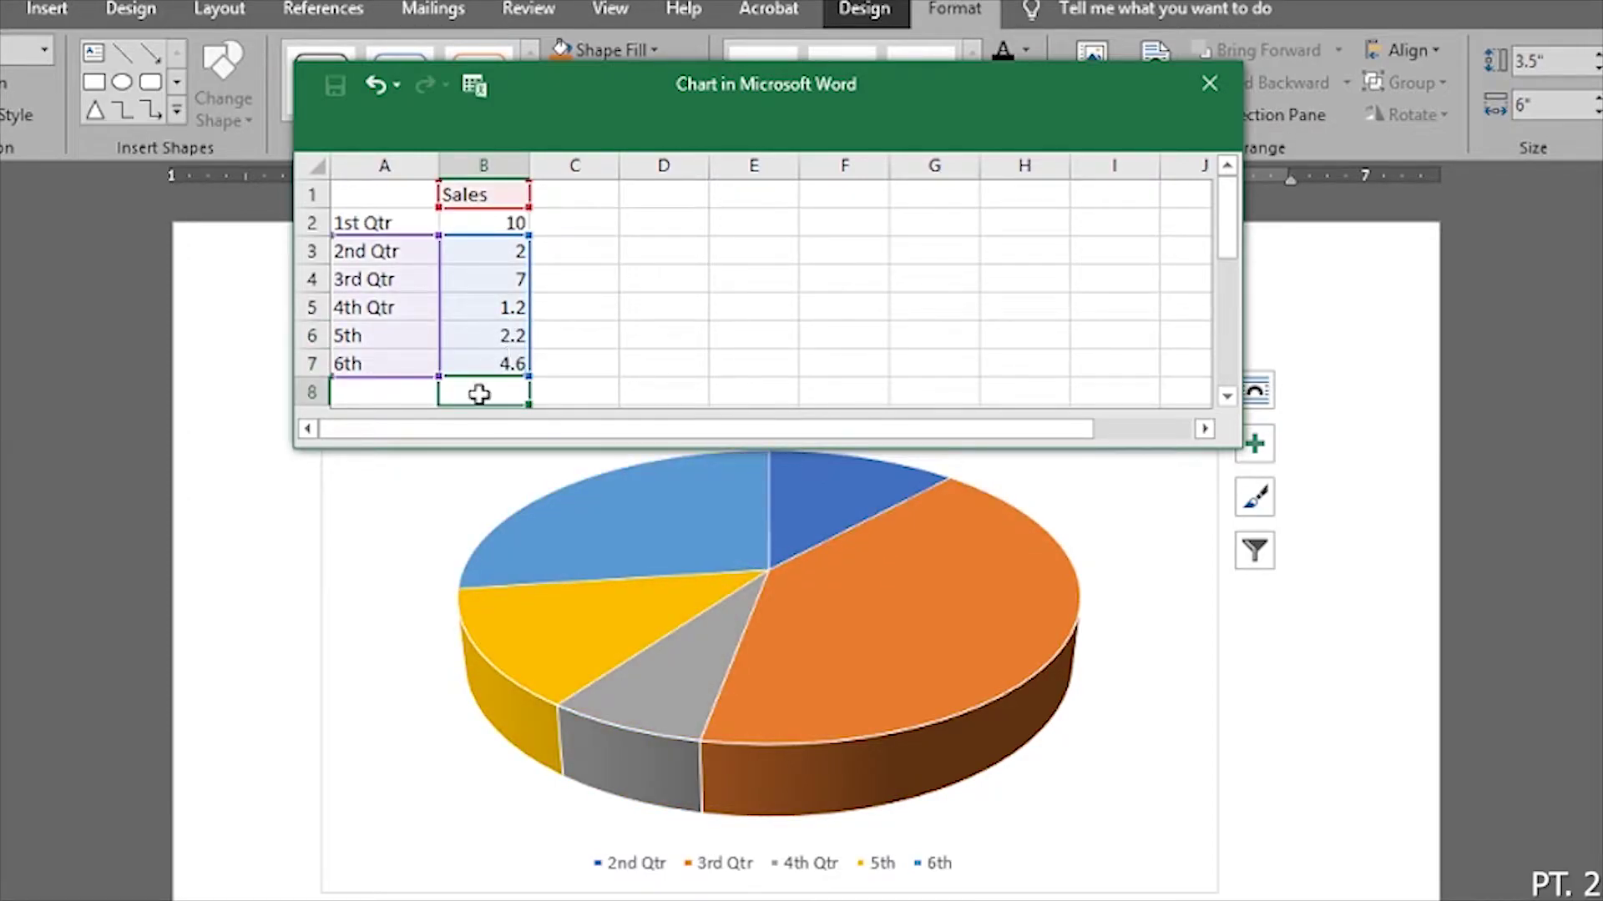
click(661, 745)
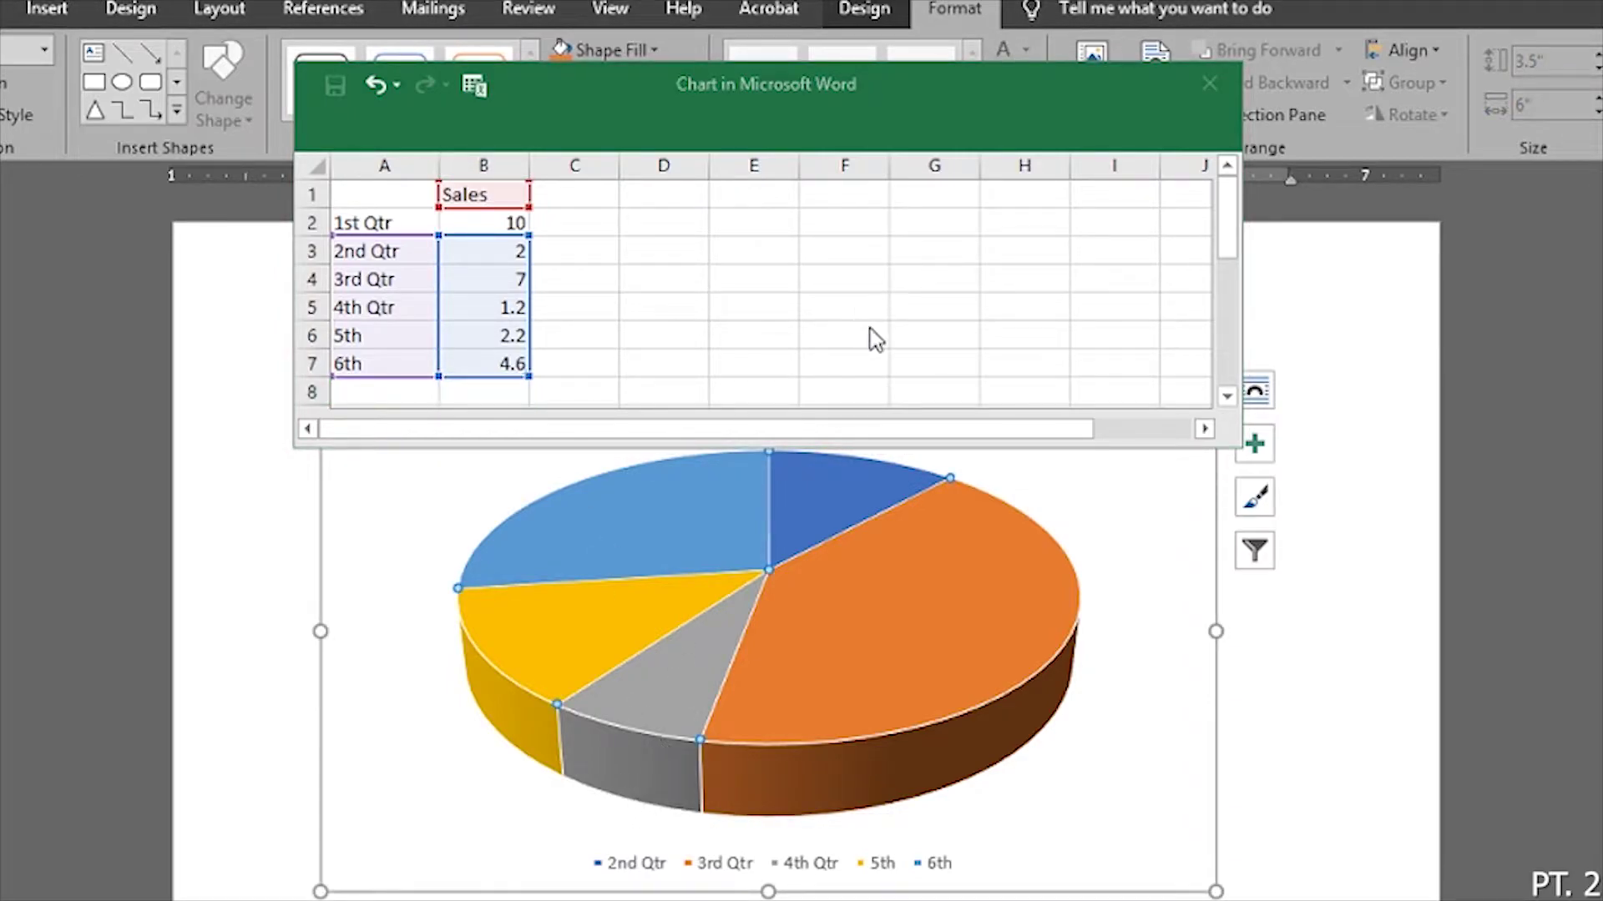
click(1207, 86)
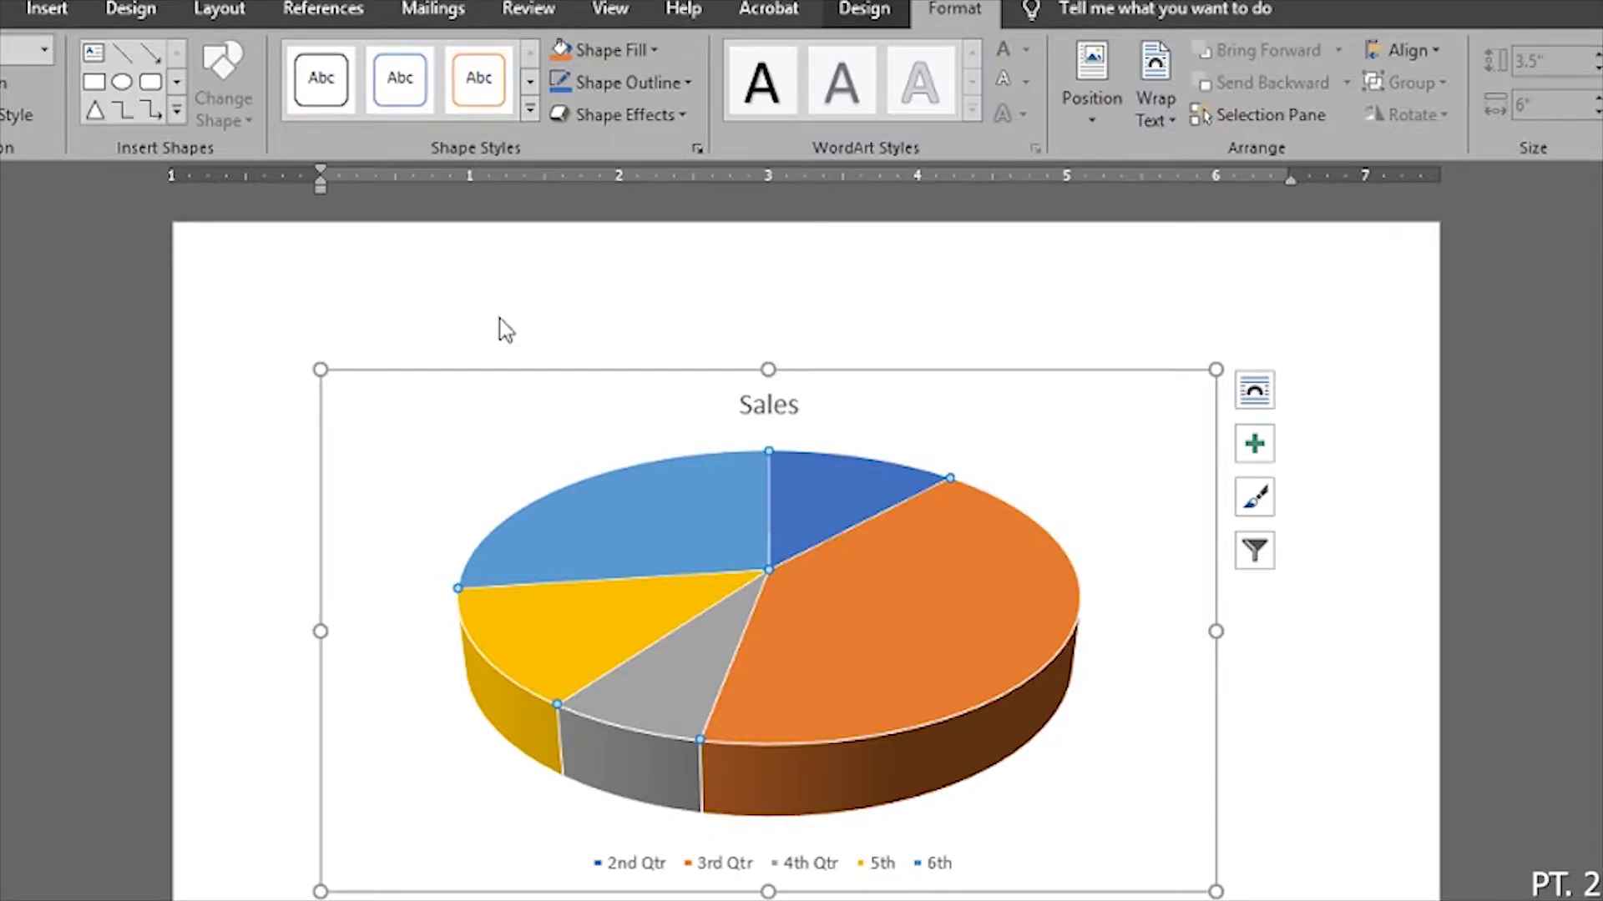
Step: Apply the chart style with a grey gradient background, dark percentage labels and a legend beside the pie
scroll(756, 375, down, 3)
scroll(749, 464, up, 3)
click(874, 13)
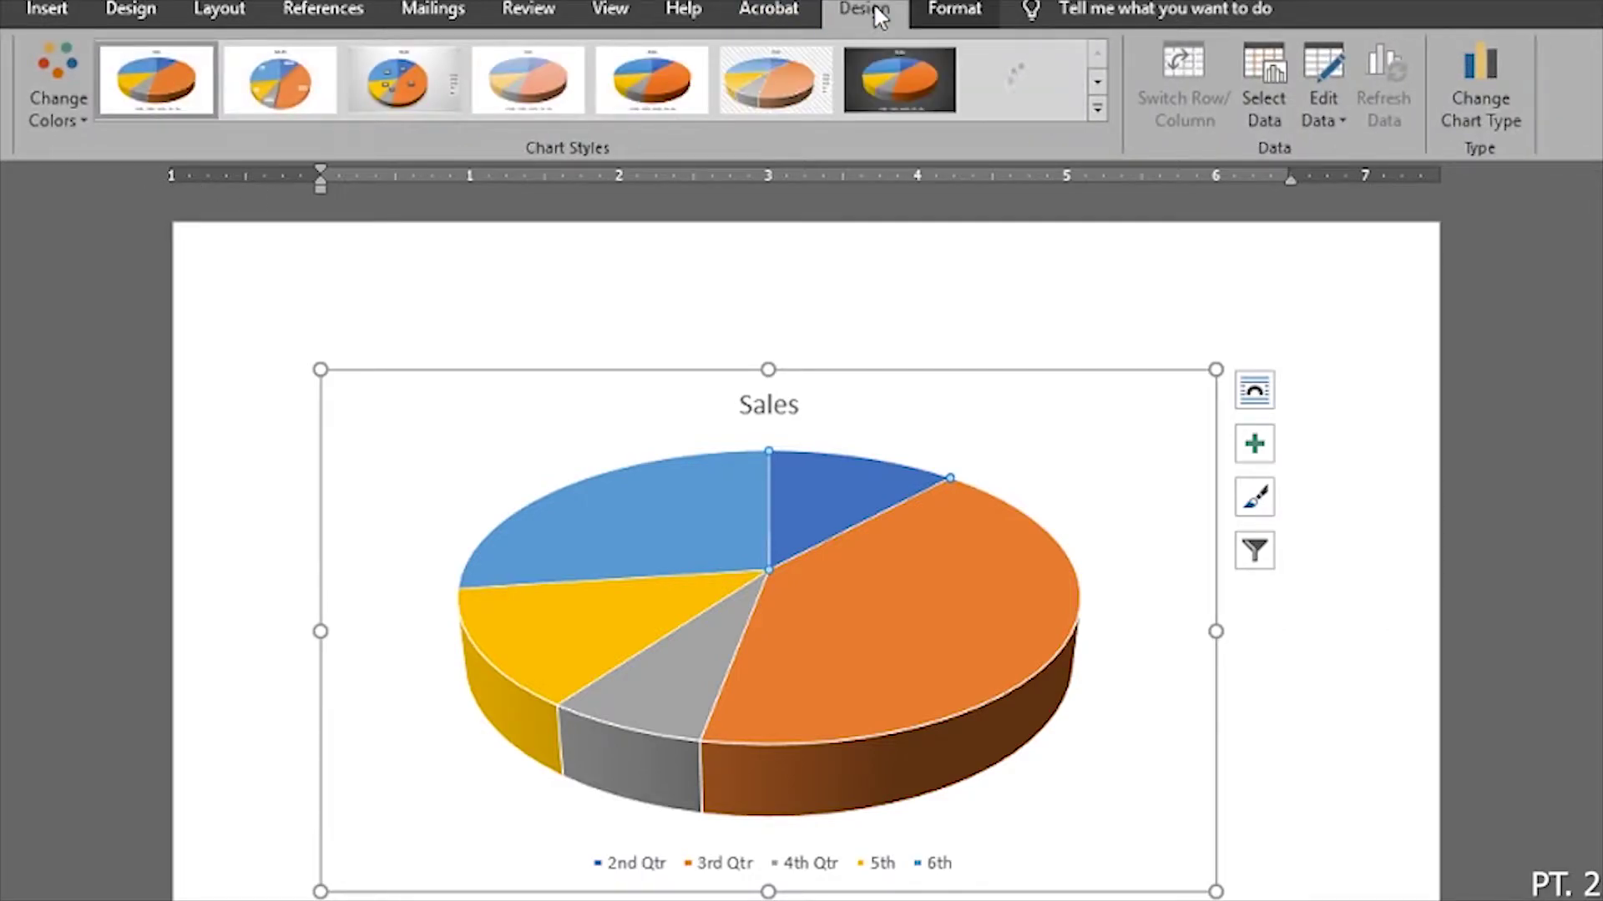
click(1098, 109)
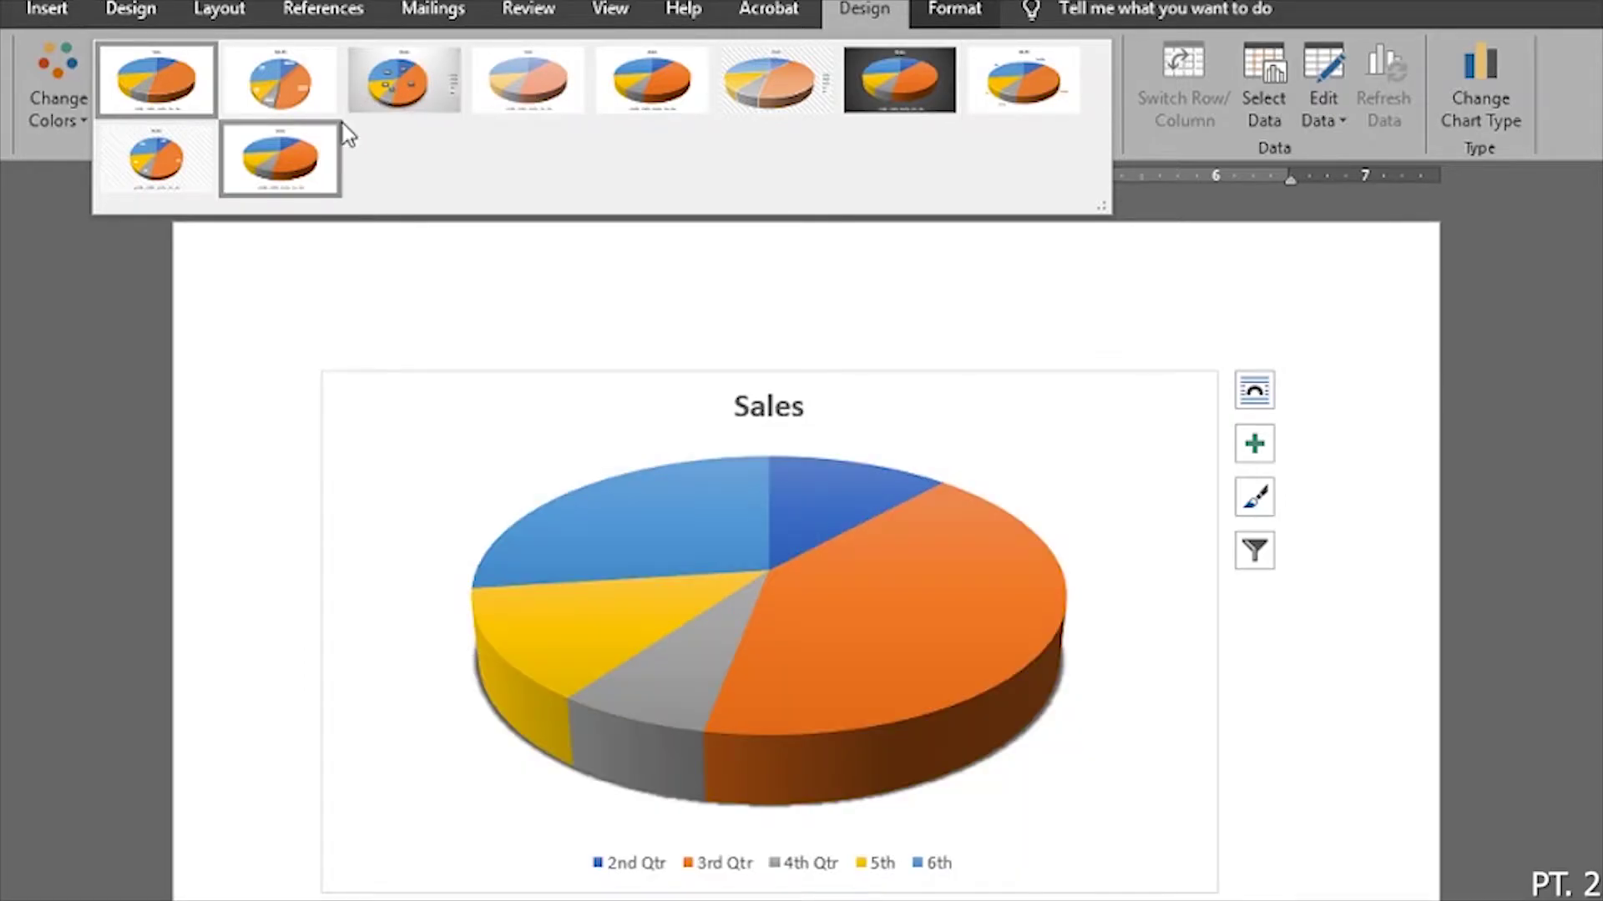
click(373, 88)
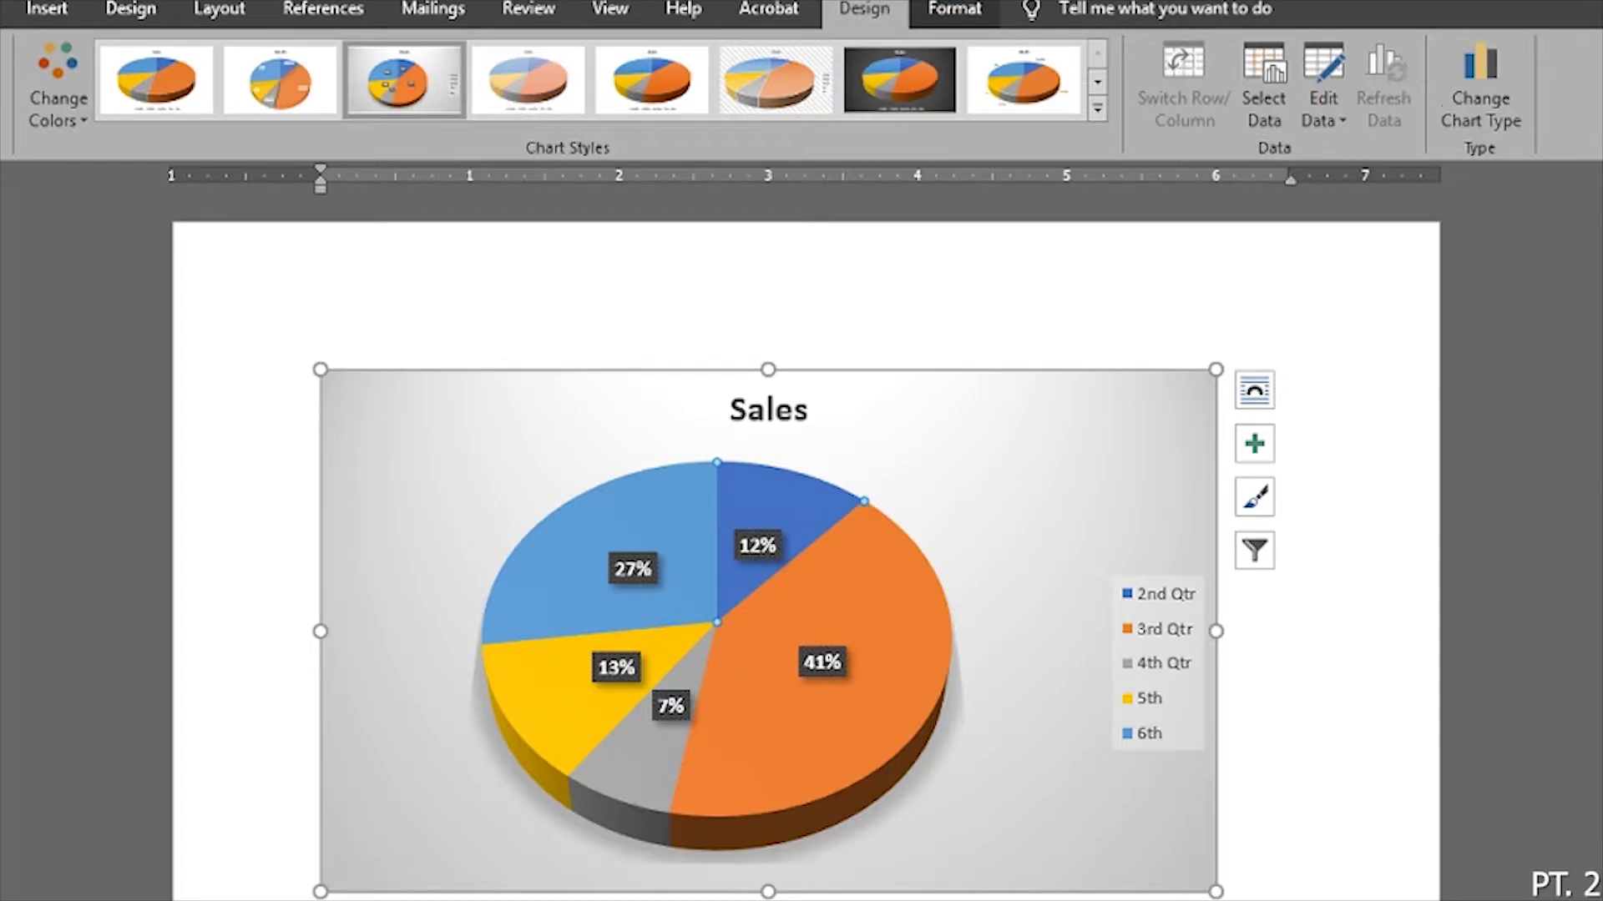
Step: Agree to convert the 3-D pie to a 2-D chart and change its type to Bar
click(1496, 90)
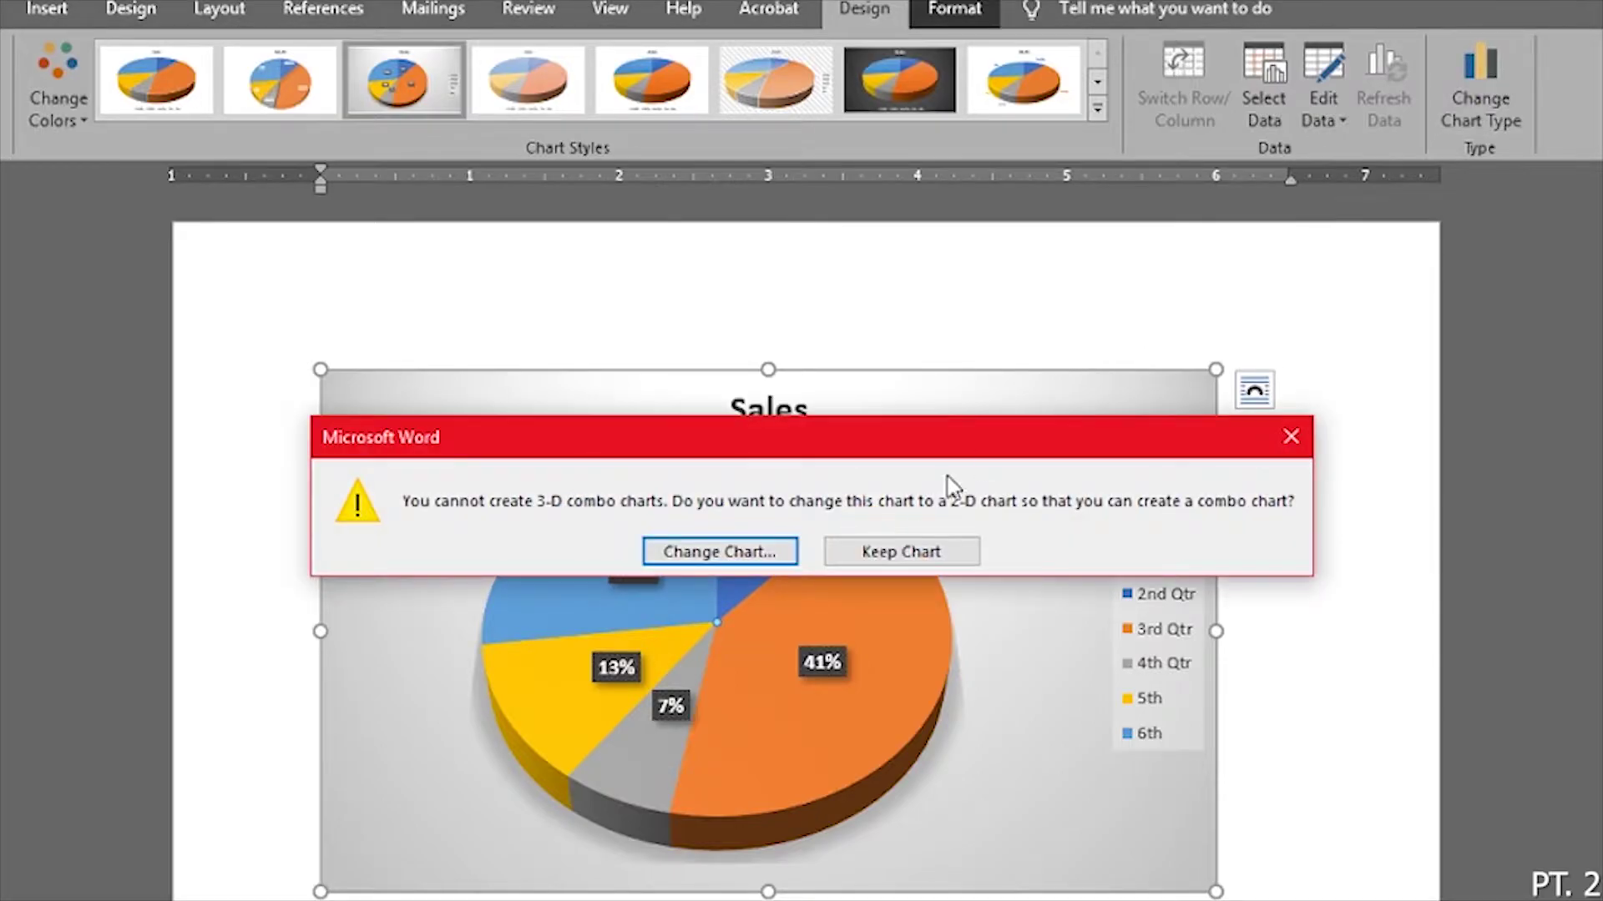
click(684, 550)
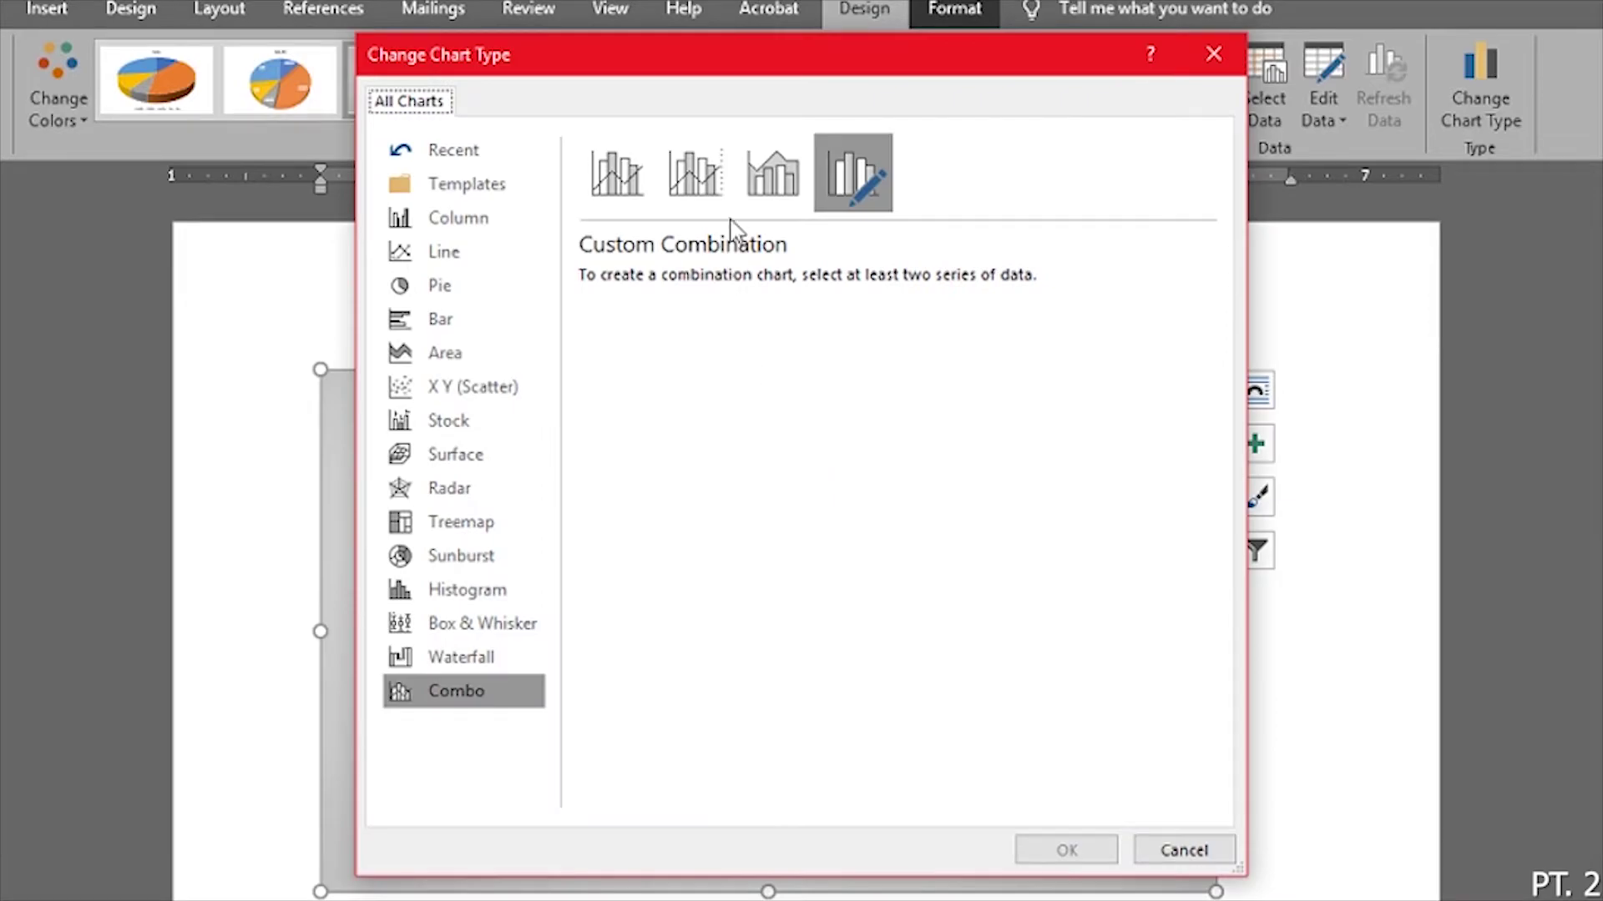
click(764, 169)
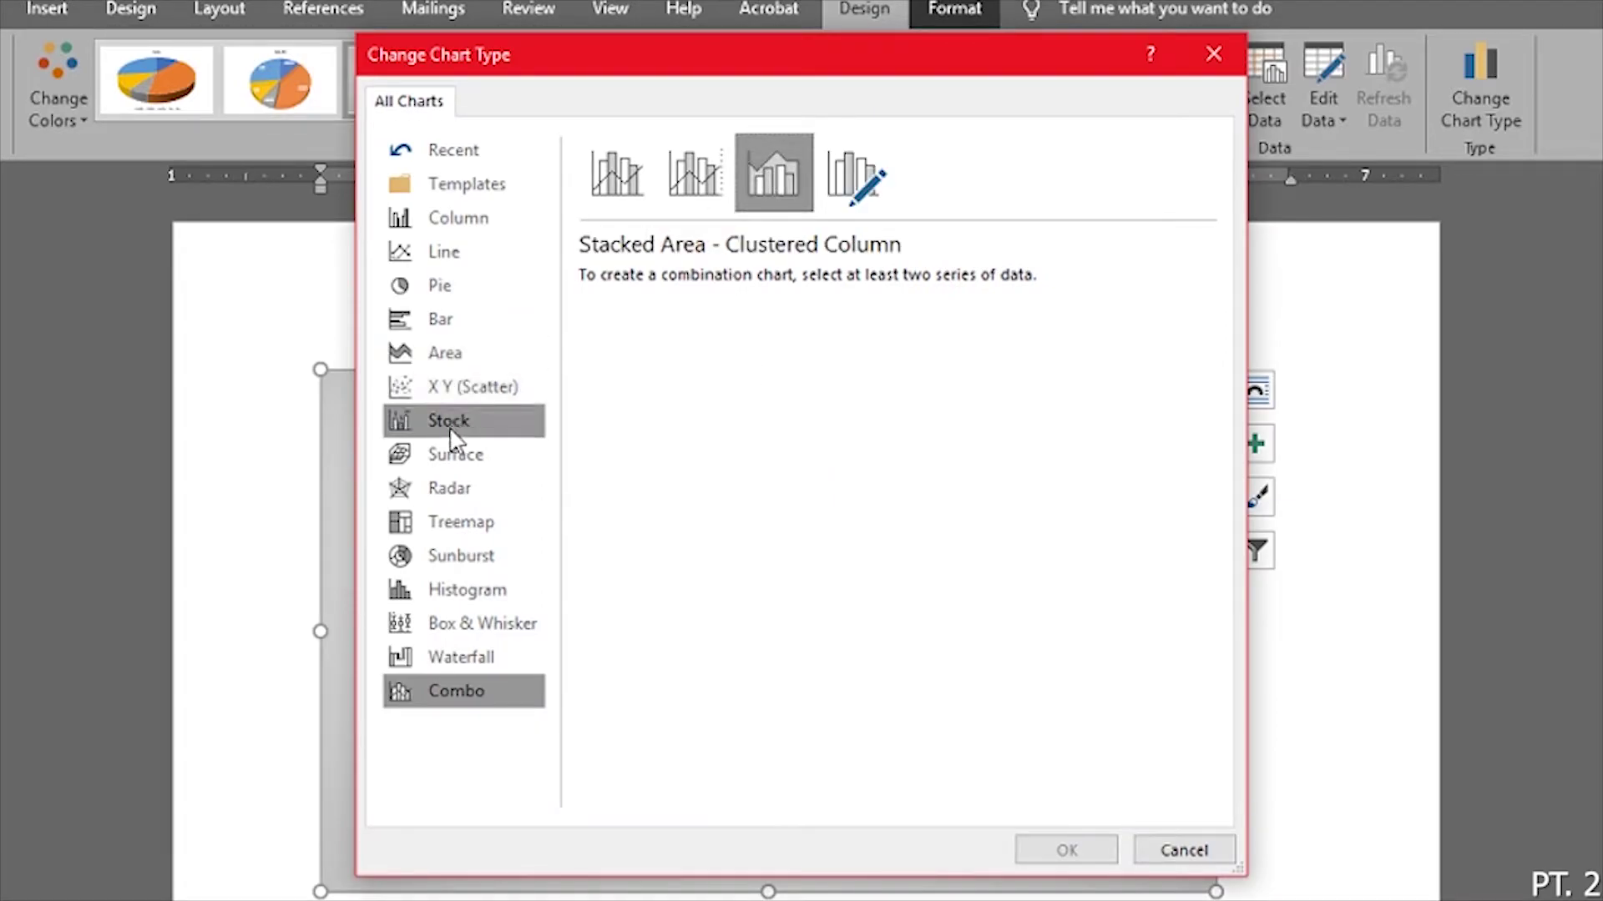
click(473, 222)
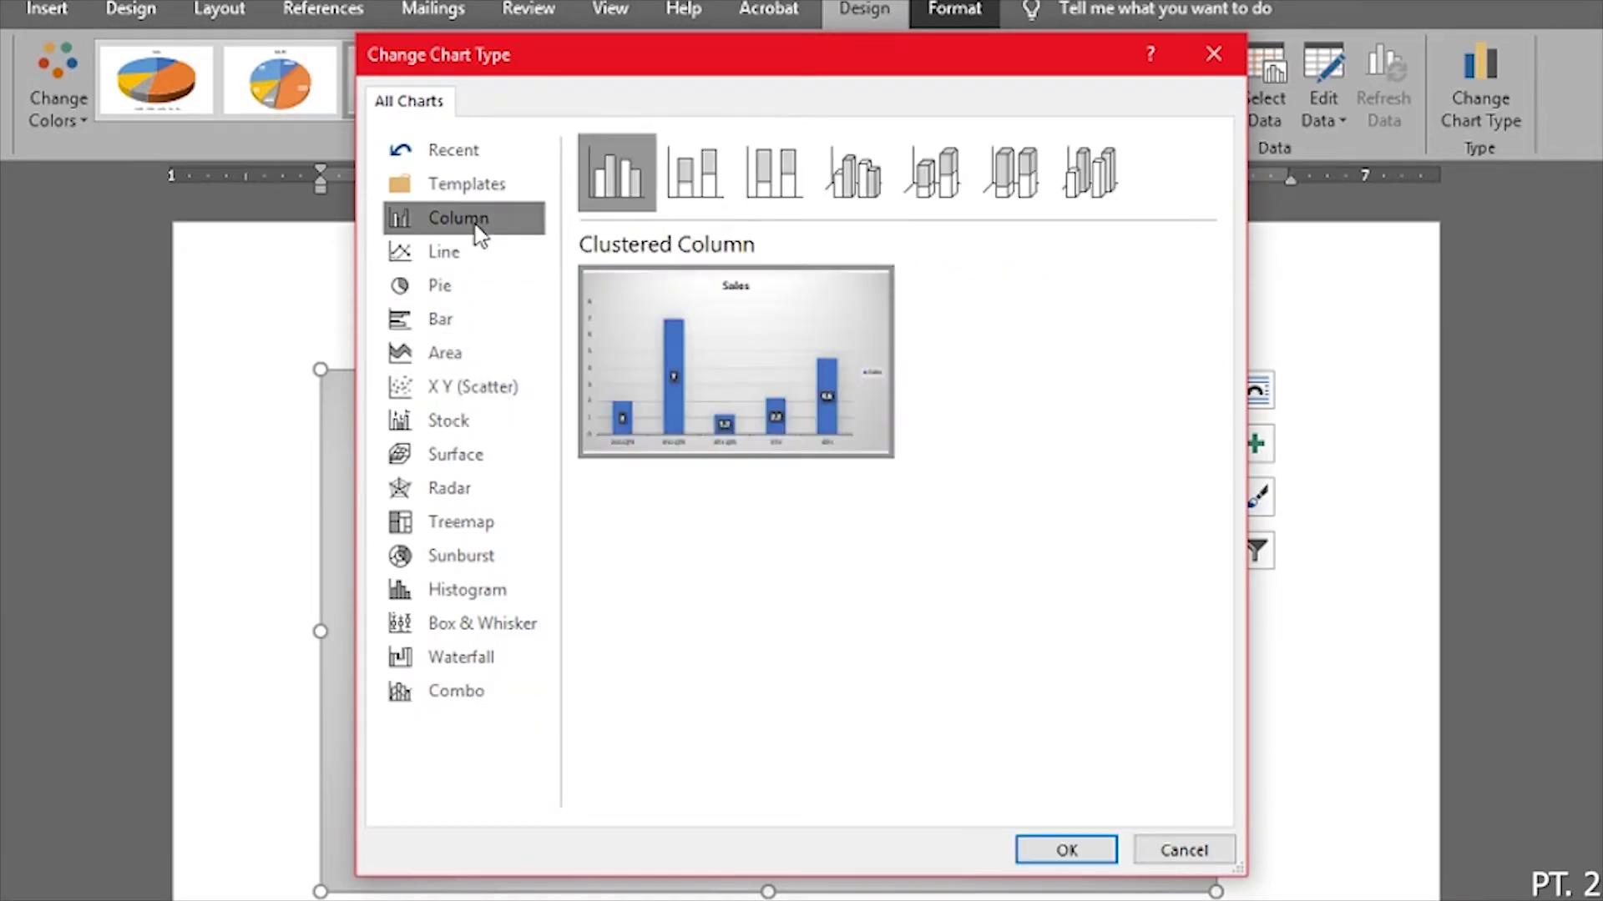
click(464, 325)
click(1067, 850)
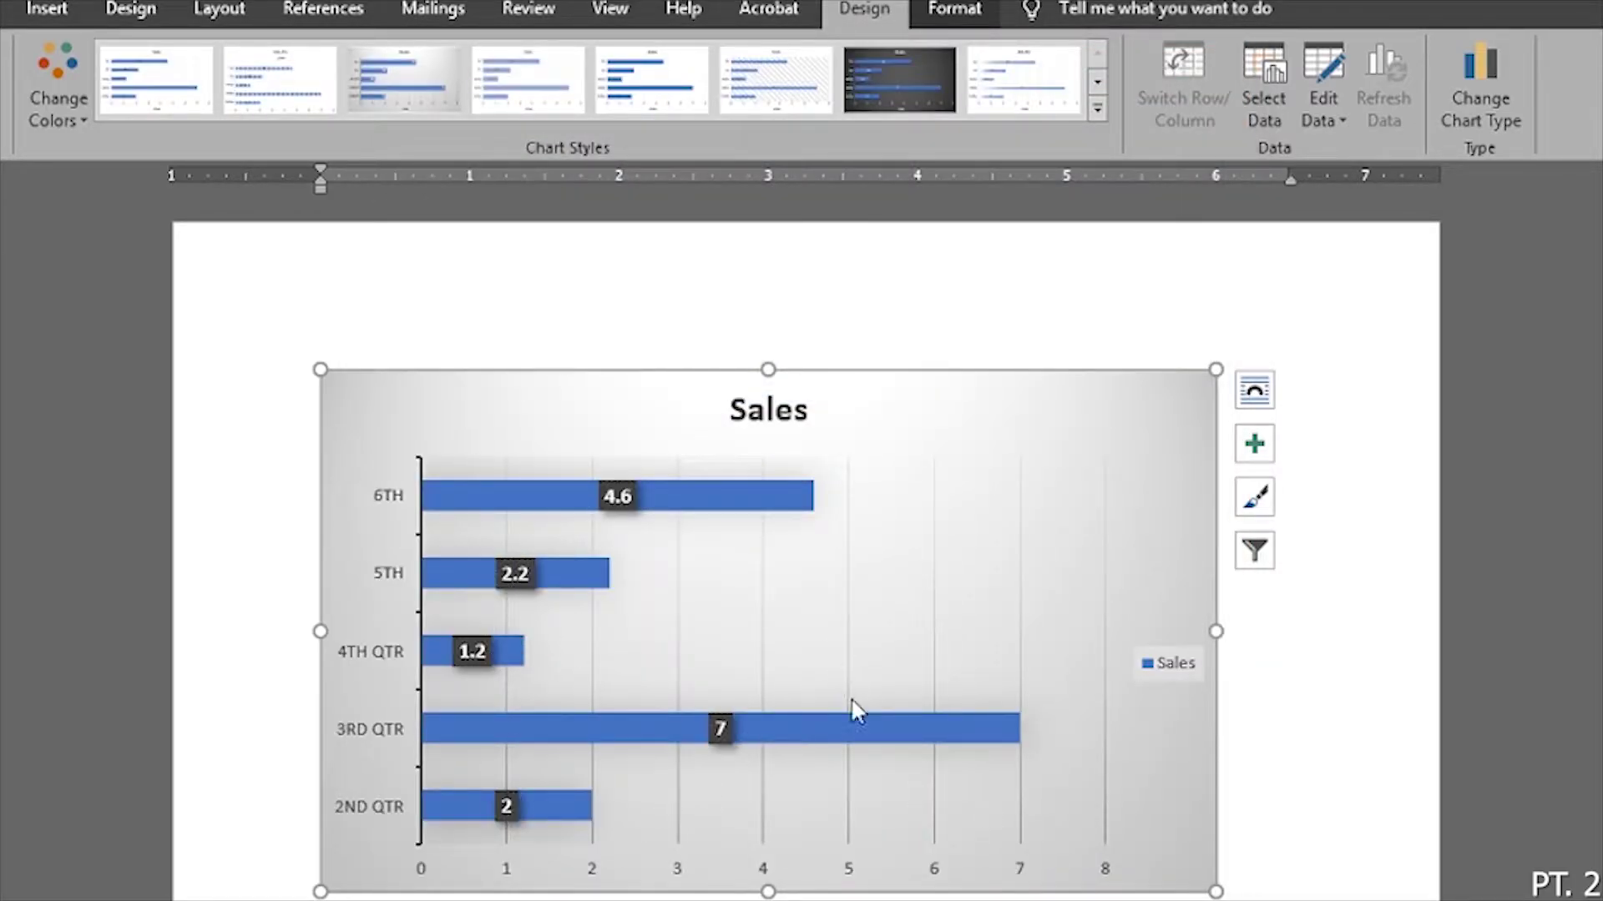
Step: Apply the dark style to the bar chart, and replace it with the solid blue style with striped bars
click(917, 76)
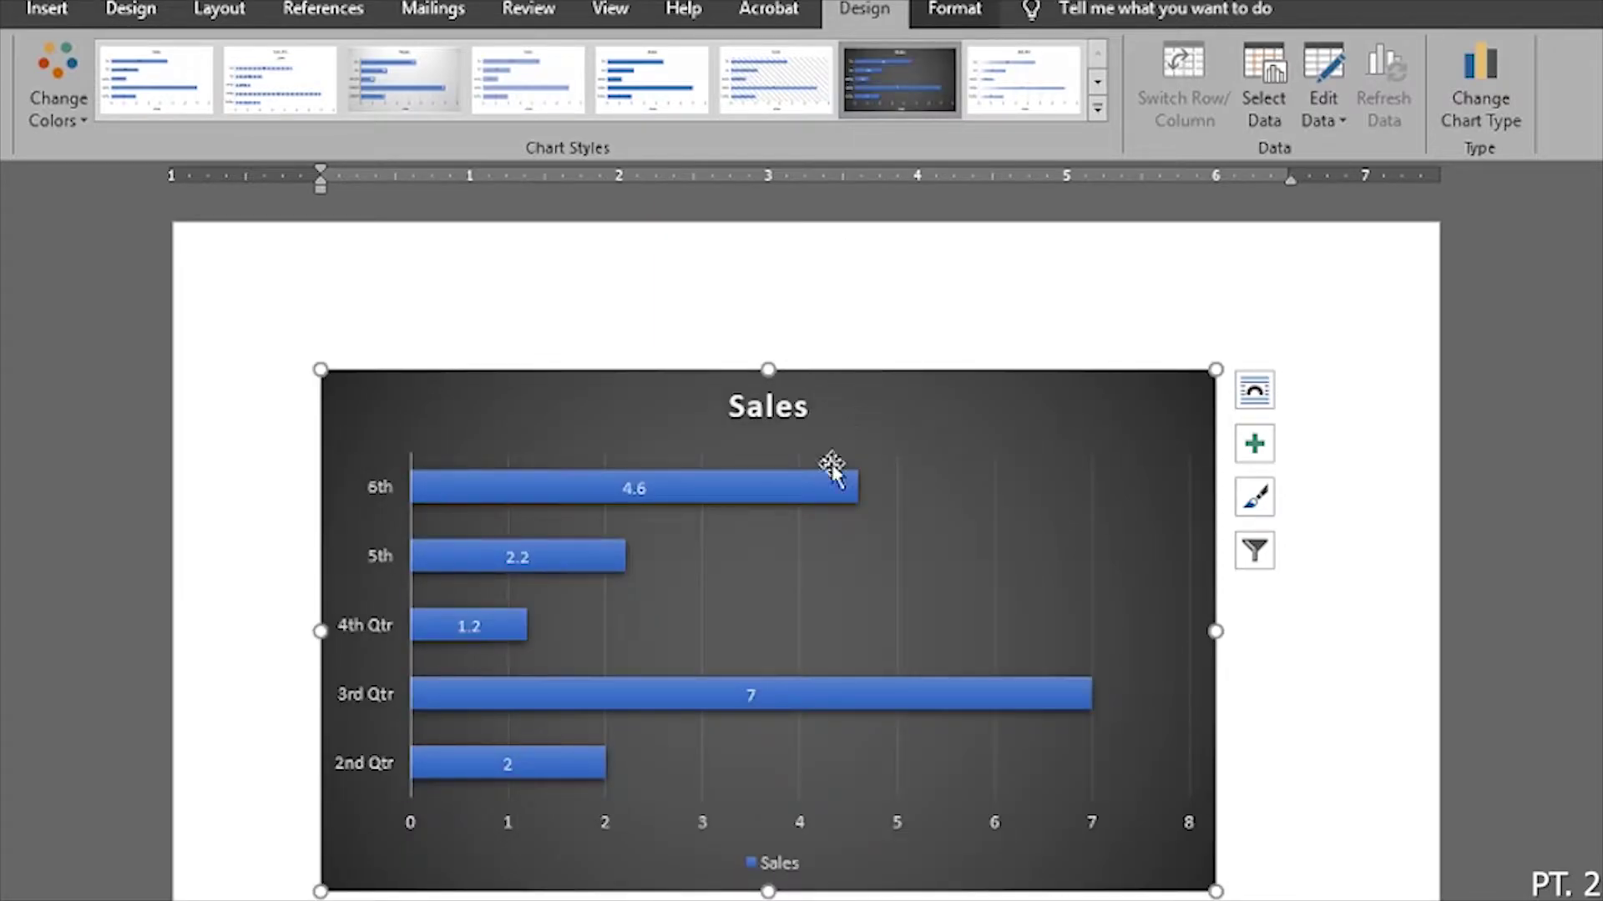
click(1098, 108)
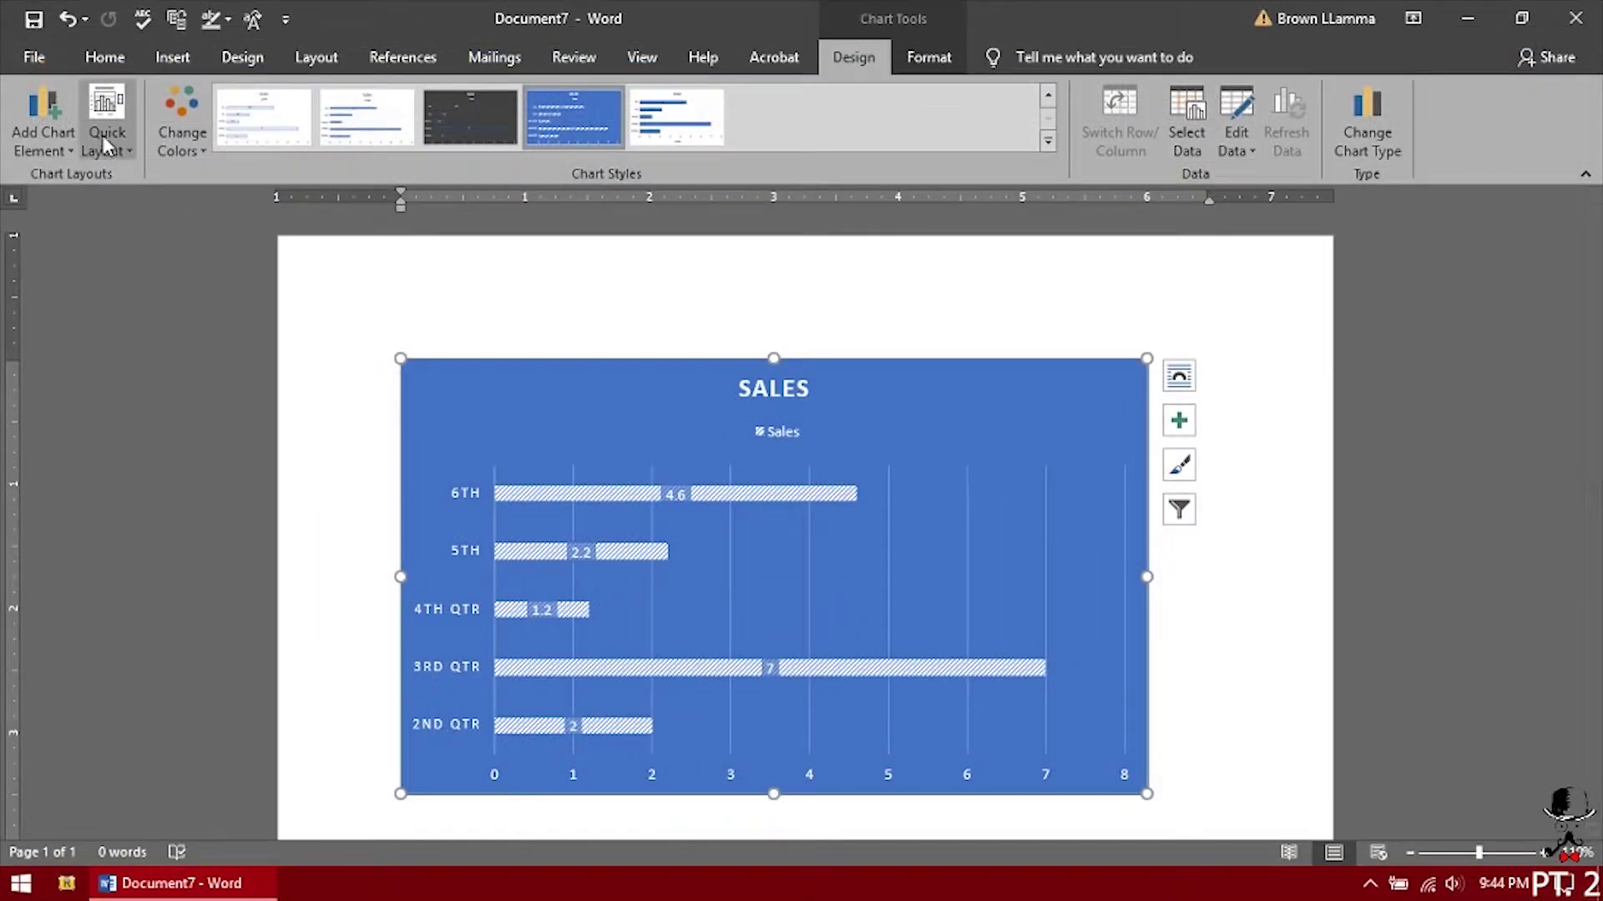
click(181, 121)
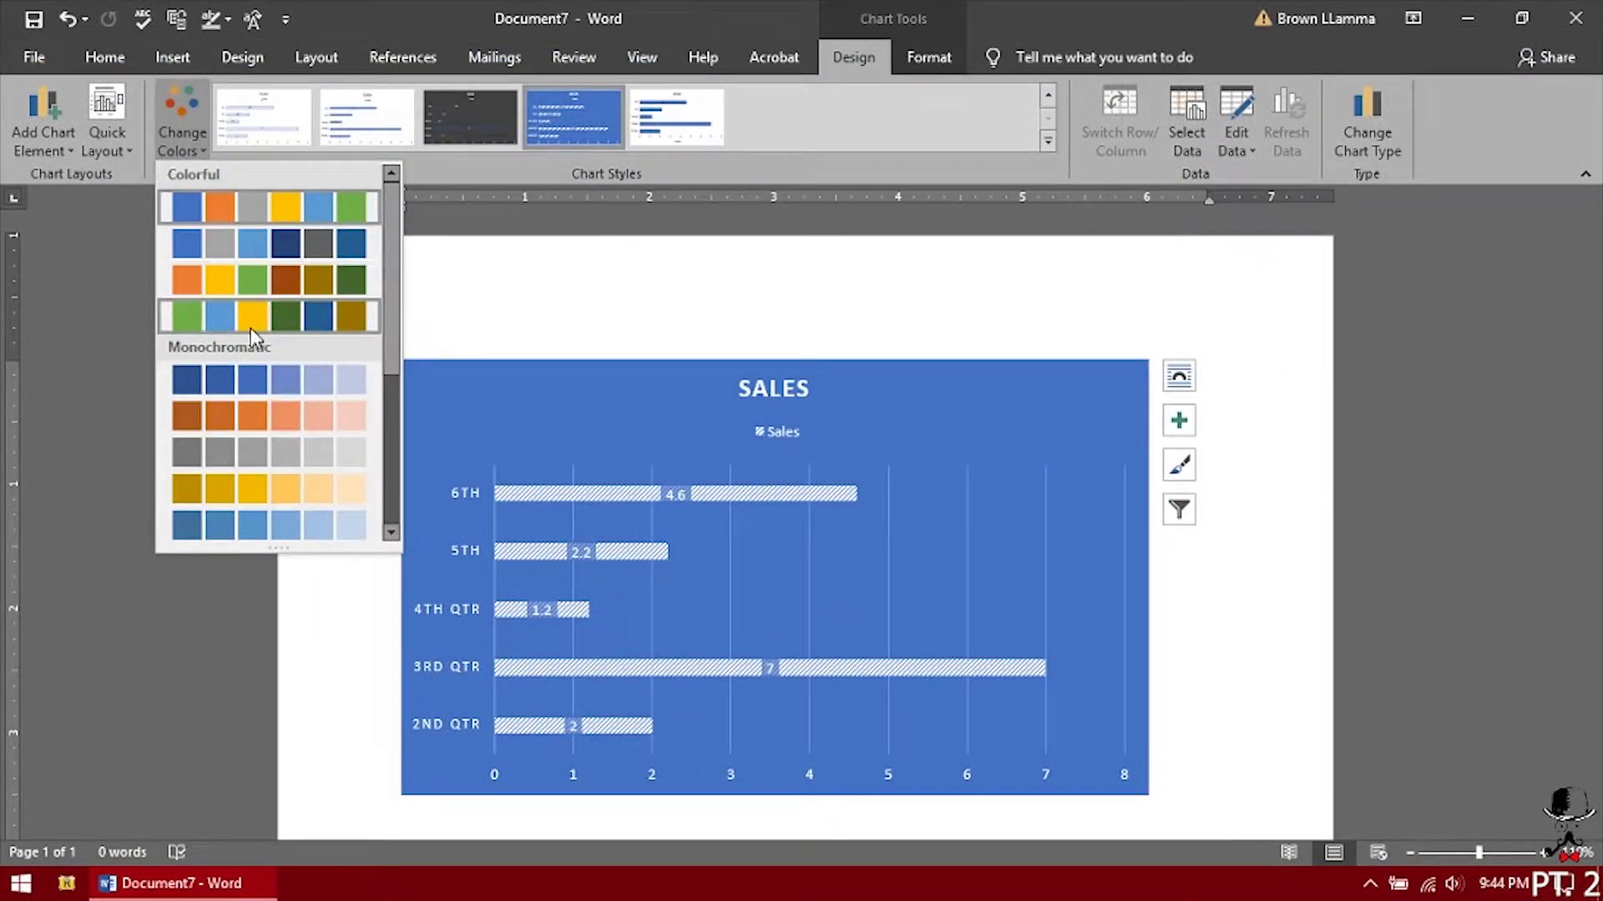
click(48, 128)
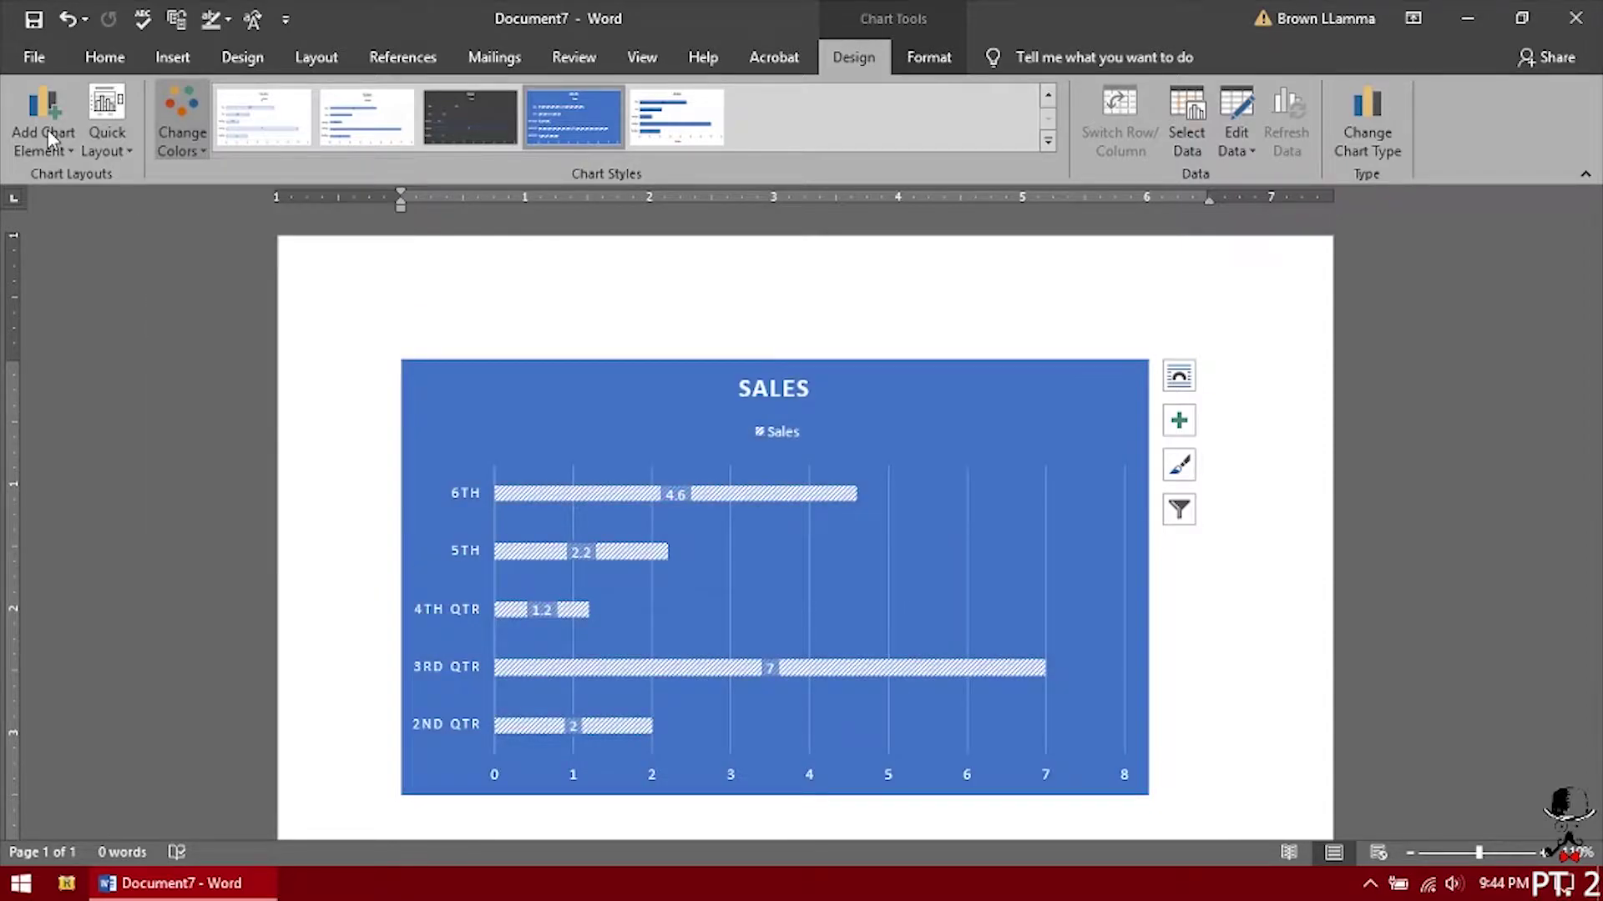
mouse_move(80, 186)
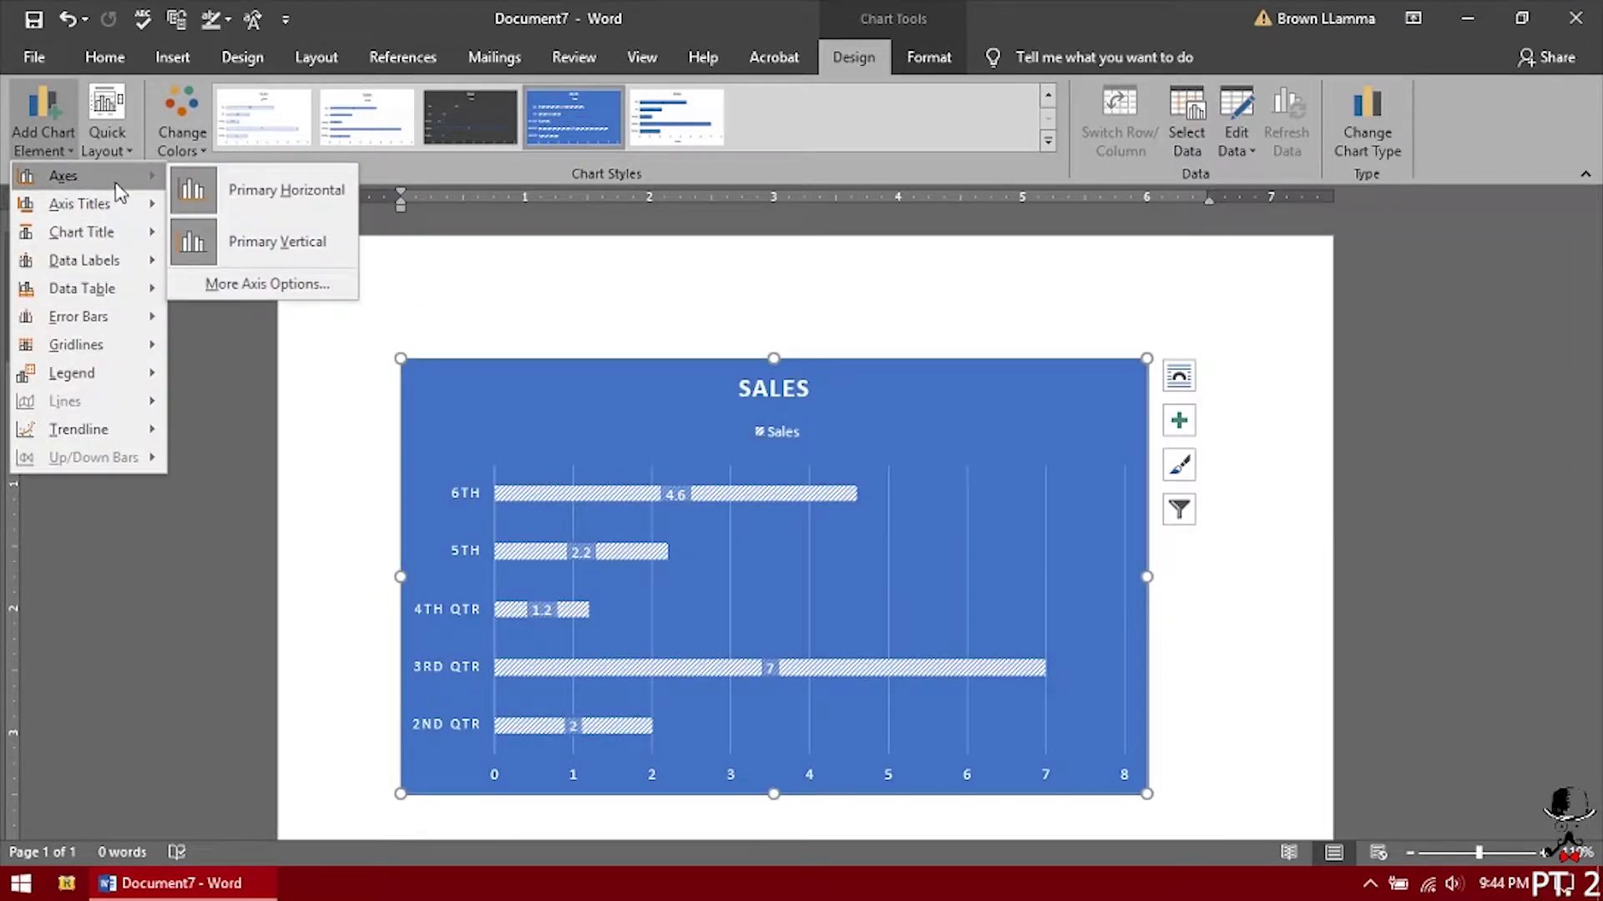
mouse_move(121, 245)
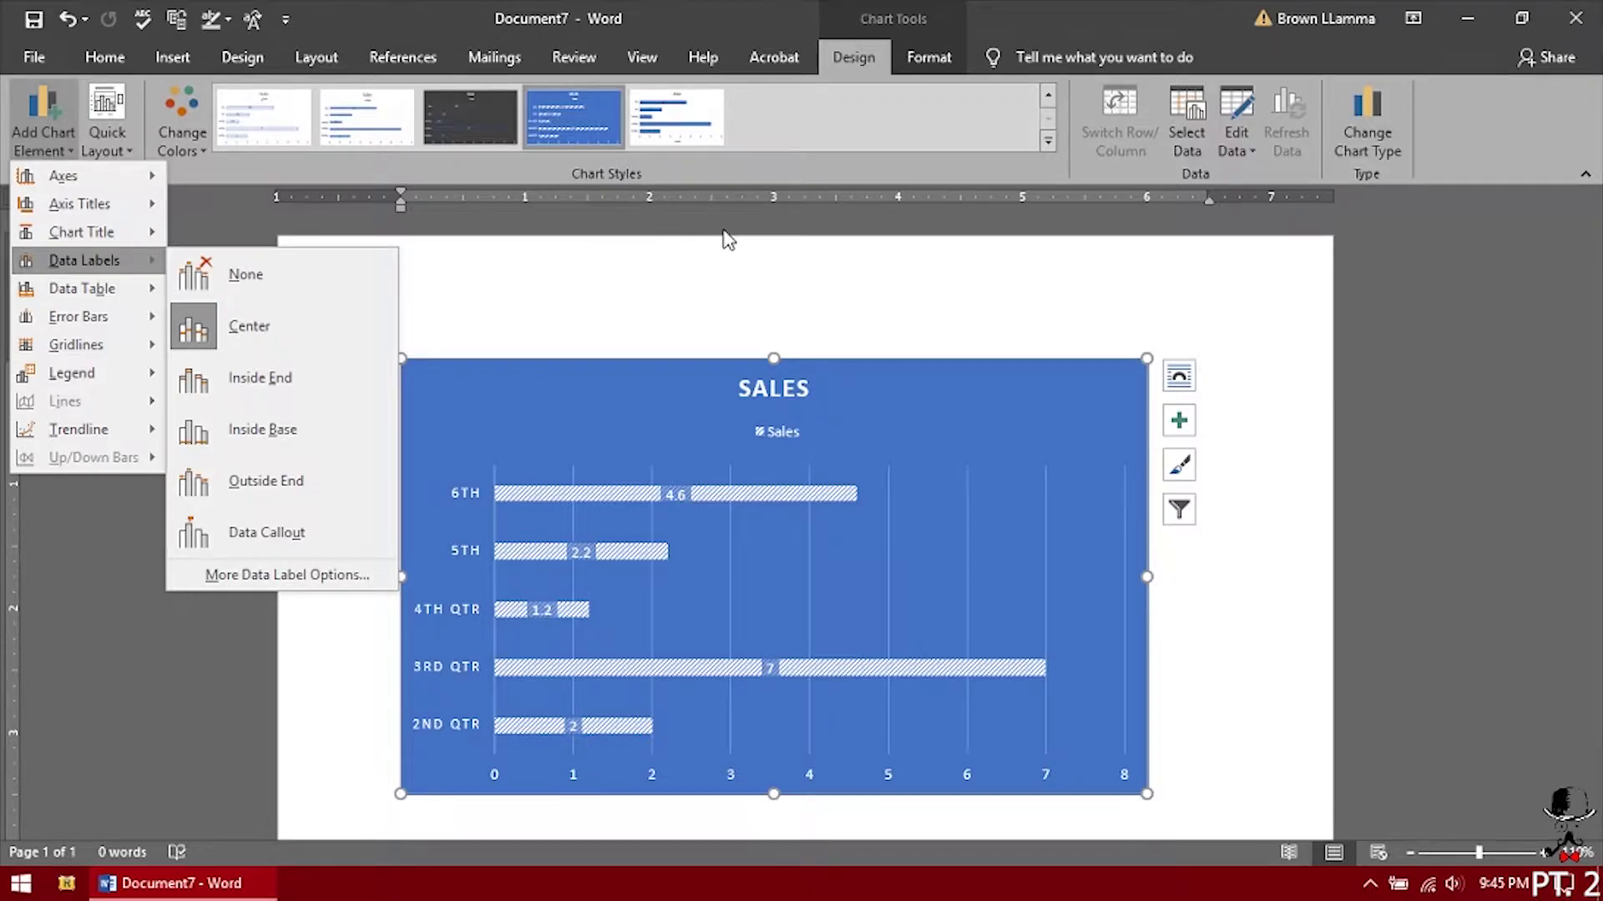
click(697, 230)
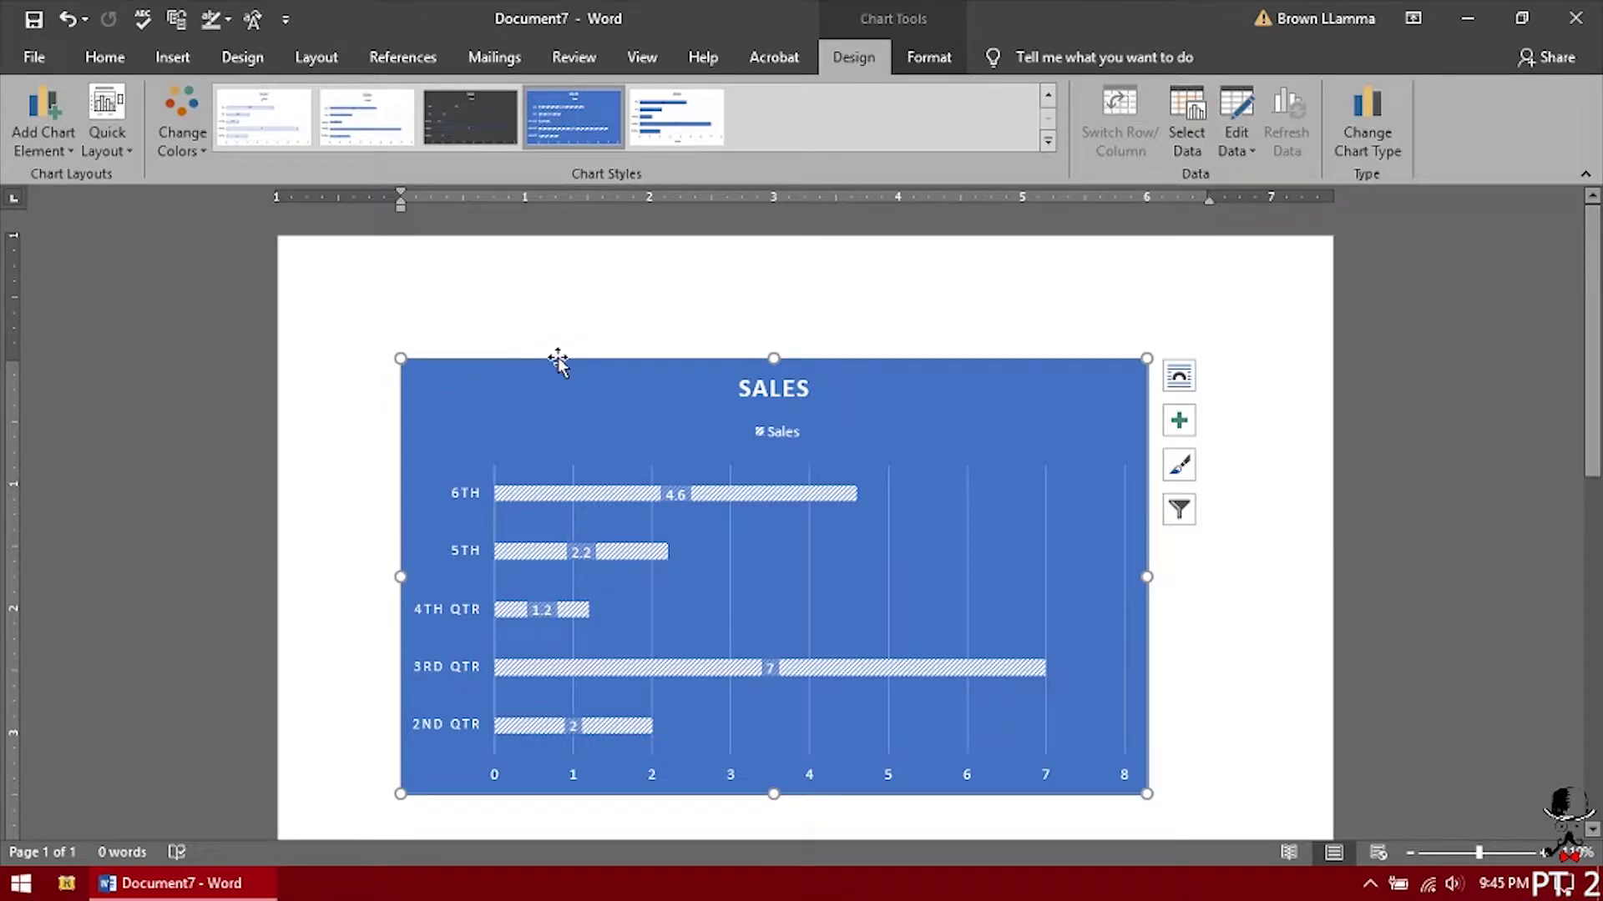
Step: Delete the bar chart, and insert an X Y scatter chart with smooth lines and markers, keeping its default data
key(Delete)
click(179, 58)
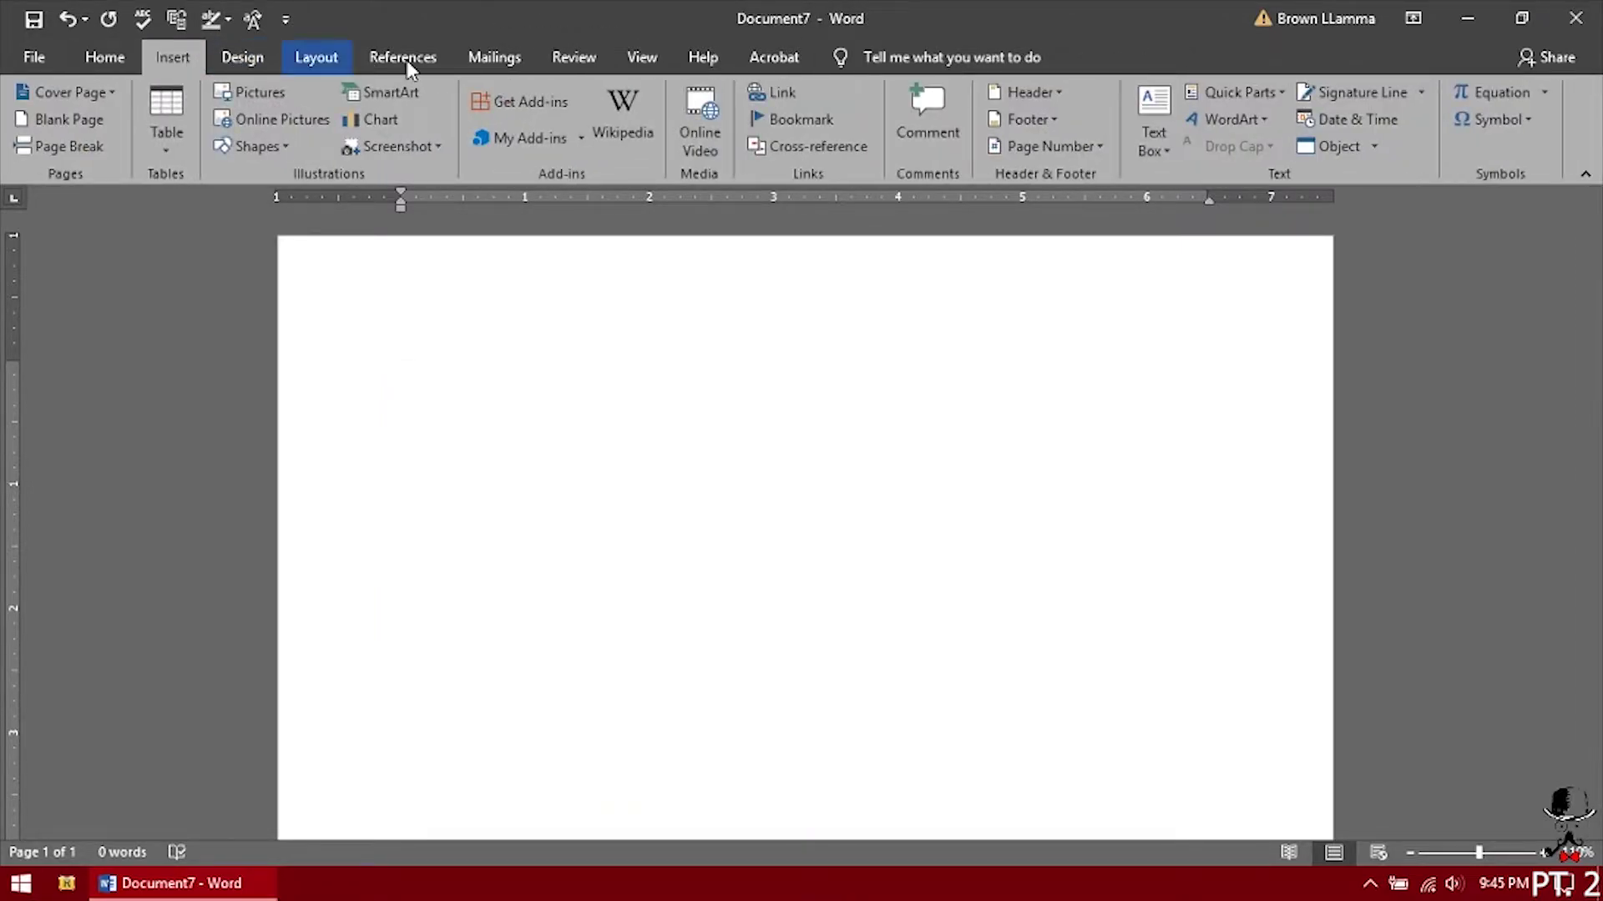
click(382, 114)
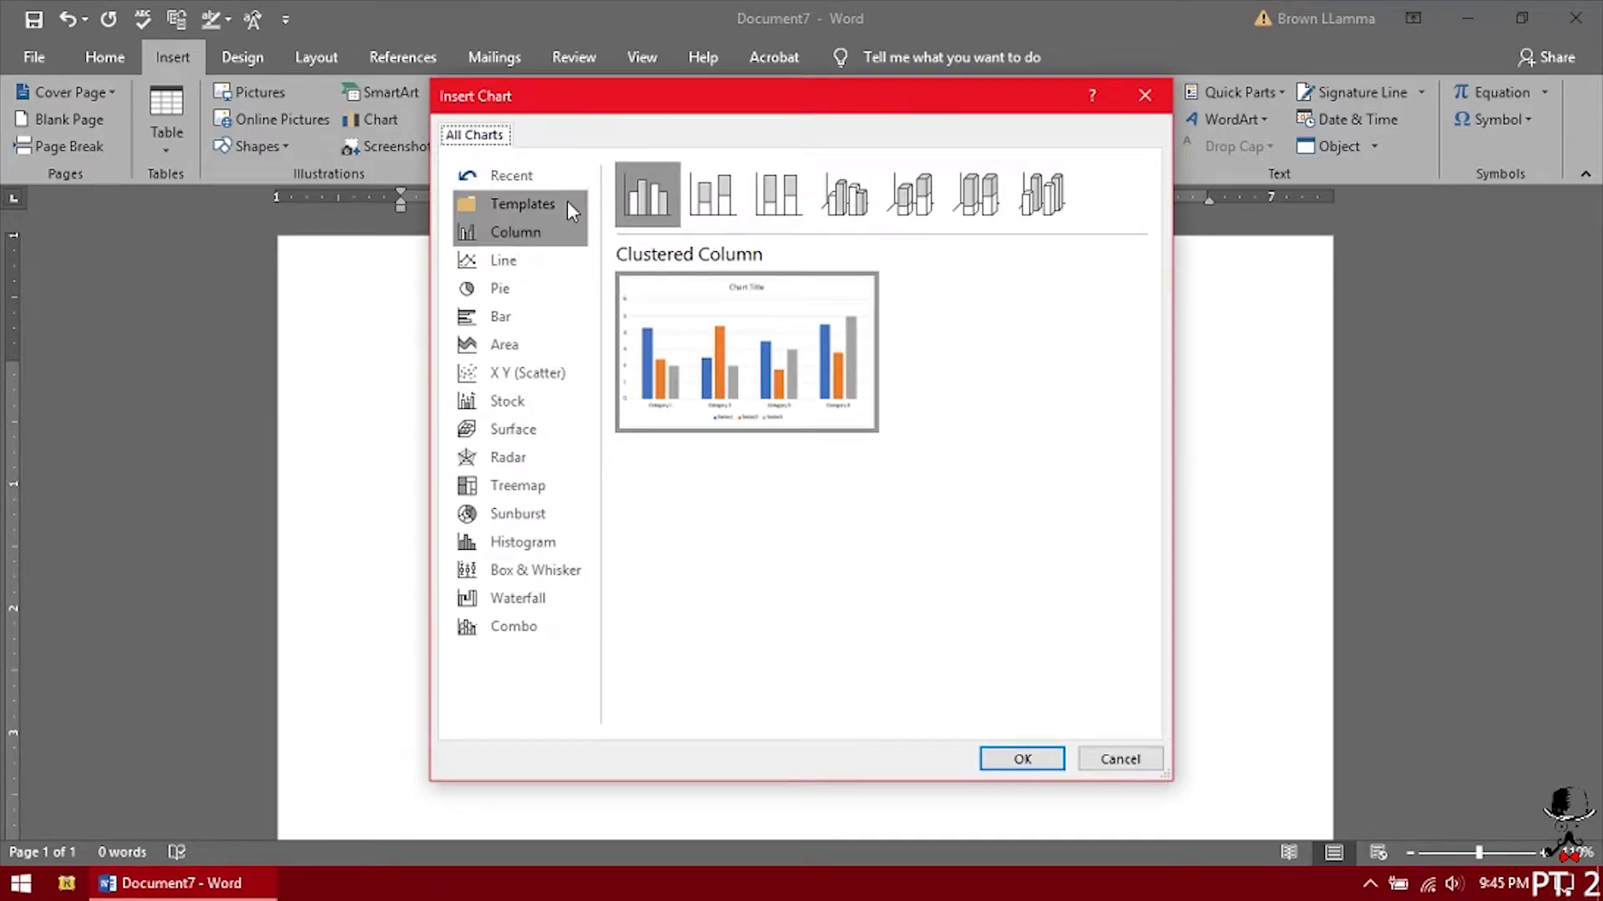
click(536, 377)
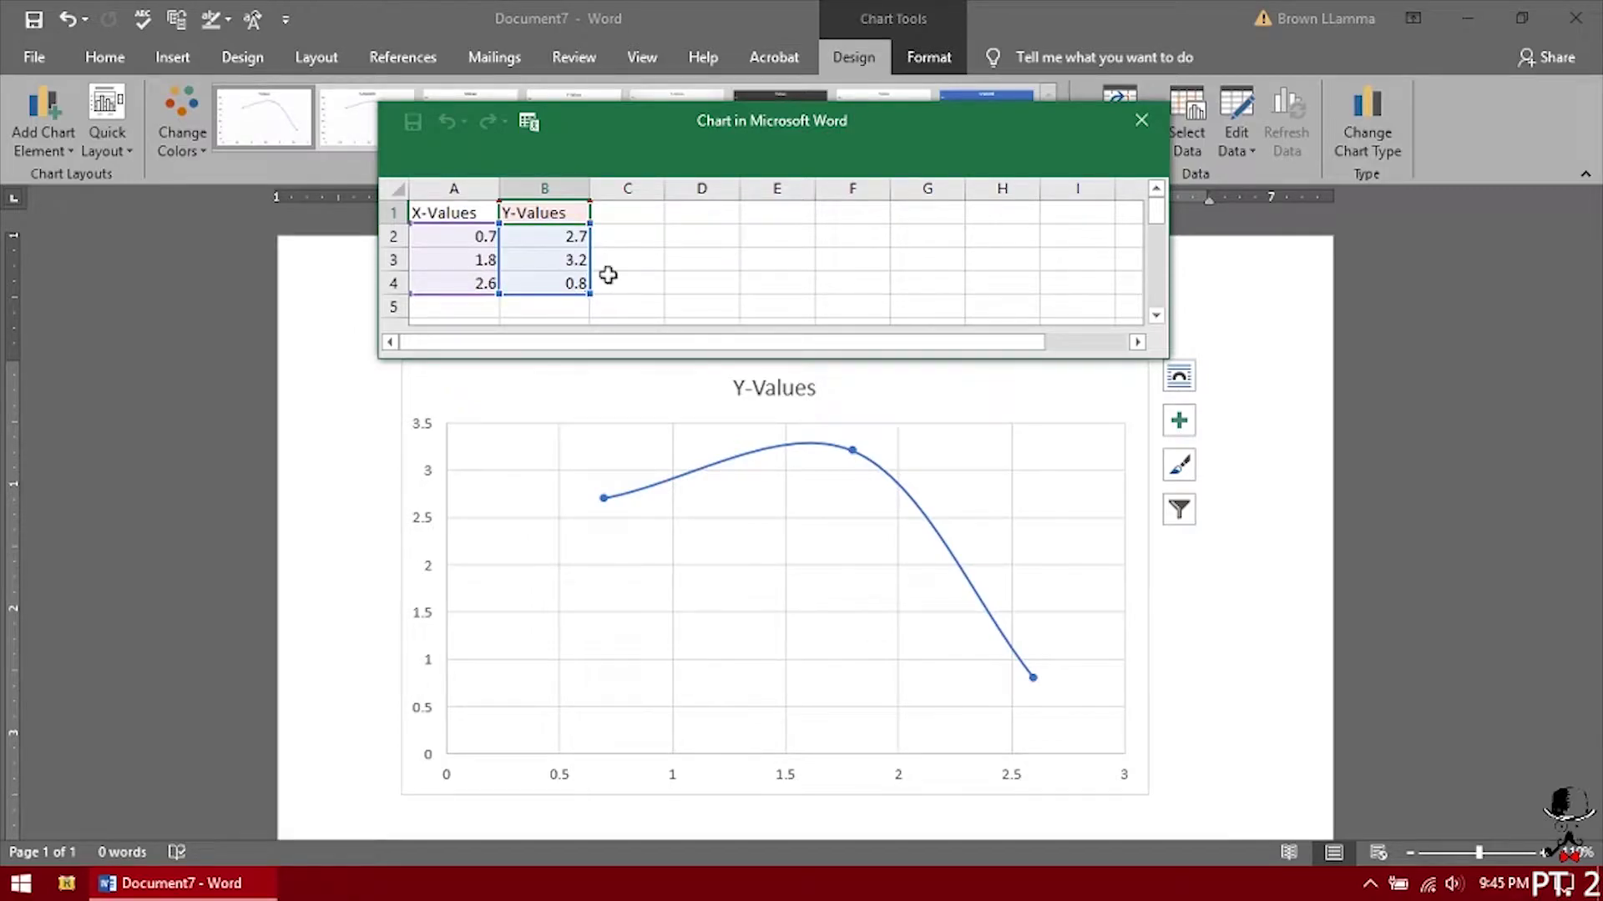
click(1139, 120)
Step: Apply the dark chart style with the glowing blue line, and fill the chart area with light orange
click(1048, 140)
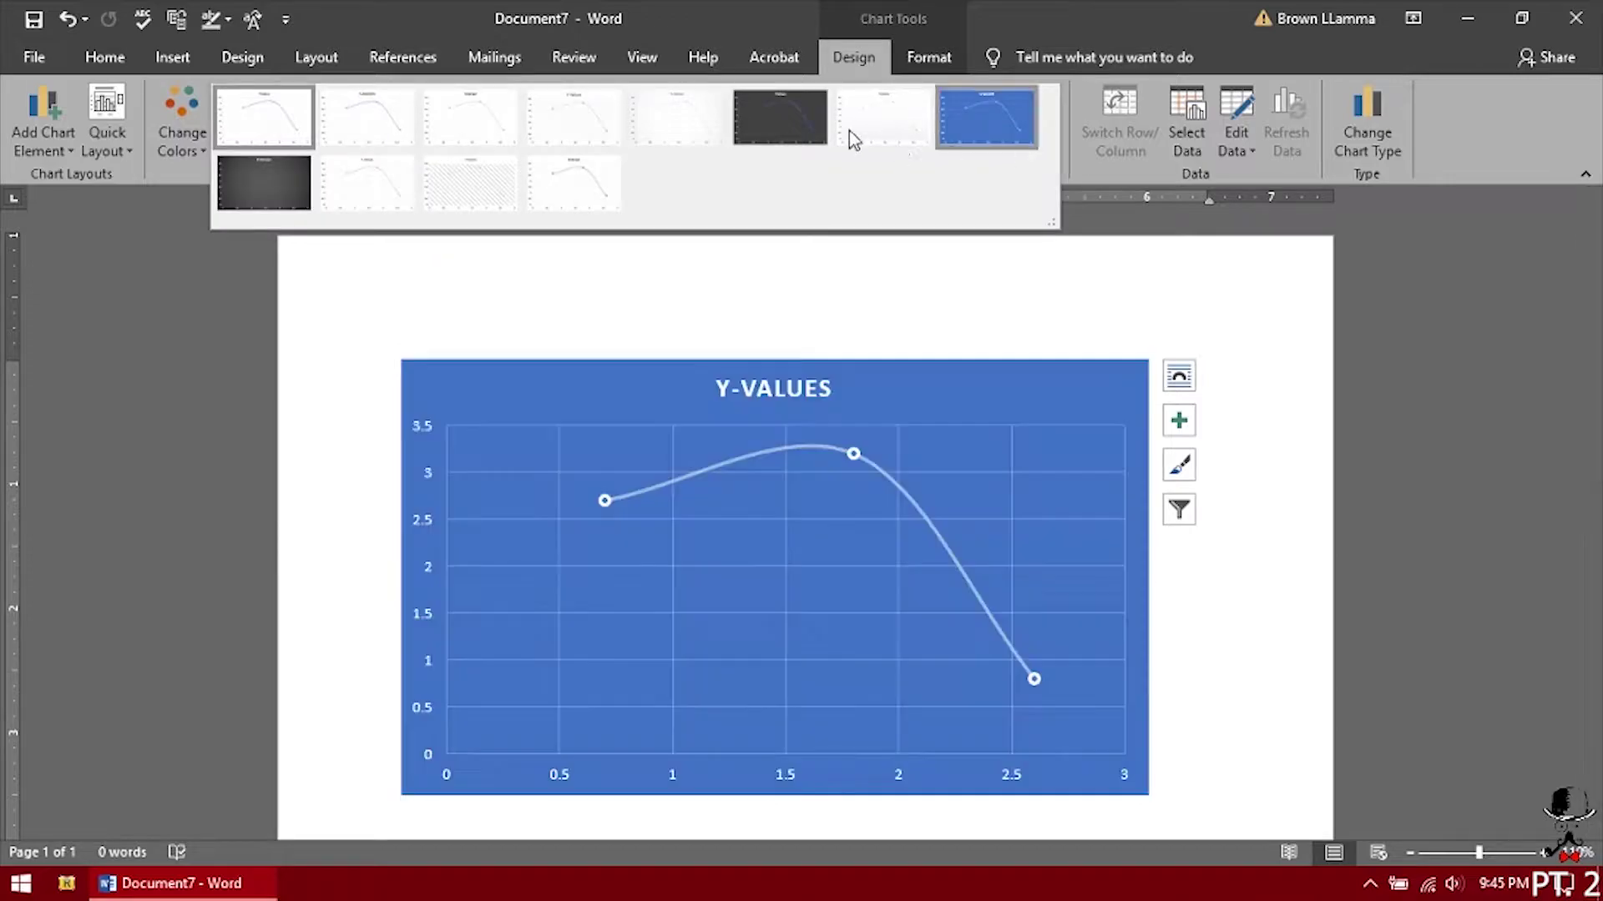
click(789, 125)
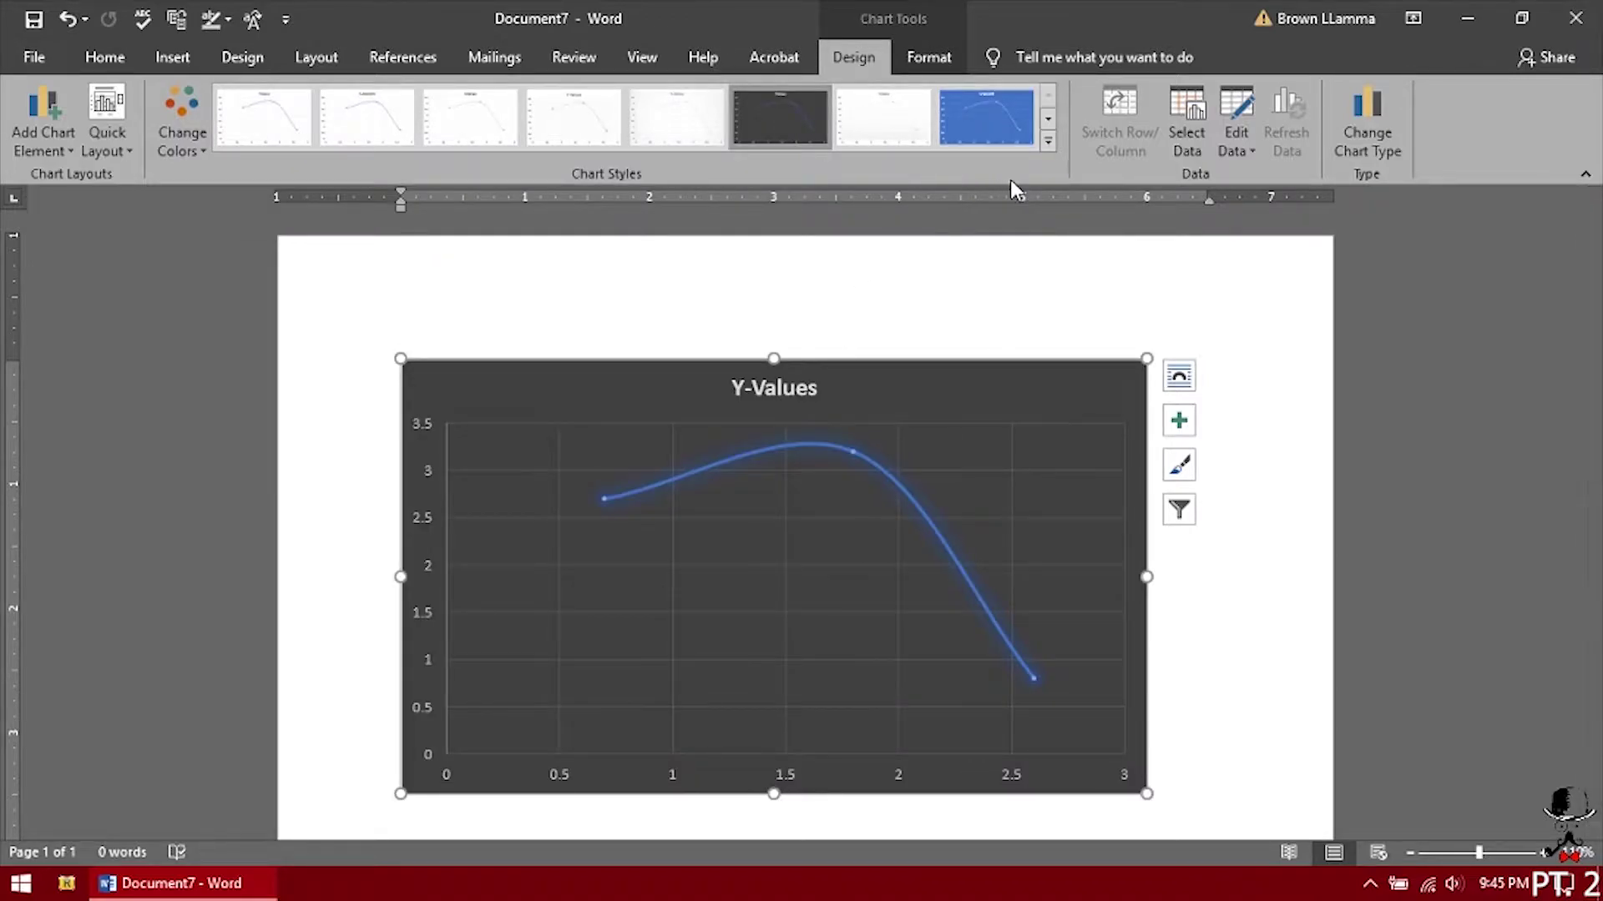
click(951, 57)
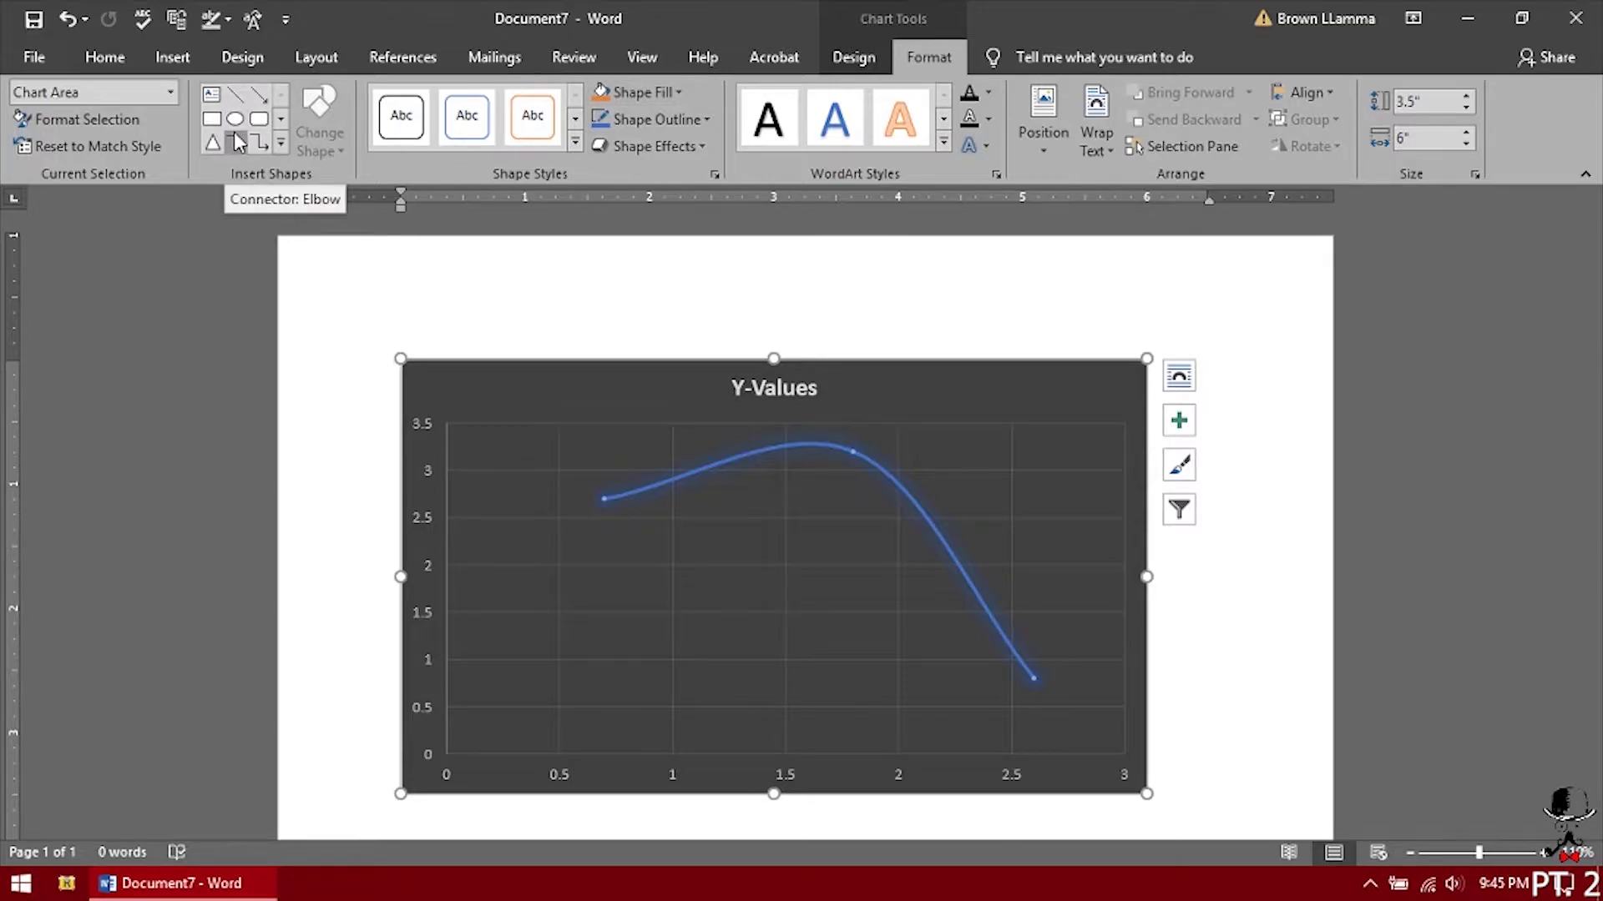
click(663, 99)
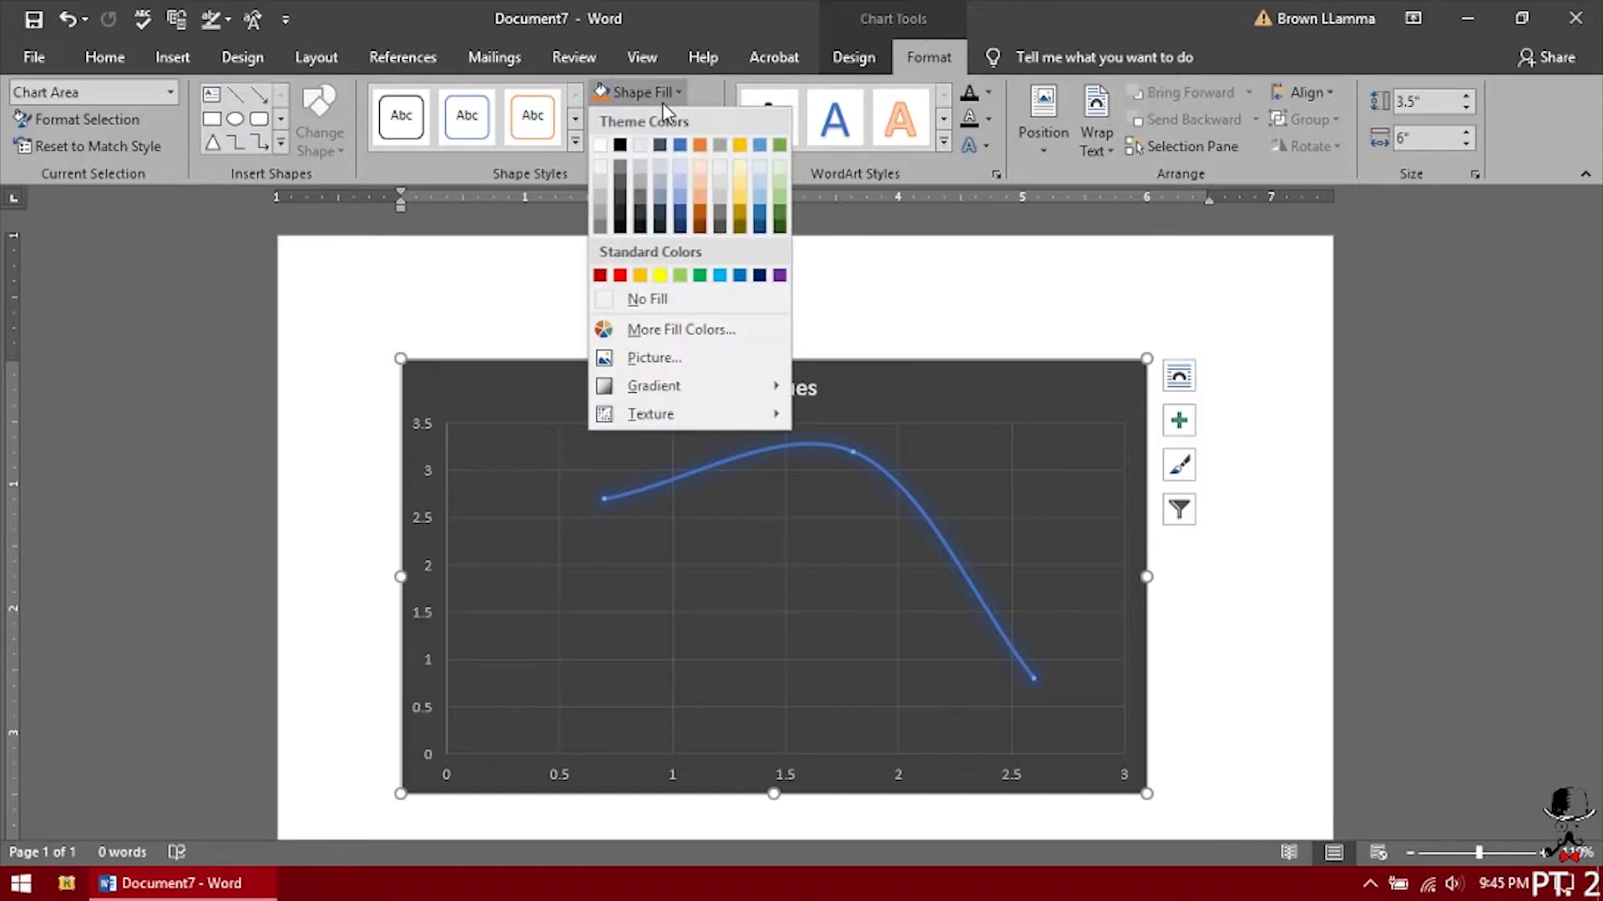
click(701, 192)
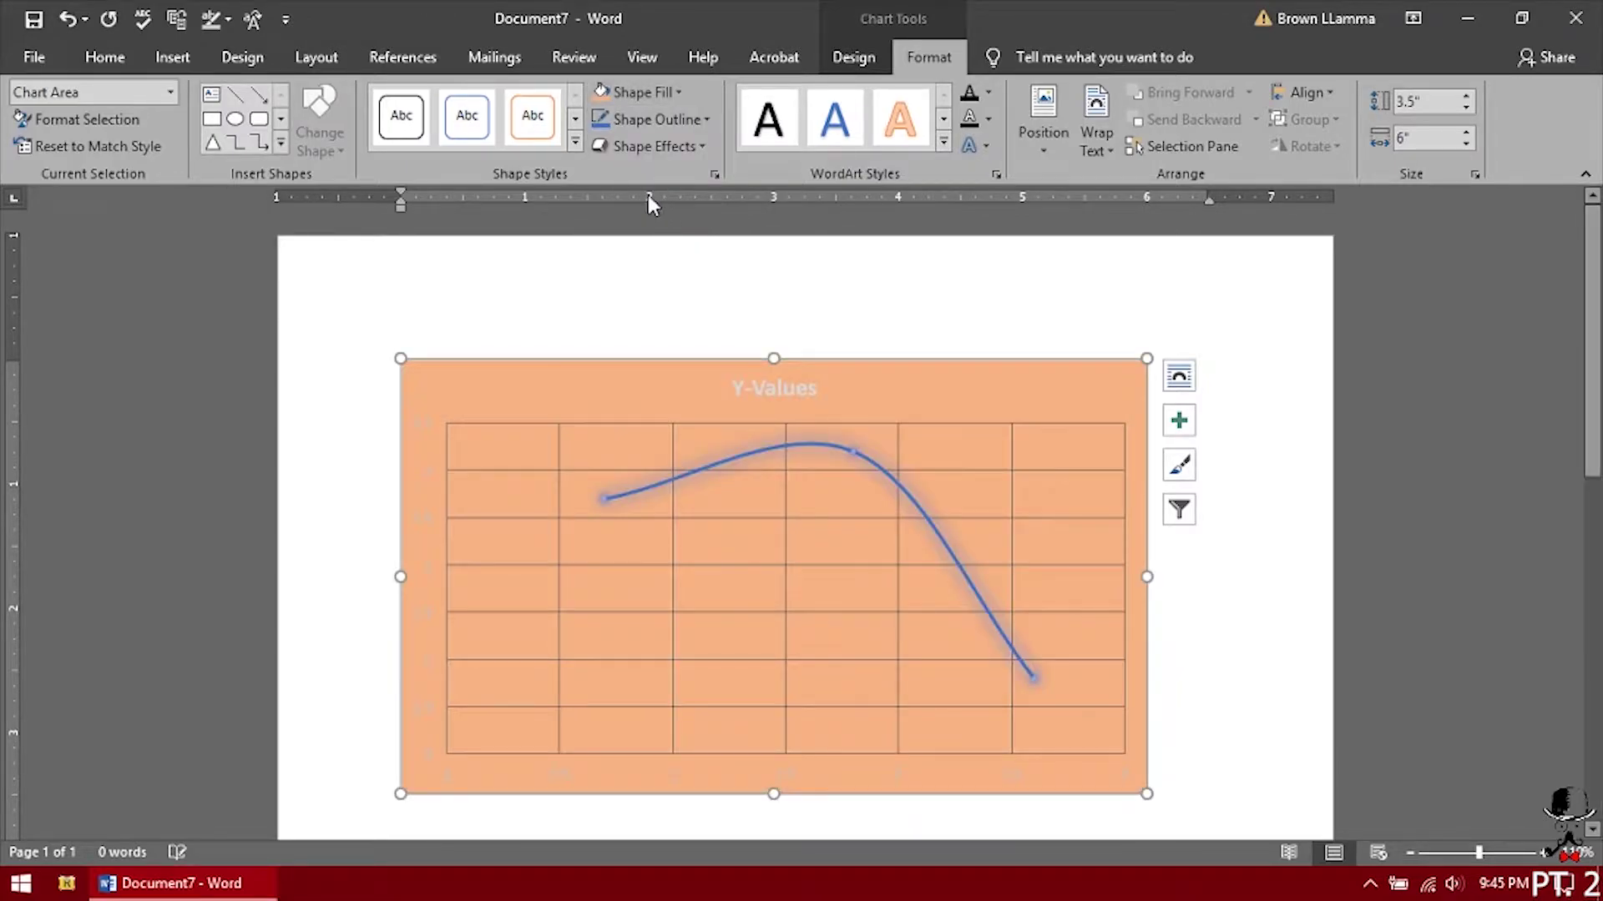
Step: Apply the black WordArt style with a blue shadow to the chart text, and position the chart at the page's top left with text wrapping
click(943, 142)
click(835, 250)
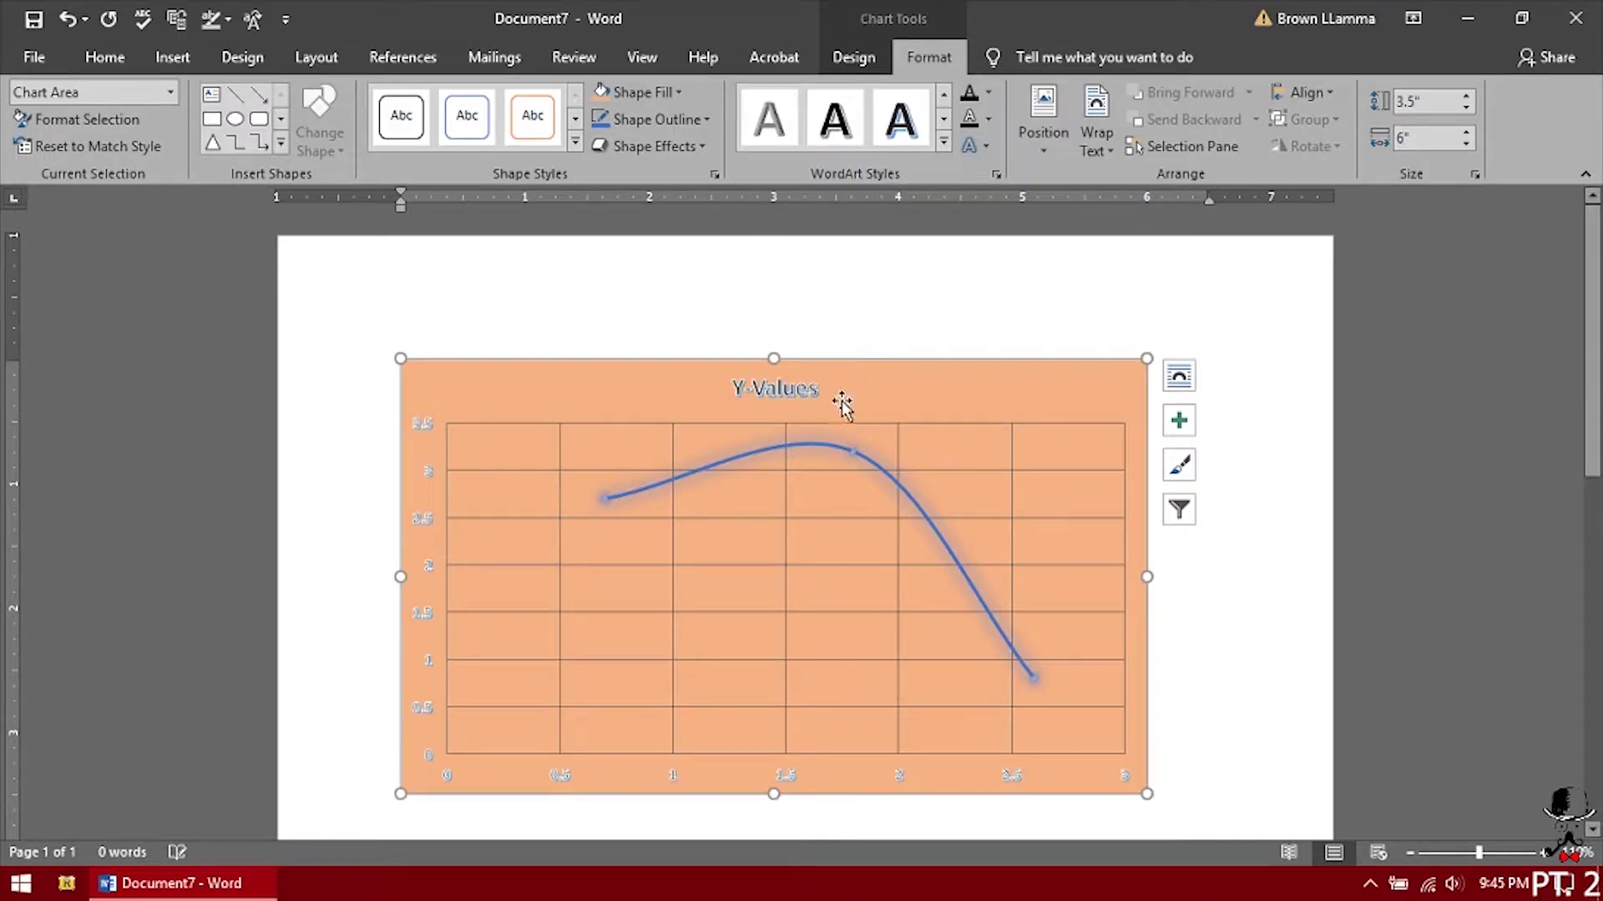
click(1048, 152)
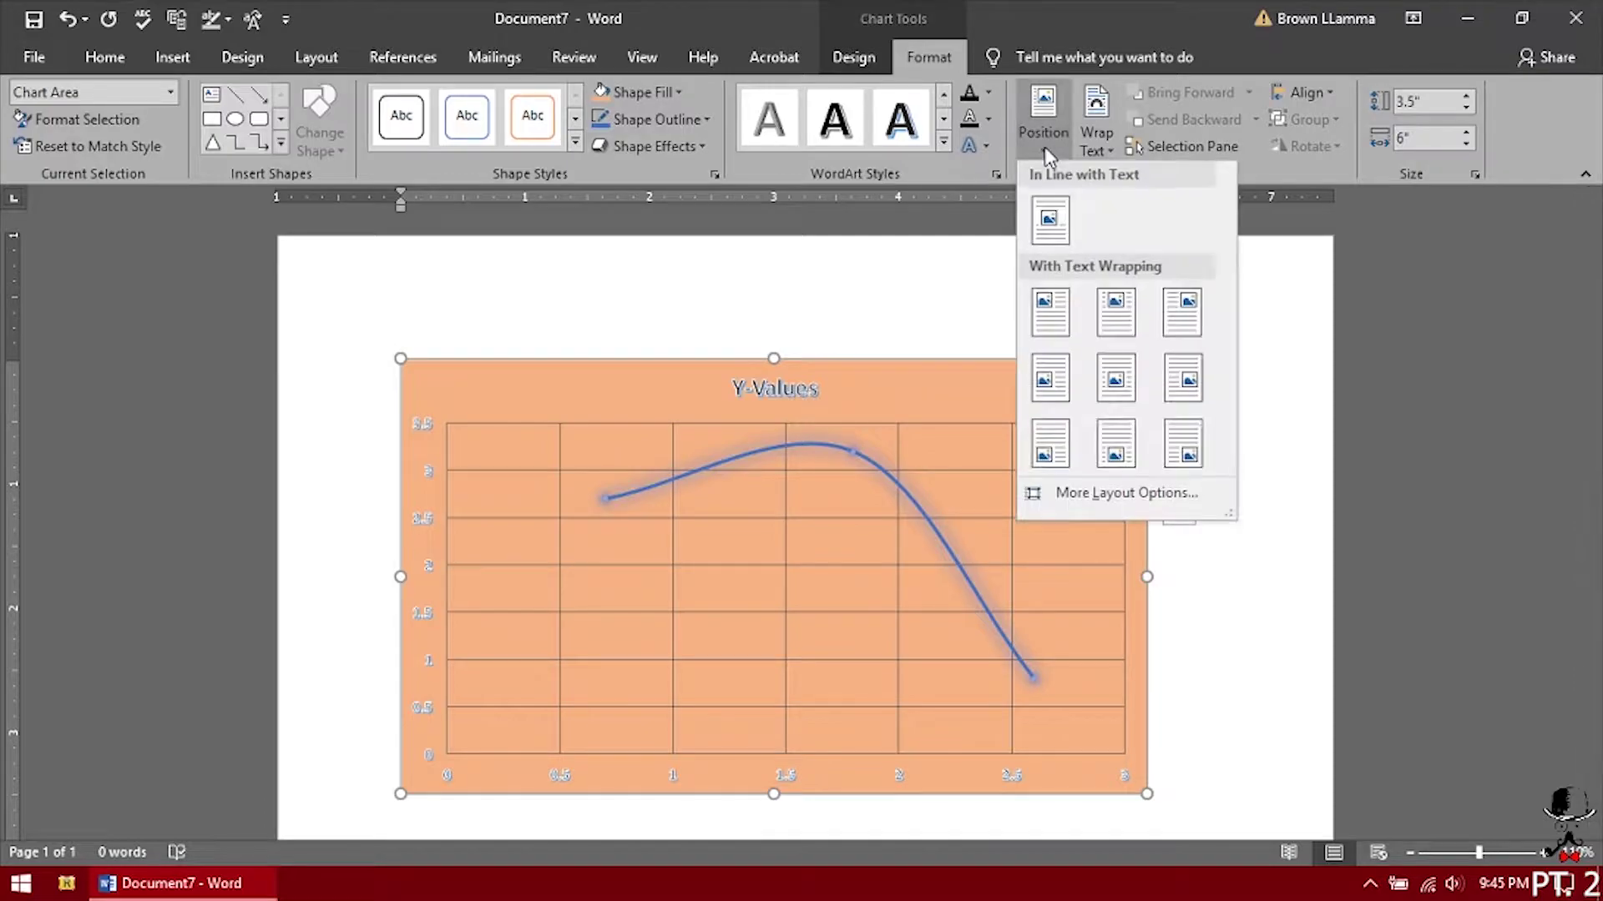
click(1050, 312)
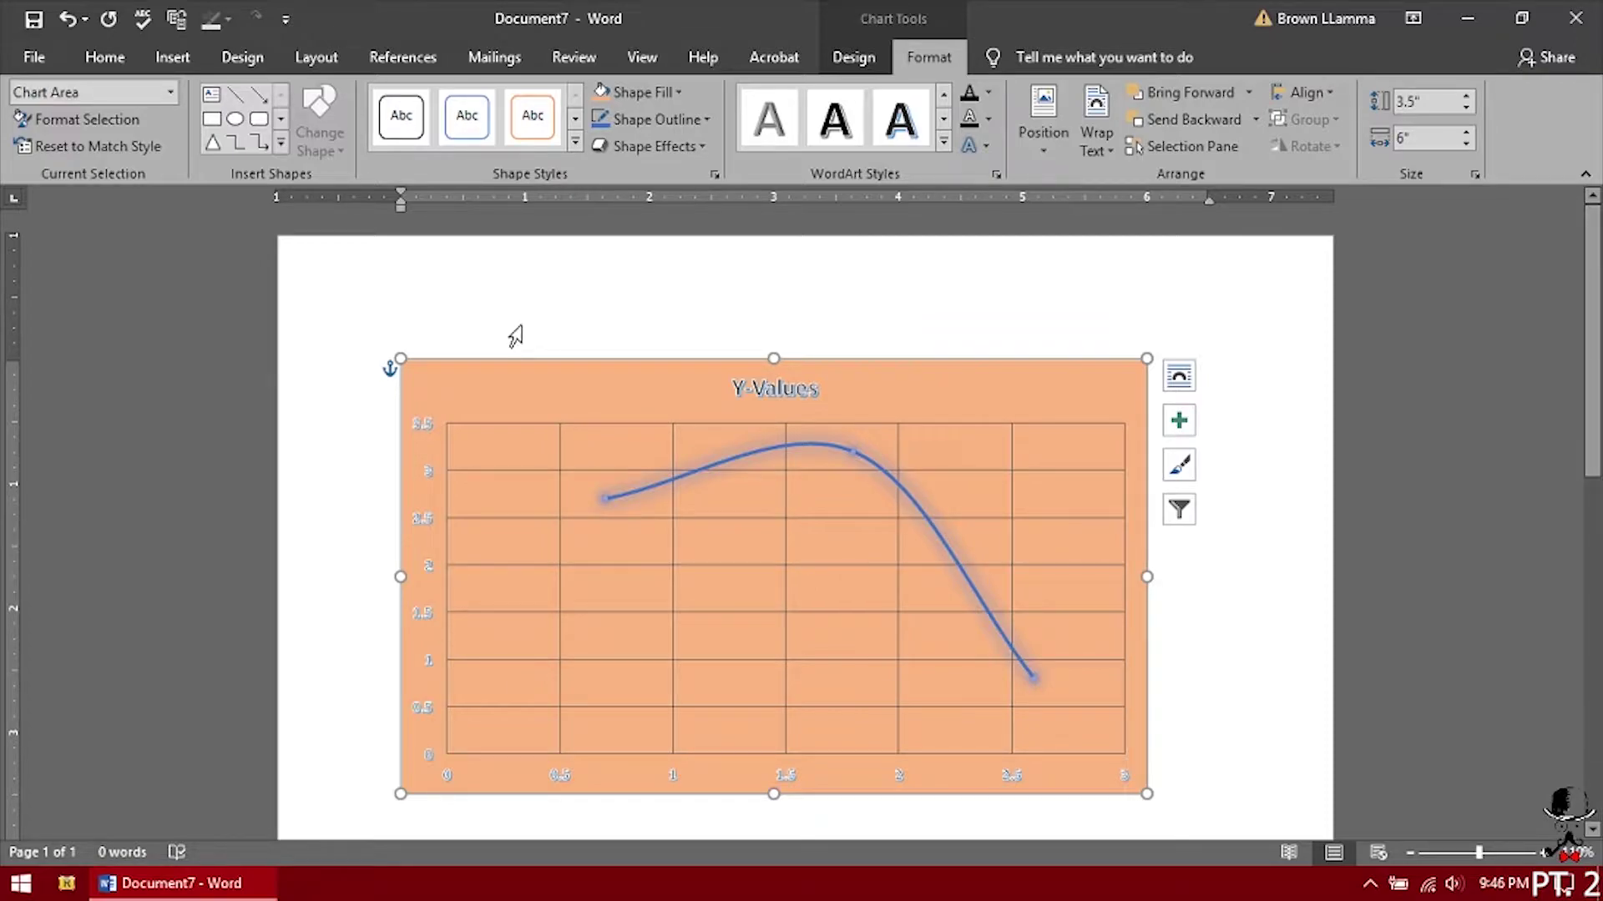
click(1102, 148)
click(1096, 152)
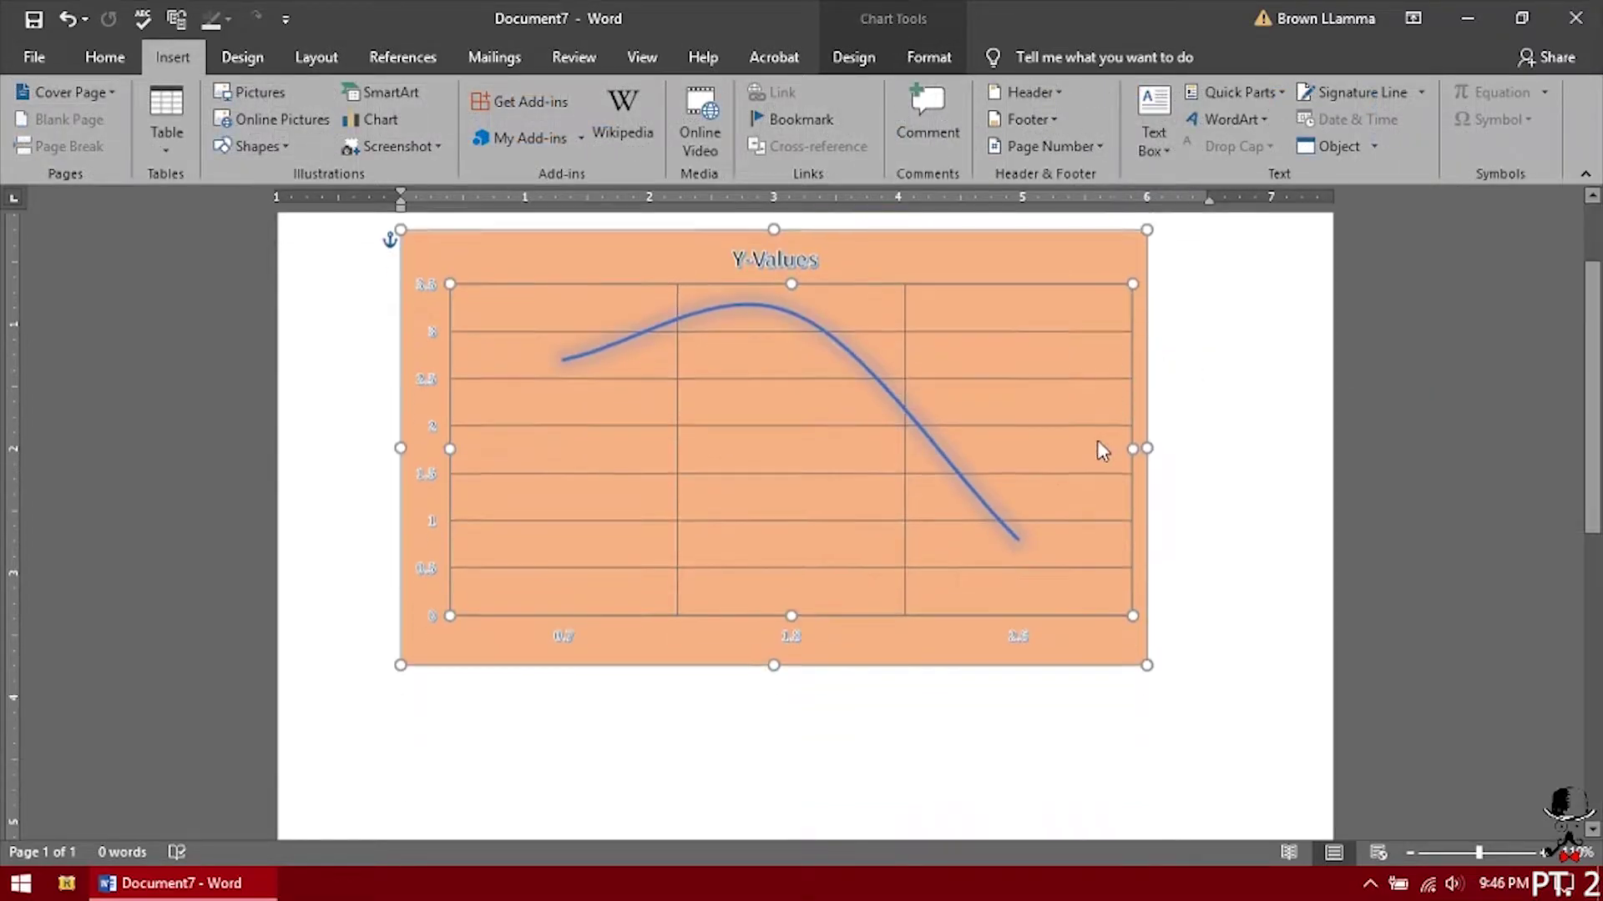
Step: Move the chart about 1.4 inches down the page and about 0.3 inch to the right
scroll(843, 336, down, 1)
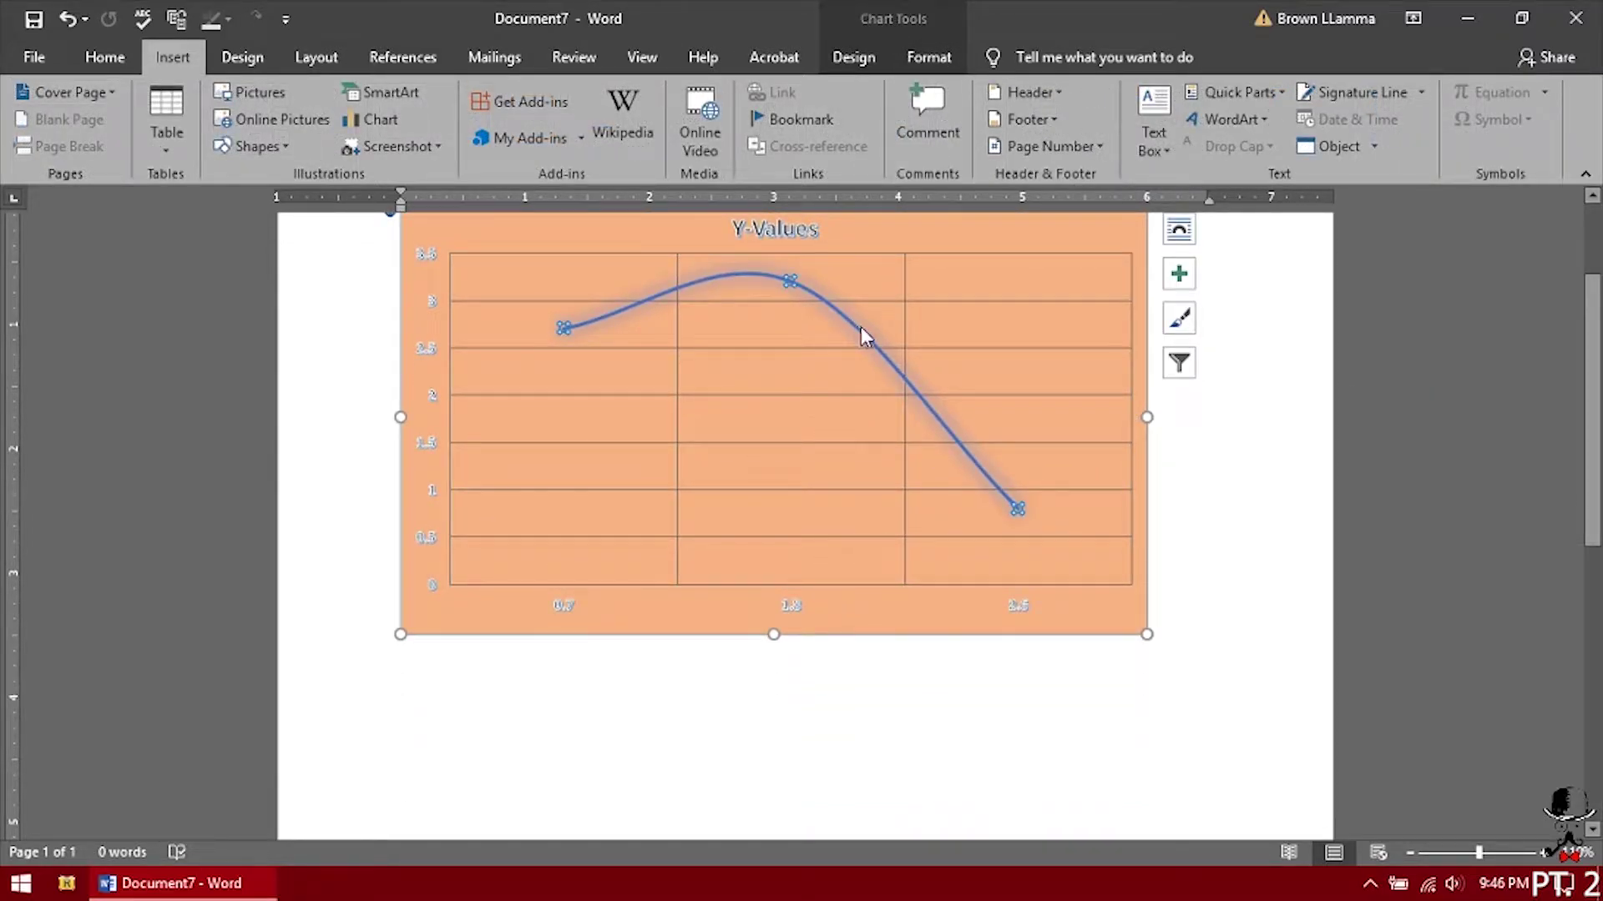
click(862, 336)
drag(501, 476, 560, 527)
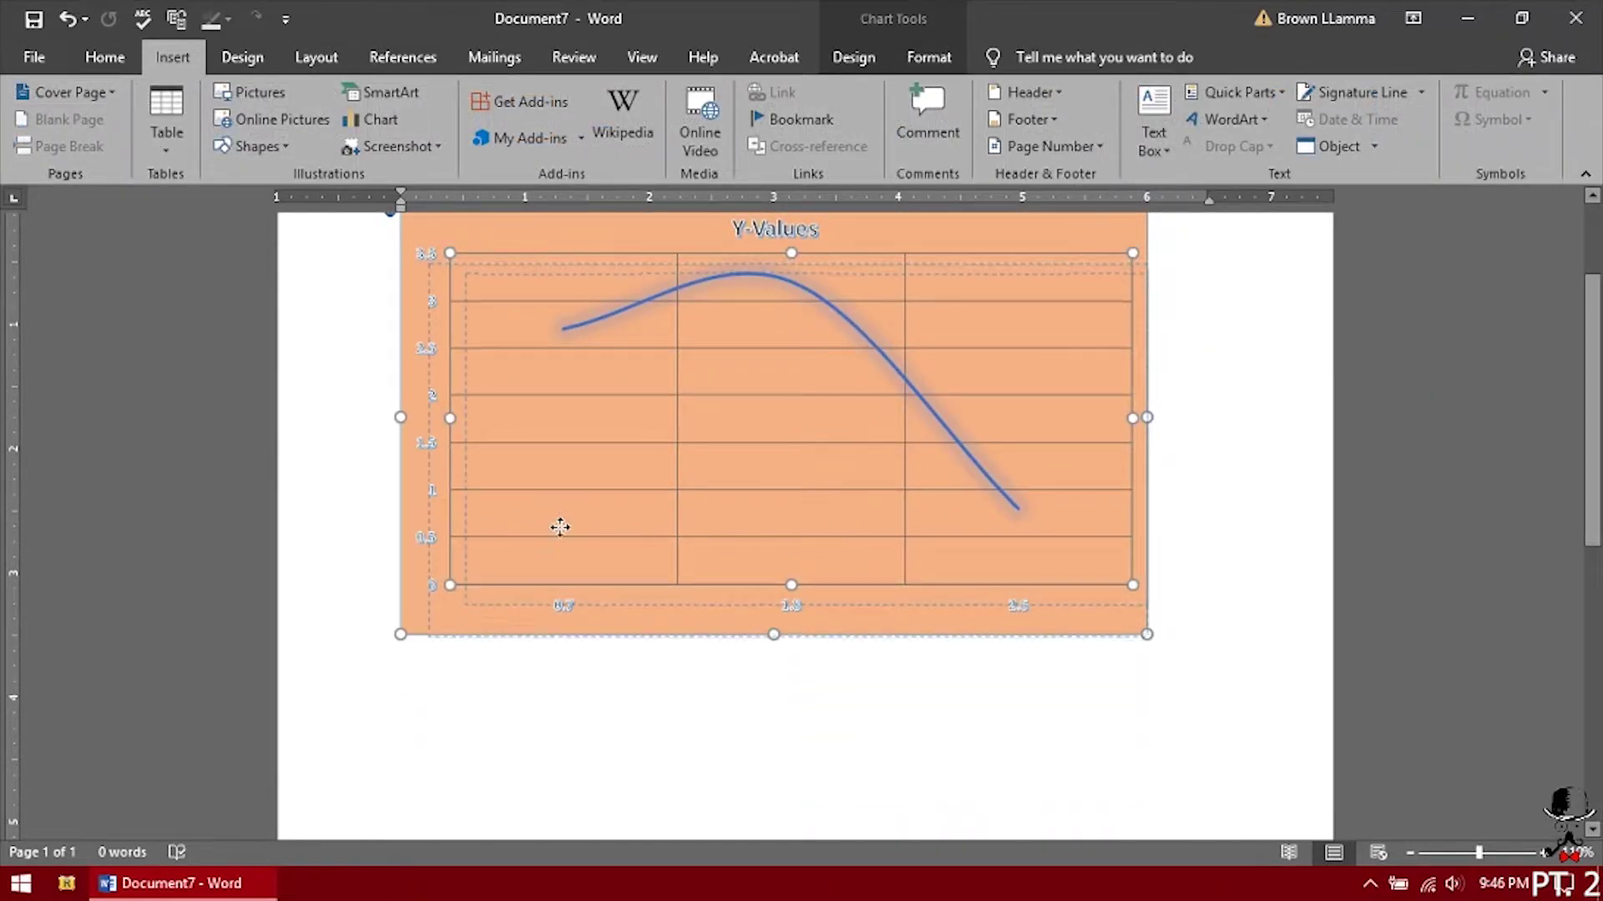
drag(430, 628, 465, 803)
scroll(704, 372, up, 2)
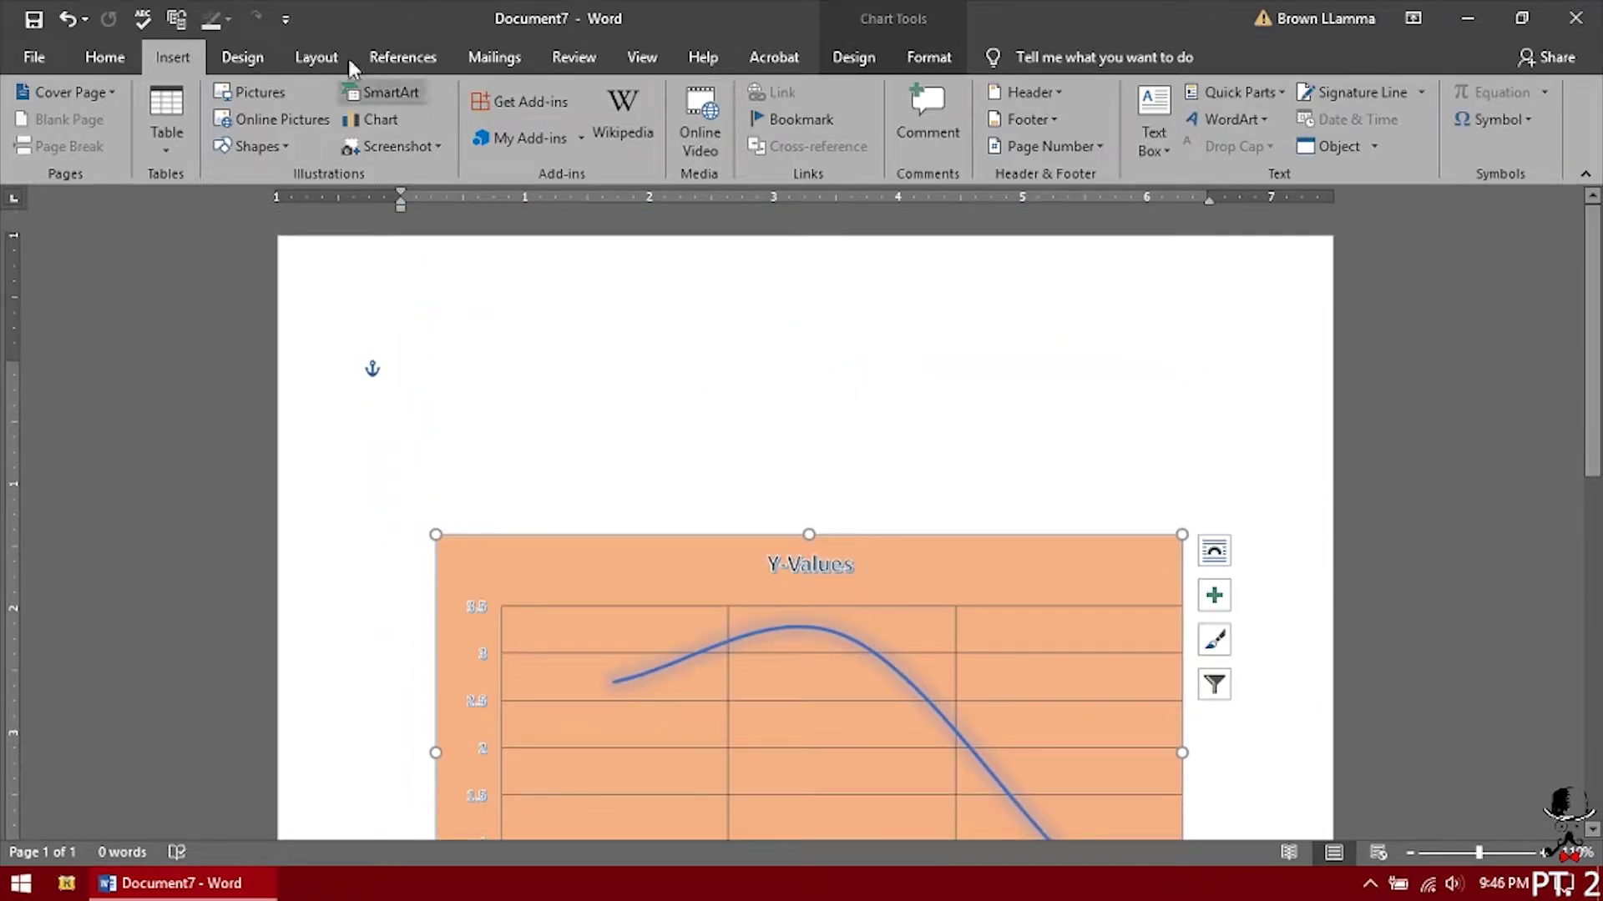
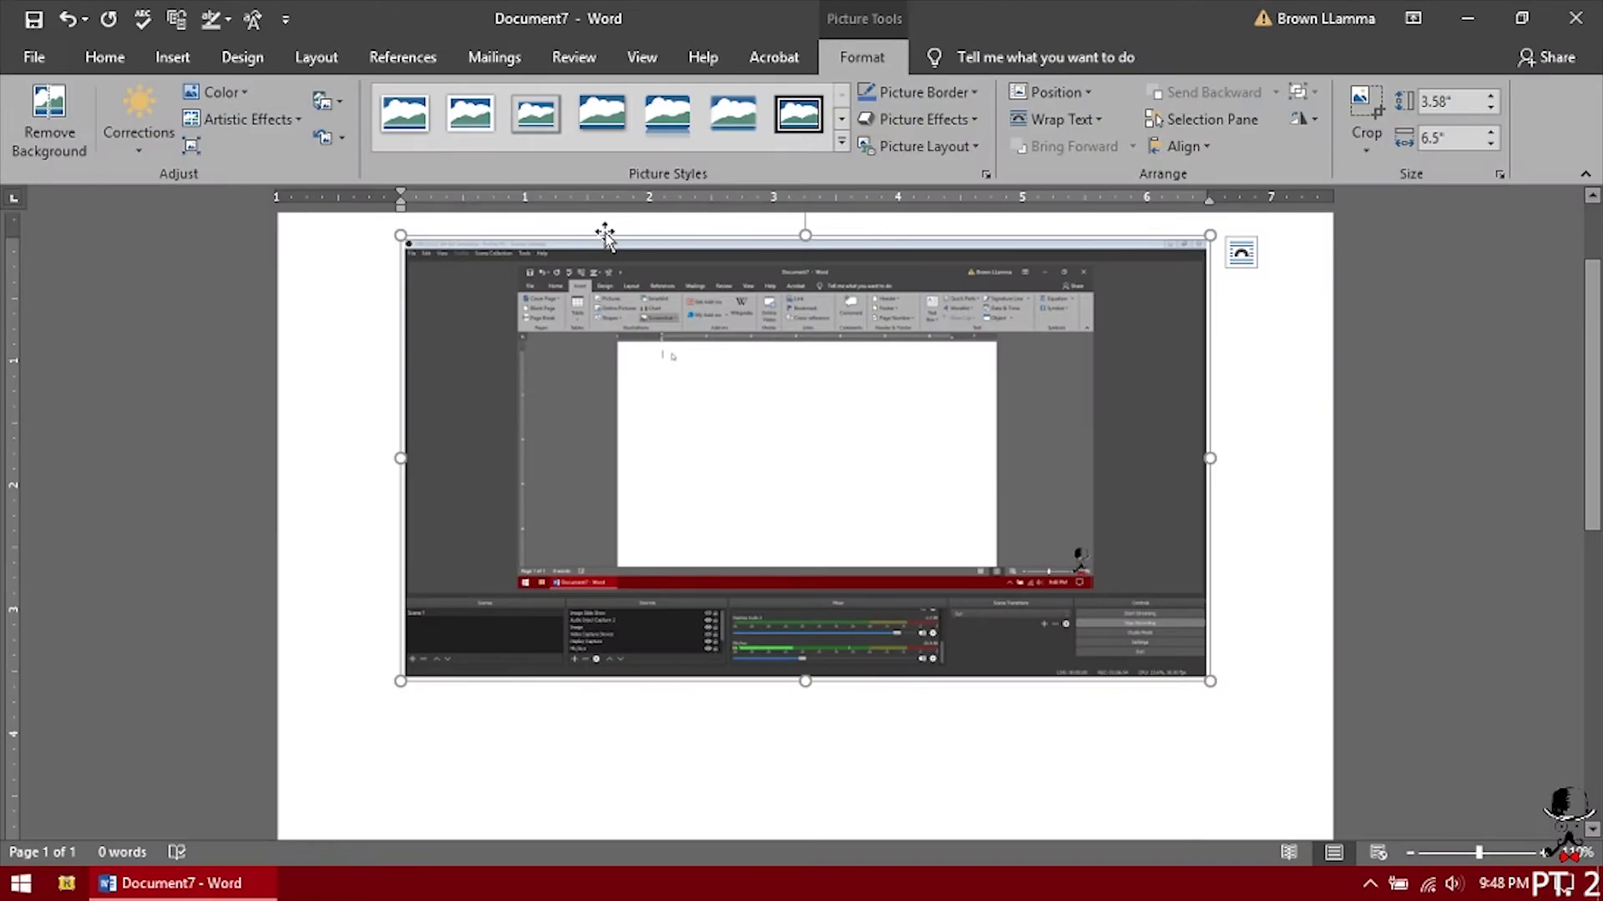
Step: Delete the screenshot picture from the document, and view the sources offered for inserting an online video
key(Delete)
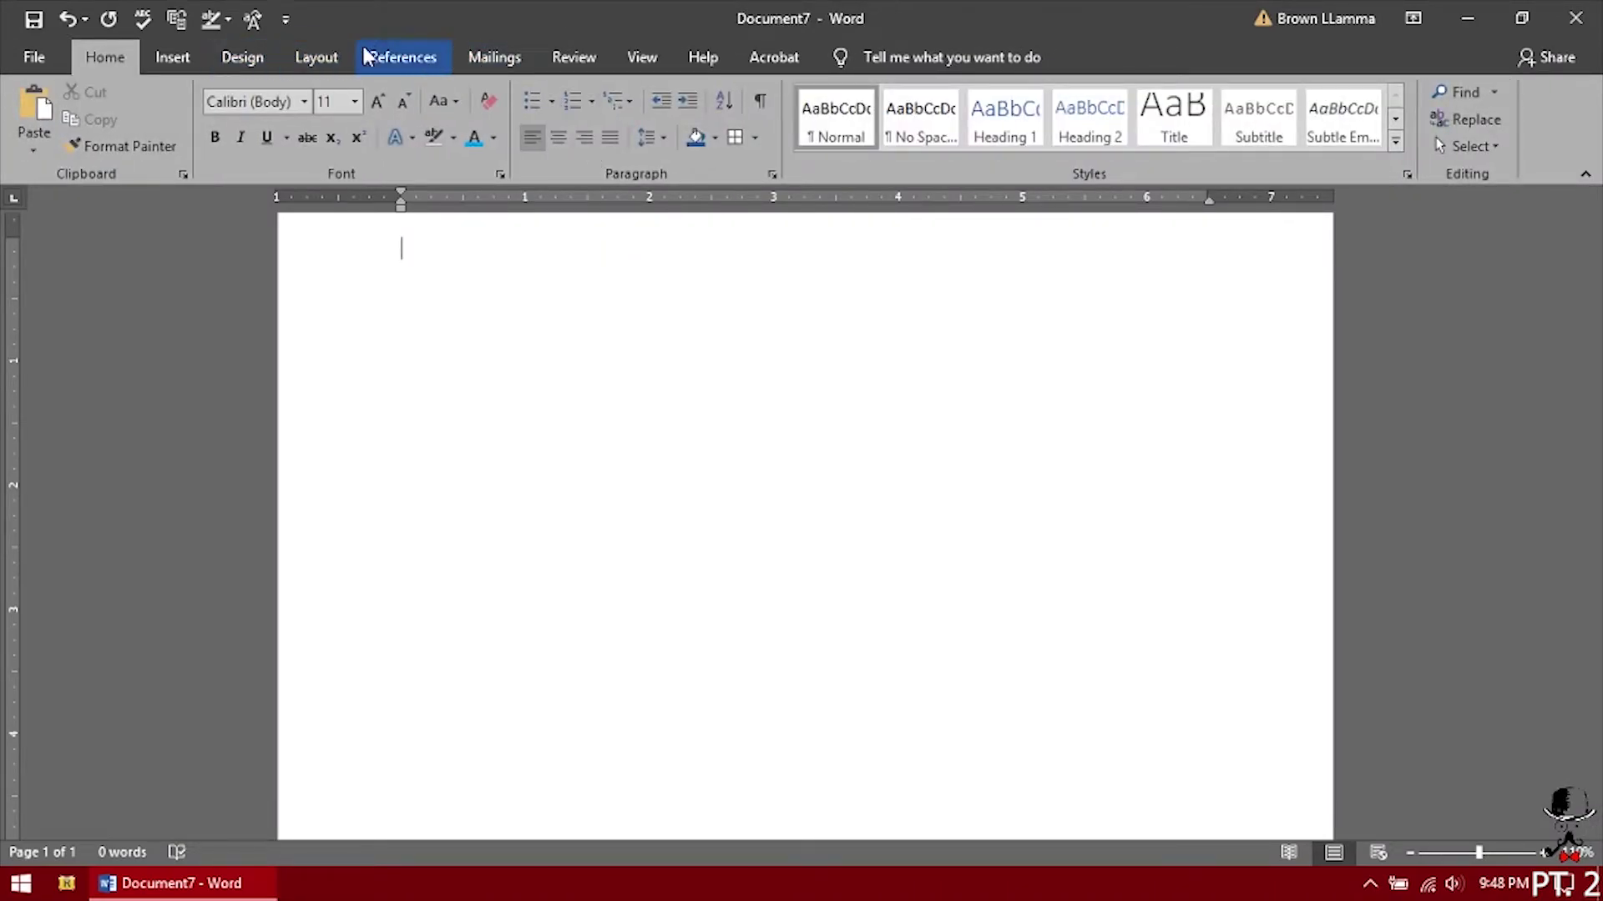
click(177, 57)
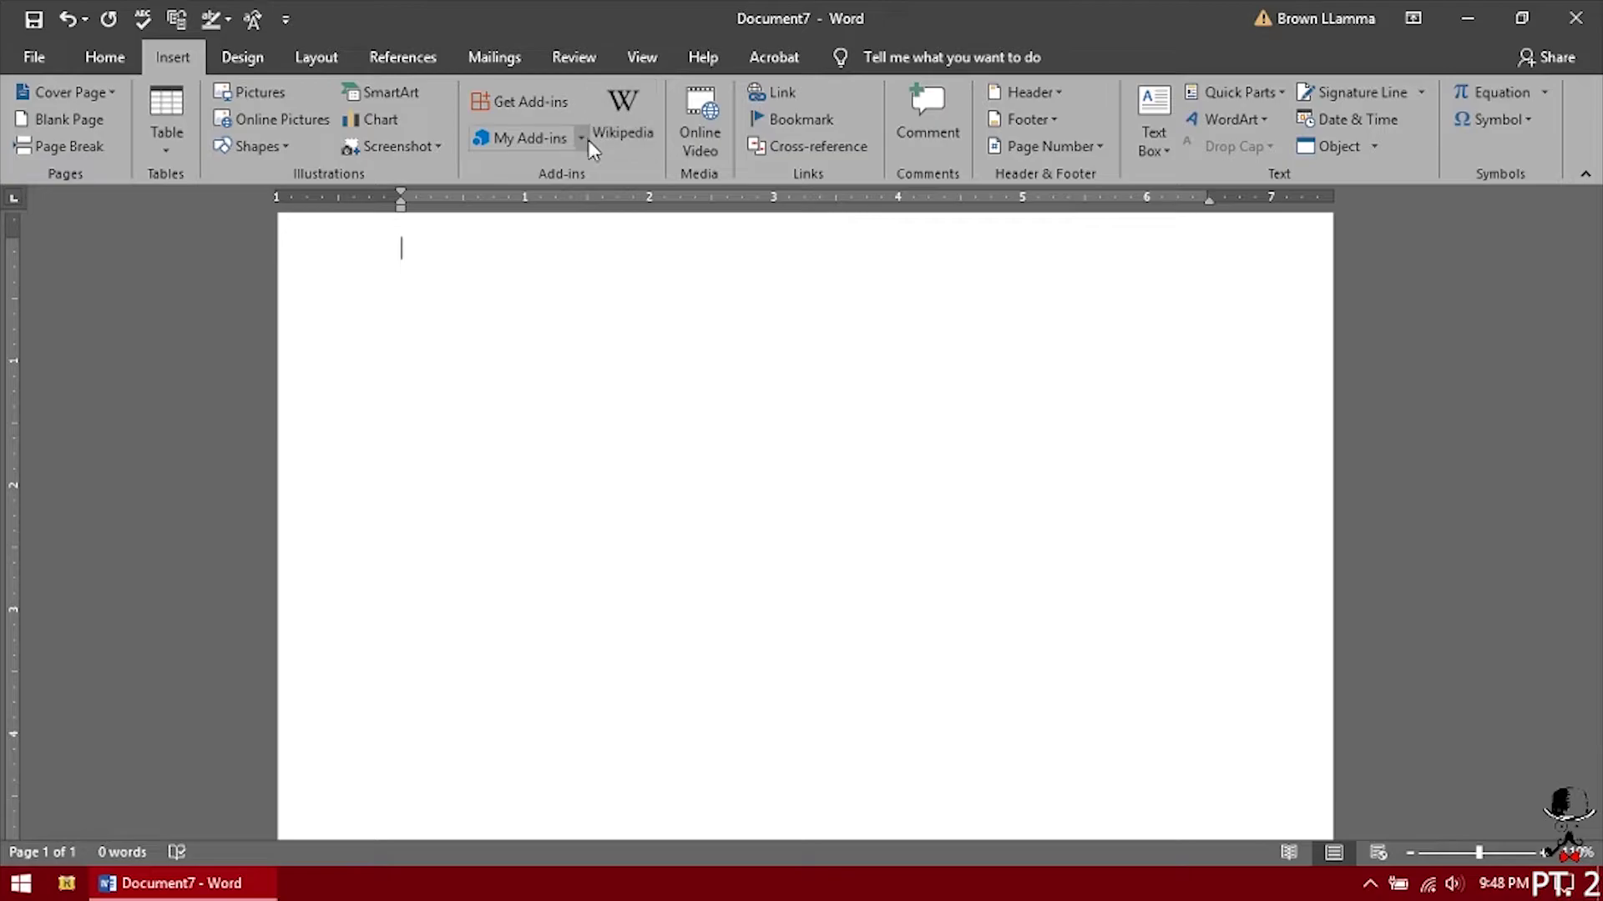
click(704, 125)
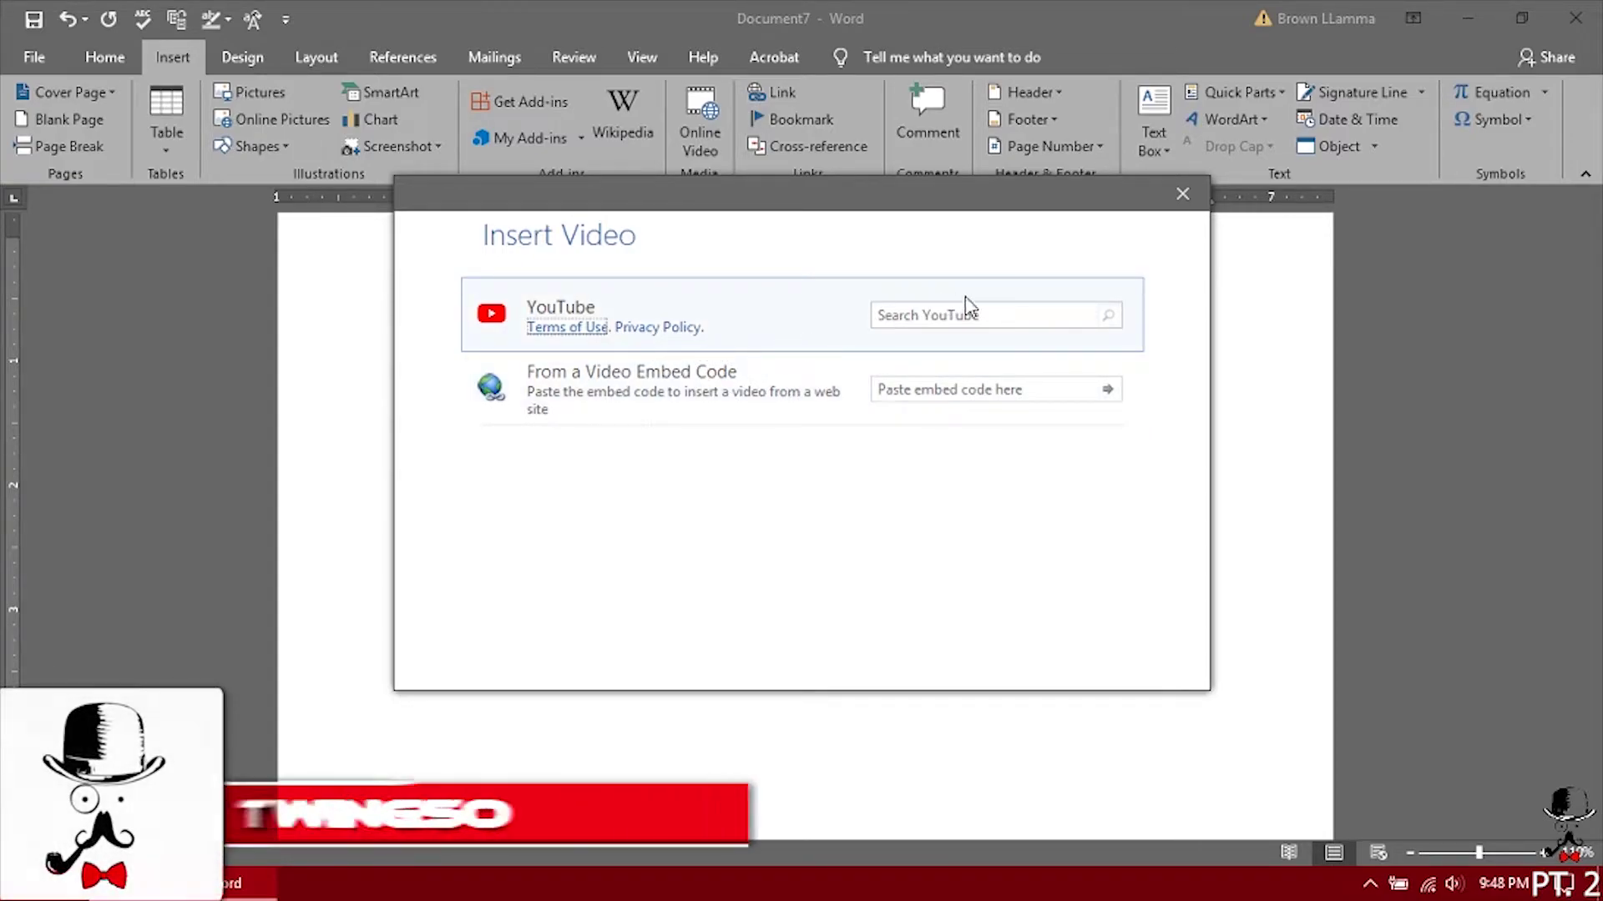
click(1178, 187)
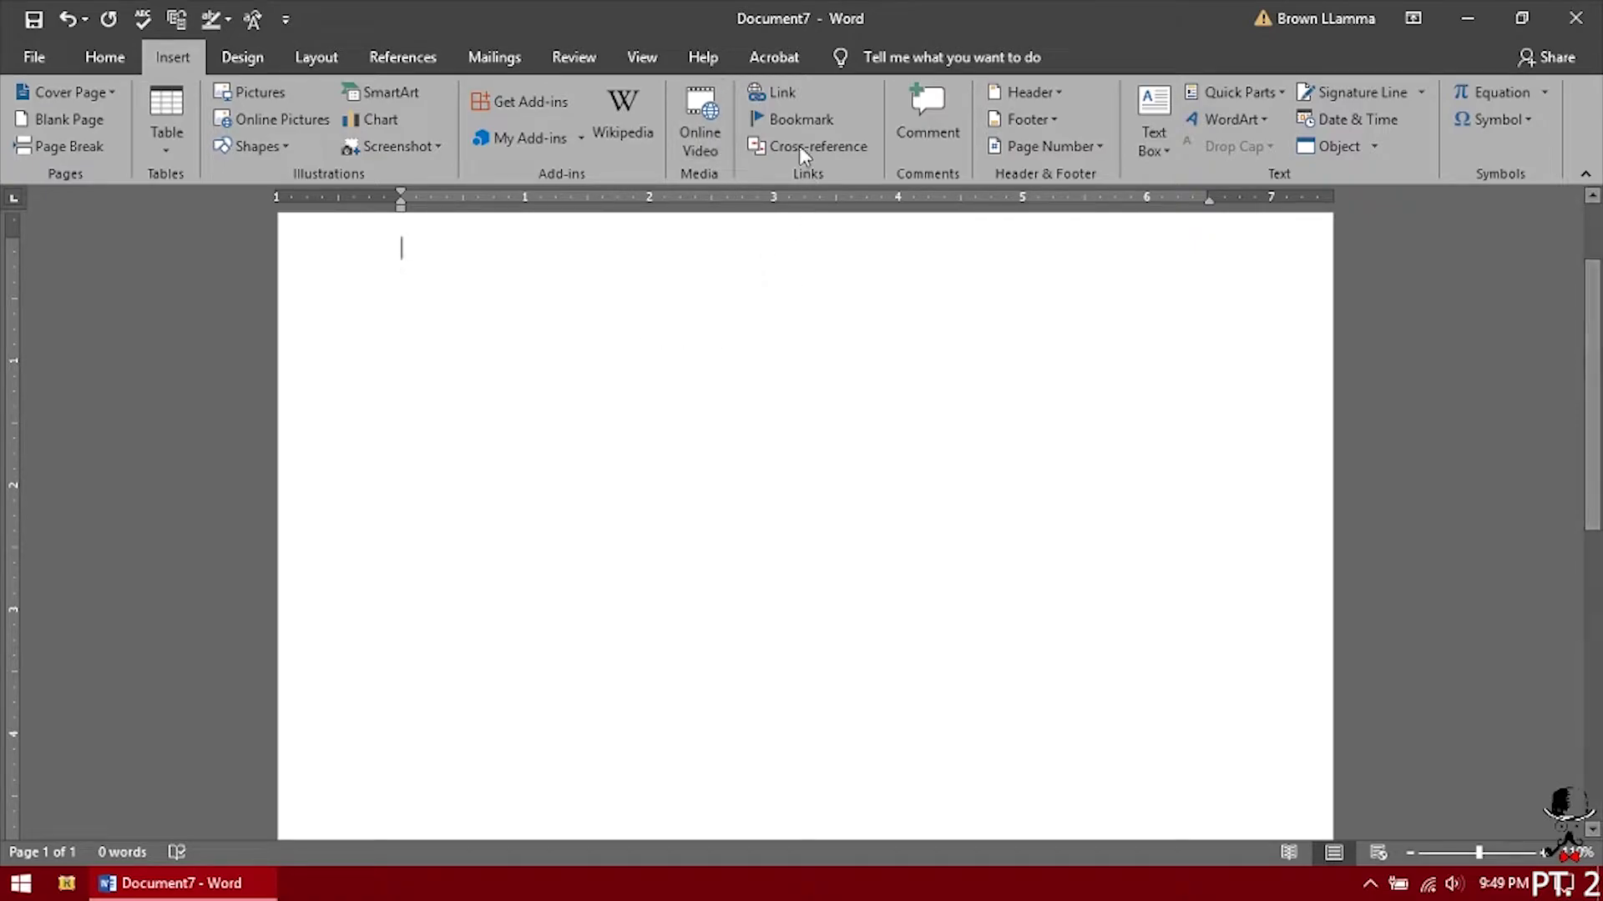
Step: Start a hyperlink to an existing file or web page with the display text "This Goes to Google"
click(778, 90)
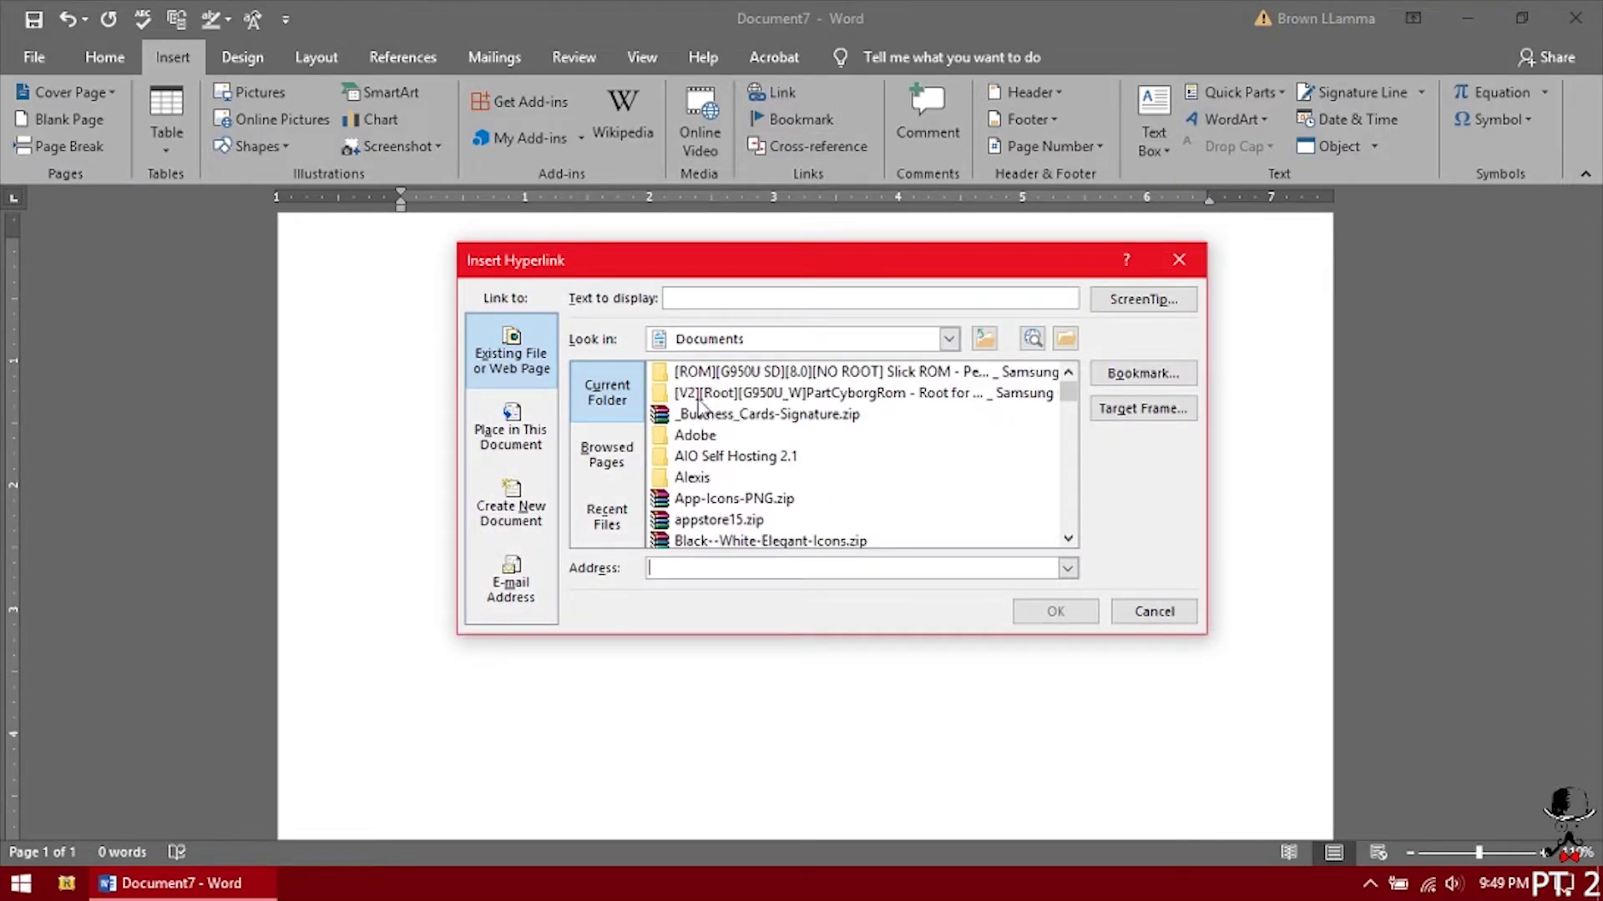
click(1179, 259)
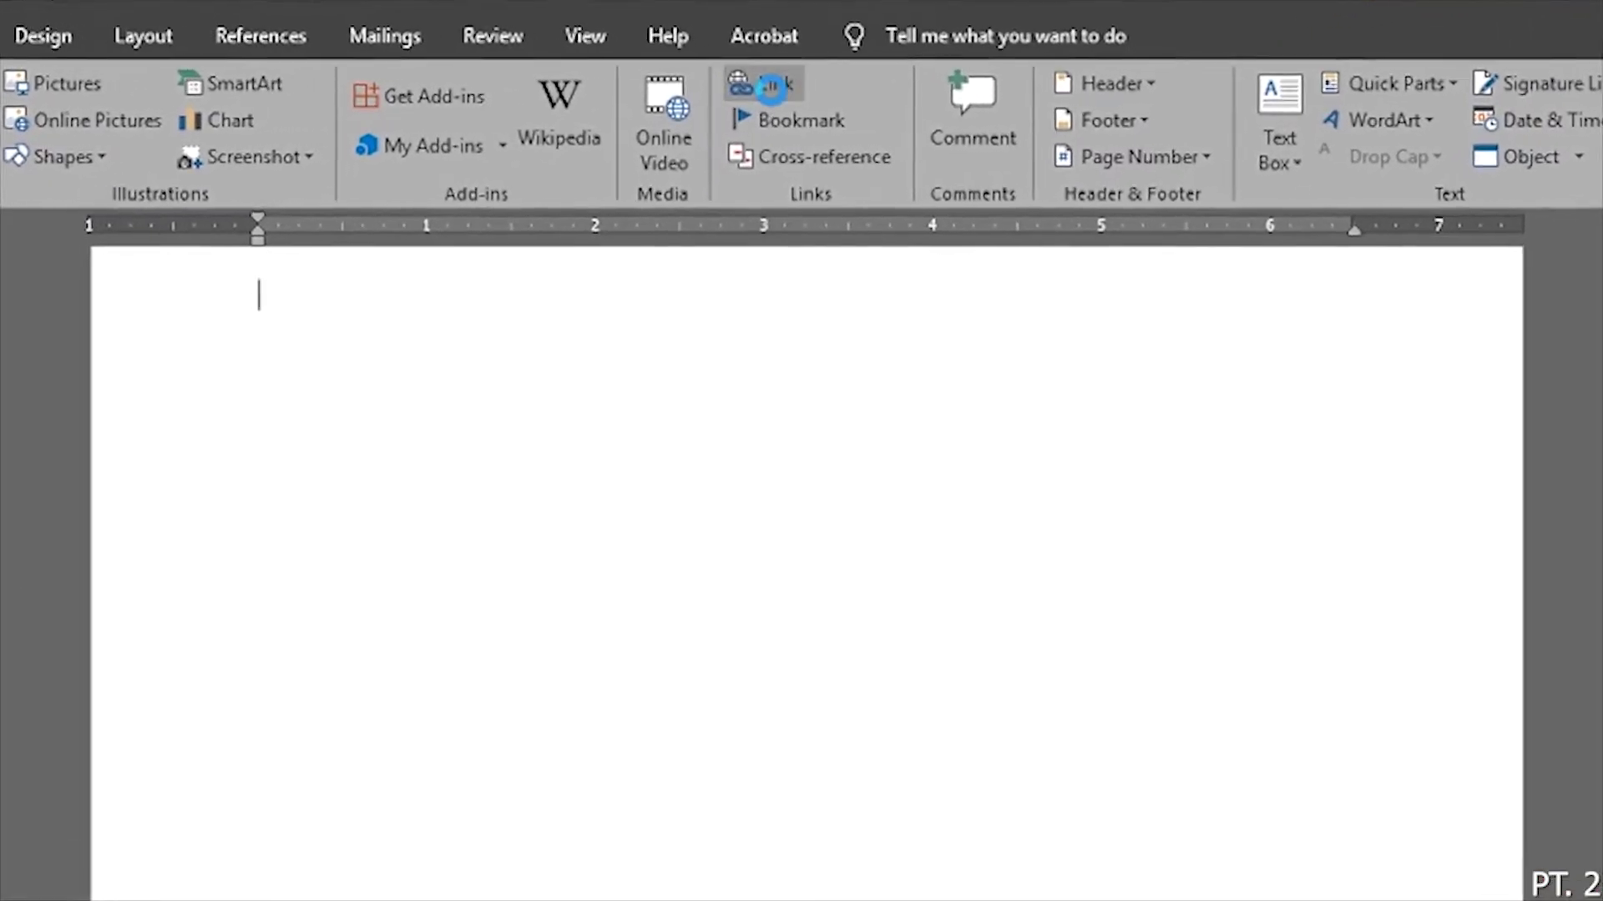
click(778, 90)
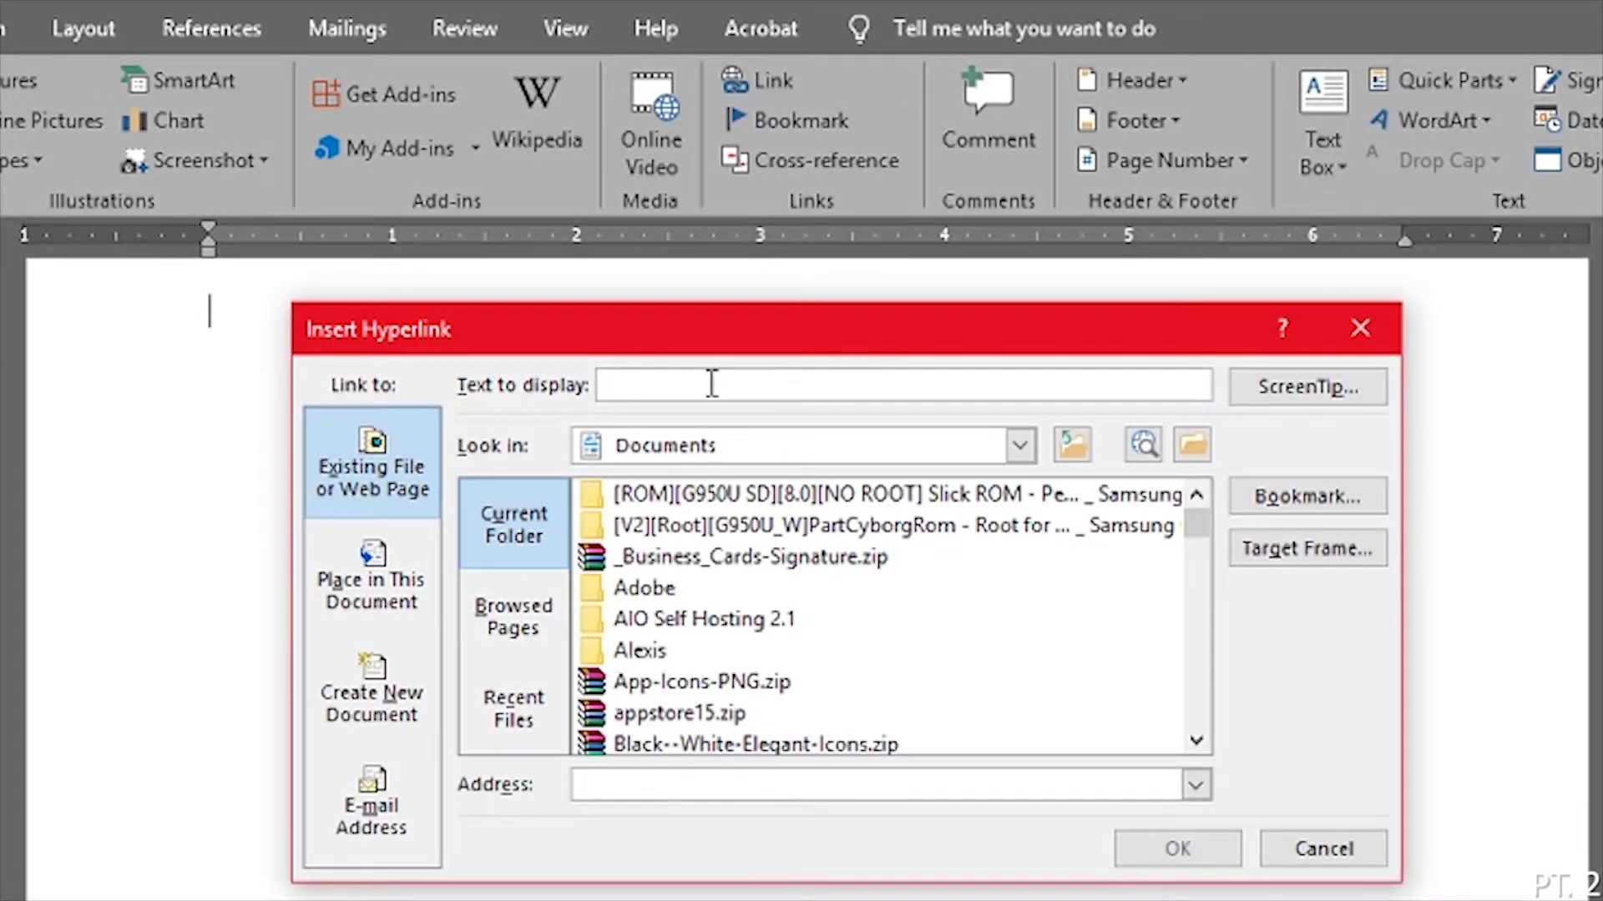
text(Ths)
text(s Goes z)
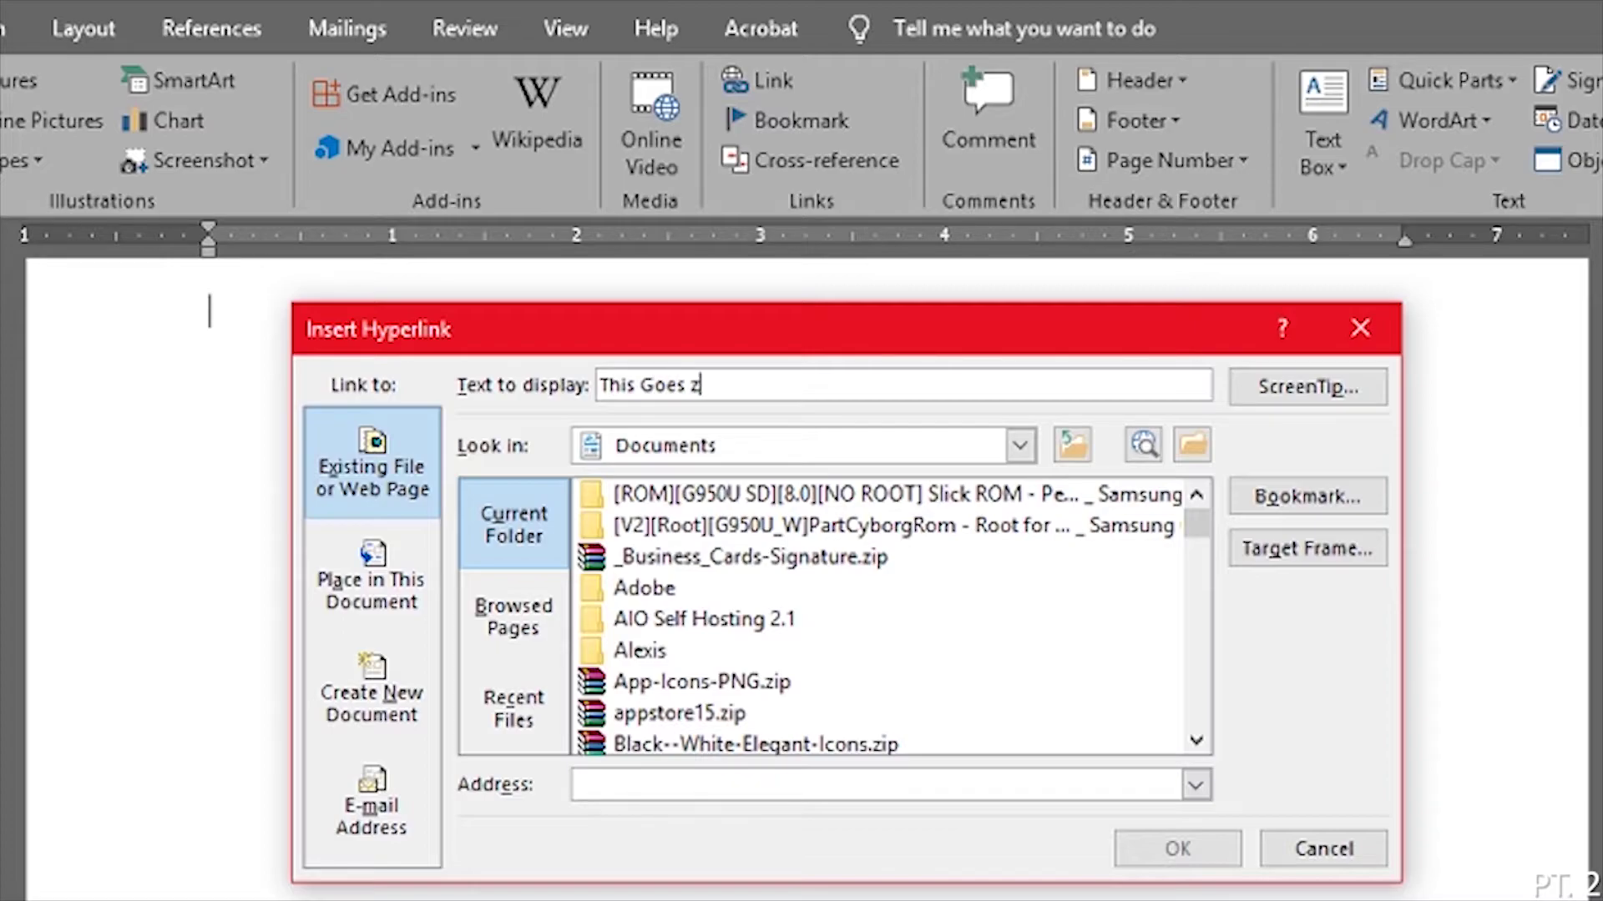
text(to Googles)
click(703, 391)
key(BackSpace)
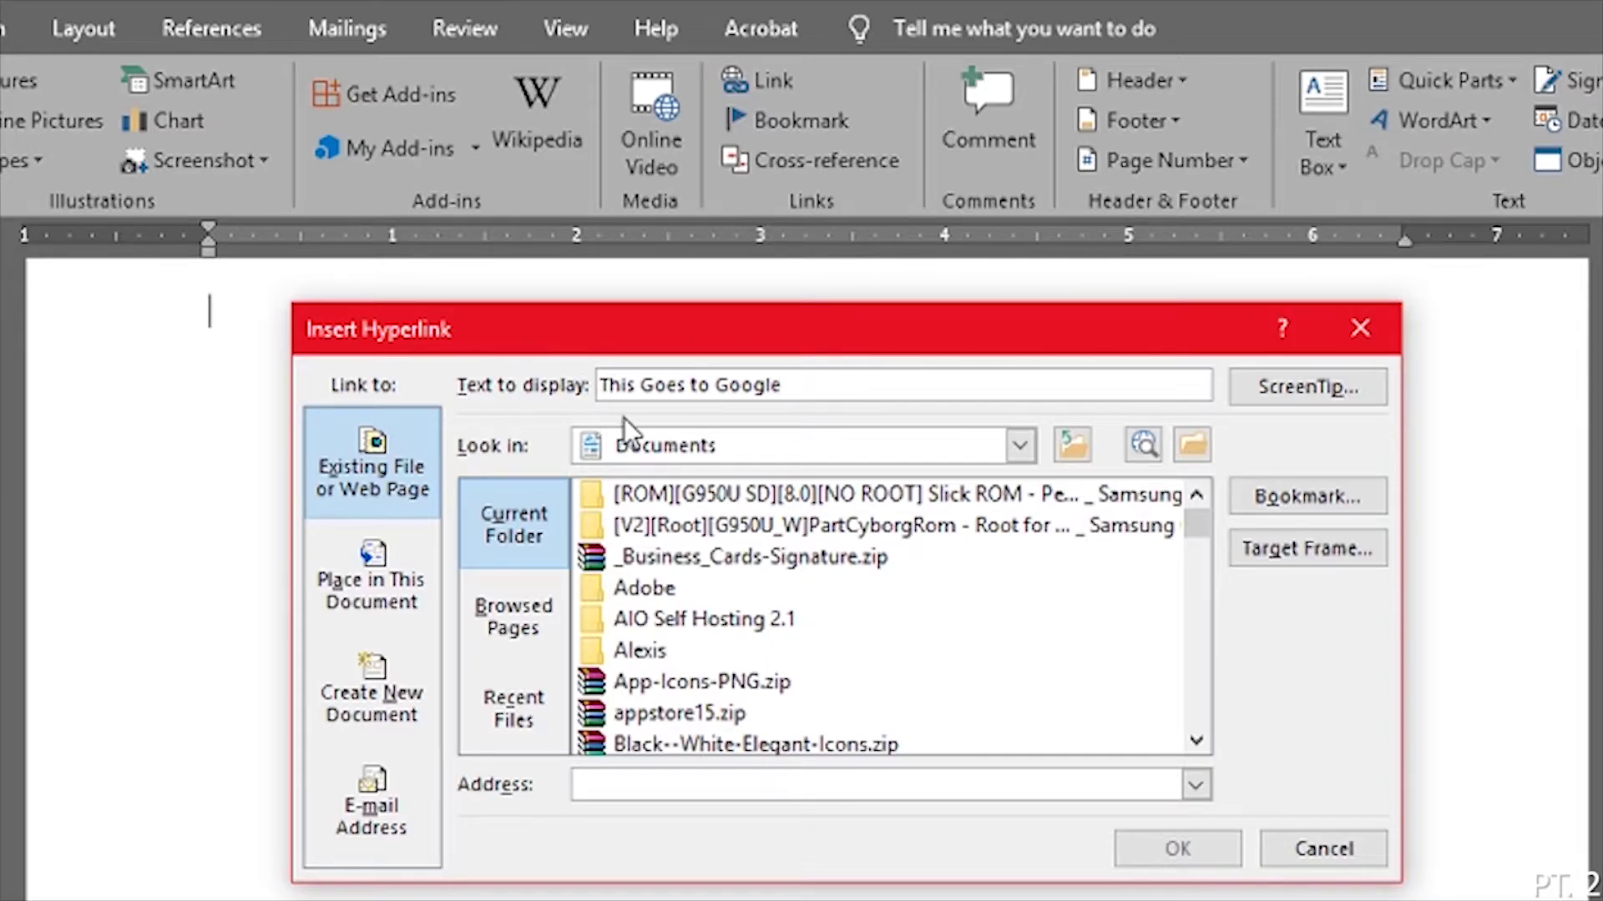
Step: Set the hyperlink's address to google.com and insert the link into the document
drag(829, 384, 590, 384)
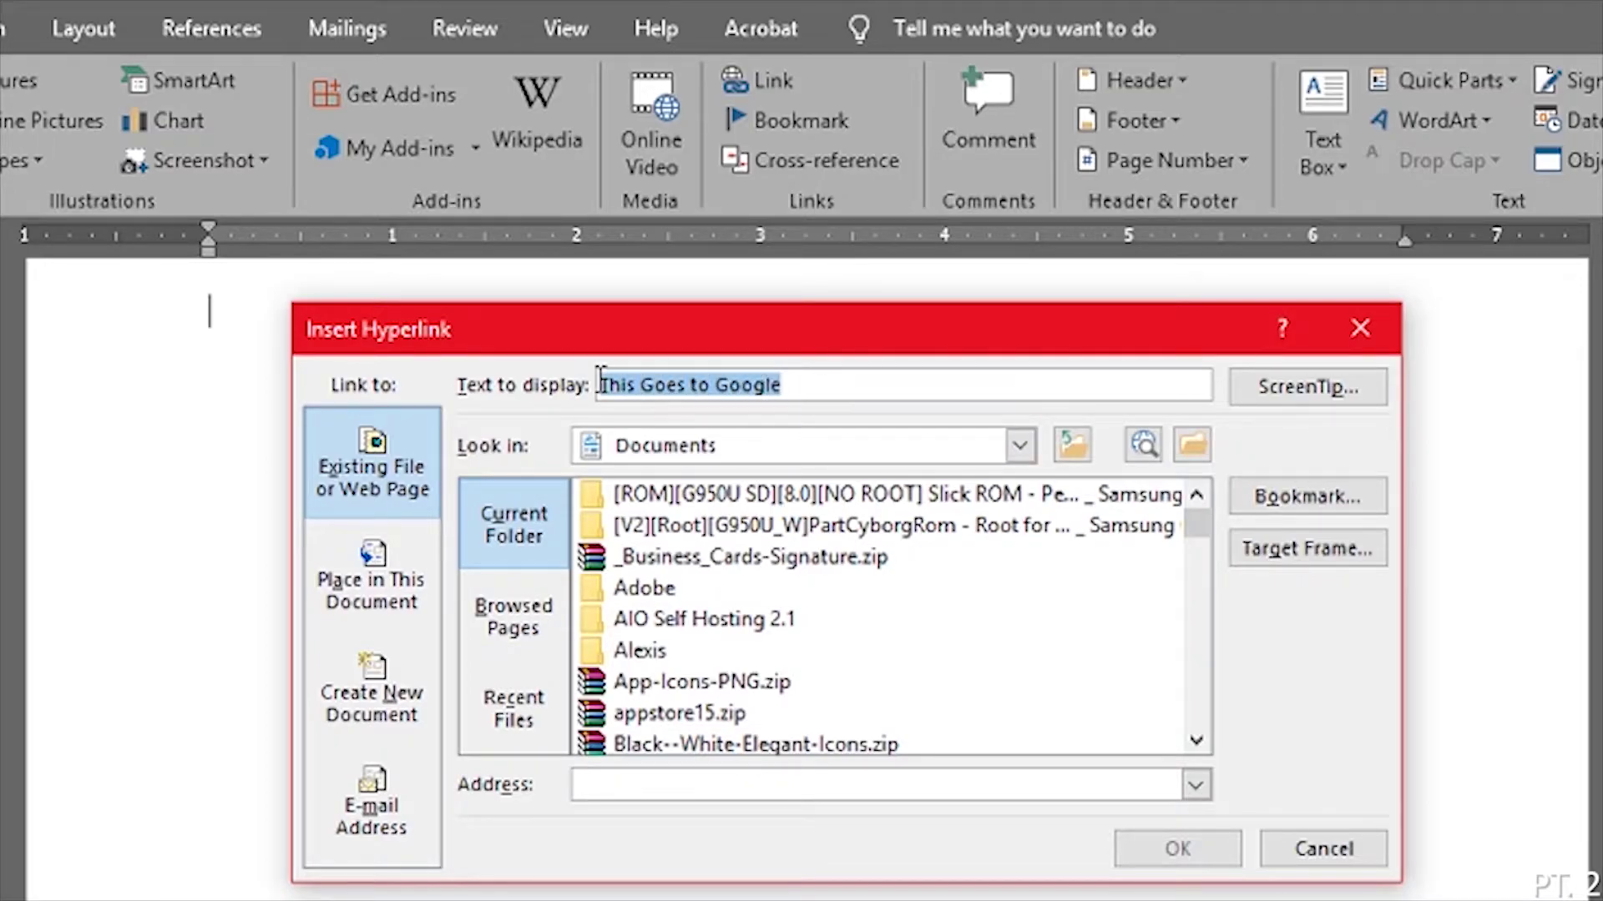
click(715, 789)
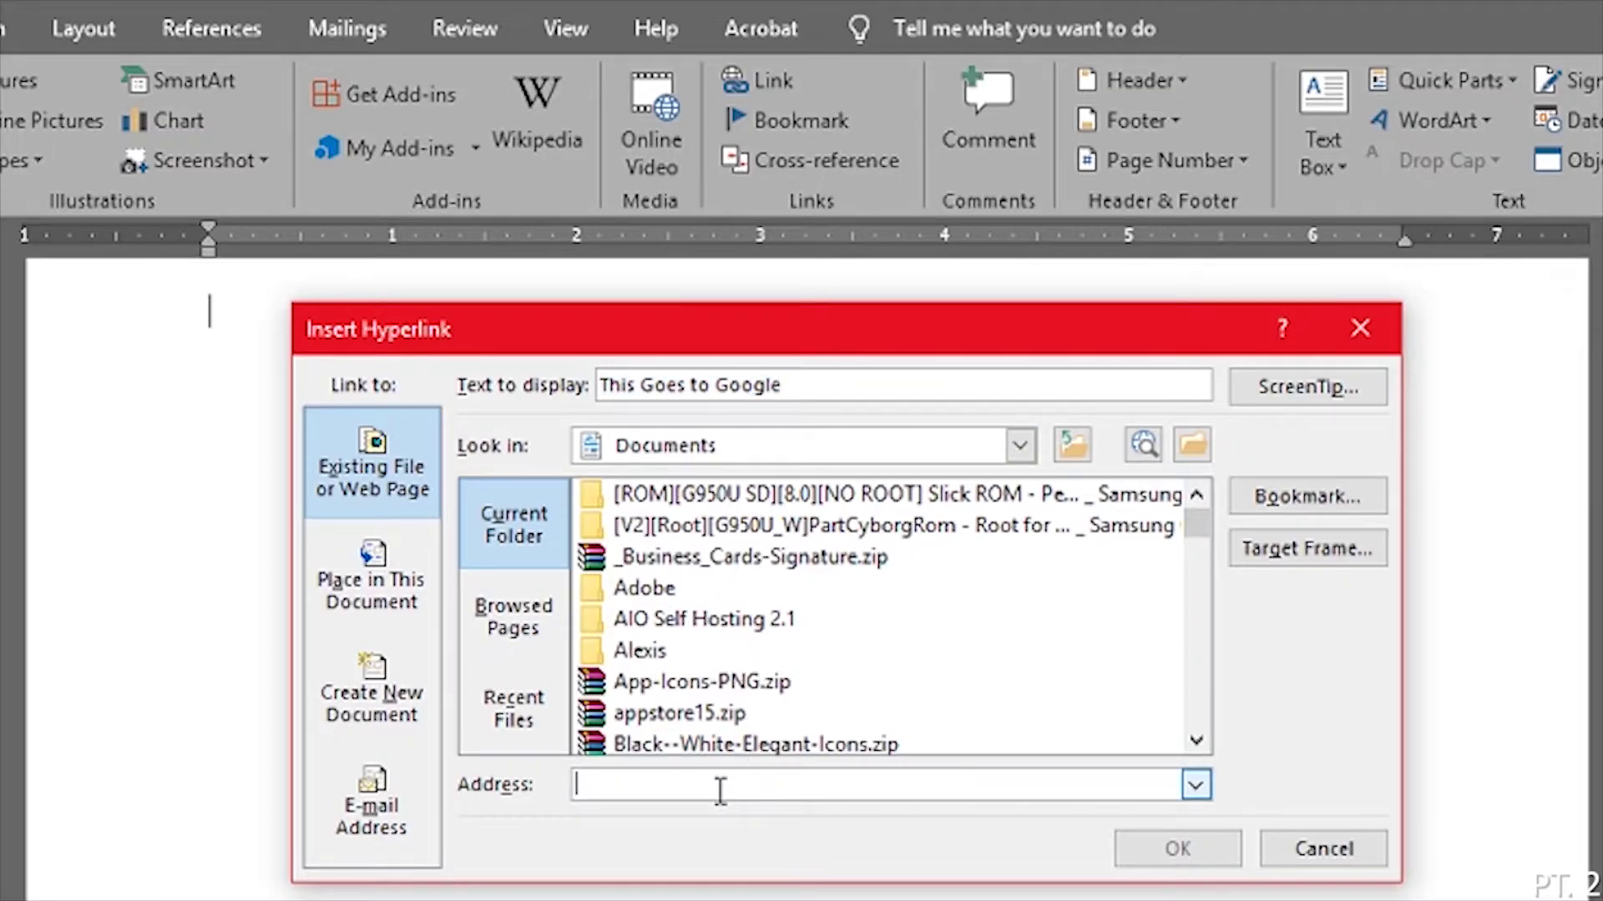
text(goog)
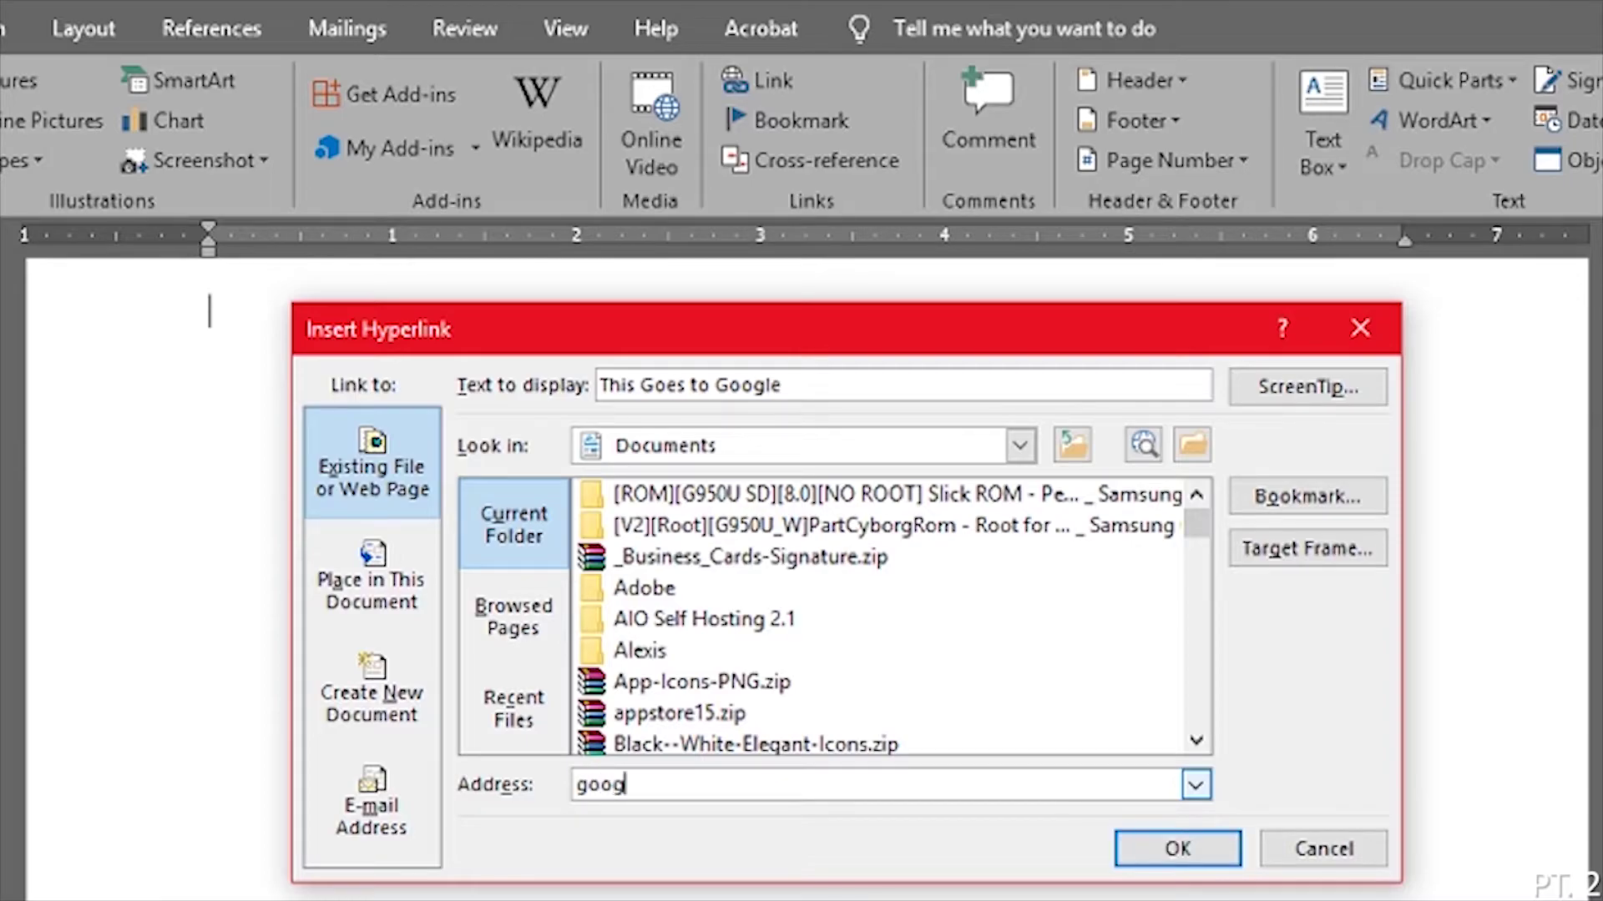
text(le.com)
scroll(776, 589, down, 2)
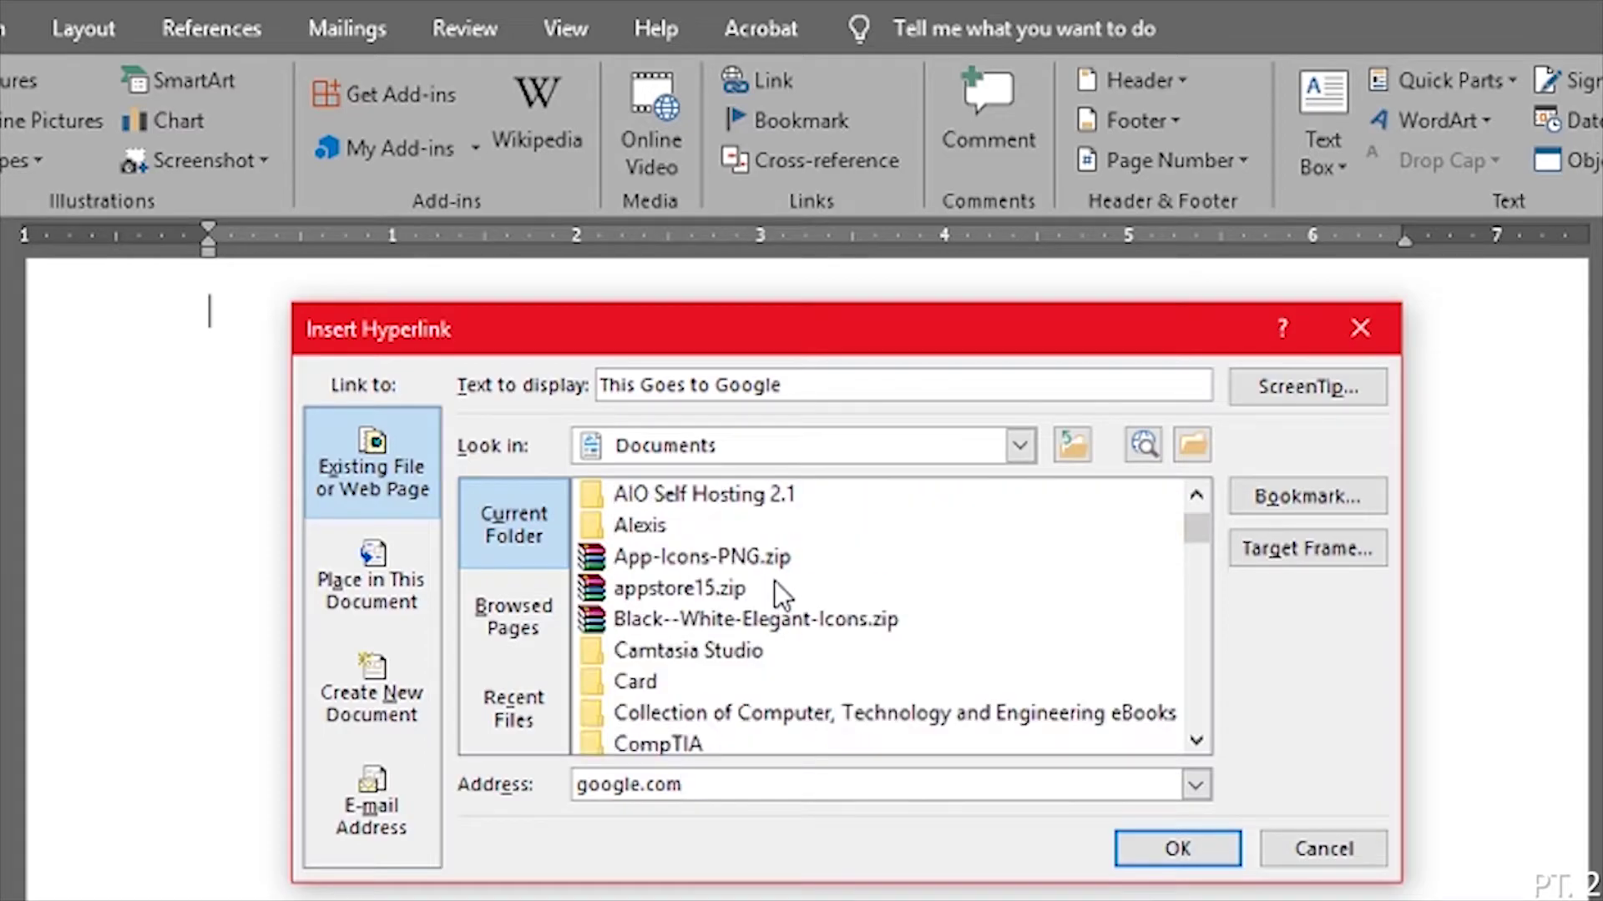
scroll(775, 593, down, 8)
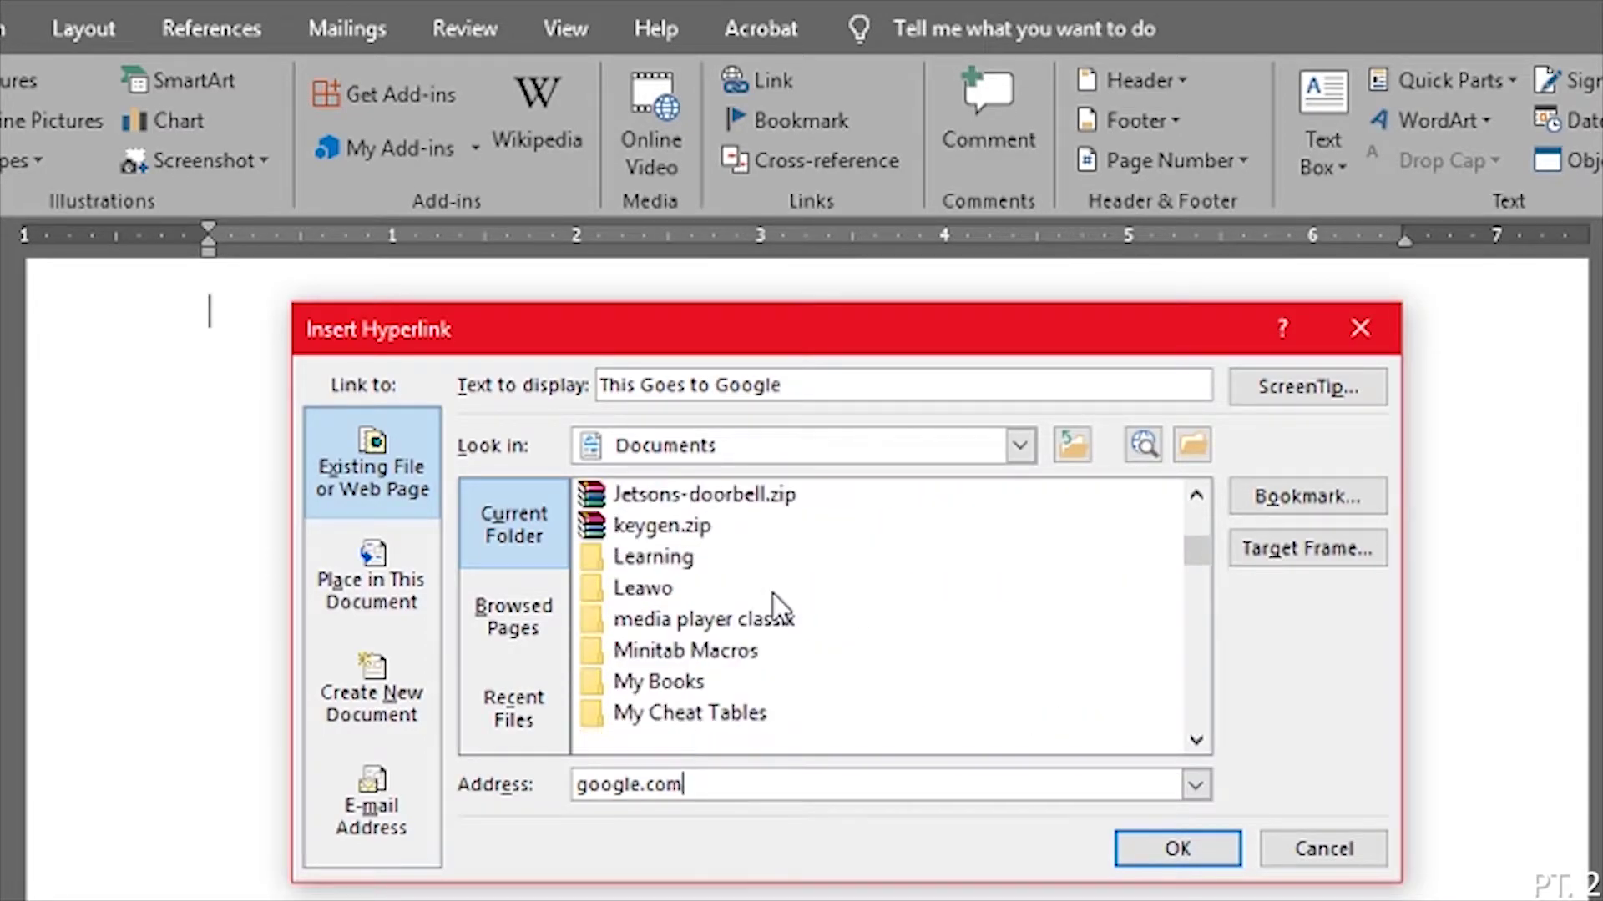
scroll(776, 603, down, 2)
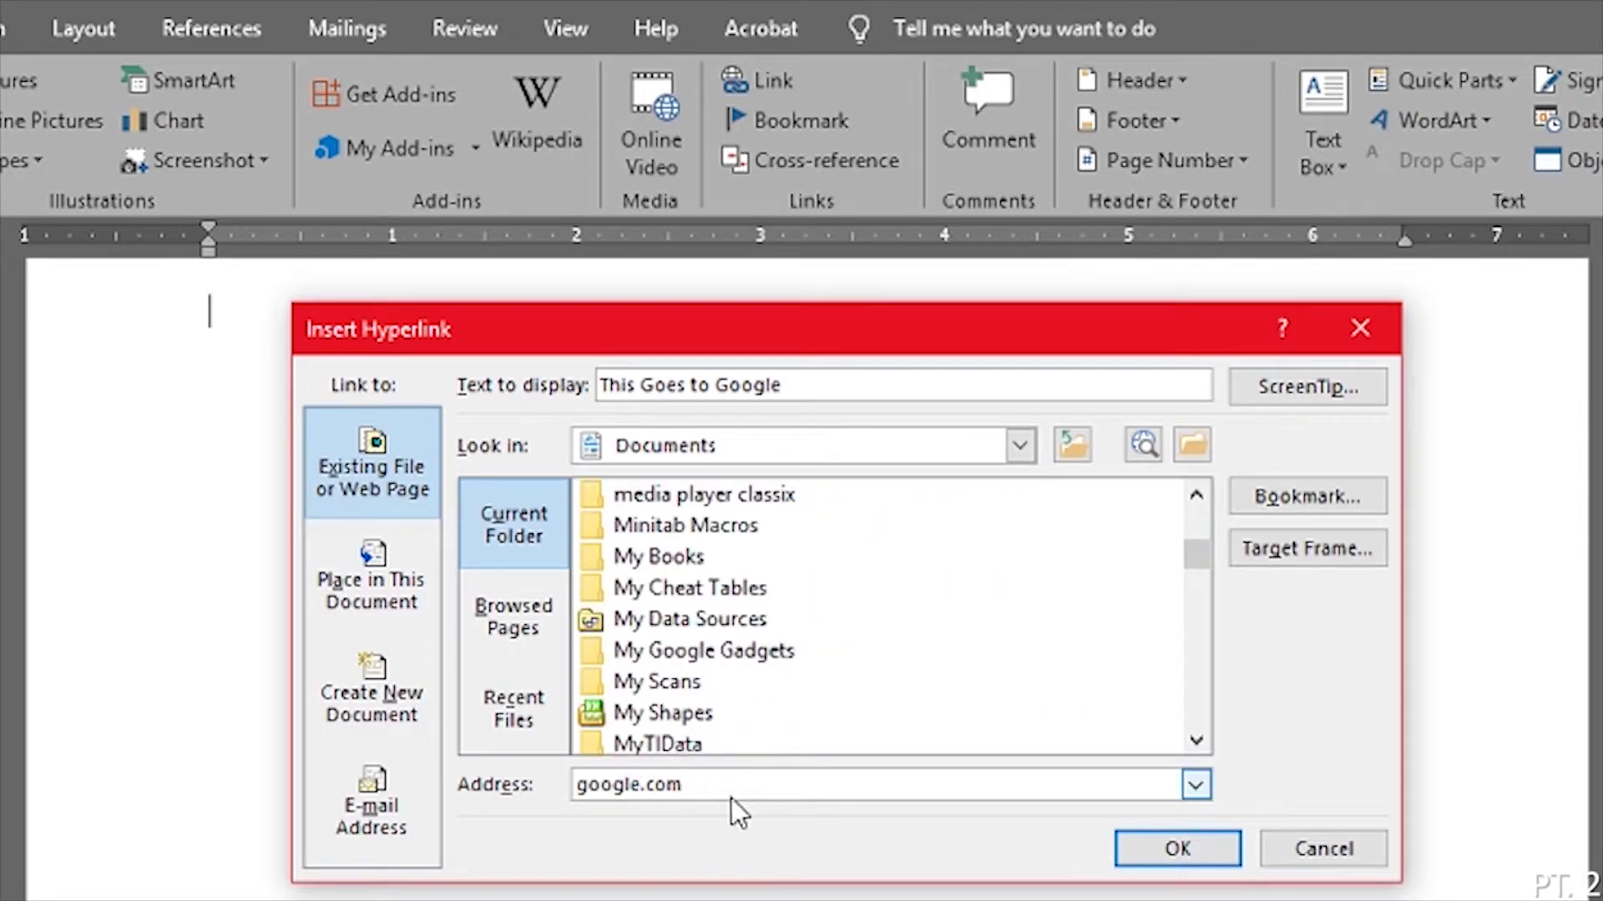
click(1161, 847)
Step: Try to follow the "This Goes to Google" link, and dismiss the message
mouse_move(370, 329)
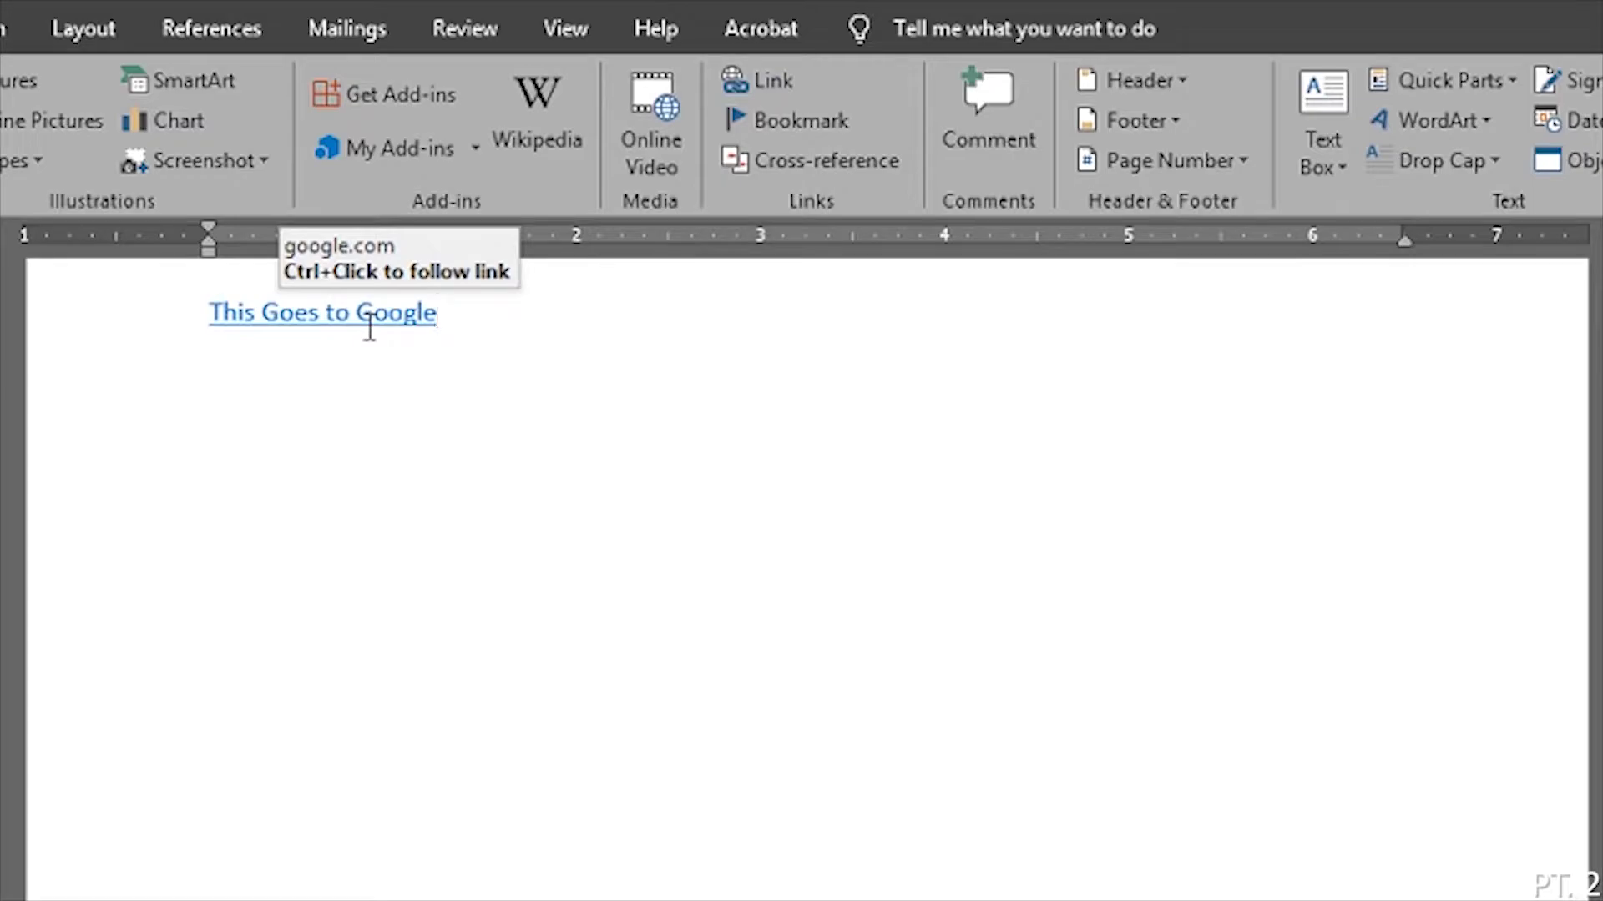
ctrl+click(369, 329)
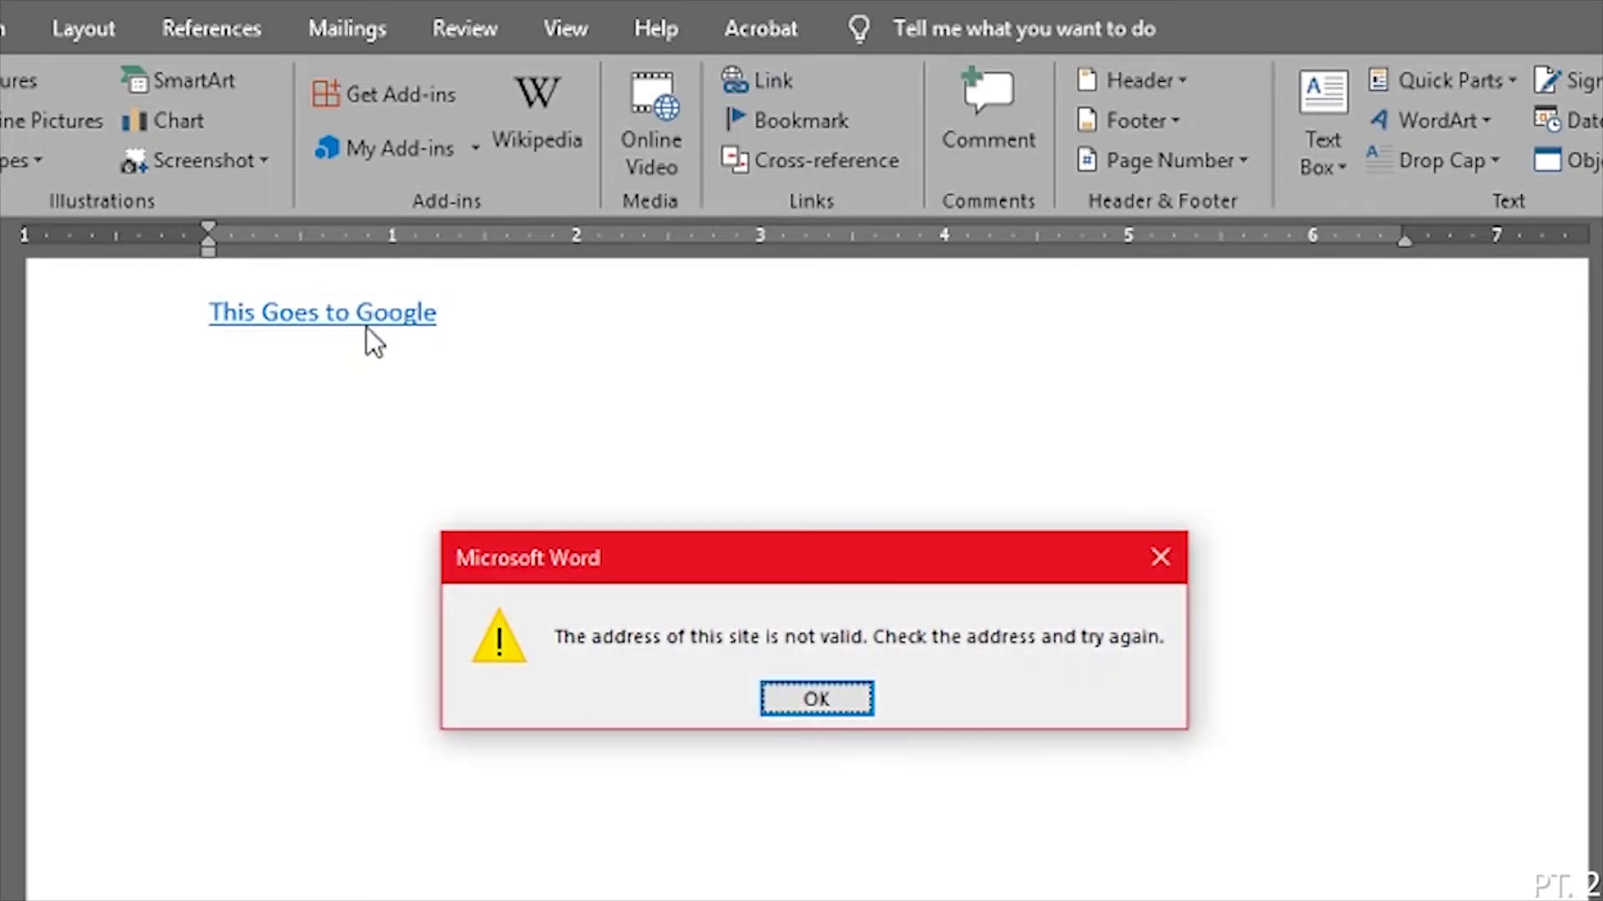
click(835, 701)
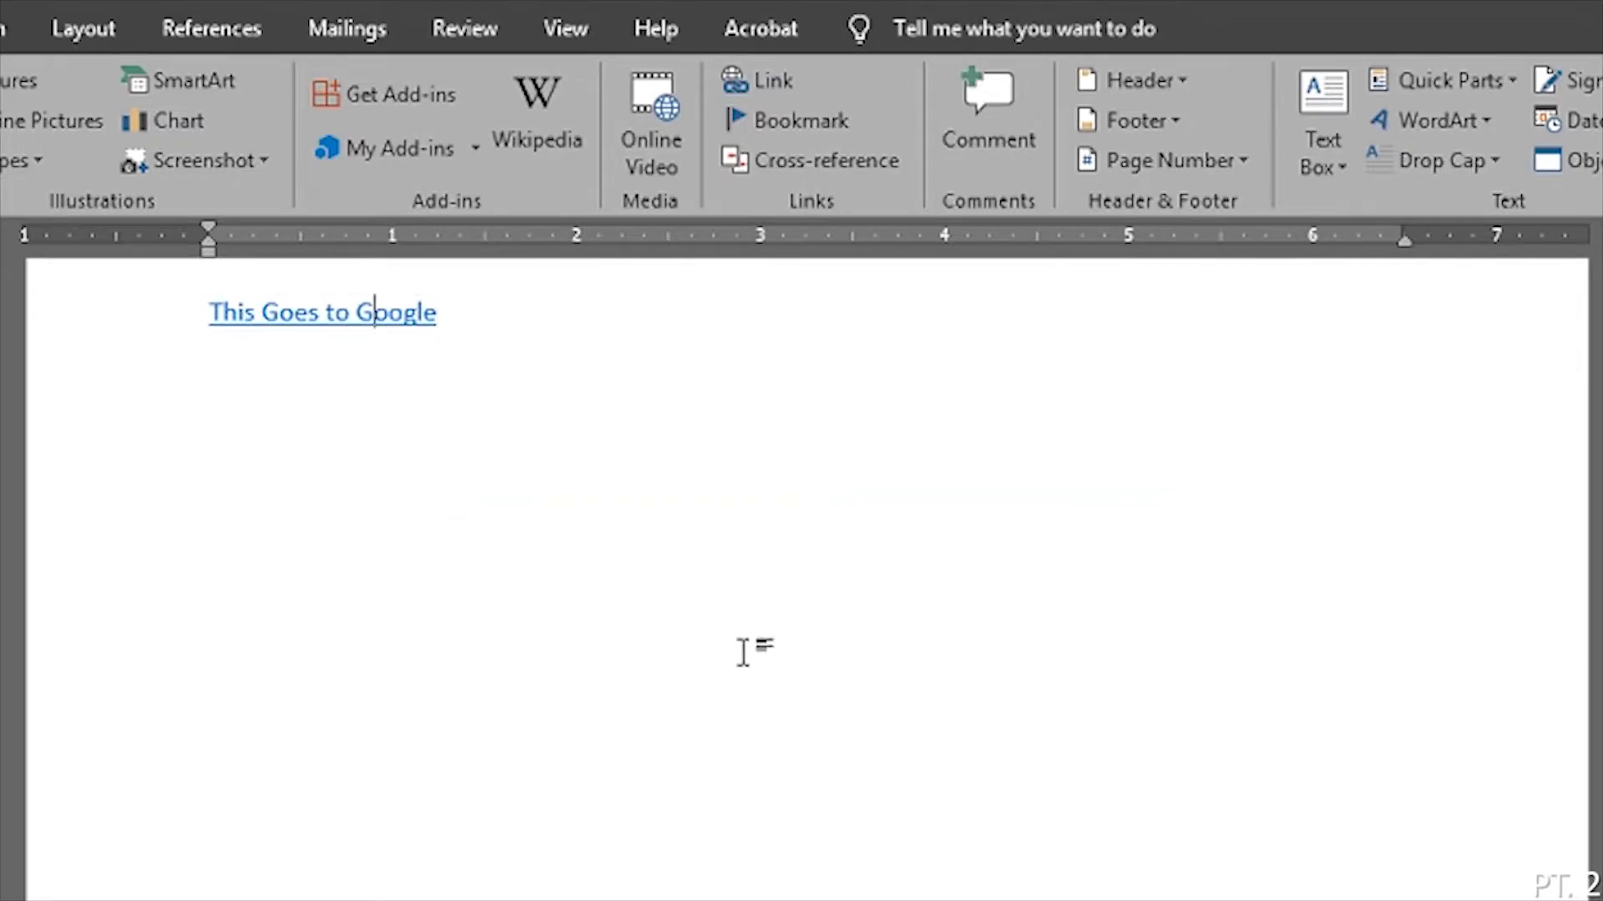
triple_click(338, 325)
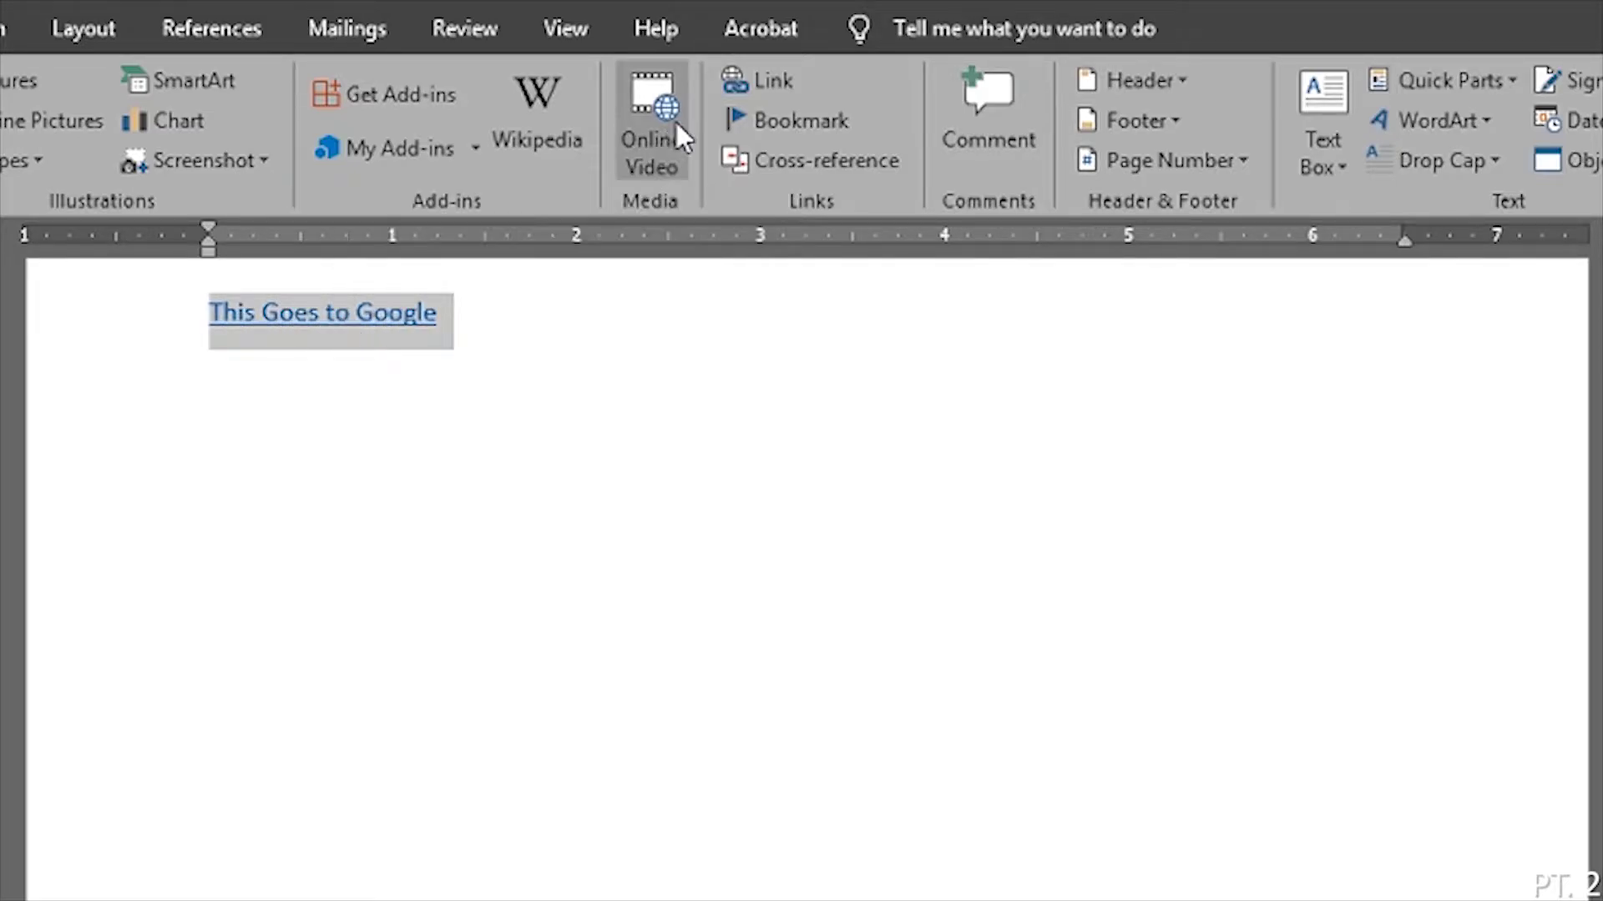
click(753, 86)
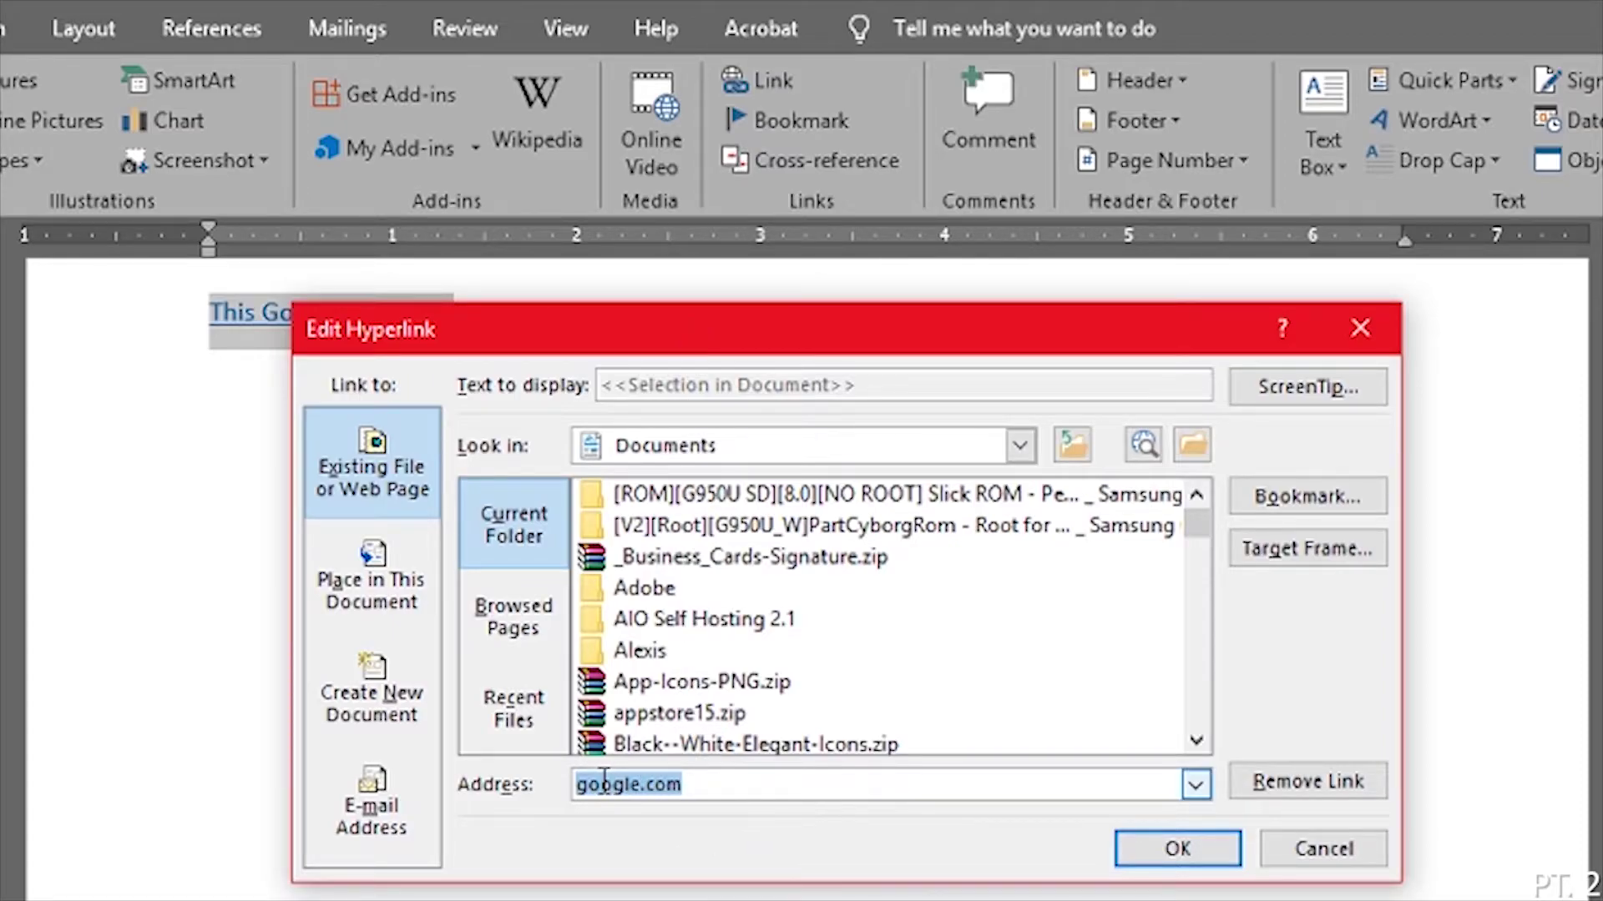
click(585, 783)
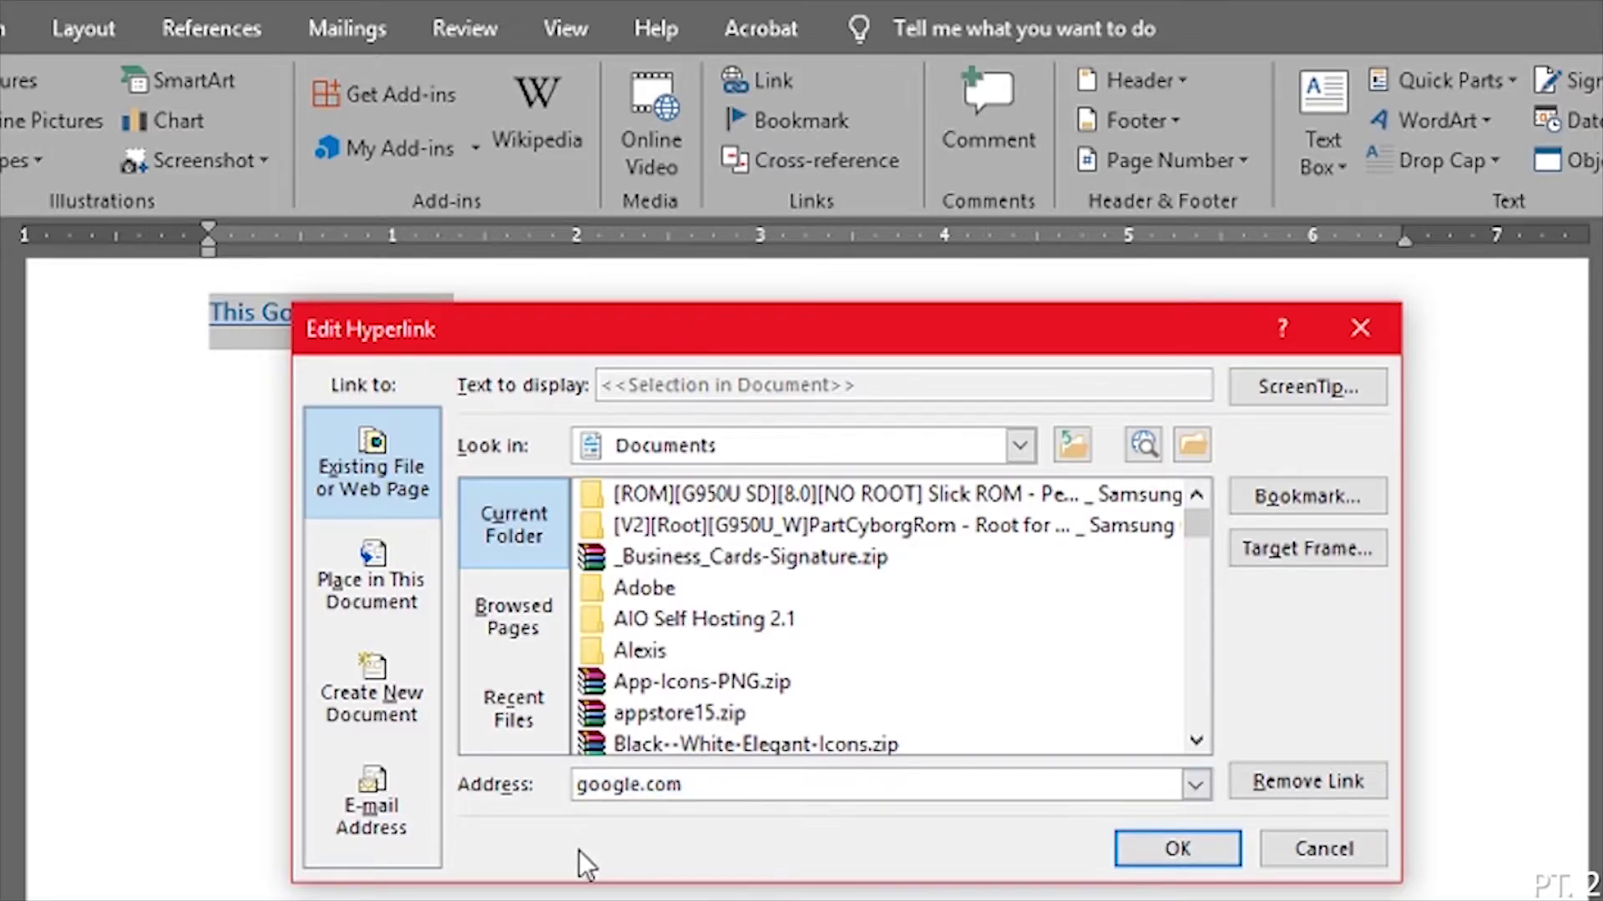
text(www.)
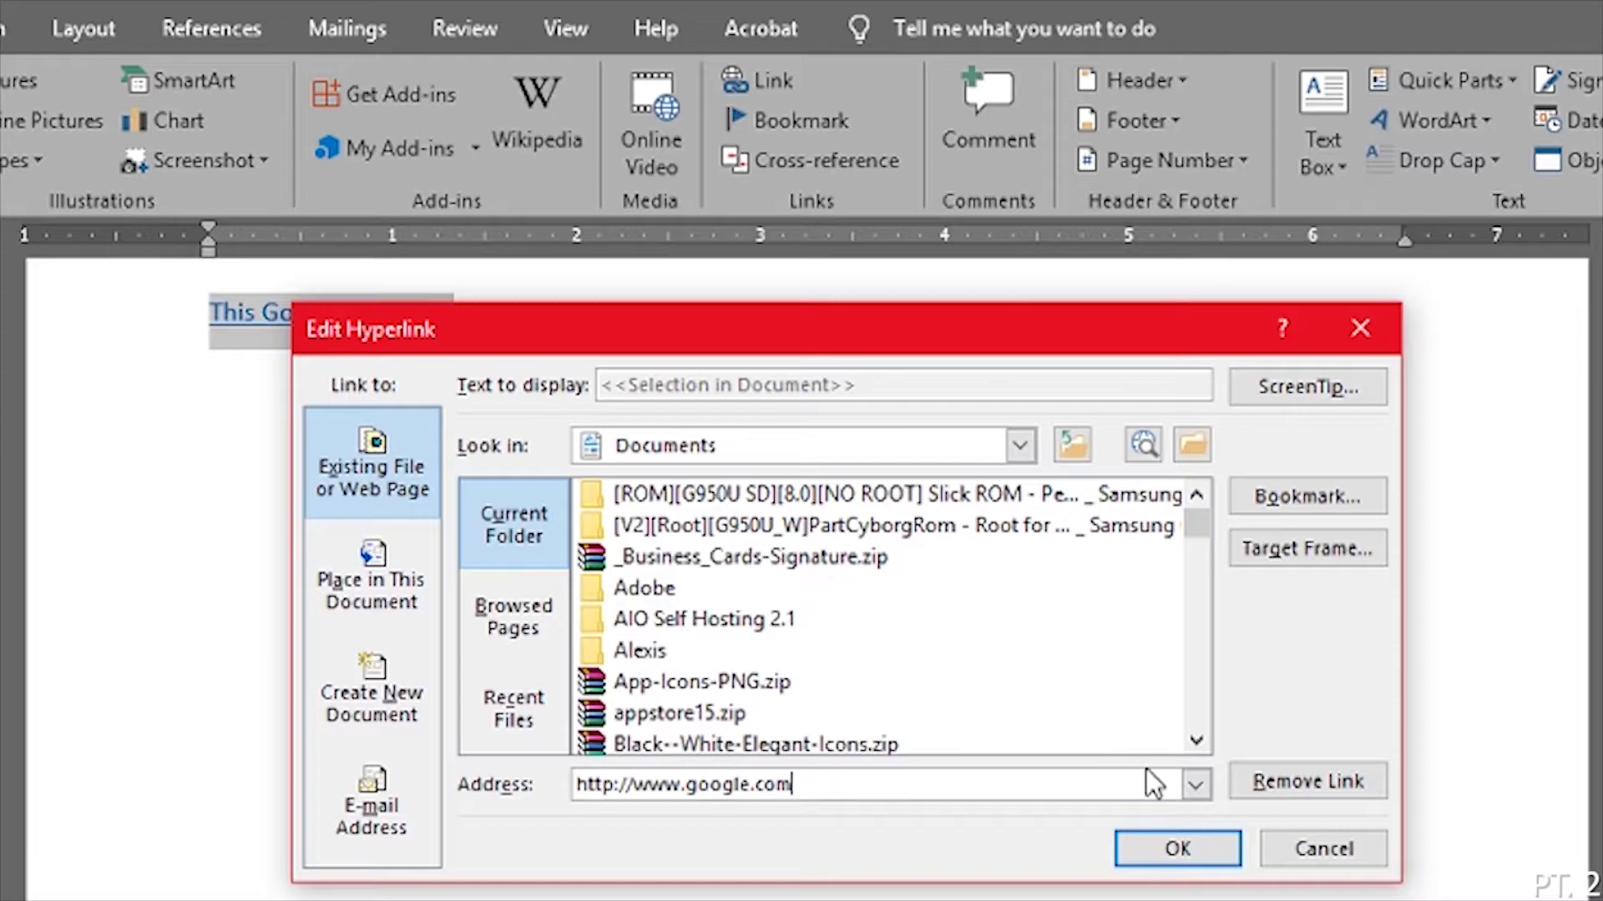
click(1178, 848)
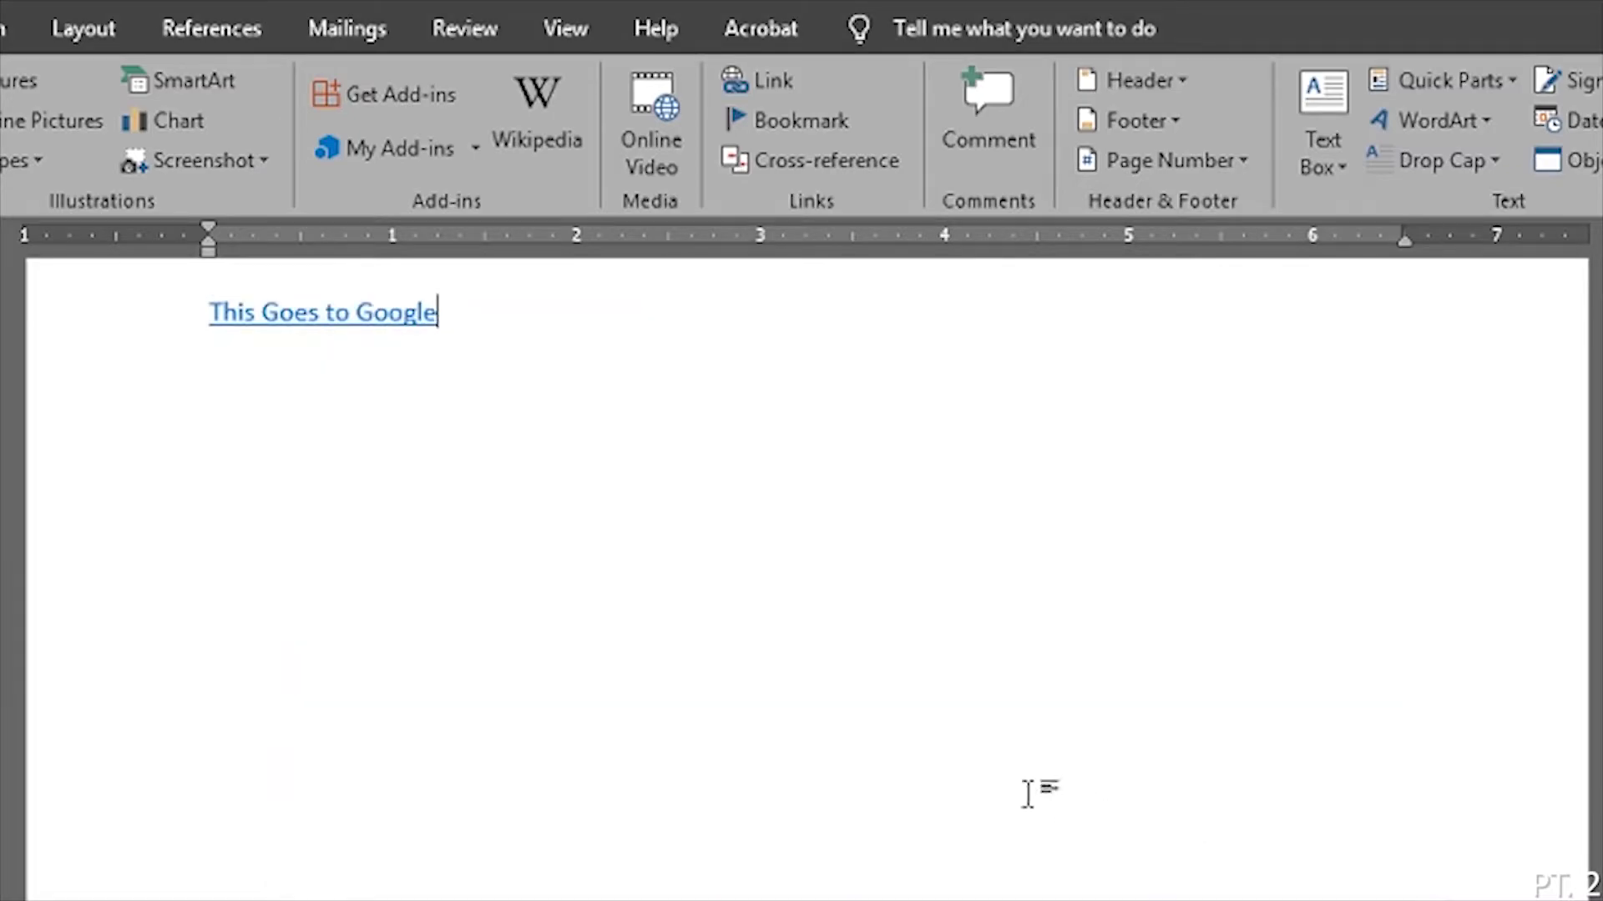
Step: Follow the "This Goes to Google" link twice to test it, closing the browser window each time
triple_click(359, 308)
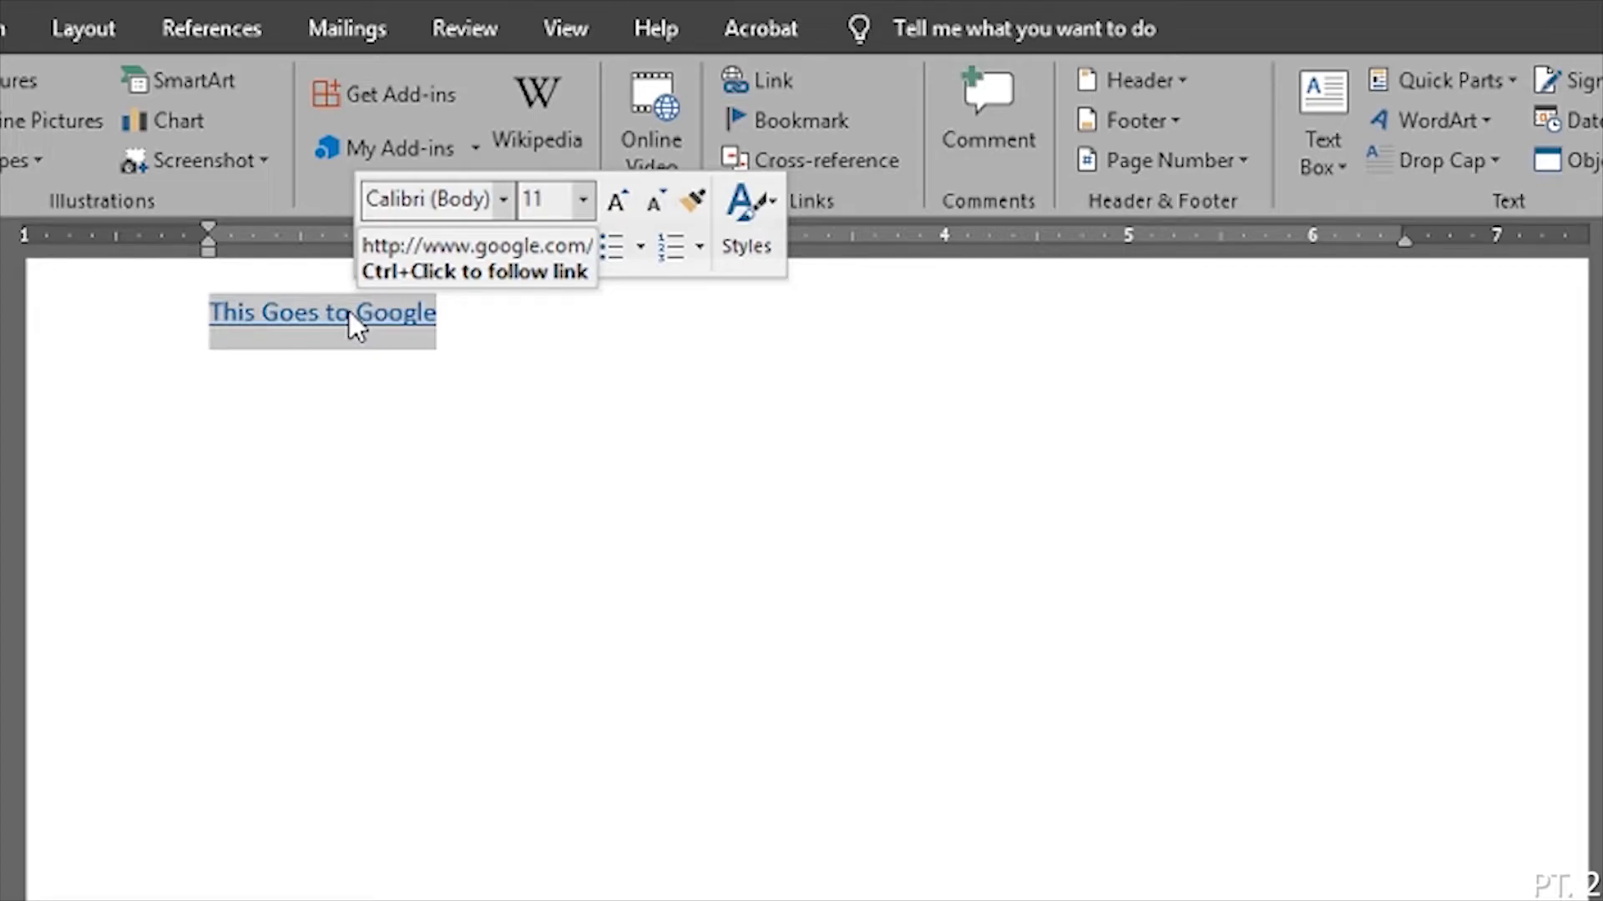
ctrl+click(353, 313)
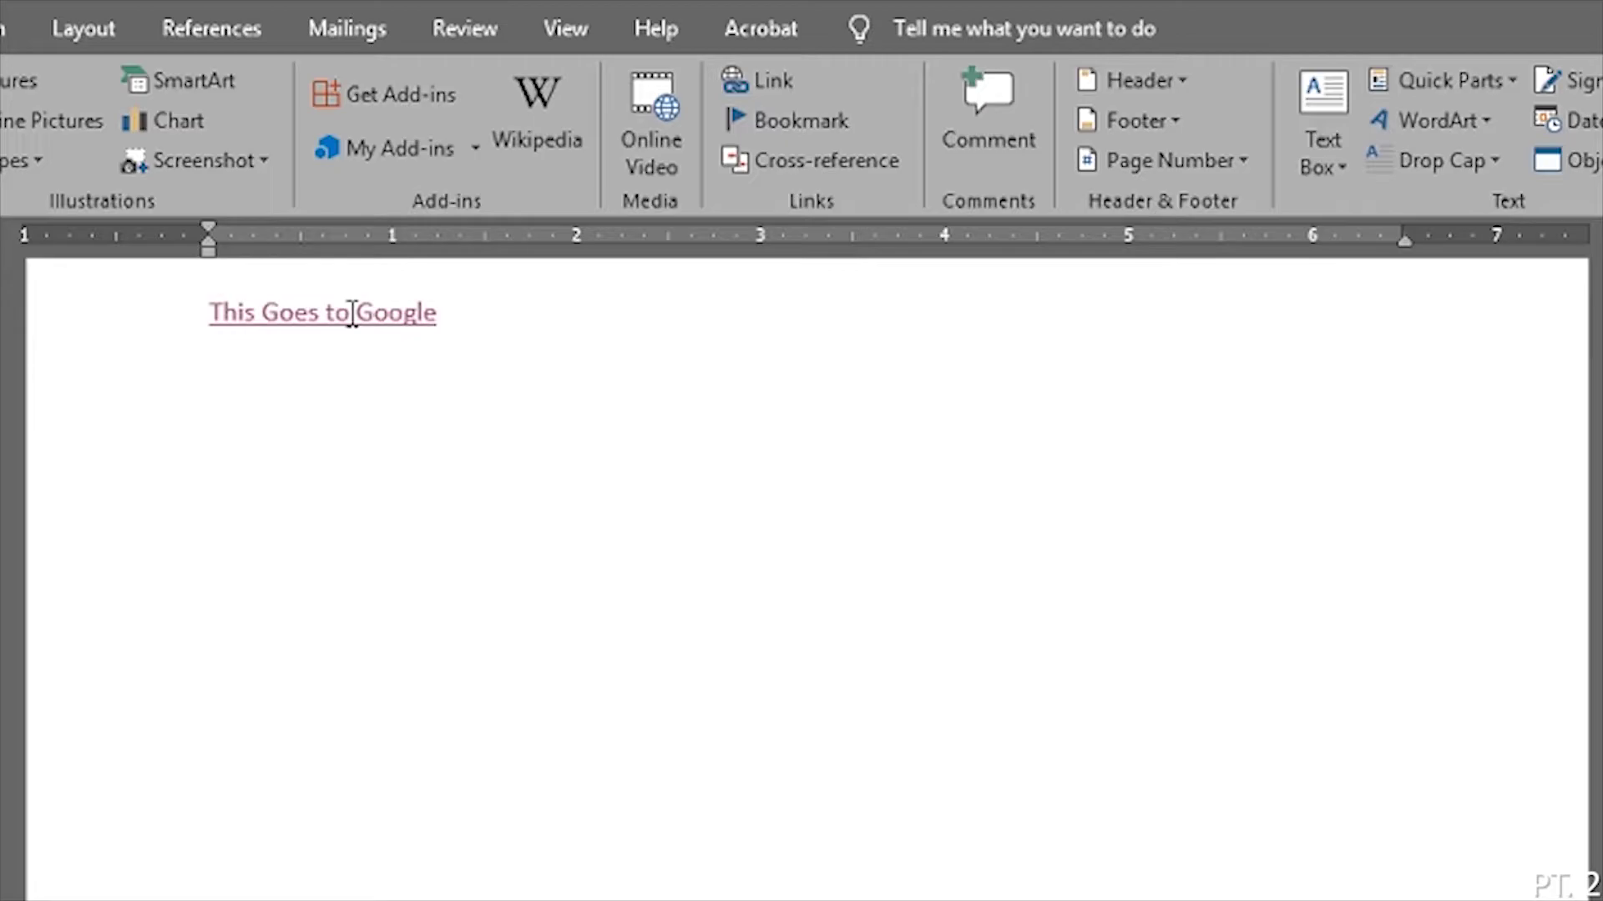
drag(0, 50, 906, 93)
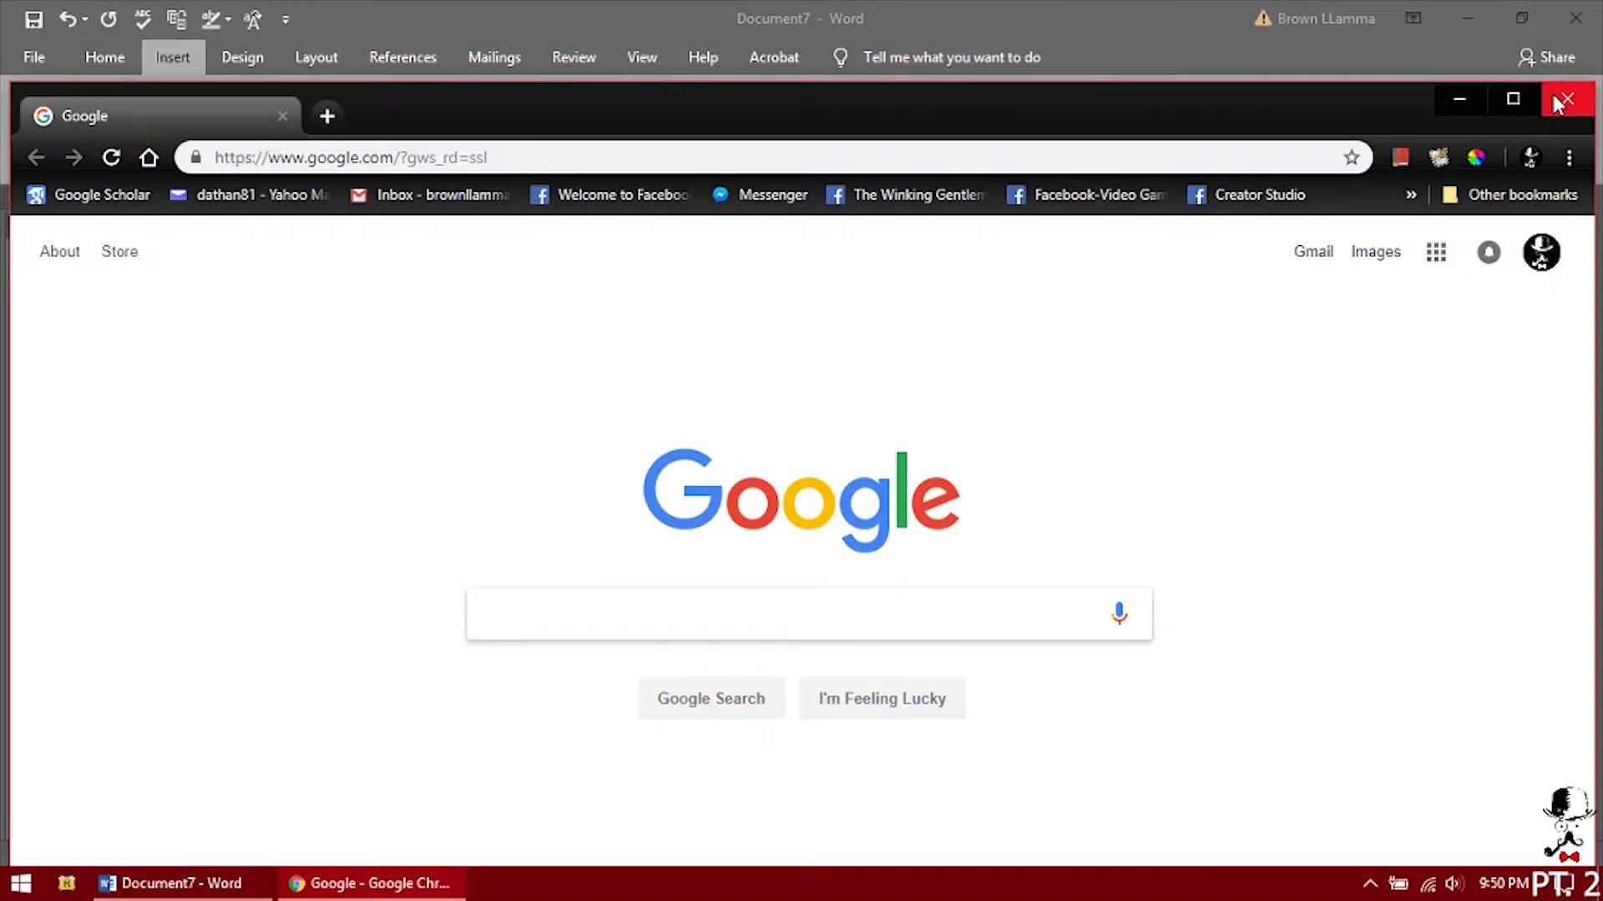
click(1554, 97)
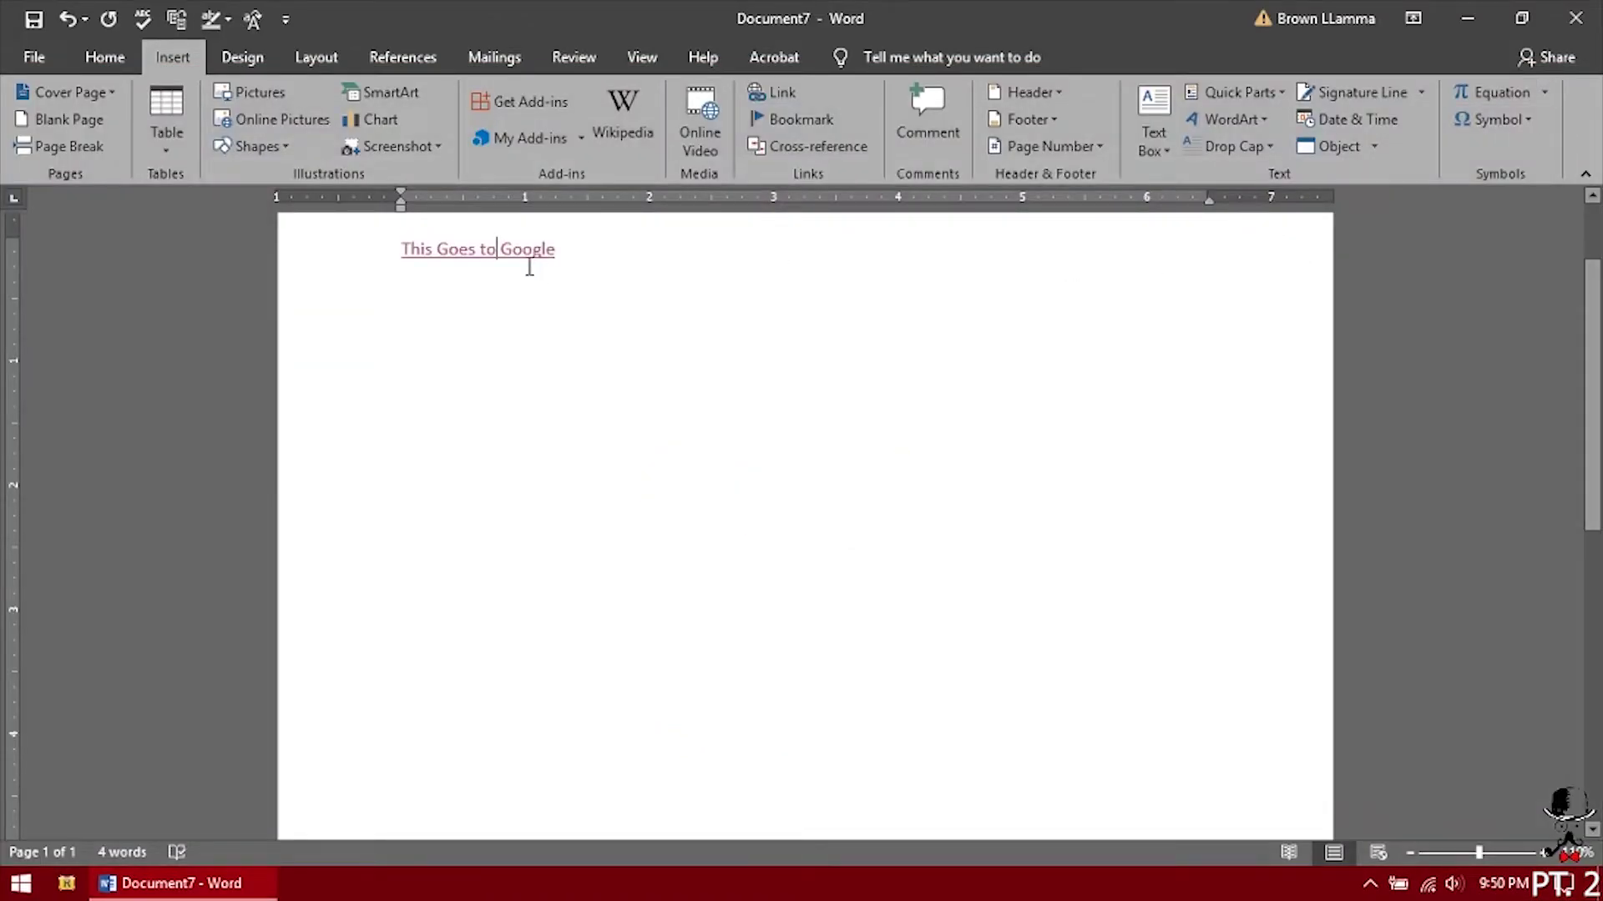
ctrl+click(484, 250)
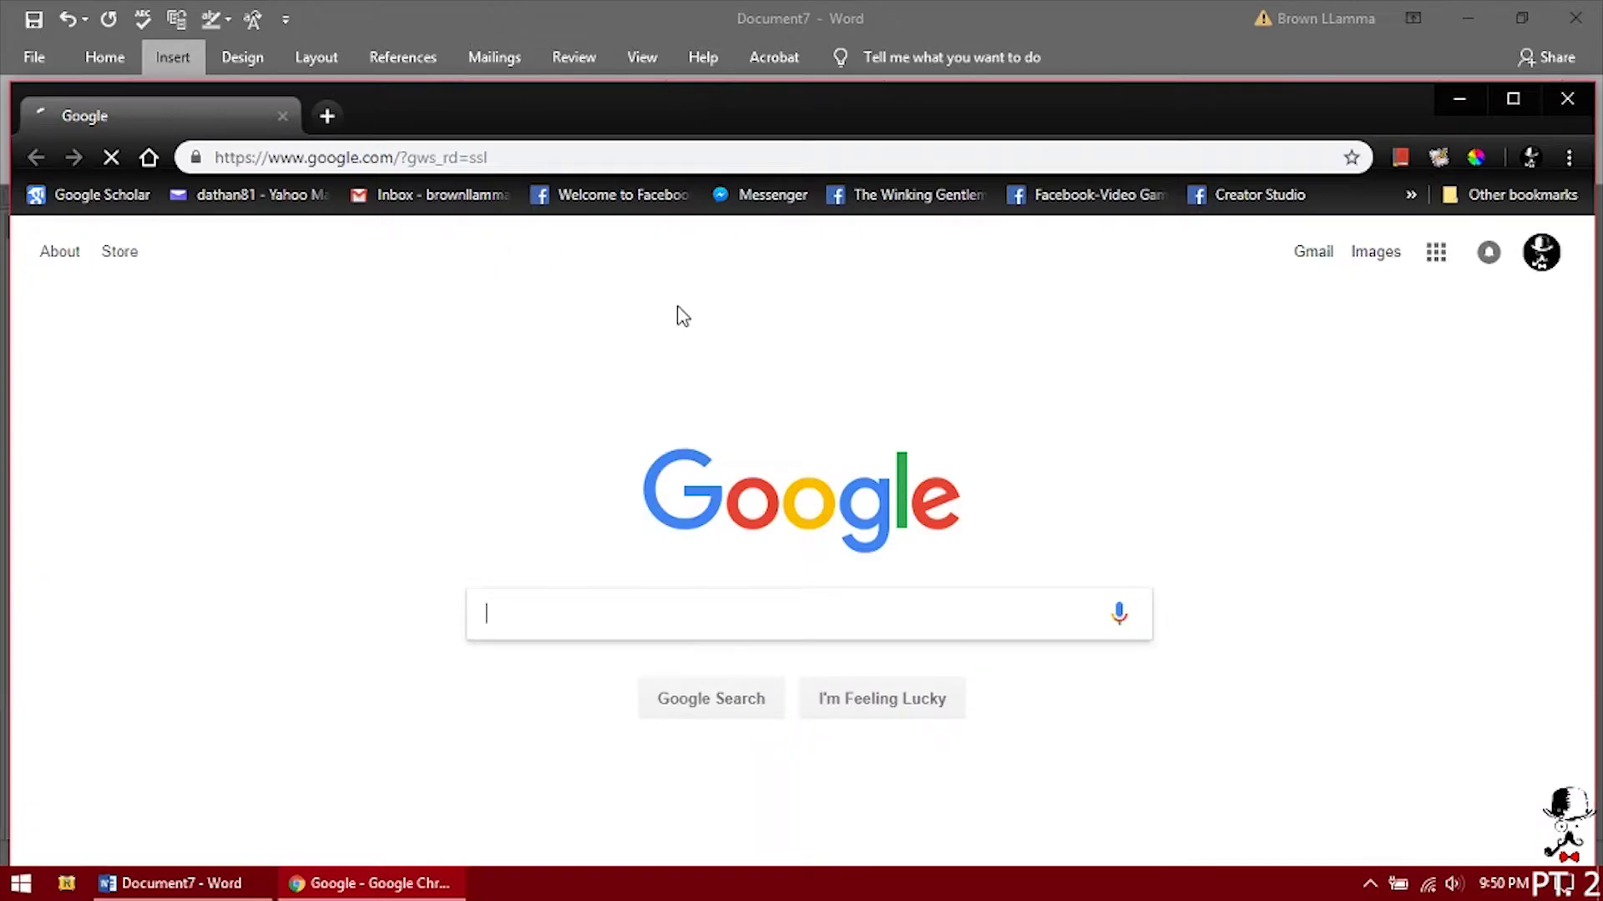
click(1567, 98)
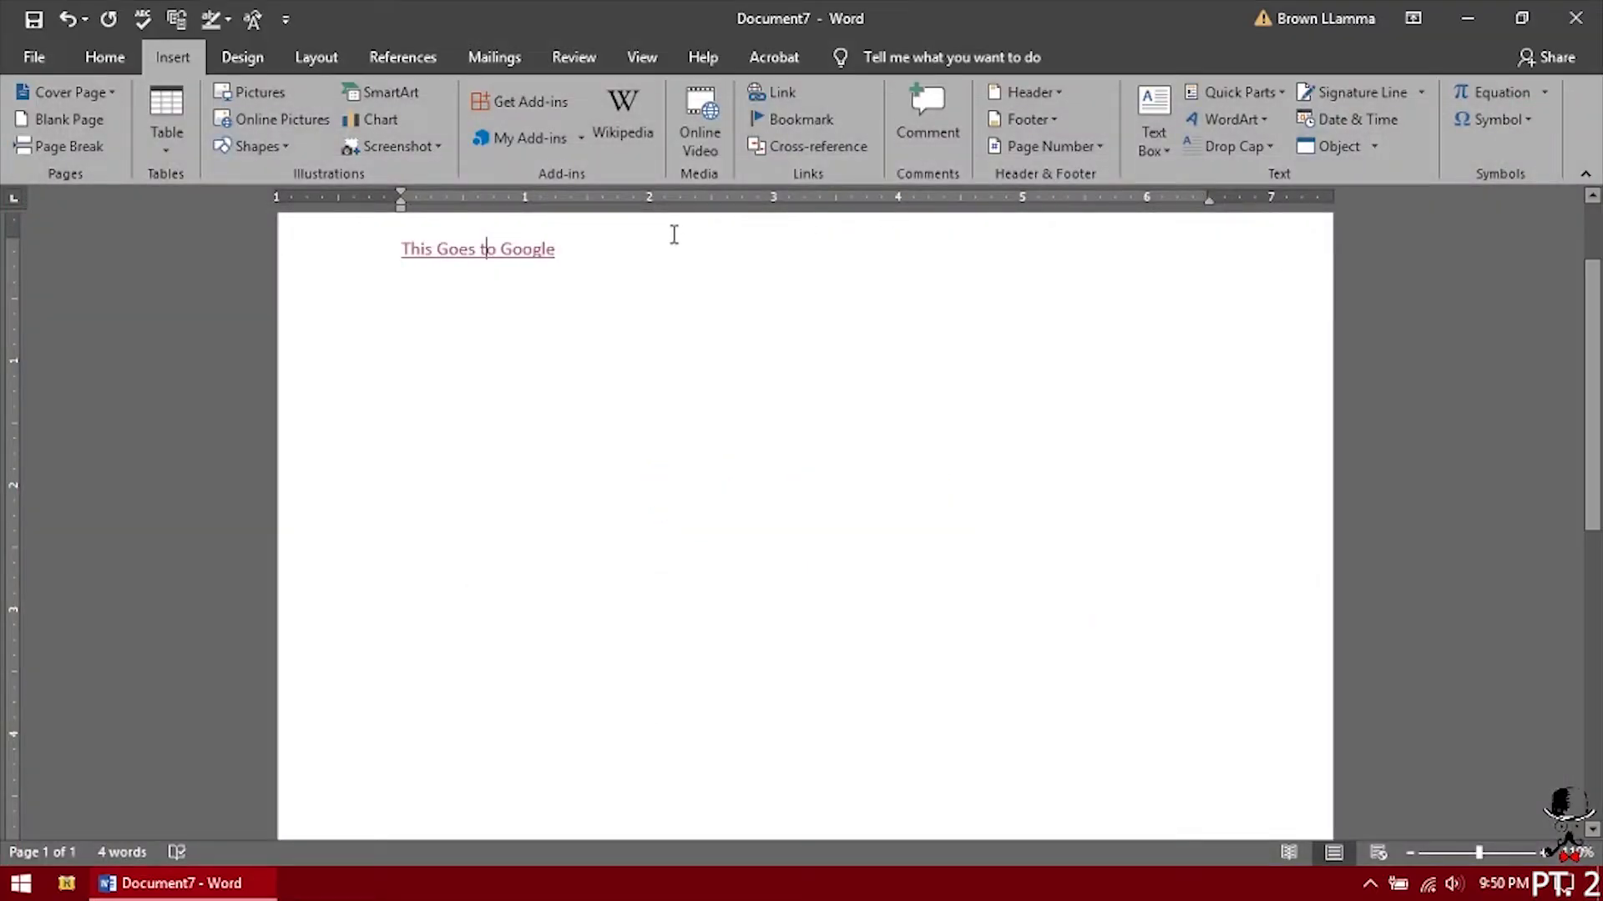
drag(569, 245, 404, 254)
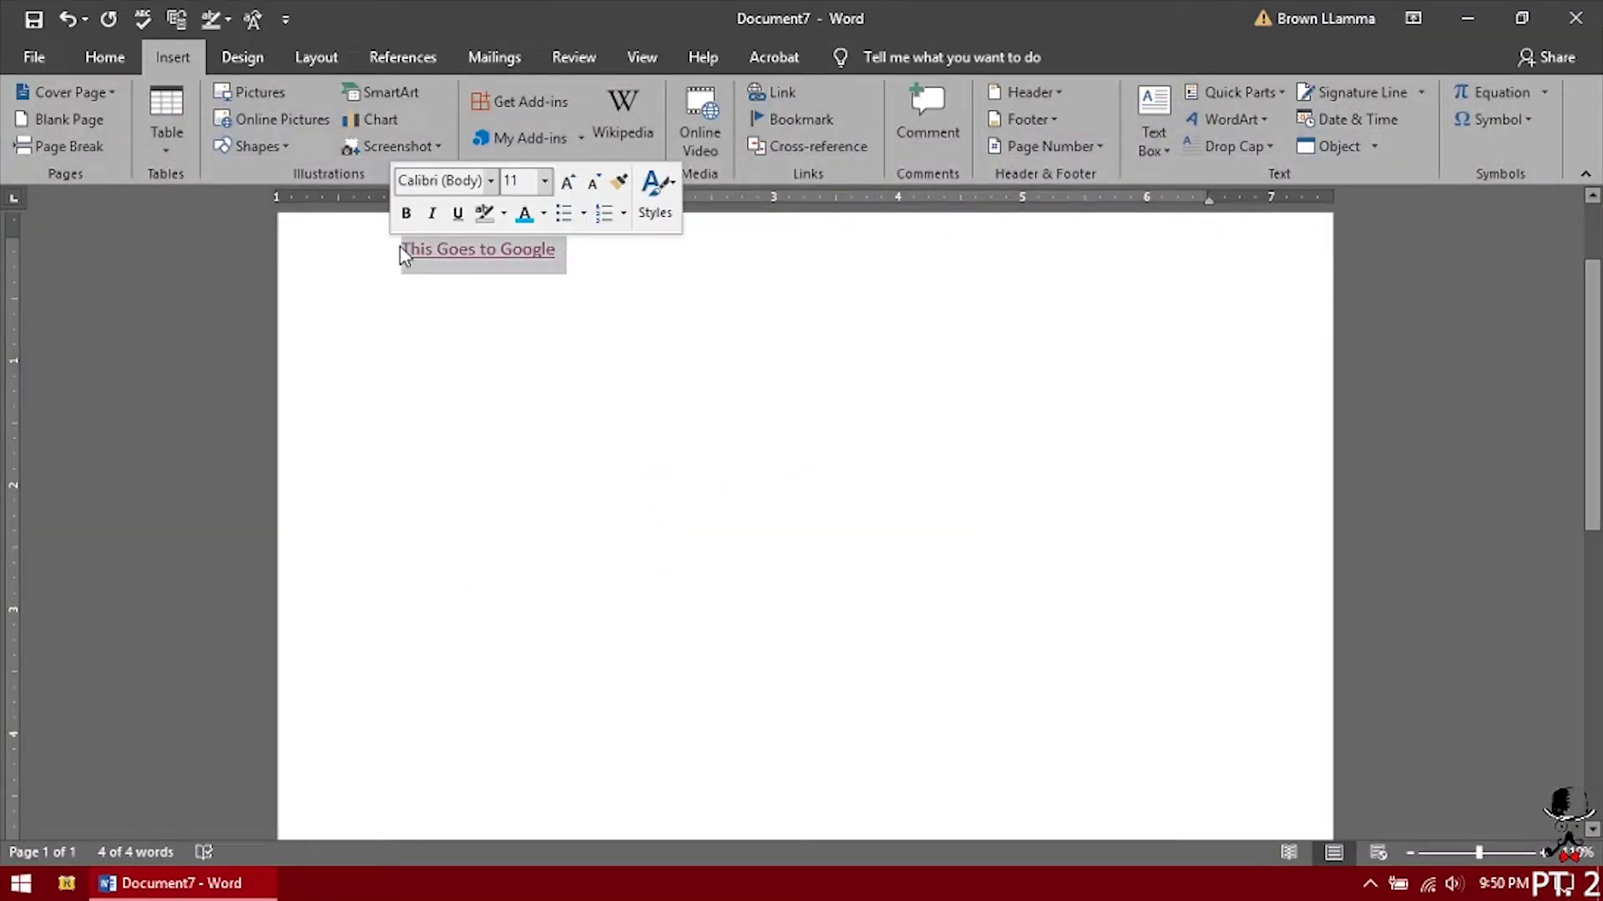
key(Delete)
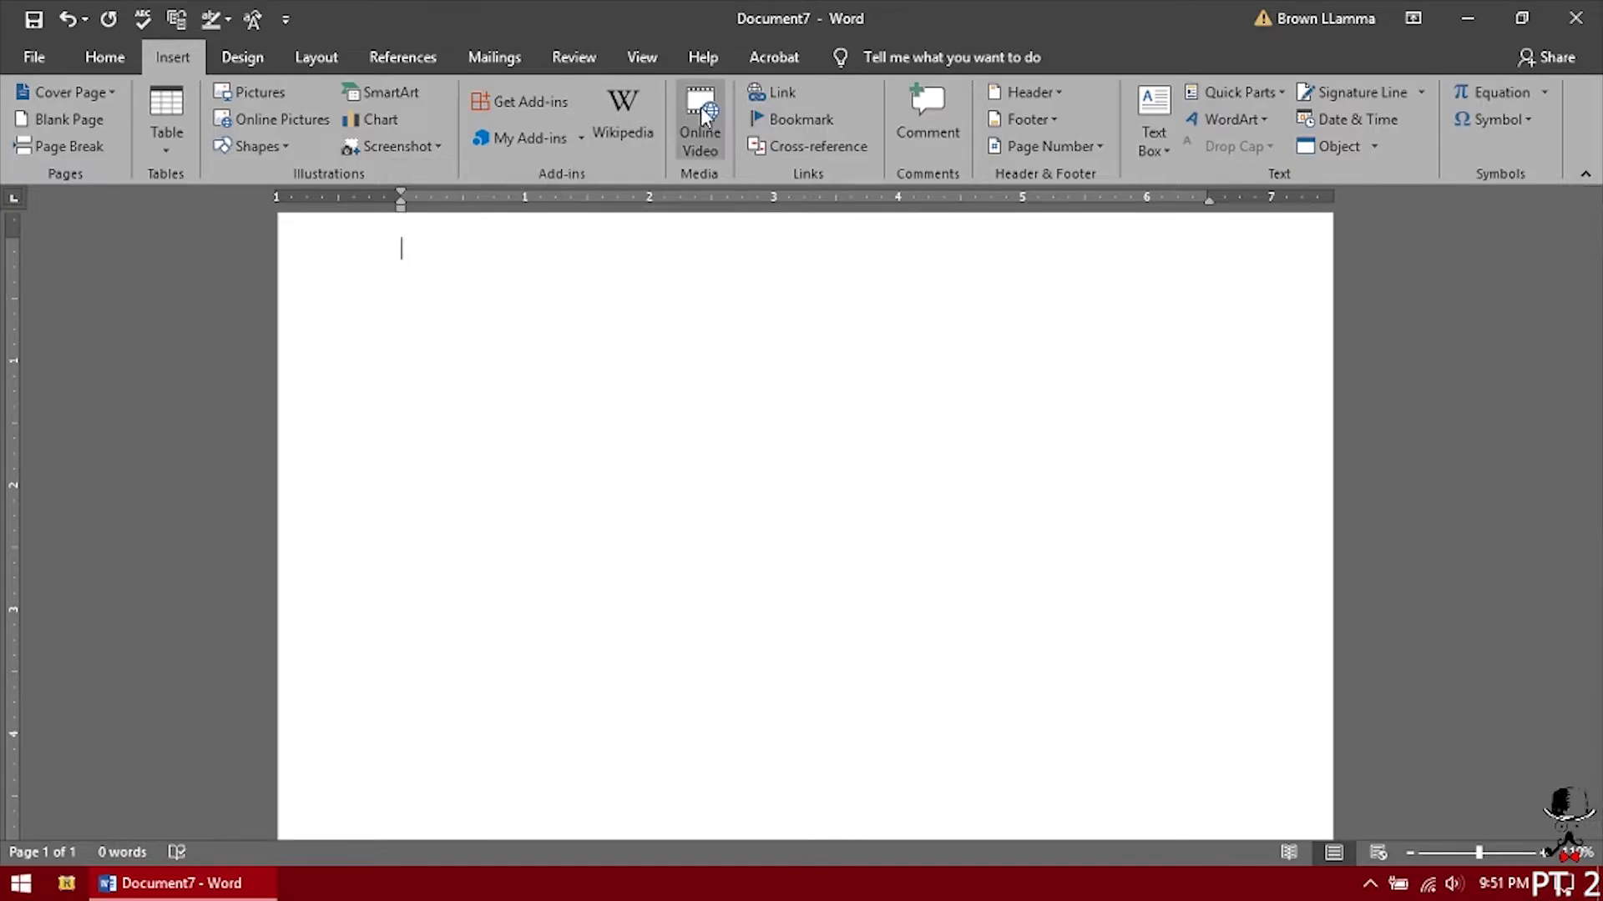
click(780, 92)
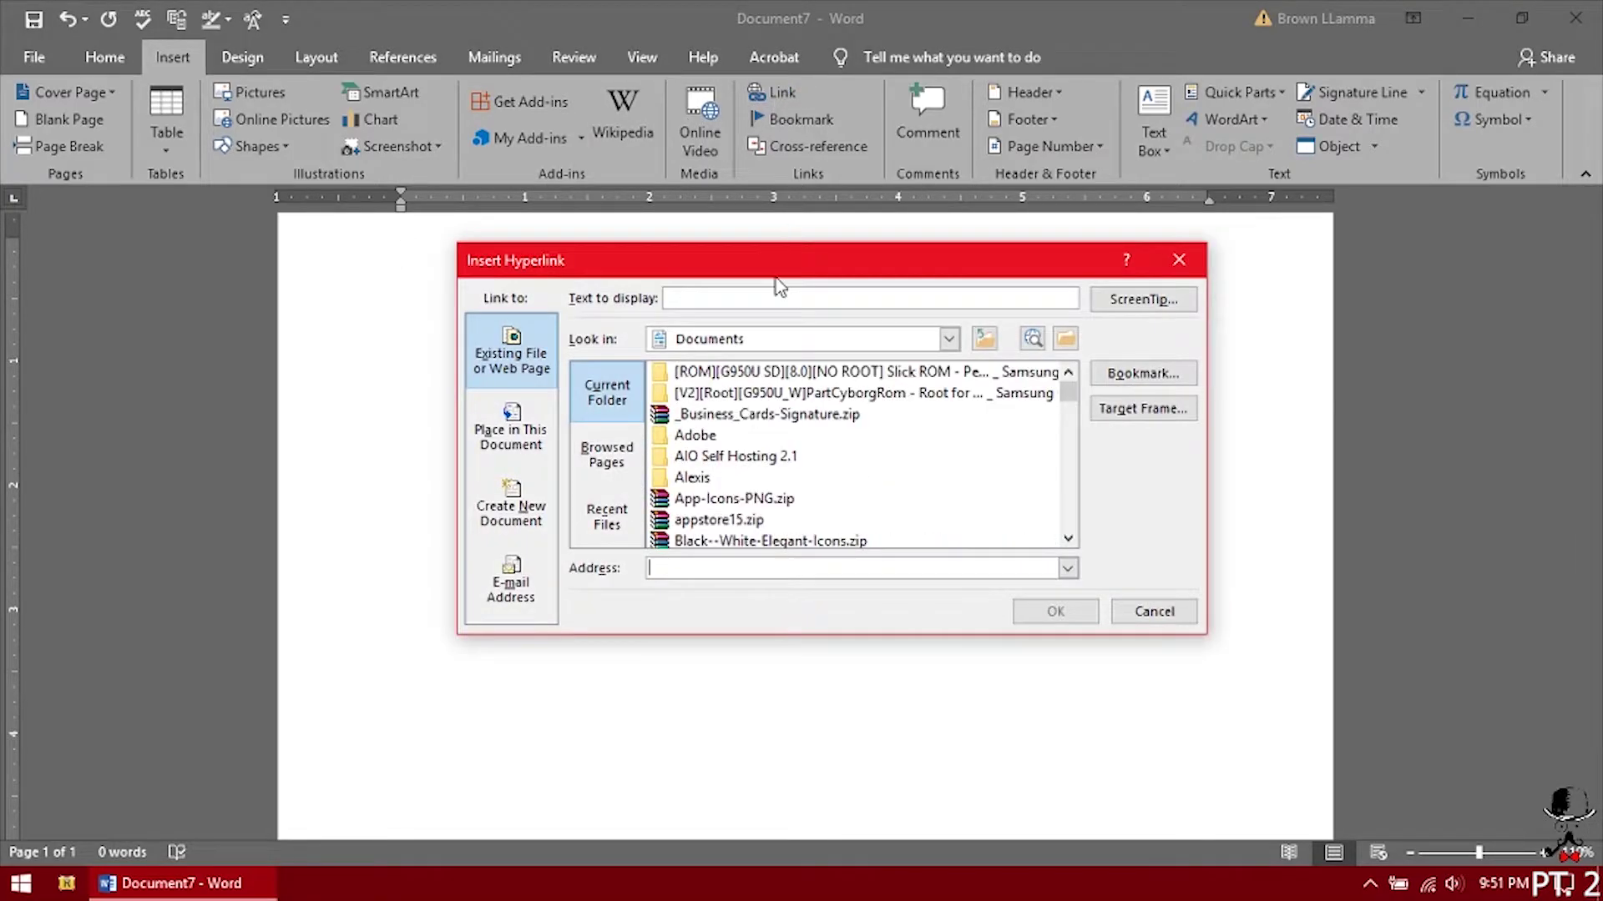
click(761, 297)
text(Google)
click(810, 567)
text(www.google.com)
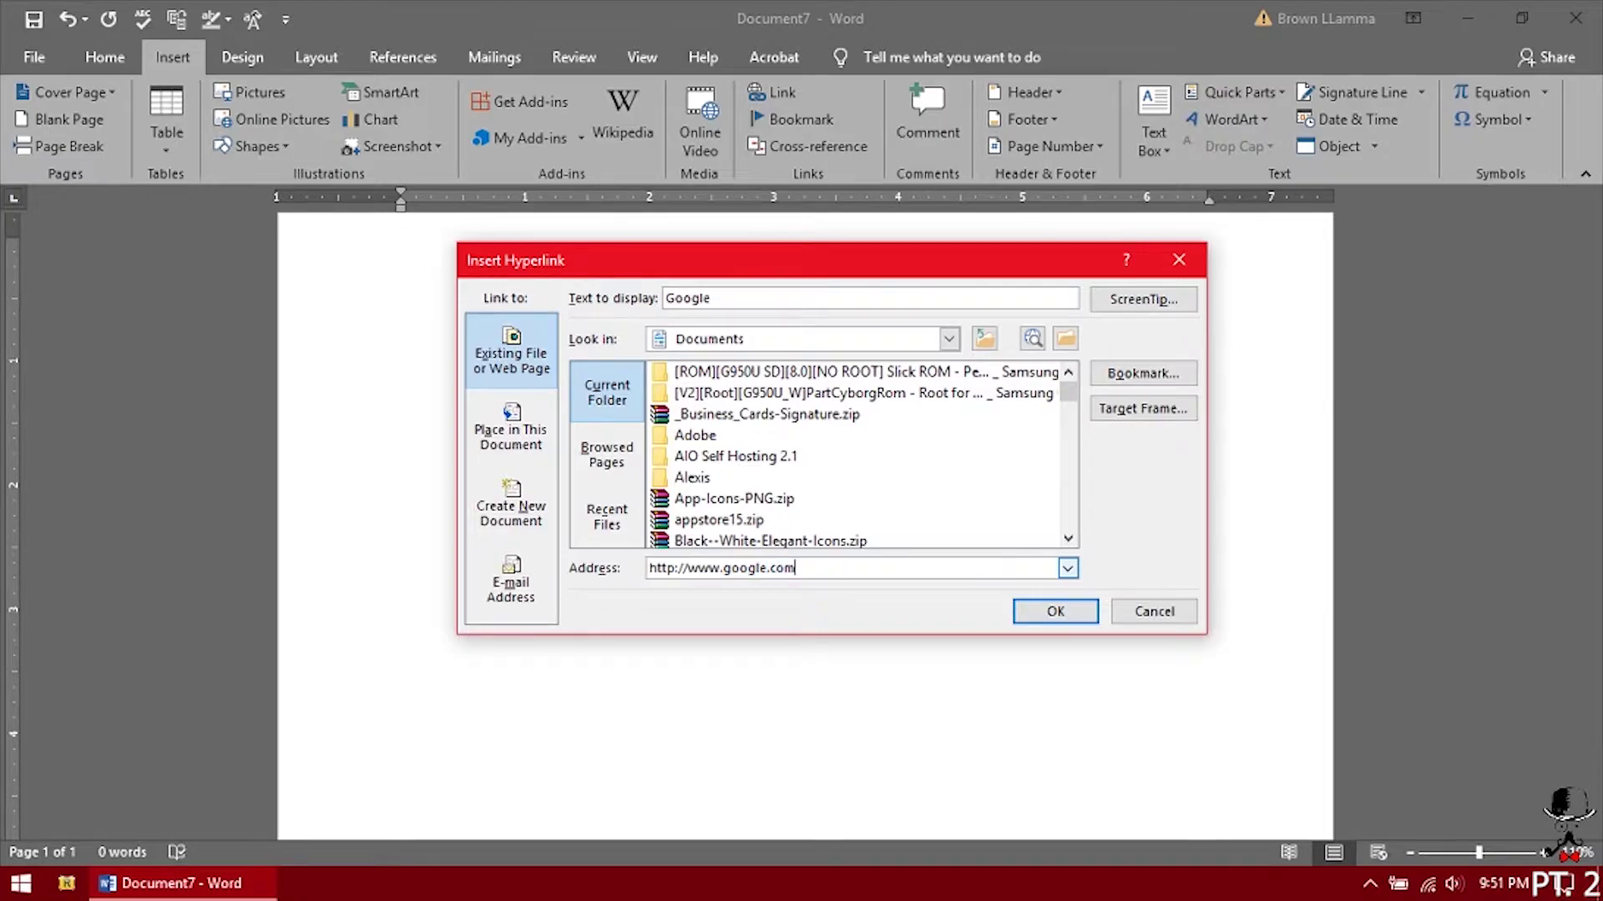
click(1055, 612)
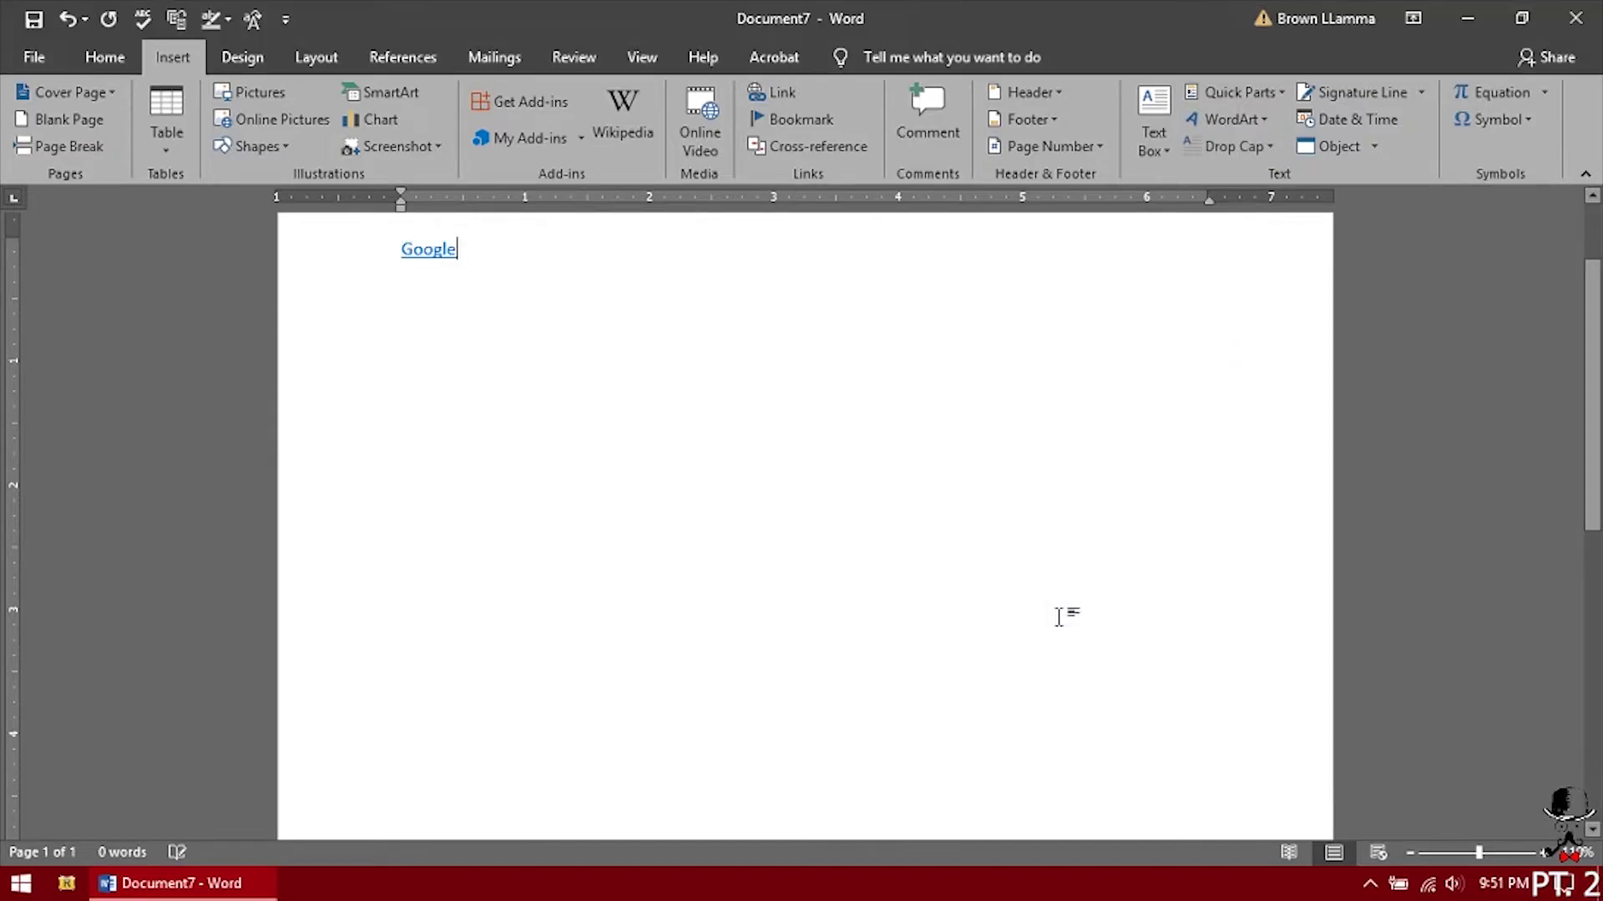
Step: Test the "Google" hyperlink in the browser, and delete the link from the document
triple_click(437, 255)
click(436, 256)
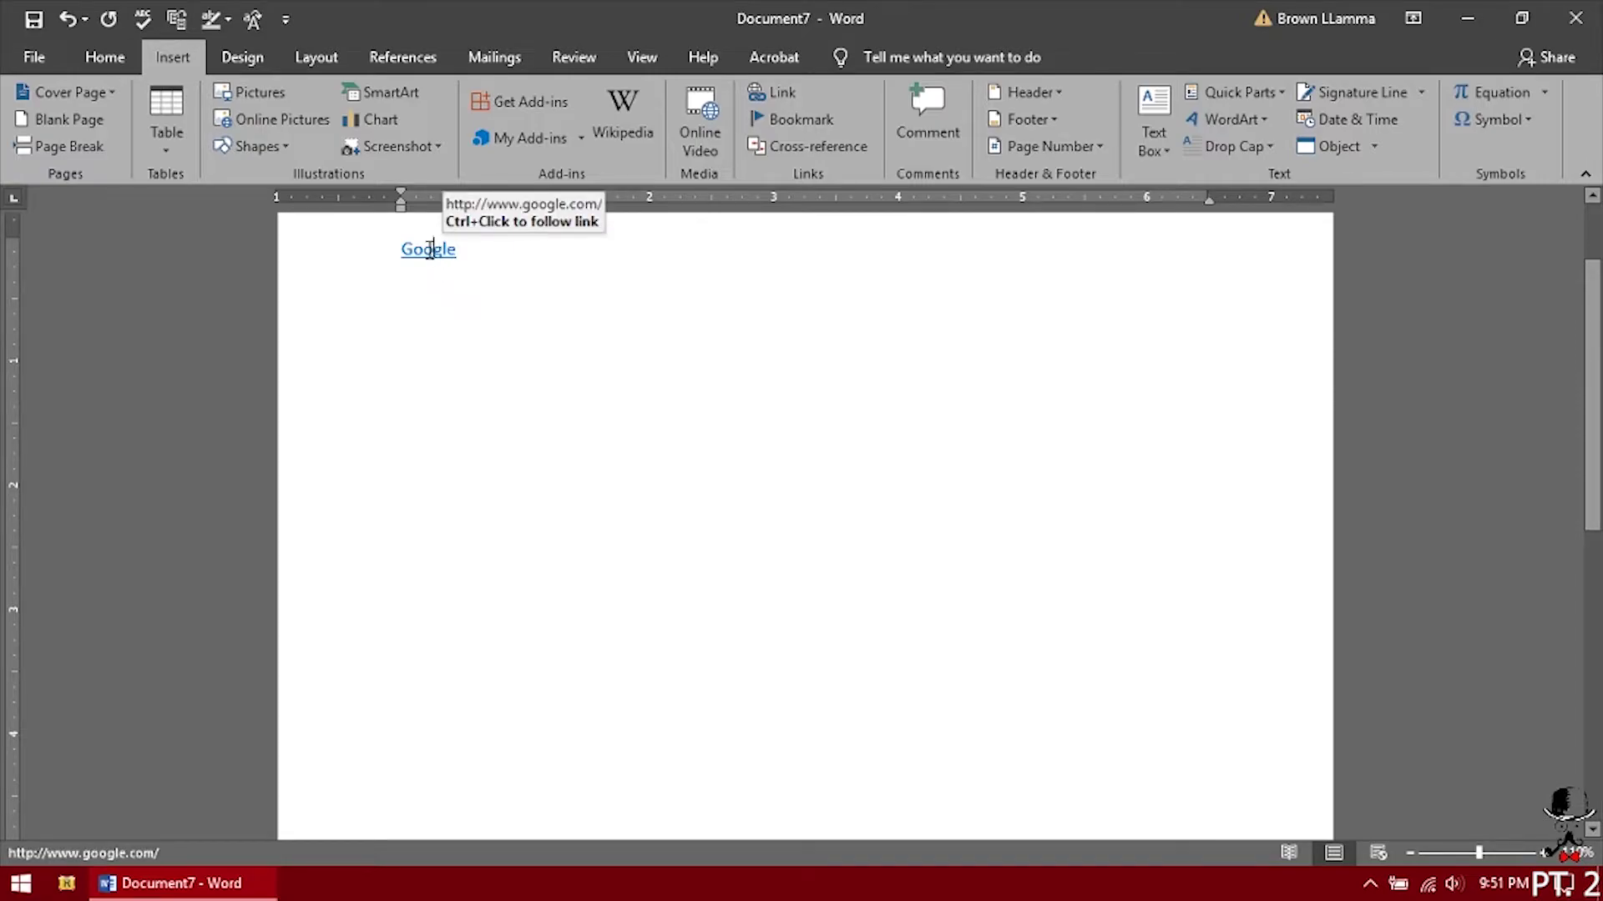
triple_click(434, 255)
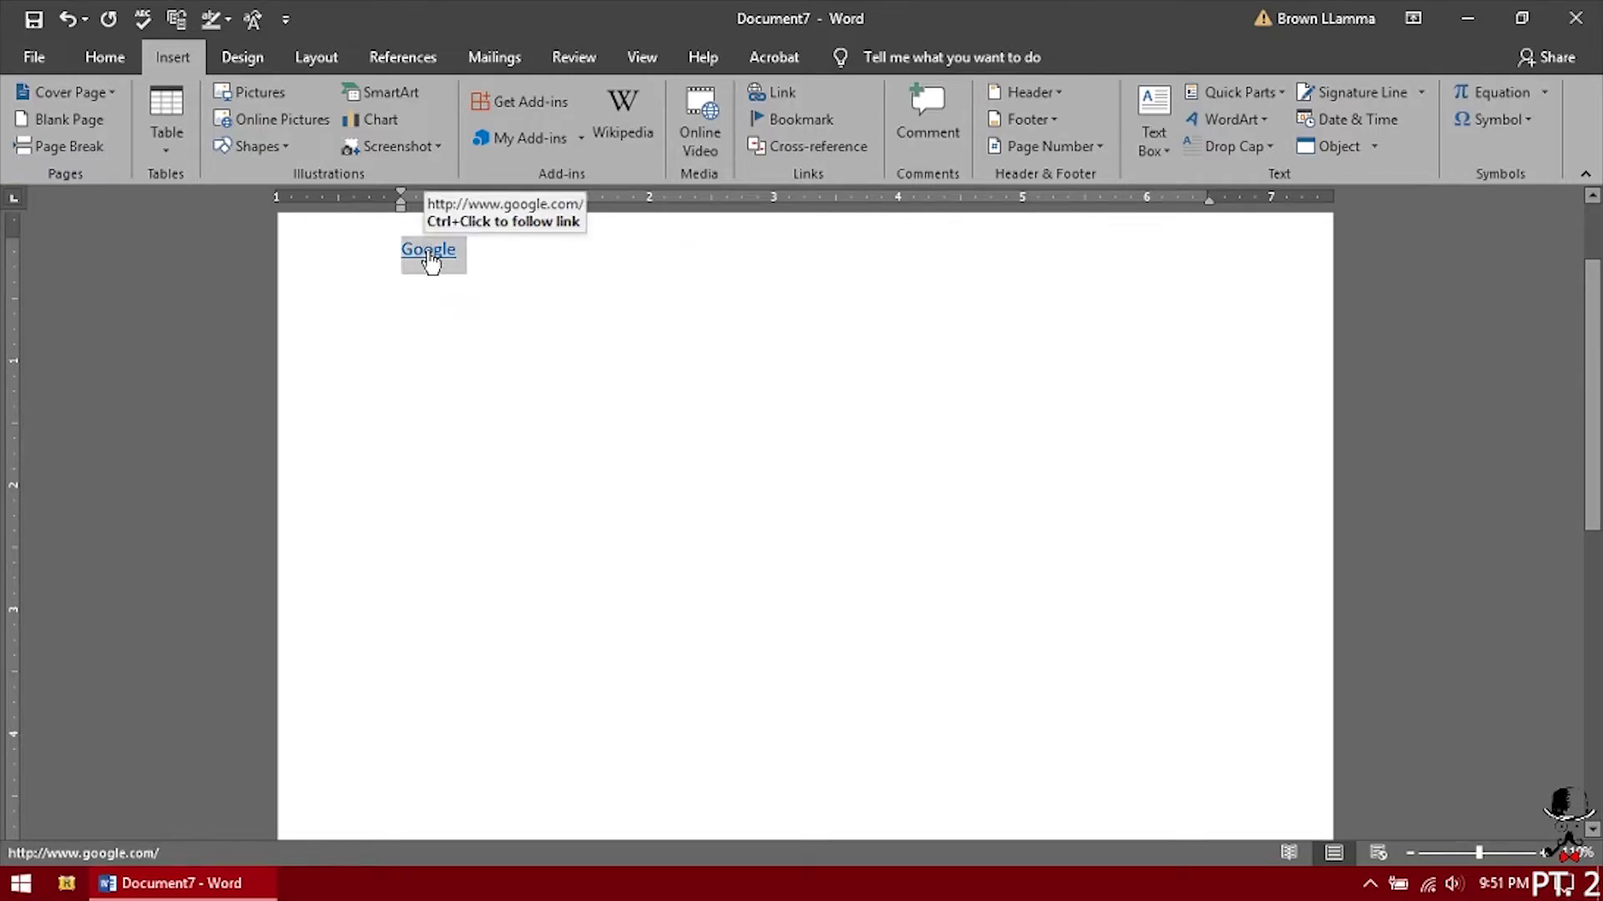
ctrl+click(431, 262)
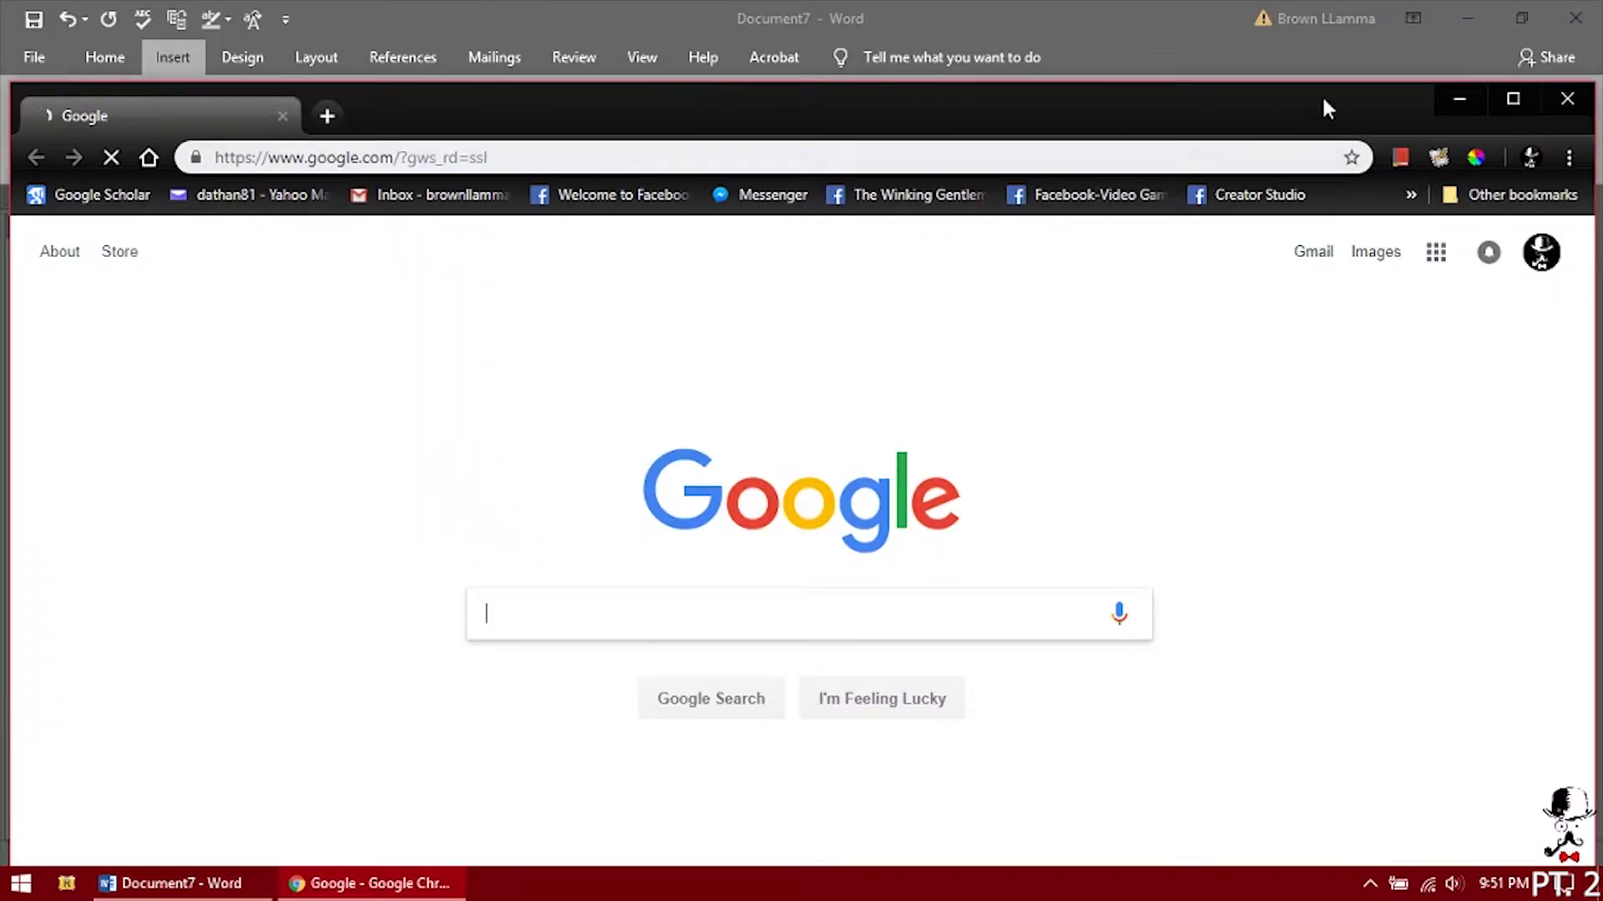
click(1558, 114)
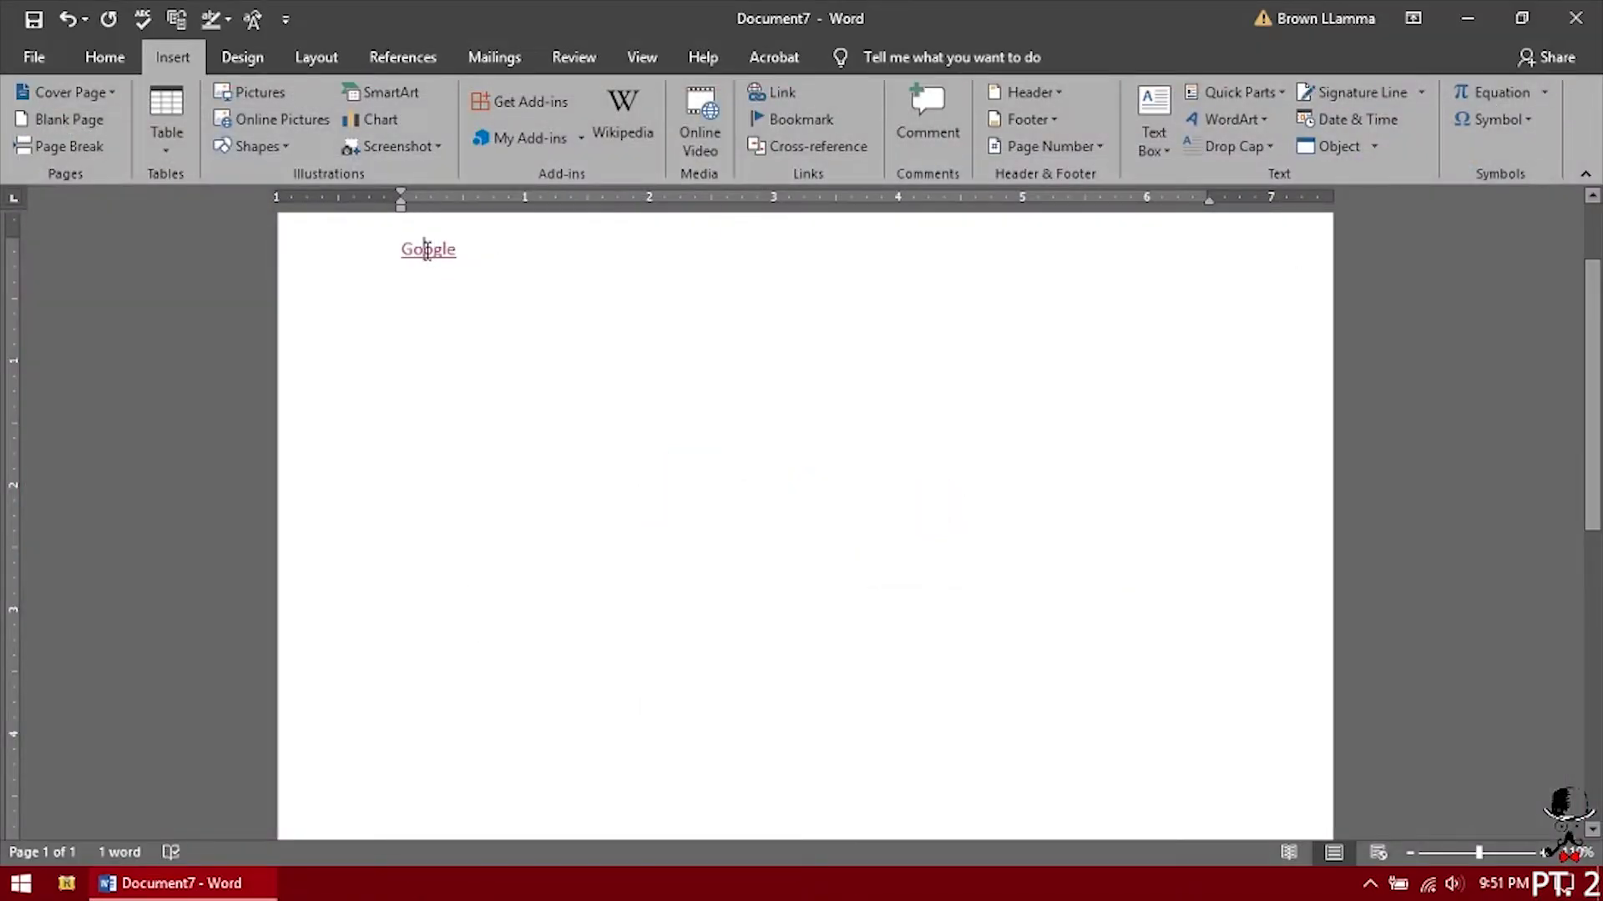
double_click(427, 250)
key(Delete)
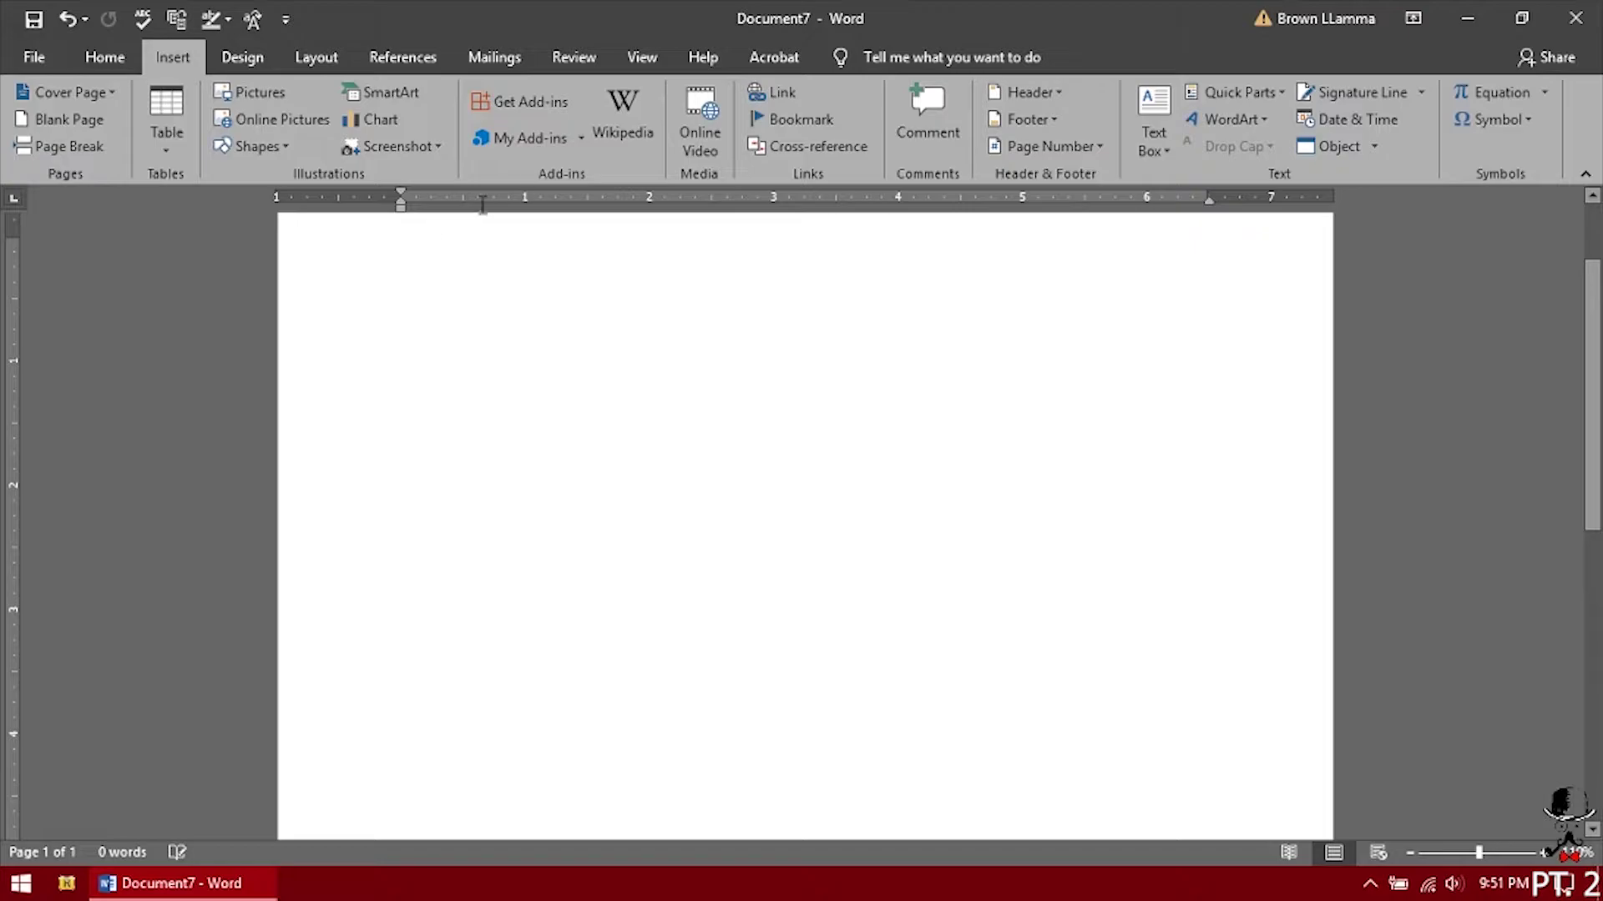
Step: Open the hyperlink settings and review the browsed pages, recent files, current folder and places in this document as link targets
click(783, 94)
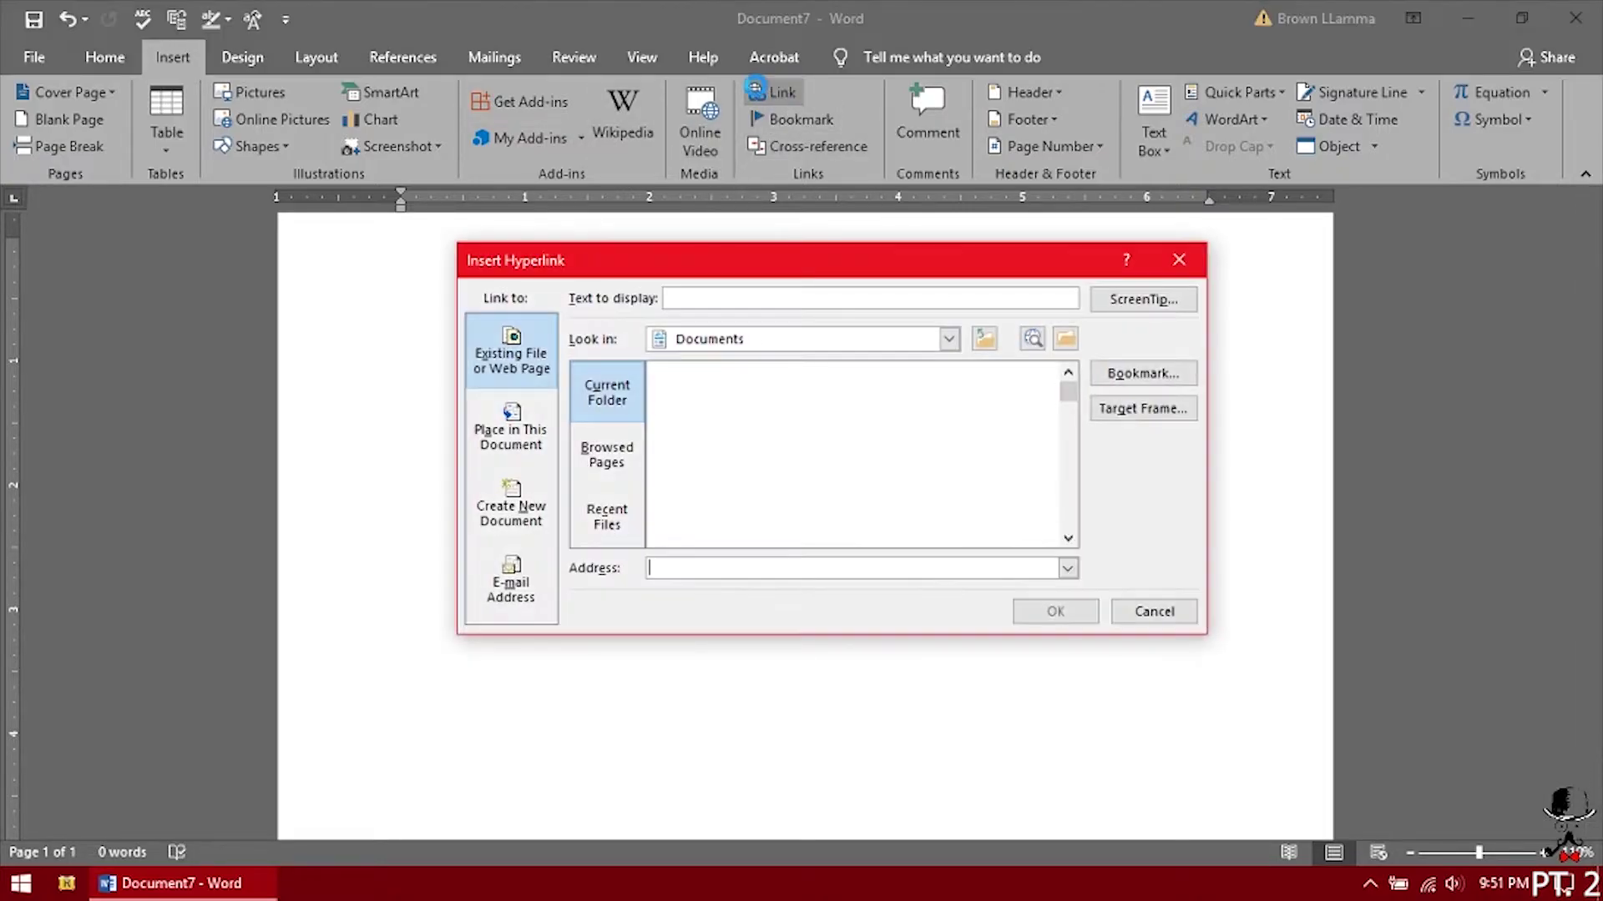
click(606, 474)
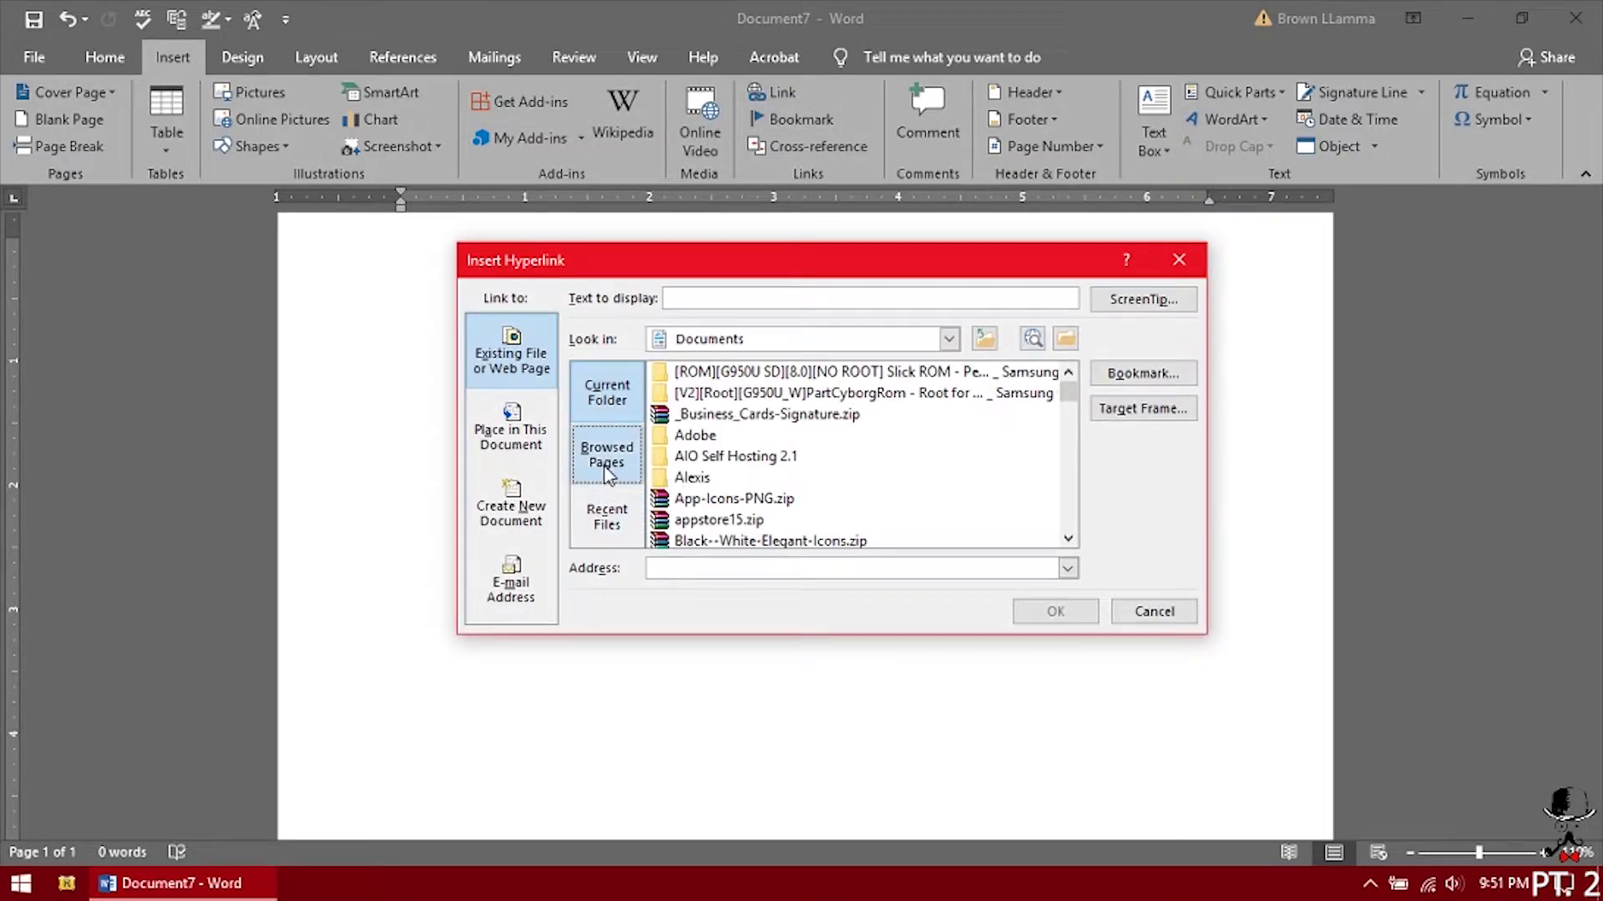
click(616, 539)
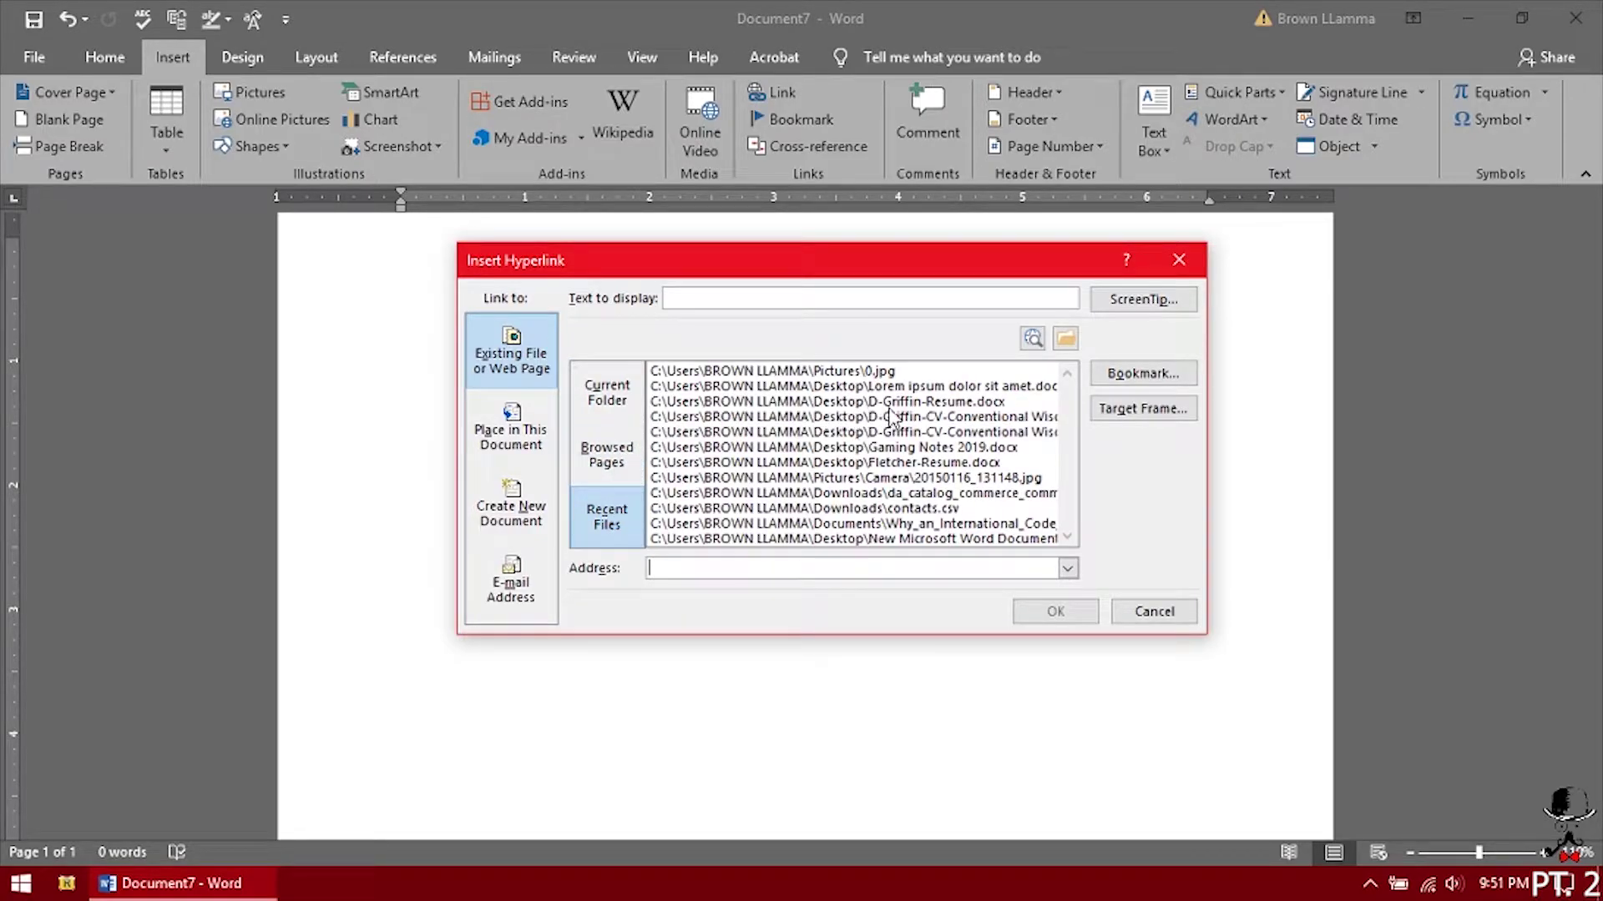
click(607, 399)
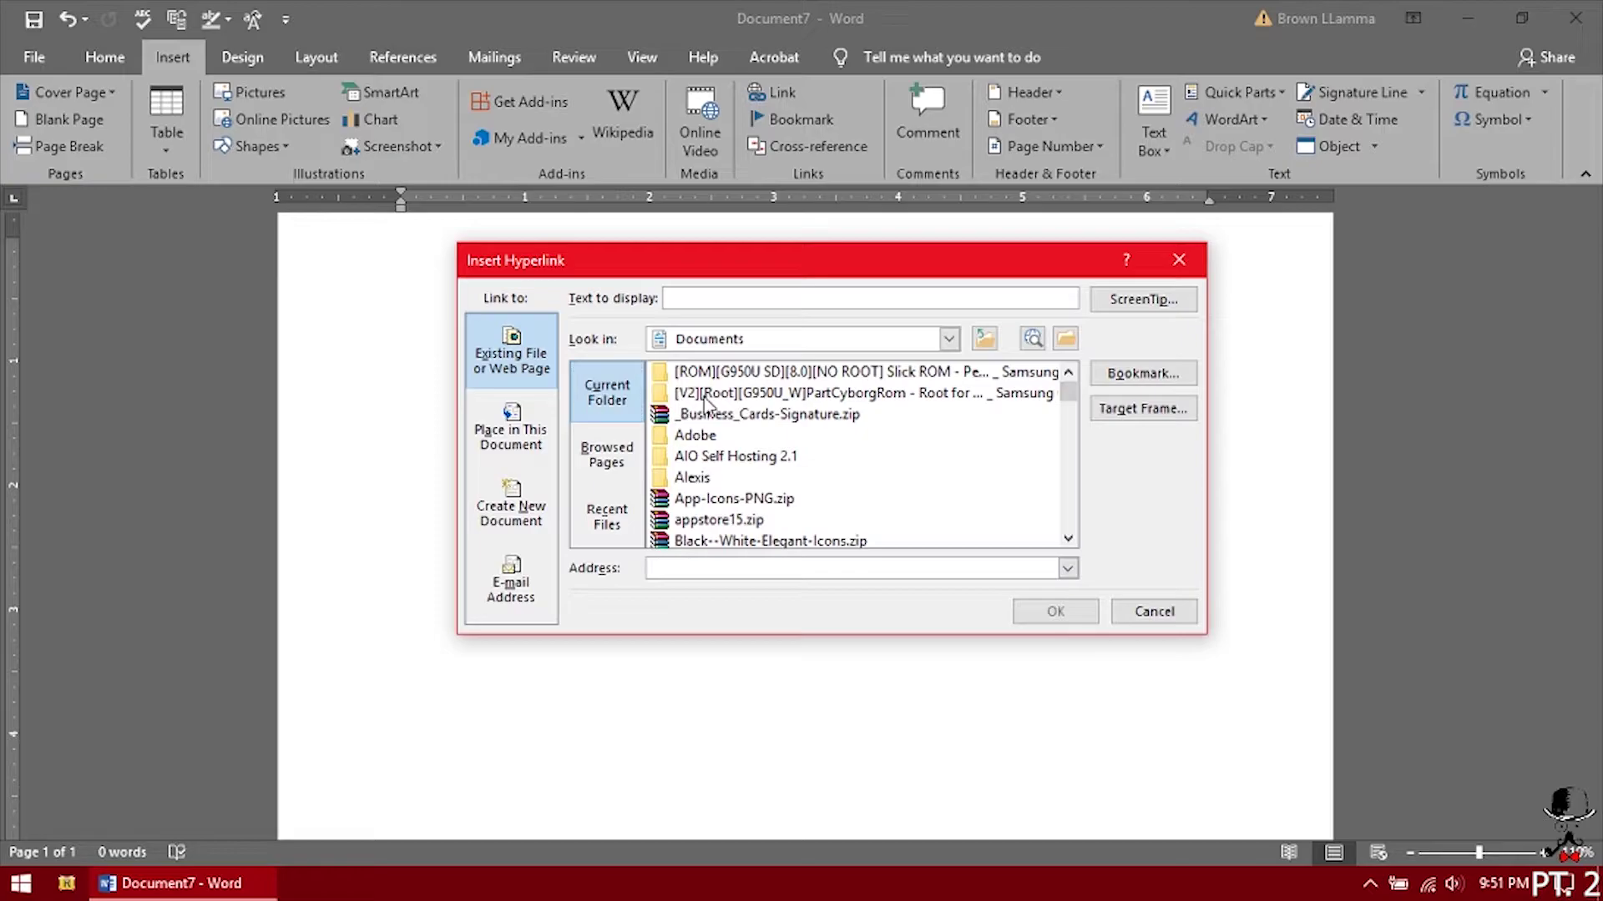
click(544, 438)
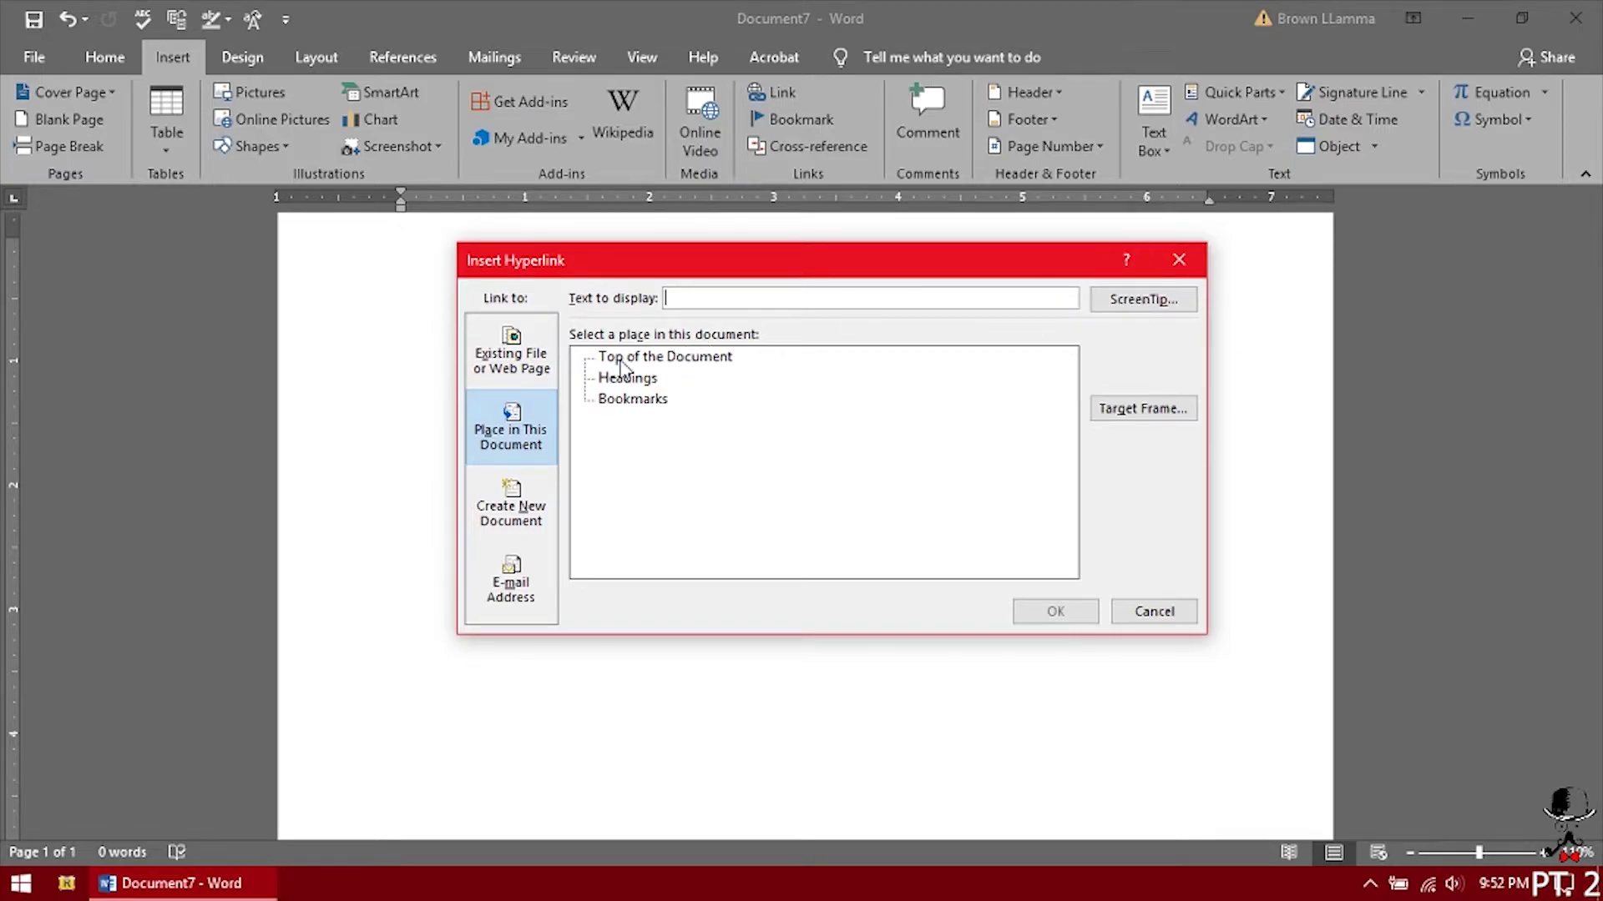
click(516, 359)
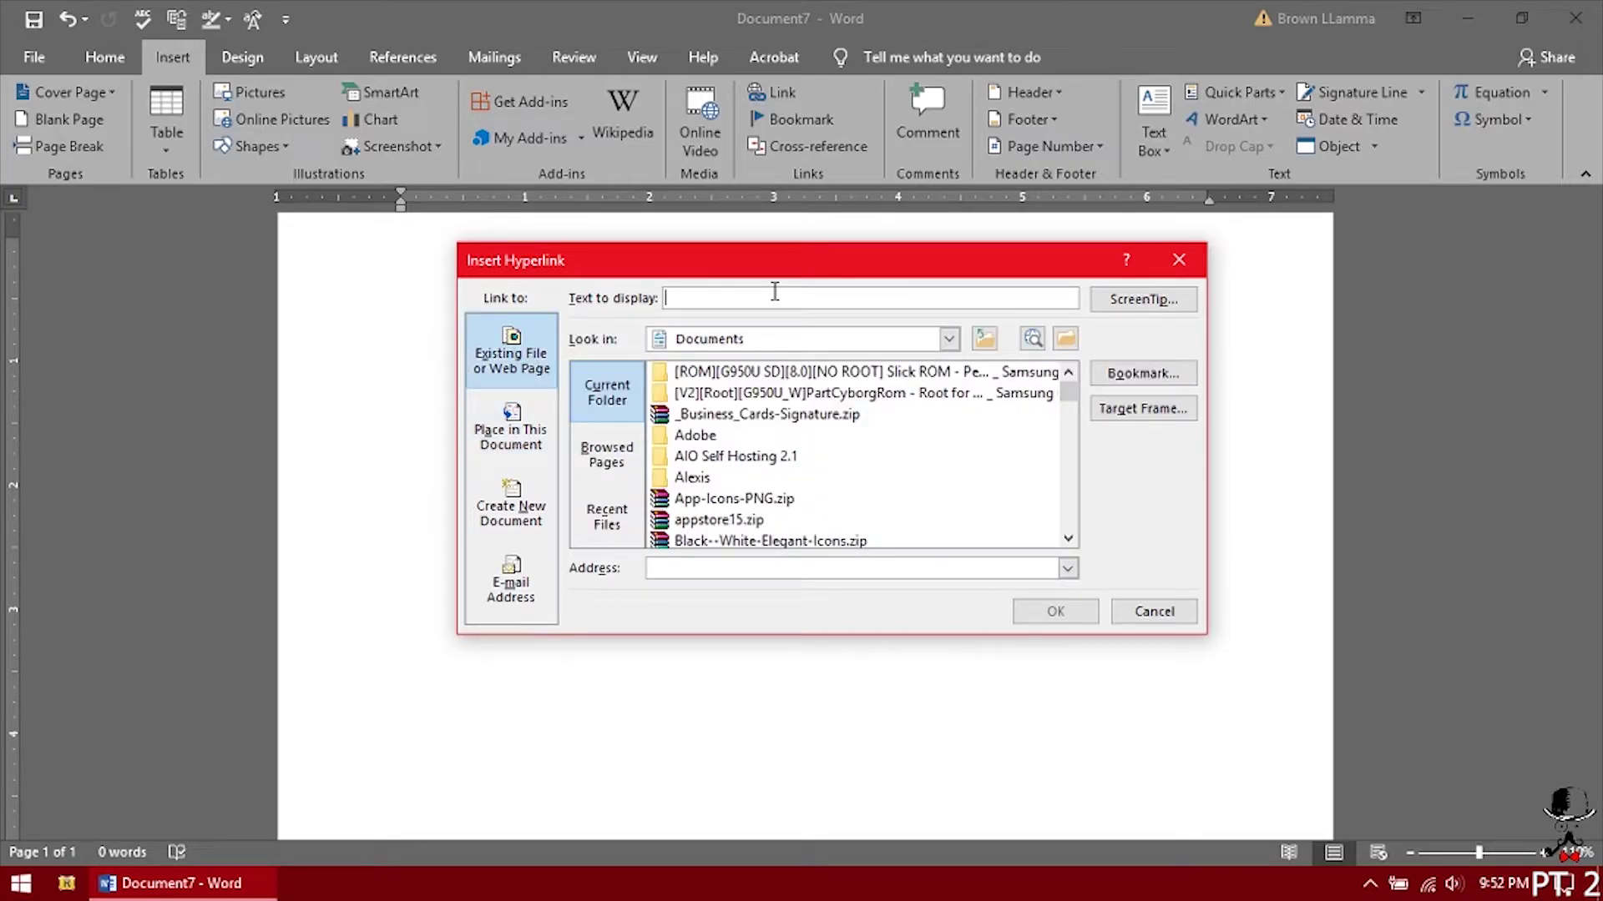
text(Ban)
text(k Stuff)
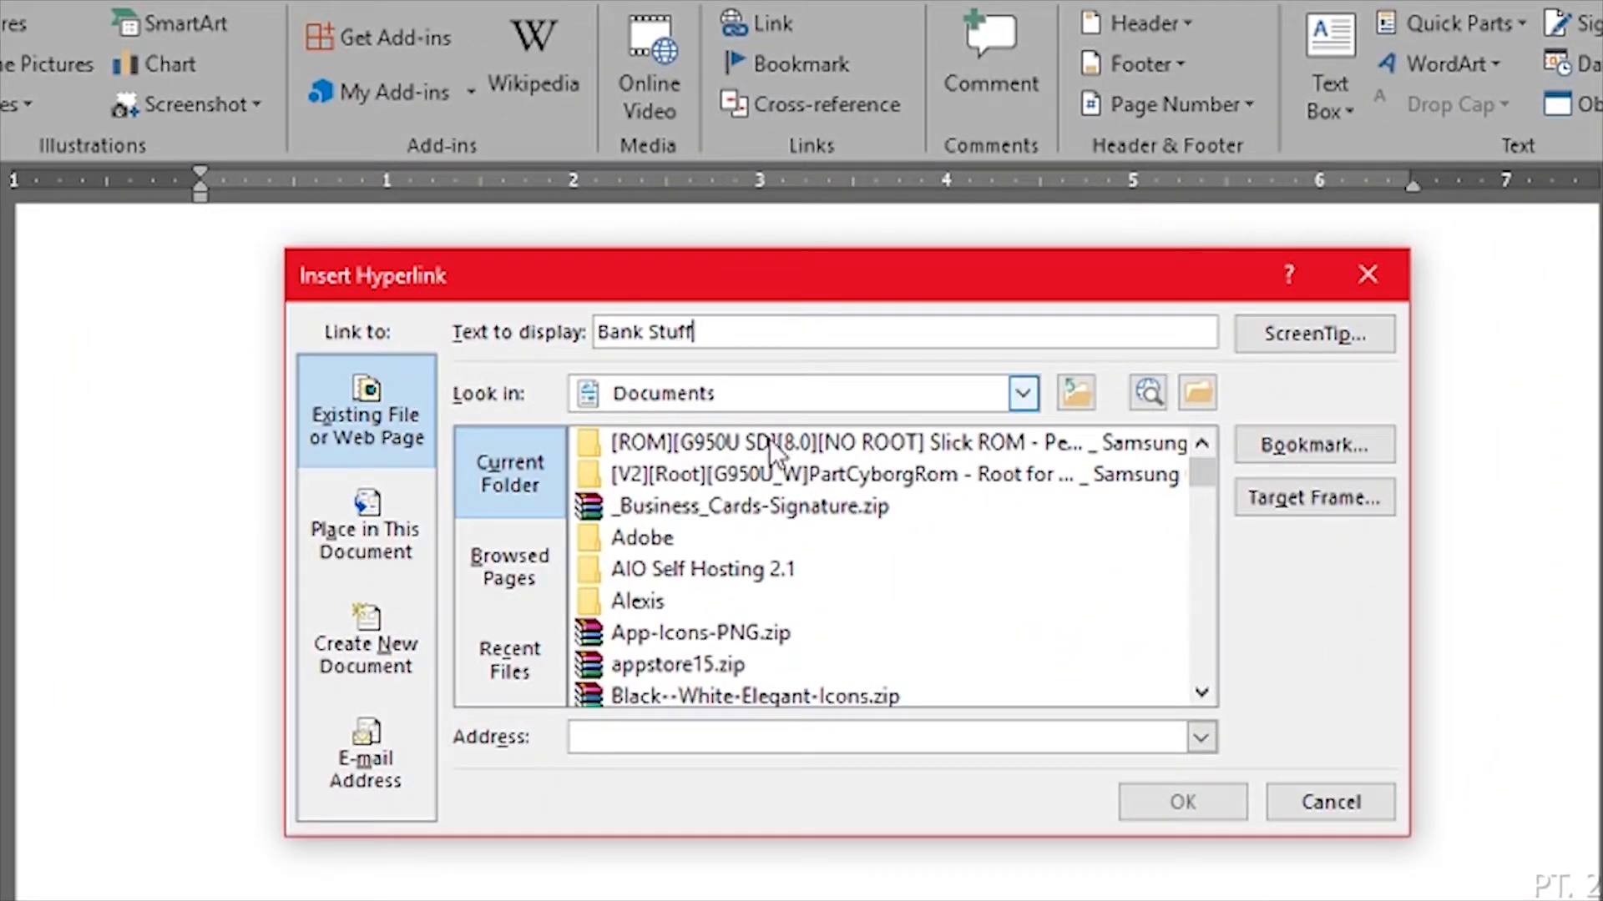
click(667, 738)
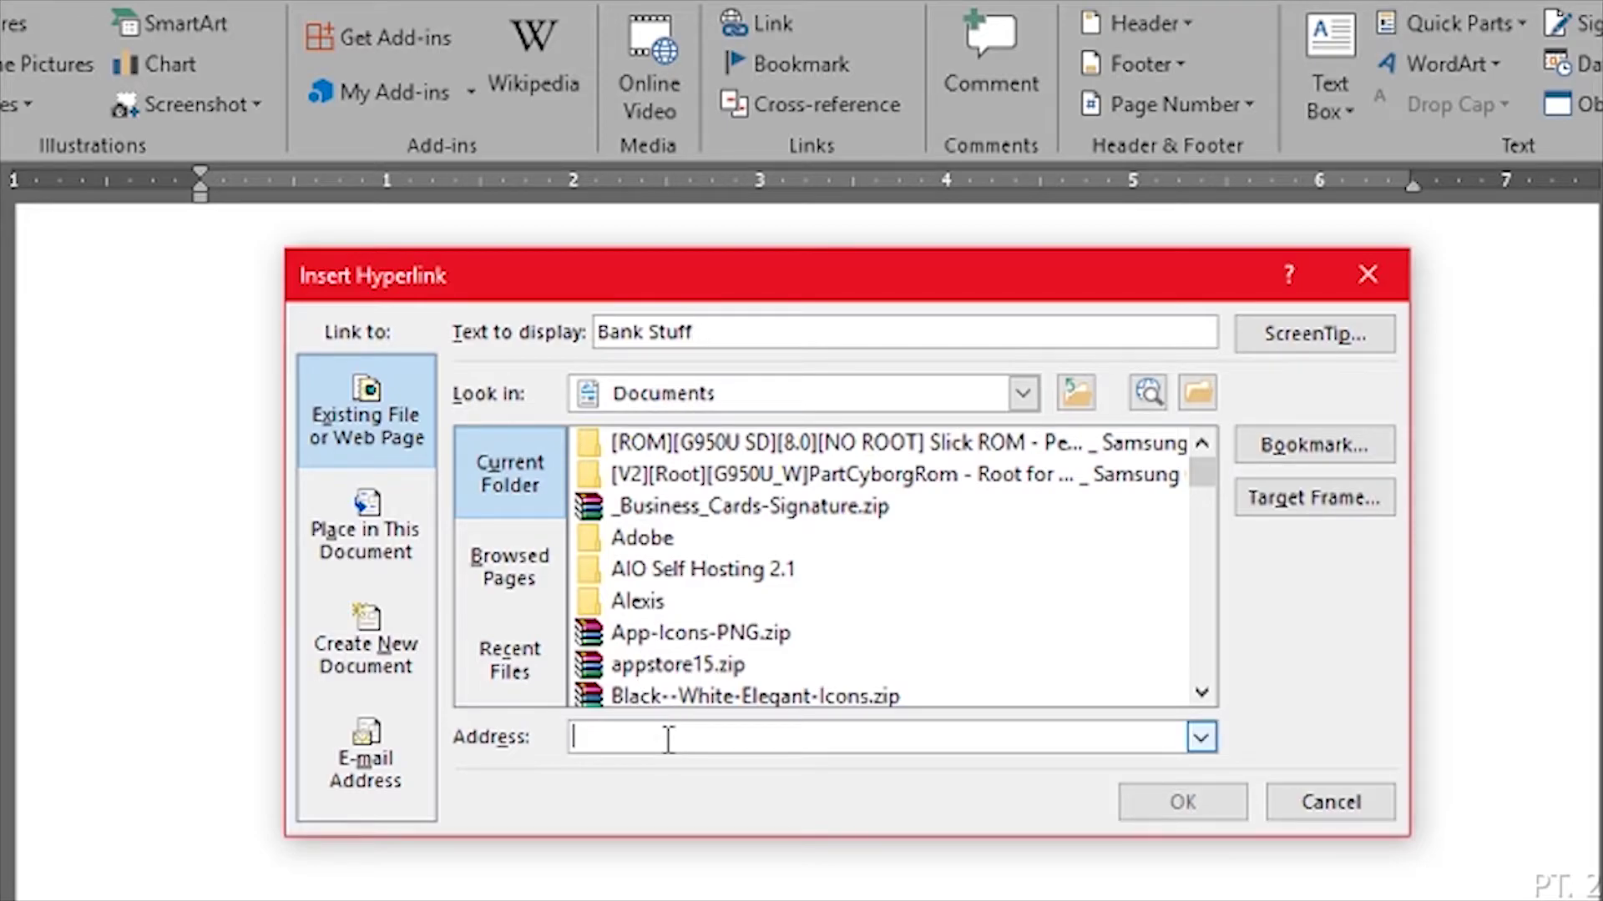
text(ww)
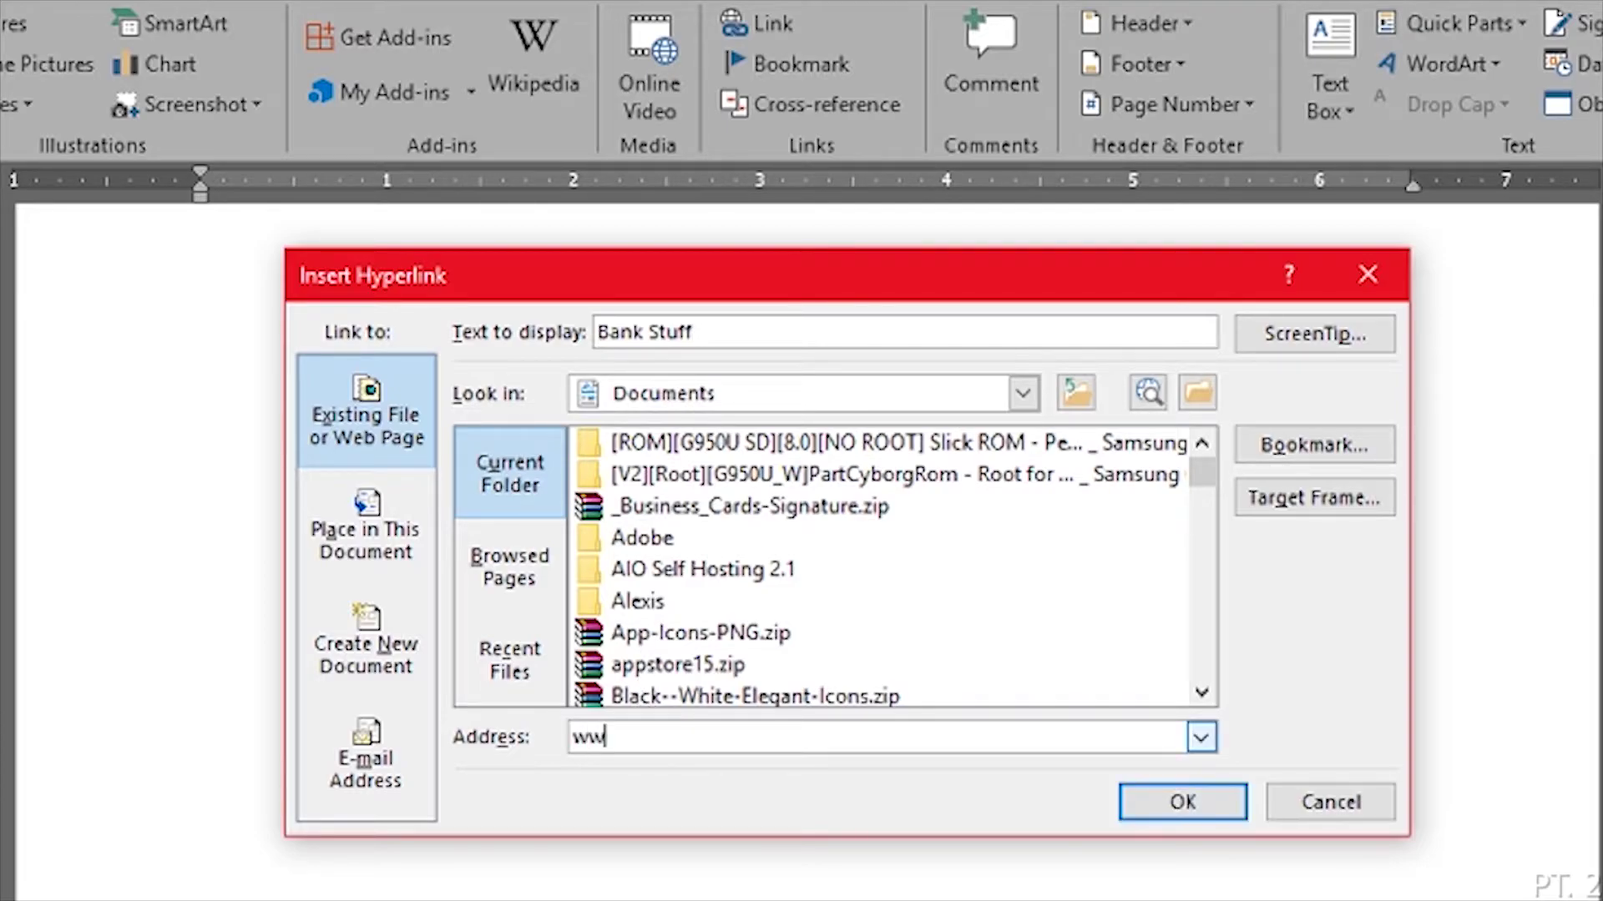
text(w.ba)
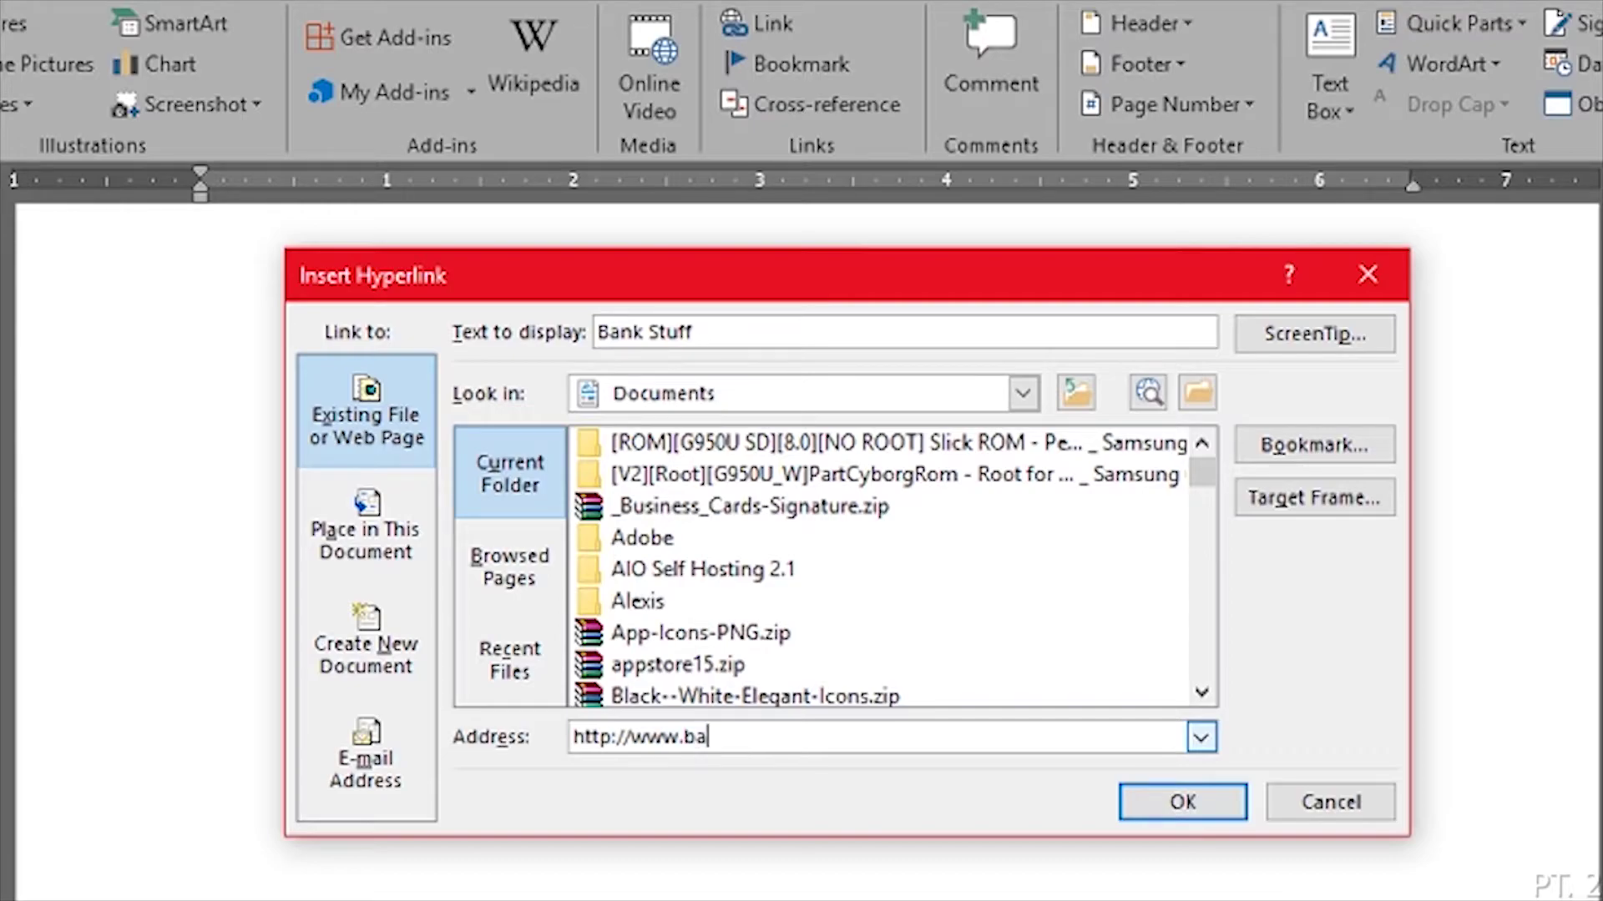
text(nkofamerica.com)
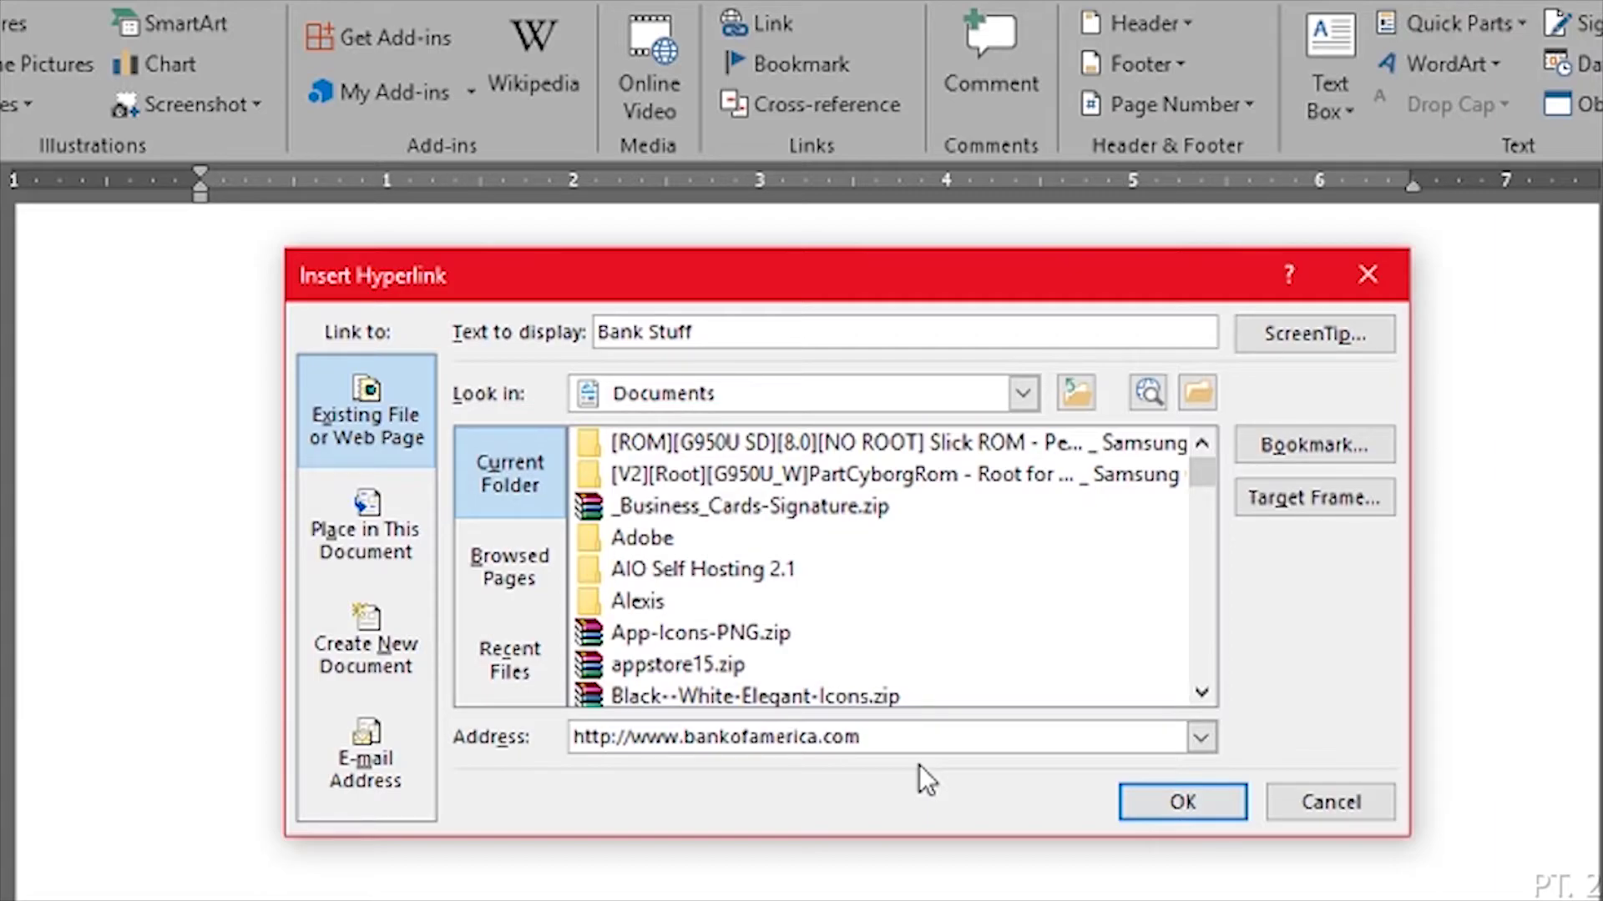
click(1136, 807)
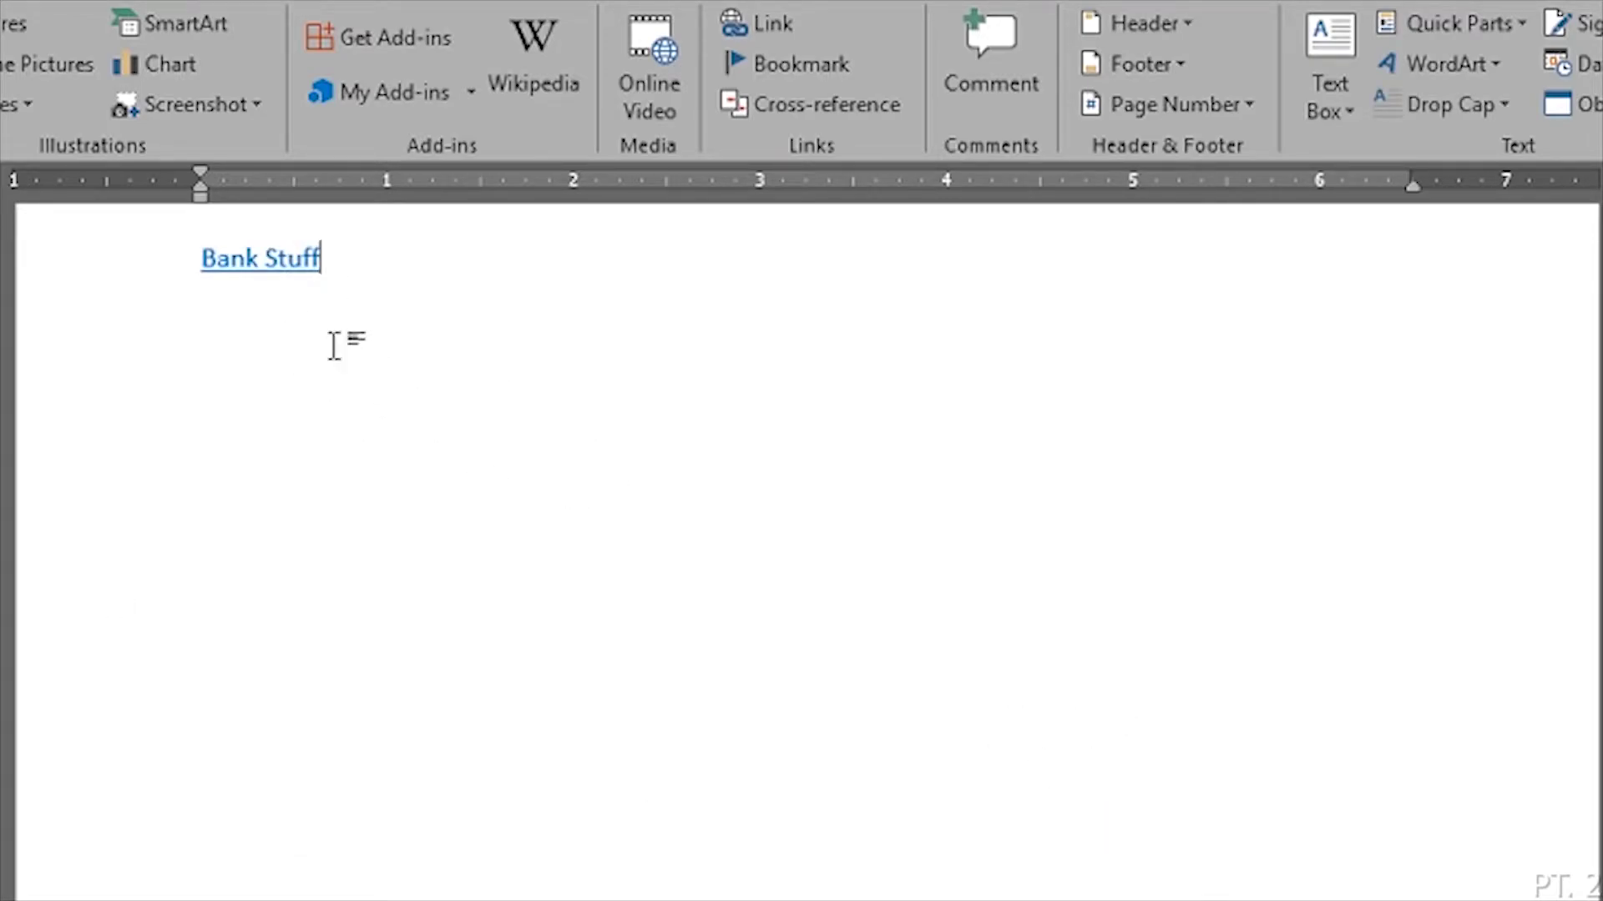
Step: Write "Granny, use this link - " in front of the "Bank Stuff" hyperlink and follow the link to test it
click(209, 268)
text(Grann)
text(y, use t)
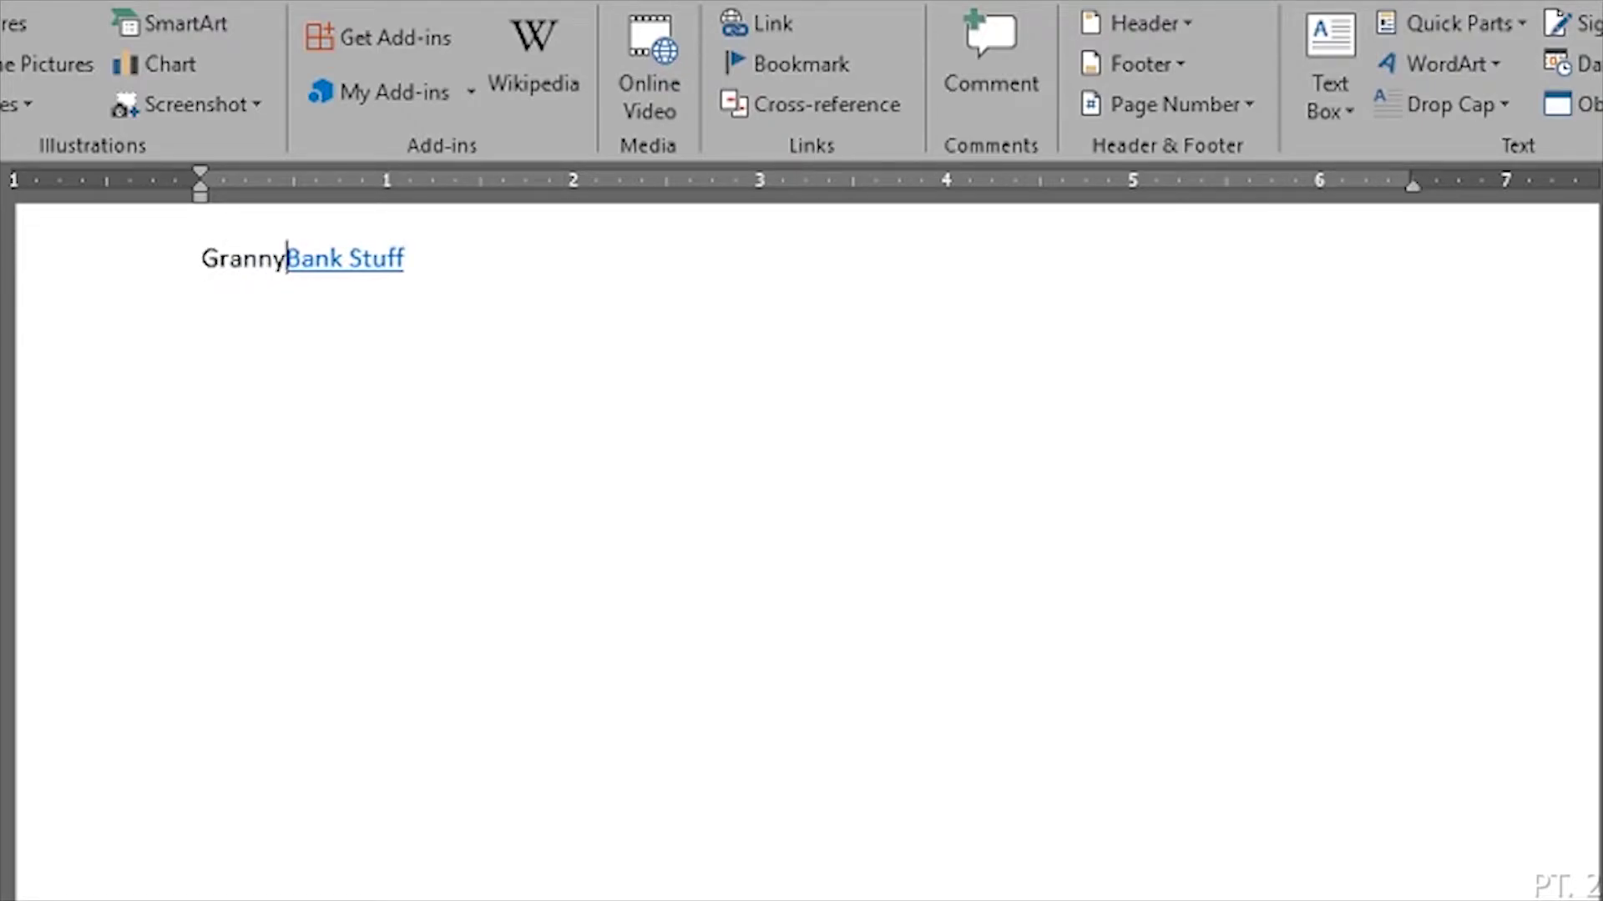
text(his link )
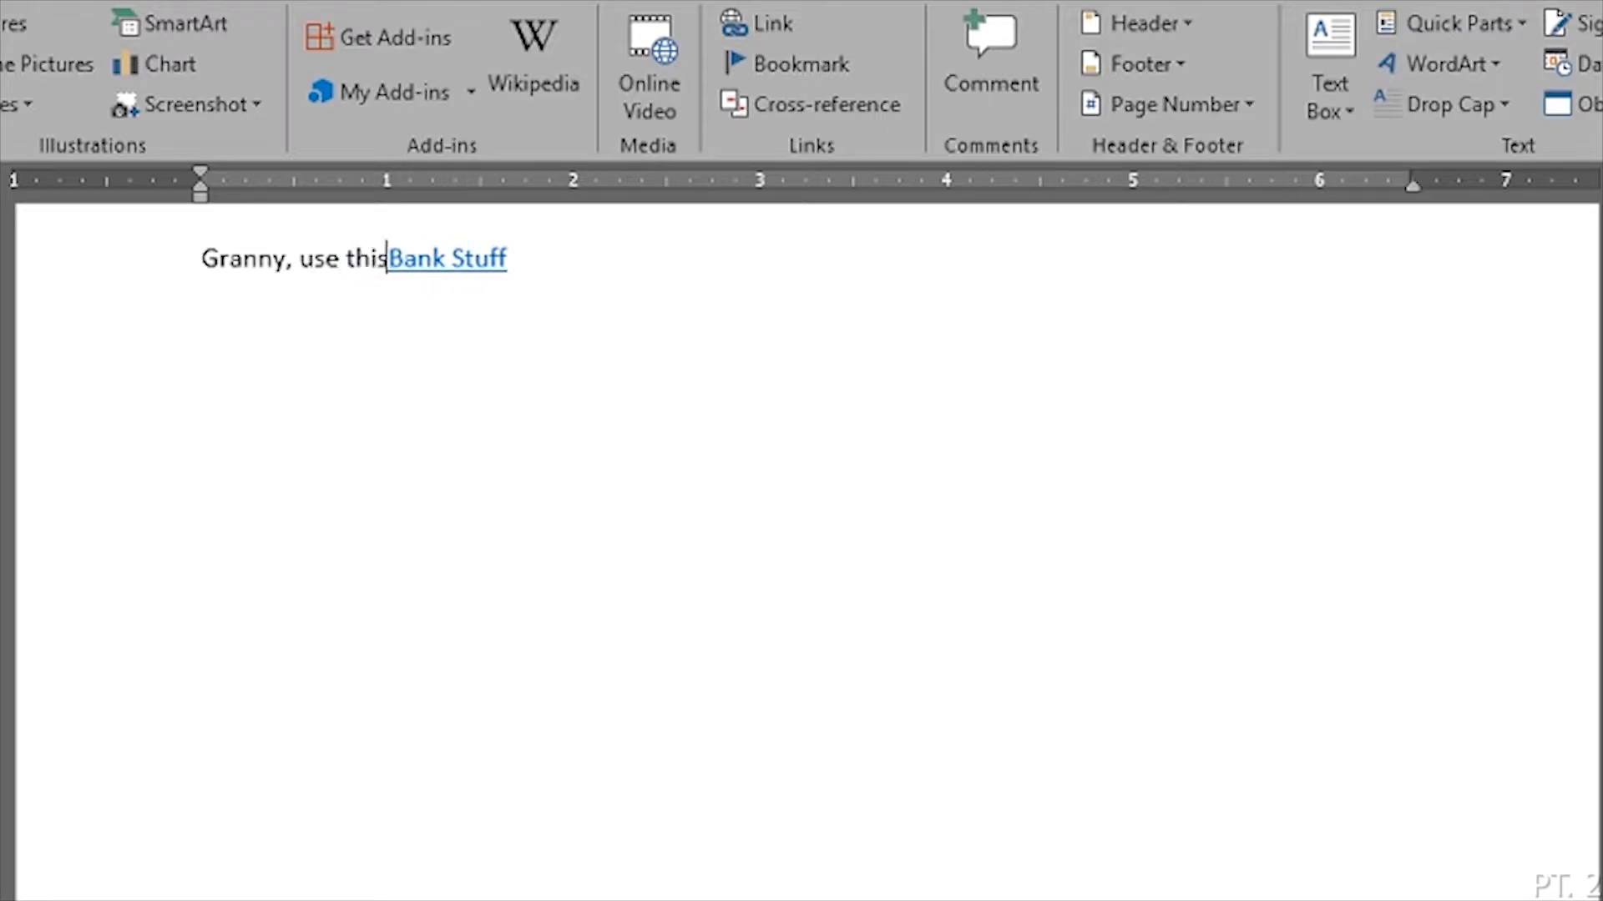
text(-)
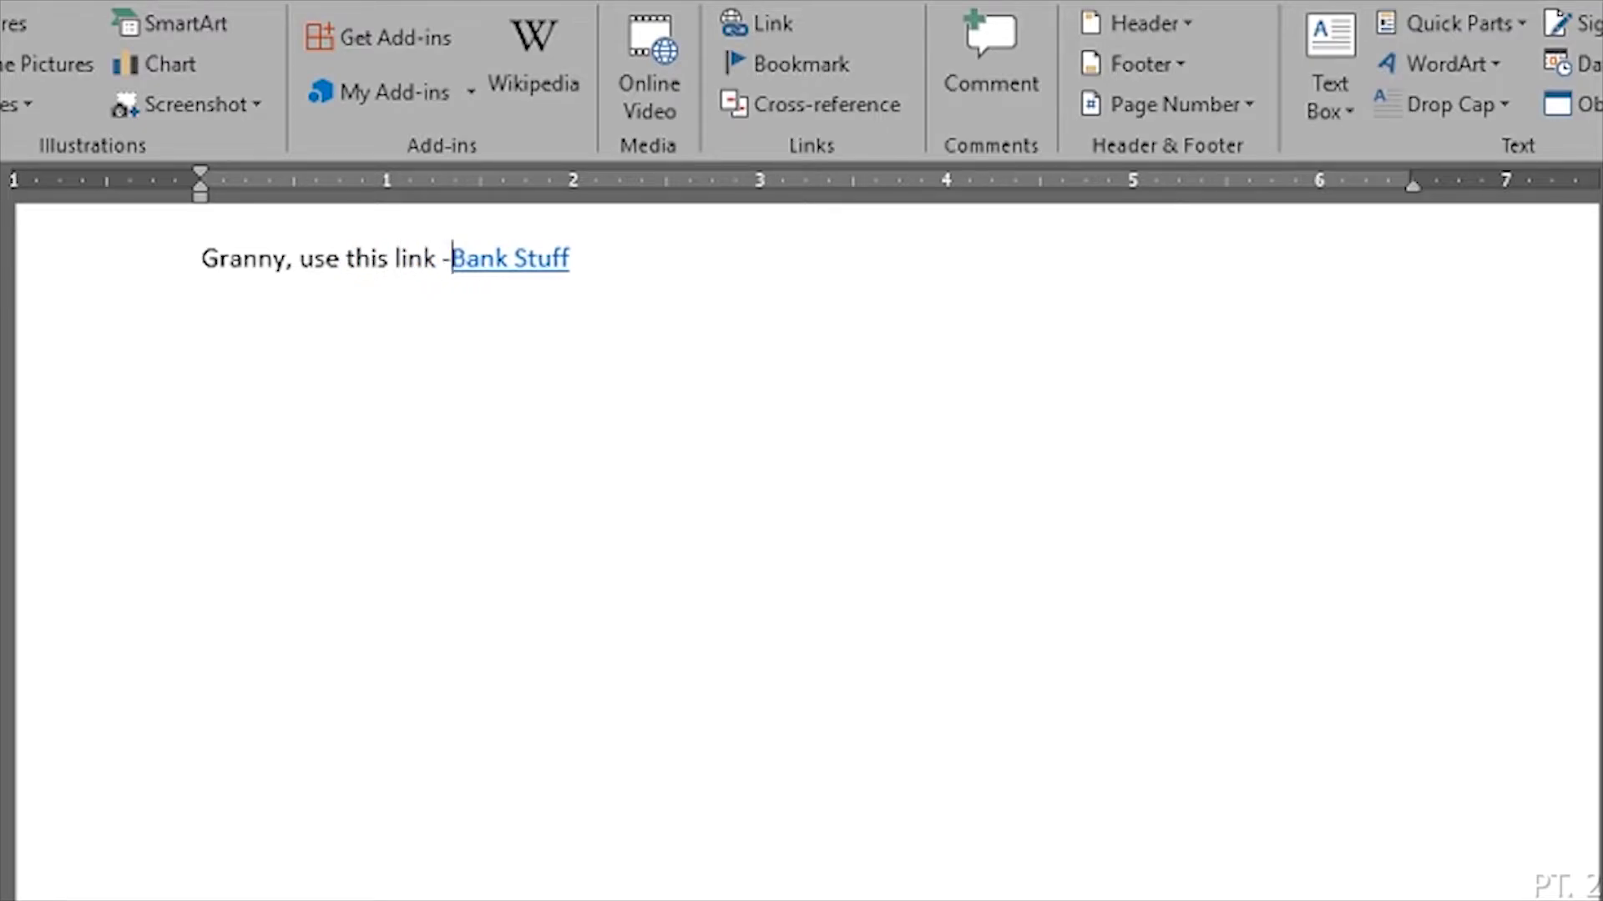
key(End)
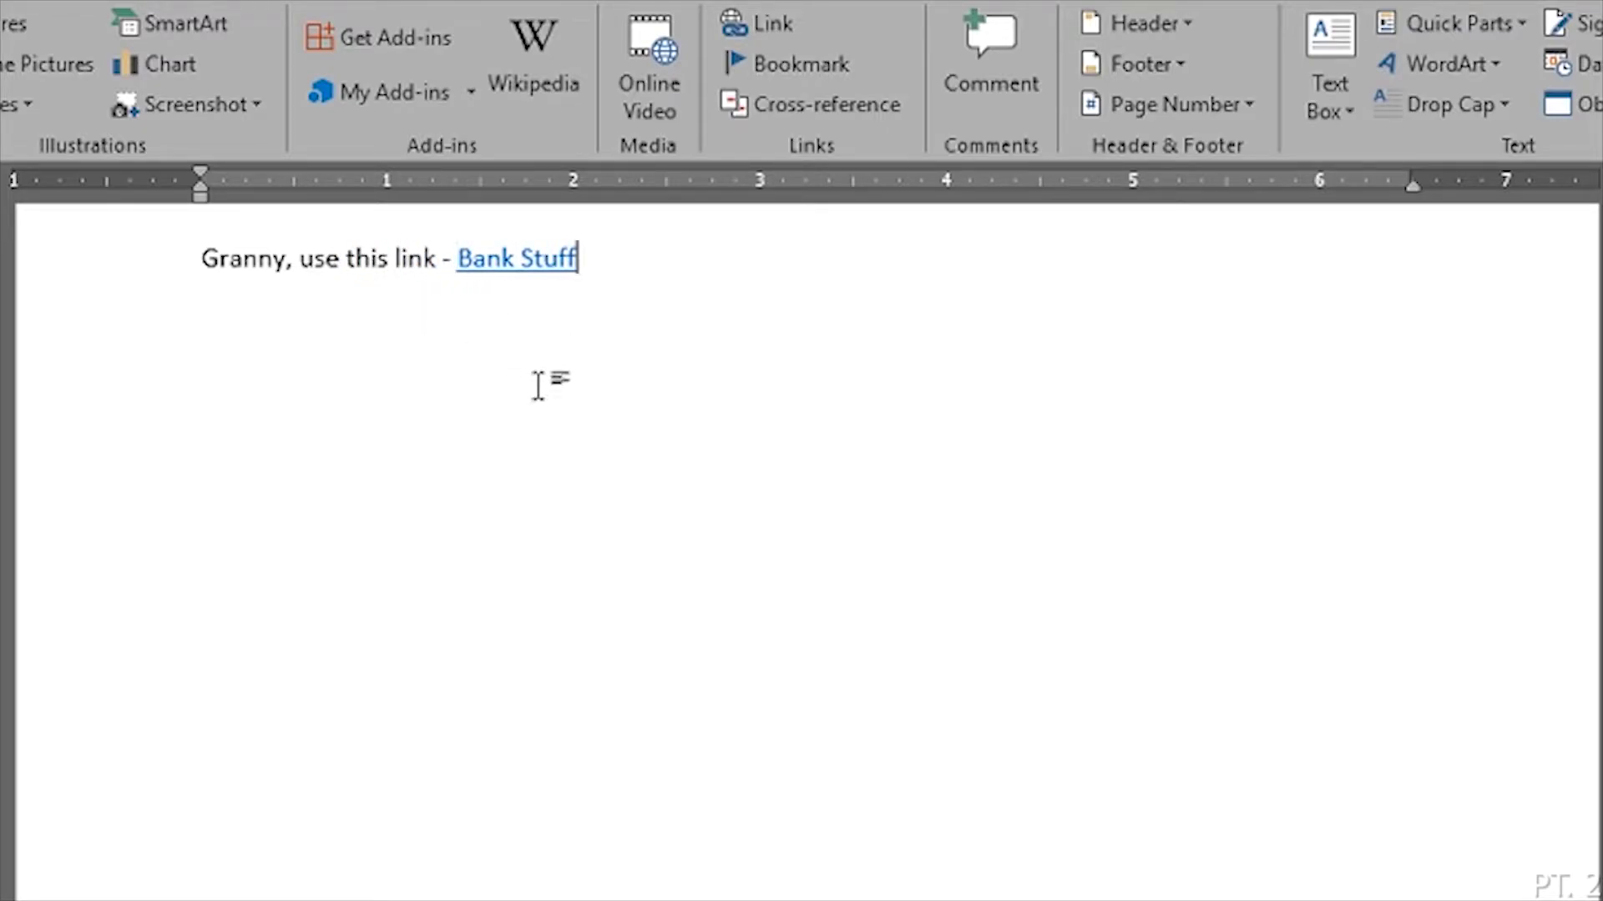
ctrl+click(553, 265)
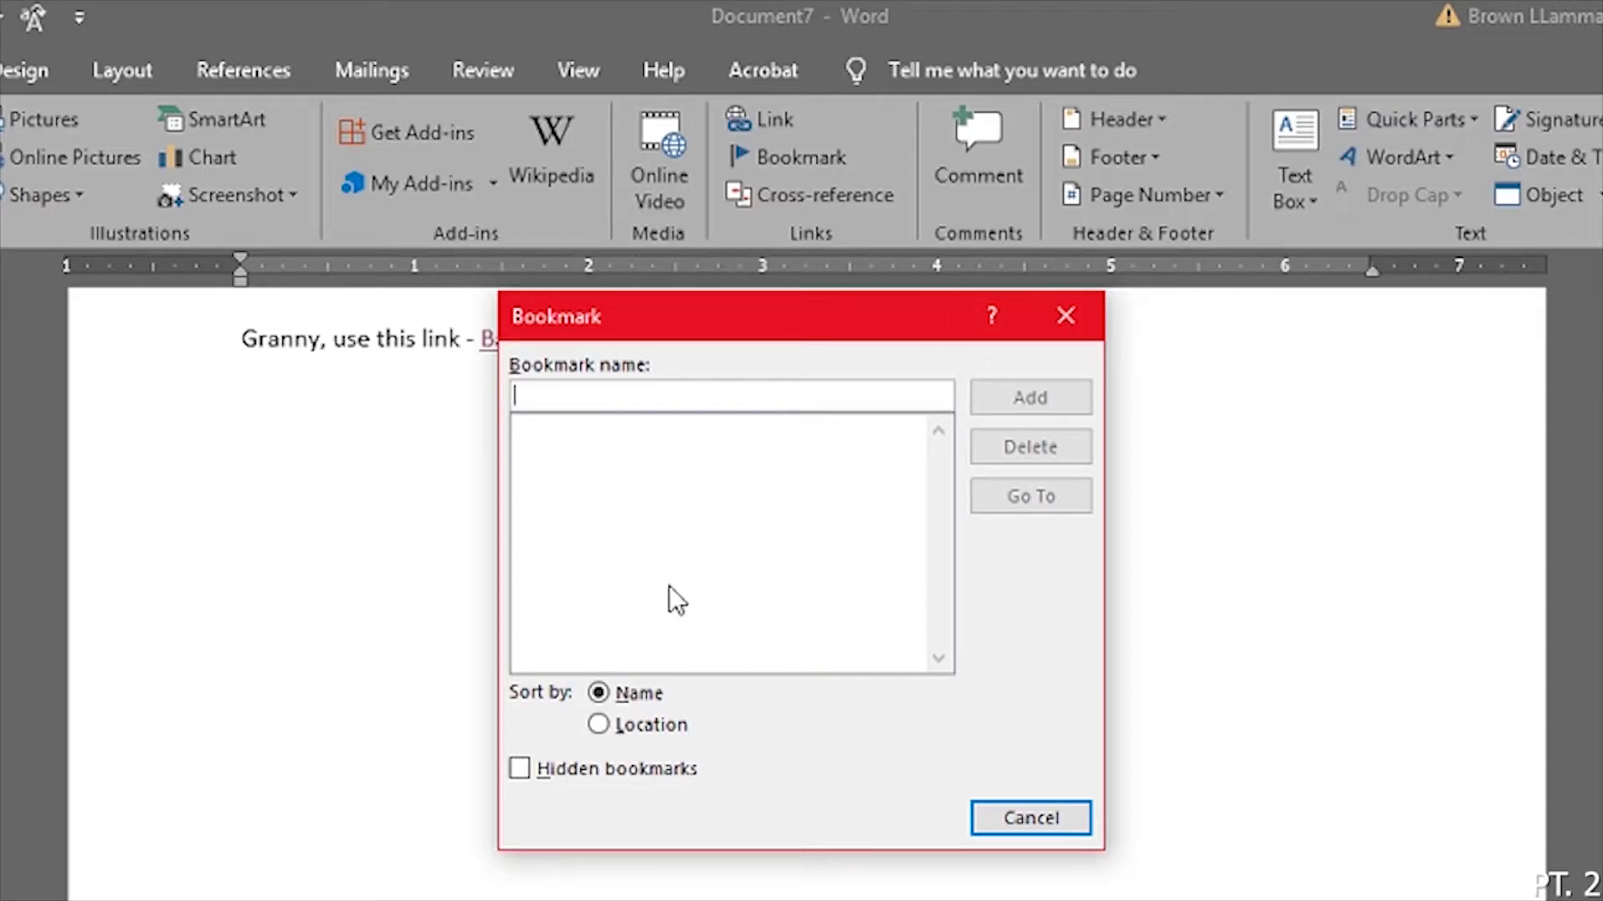
Step: Examine the Bookmark options sorted by location and the Cross-reference options, closing both without adding anything
click(651, 727)
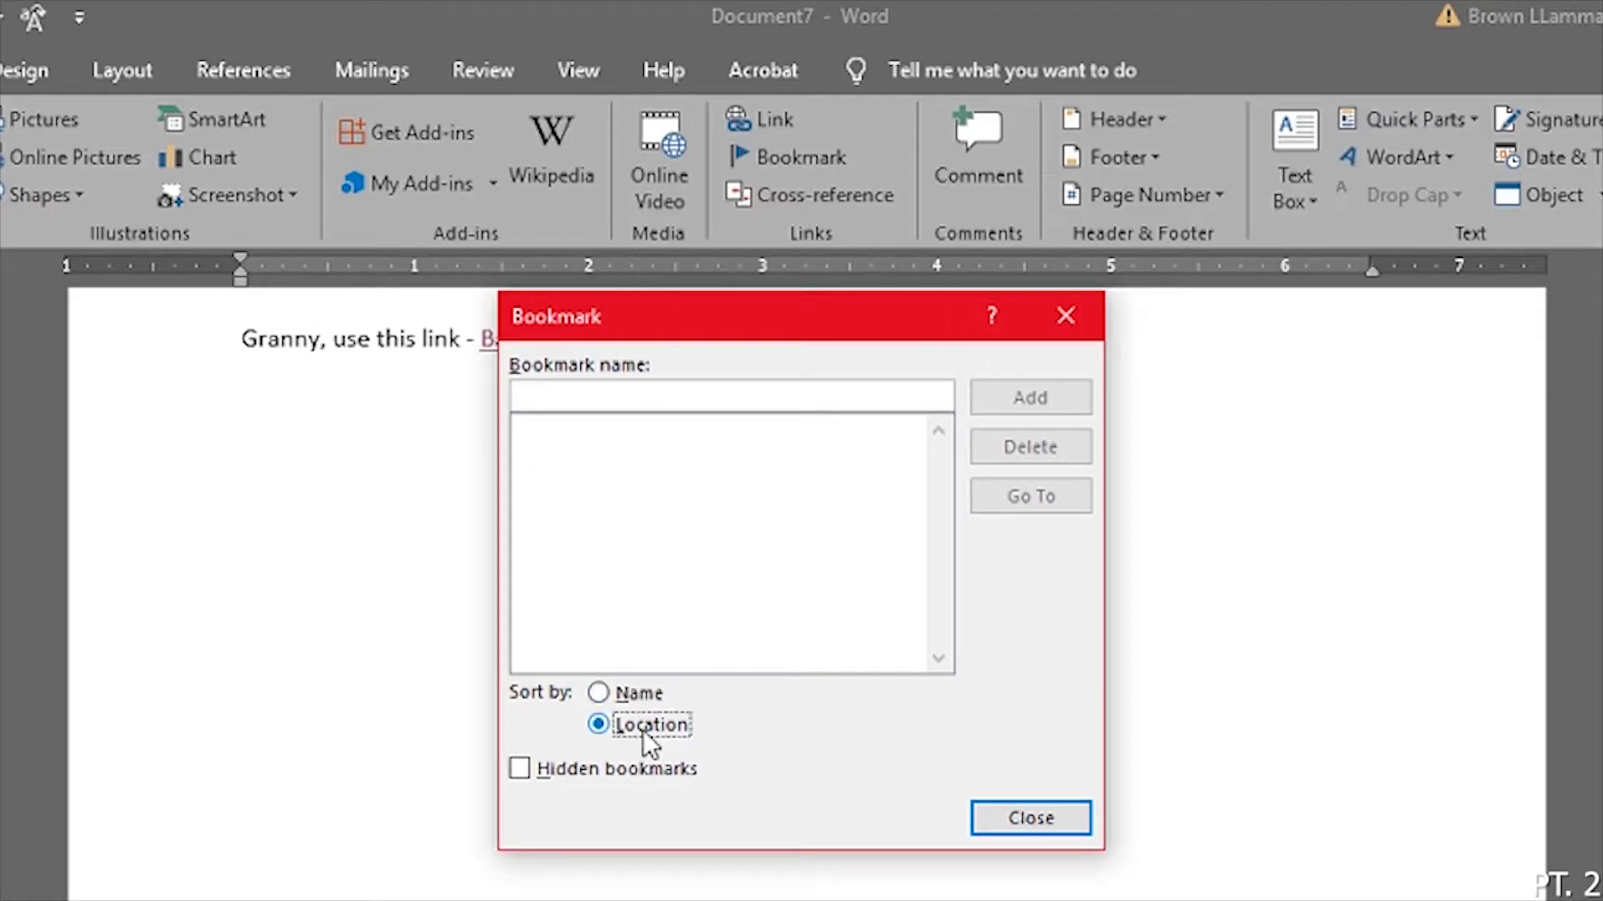
click(1085, 318)
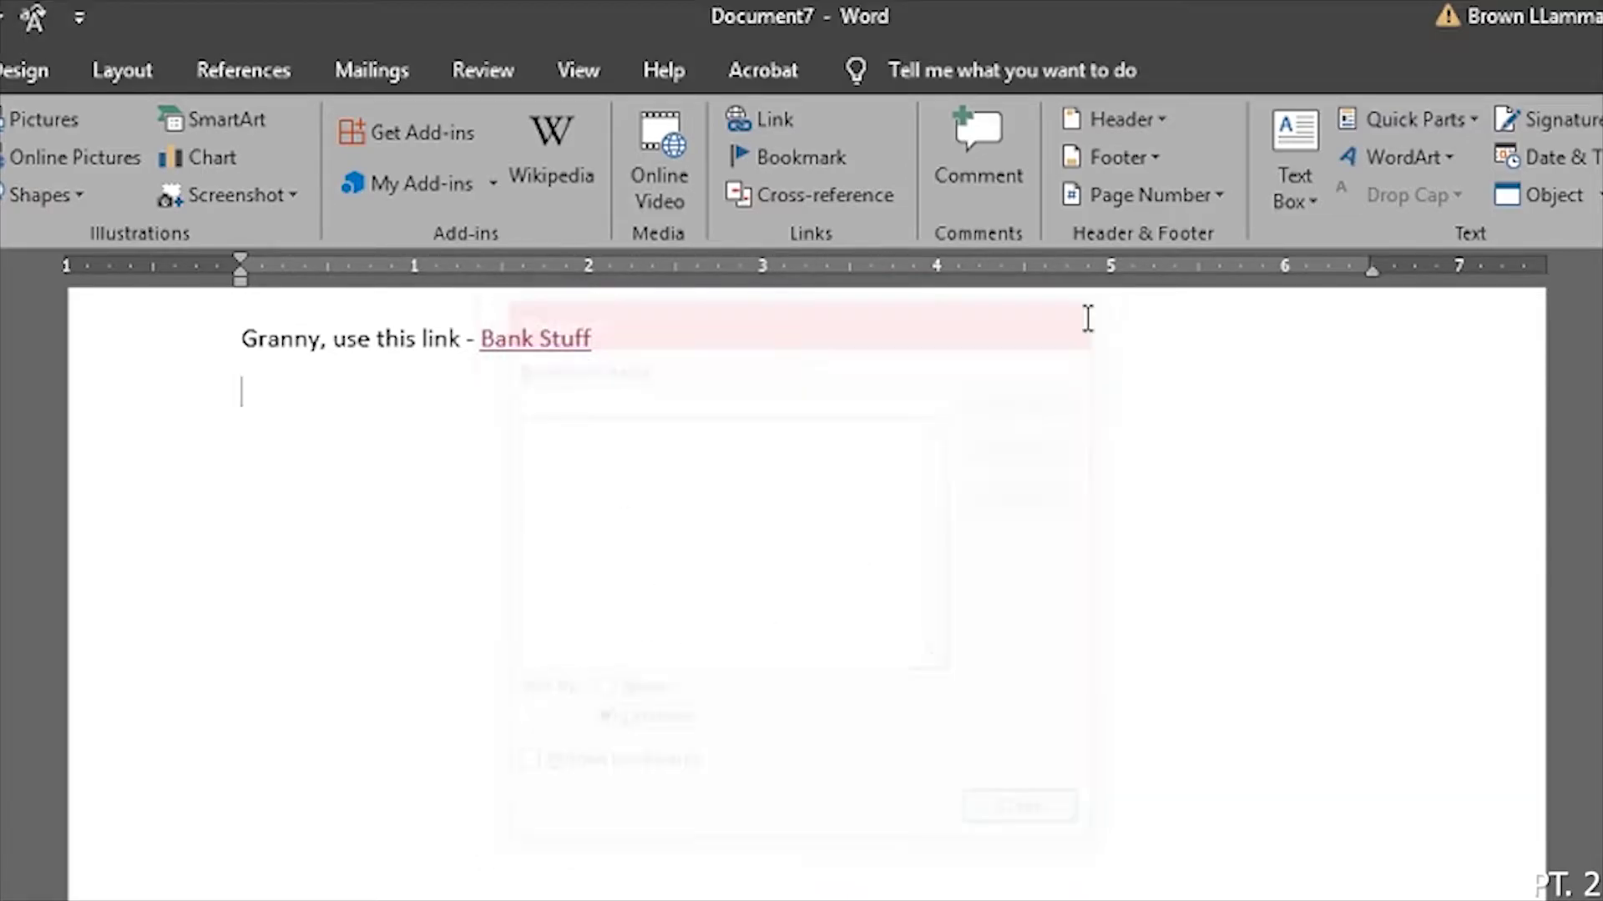
click(810, 198)
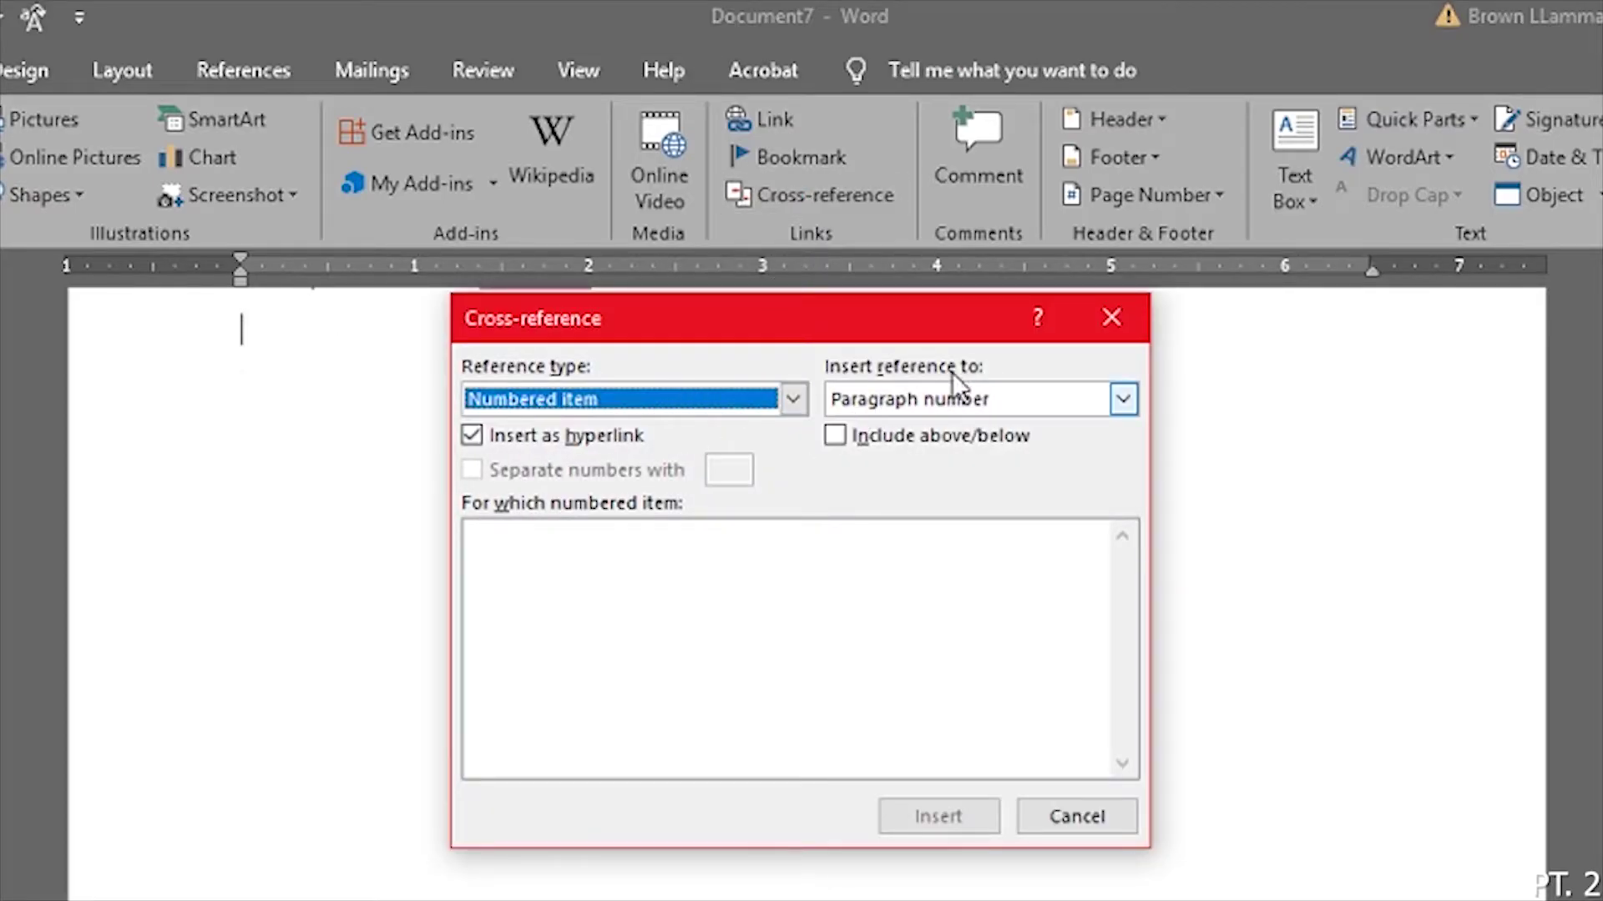
click(1109, 316)
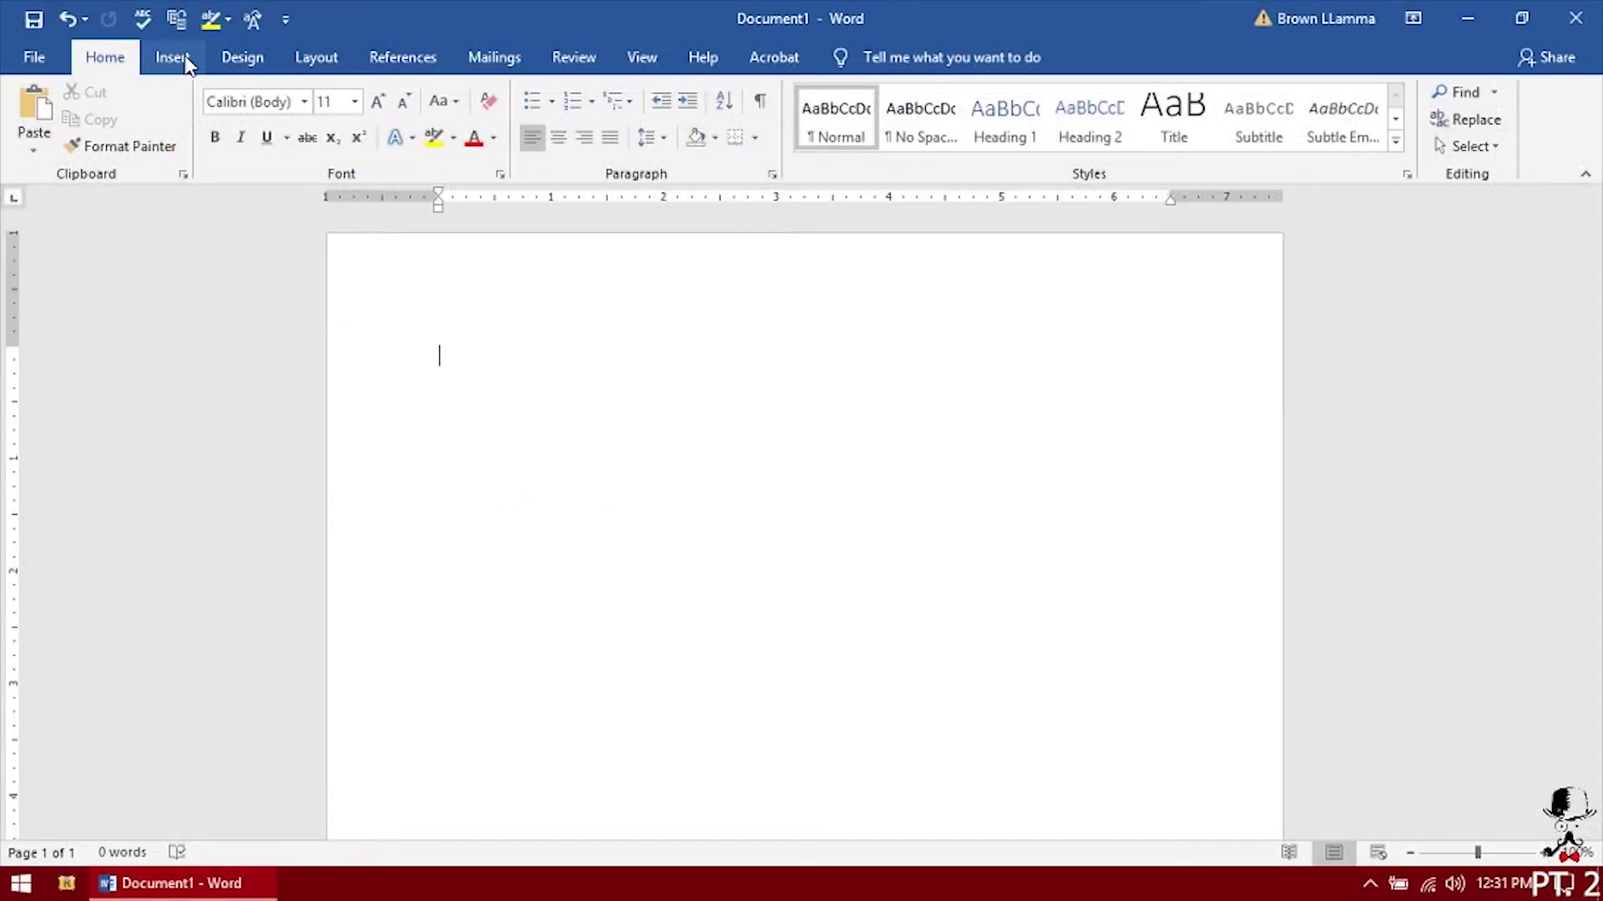
Step: Fill the blank document with placeholder paragraphs generated by =lorem()
click(182, 58)
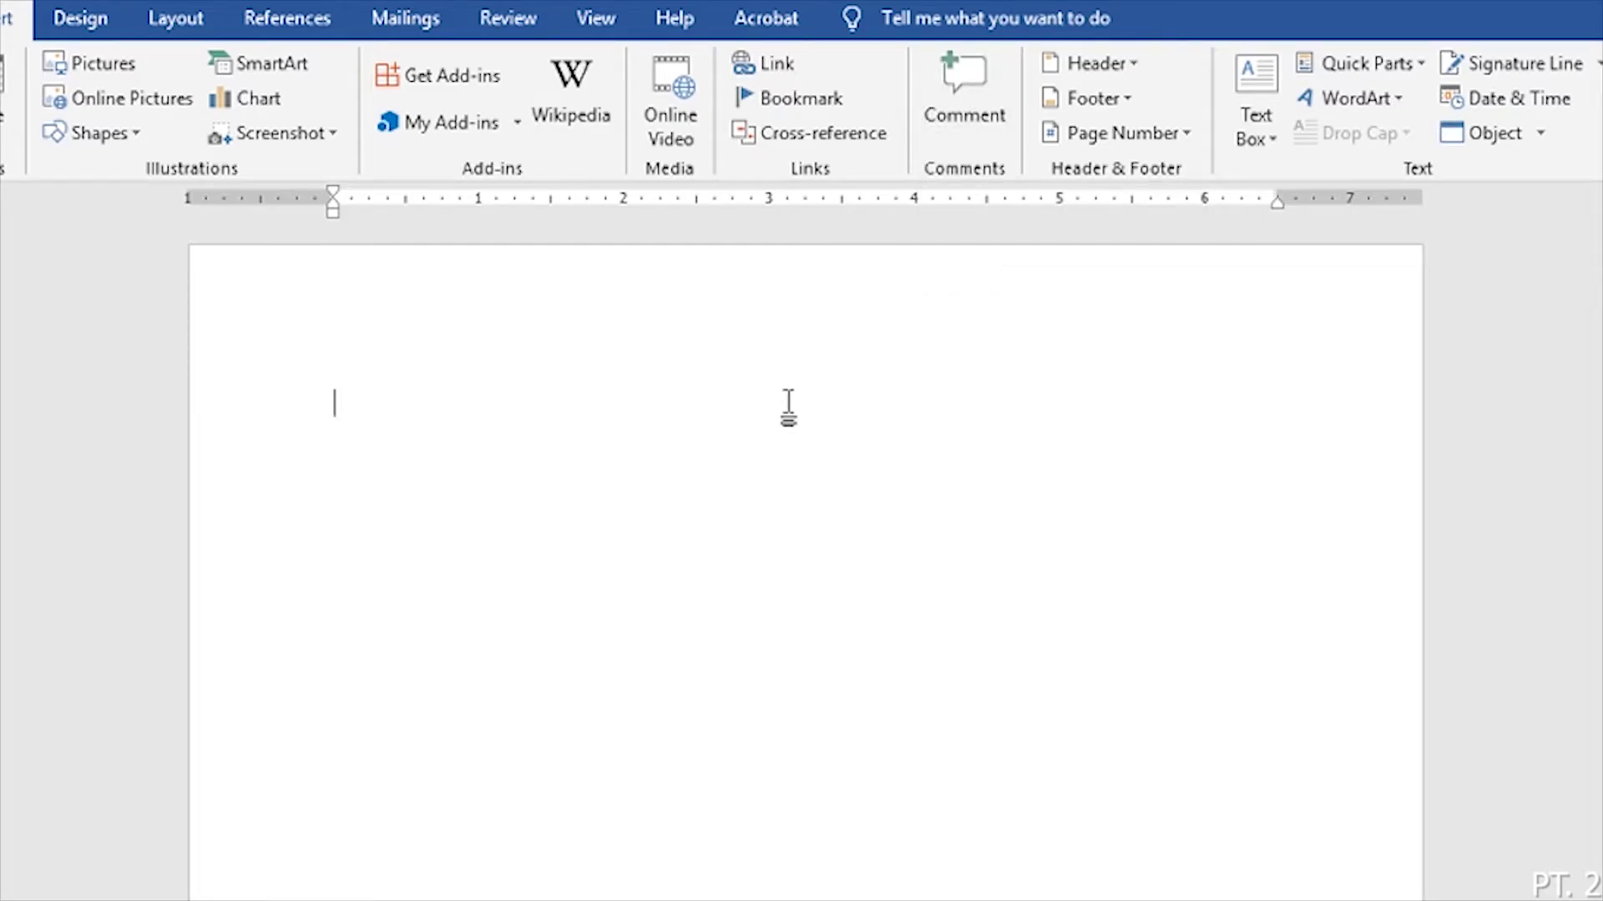
text(=lorem())
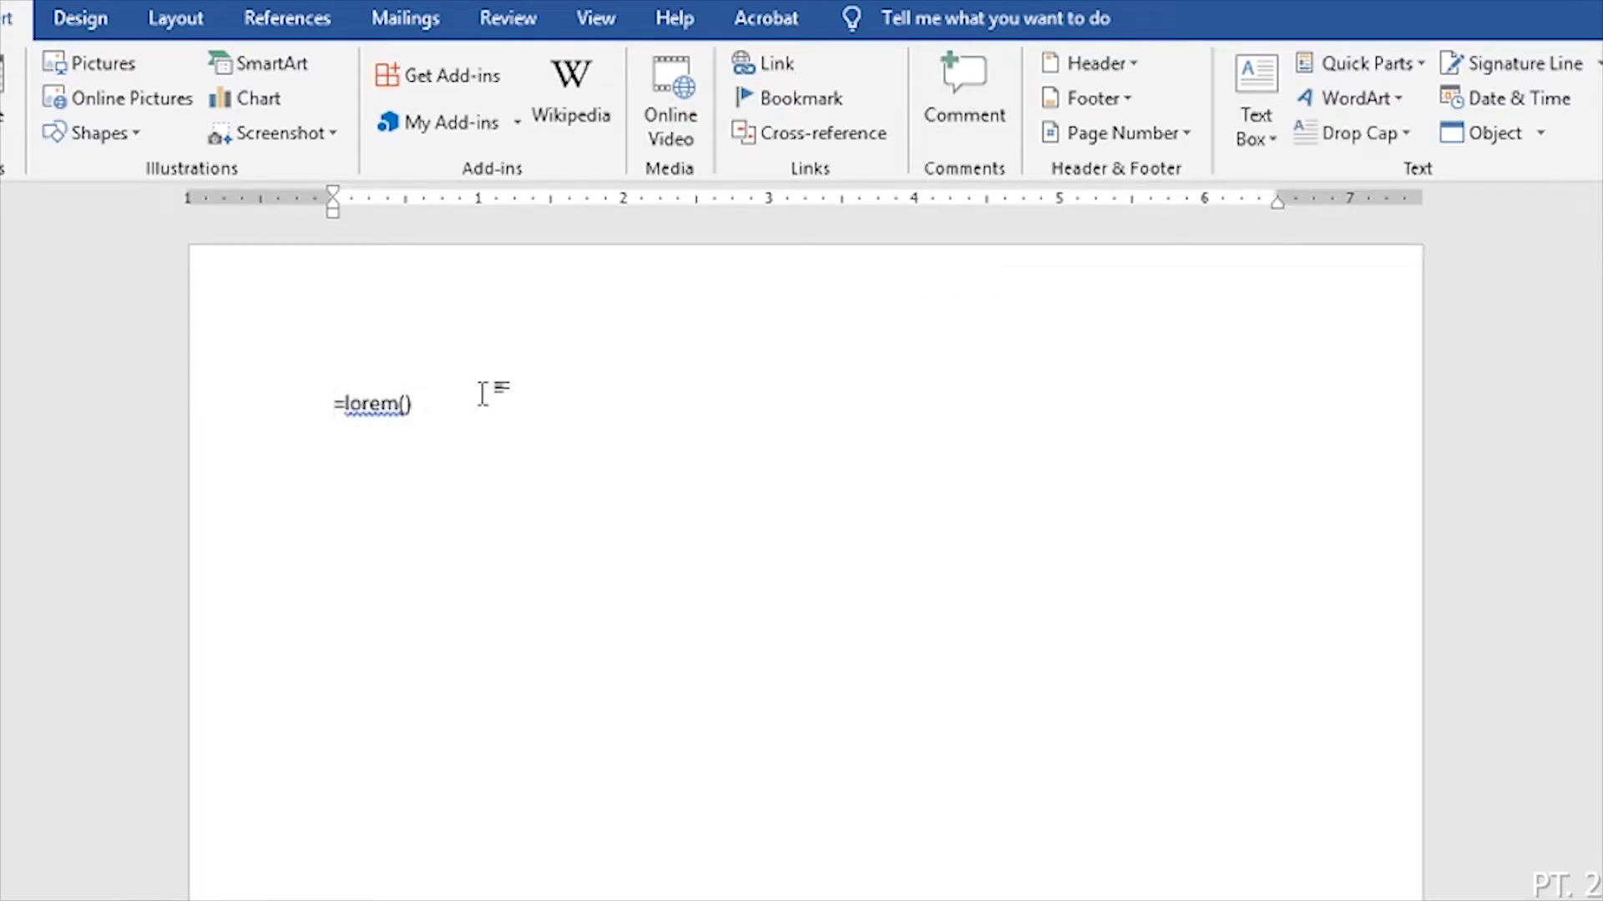
key(Return)
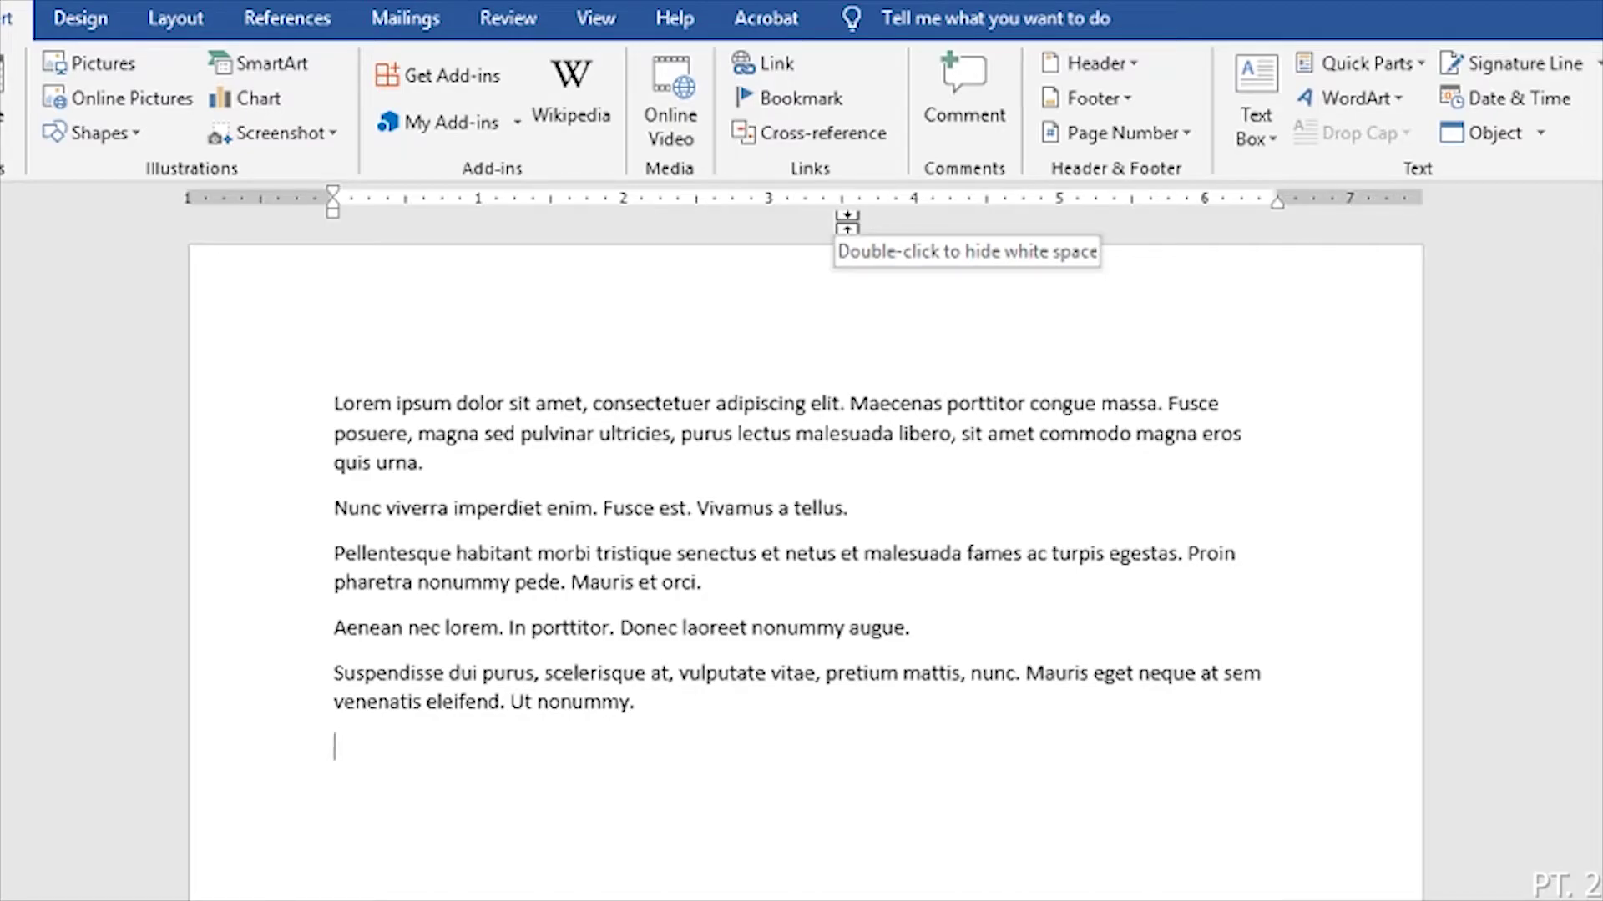
Step: Add the comment "Did you mean constructobot?" to the word "consectetuer" in the first paragraph
double_click(661, 407)
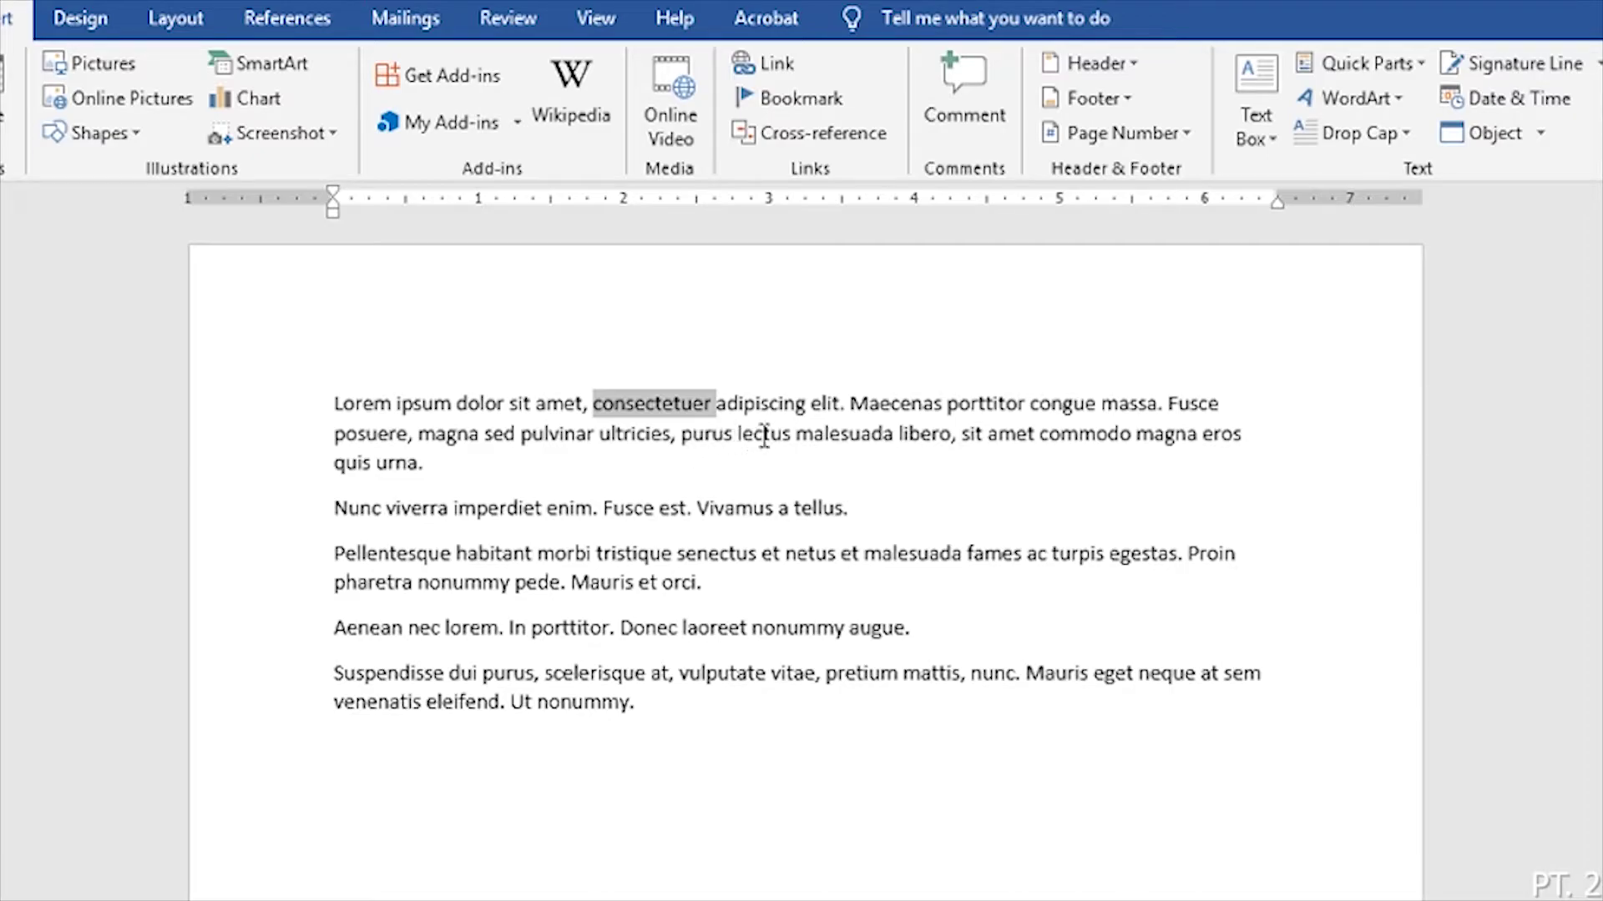
click(940, 118)
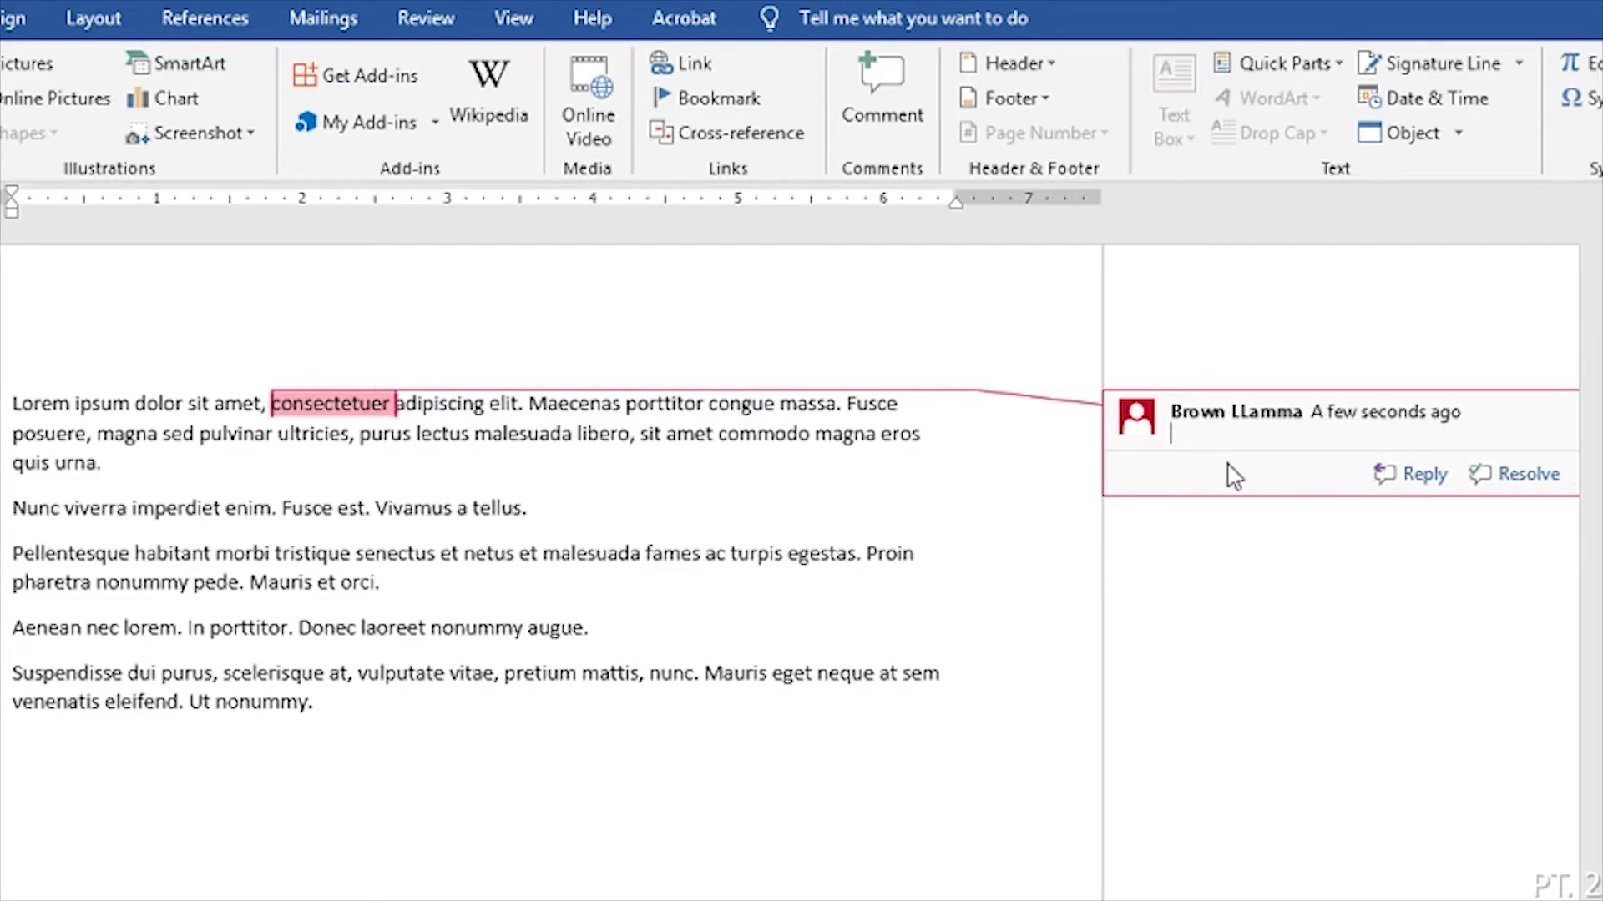
text(Did you me)
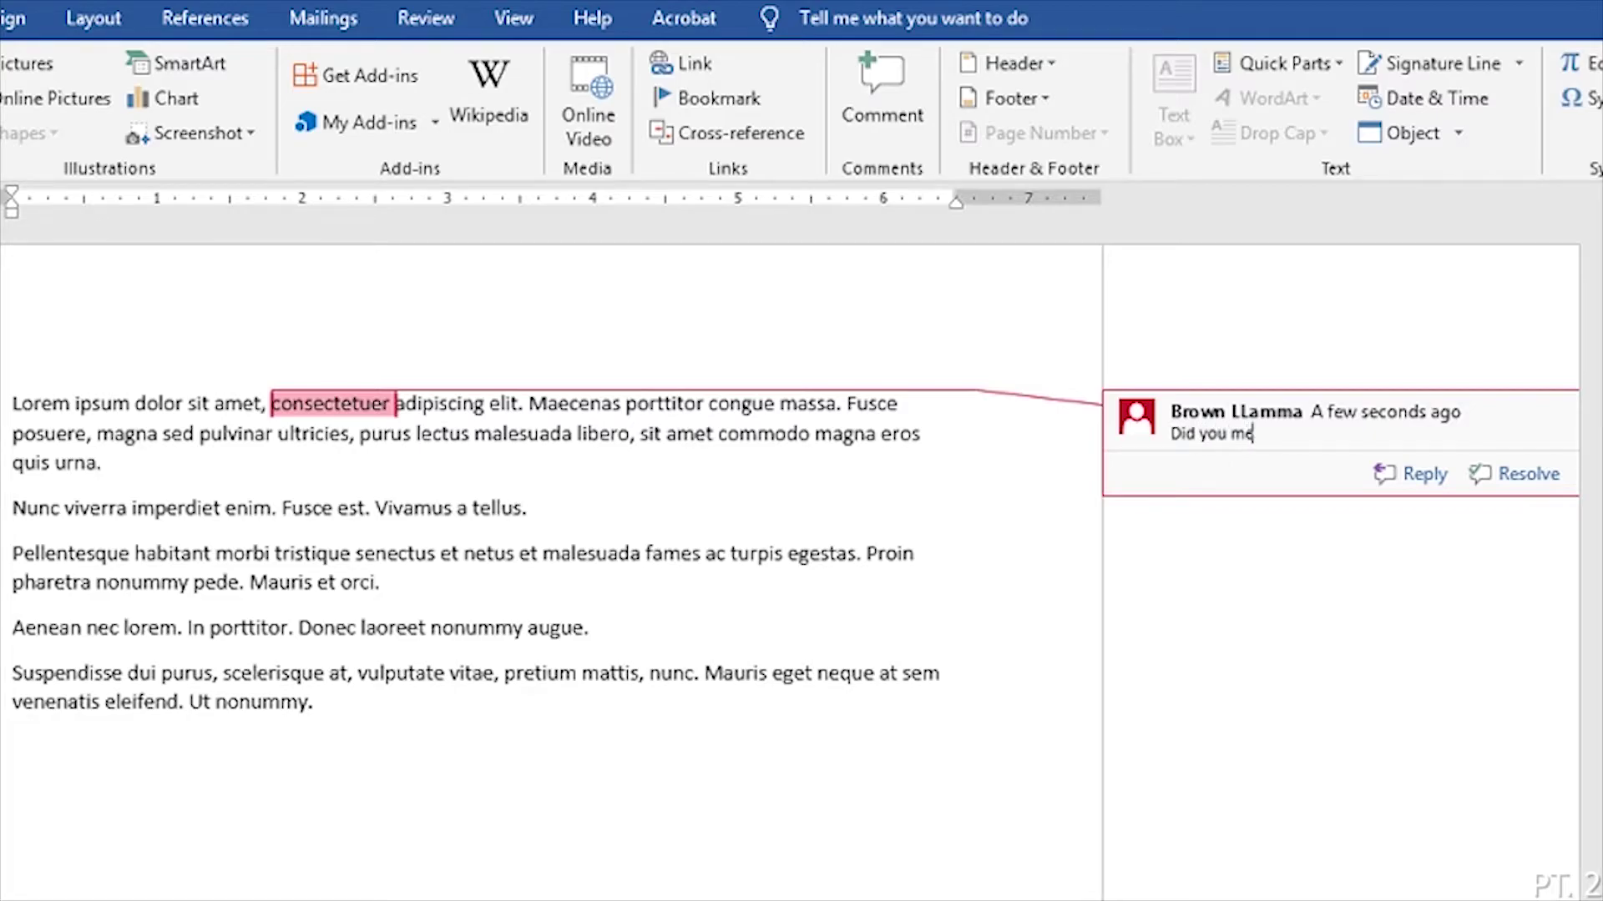
text(an constructobo)
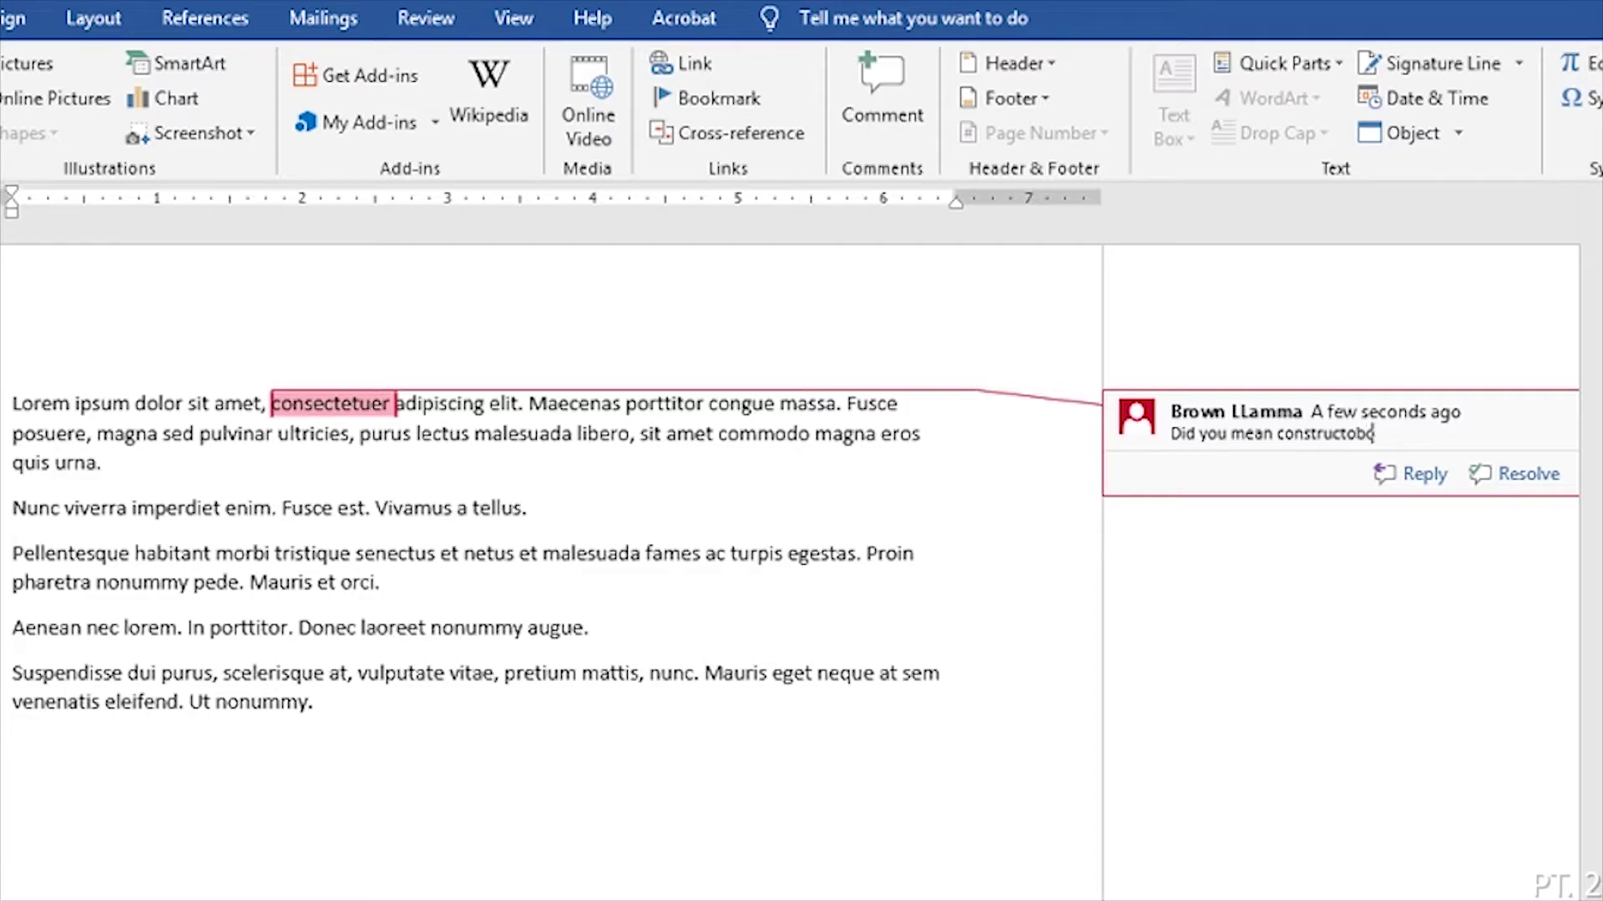
text(t?)
click(403, 513)
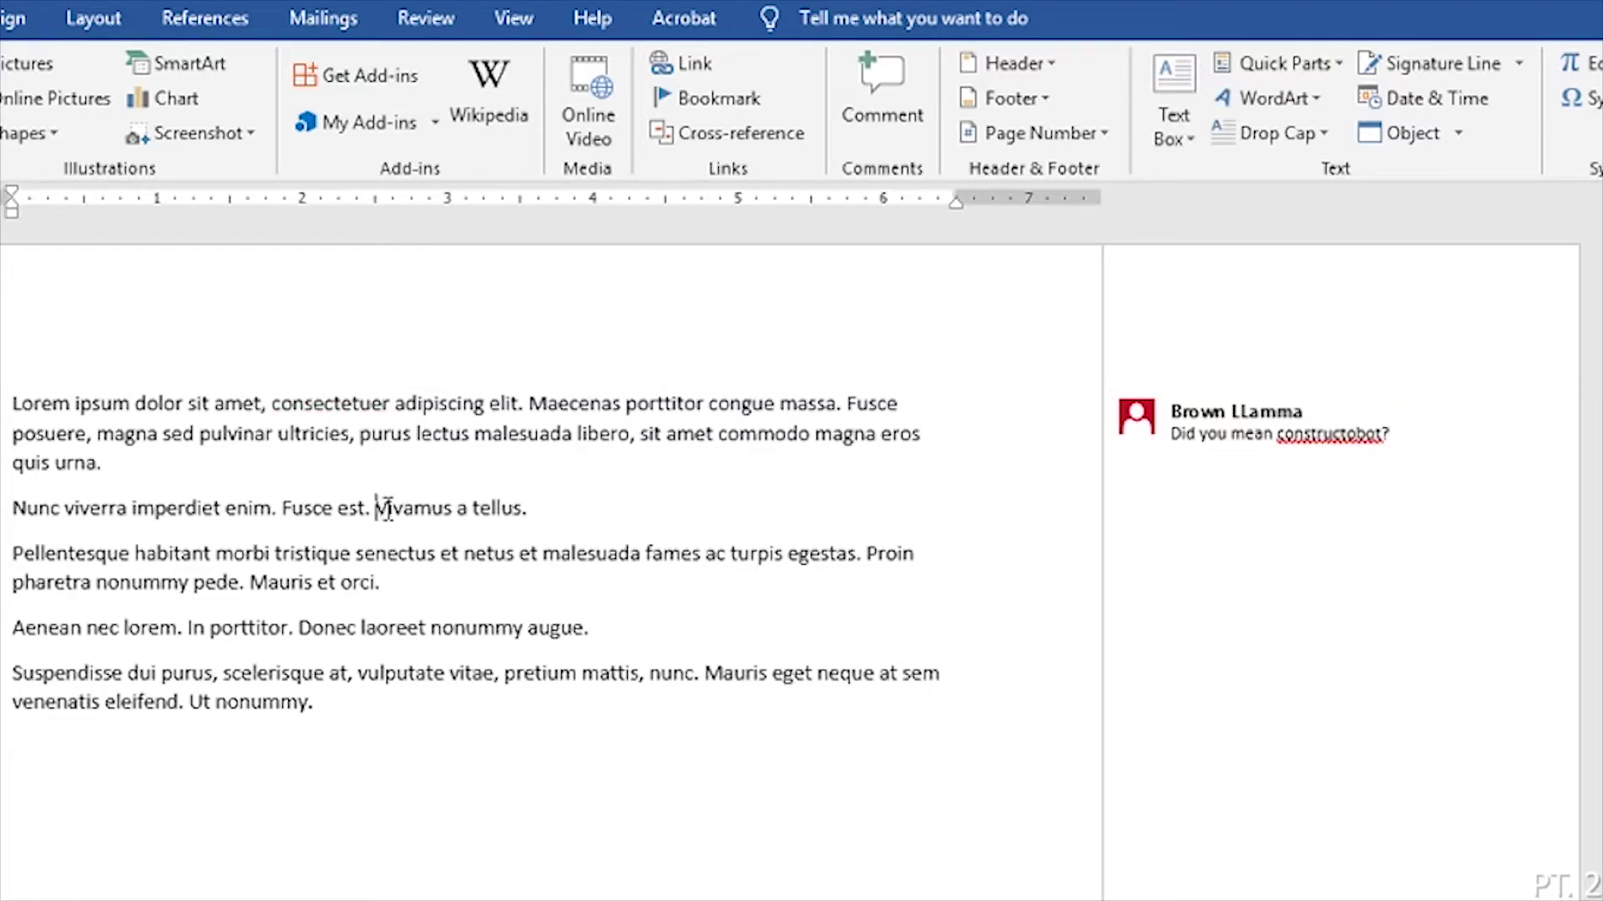
Step: Select the comment's text and examine which word in the first paragraph it is attached to
double_click(433, 509)
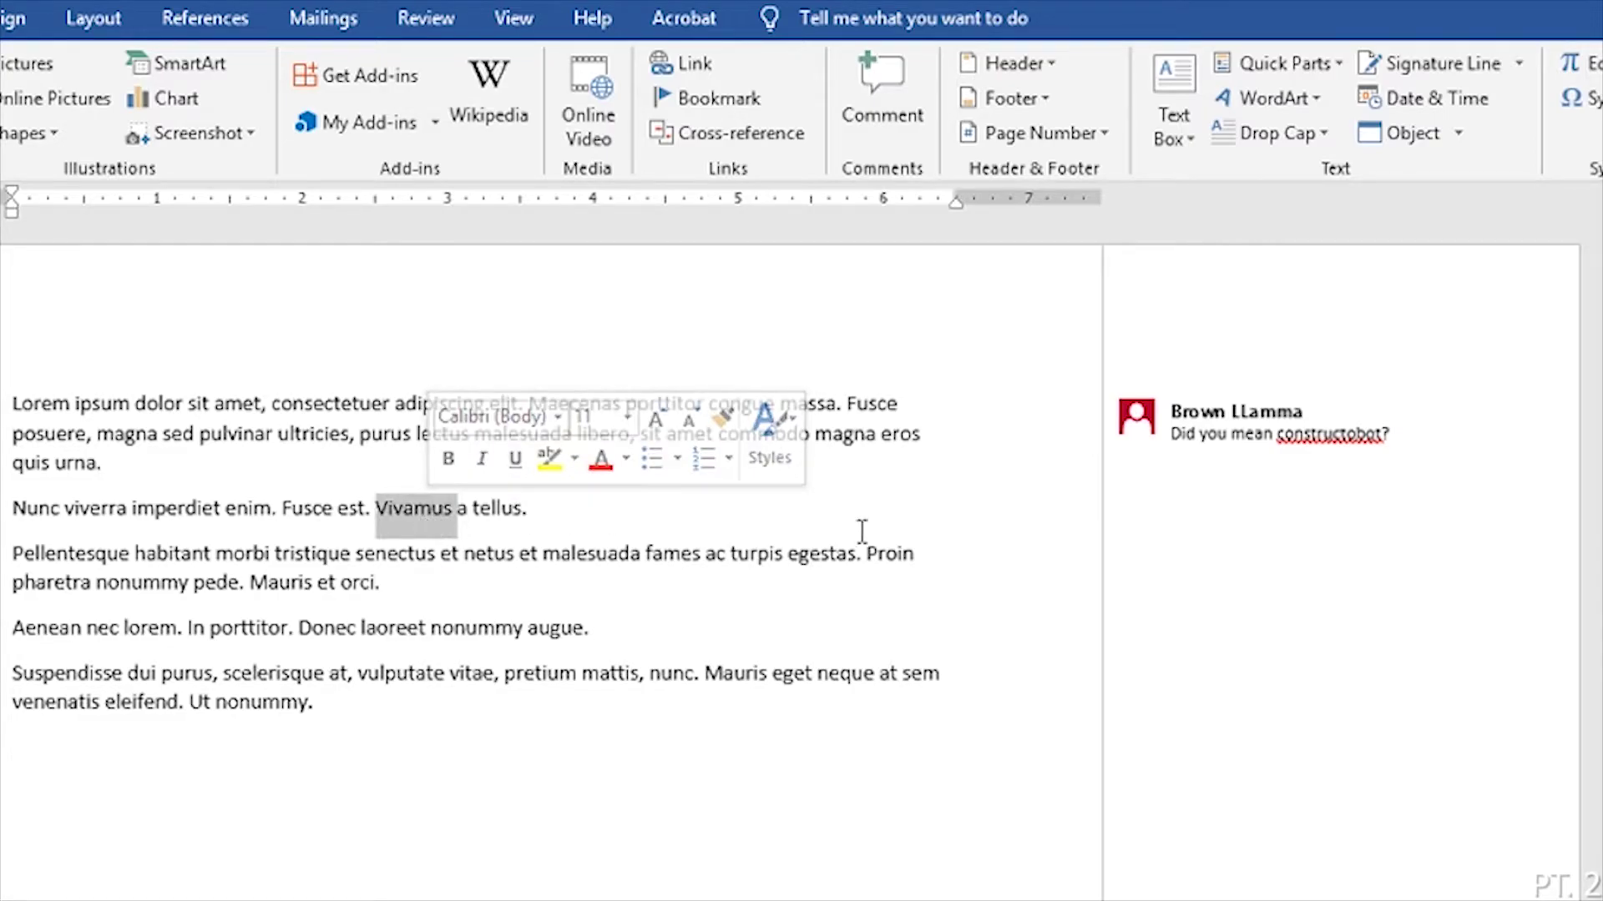
click(751, 511)
click(1206, 429)
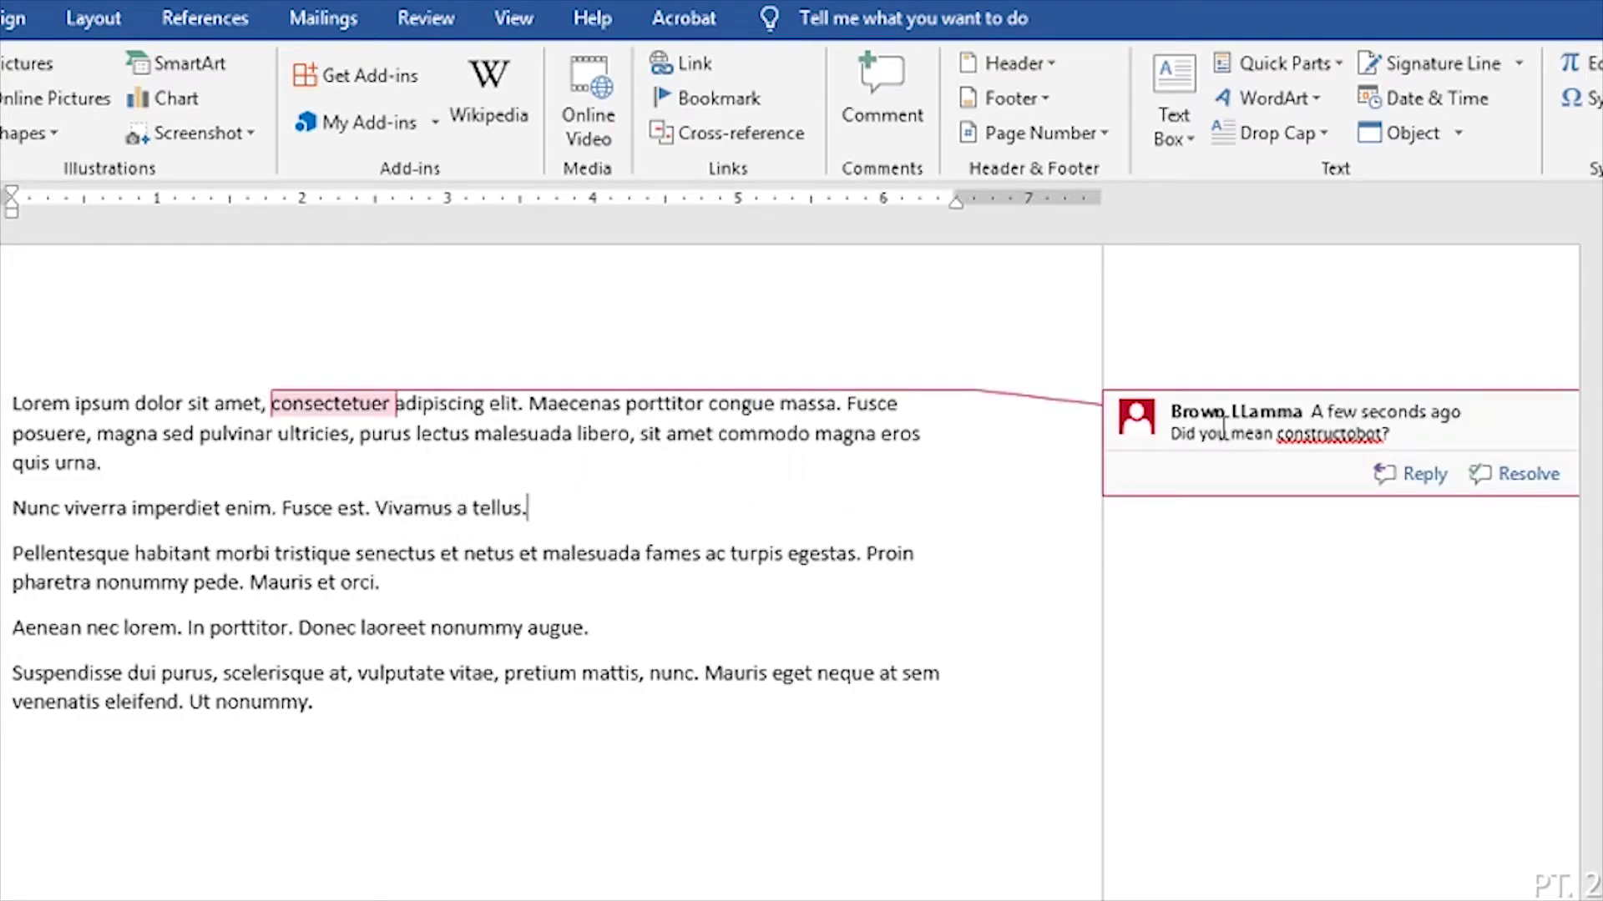
triple_click(1229, 429)
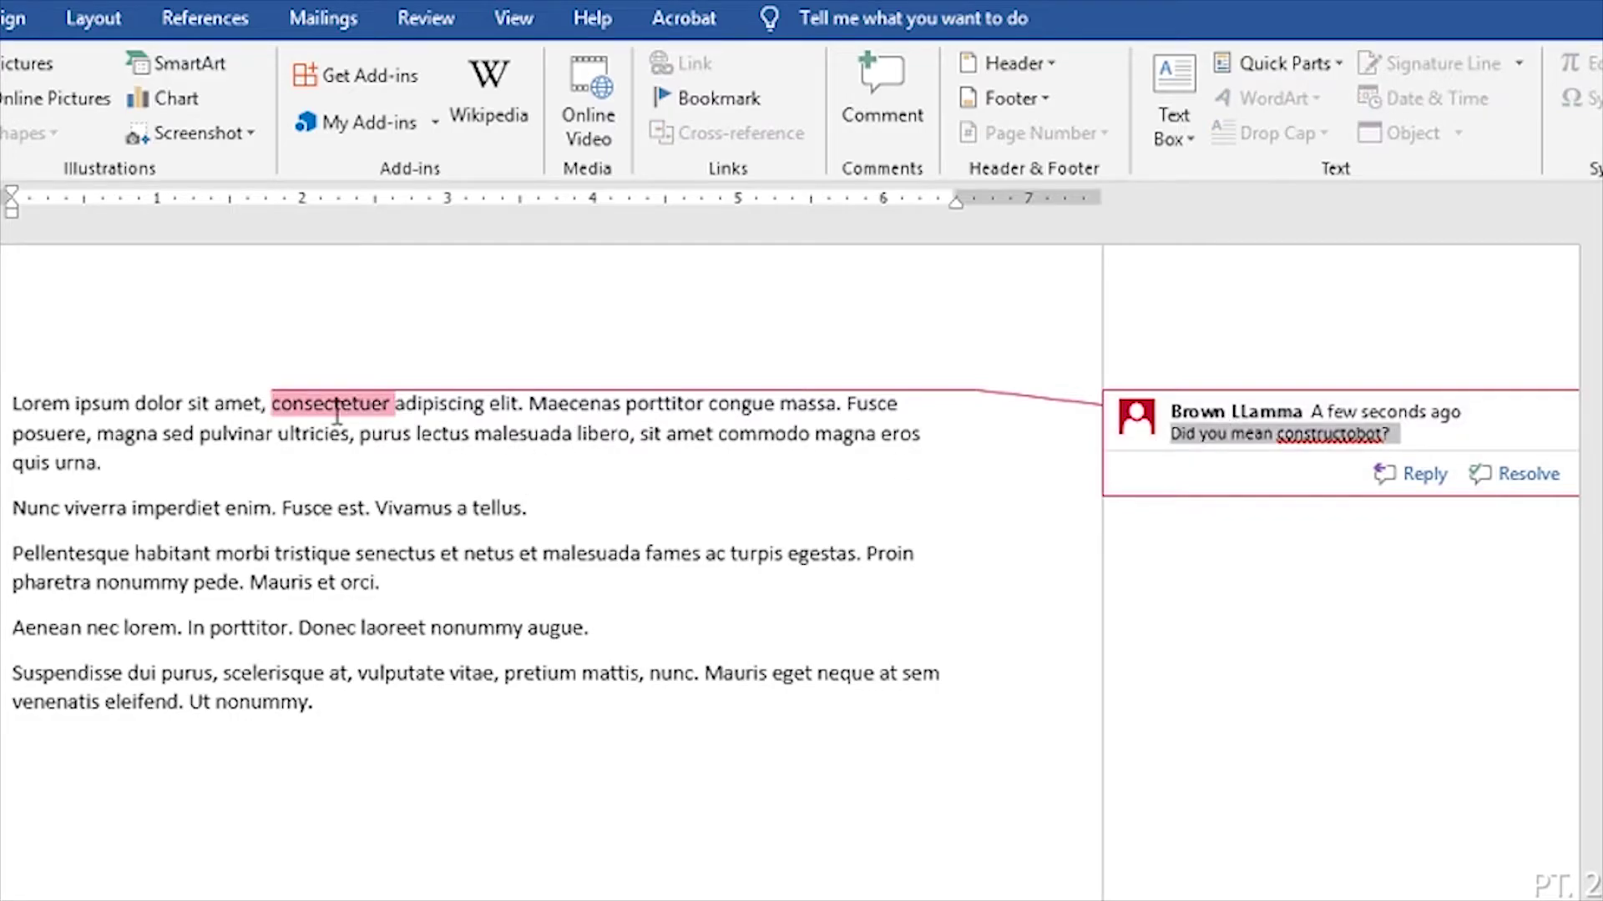
mouse_move(316, 396)
mouse_move(365, 399)
mouse_move(311, 405)
Step: Add the reply "No! This is Latin...." and a blank second reply to the comment, and resolve the thread
click(1421, 479)
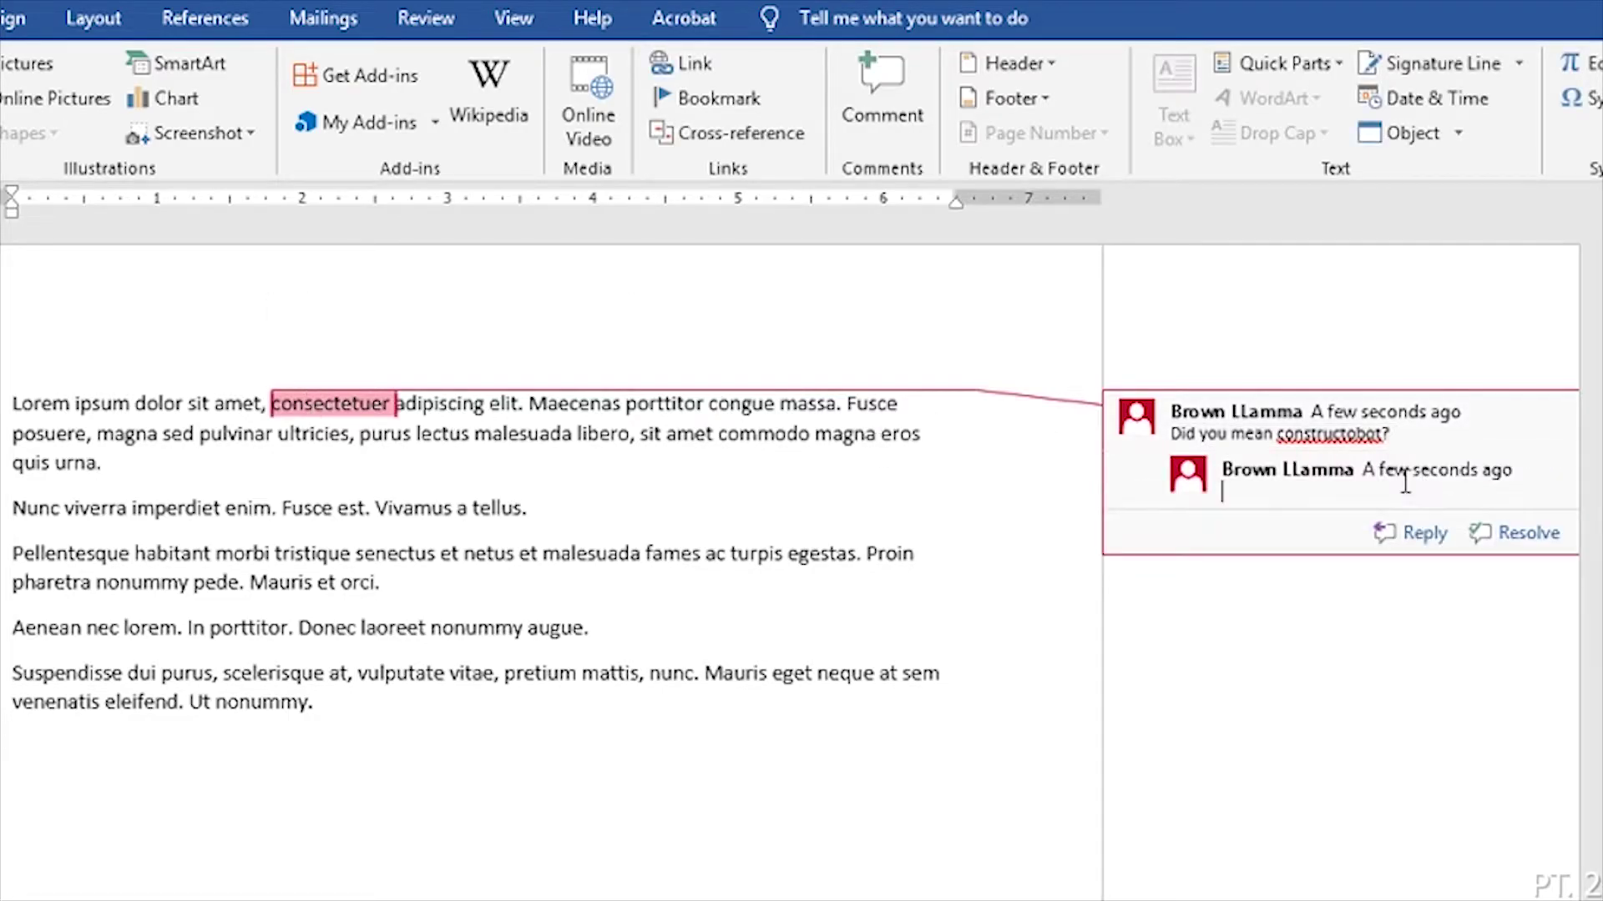
text(No! This is Latin....)
click(1421, 533)
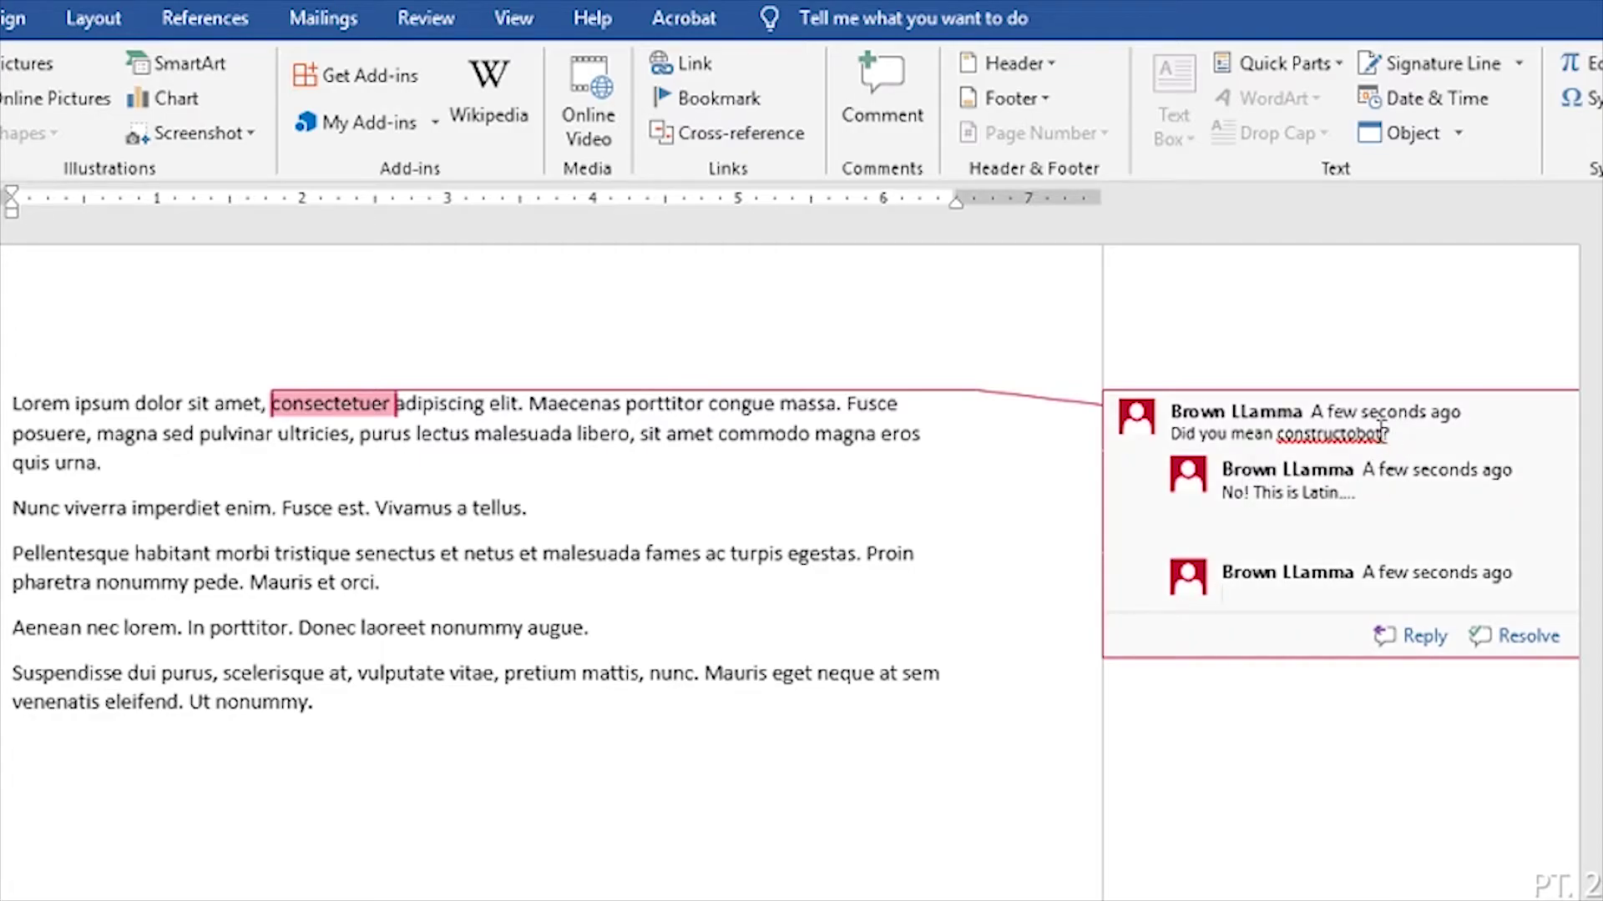
click(1530, 637)
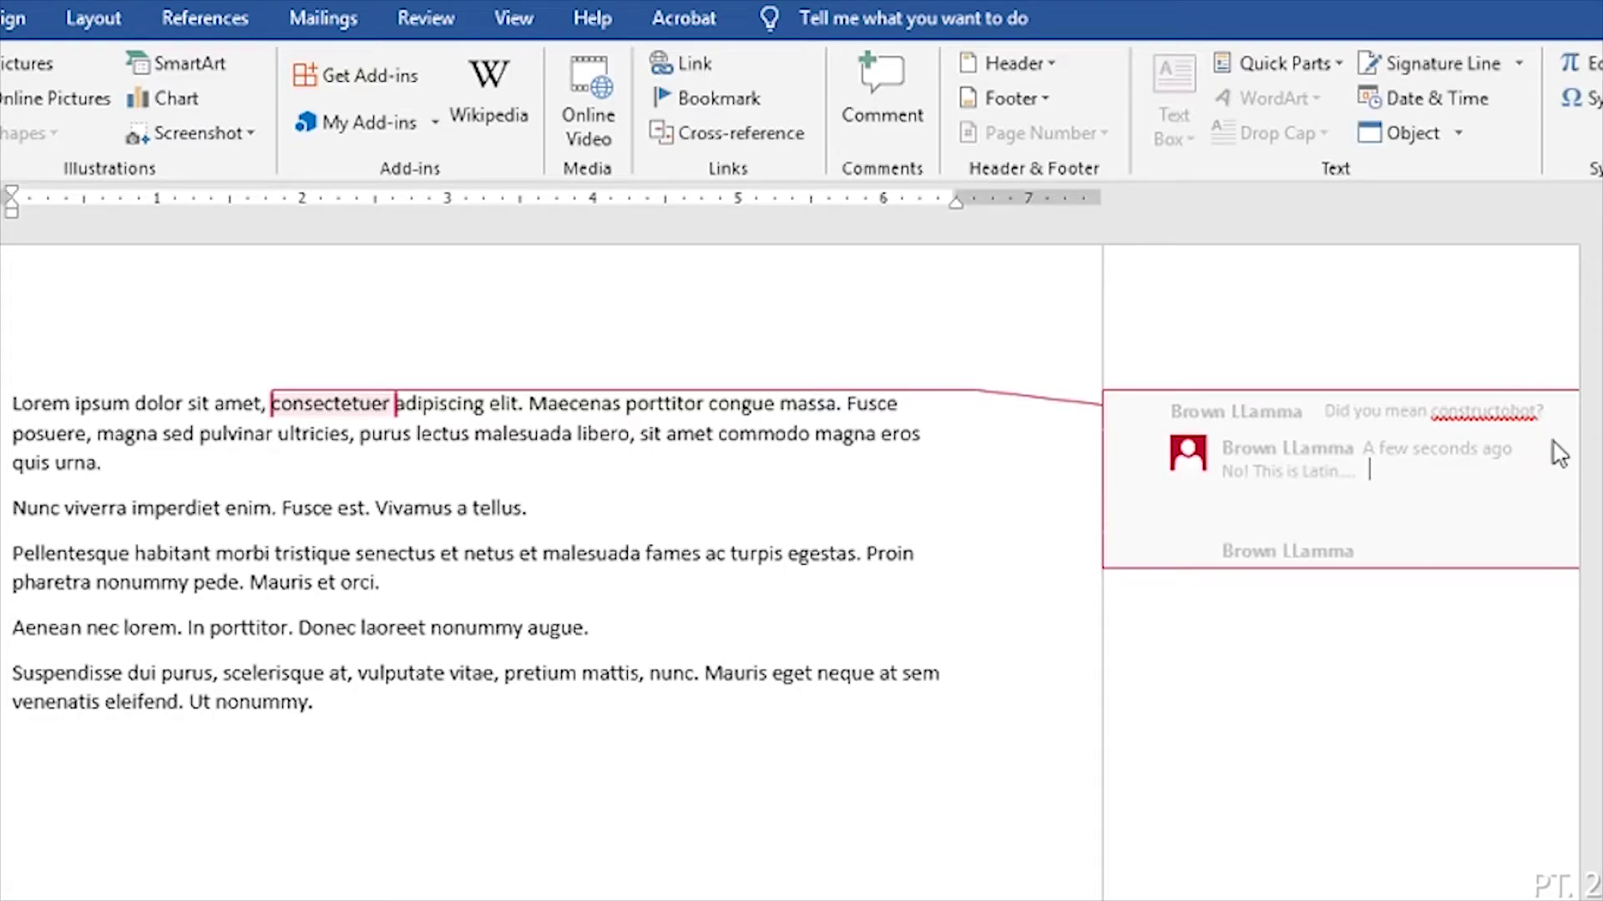
Step: Delete the resolved comment thread attached to "consectetuer" in the first paragraph
click(868, 555)
click(1214, 462)
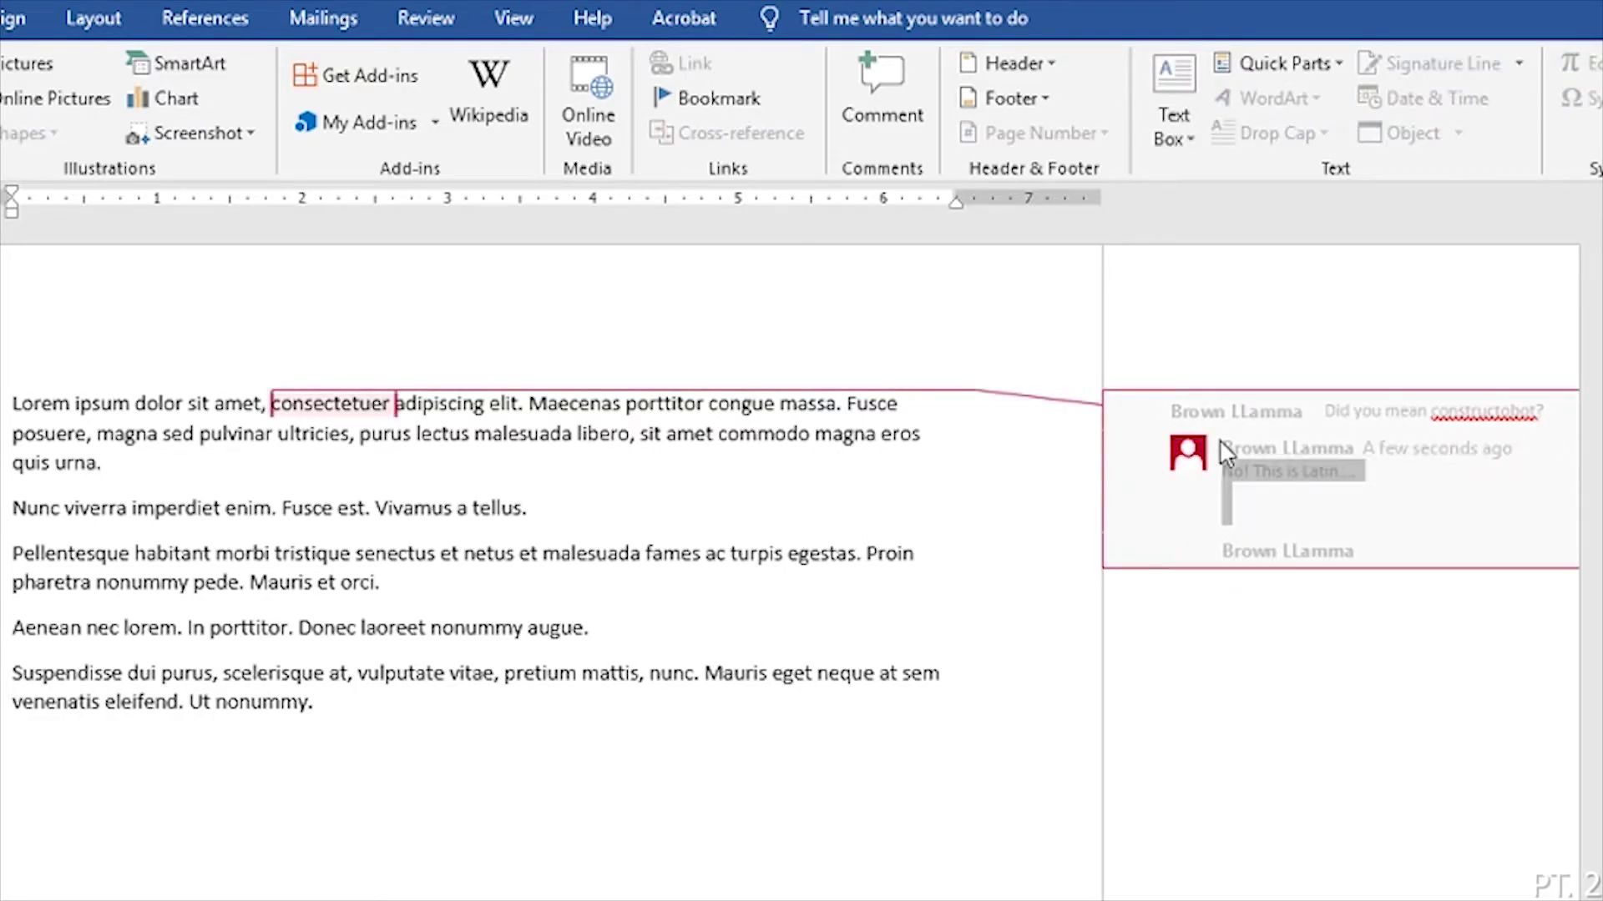
right_click(1262, 448)
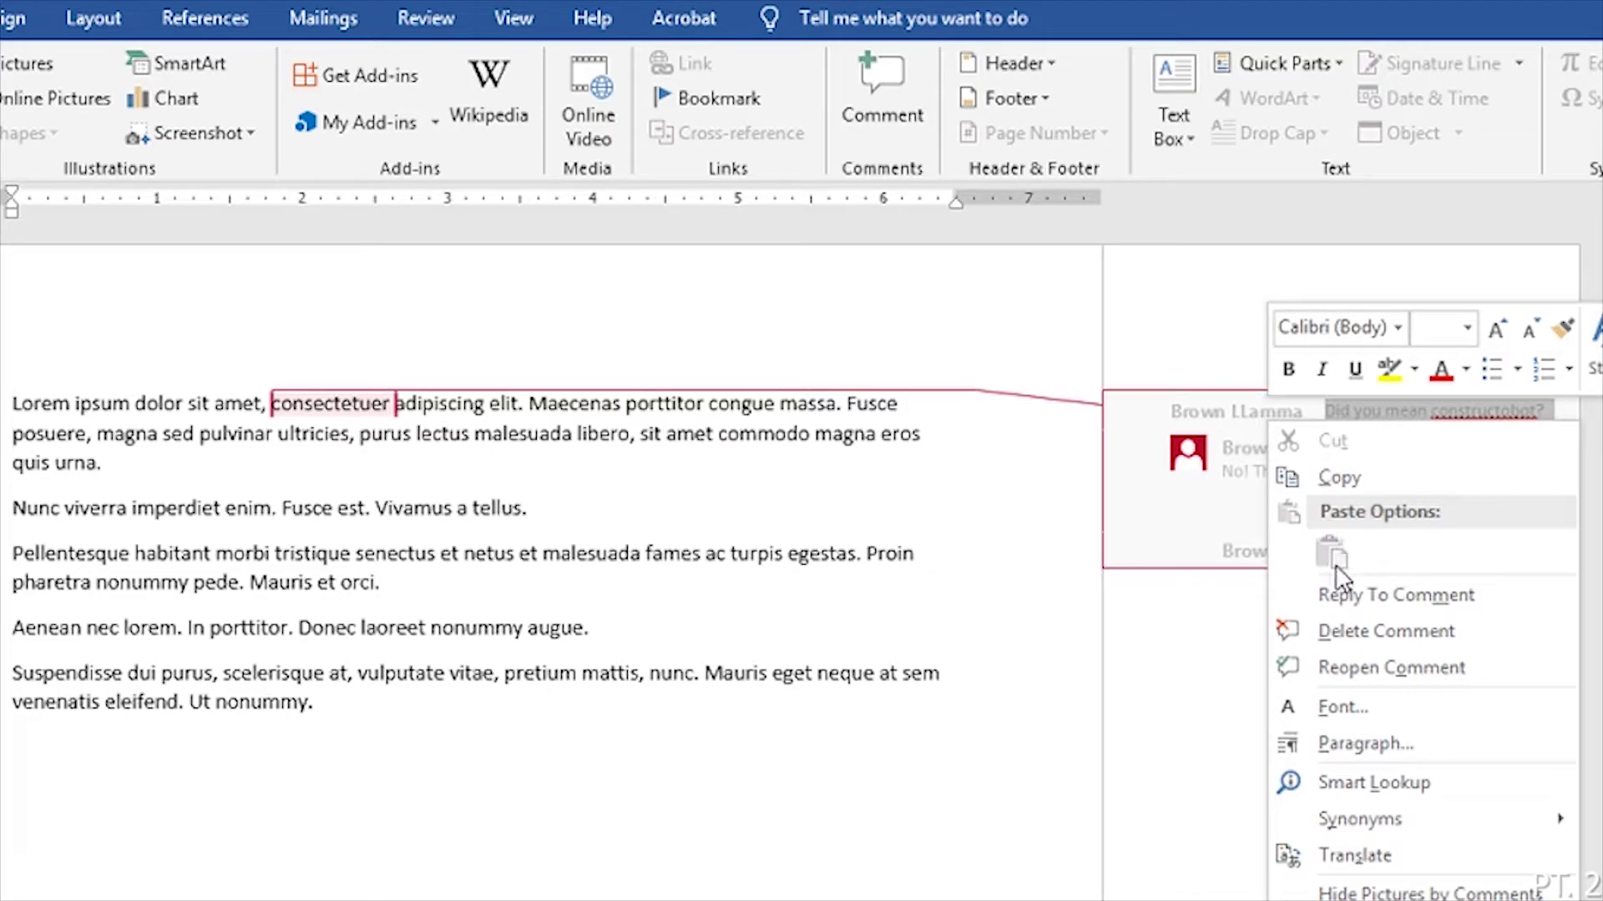
click(1355, 645)
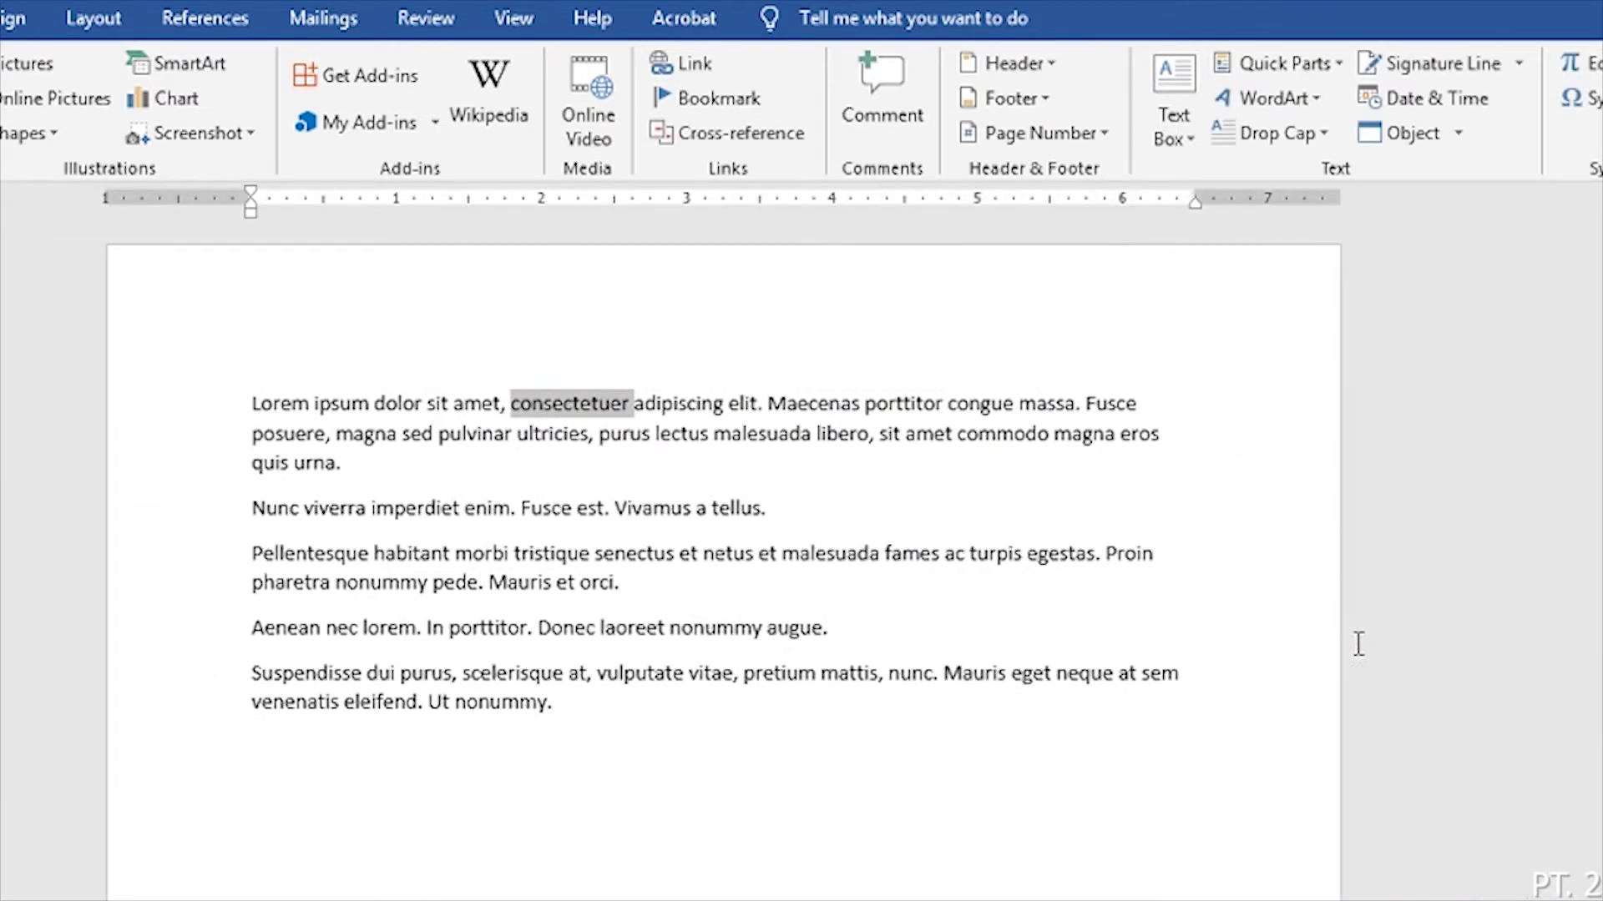
Step: Attach a blank comment to the entire first paragraph and delete that comment again
triple_click(608, 403)
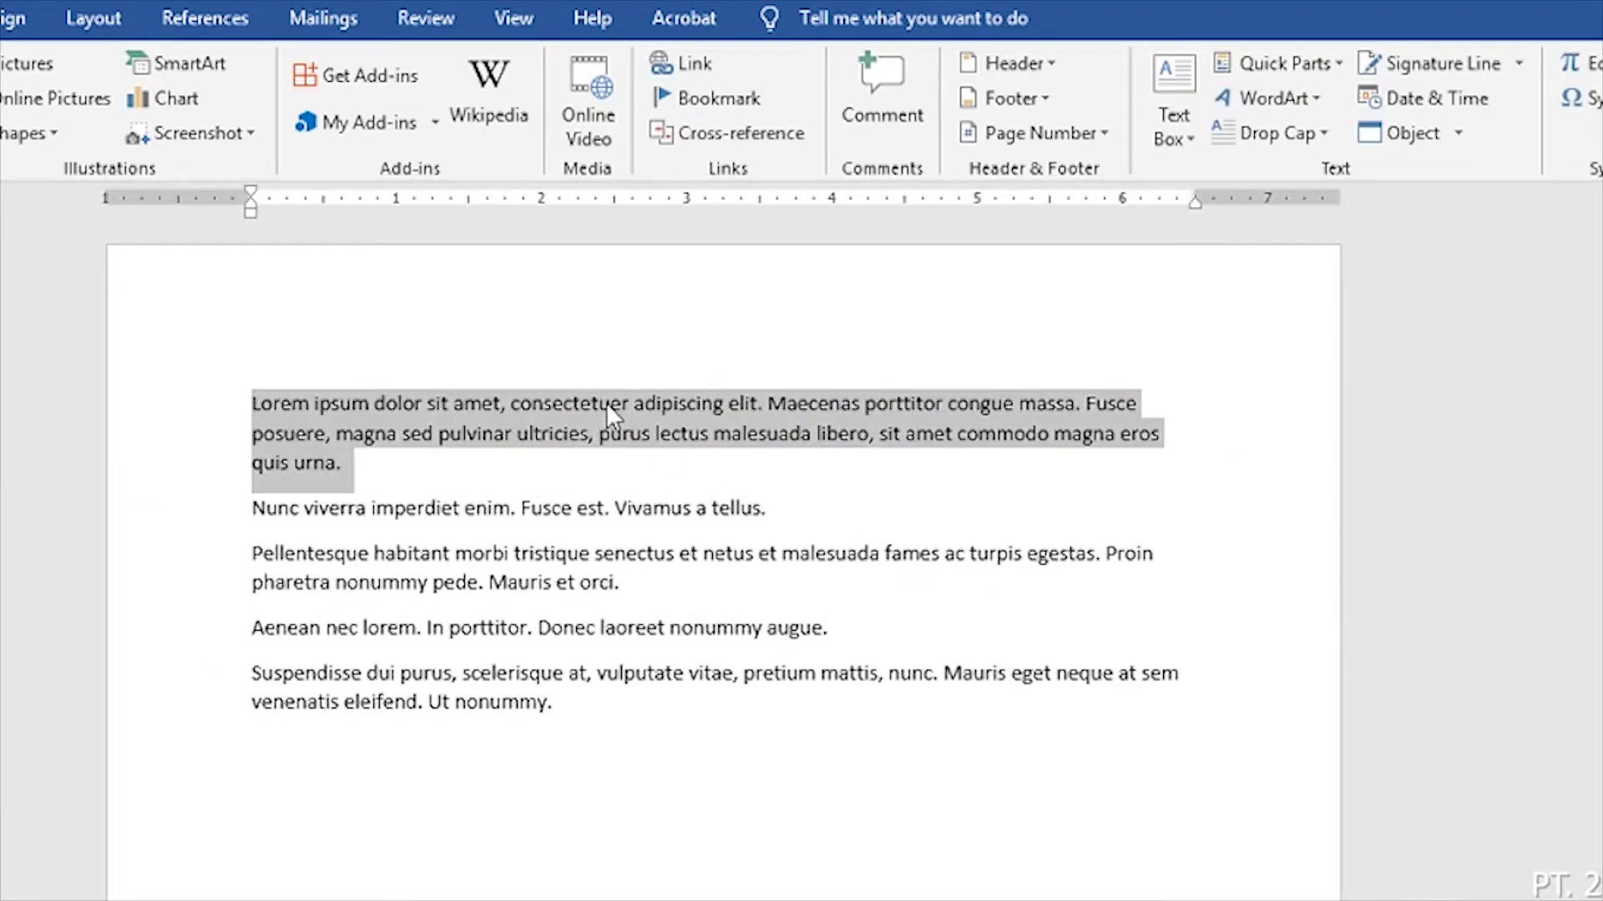
click(889, 87)
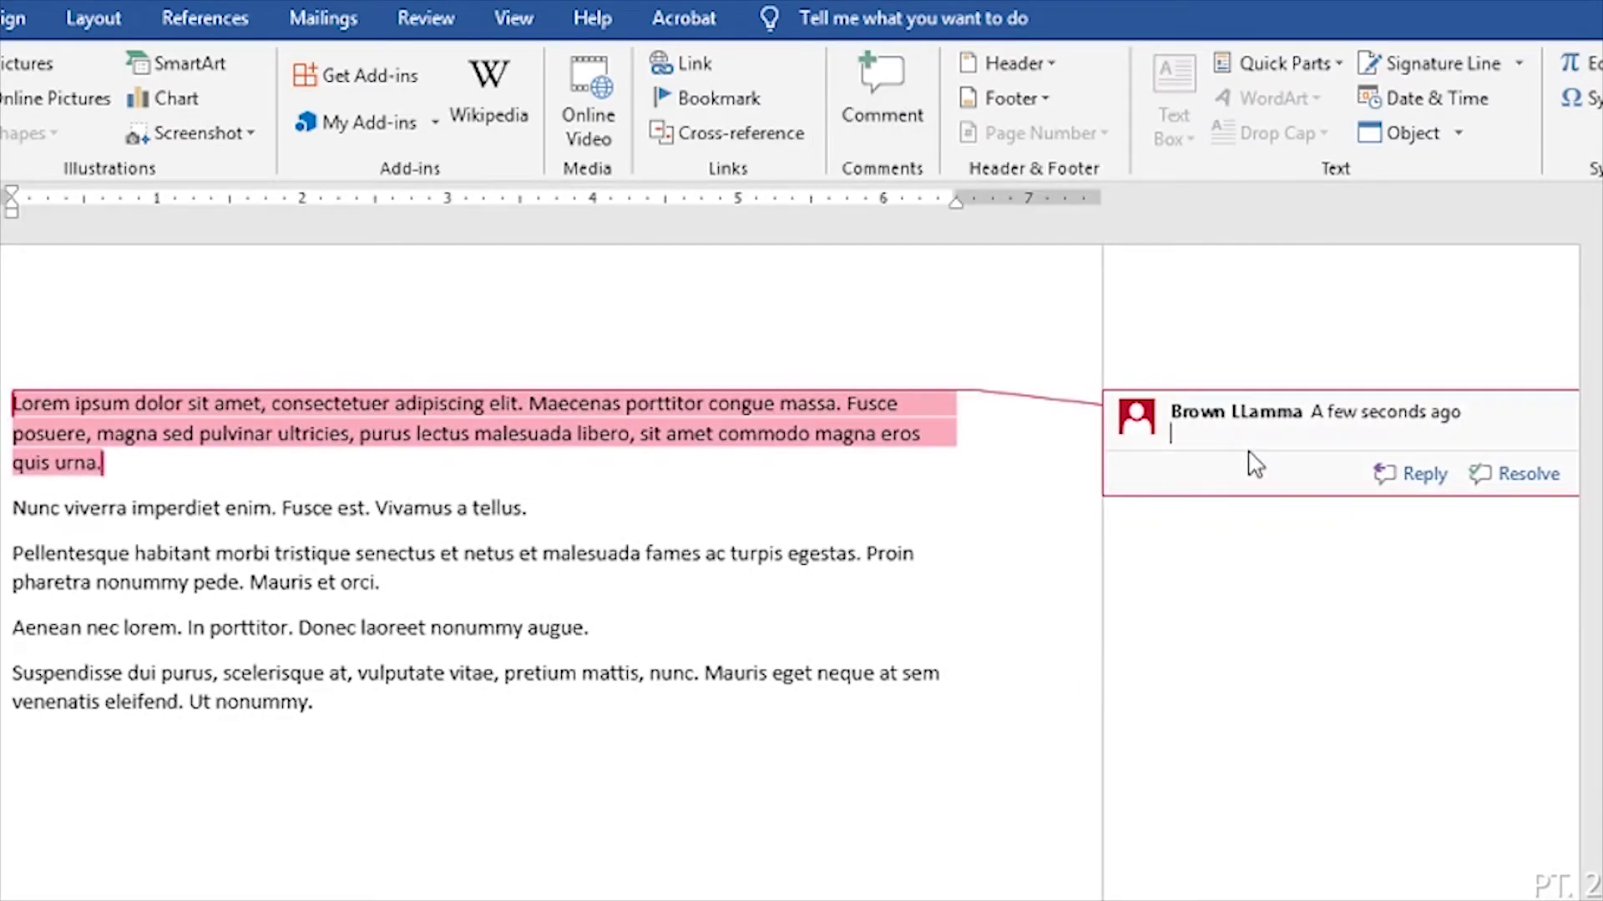
click(600, 511)
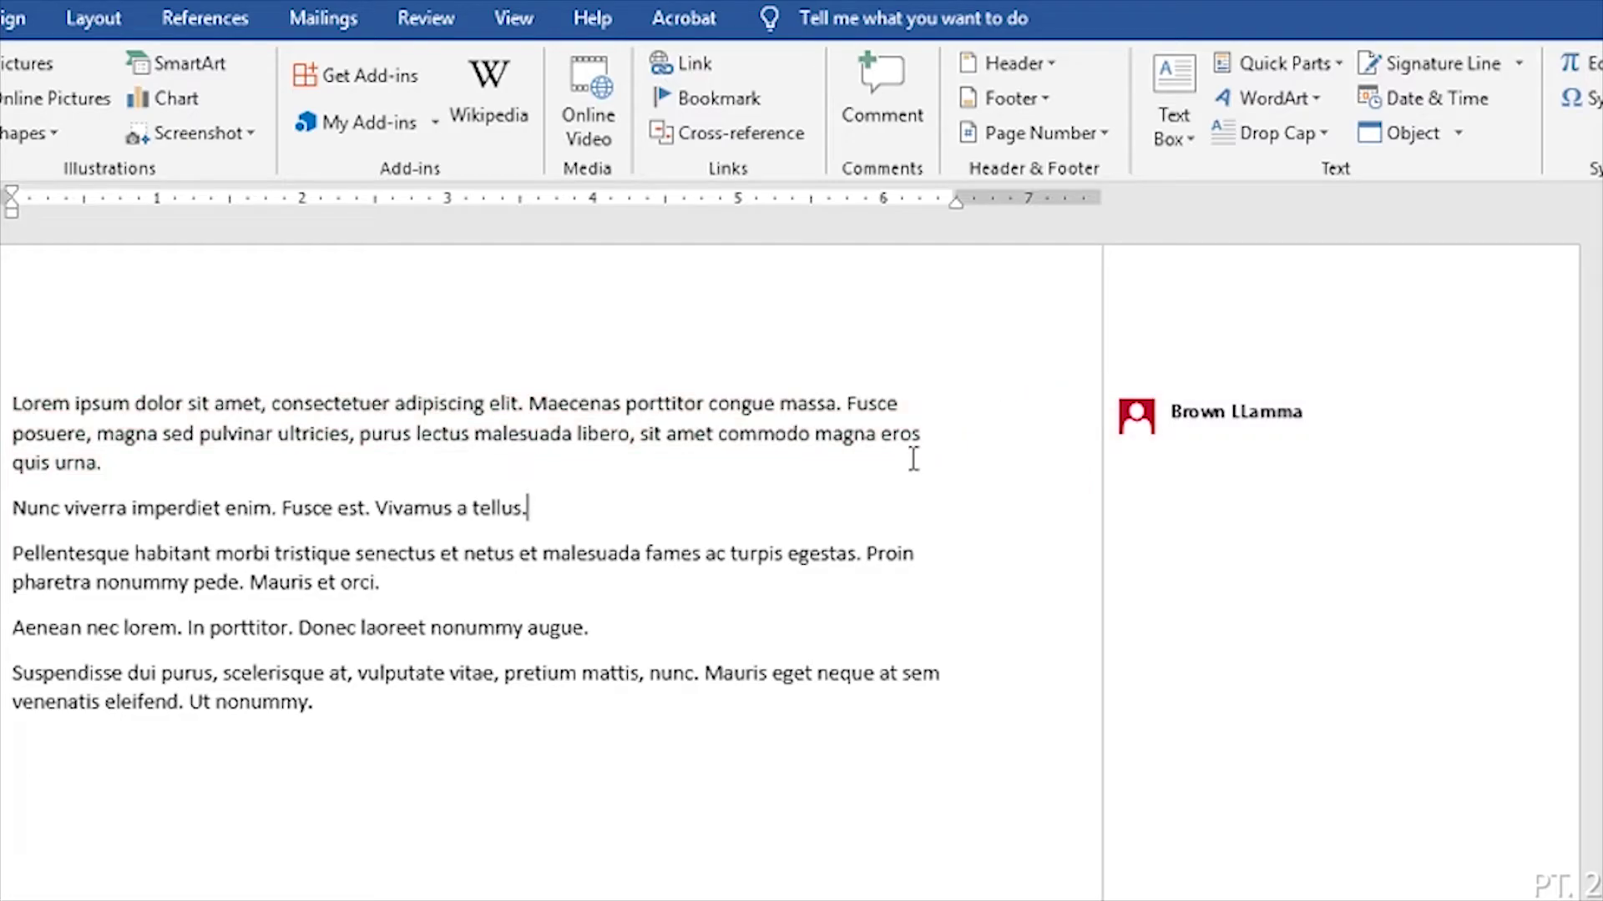
right_click(1225, 425)
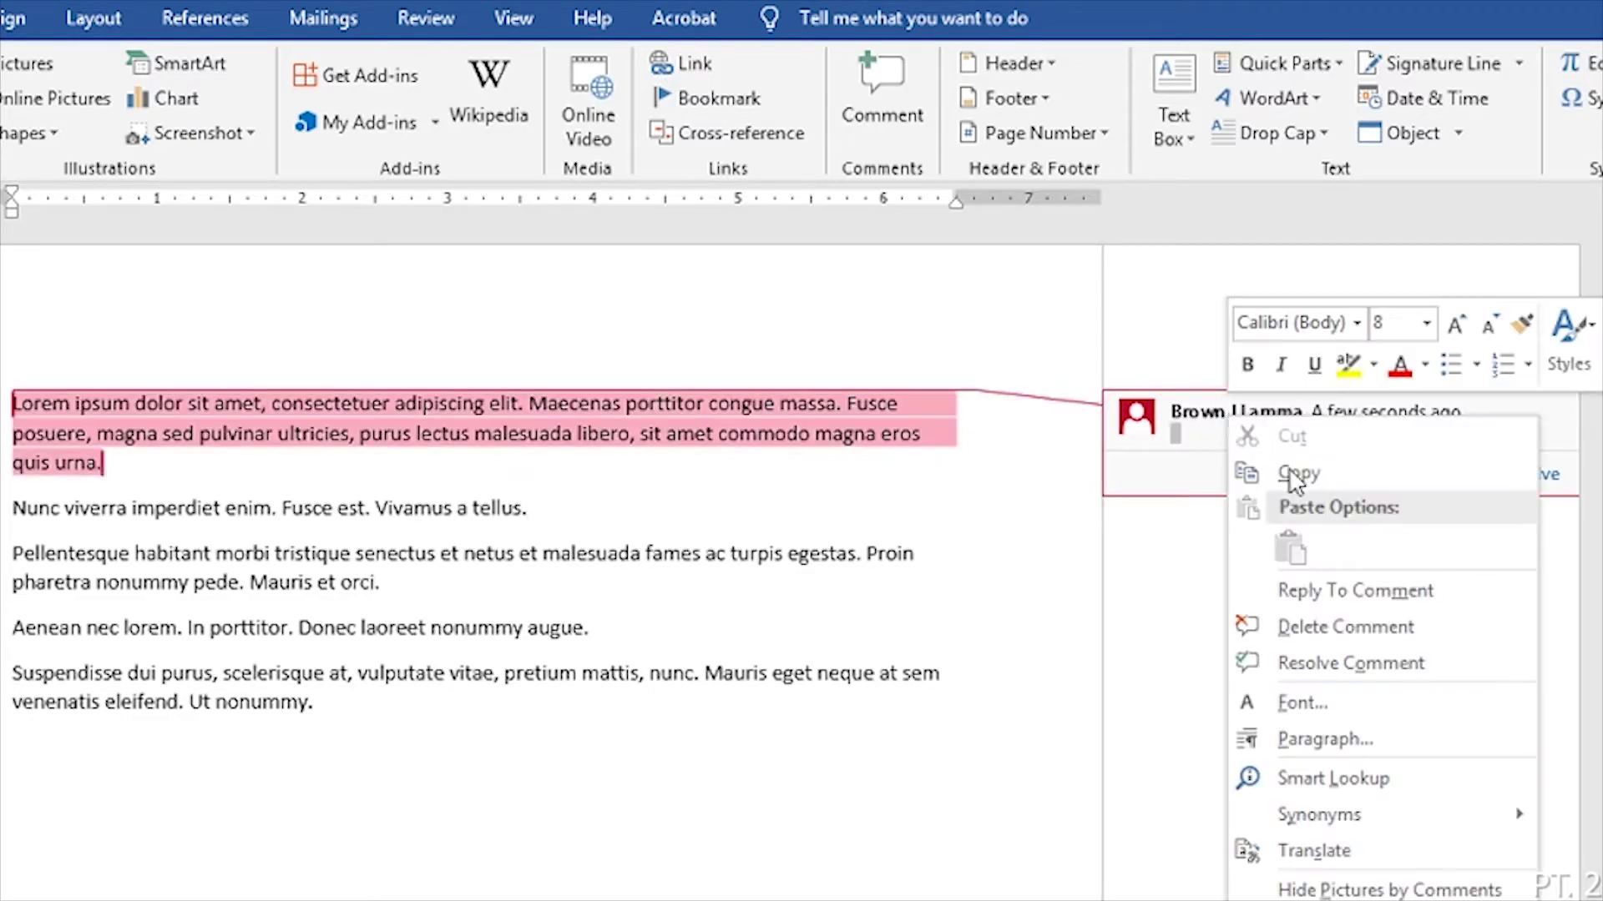
click(1341, 628)
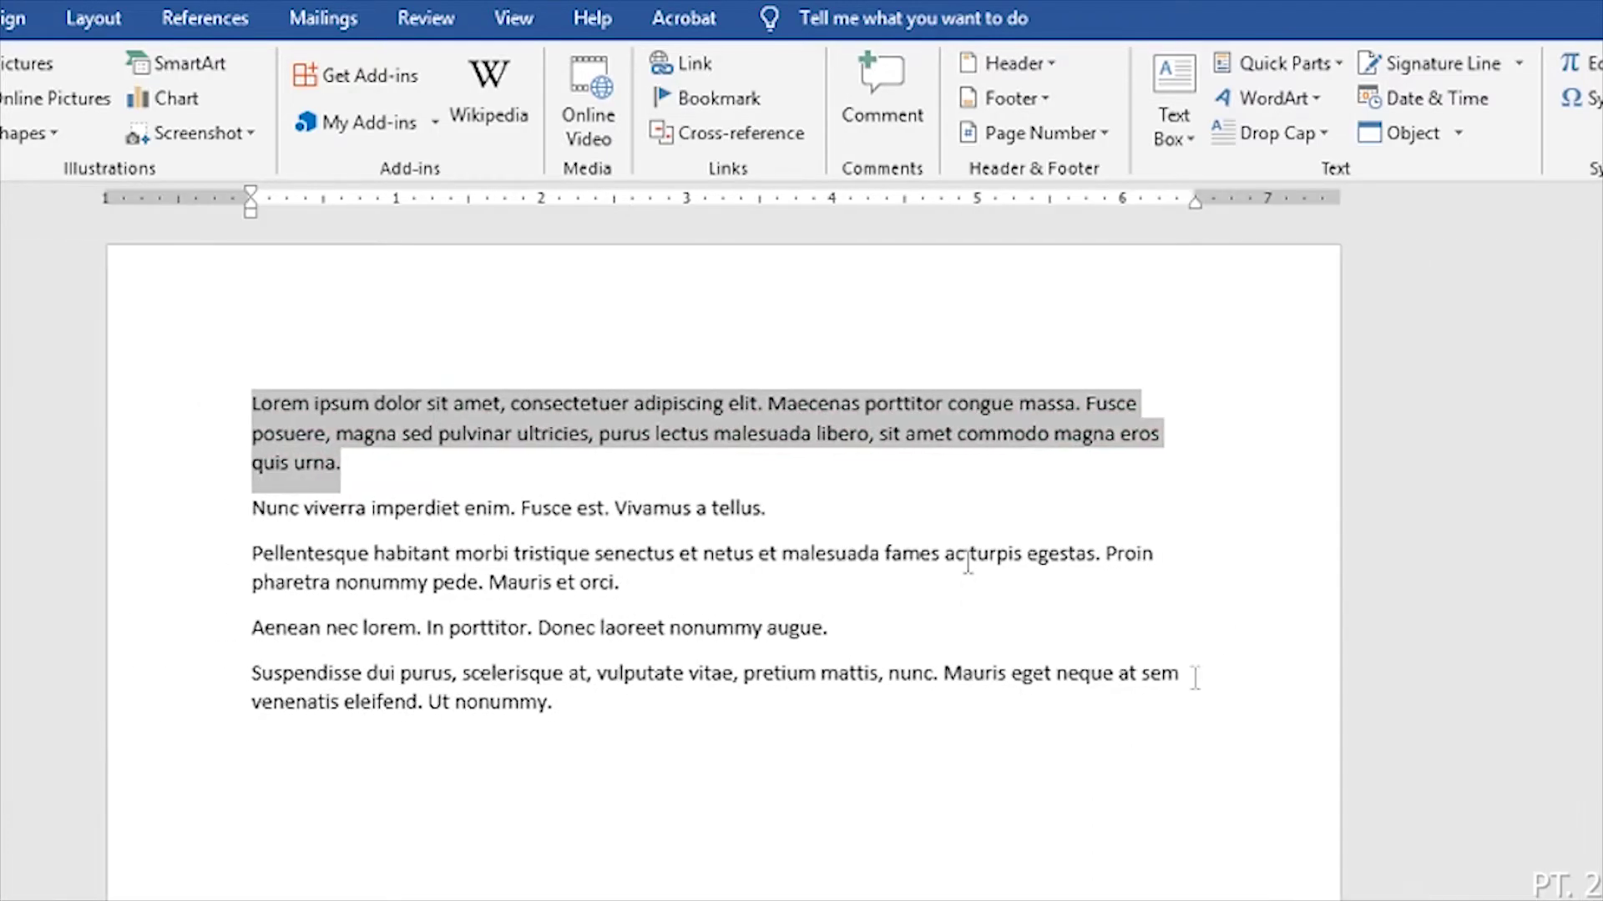
click(966, 584)
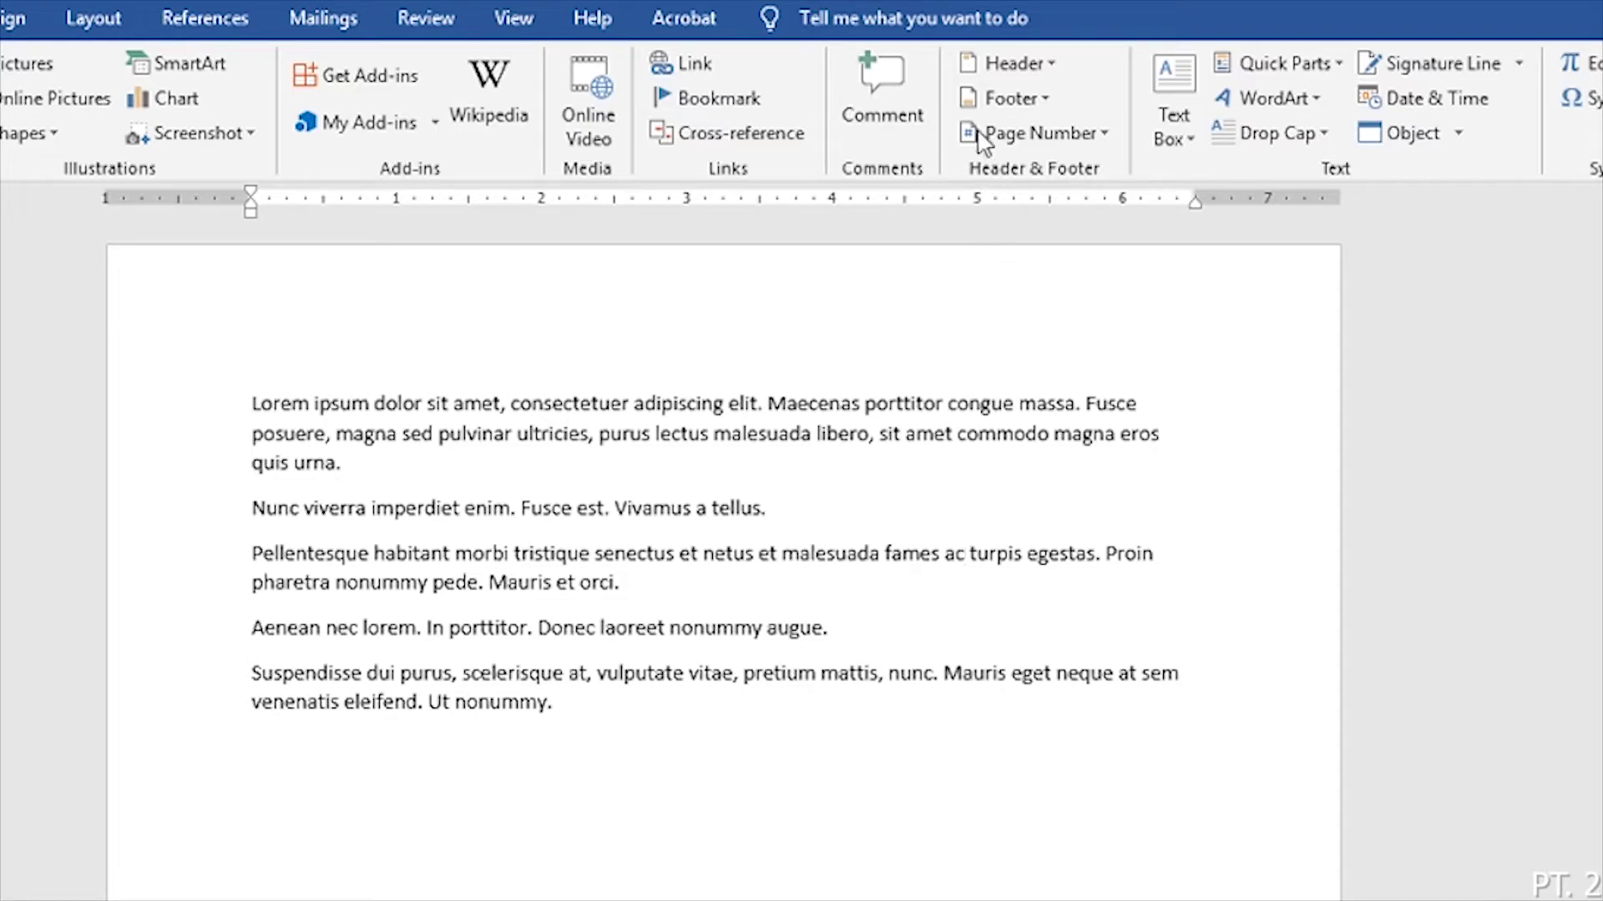
Step: Insert the built-in Ion (Light) header, enter "My Paper Sucks" in its center, and return to the body text
click(1035, 67)
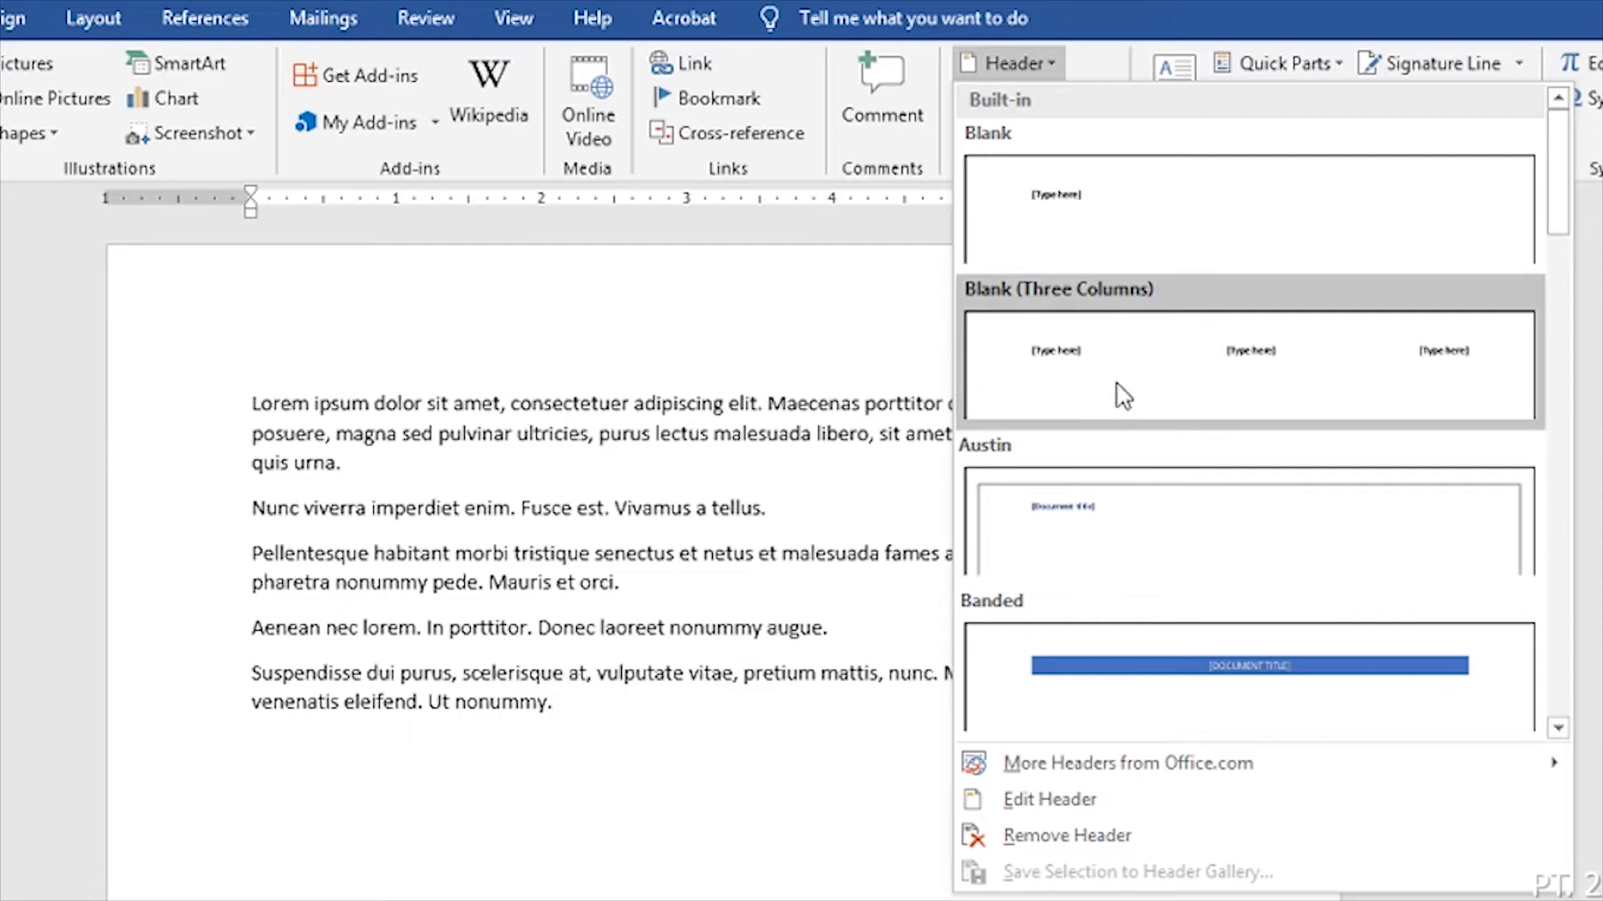
scroll(1142, 390, down, 3)
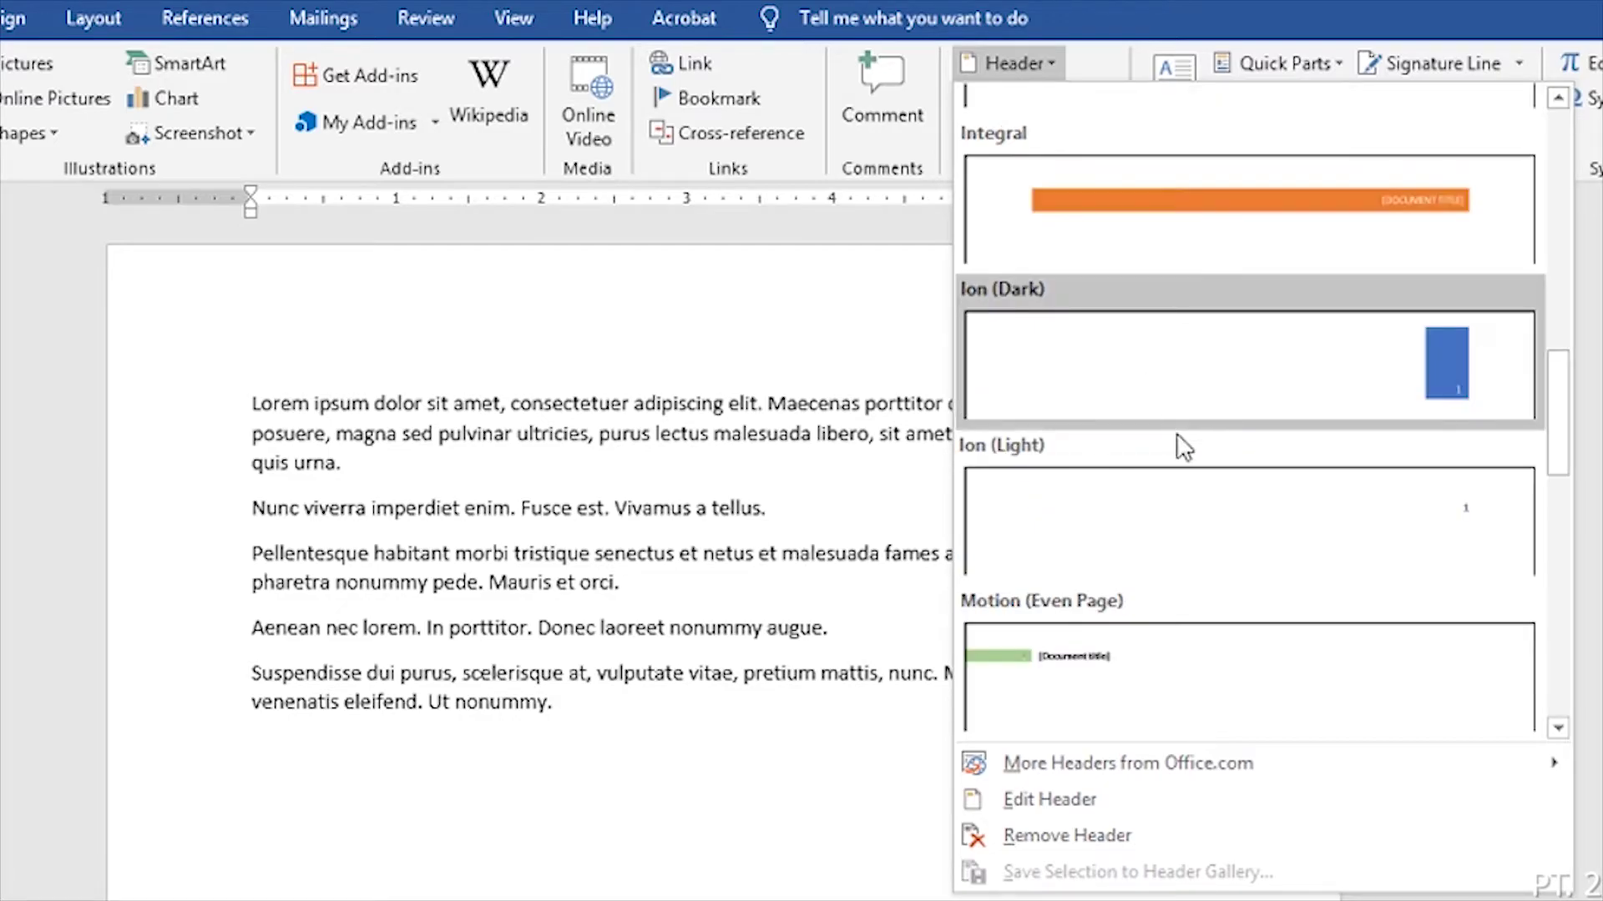
click(1085, 527)
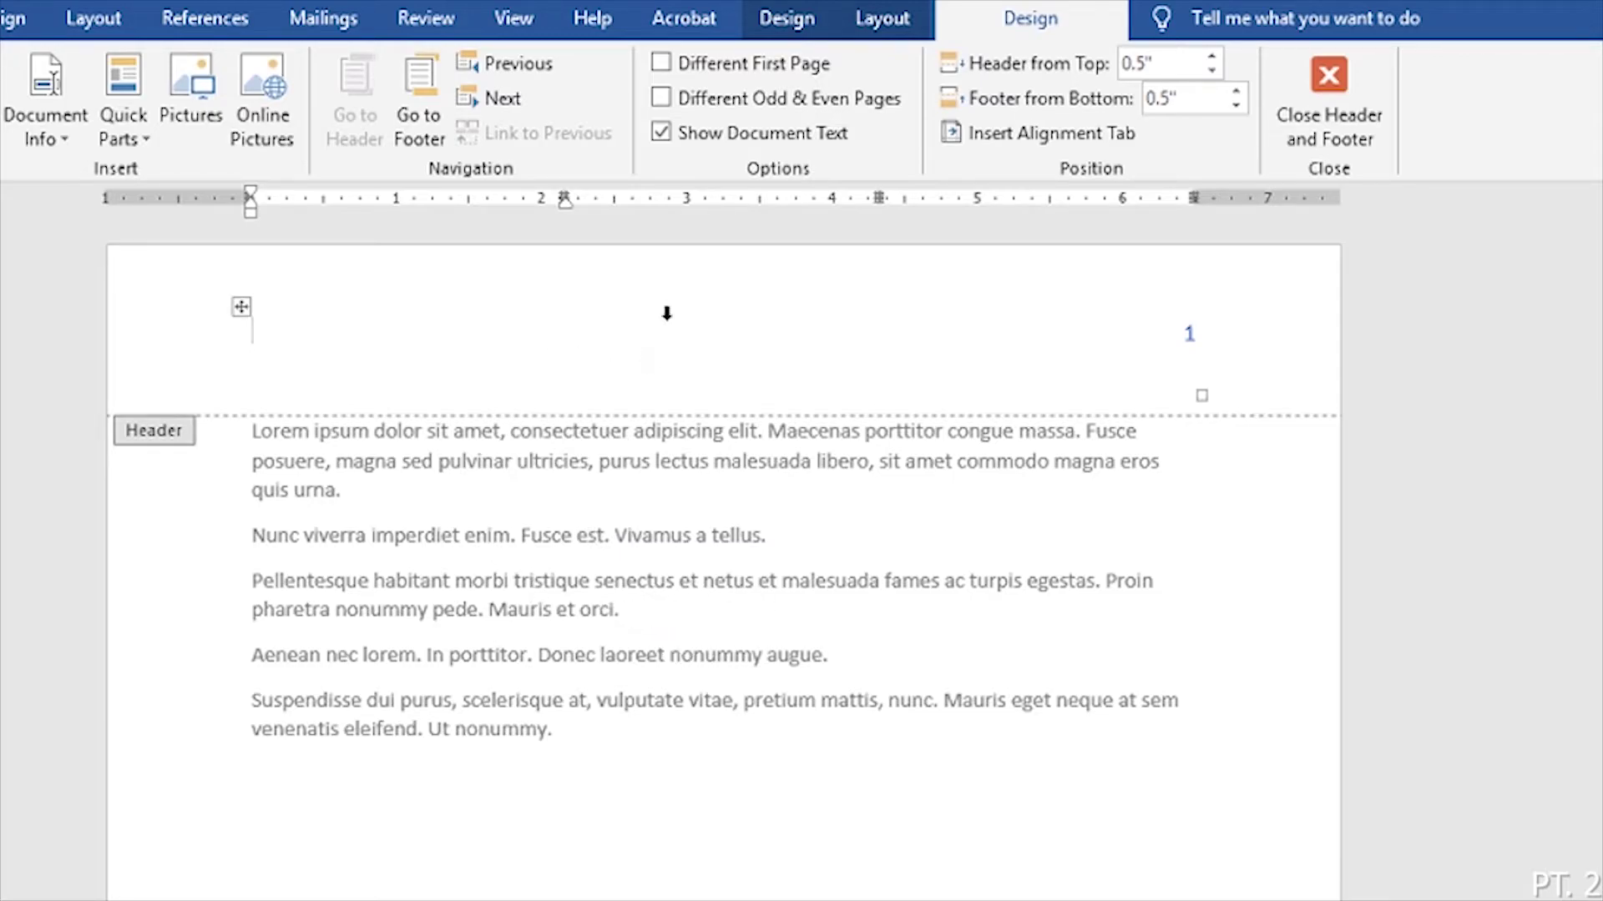
double_click(753, 321)
text(My Paper Sucks)
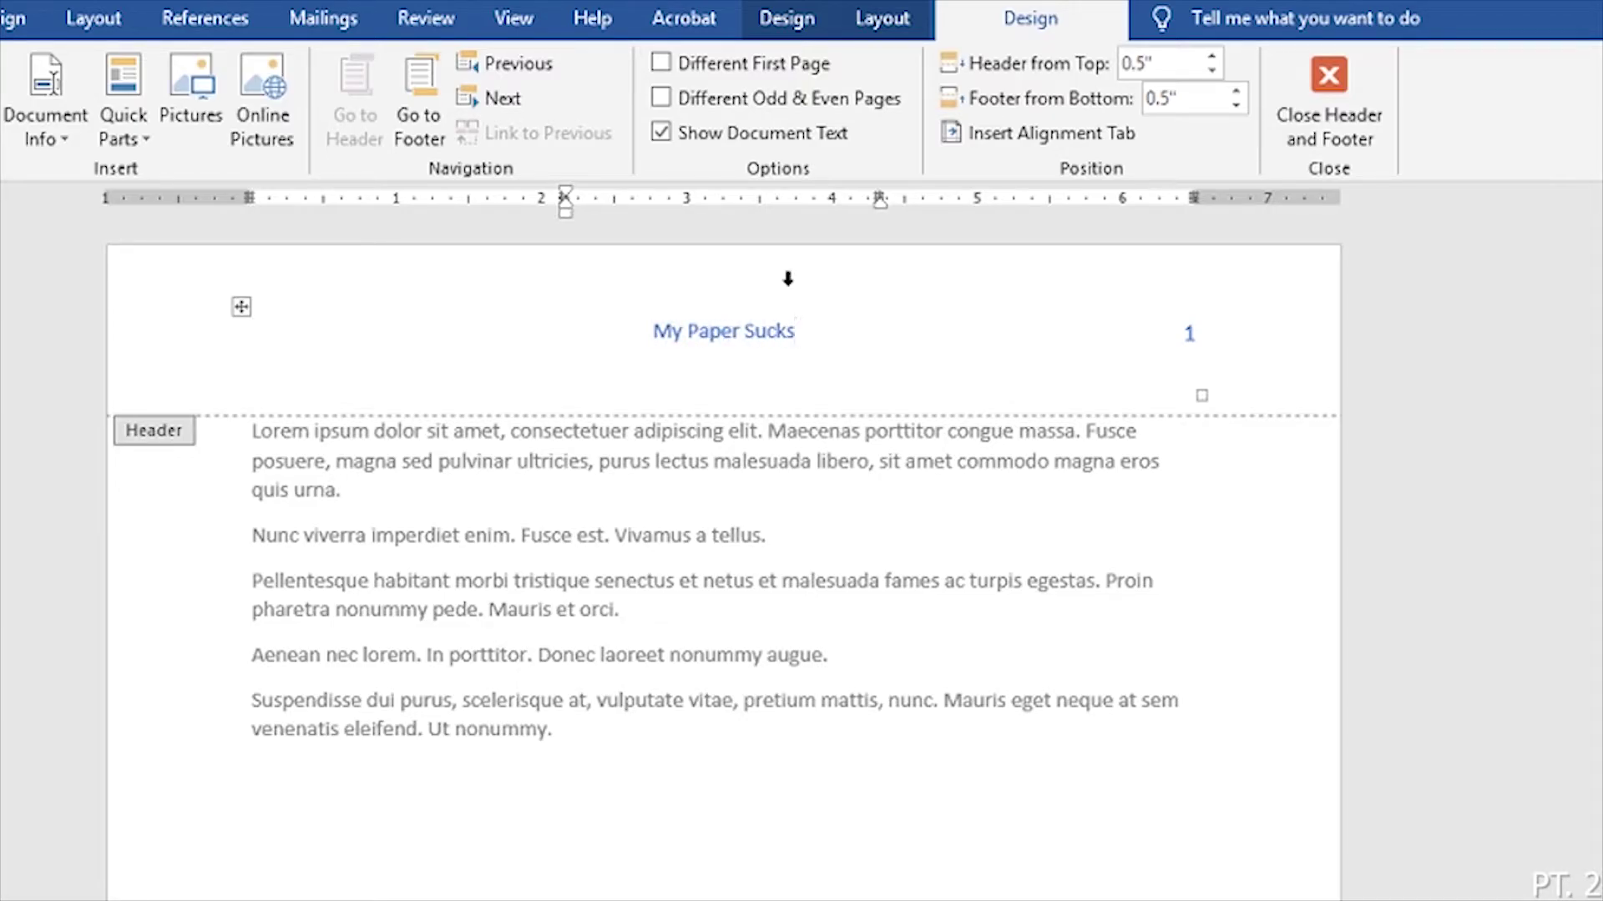
double_click(869, 468)
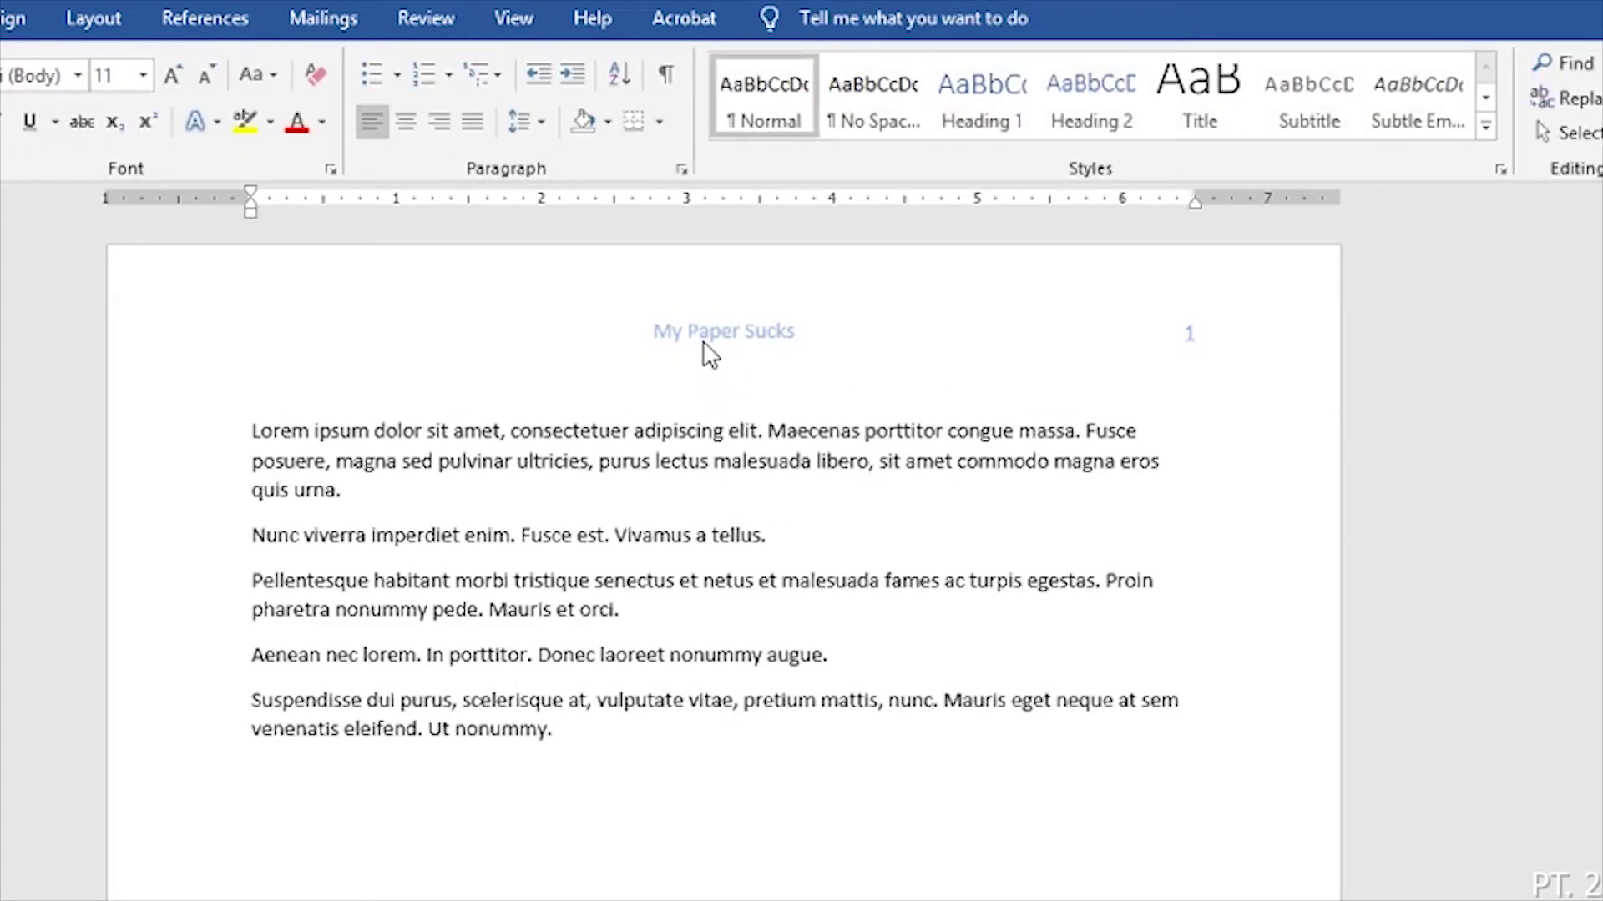
Step: Copy all the placeholder paragraphs and paste them five times at the end of the document to extend it onto a second page
scroll(835, 367, down, 8)
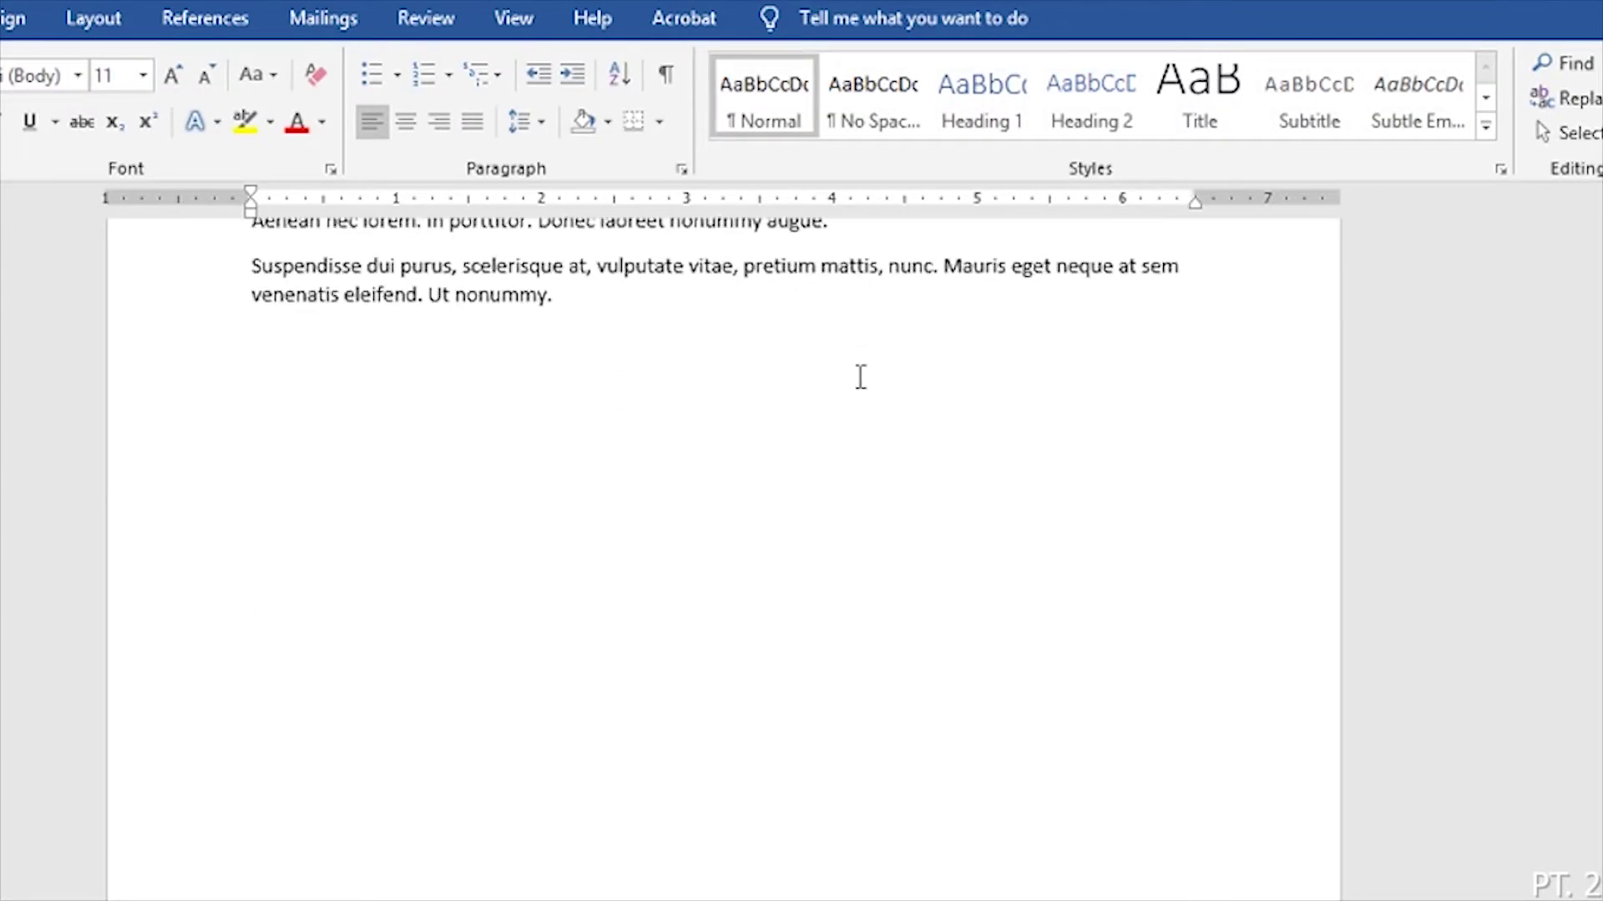
scroll(857, 383, up, 5)
drag(601, 589, 235, 278)
key(ctrl+c)
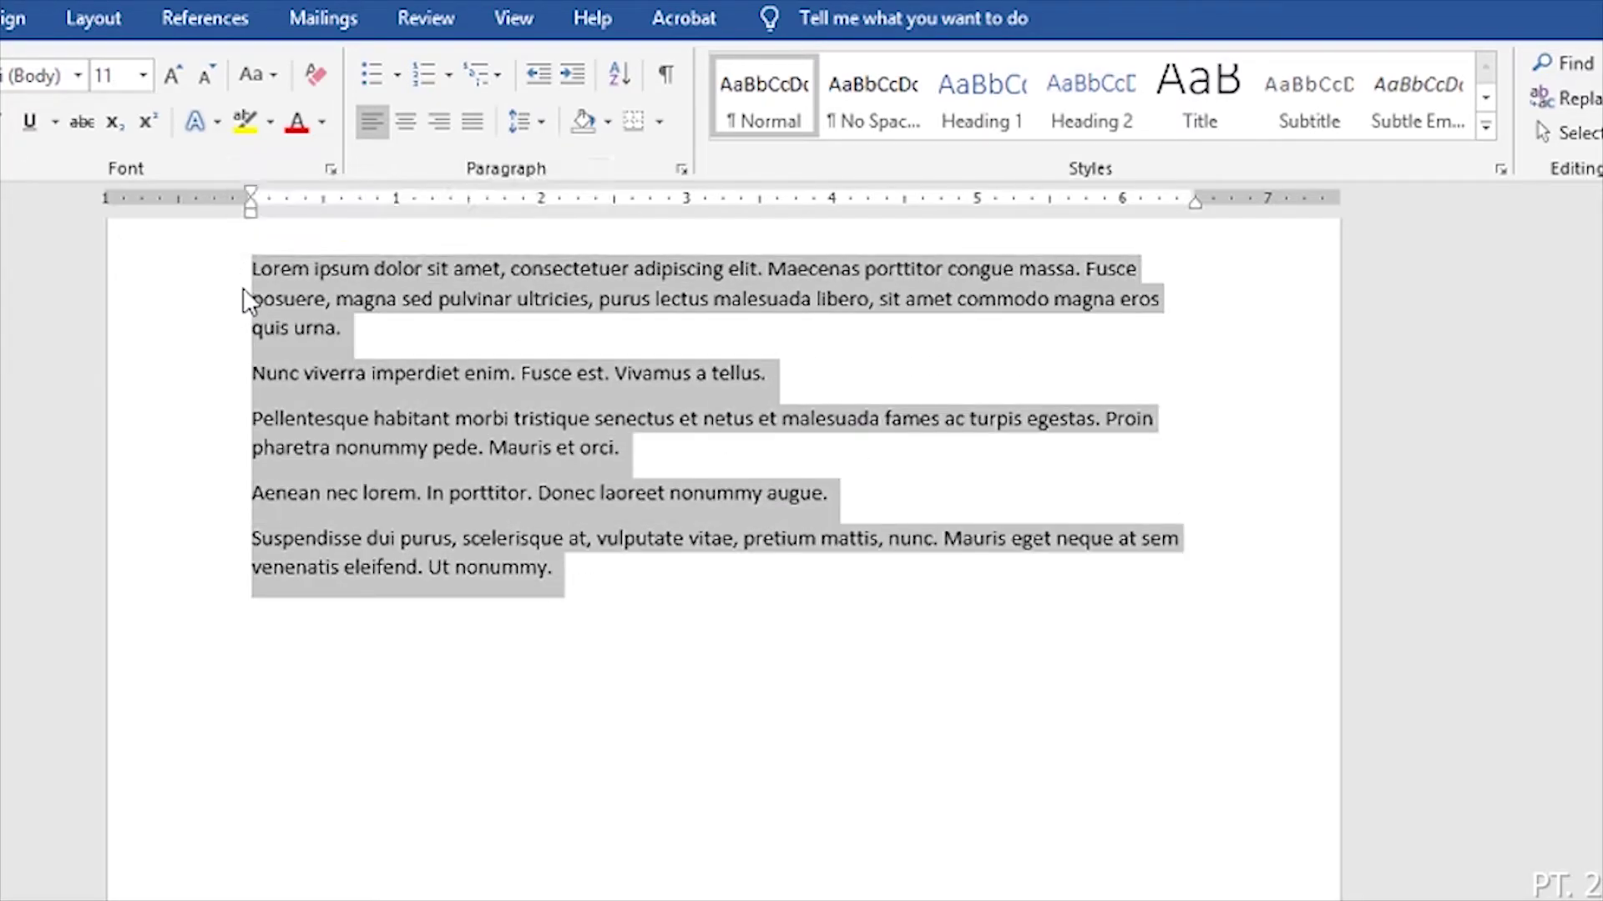
key(Right)
key(ctrl+v)
key(ctrl+v)
key(ctrl+v)
key(ctrl+v)
key(ctrl+v)
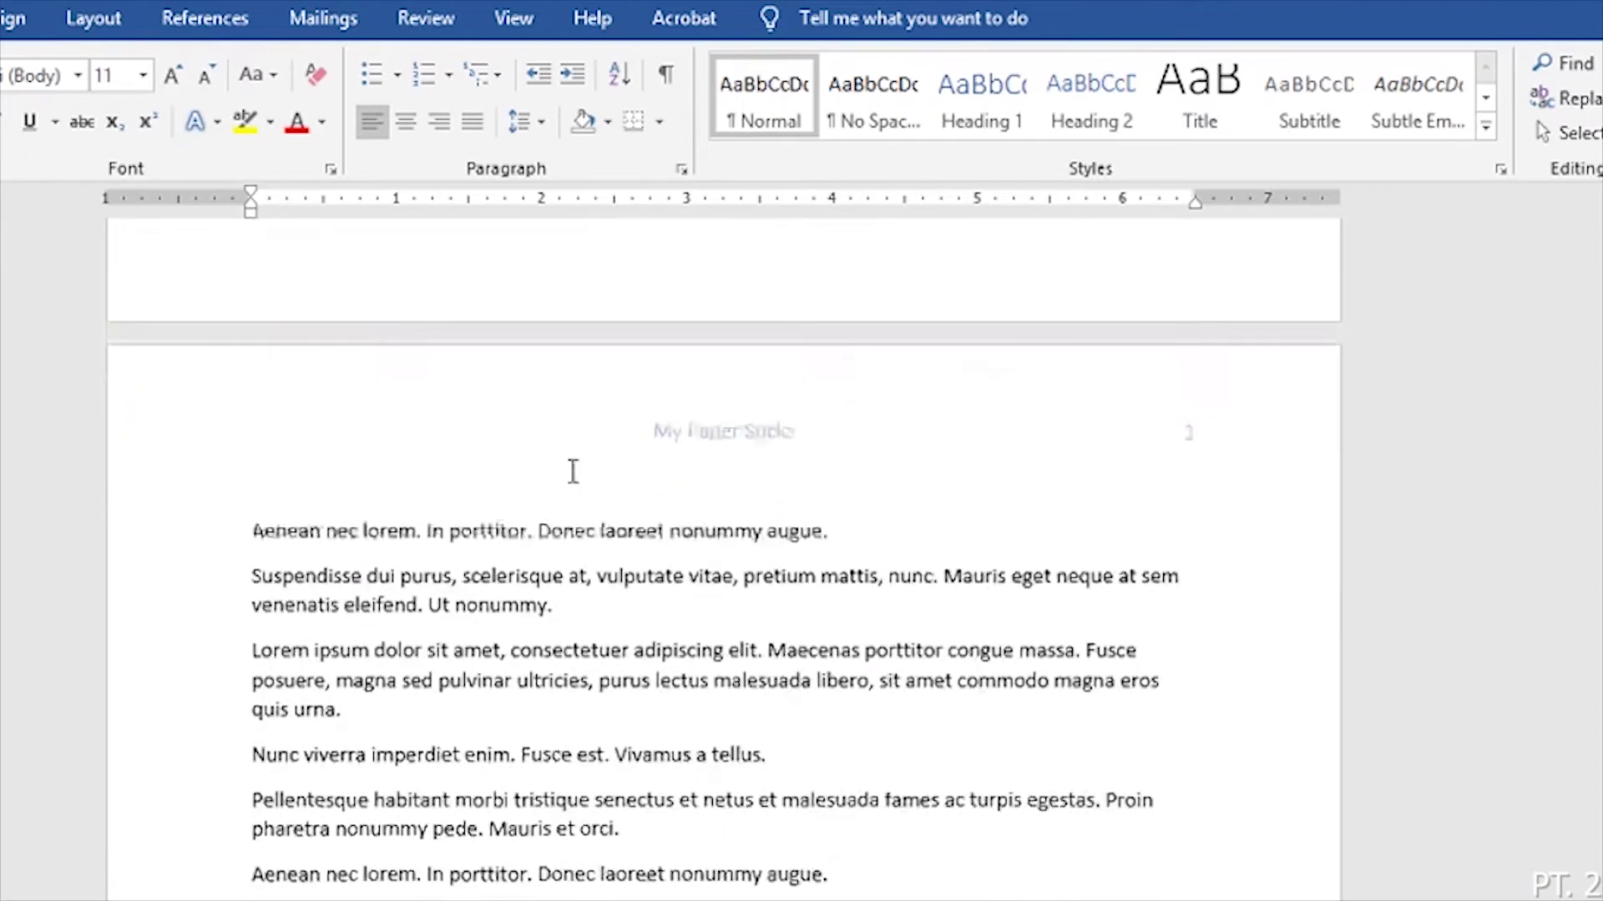
scroll(678, 526, up, 3)
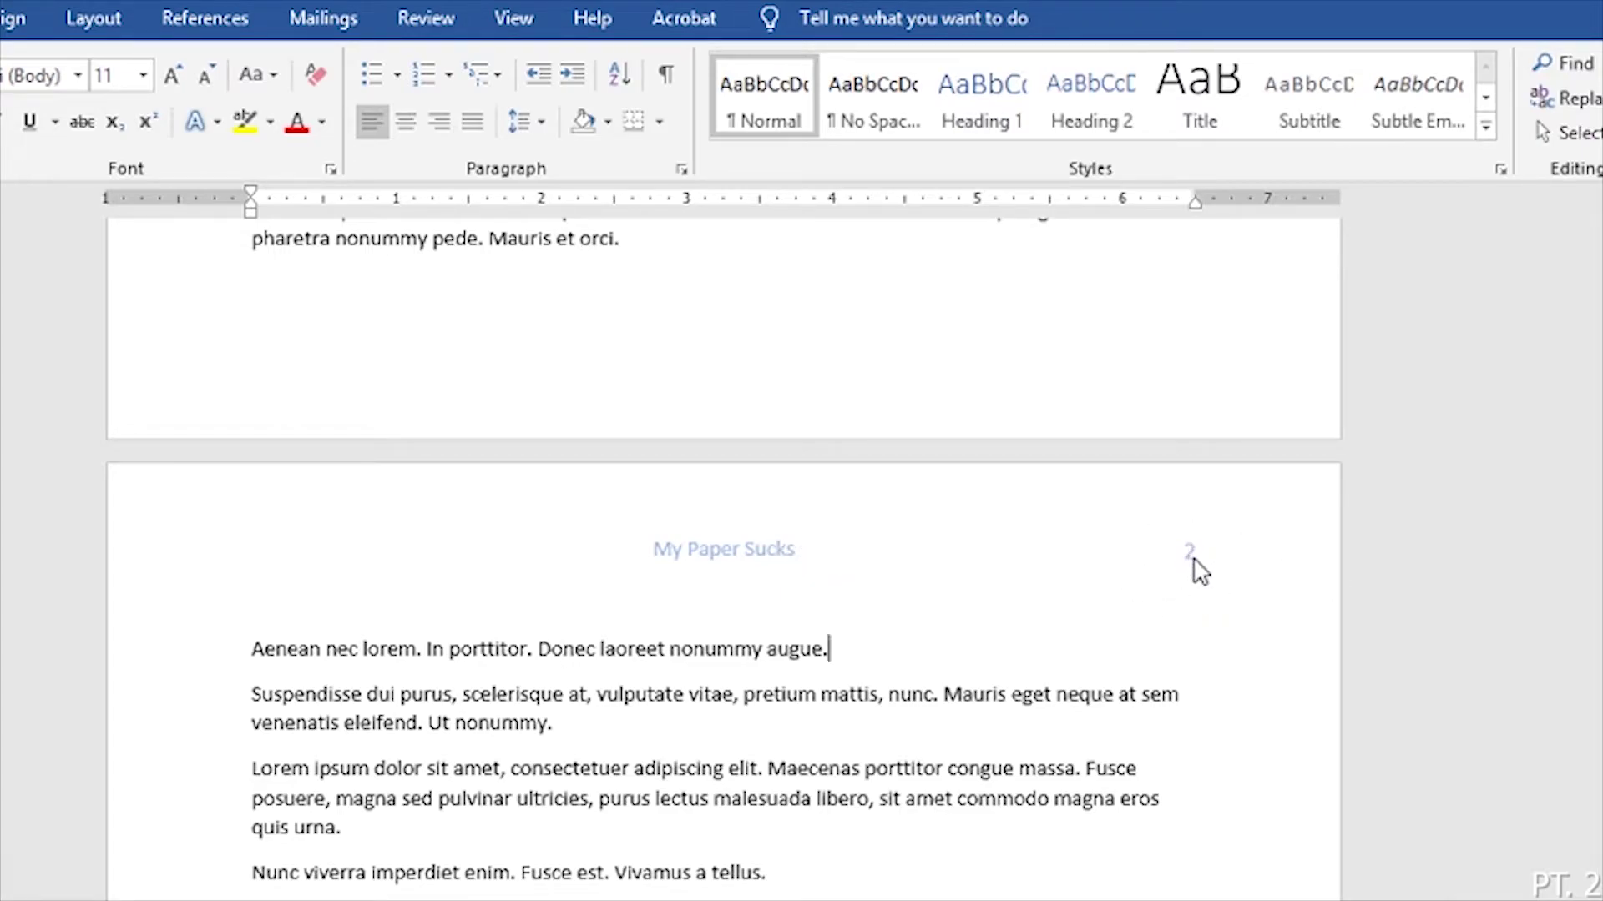
Step: Insert the built-in Austin footer with its page border and return to the body text
scroll(1195, 559, up, 15)
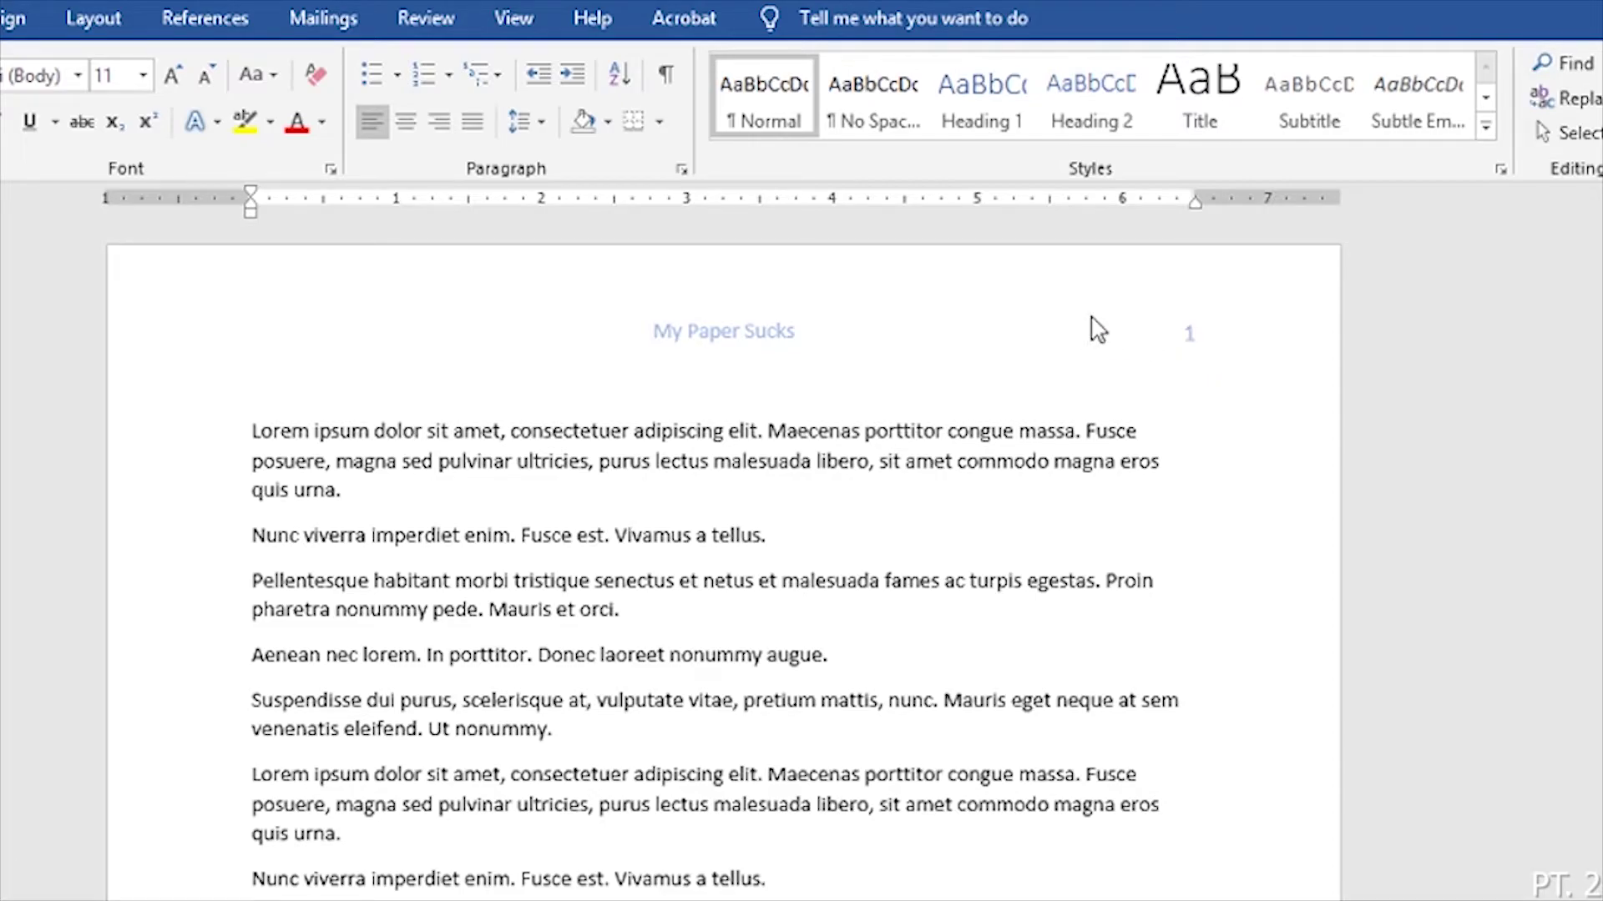
click(0, 19)
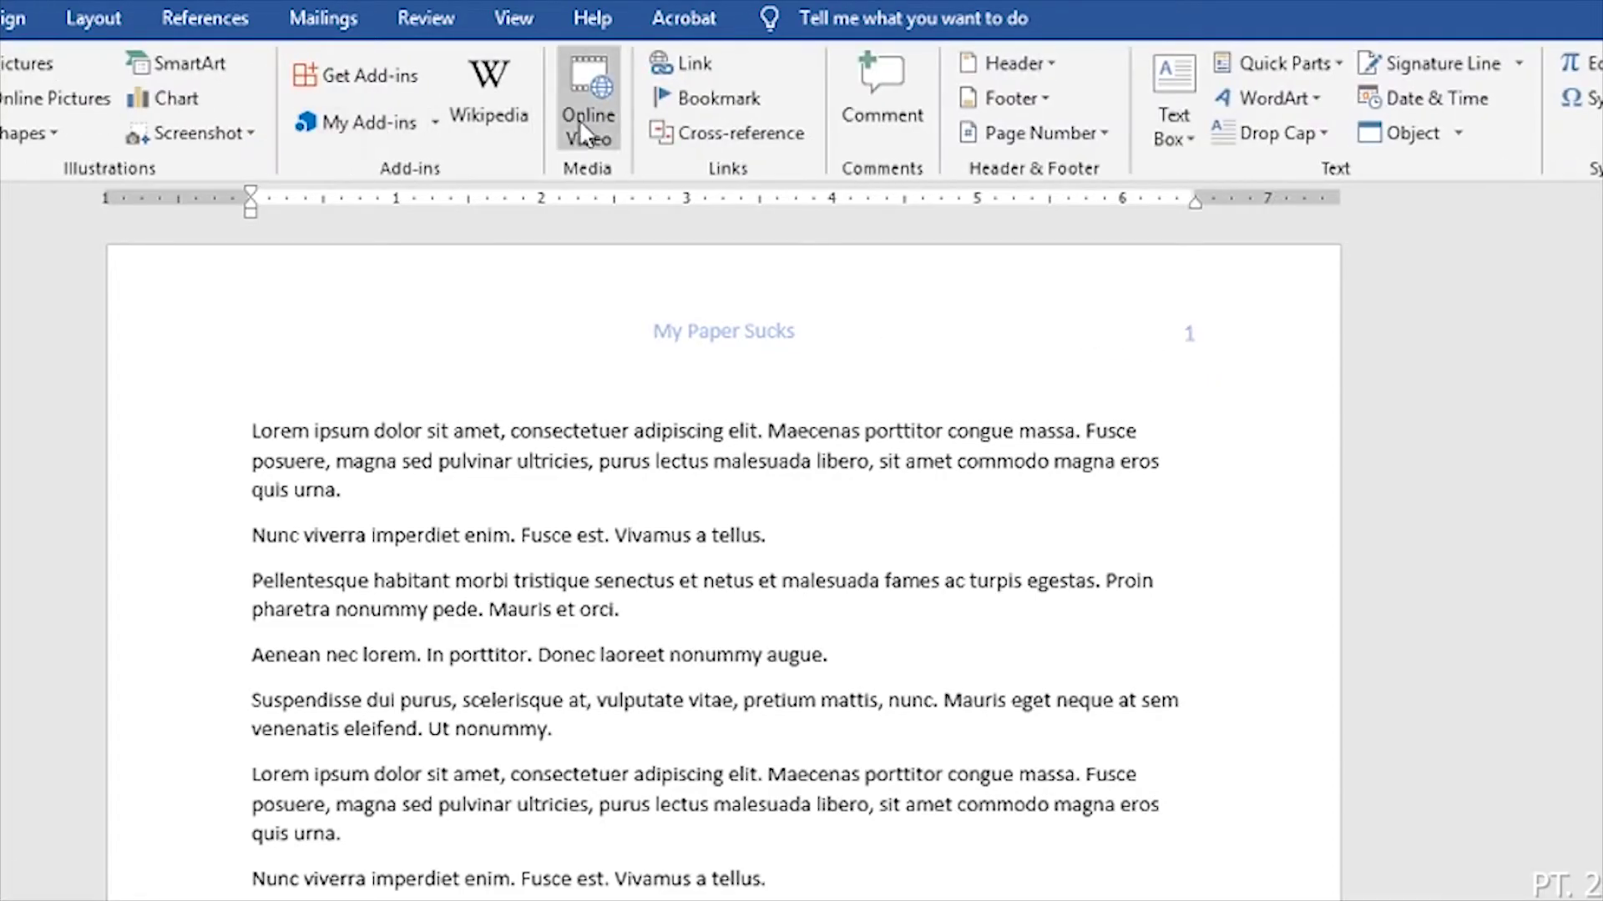
click(1050, 97)
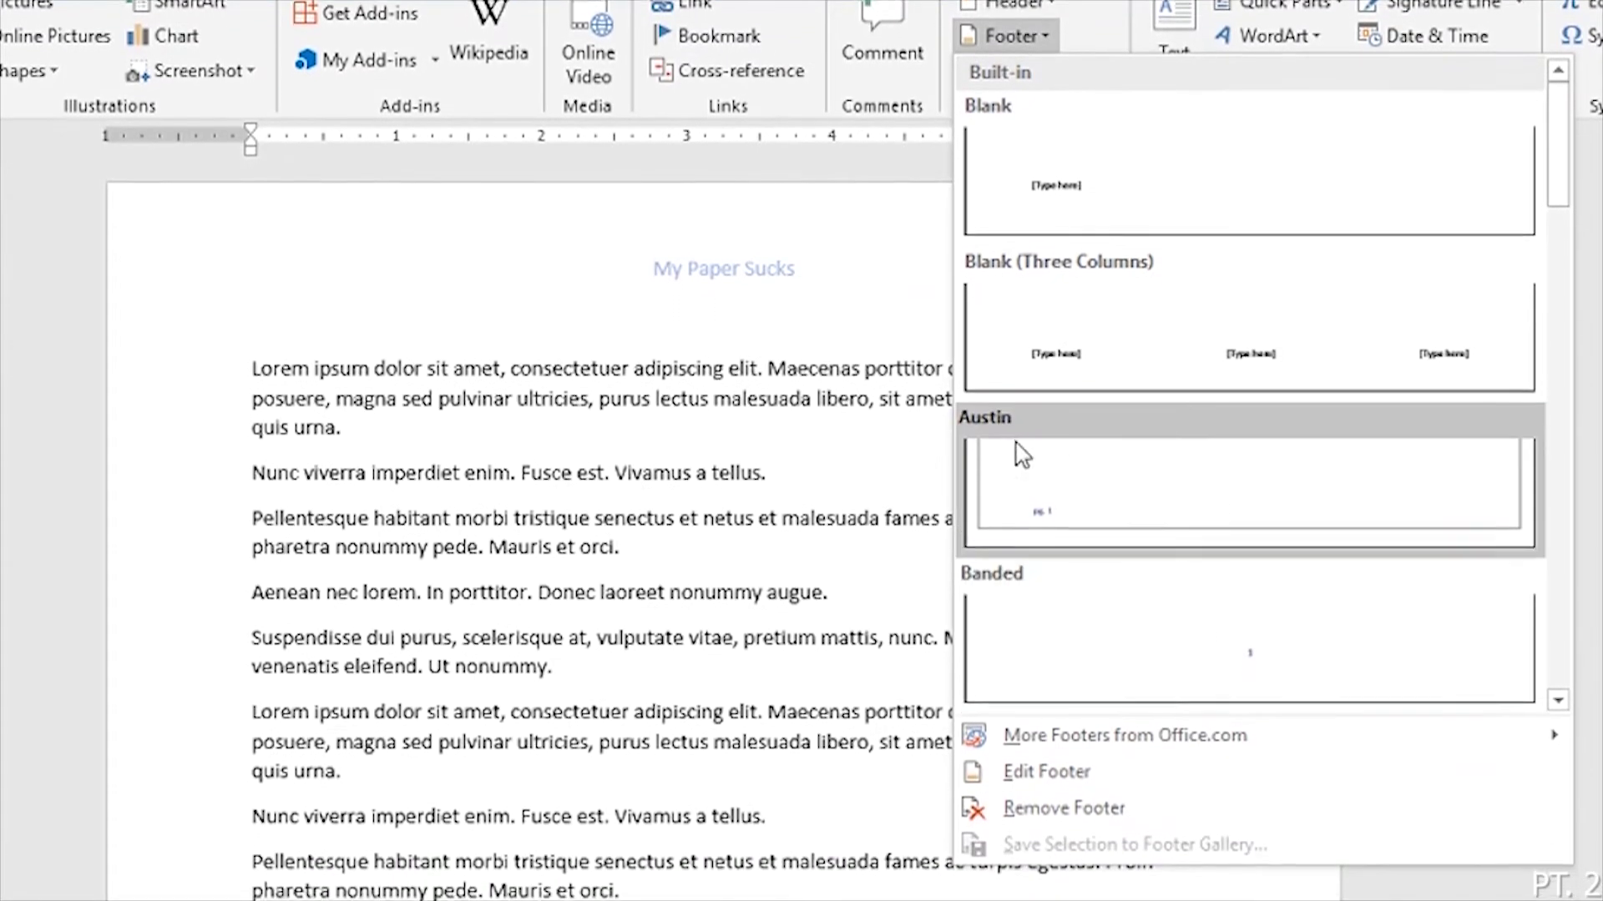
click(1119, 497)
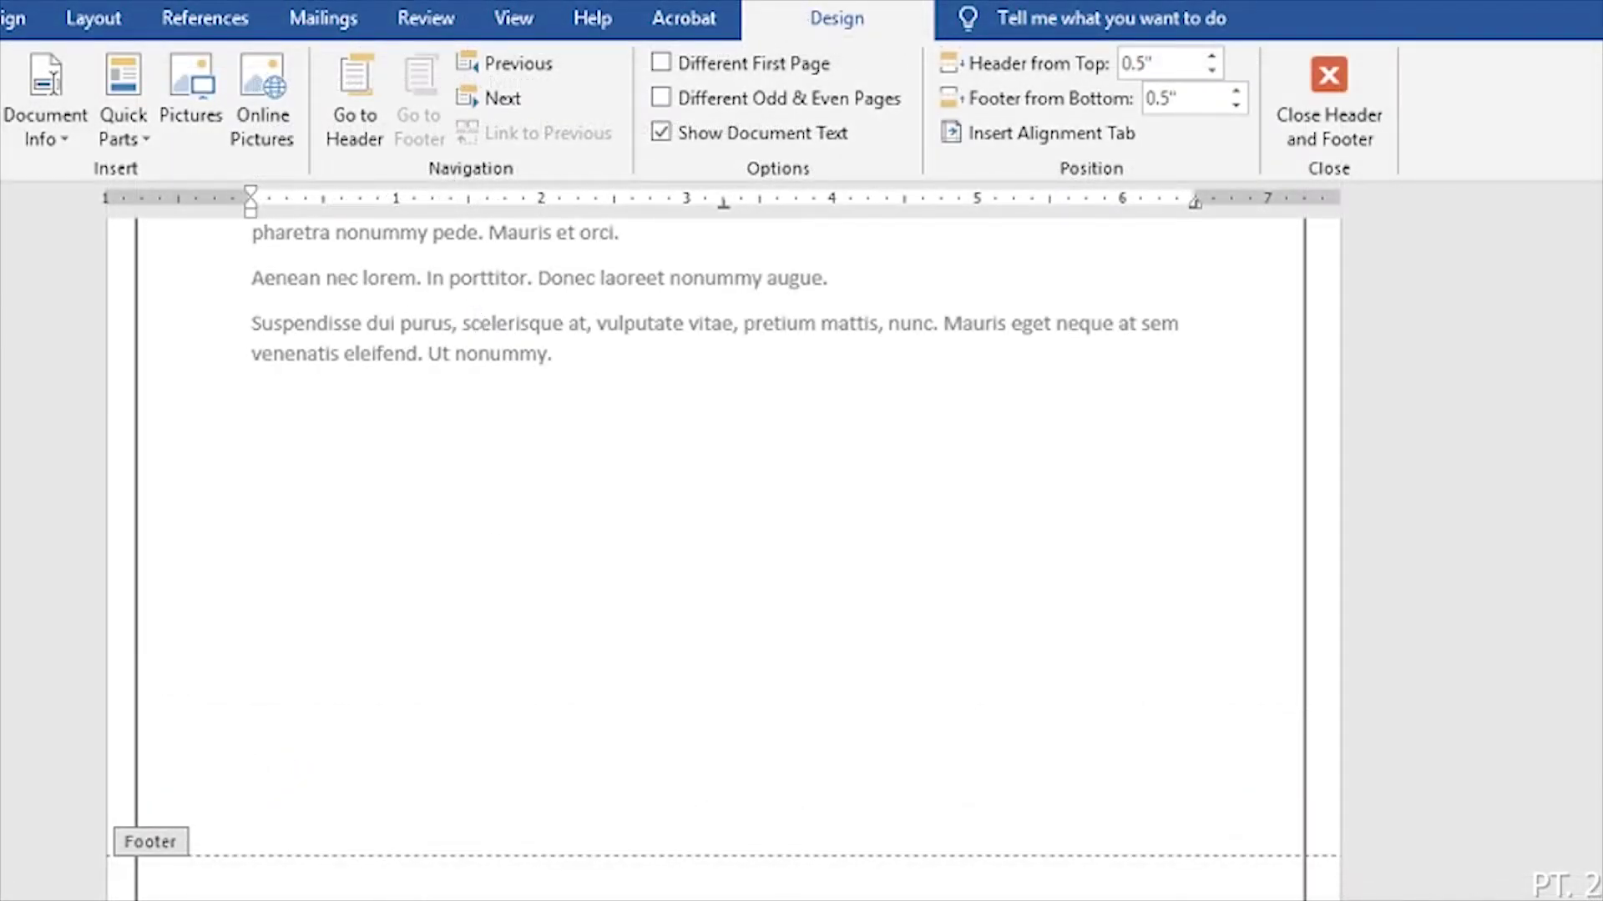
double_click(511, 647)
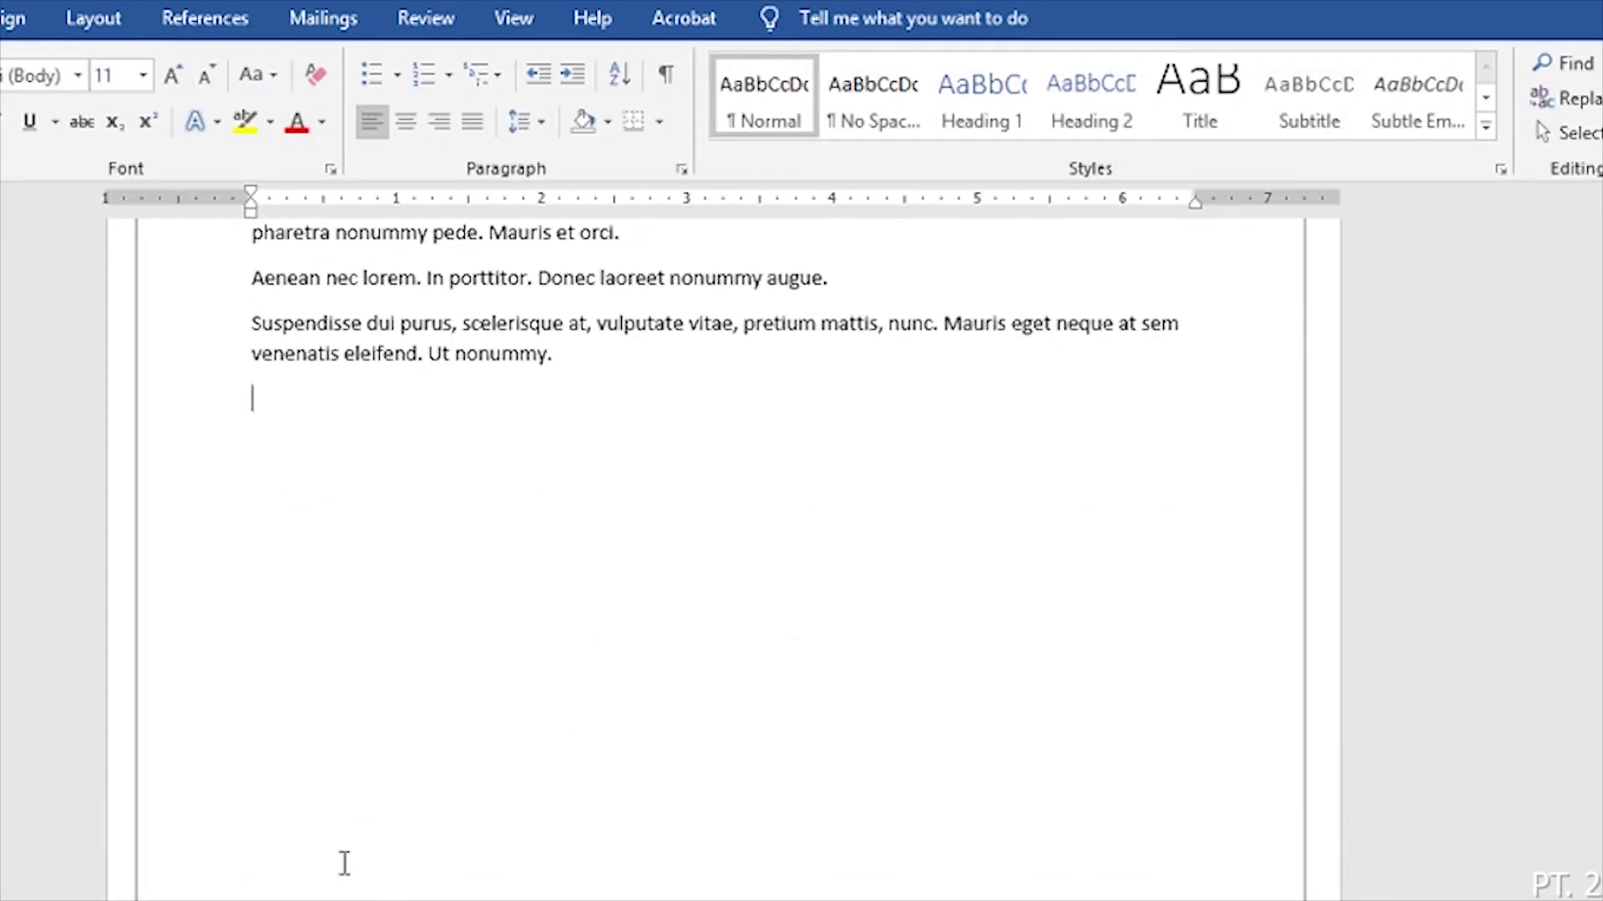
Step: Open the first page's footer for editing and select its "pg. 1" page number text
scroll(485, 585, up, 10)
scroll(486, 584, up, 1)
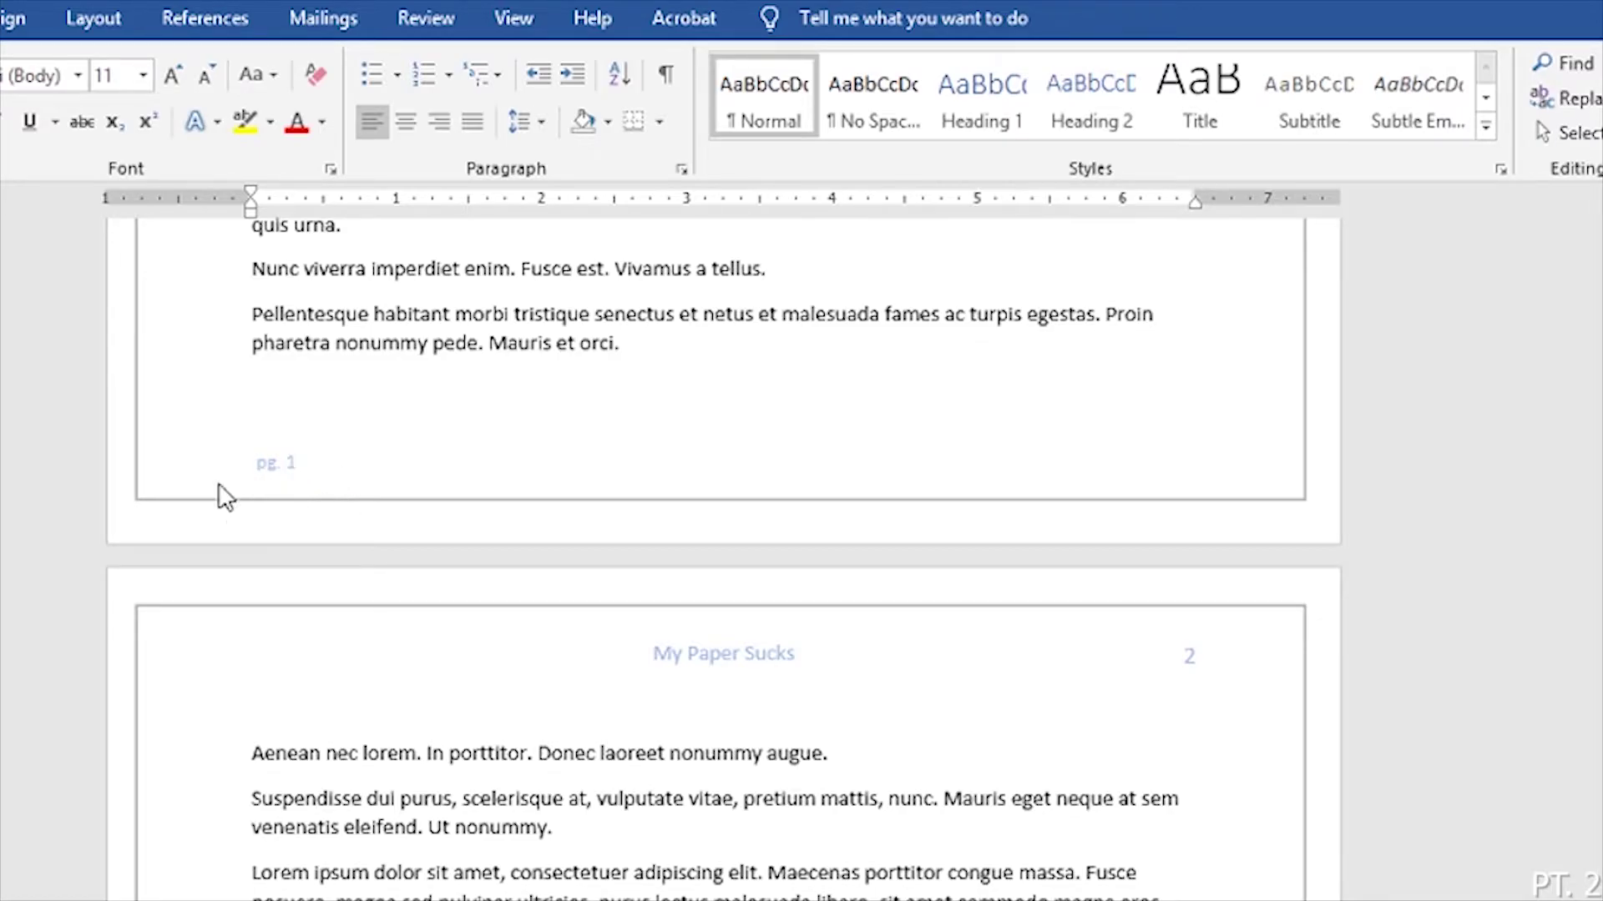
double_click(489, 464)
drag(259, 464, 333, 458)
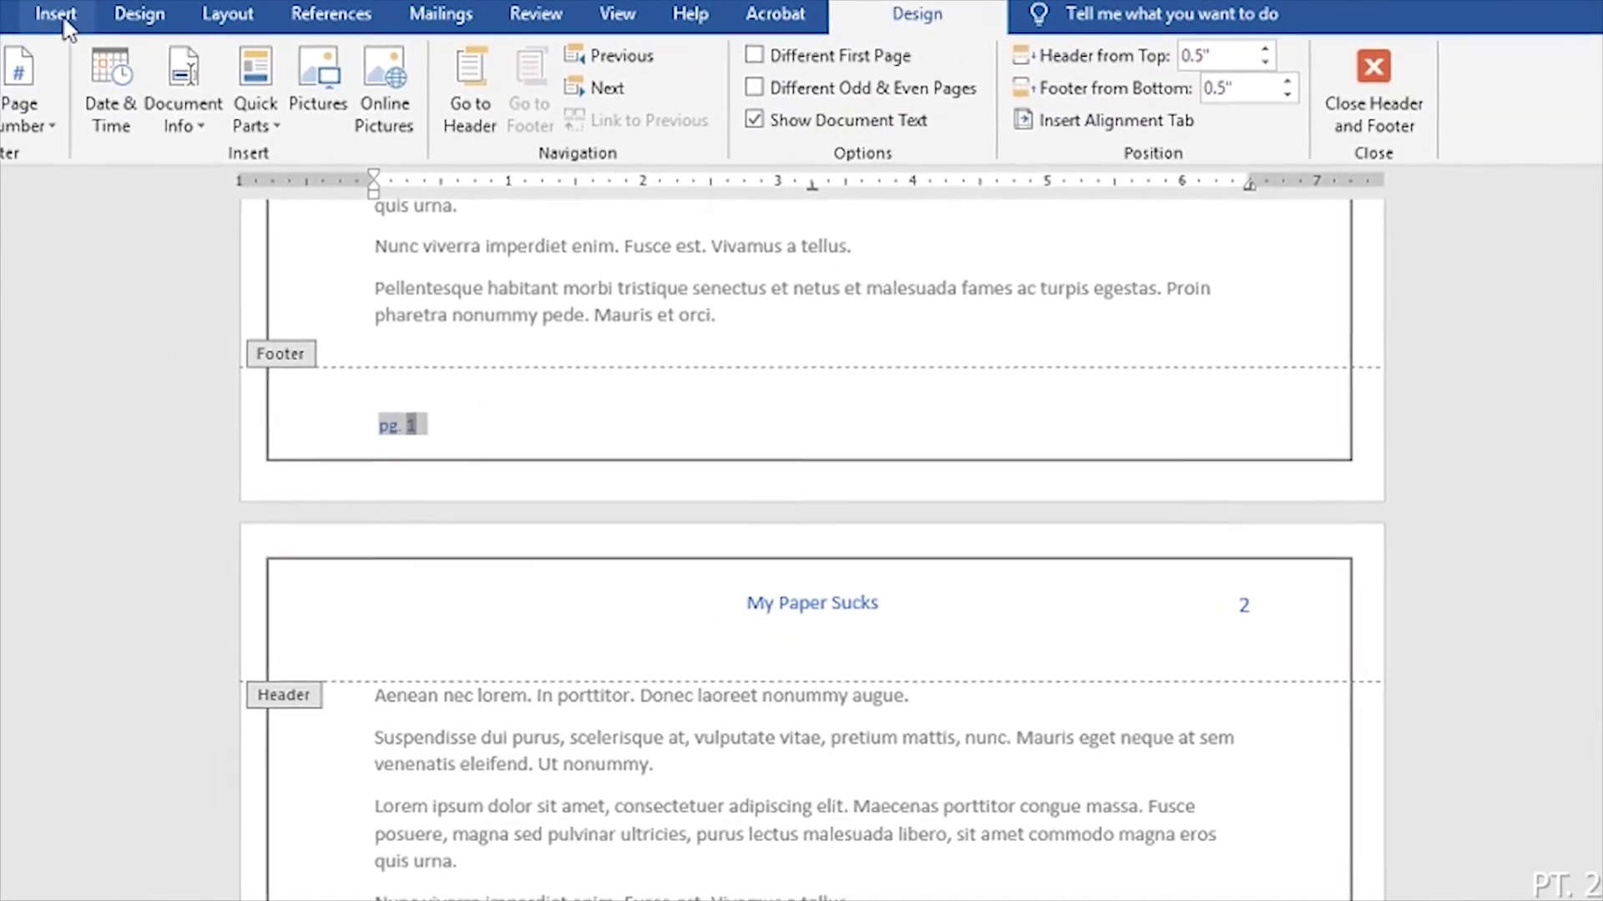
Step: Right-align the page number in the footer
click(1, 13)
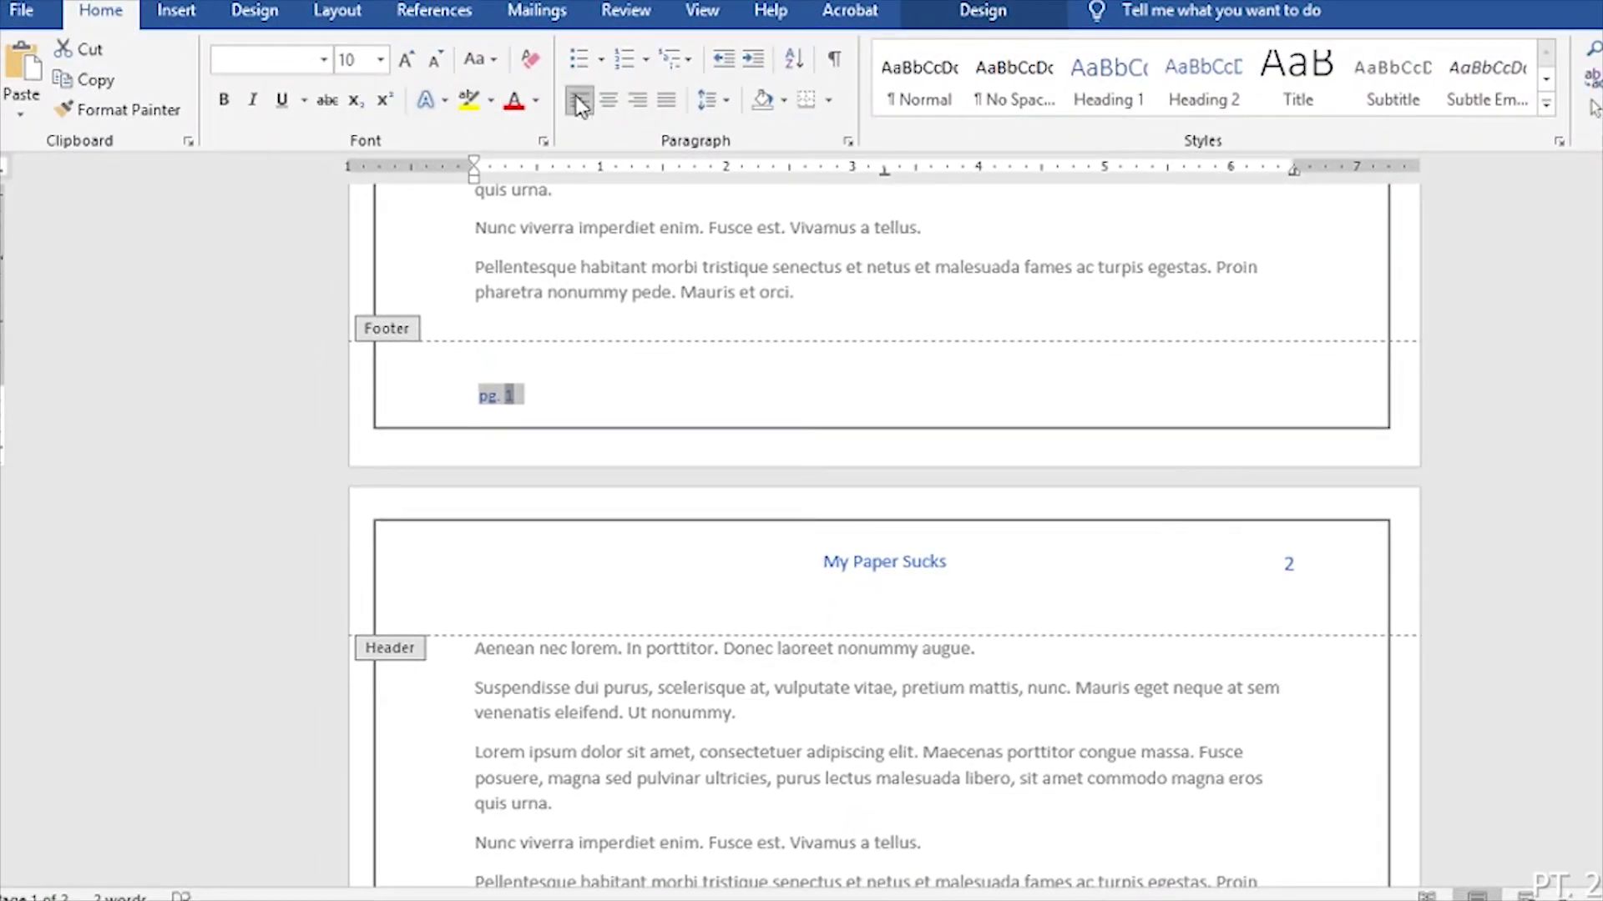
click(608, 99)
click(666, 99)
click(631, 100)
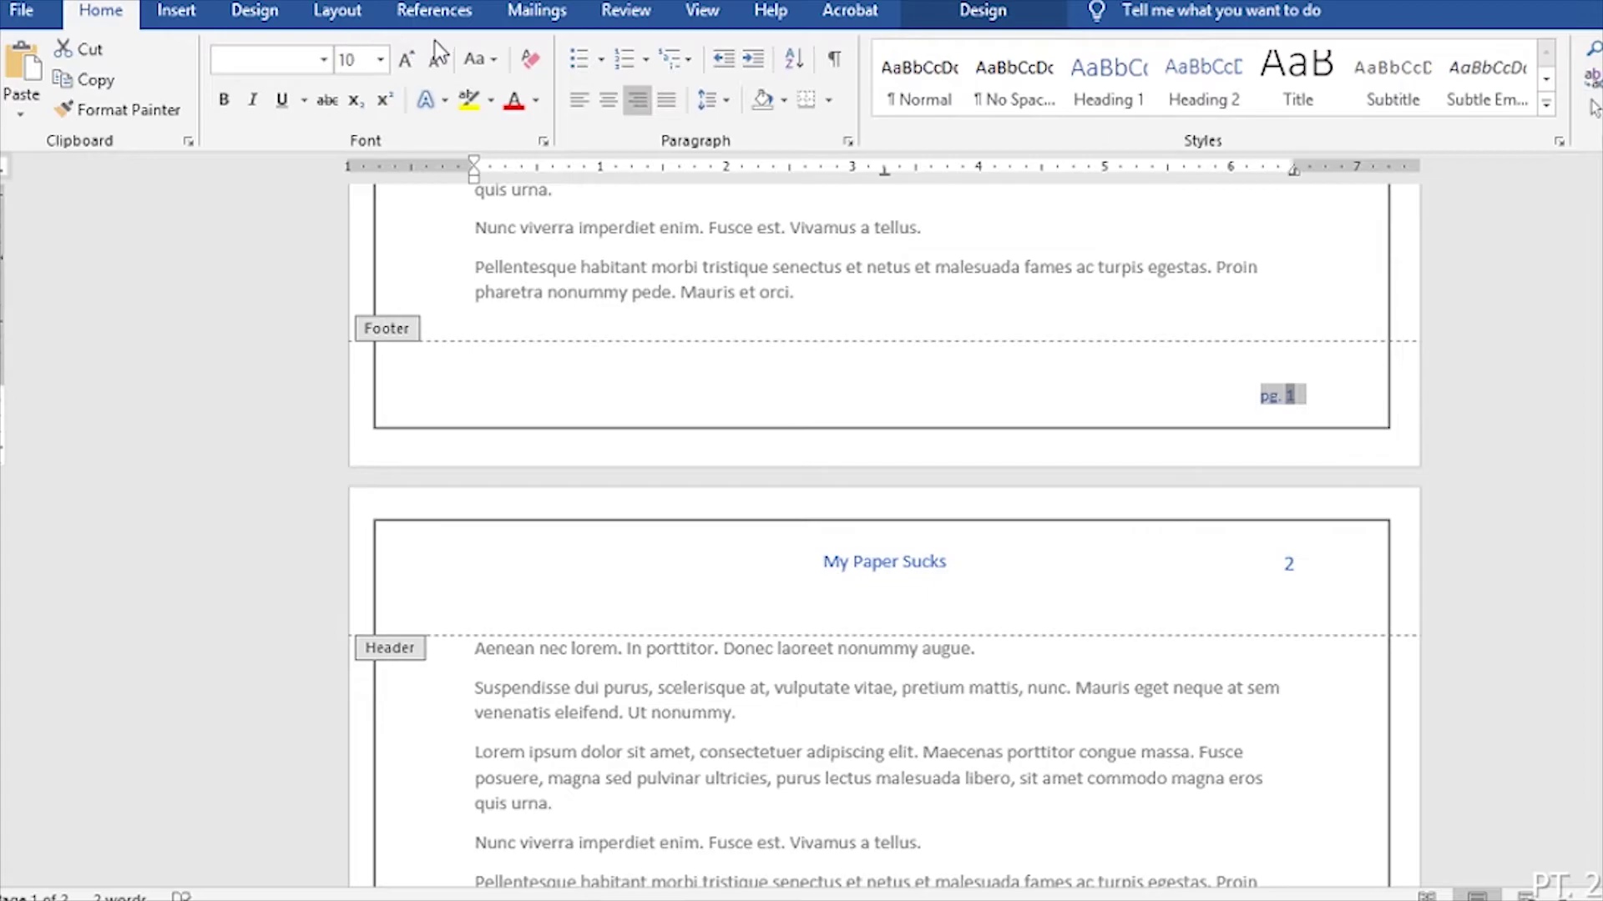
click(325, 60)
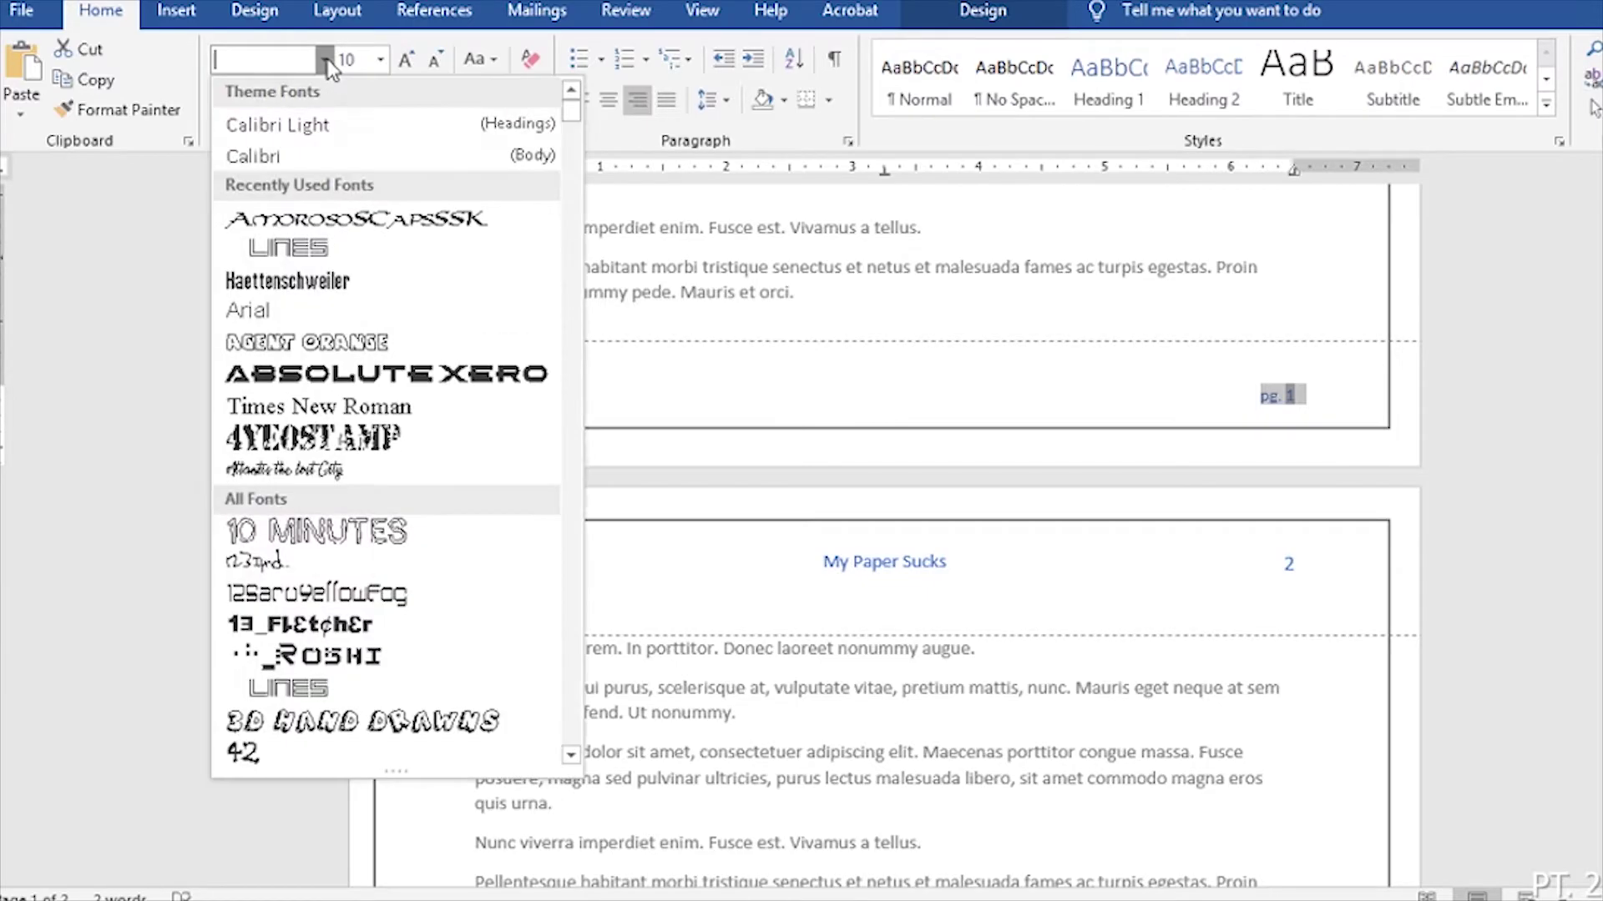
click(378, 62)
click(378, 62)
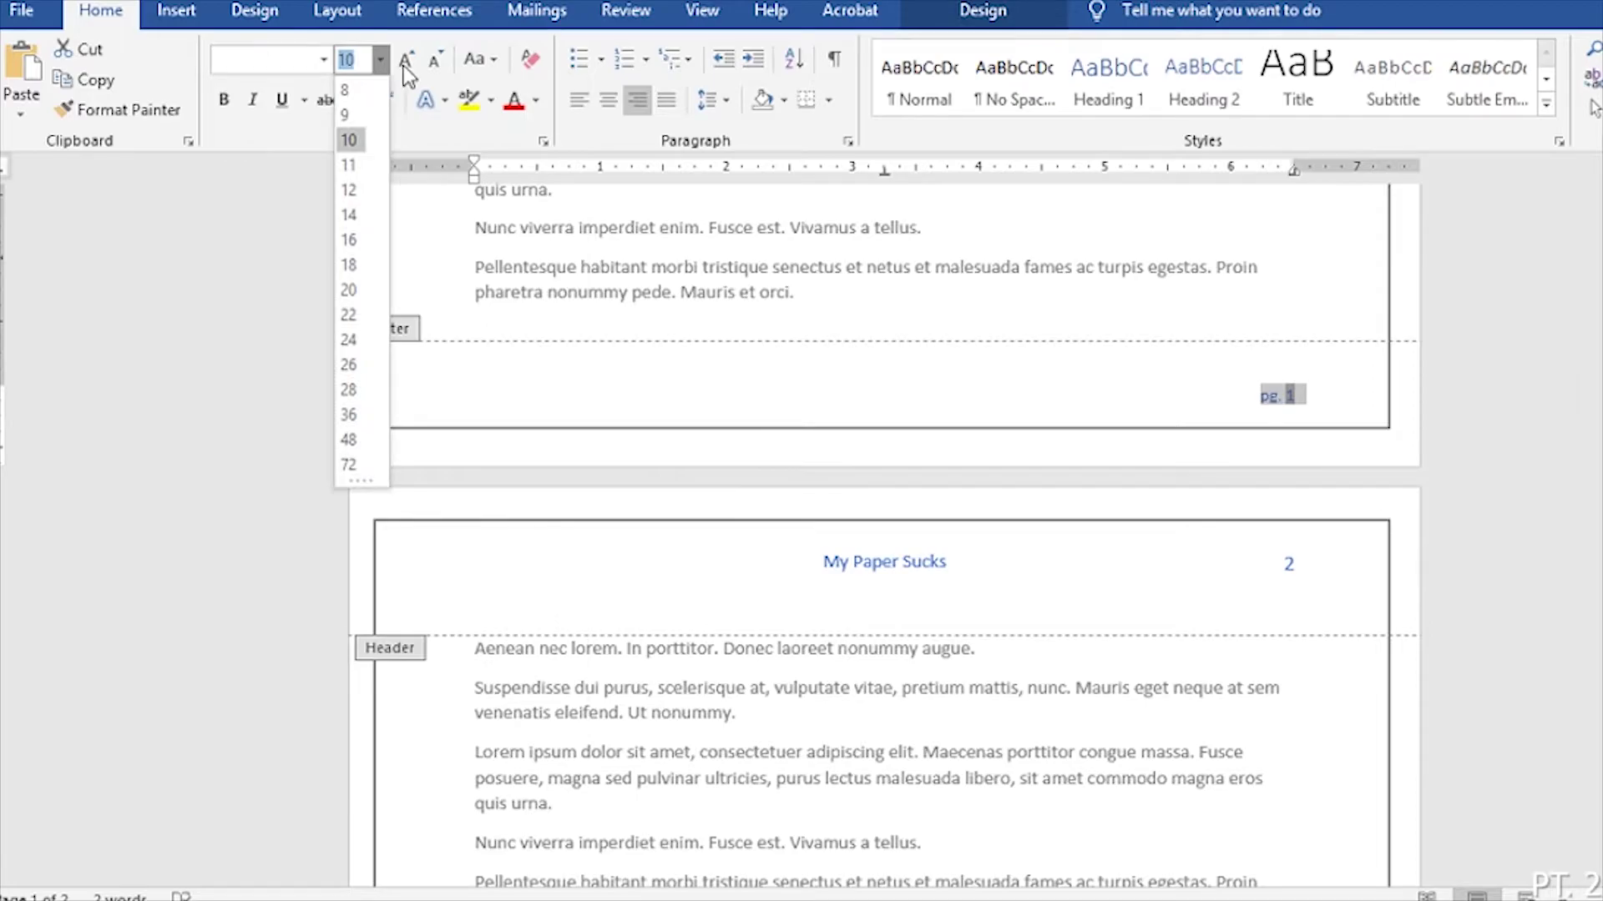
click(325, 60)
click(324, 60)
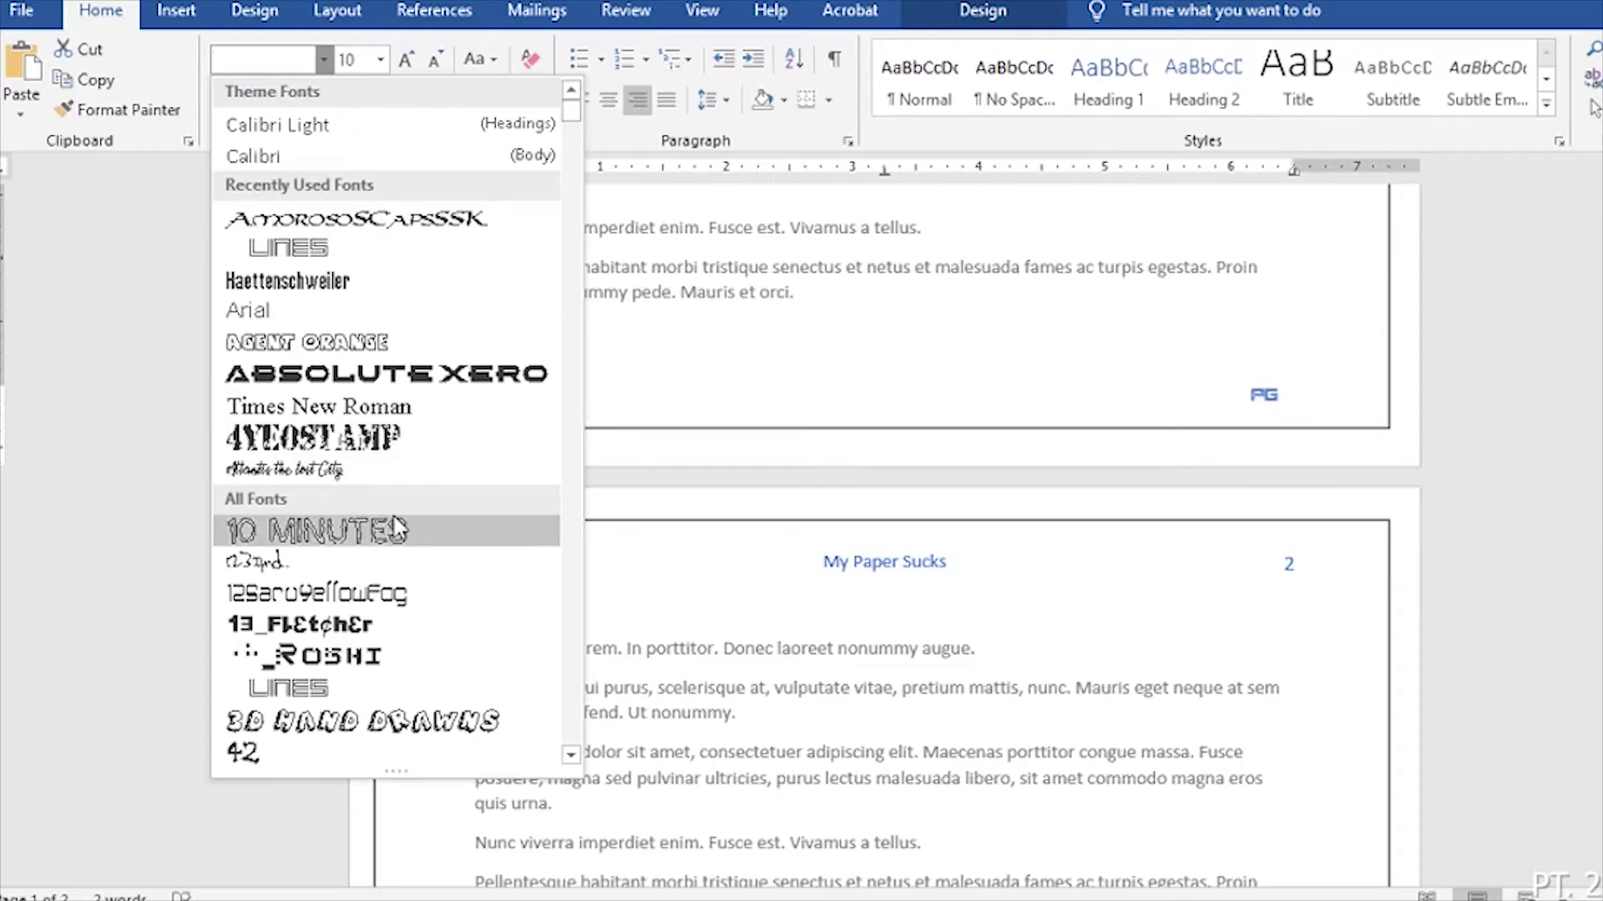
key(Escape)
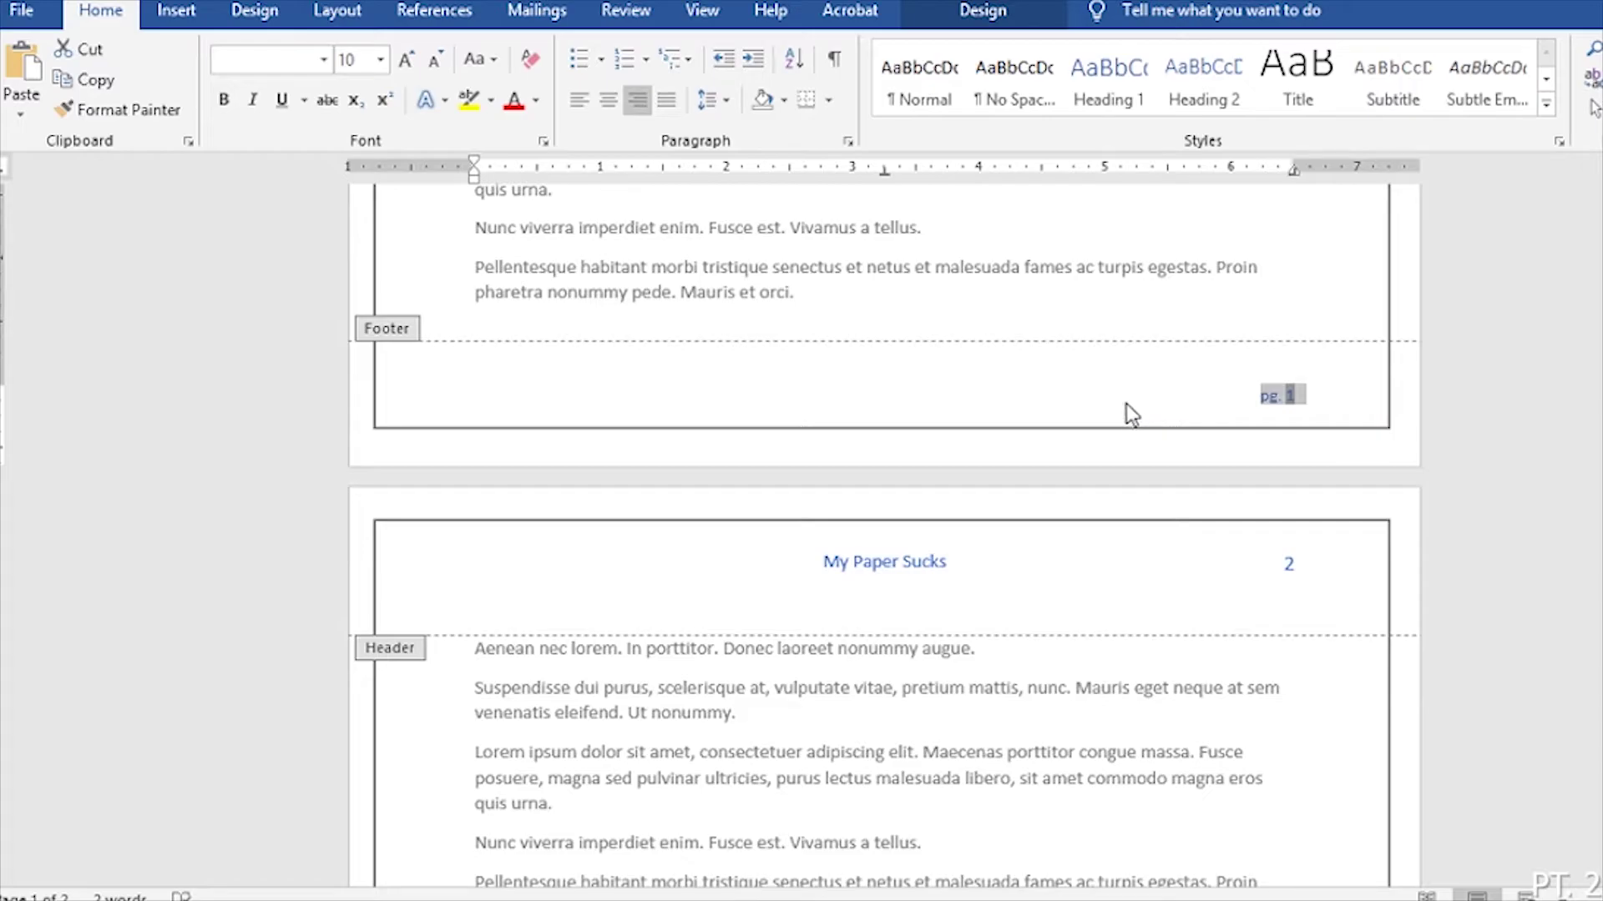
Step: Close footer editing and check the page number at the foot of the first page
scroll(1122, 407, up, 3)
scroll(1124, 415, up, 4)
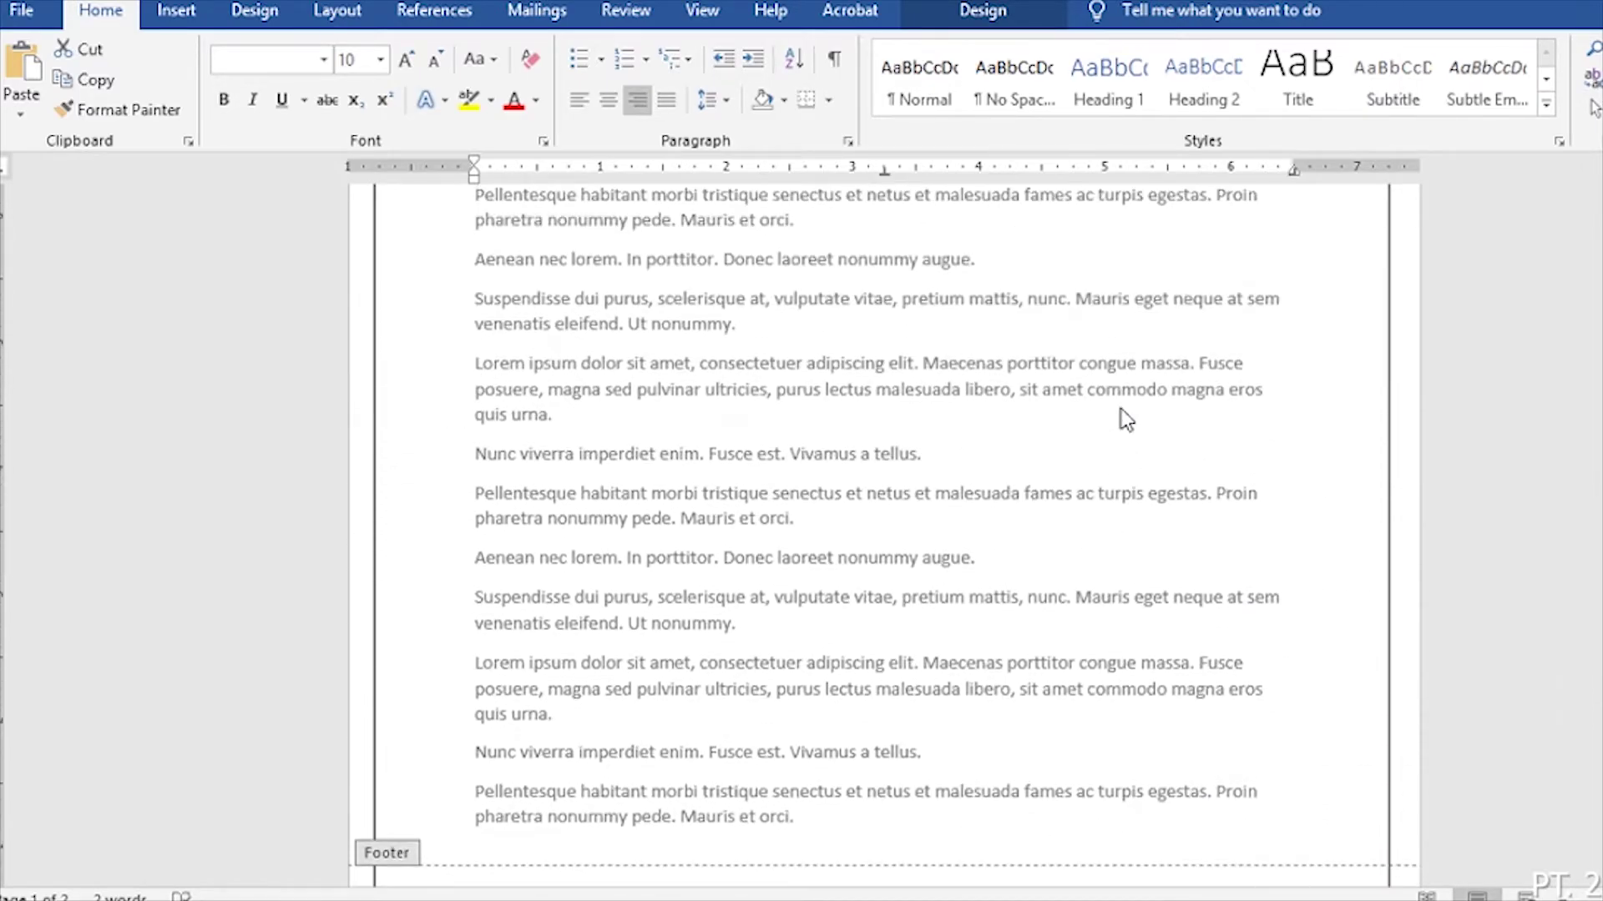
scroll(1122, 415, up, 2)
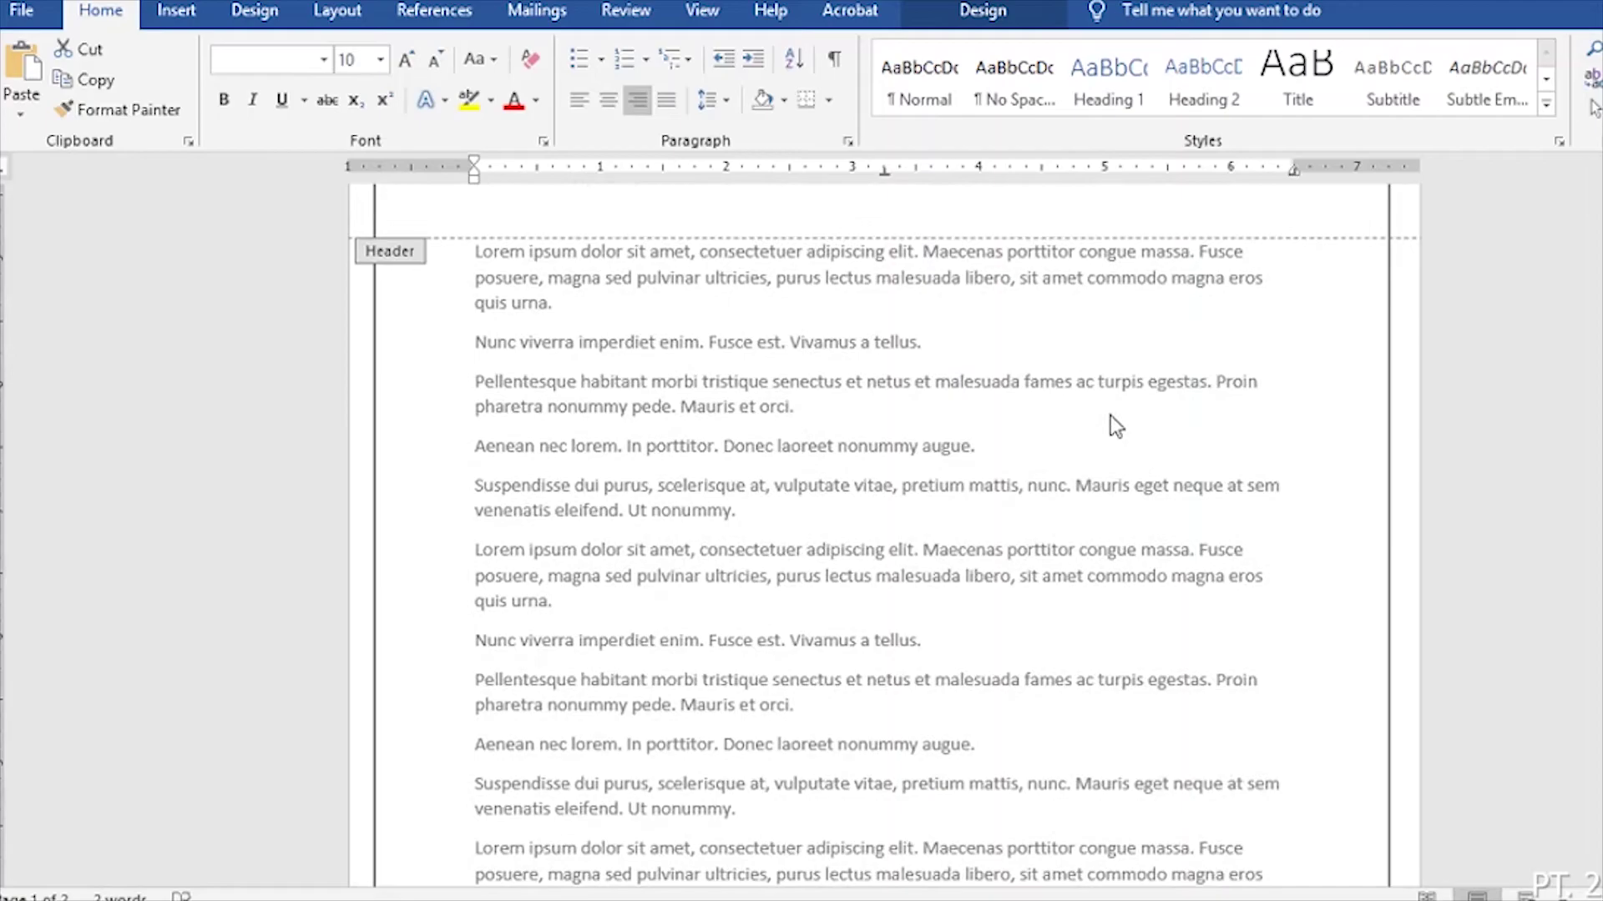
double_click(1112, 415)
scroll(1183, 547, down, 2)
scroll(1226, 780, down, 2)
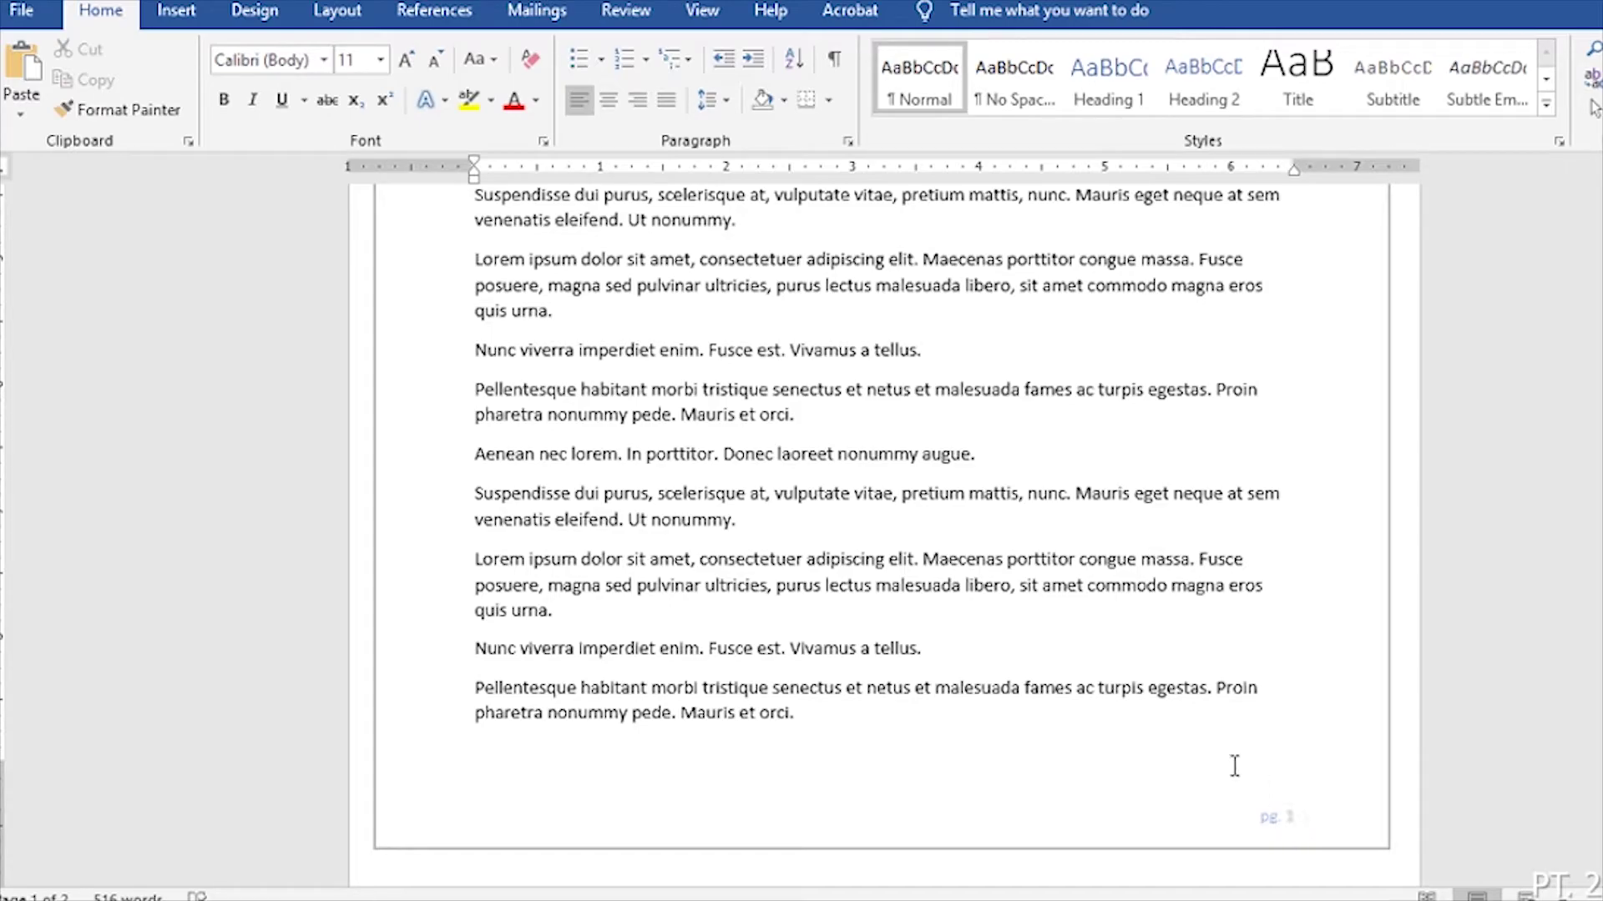
scroll(1202, 734, up, 8)
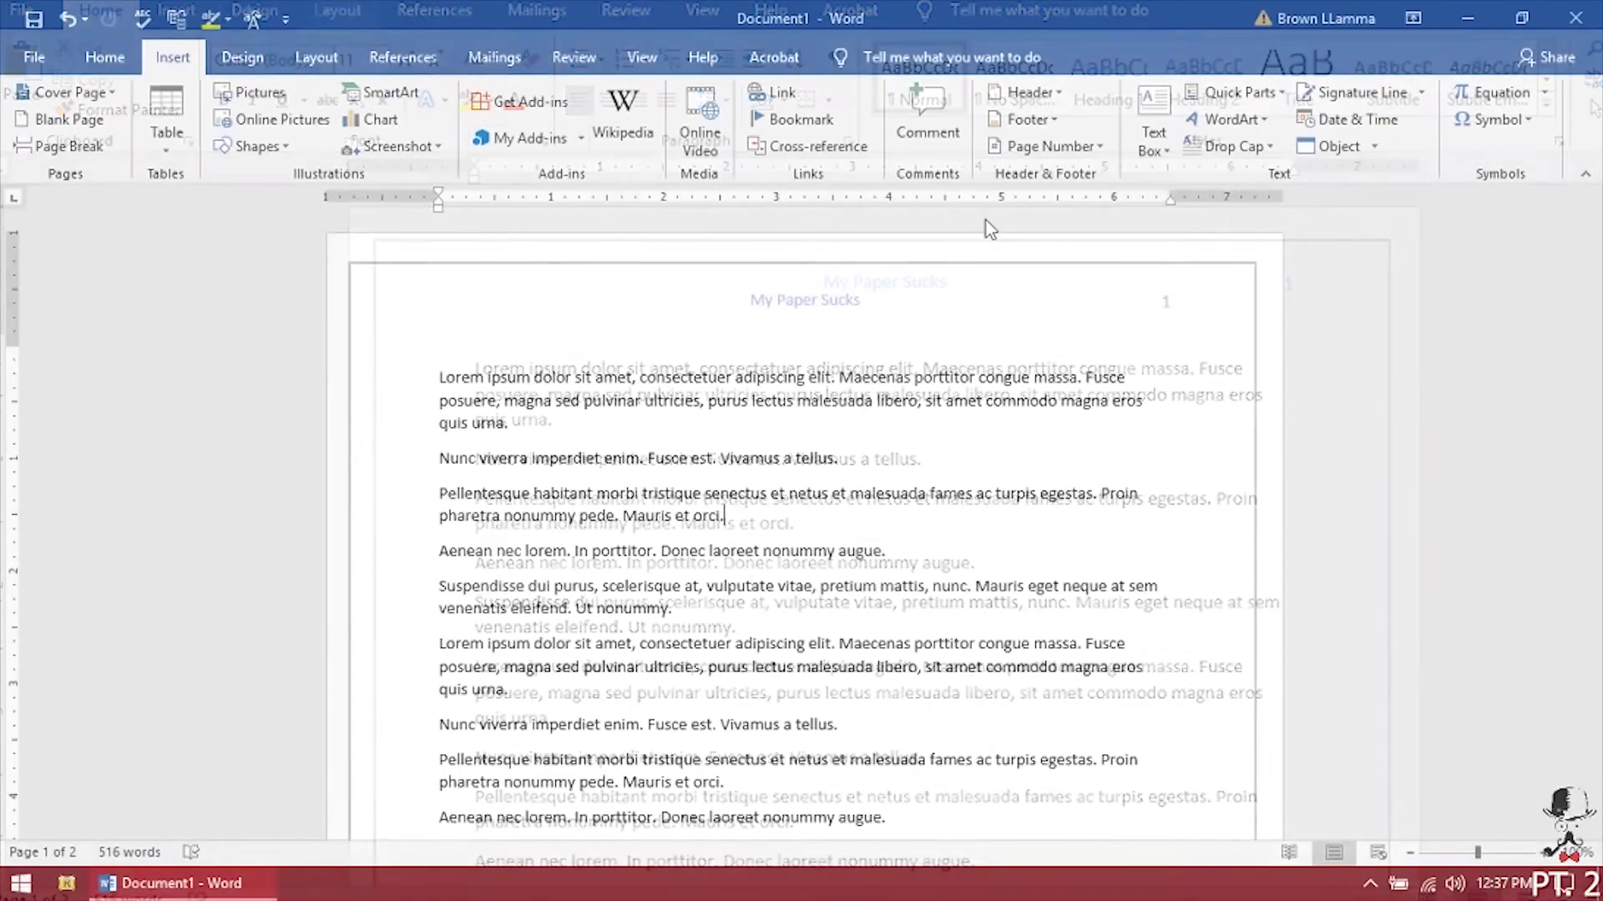
Step: Insert a bottom-of-page number in the Page X of Y style Bold Numbers 2
click(1082, 155)
mouse_move(1088, 176)
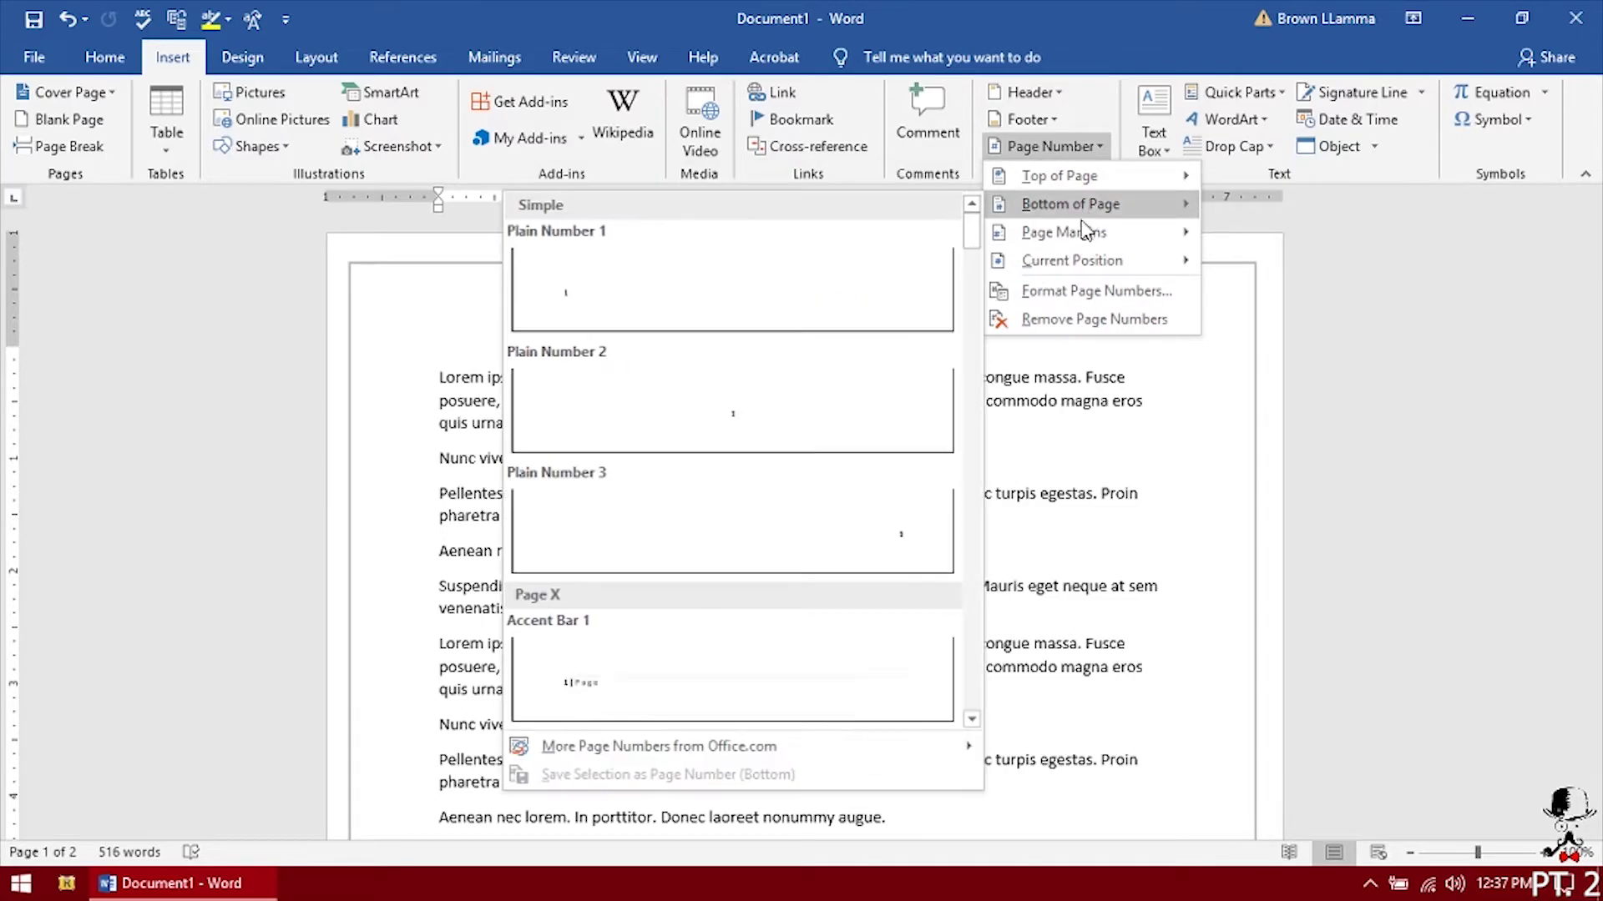
mouse_move(1084, 238)
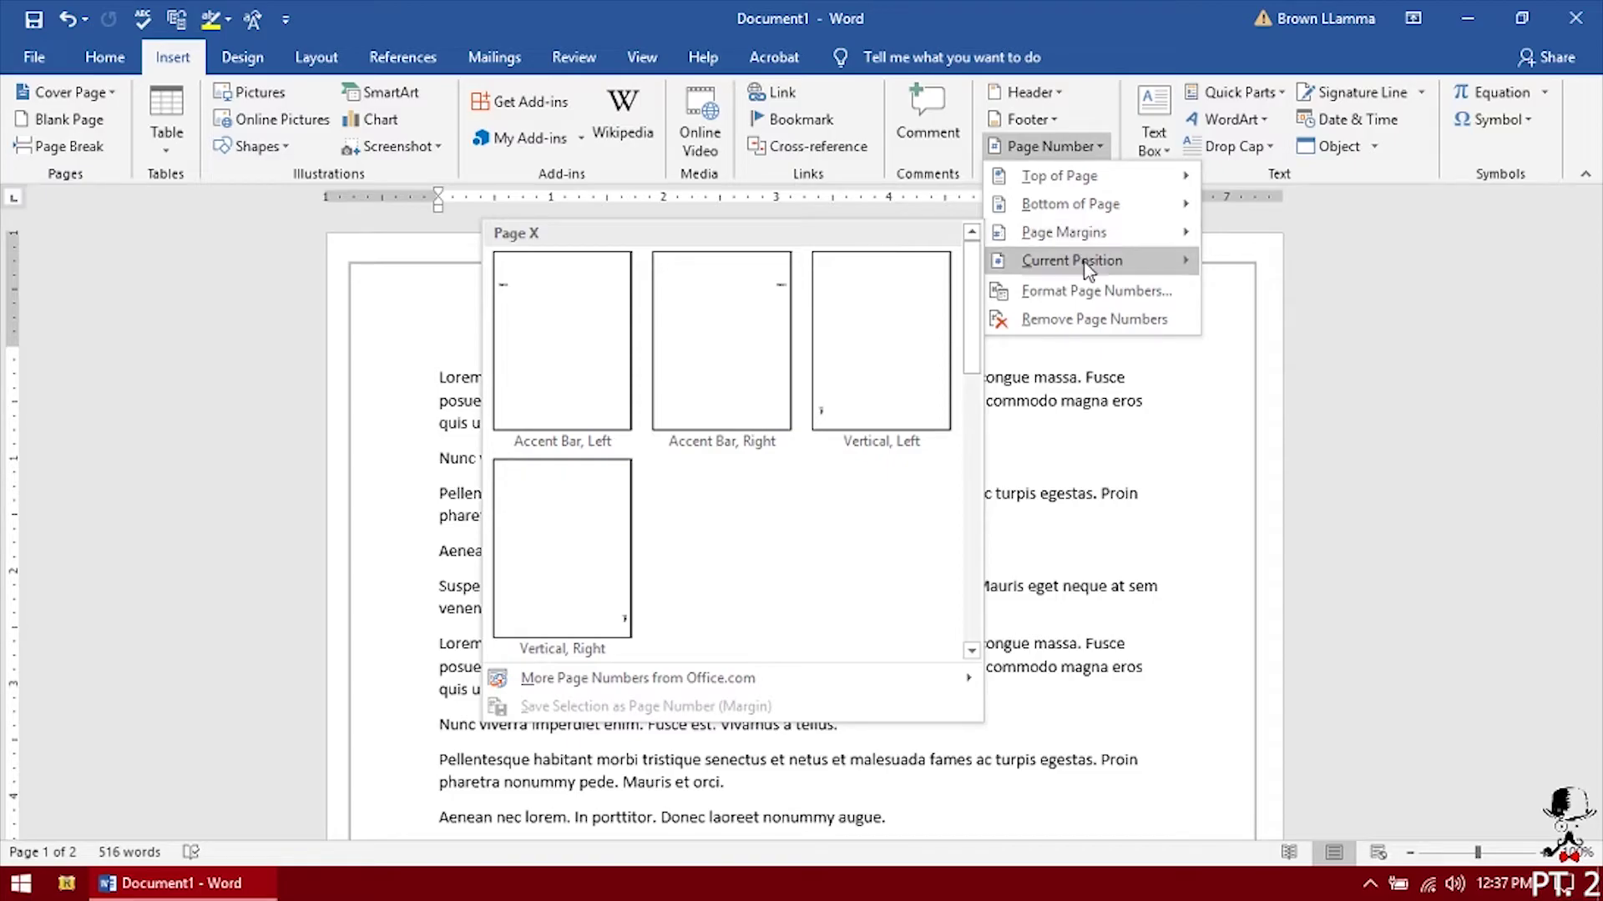
mouse_move(1089, 269)
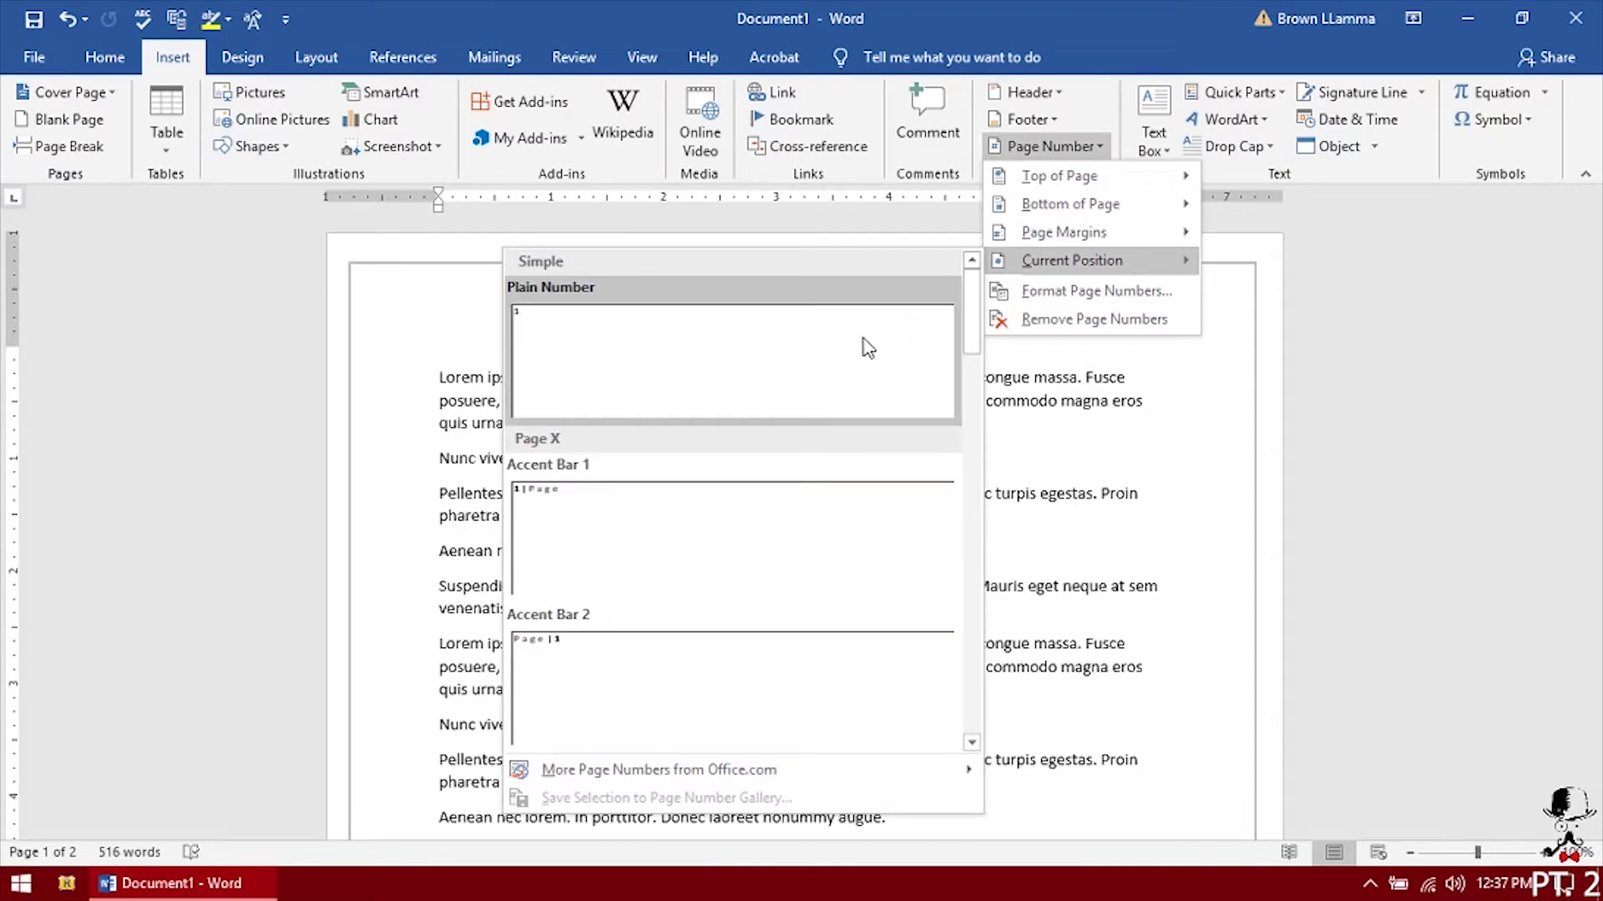
mouse_move(1089, 210)
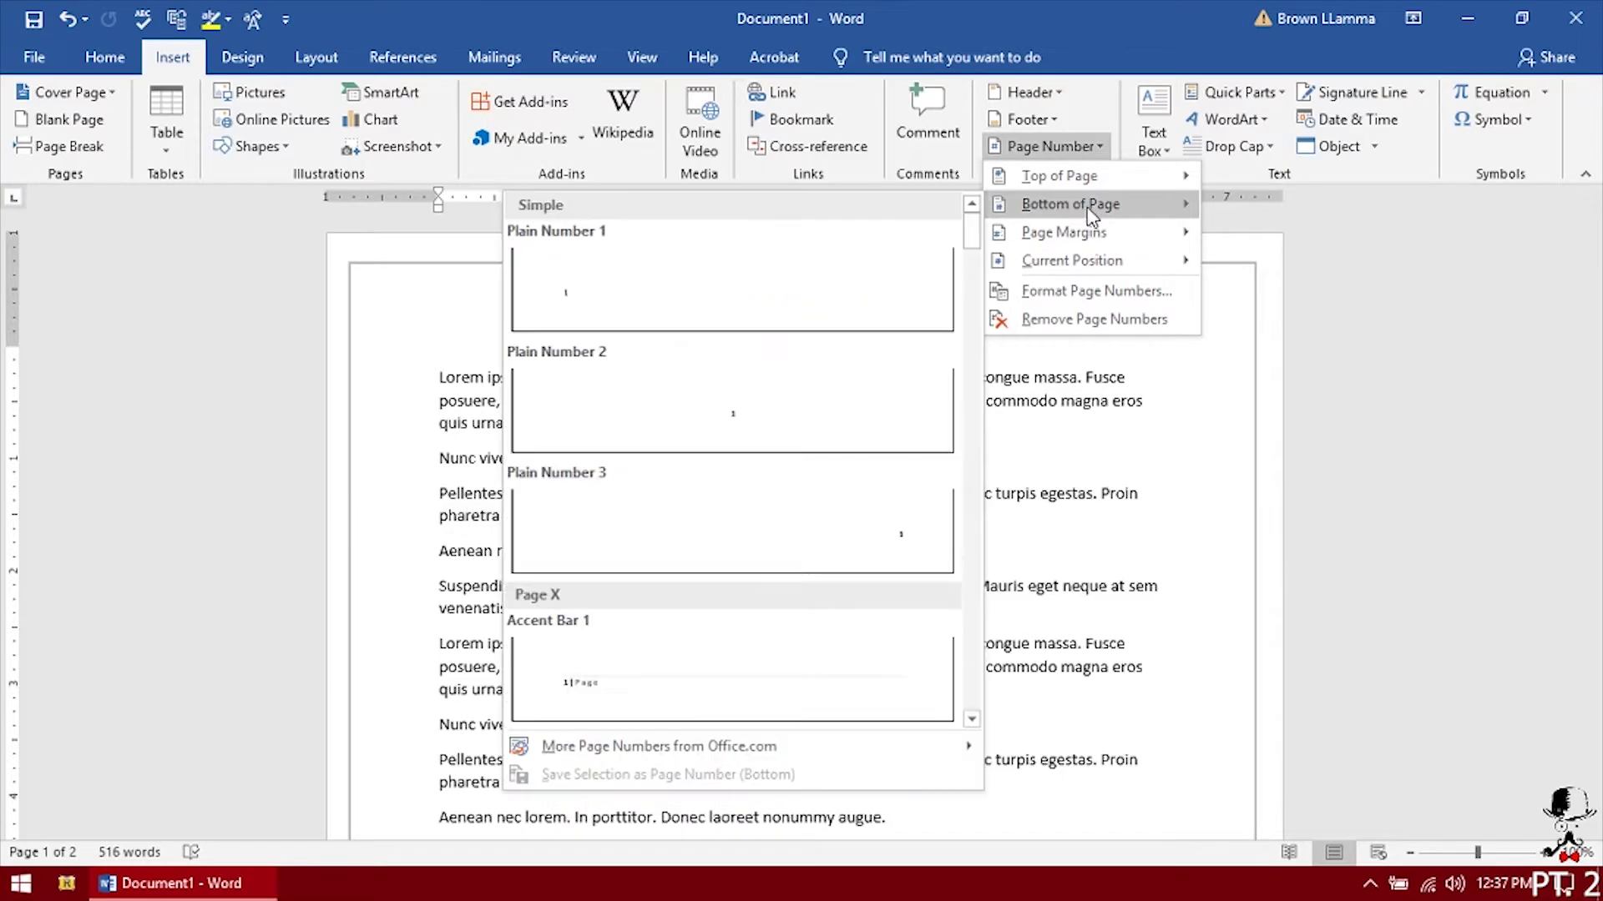
scroll(751, 504, down, 8)
scroll(753, 479, up, 4)
scroll(817, 573, down, 4)
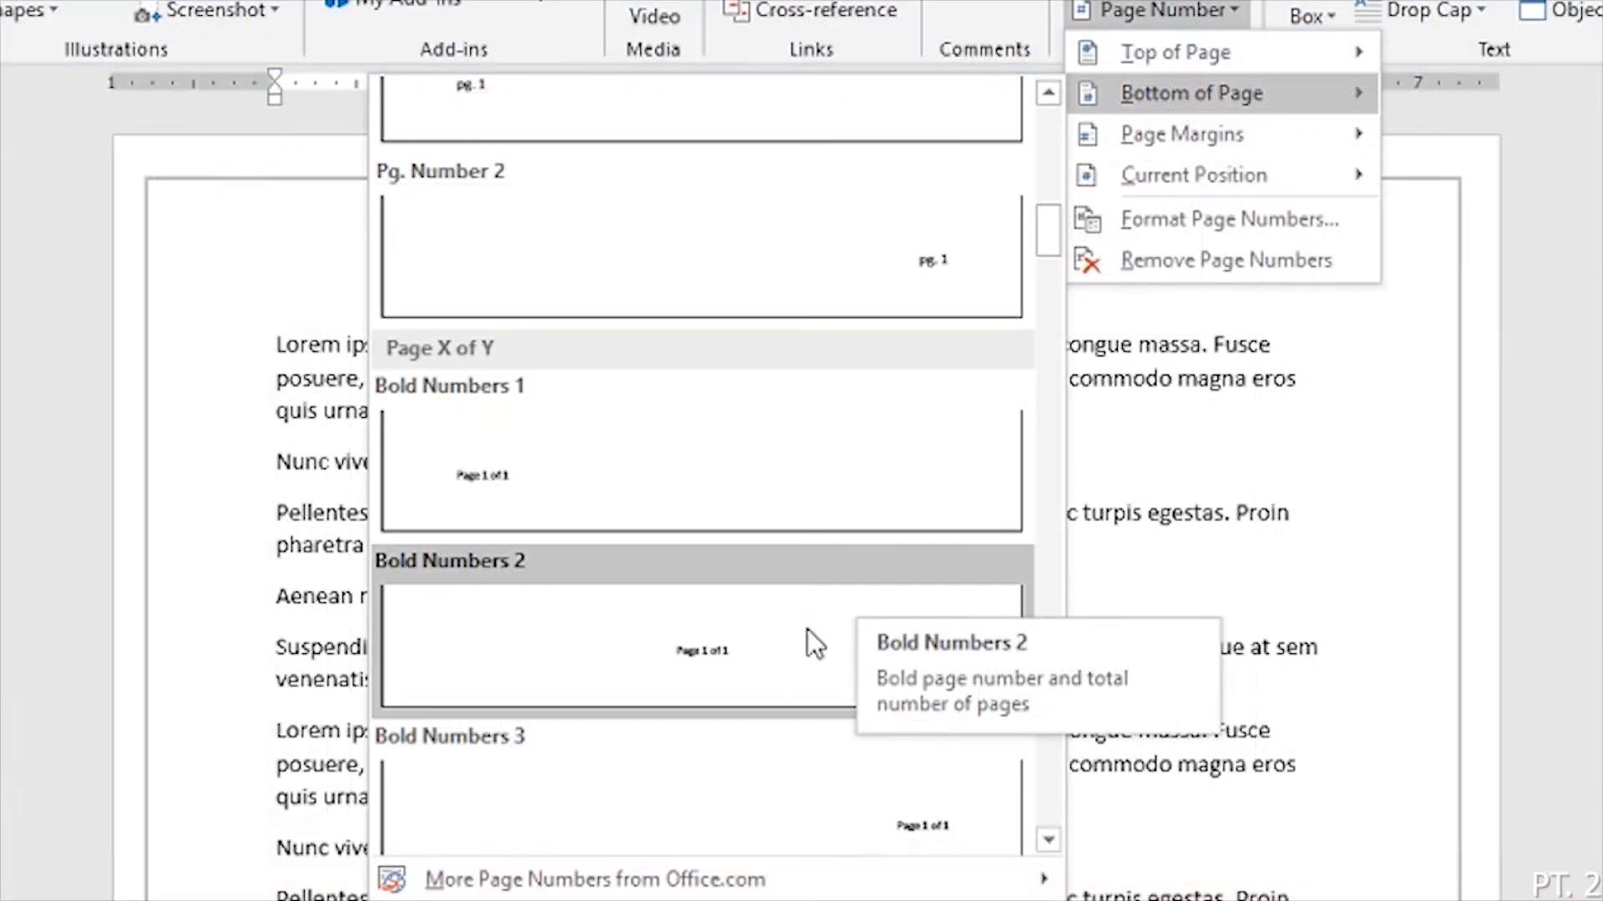
click(808, 629)
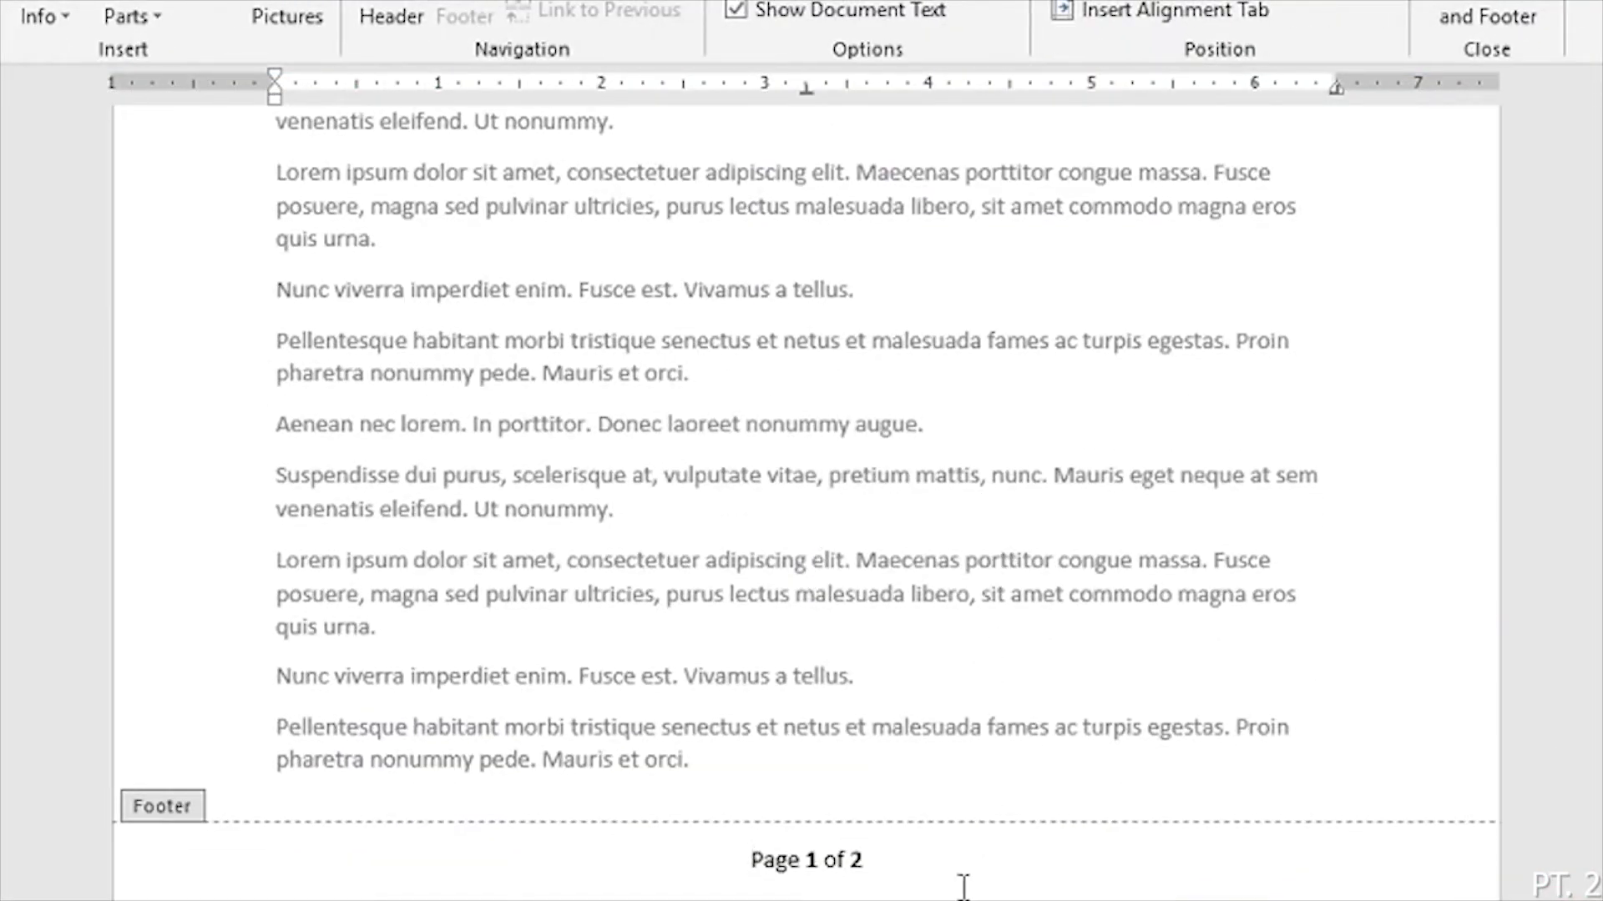
Step: Right-align the whole Page X of Y line in the footer and return to the body text
double_click(853, 860)
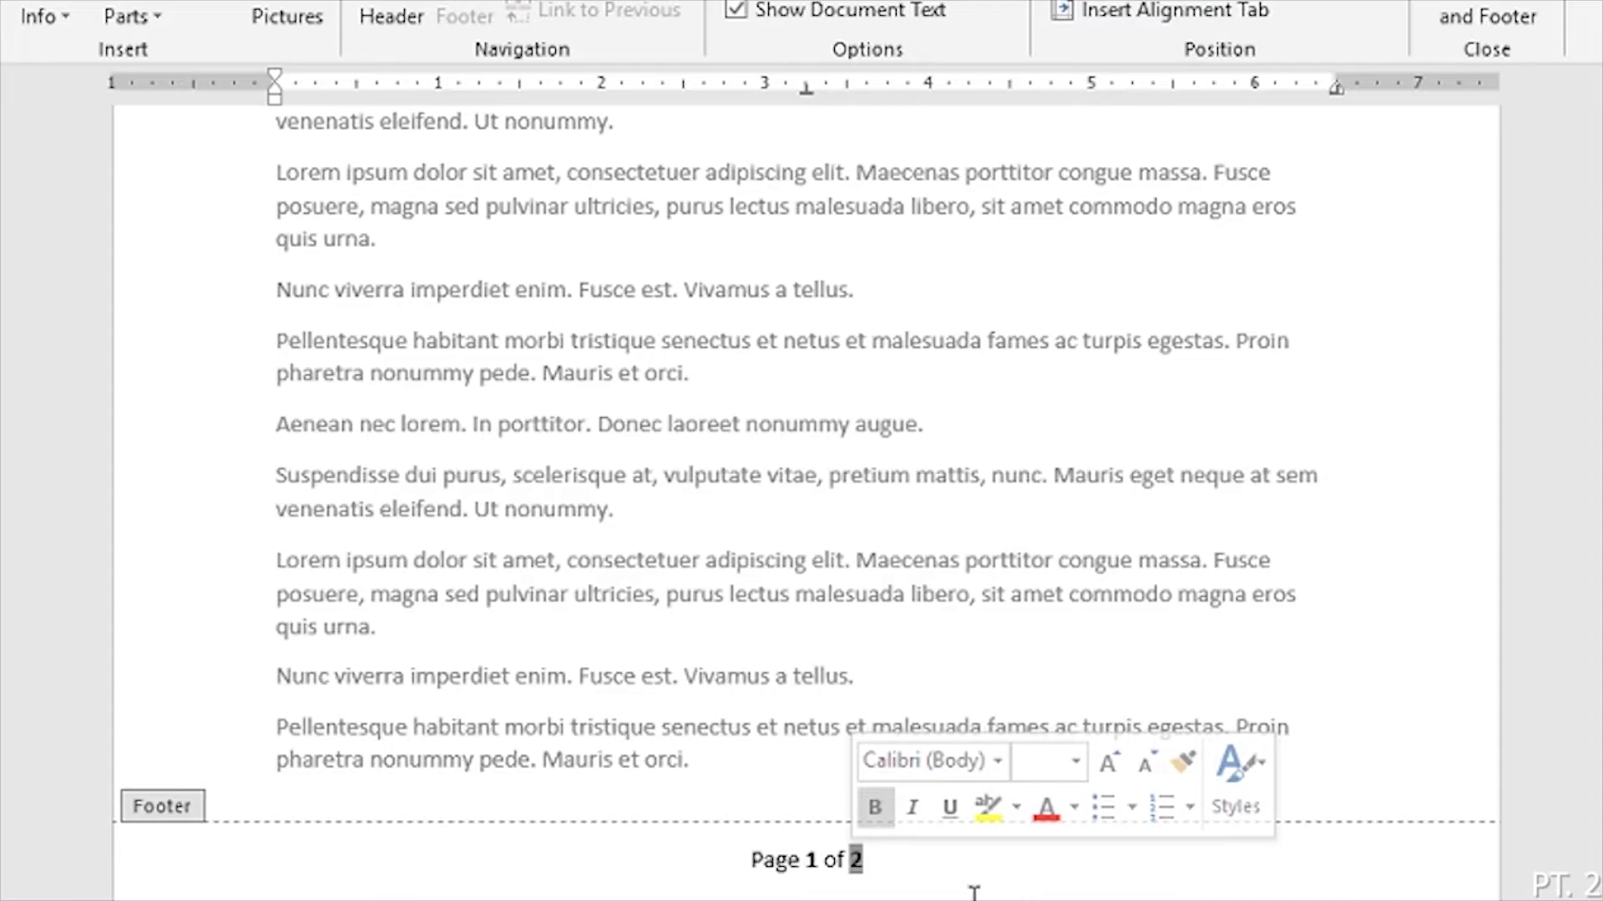
double_click(811, 860)
triple_click(754, 860)
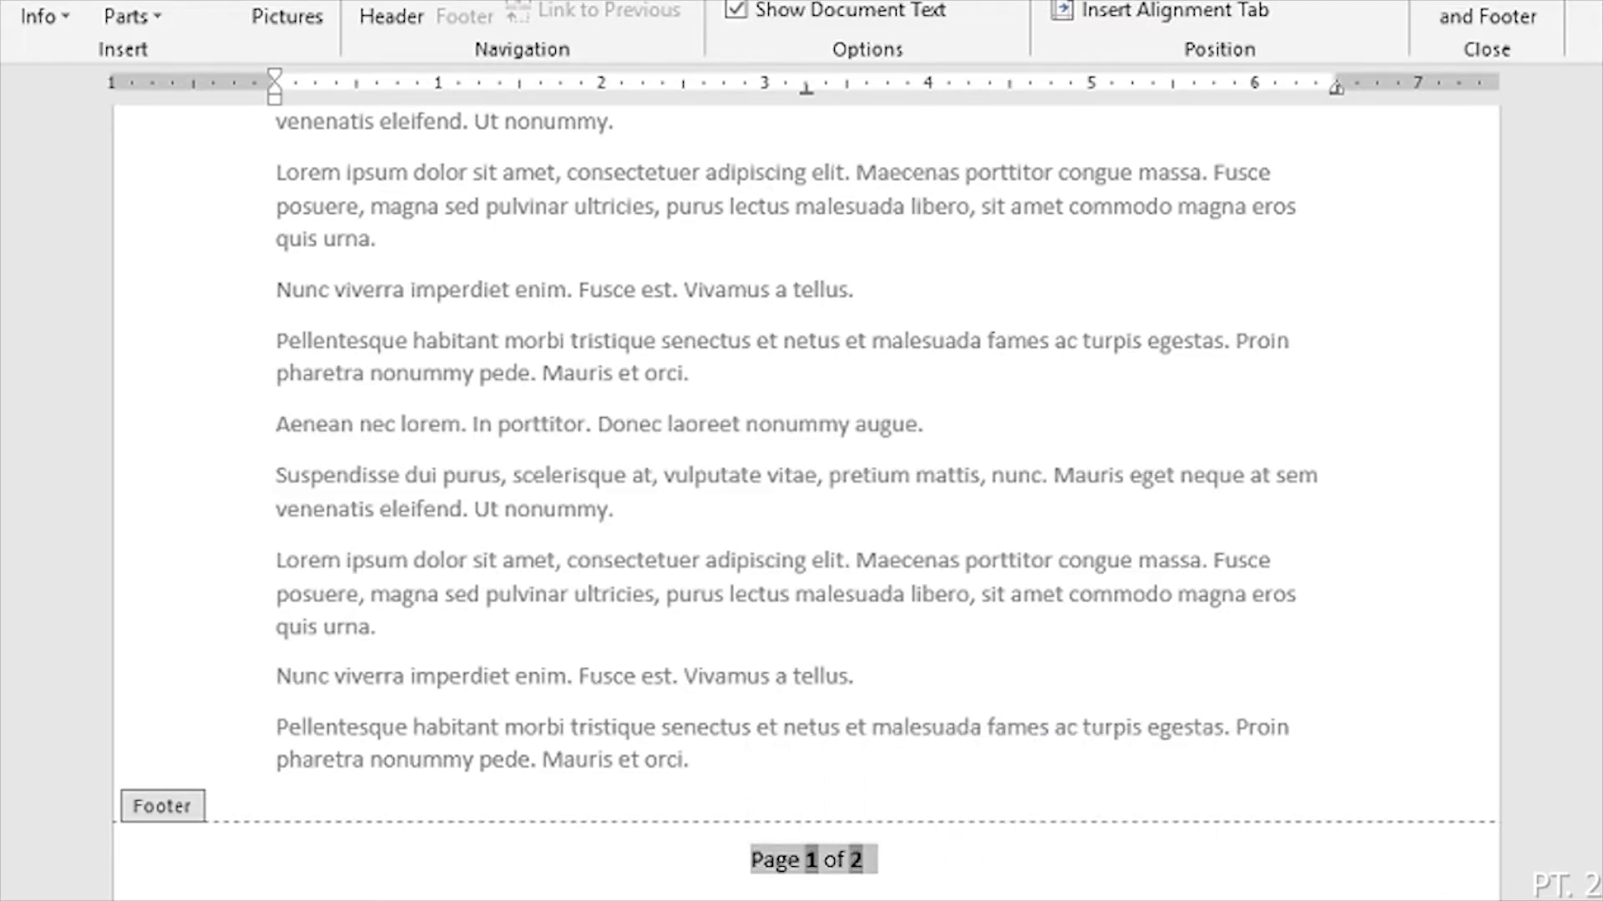
click(8, 2)
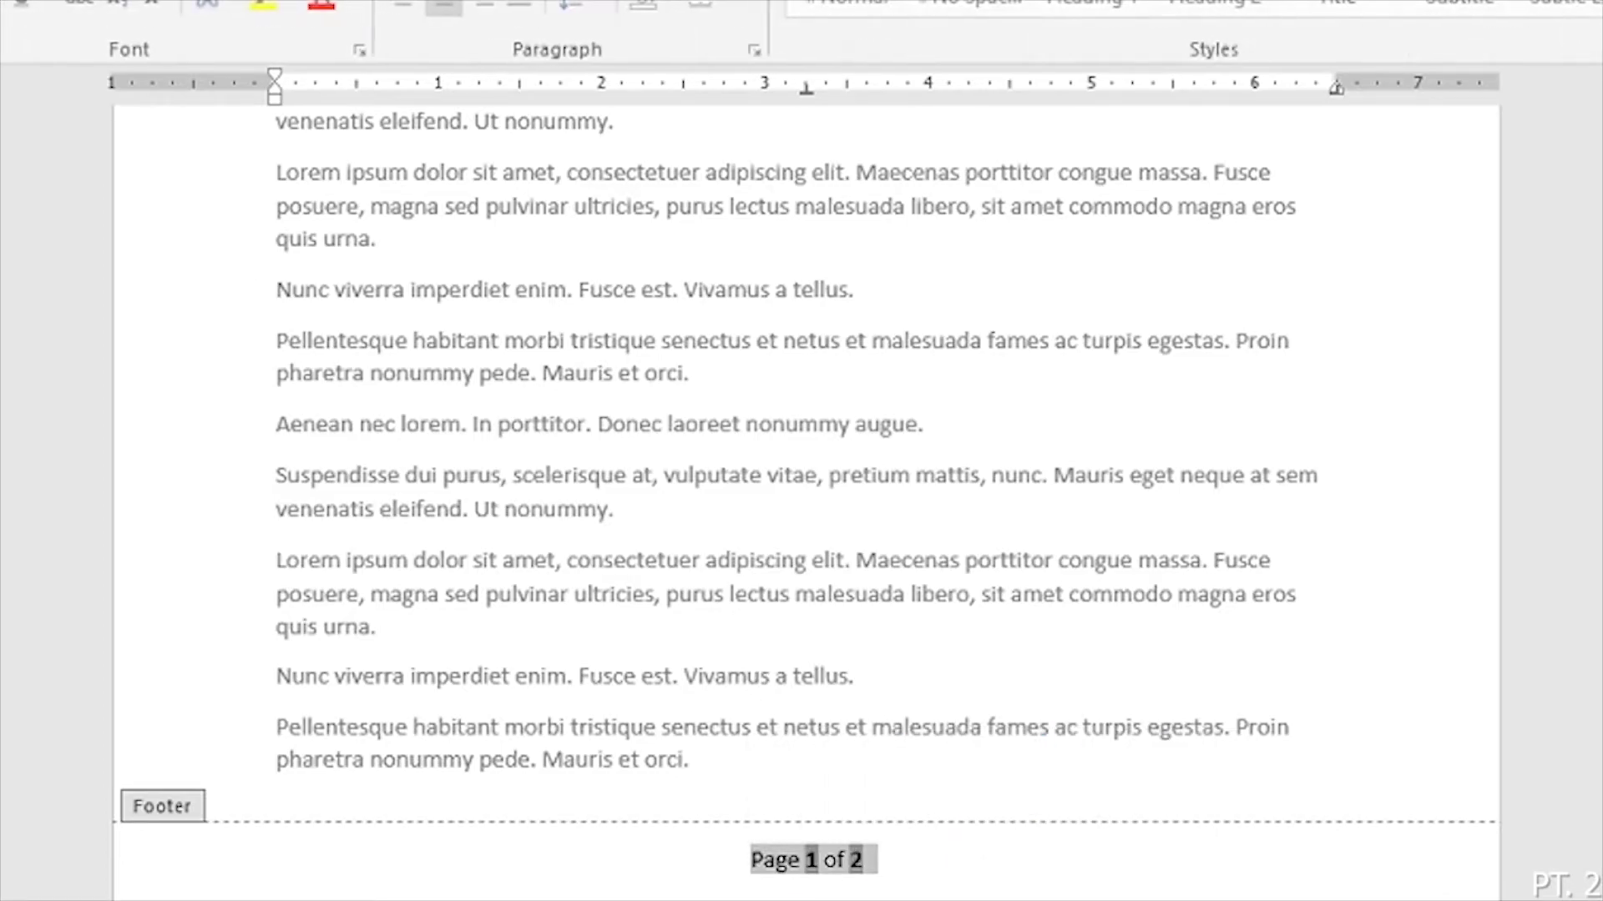
click(489, 6)
double_click(966, 677)
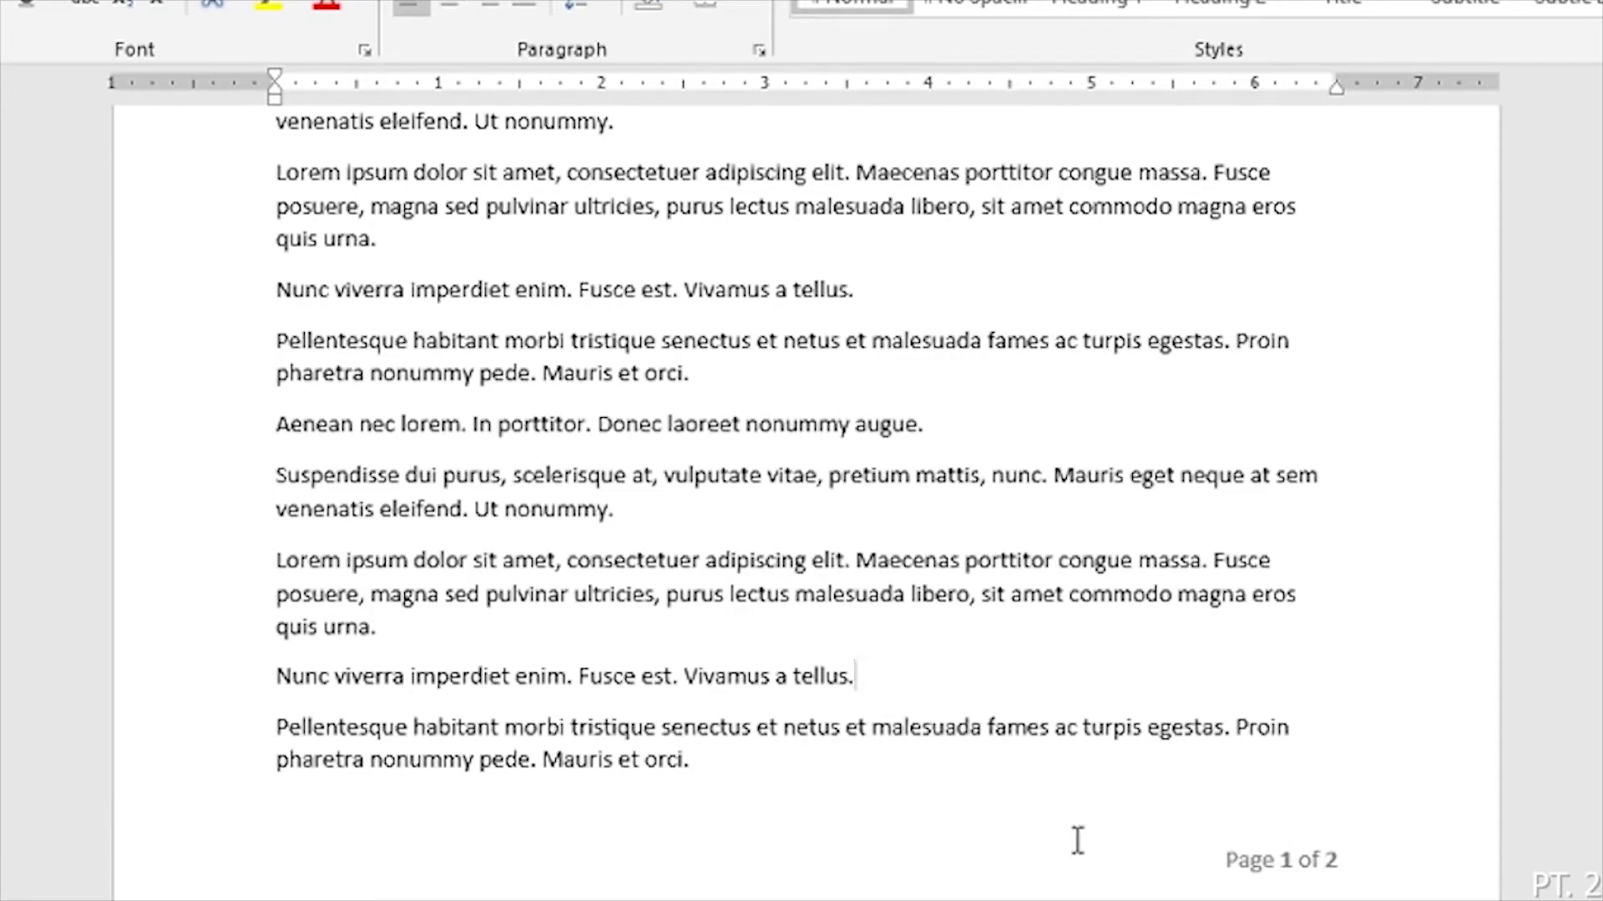
Step: Delete the word "Page" from the footer numbering, close the footer and check the numbering on both pages
double_click(1277, 877)
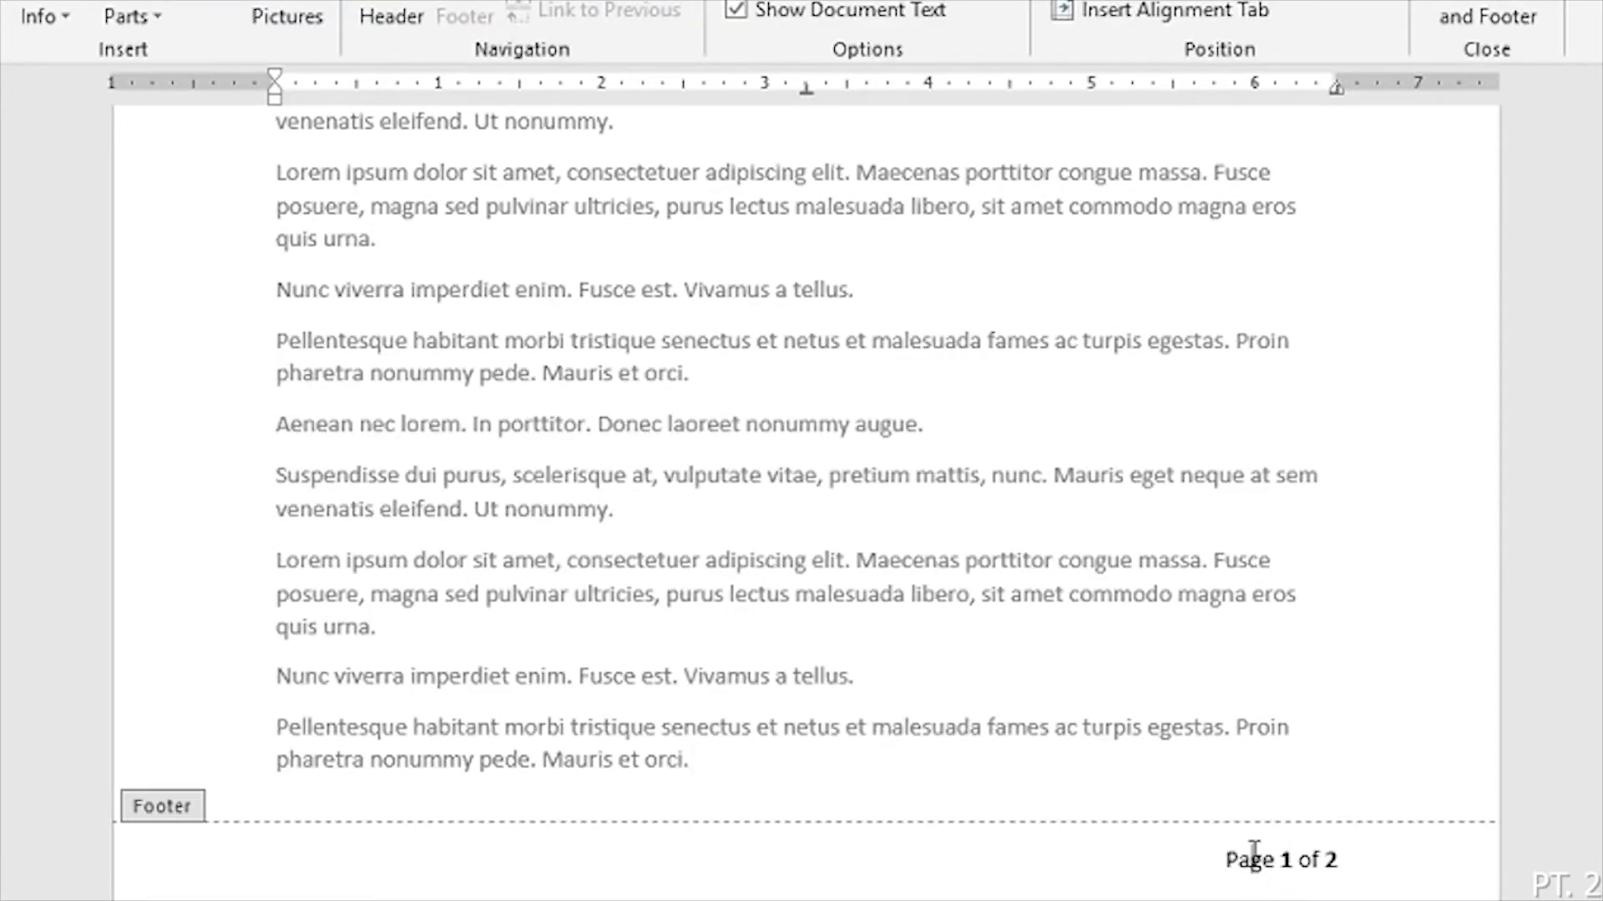
double_click(1252, 860)
key(Delete)
double_click(1223, 664)
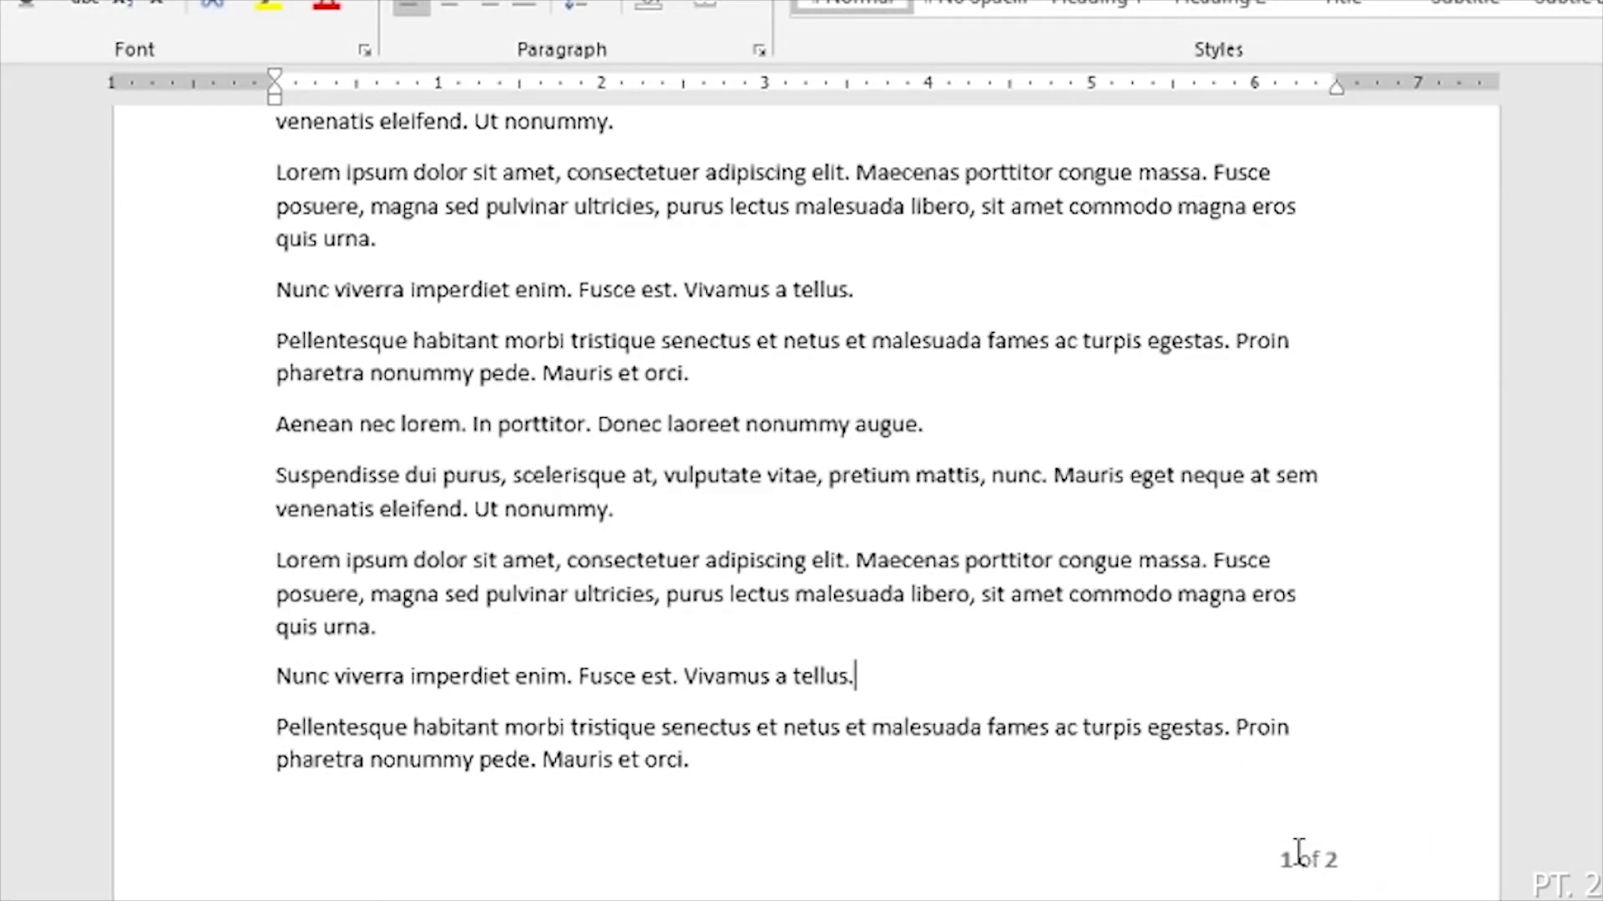
scroll(1299, 851, down, 6)
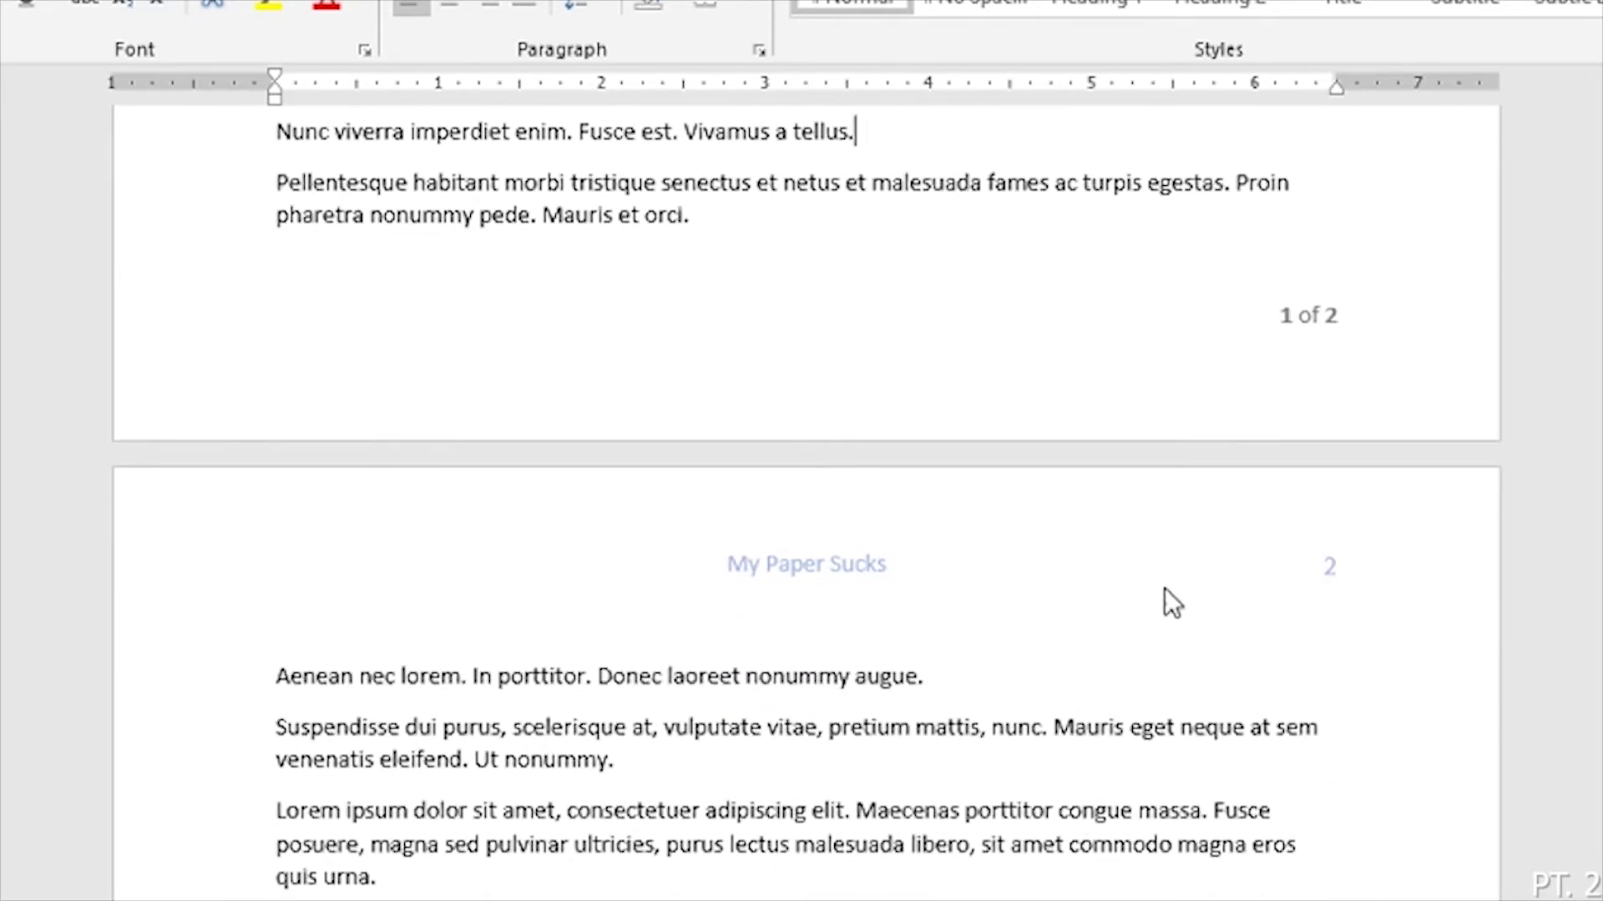
scroll(1334, 618, down, 15)
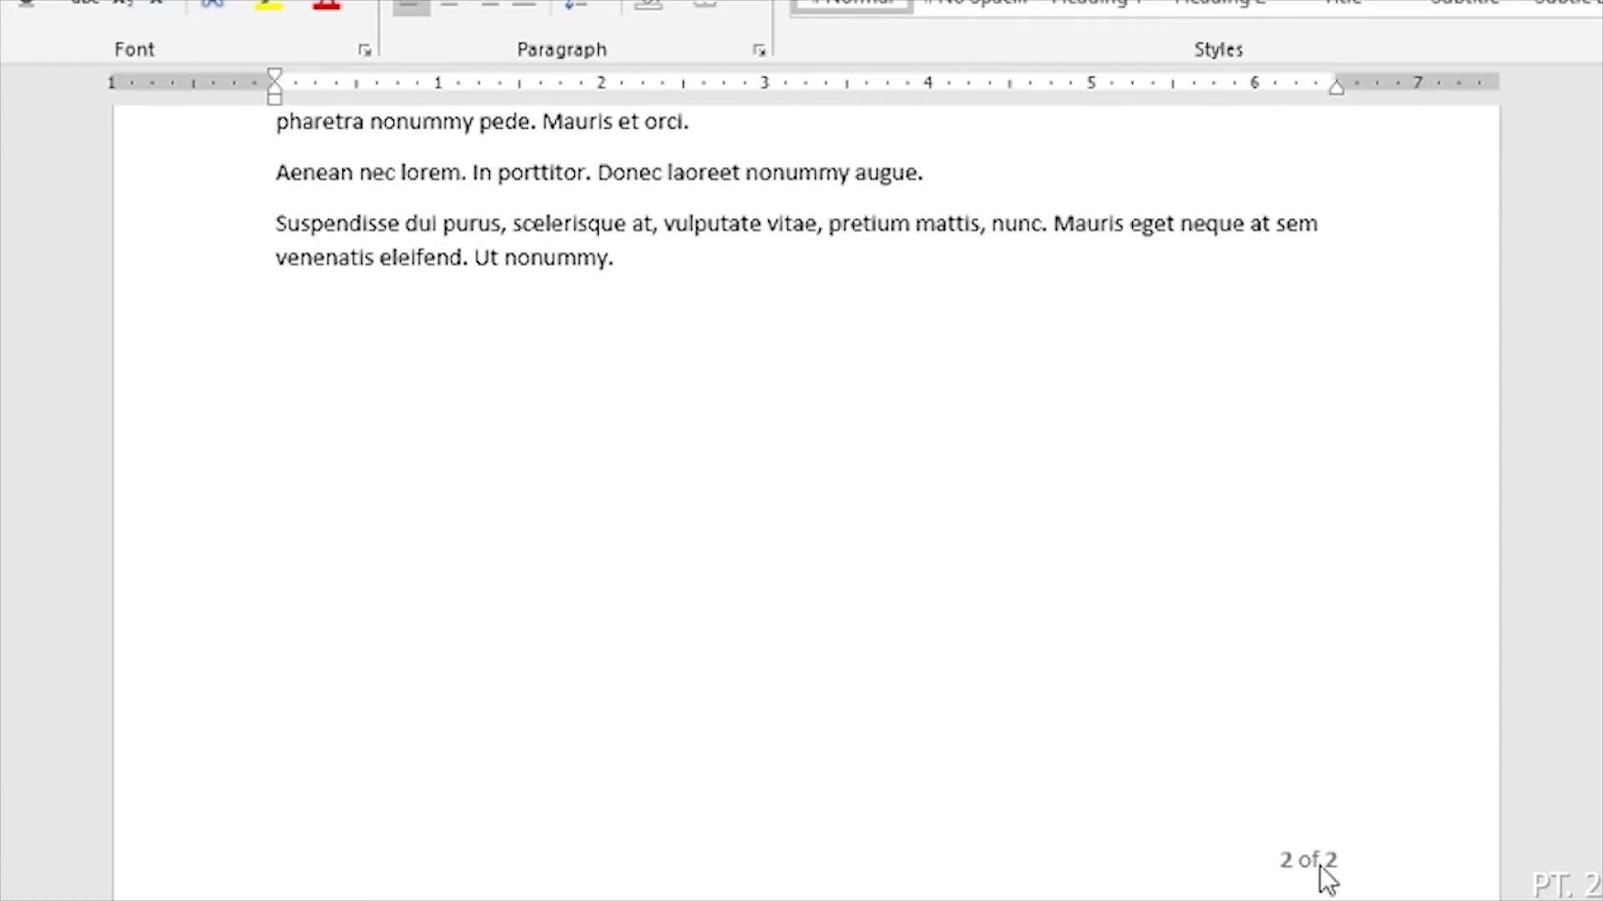
Step: Open the first page's header for editing and enable the Different First Page option
click(0, 0)
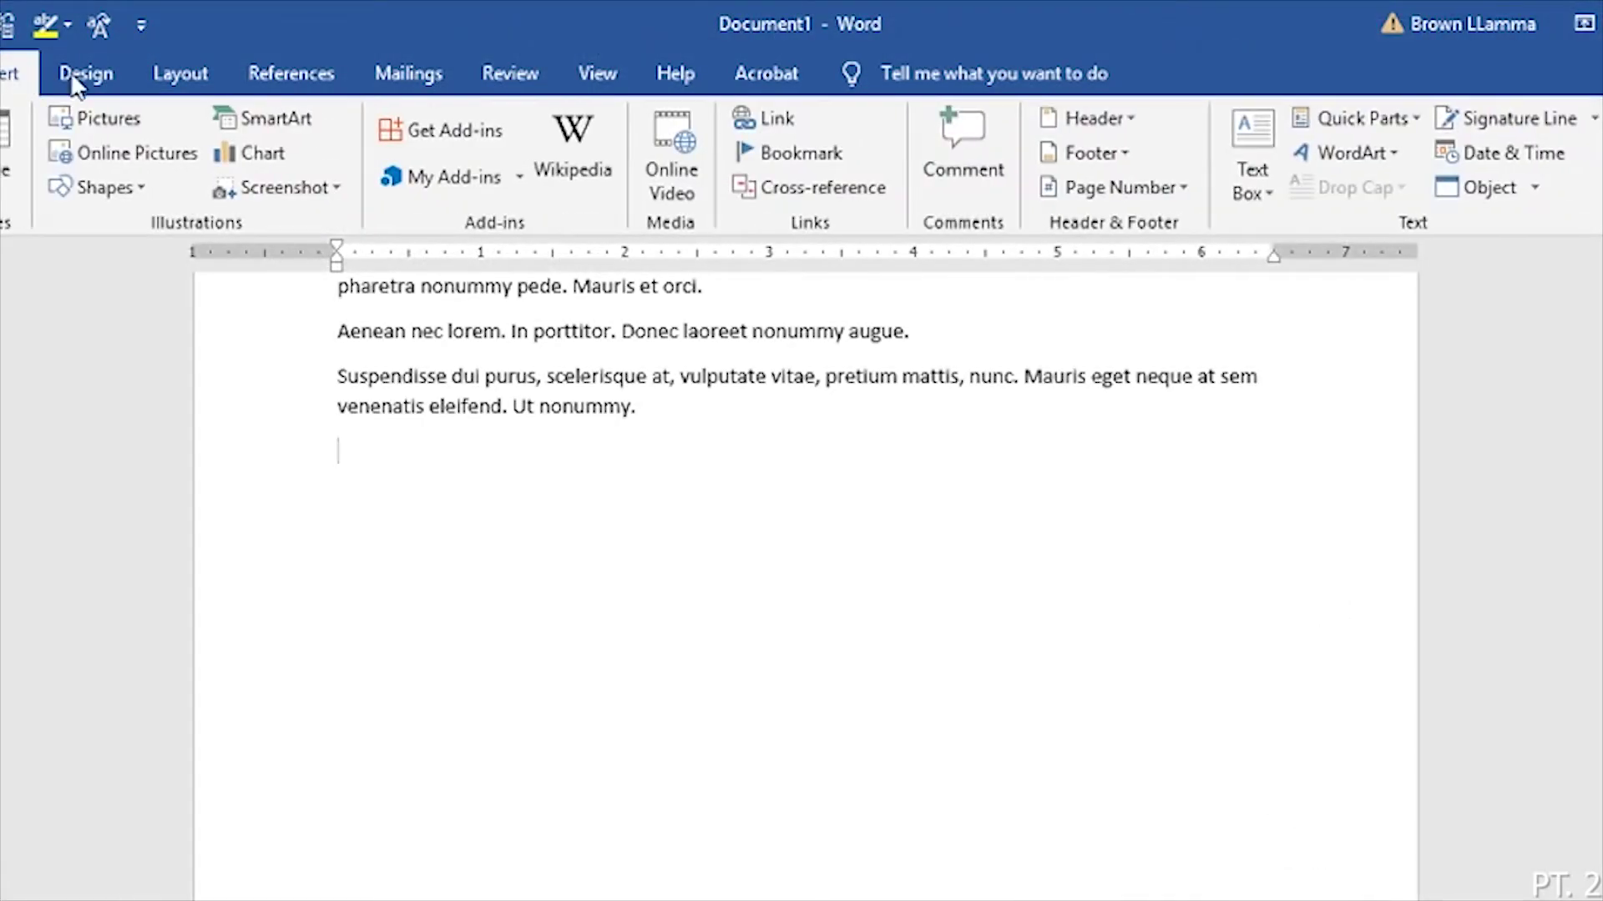
scroll(1195, 684, up, 10)
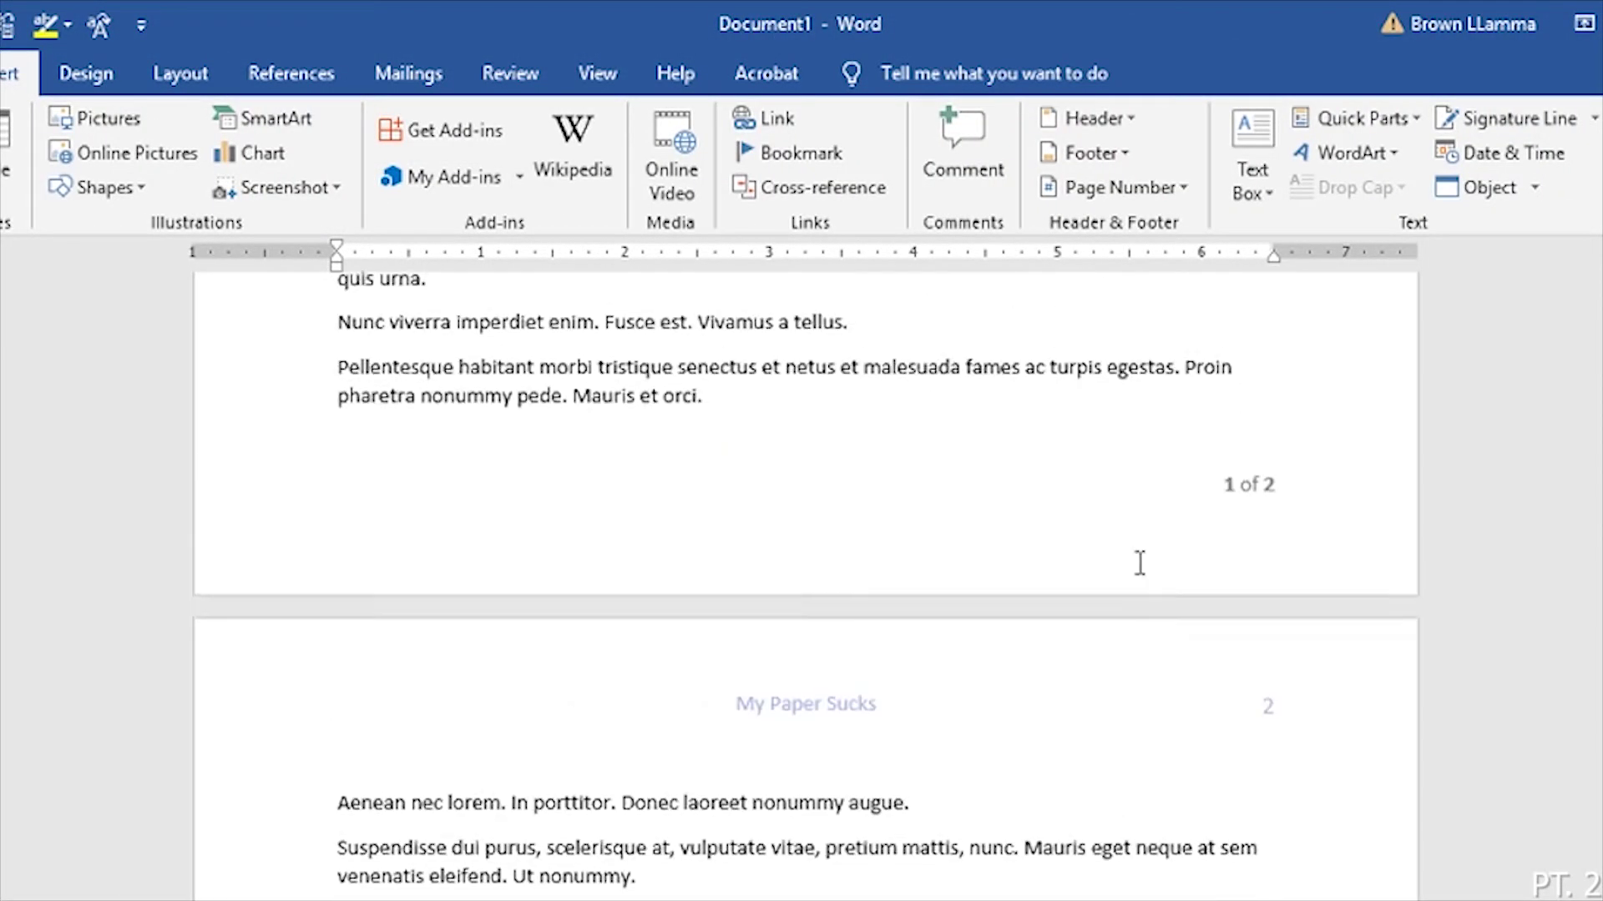
scroll(1141, 565, up, 3)
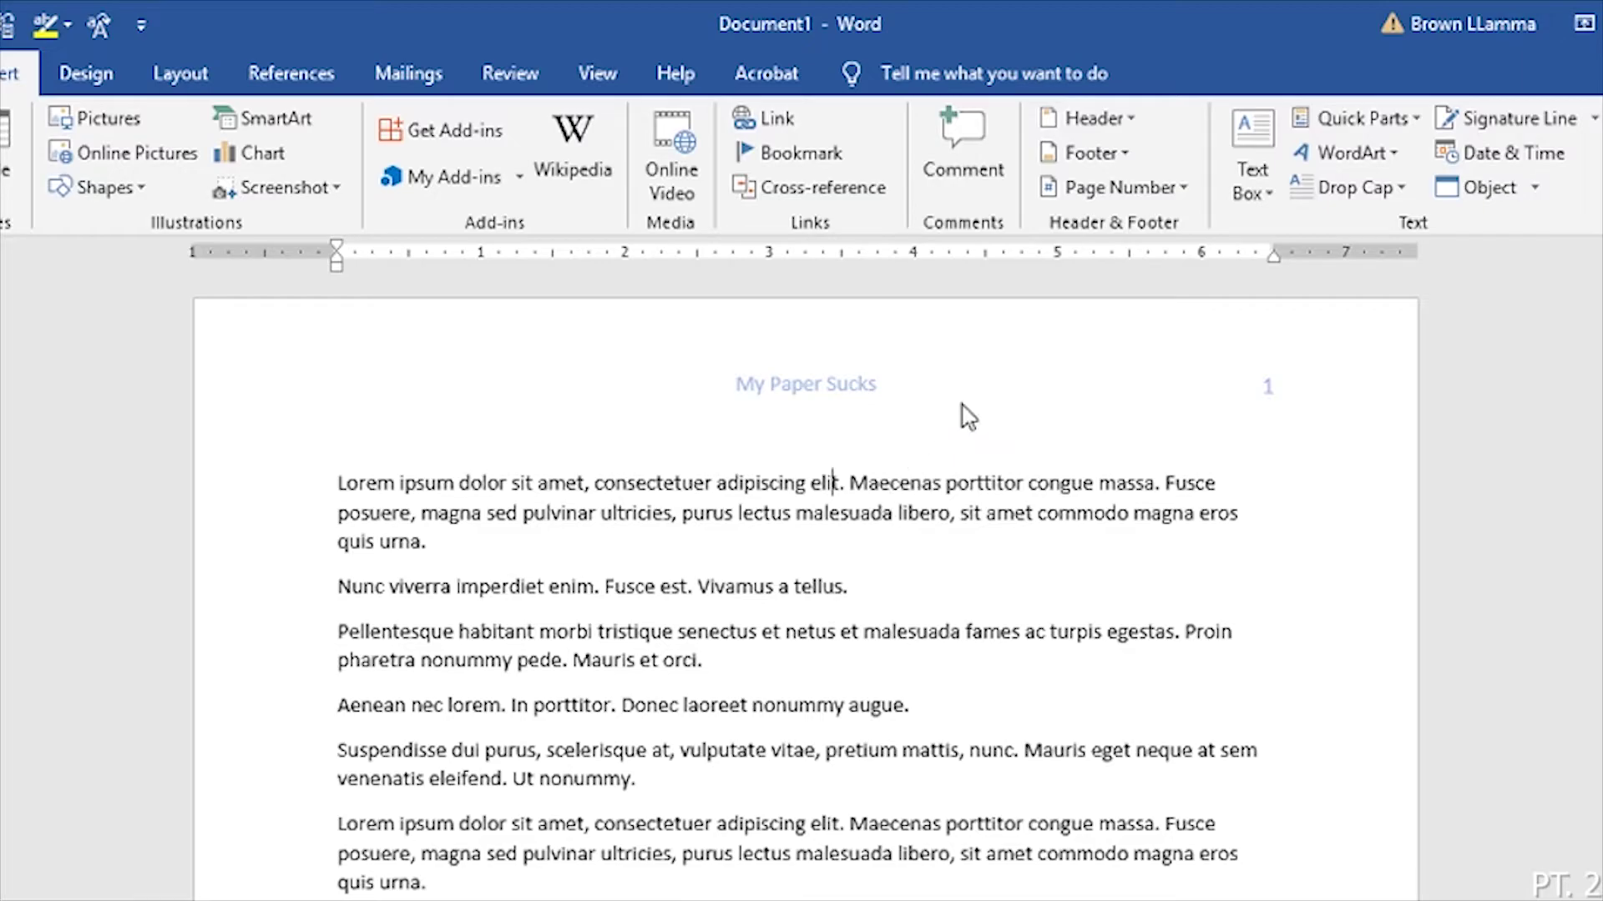
click(1099, 117)
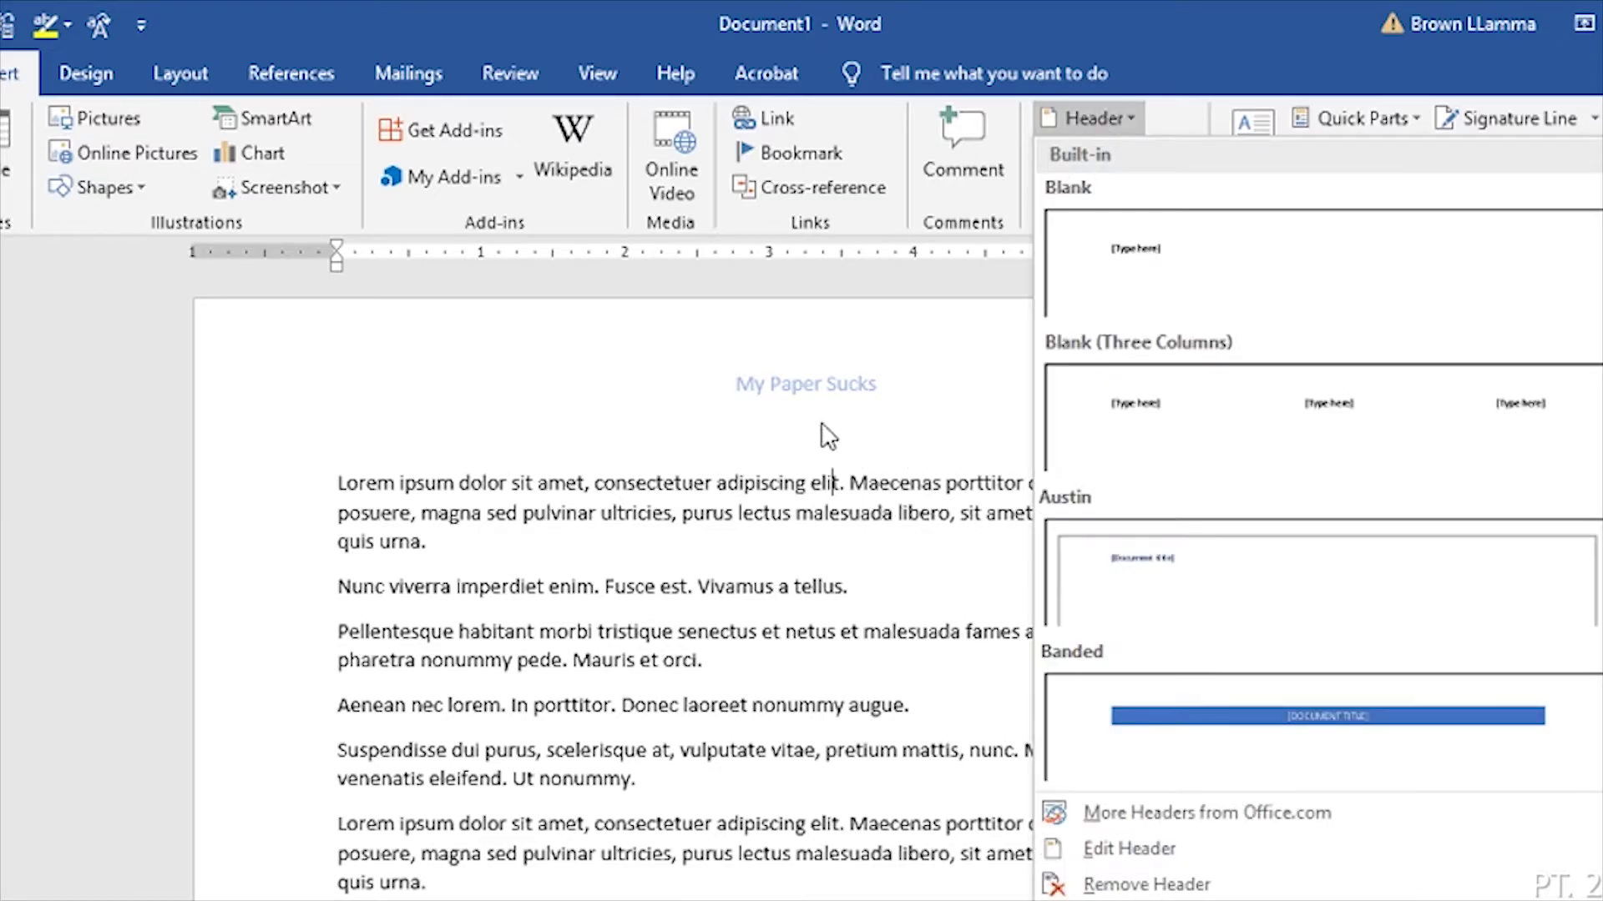
click(832, 386)
double_click(926, 371)
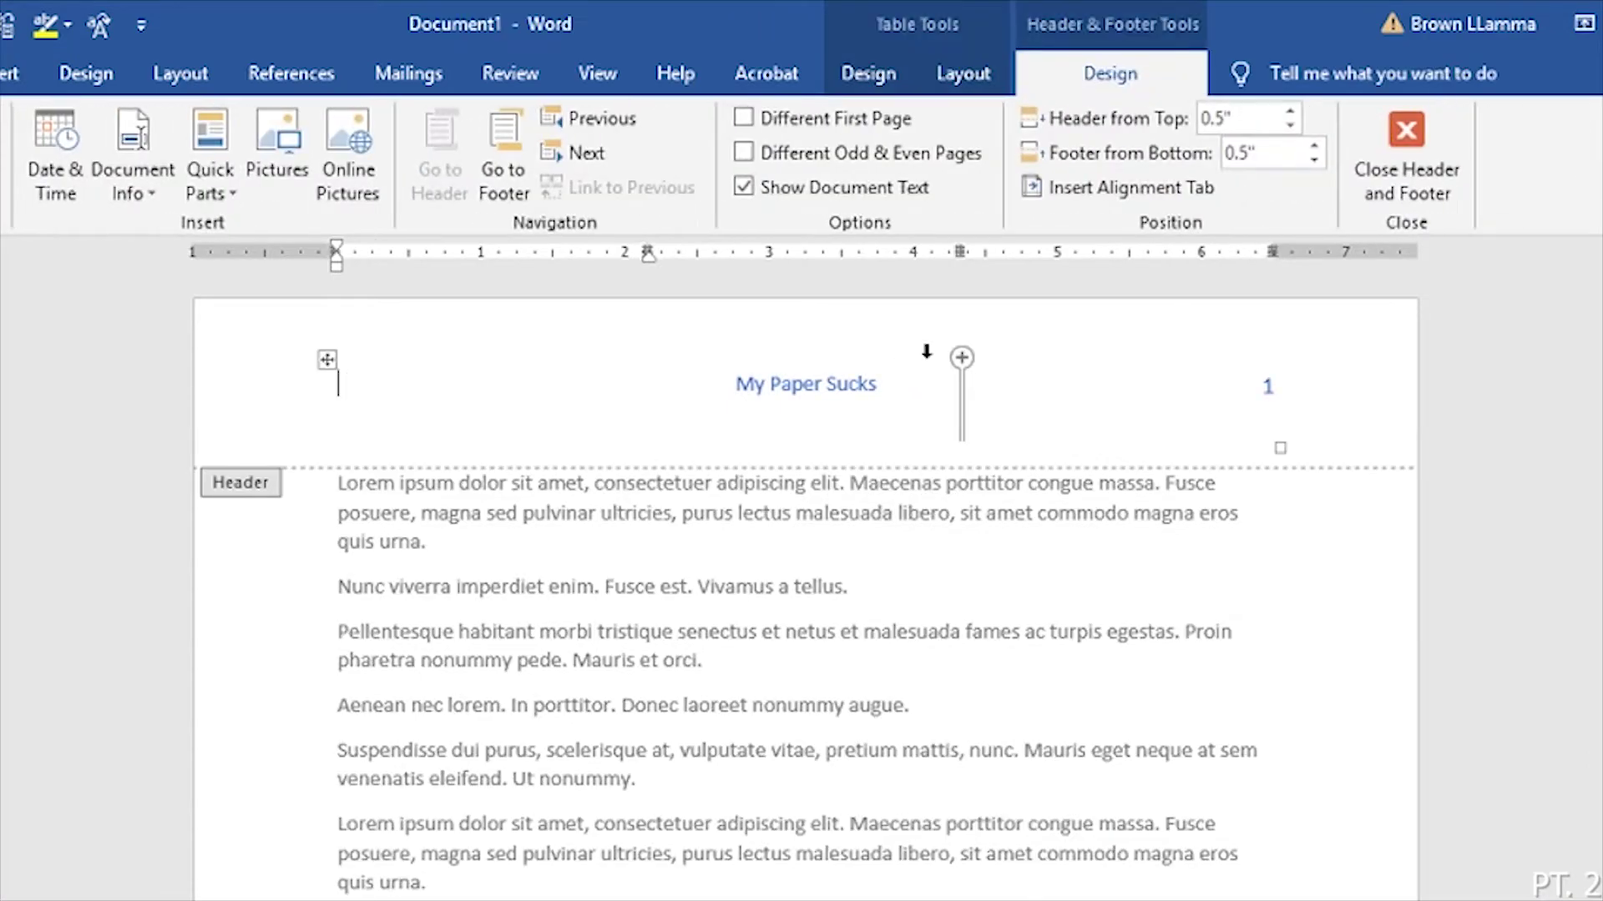
click(783, 127)
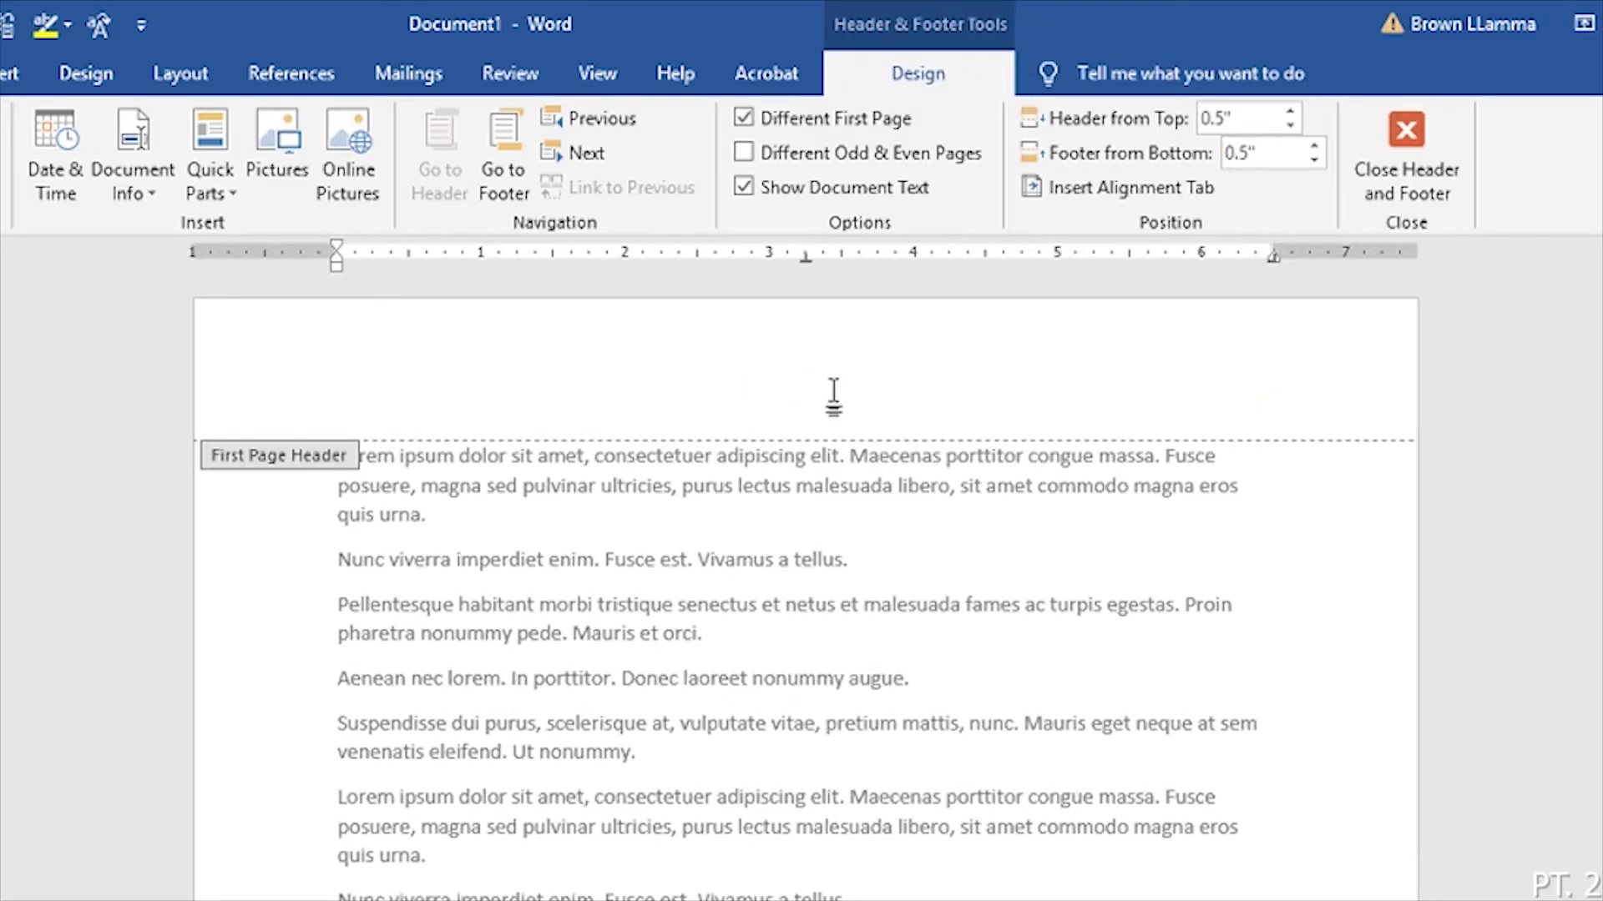
Step: Enter "My Paper is Great" as the first page header, close it and compare it with the second page's header
text(My Paper is Great)
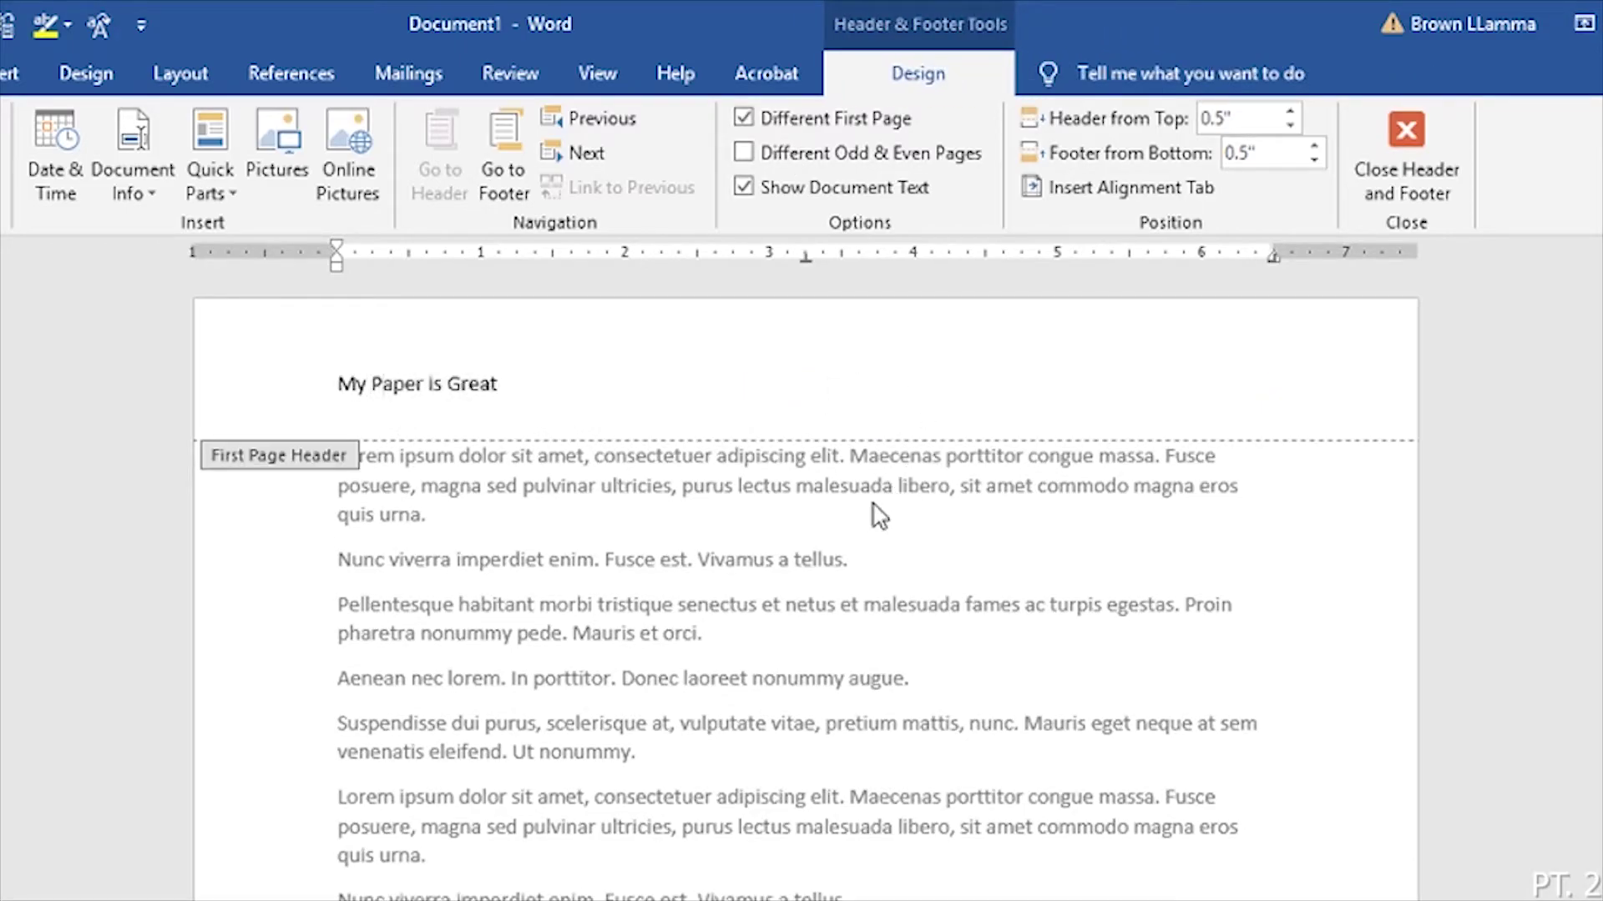
double_click(878, 515)
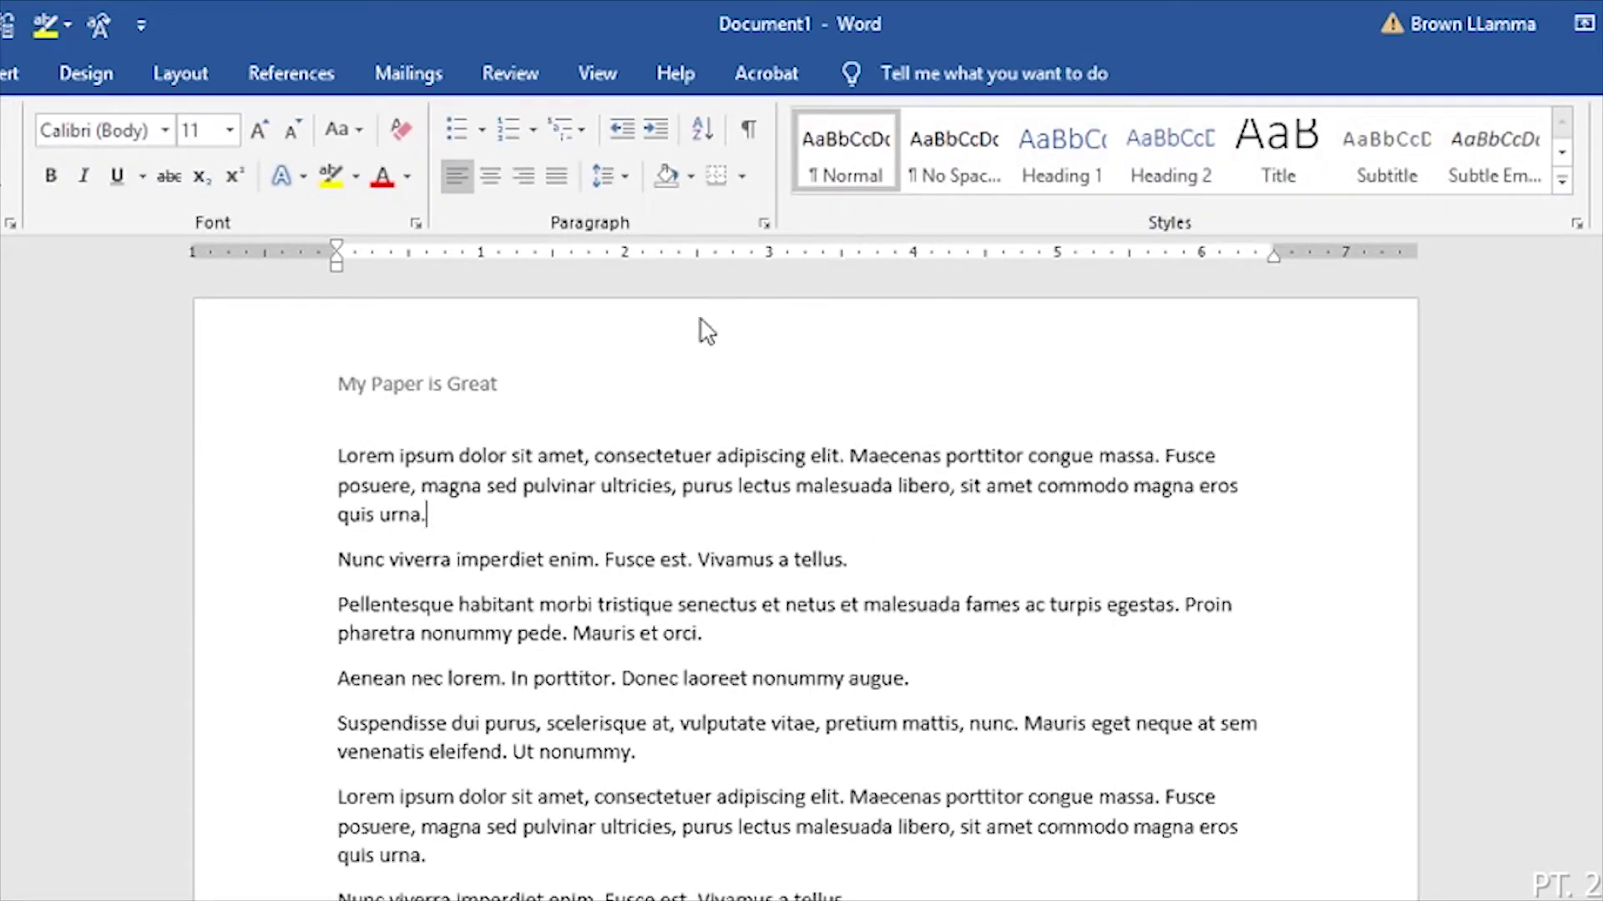
double_click(649, 385)
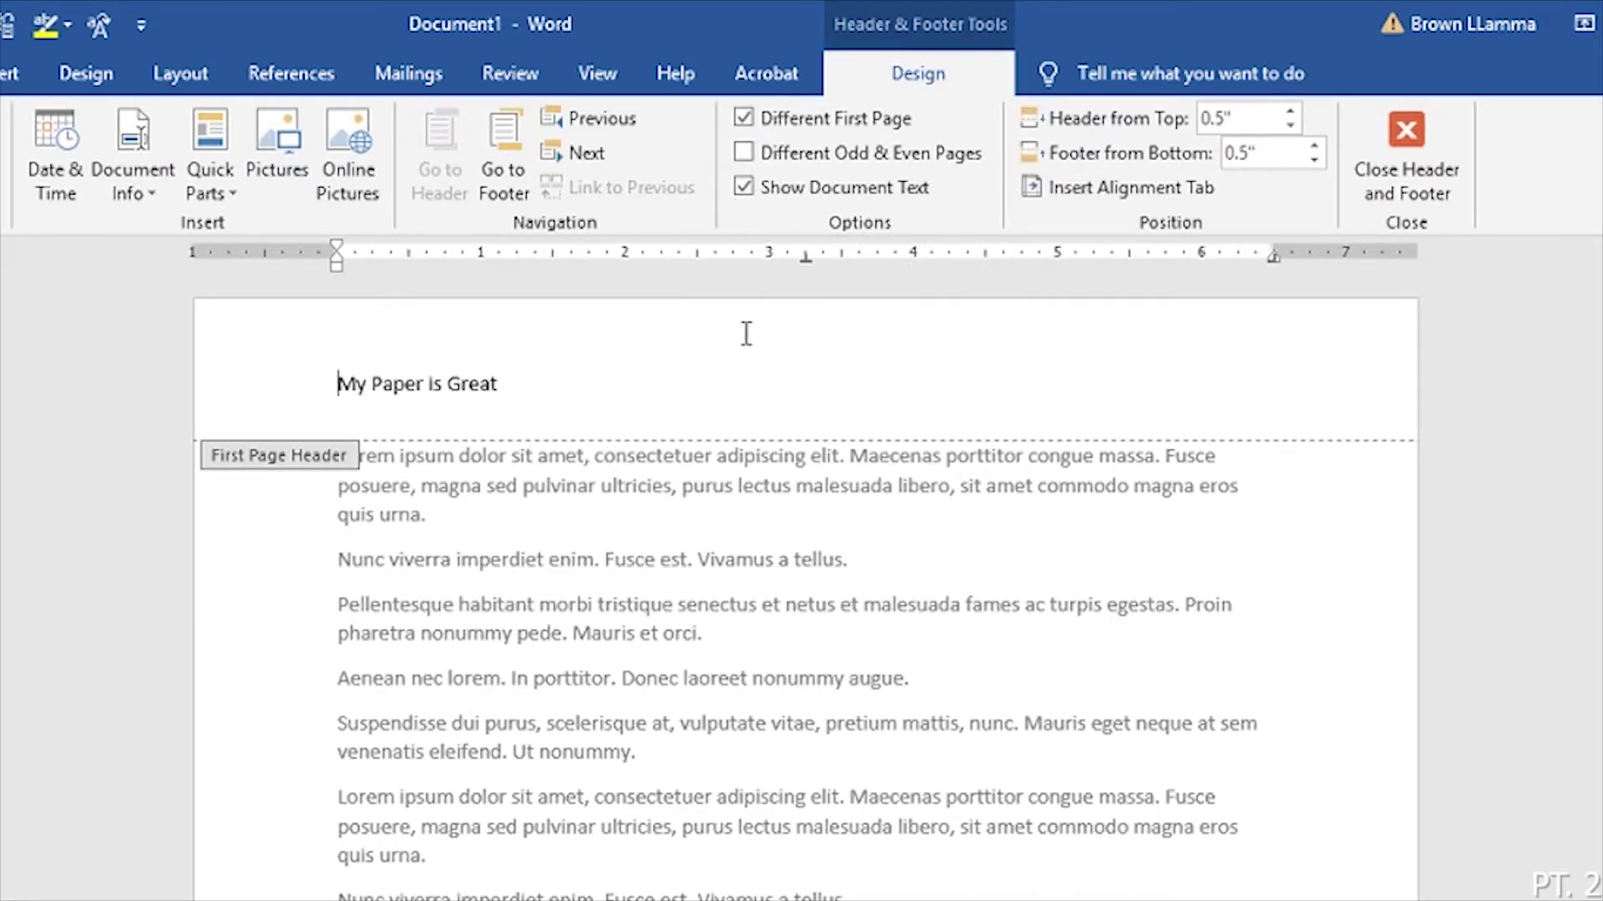
double_click(797, 504)
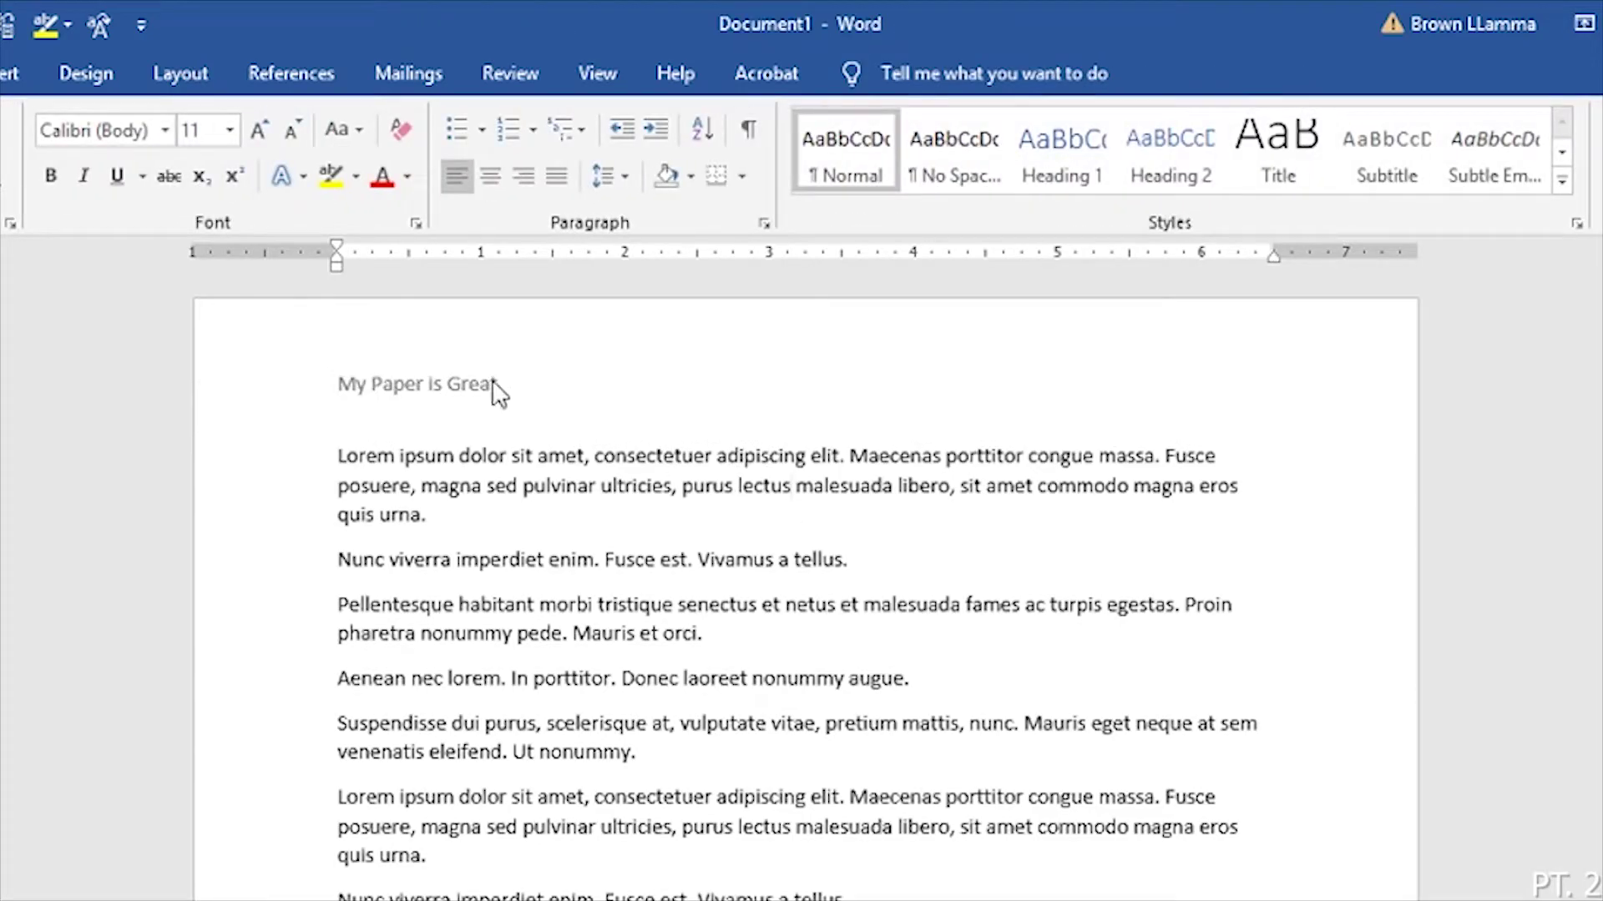
scroll(808, 434, down, 5)
scroll(808, 438, down, 7)
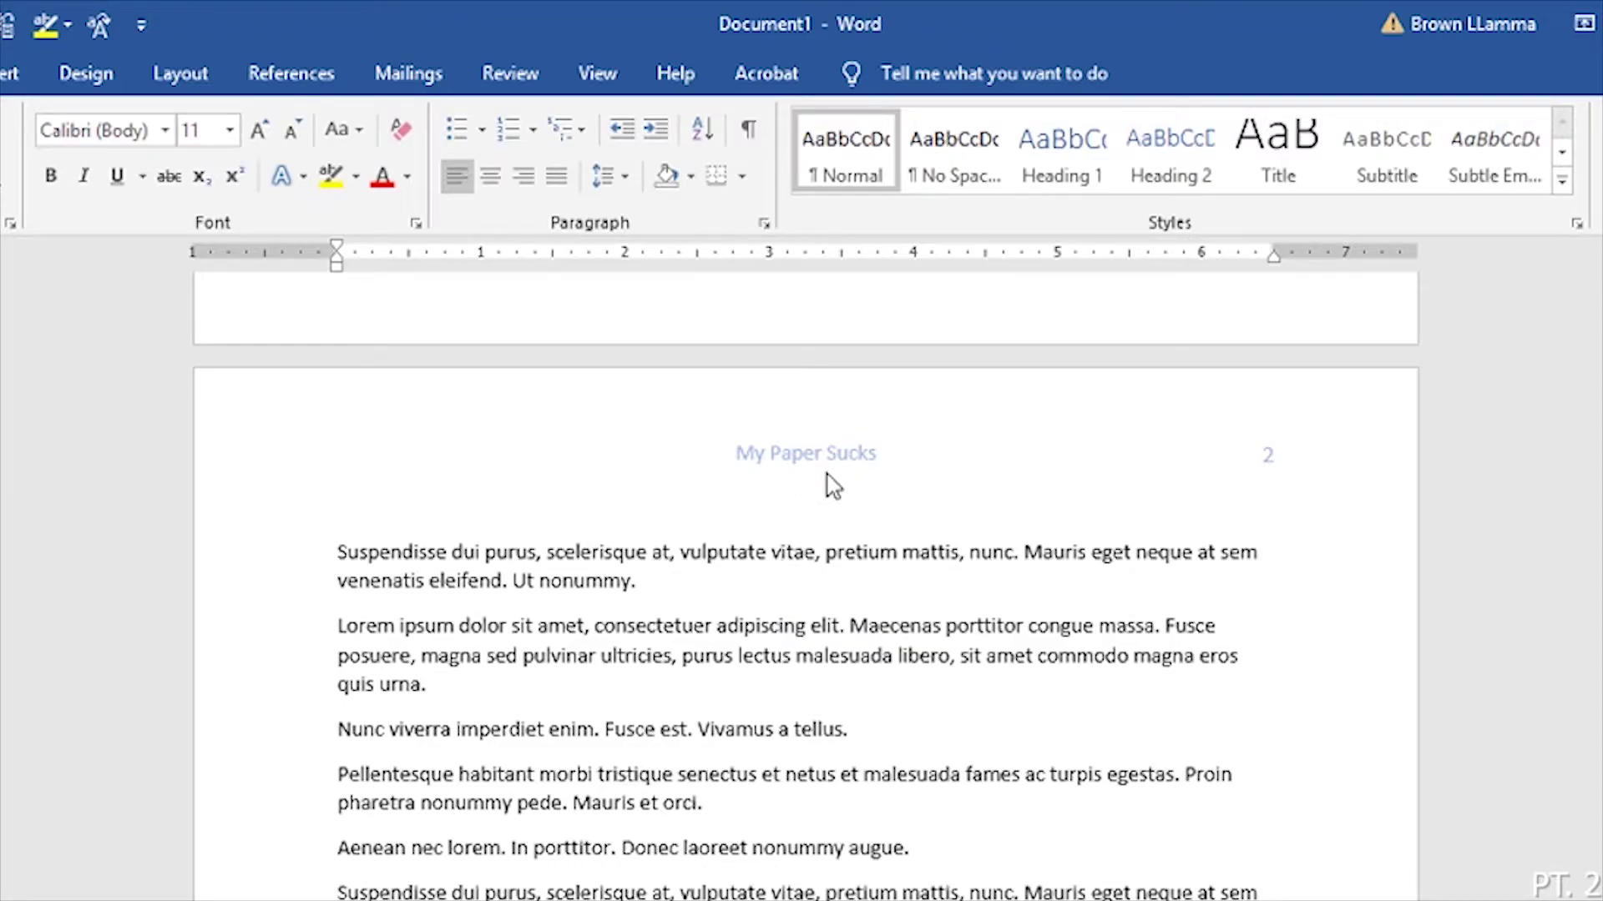
Step: In the first page's header, turn the Different First Page option off and on again to compare the resulting headers
scroll(826, 479, up, 10)
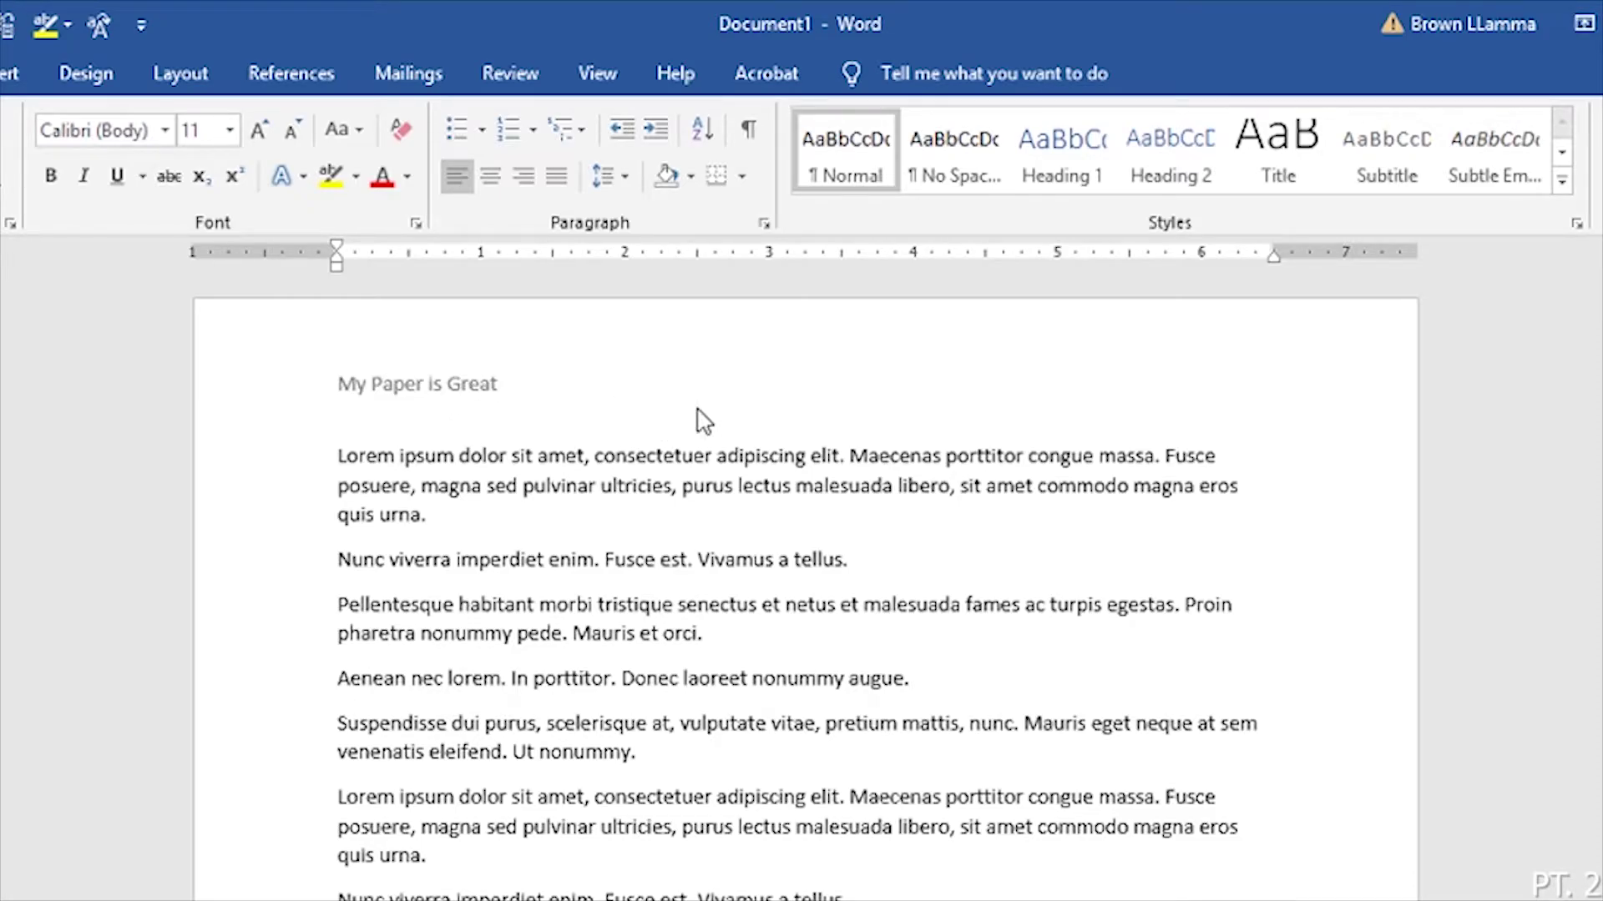
scroll(753, 417, down, 1)
scroll(753, 417, up, 1)
double_click(708, 401)
triple_click(708, 397)
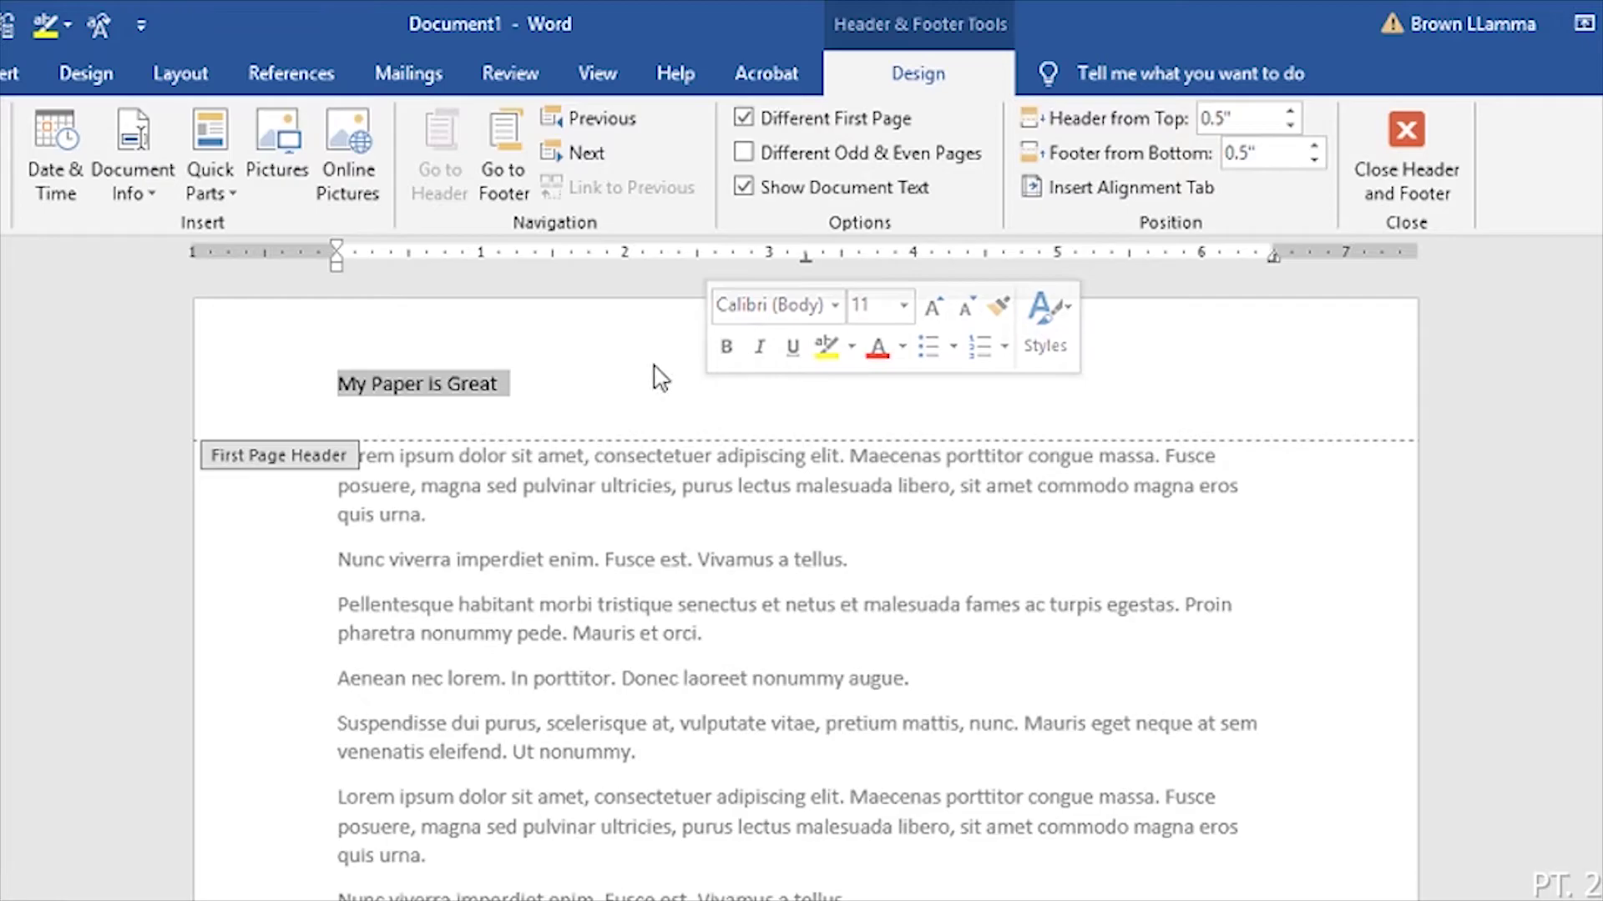
click(743, 118)
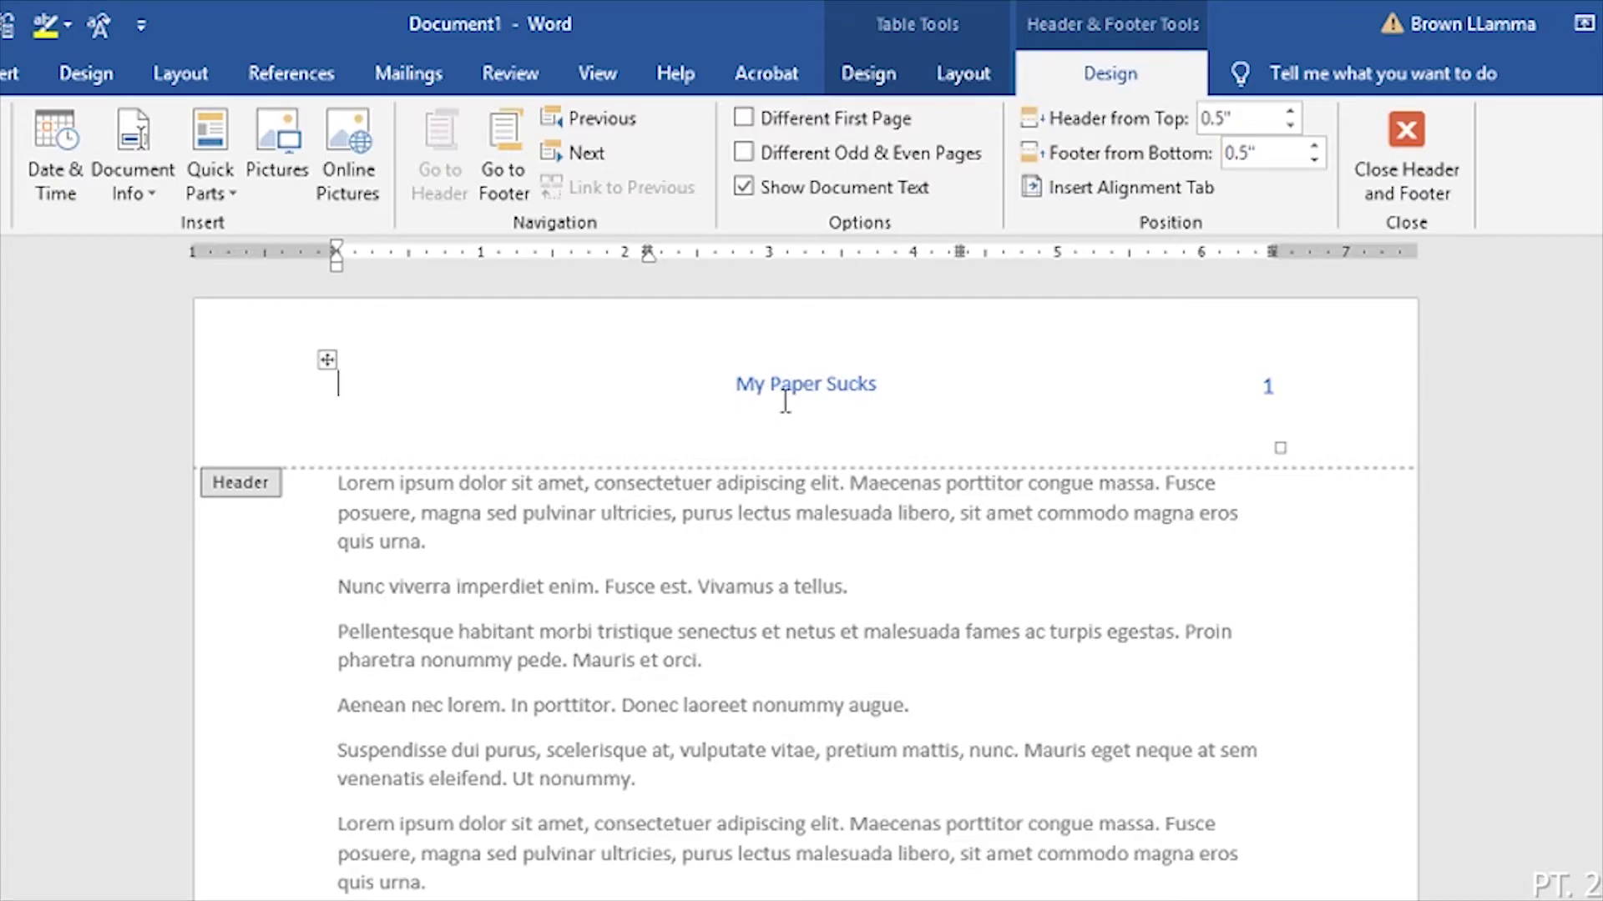
click(743, 118)
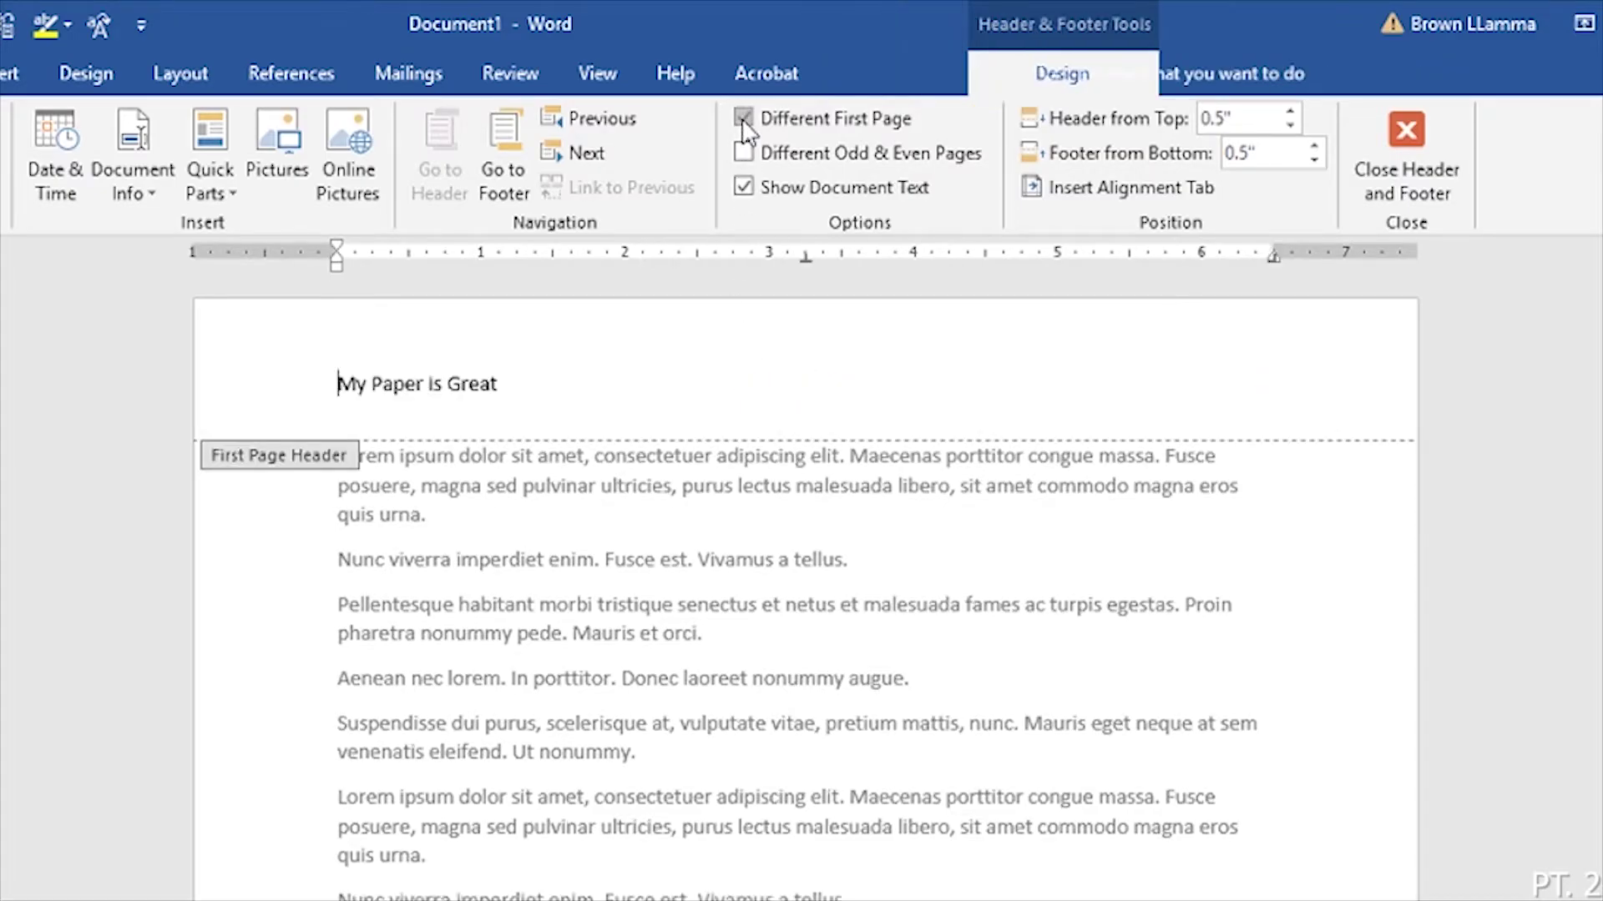
Step: Leave the first page's header, then open the second page's header to inspect its title and return to the body text
double_click(723, 561)
scroll(787, 583, down, 4)
scroll(787, 580, down, 1)
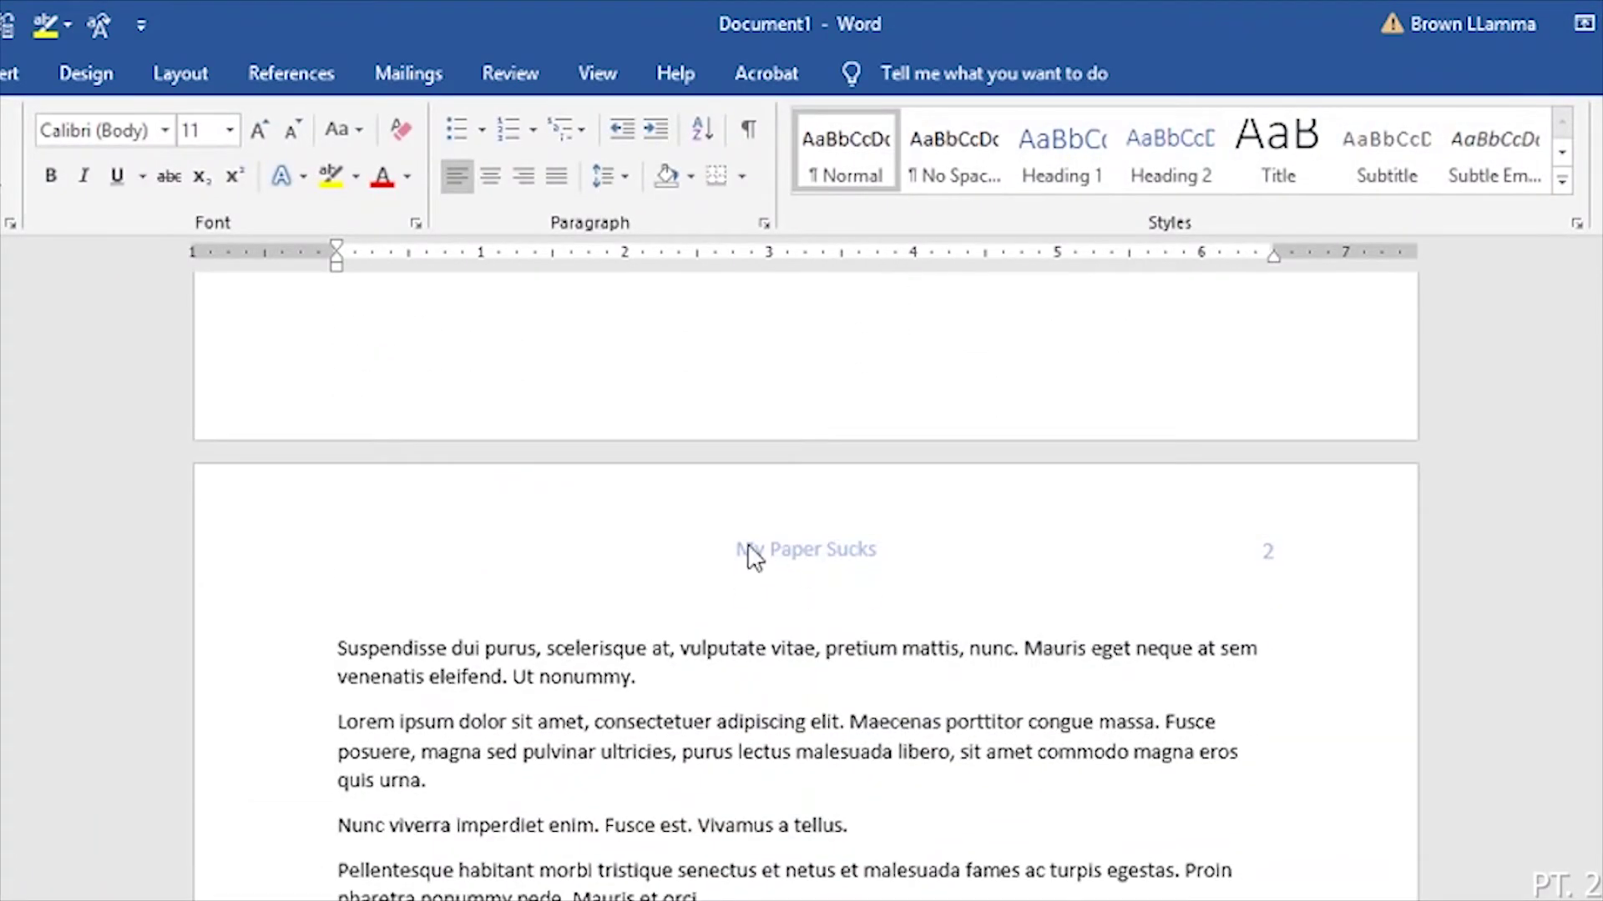
double_click(752, 551)
click(837, 561)
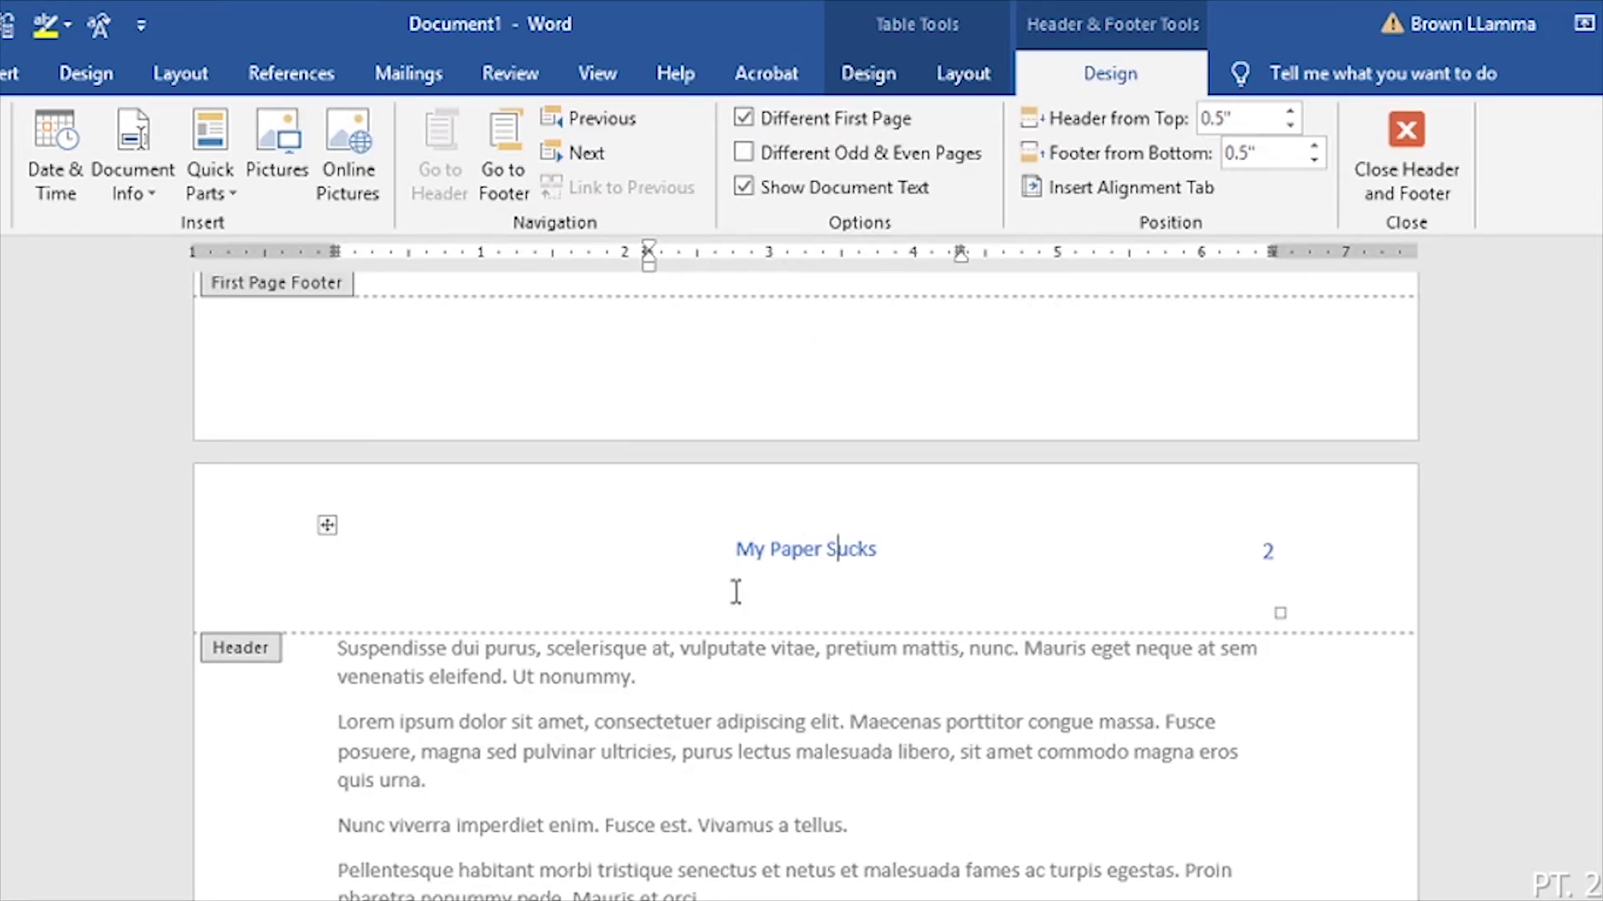
double_click(808, 728)
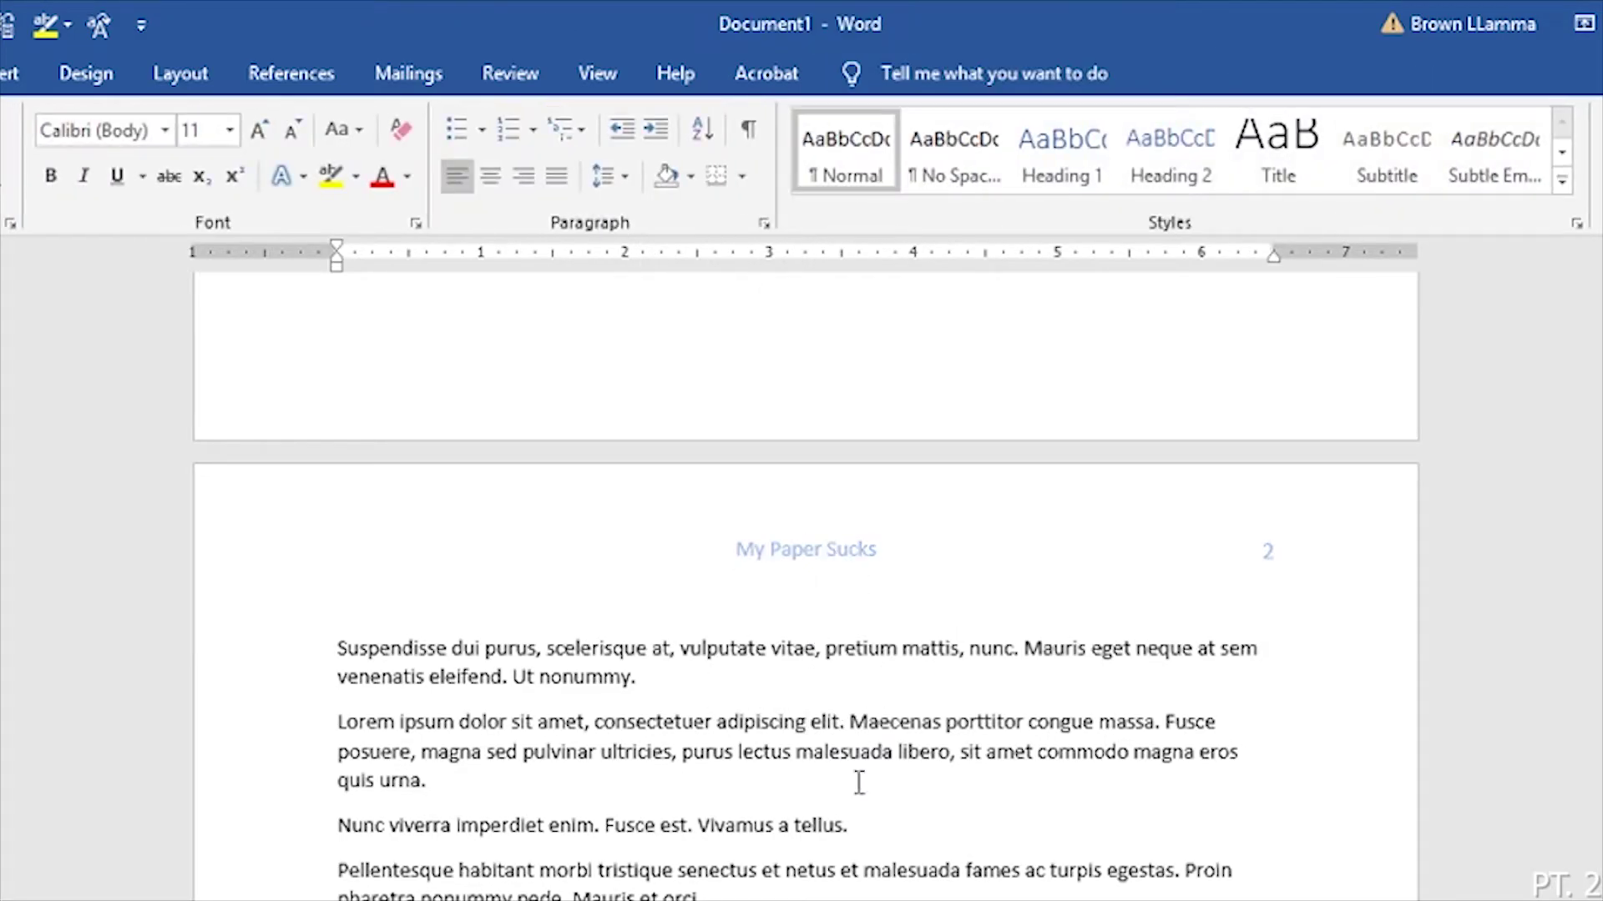
Step: Paste the copied text three times at the end of the document and check the headers and footers on the added pages
scroll(859, 782, down, 10)
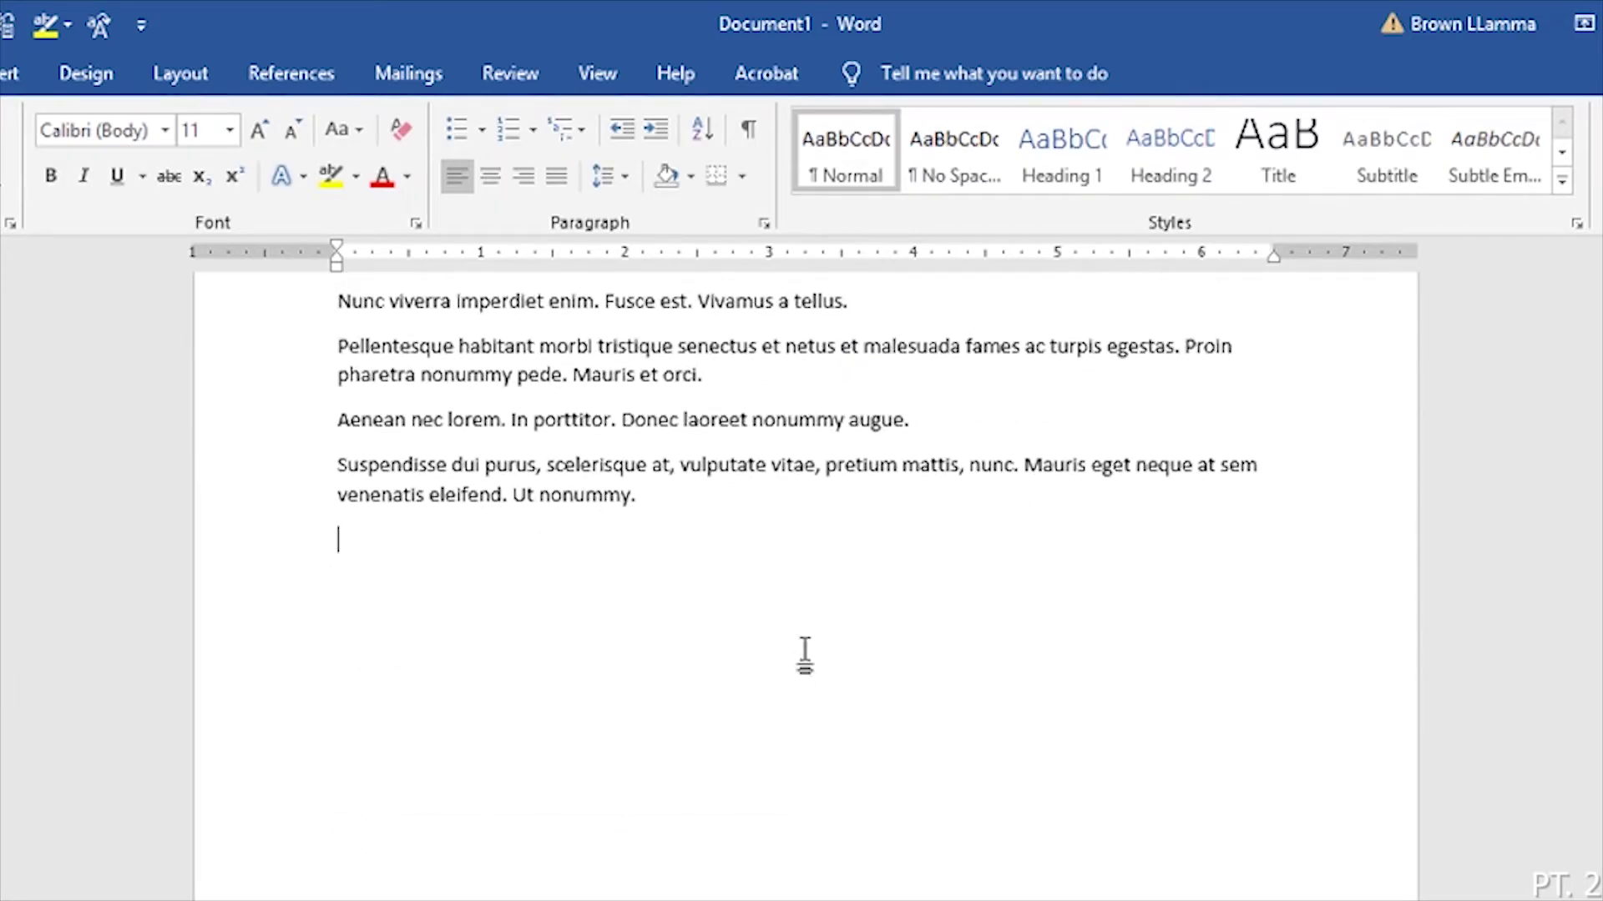
key(ctrl+v)
key(ctrl+v)
key(ctrl+v)
scroll(809, 647, down, 10)
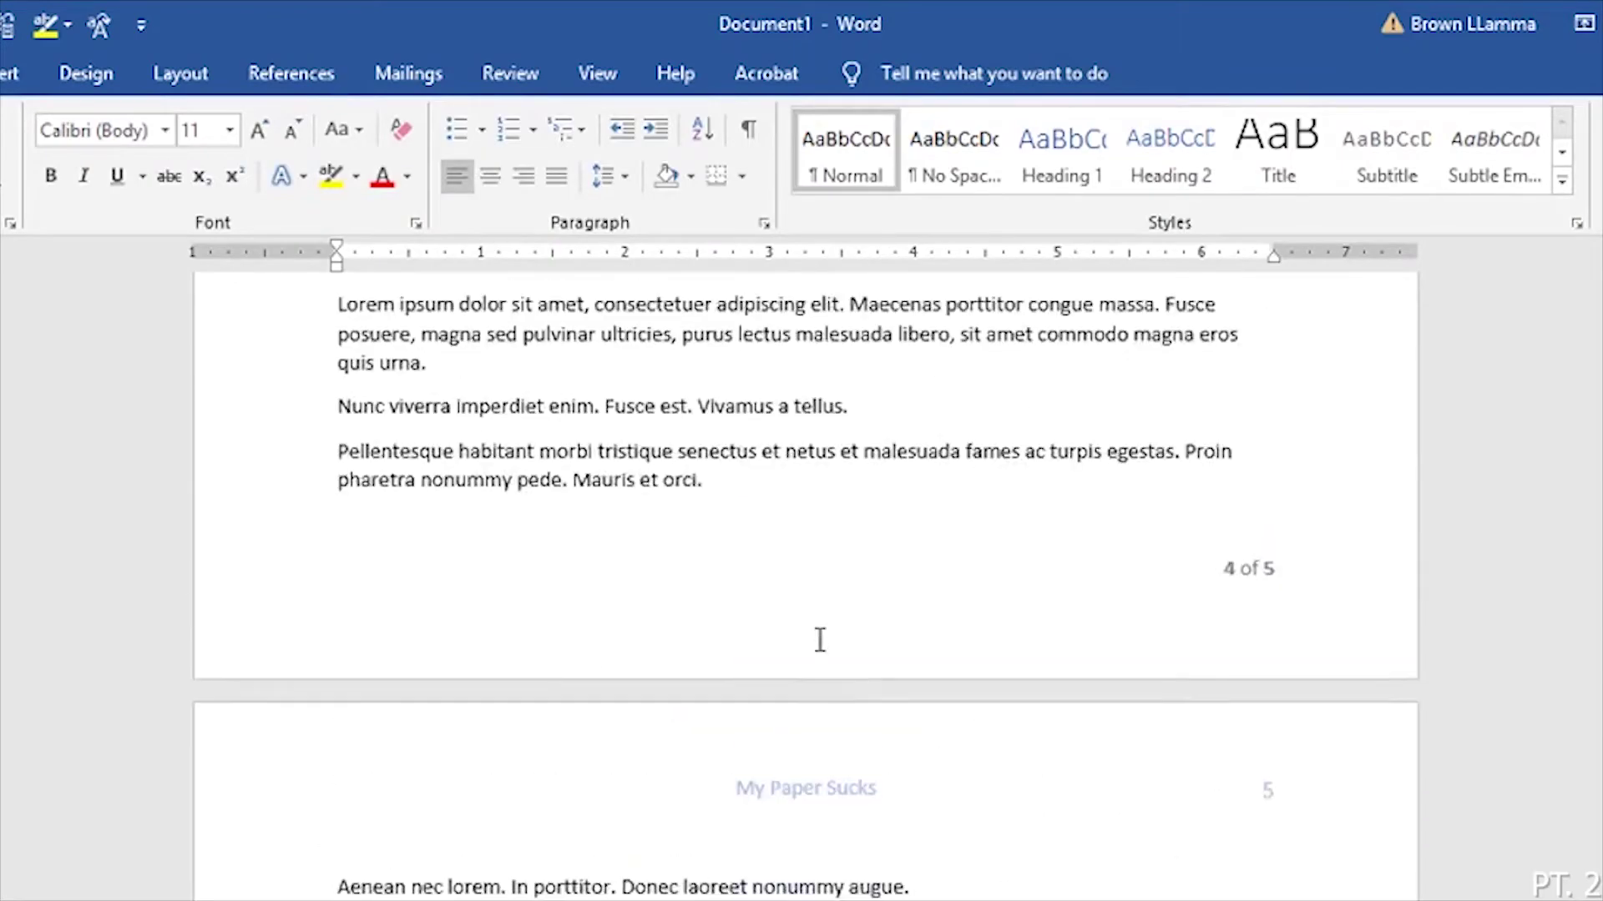
scroll(819, 641, up, 6)
scroll(820, 645, down, 5)
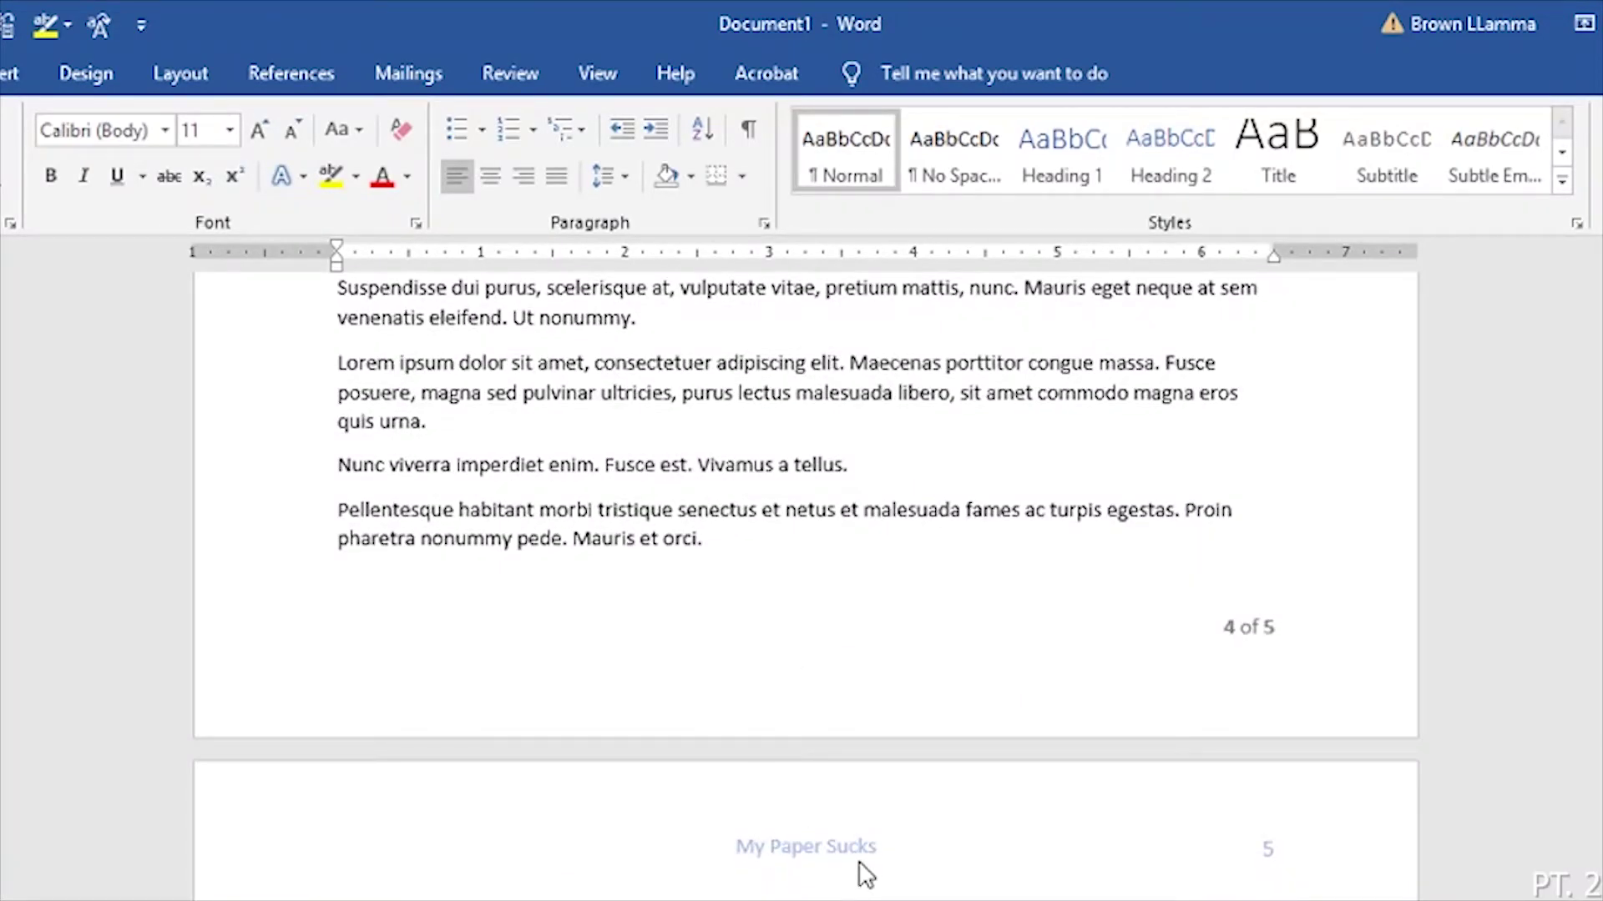
Step: Open the header on page 5, then go to the previous header on the first page and the next one on page 2
double_click(862, 869)
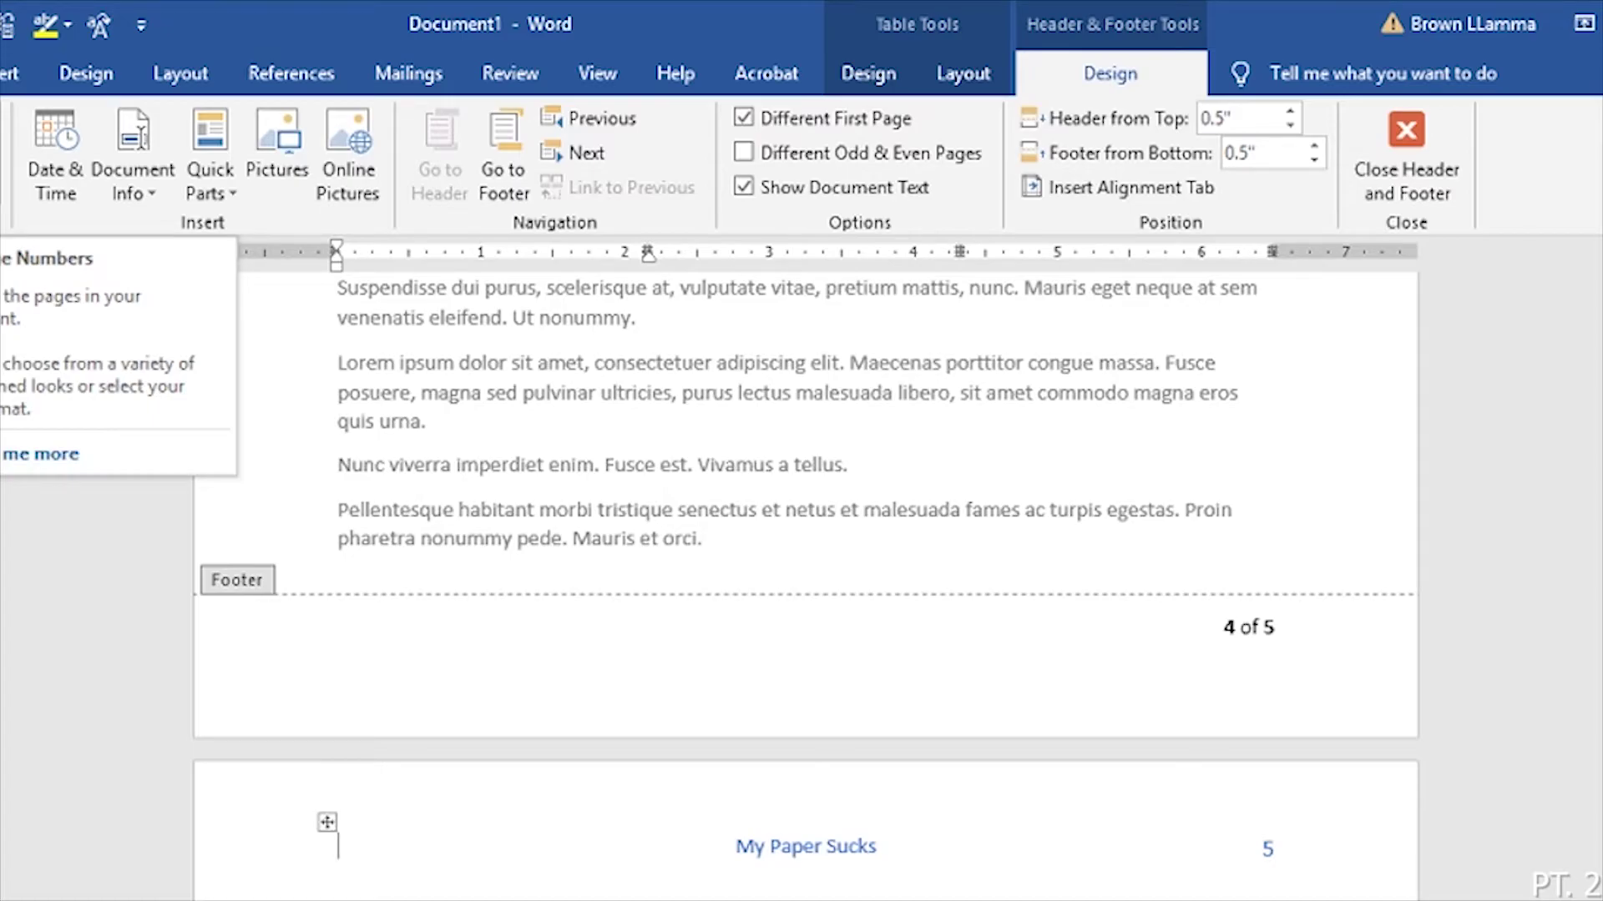
click(0, 157)
click(0, 157)
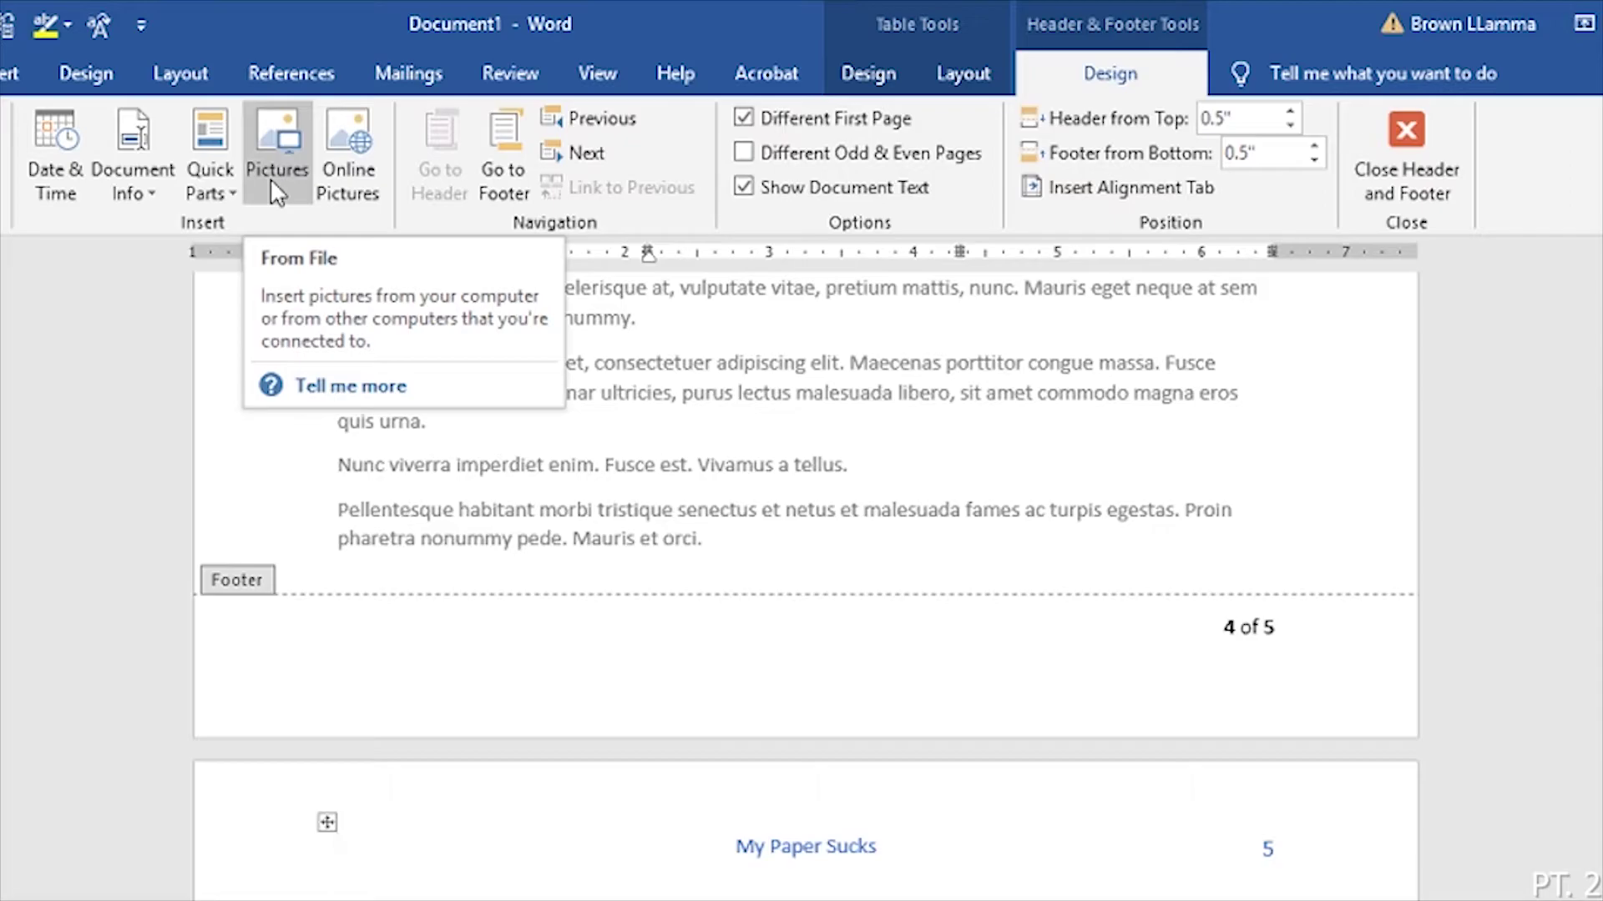
click(598, 117)
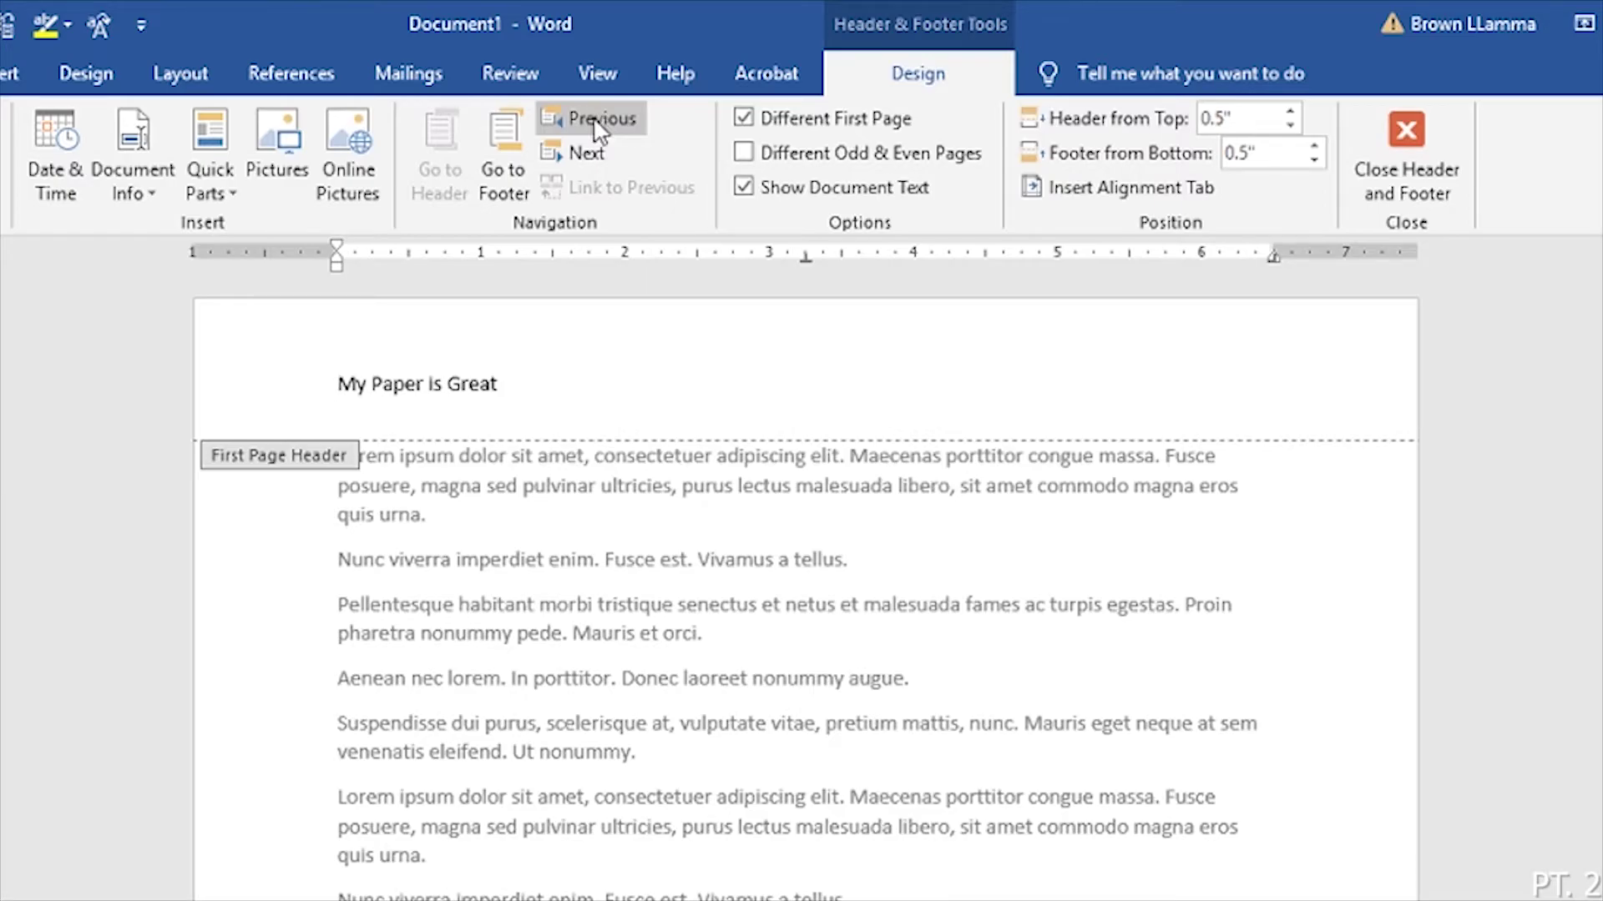
click(582, 152)
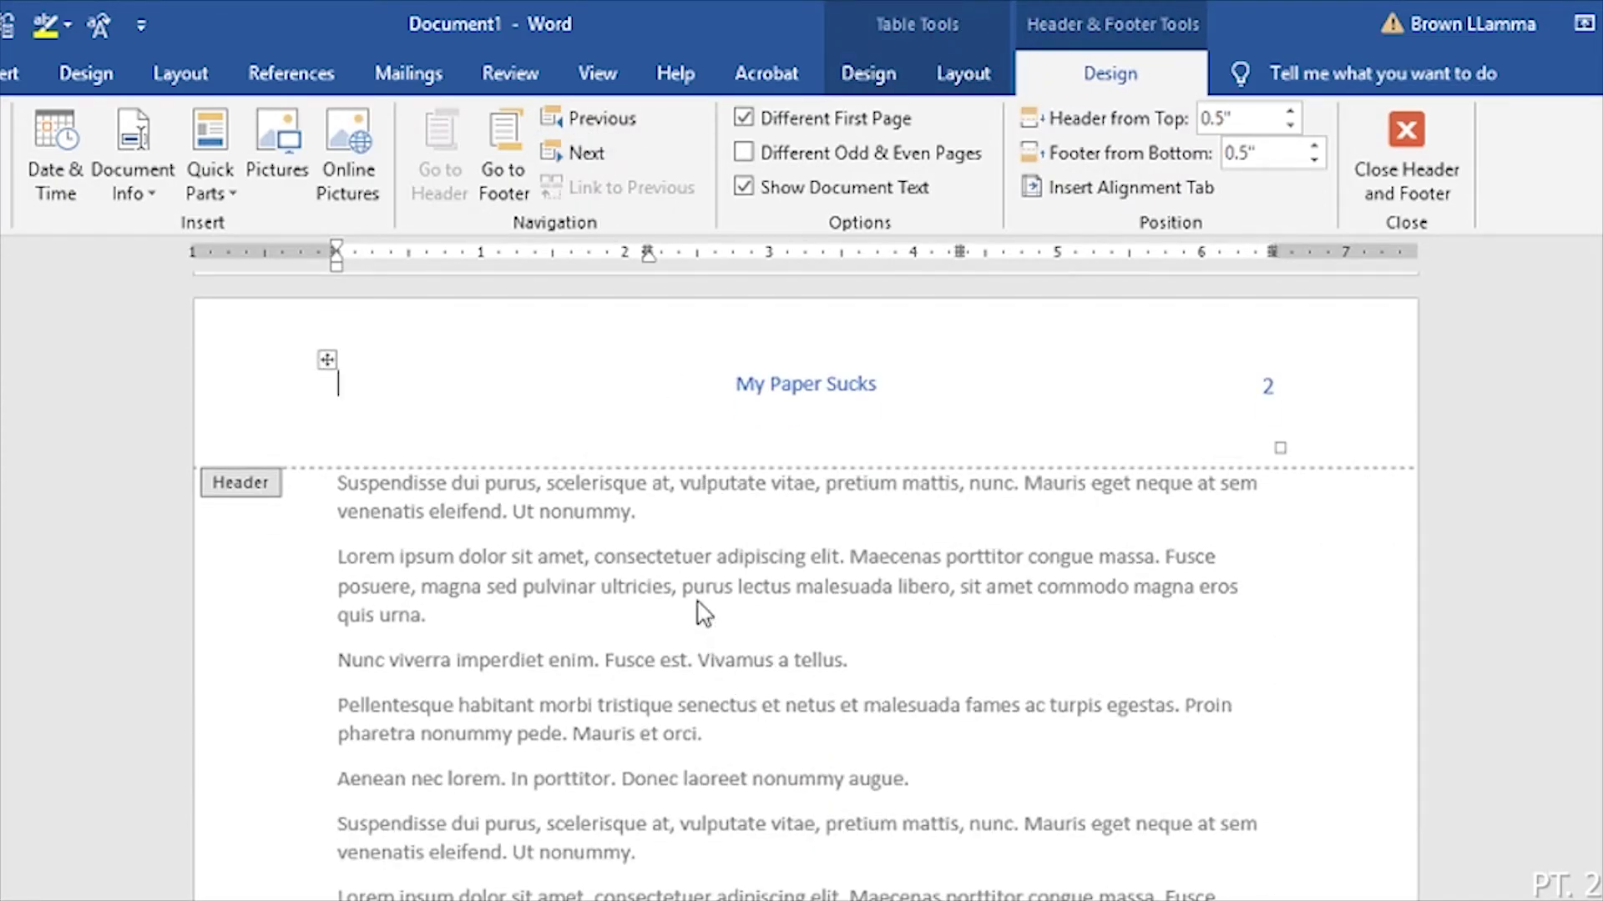
scroll(680, 468, down, 5)
scroll(680, 501, up, 10)
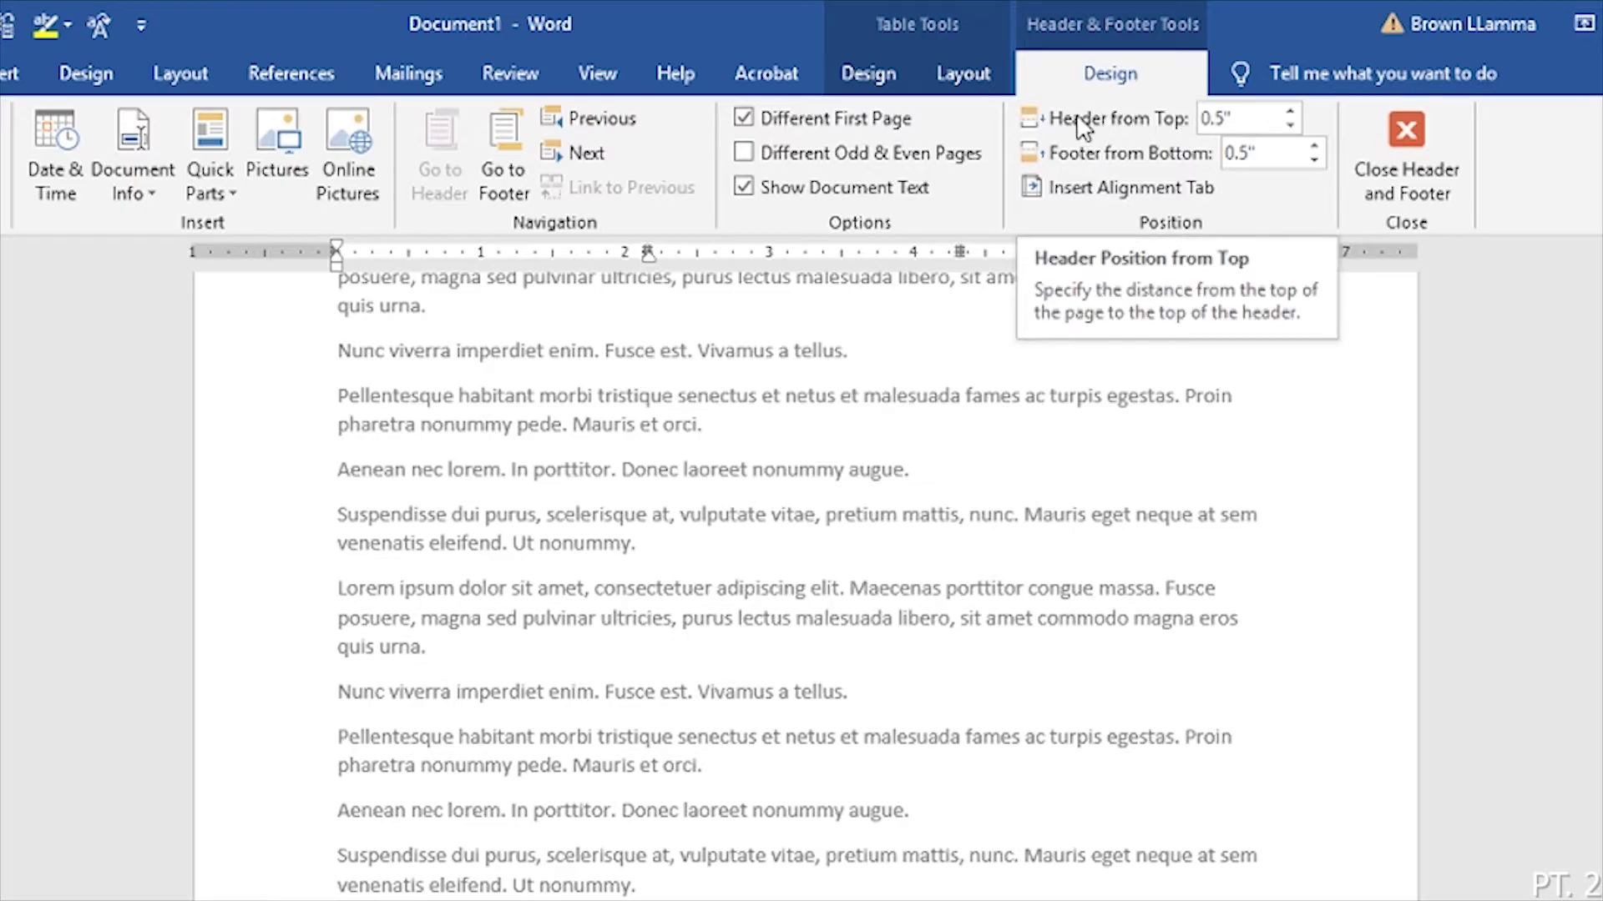
Step: Try increasing the Header from Top distance to 1.8"
click(1292, 113)
click(1291, 112)
click(1291, 113)
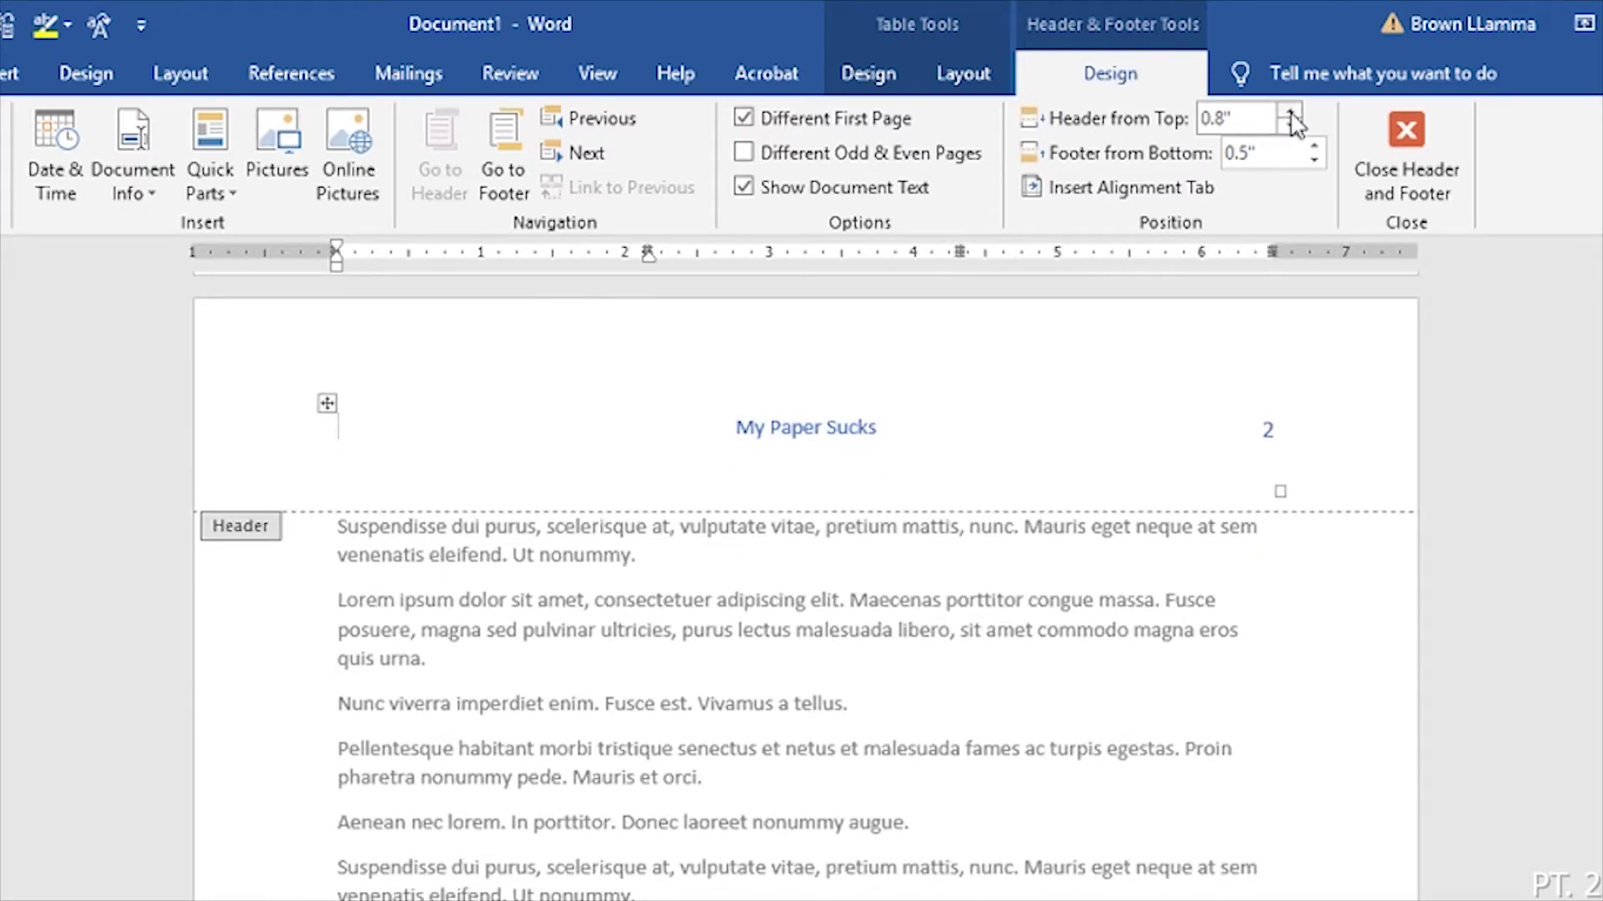
click(1291, 114)
click(1292, 113)
click(1292, 113)
click(1291, 114)
click(1291, 114)
click(1291, 114)
click(1291, 113)
click(1291, 114)
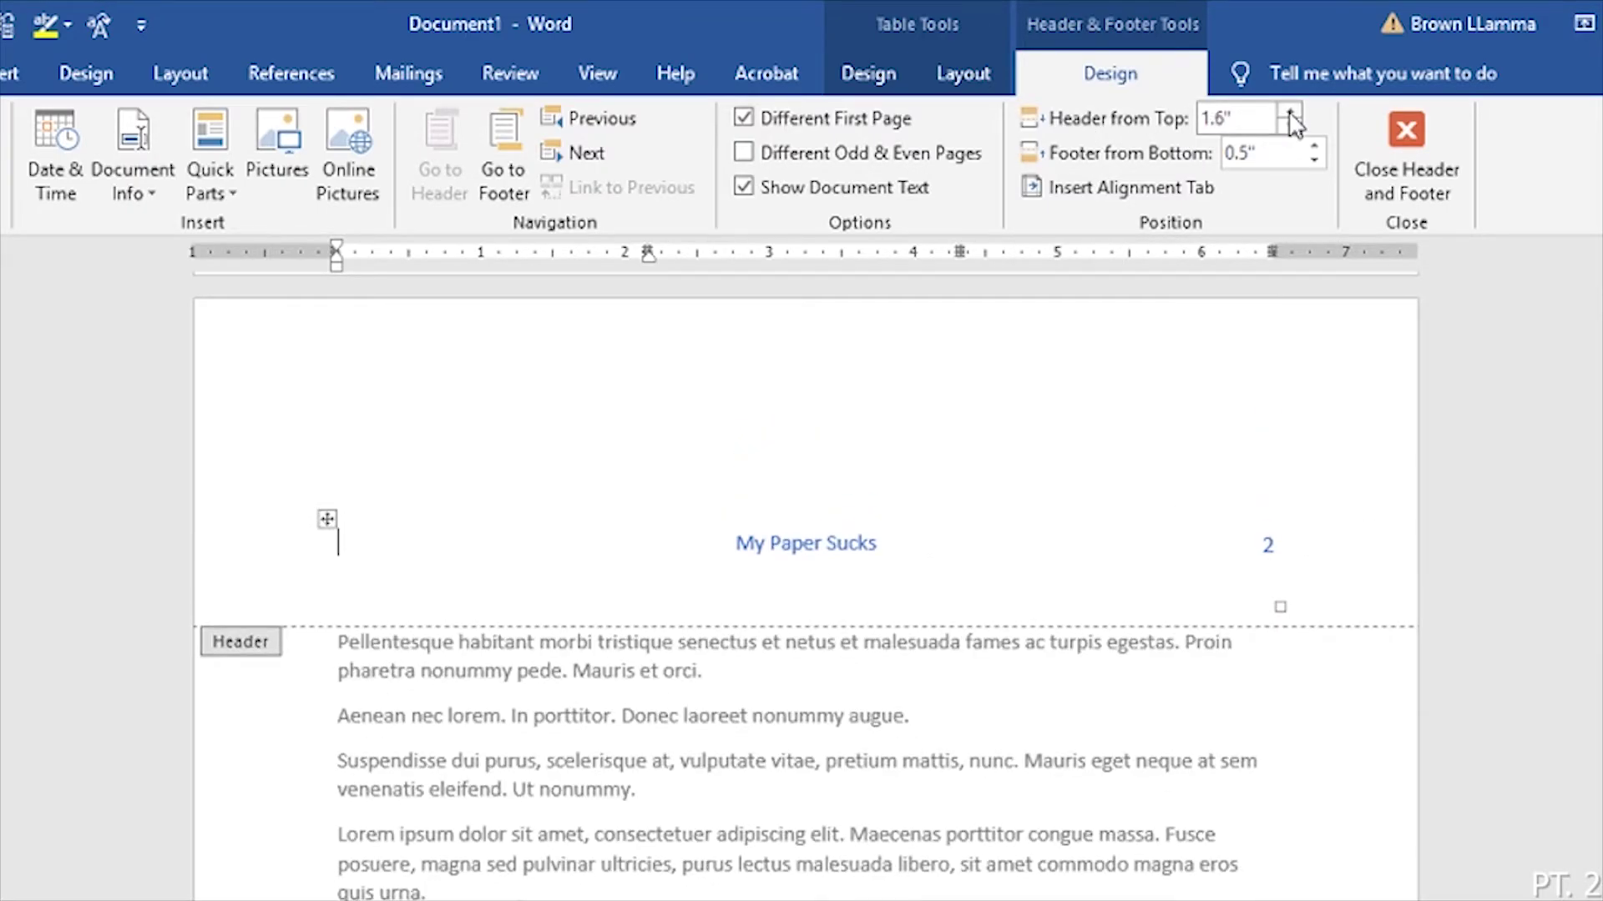
click(1291, 114)
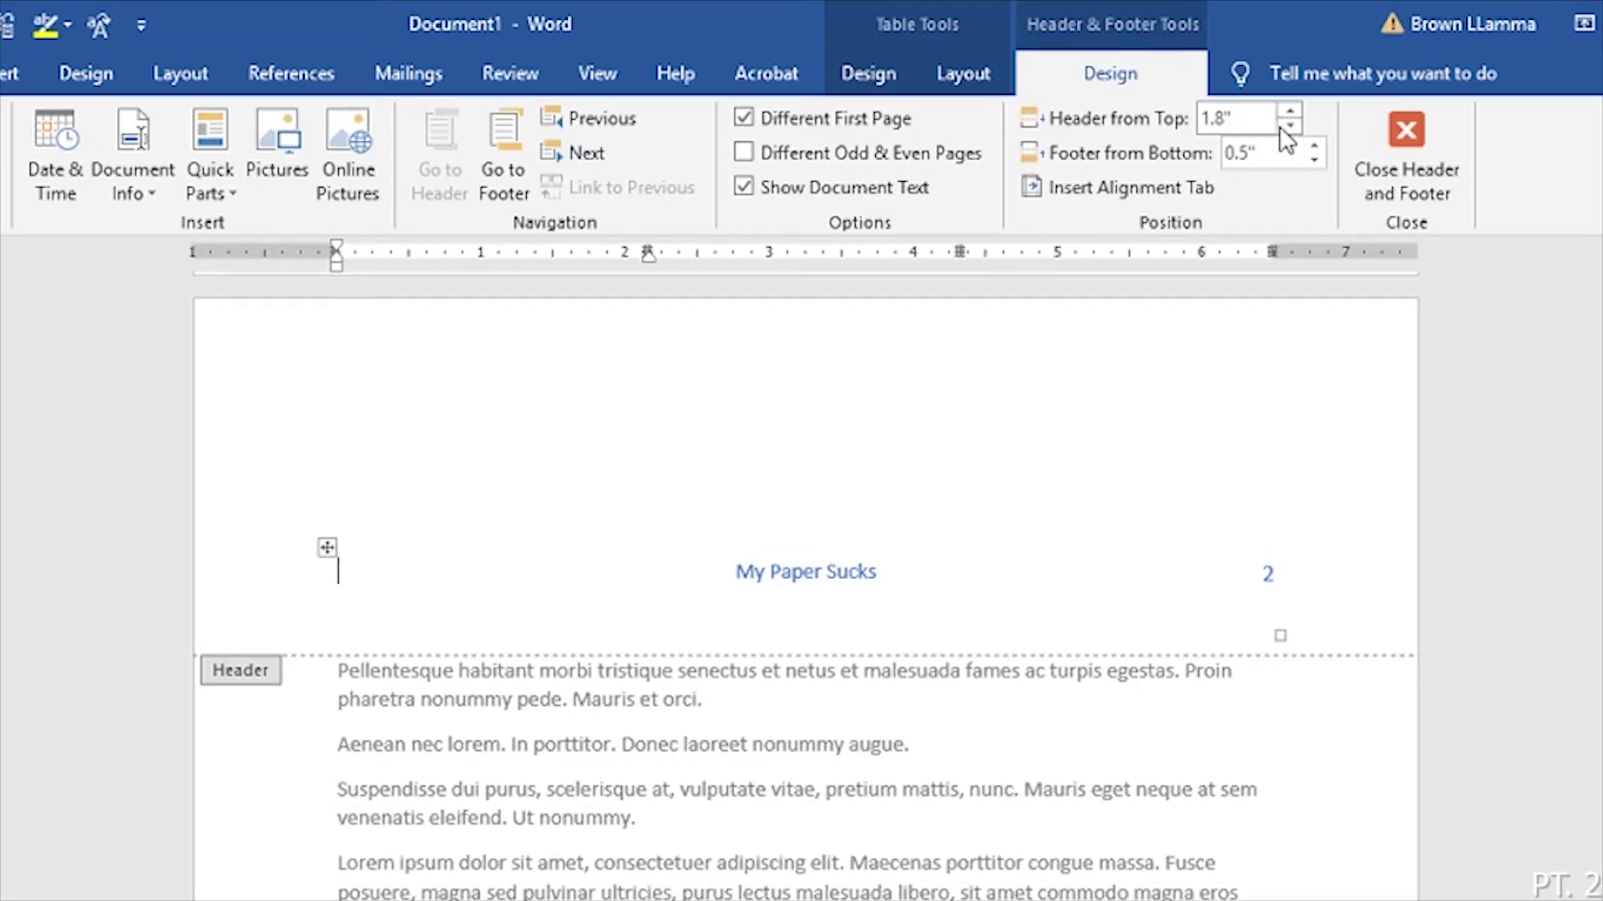
Step: Set the Header from Top distance to 0.3" and return to the body text
click(1290, 127)
click(1289, 127)
click(1290, 127)
click(1290, 127)
click(1289, 126)
click(1290, 127)
click(1289, 127)
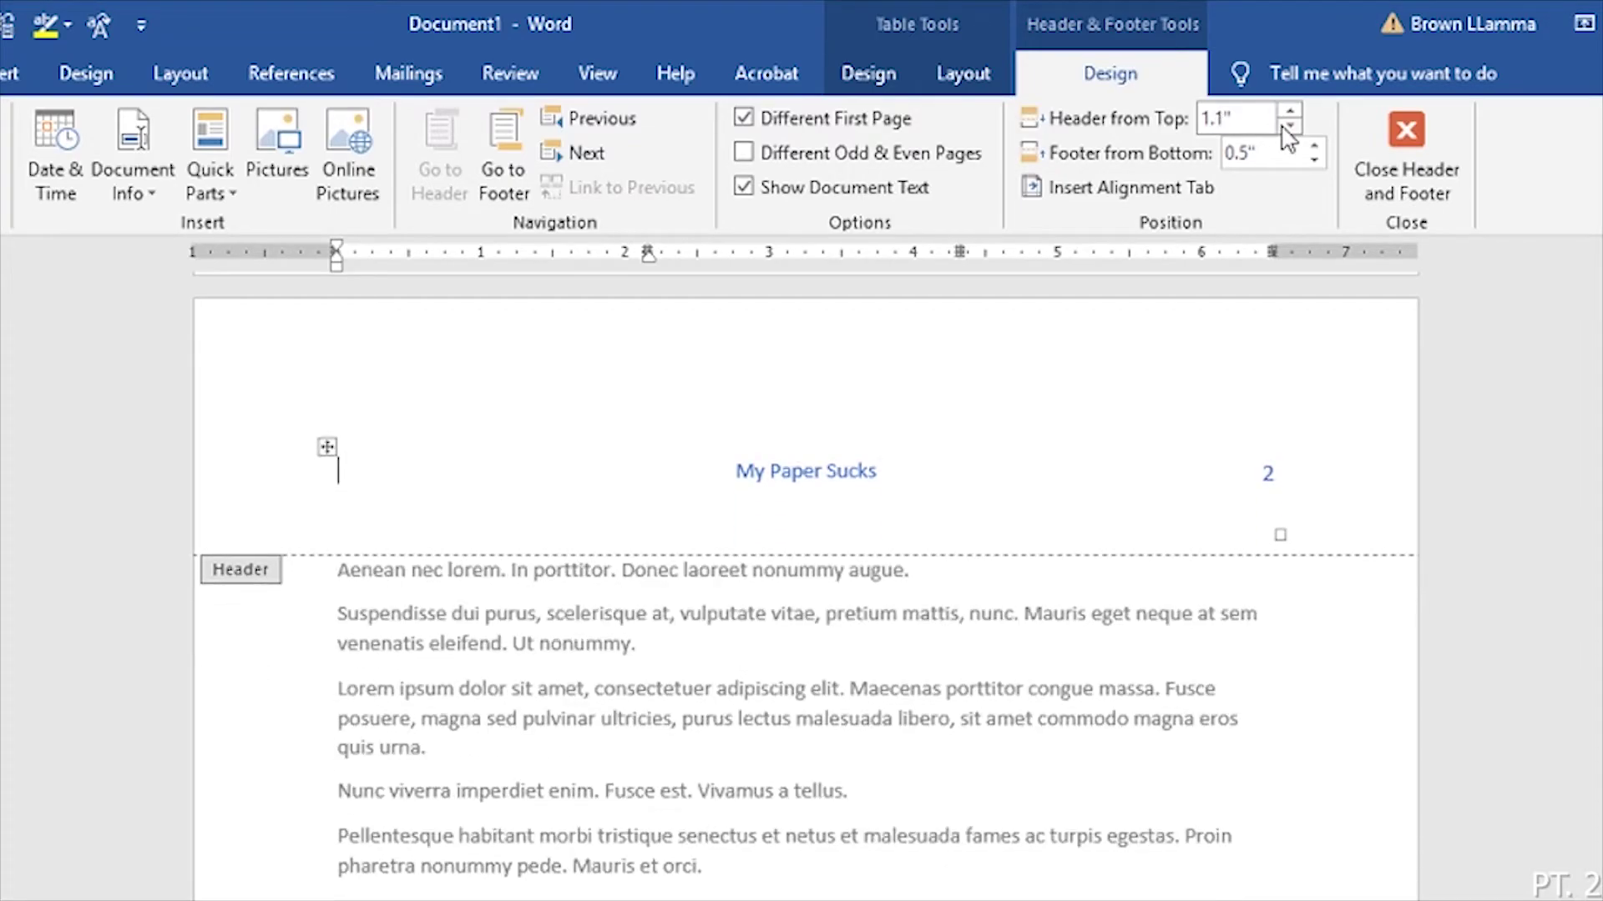
click(1289, 127)
click(1290, 126)
click(1290, 127)
click(1289, 127)
click(1290, 127)
click(1290, 127)
click(1289, 127)
click(1290, 127)
click(1290, 127)
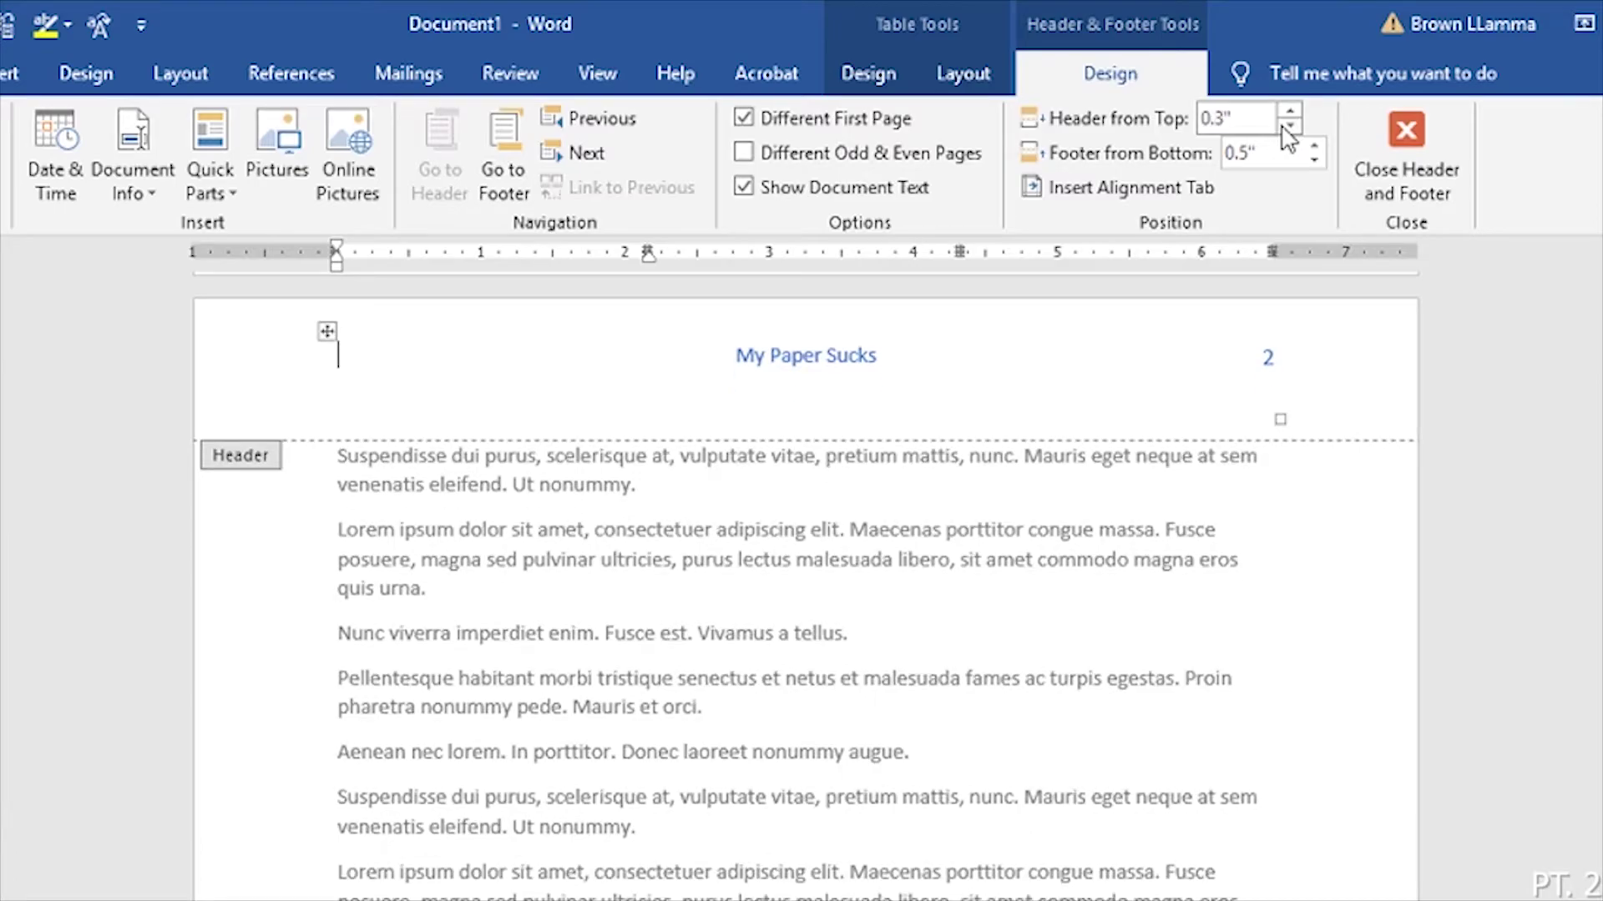
click(1290, 127)
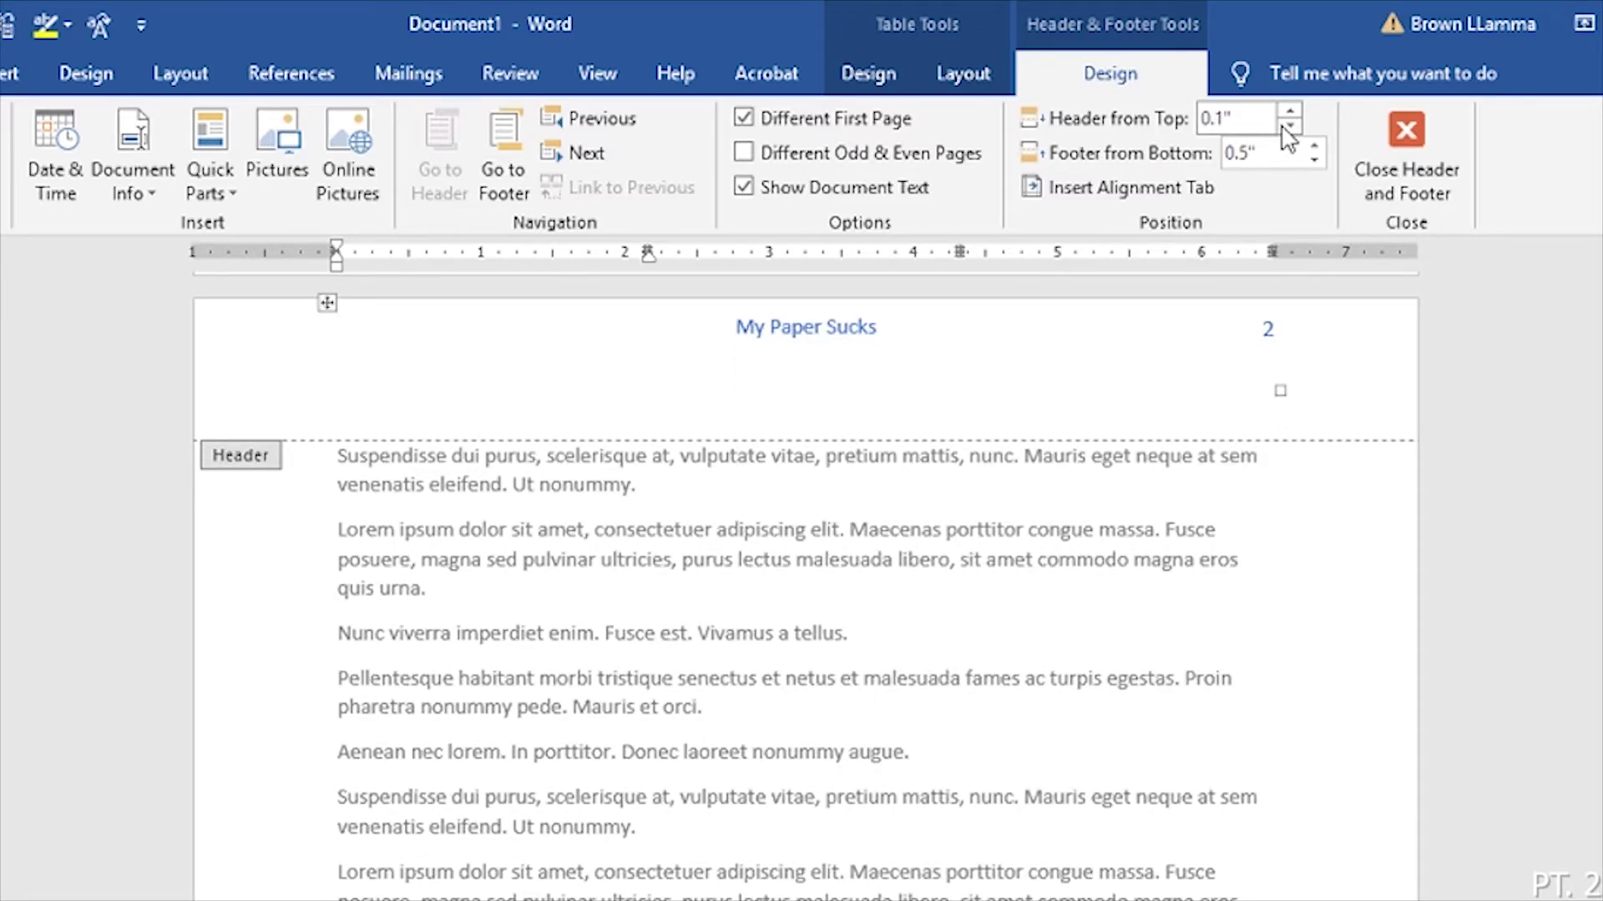
click(1290, 127)
click(1290, 110)
click(1290, 111)
click(1289, 110)
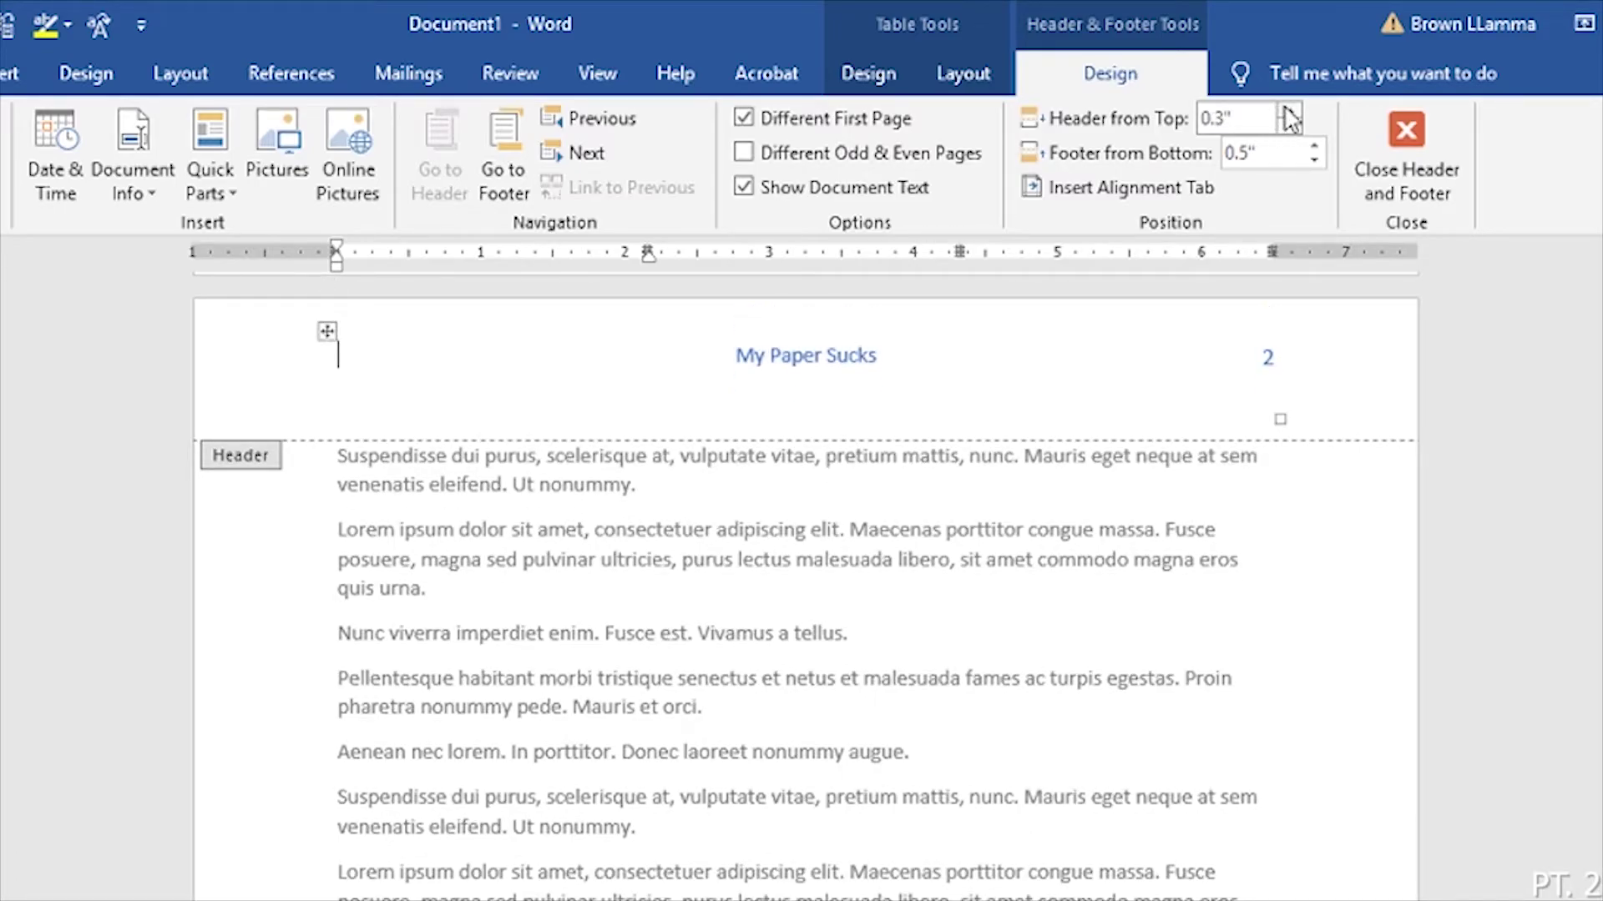
double_click(780, 626)
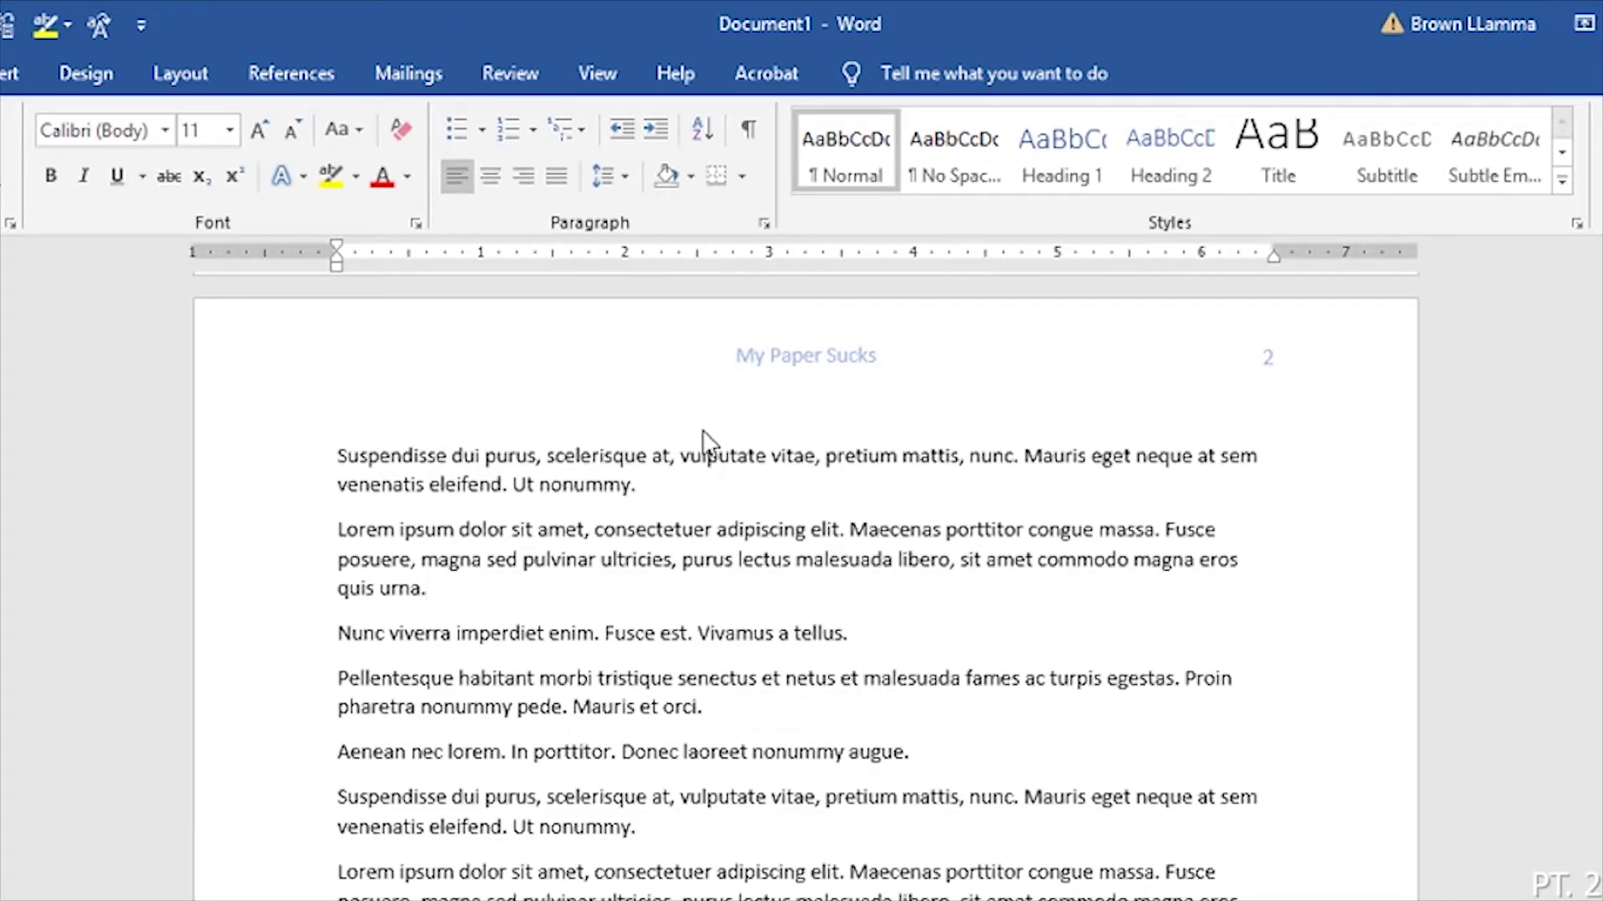
Step: Reopen the second page's header, close header and footer editing, and view the first page's header
click(20, 84)
double_click(1045, 362)
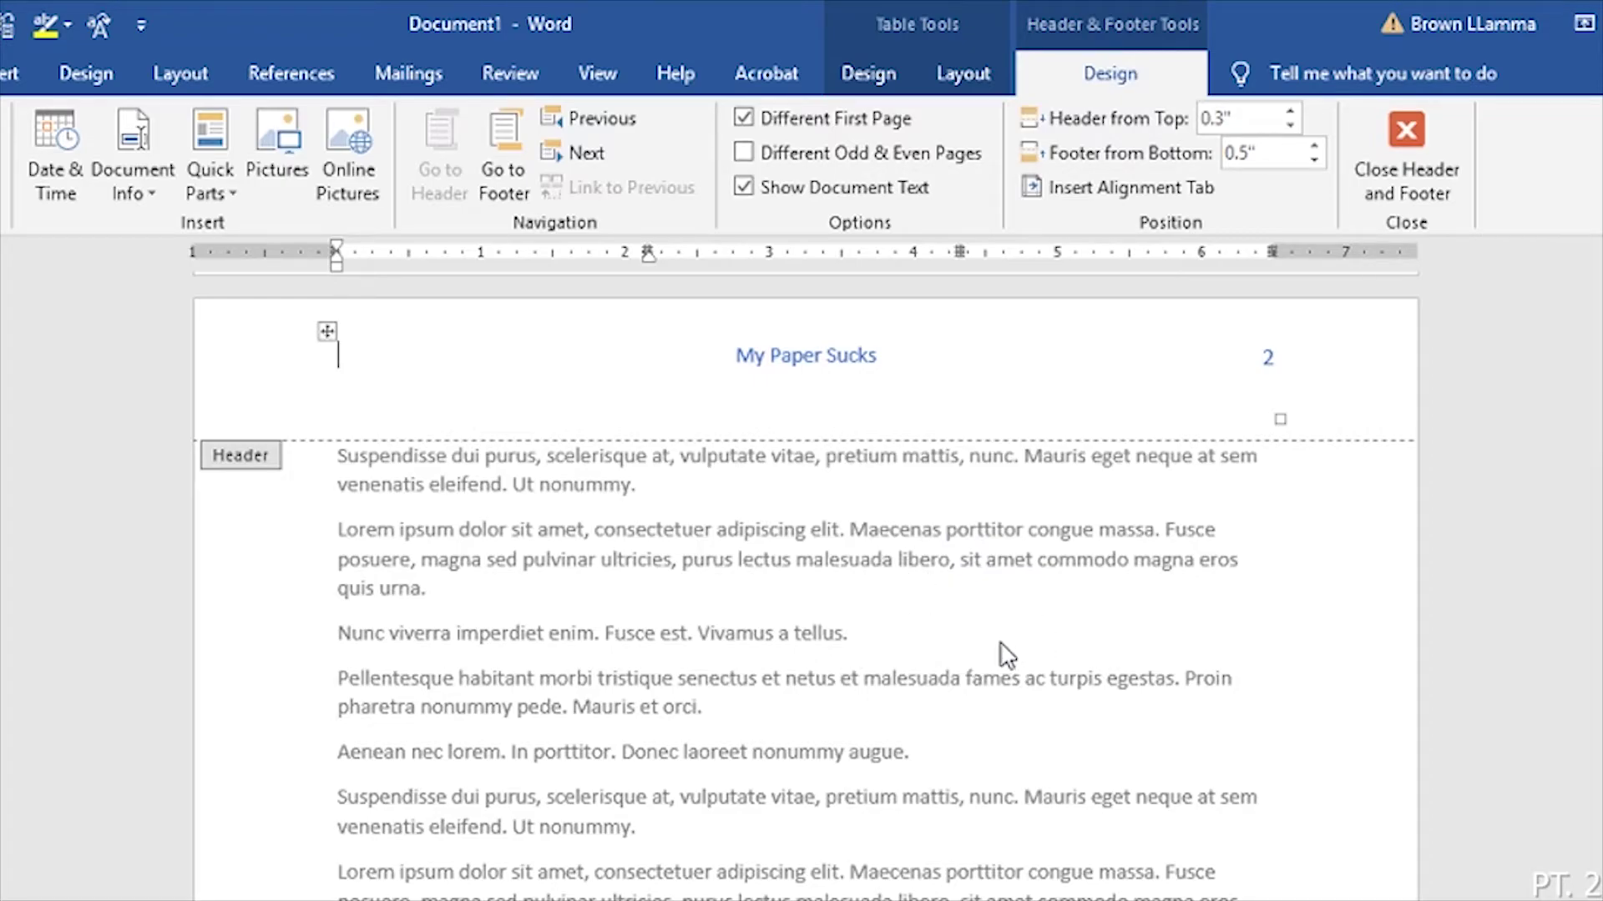
click(1423, 141)
scroll(986, 531, up, 15)
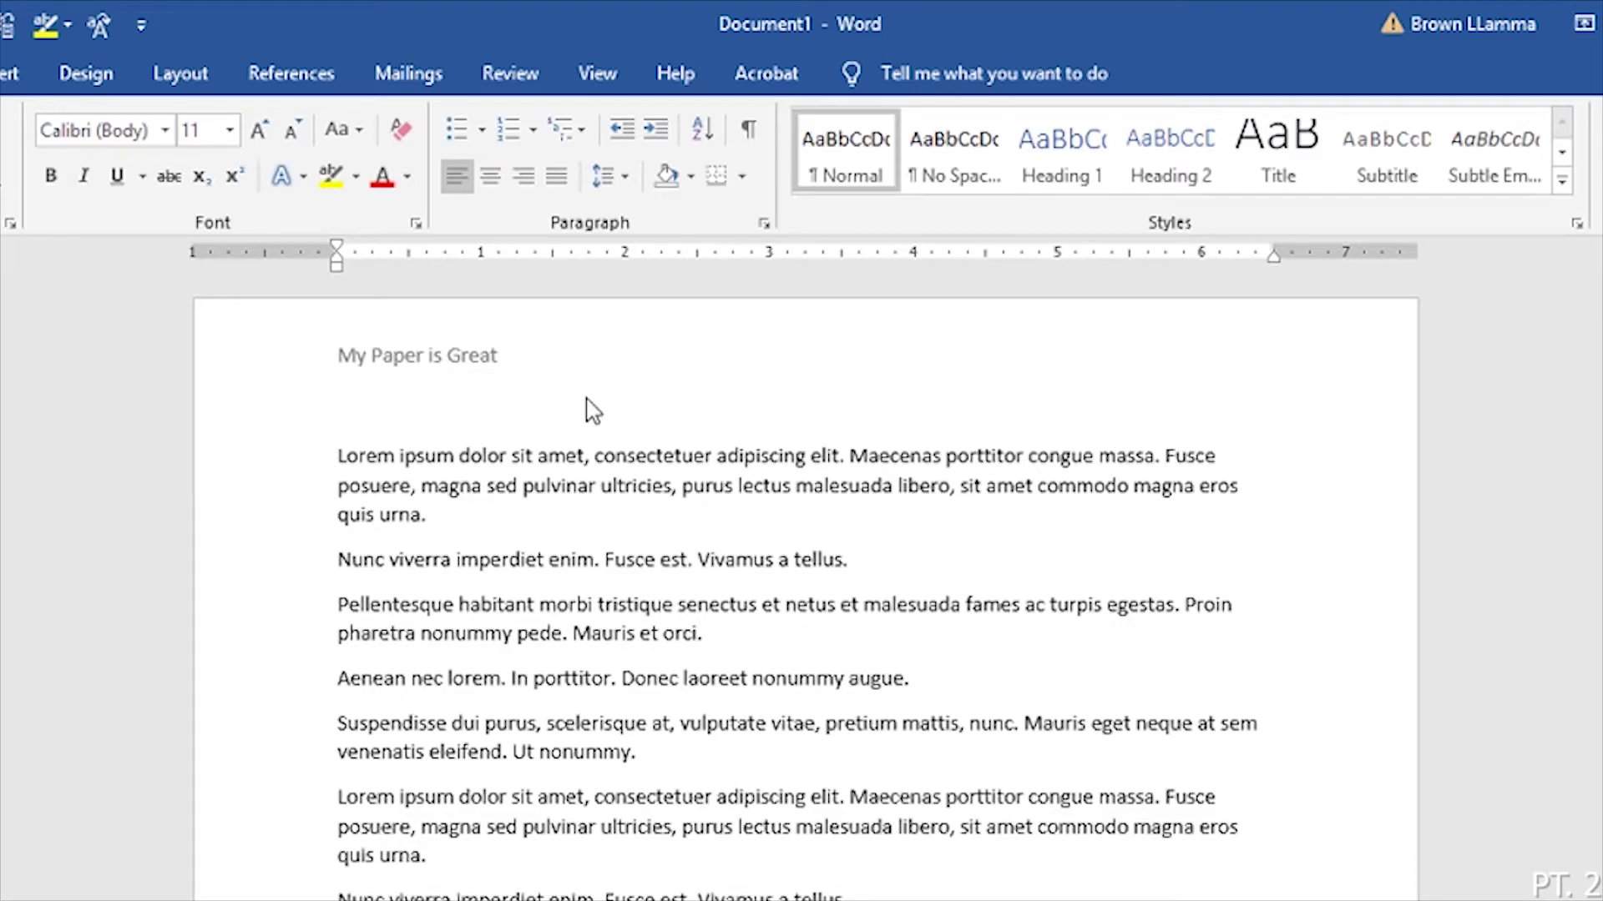
Step: Open the second page's header once more, return to the body text and look over the document's pages
scroll(548, 414, down, 15)
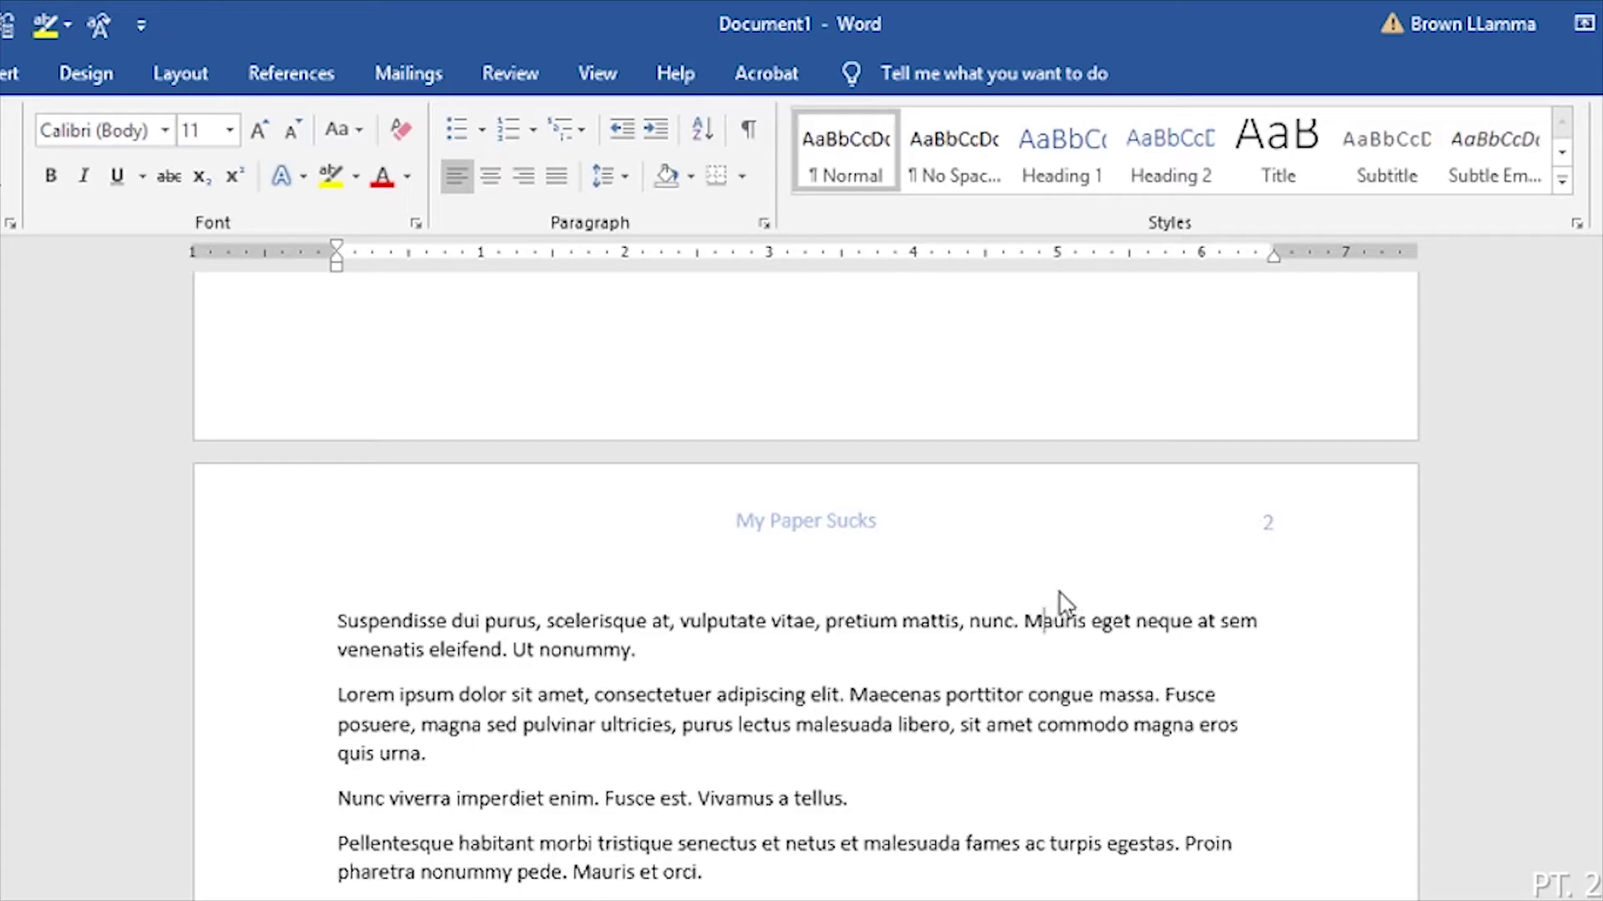
double_click(787, 509)
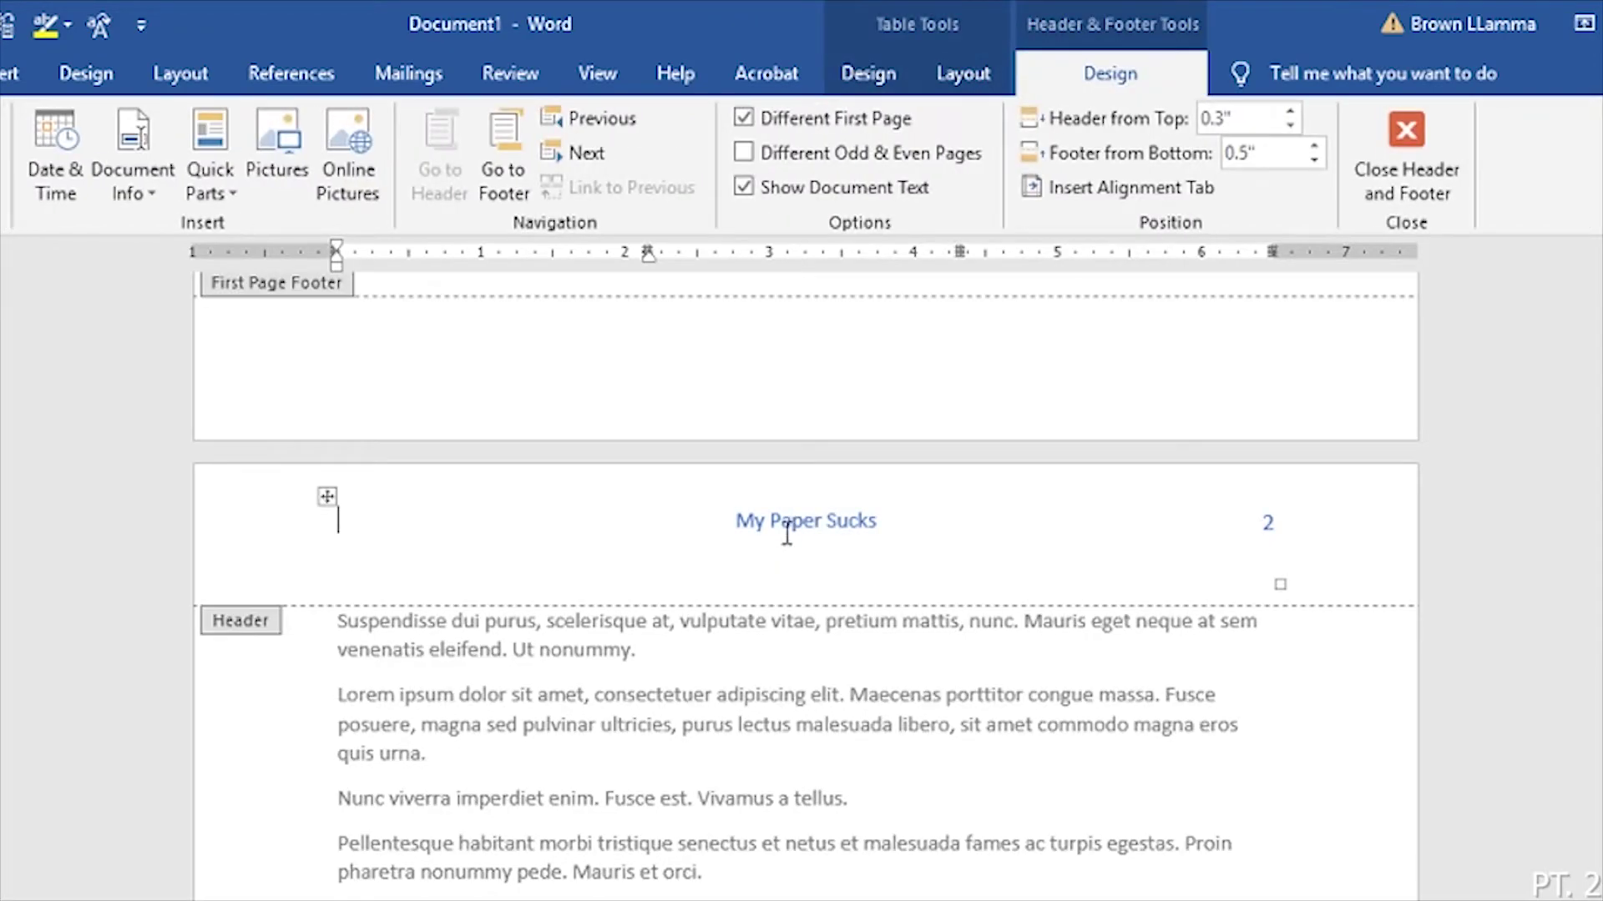
double_click(756, 719)
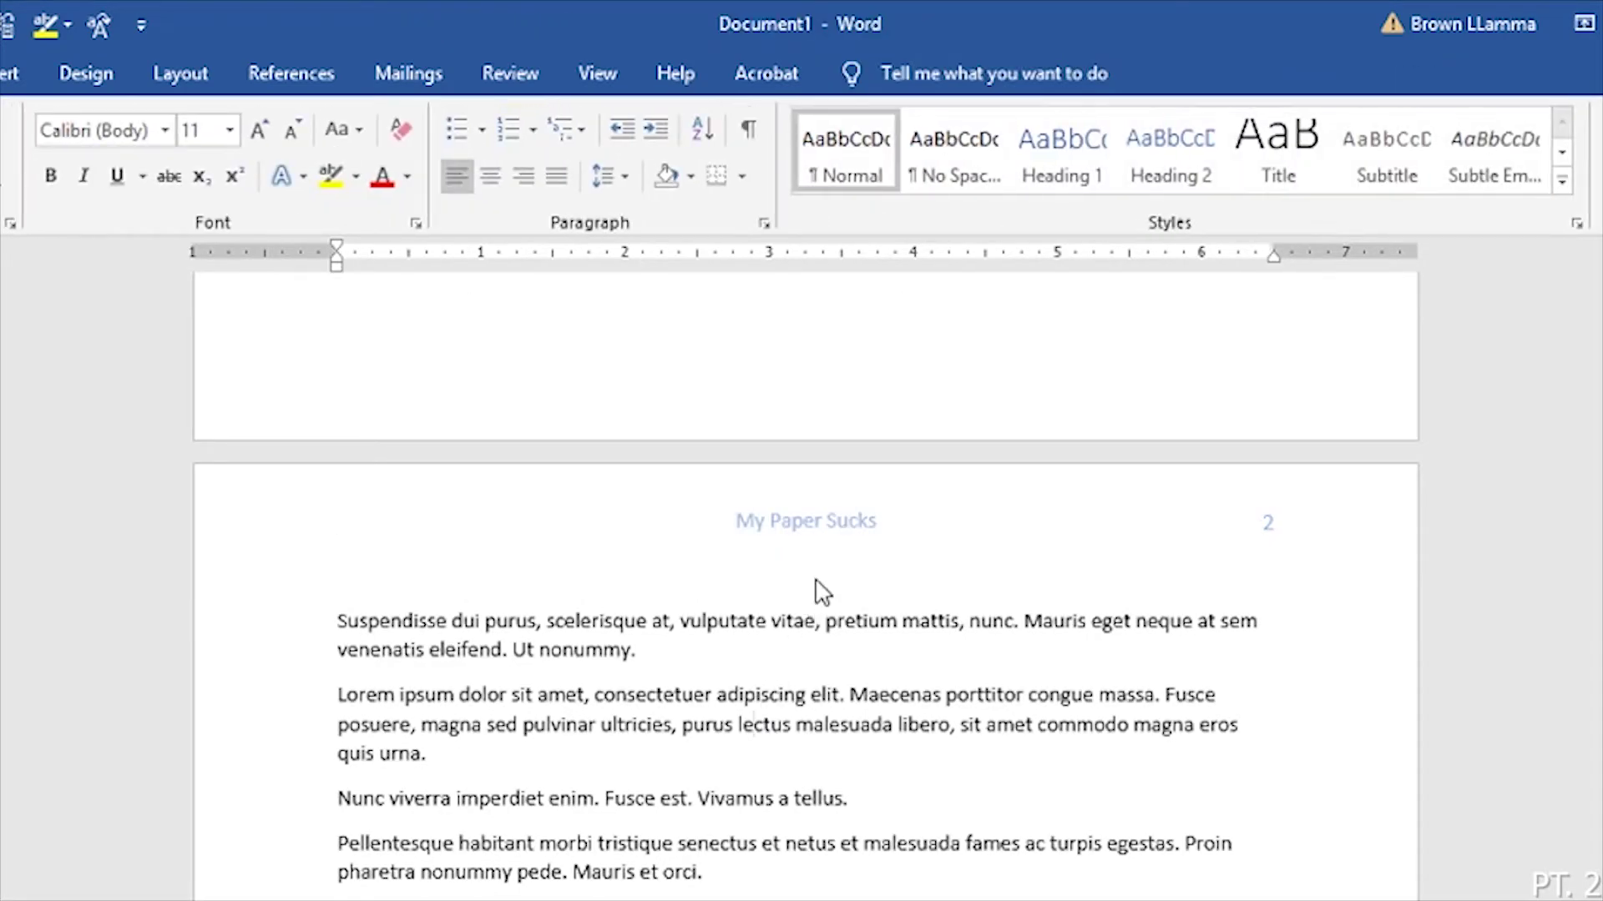
scroll(816, 584, down, 6)
scroll(793, 551, up, 3)
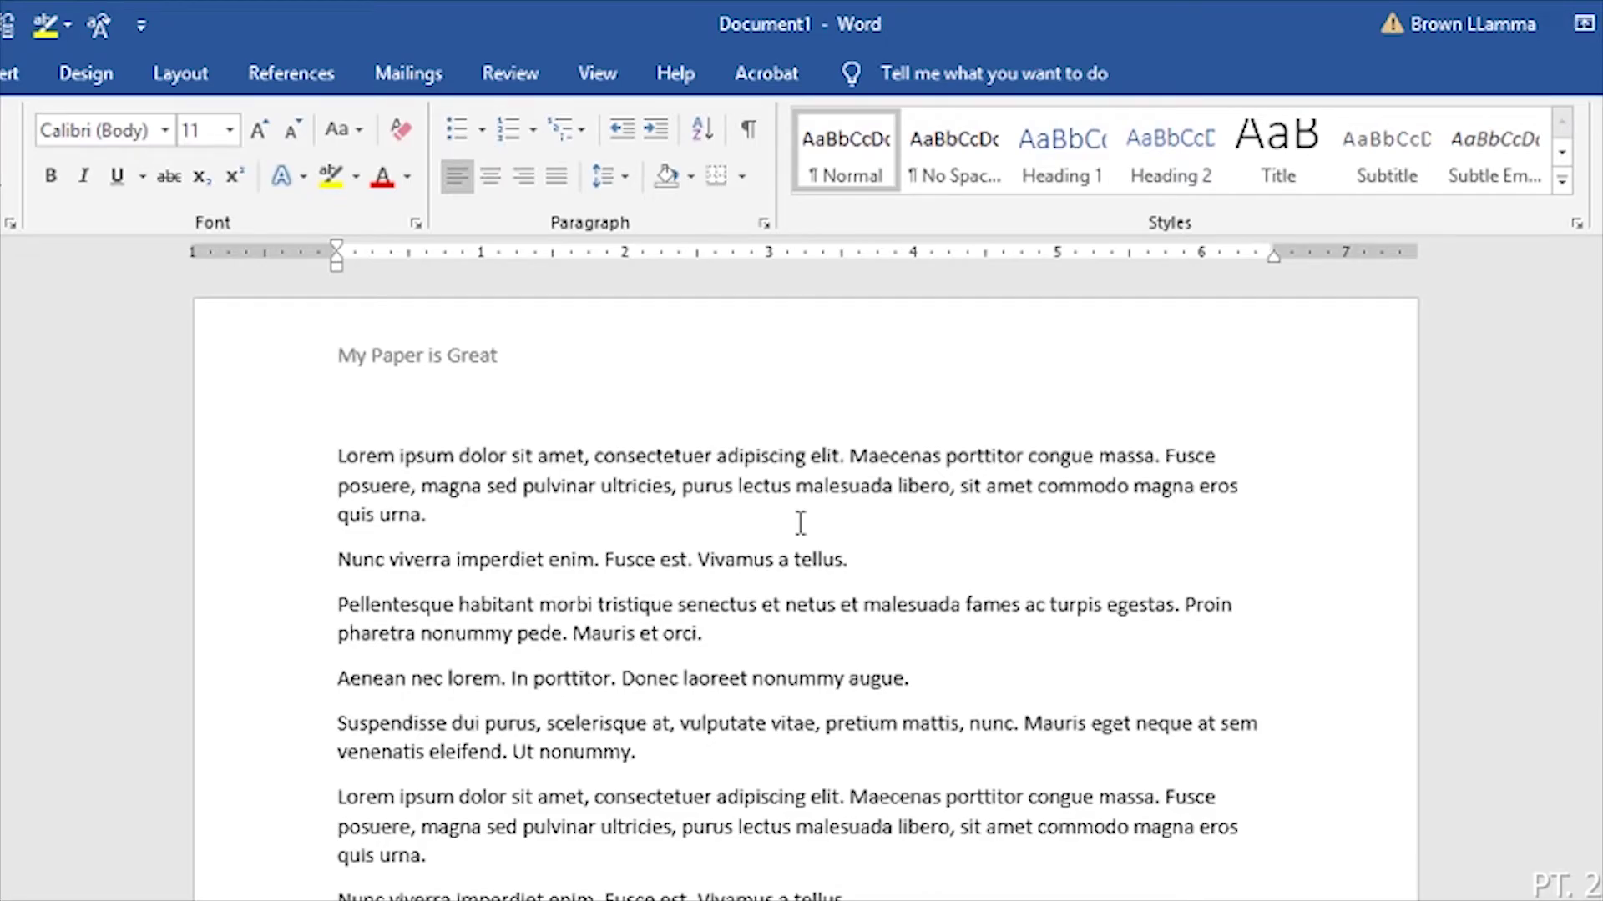
Step: Delete all of the document's body text to leave an empty page for a text box
click(12, 74)
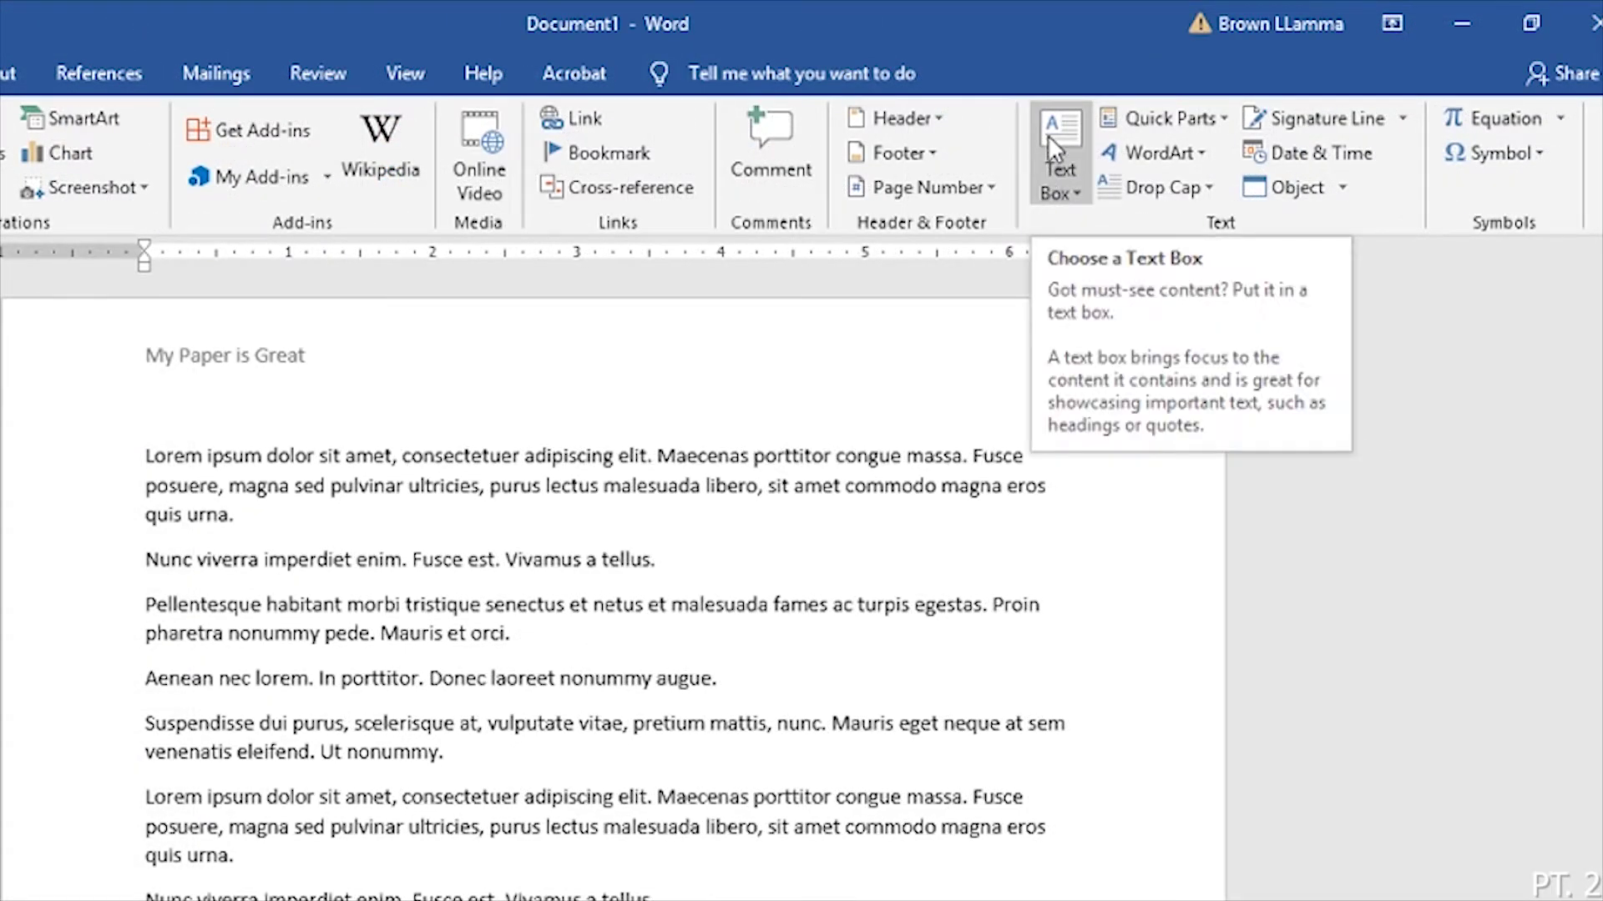
click(682, 562)
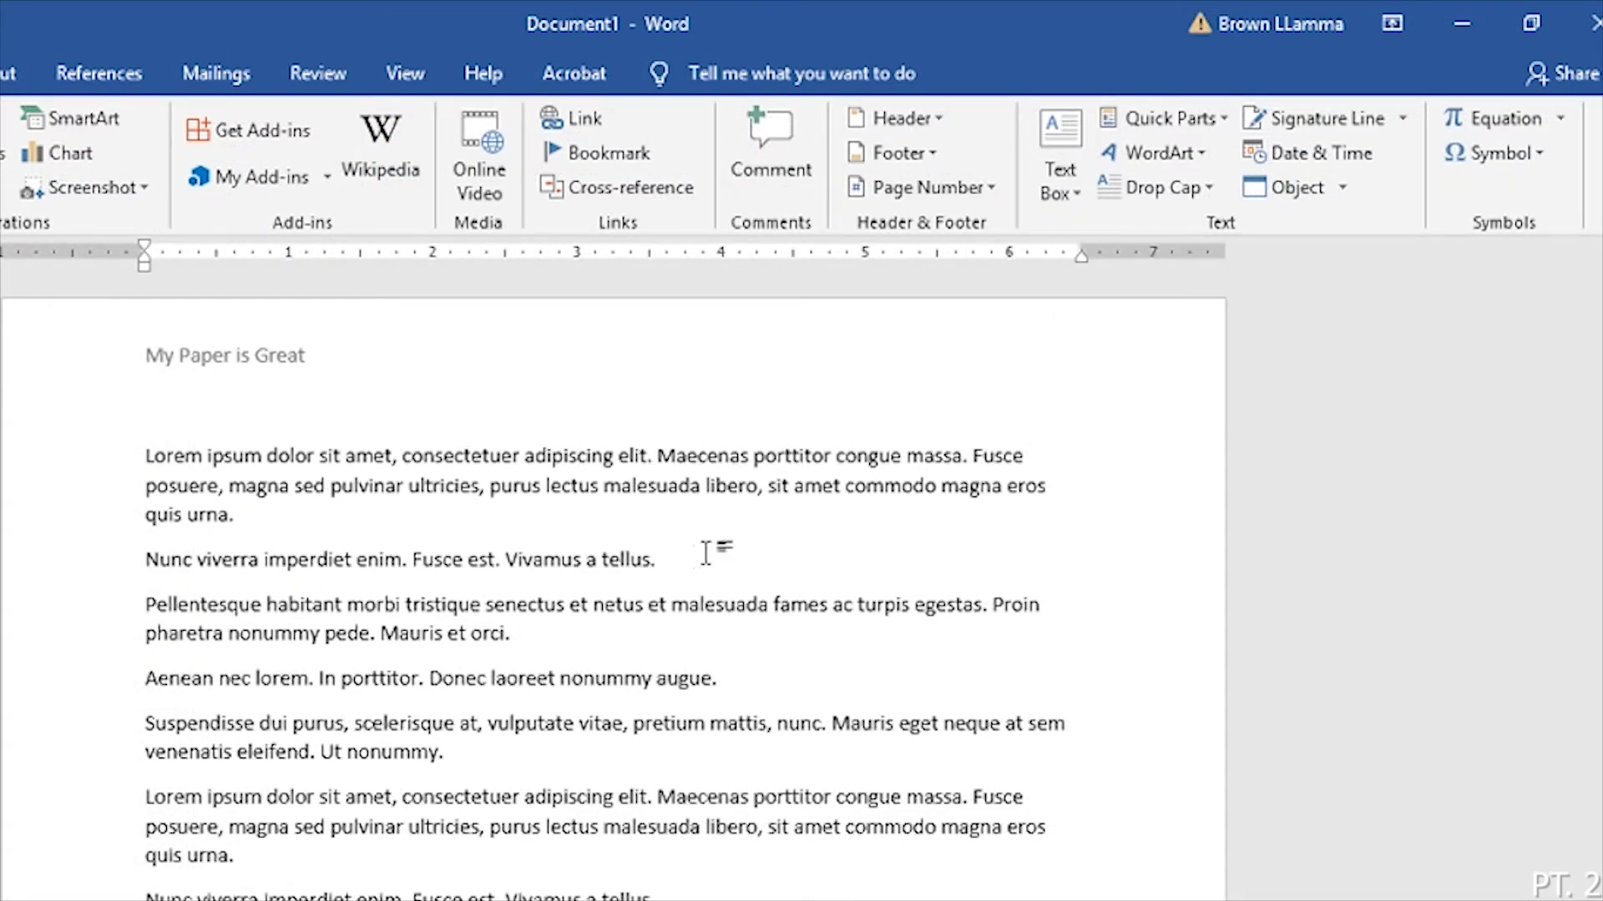
key(ctrl+a)
key(Delete)
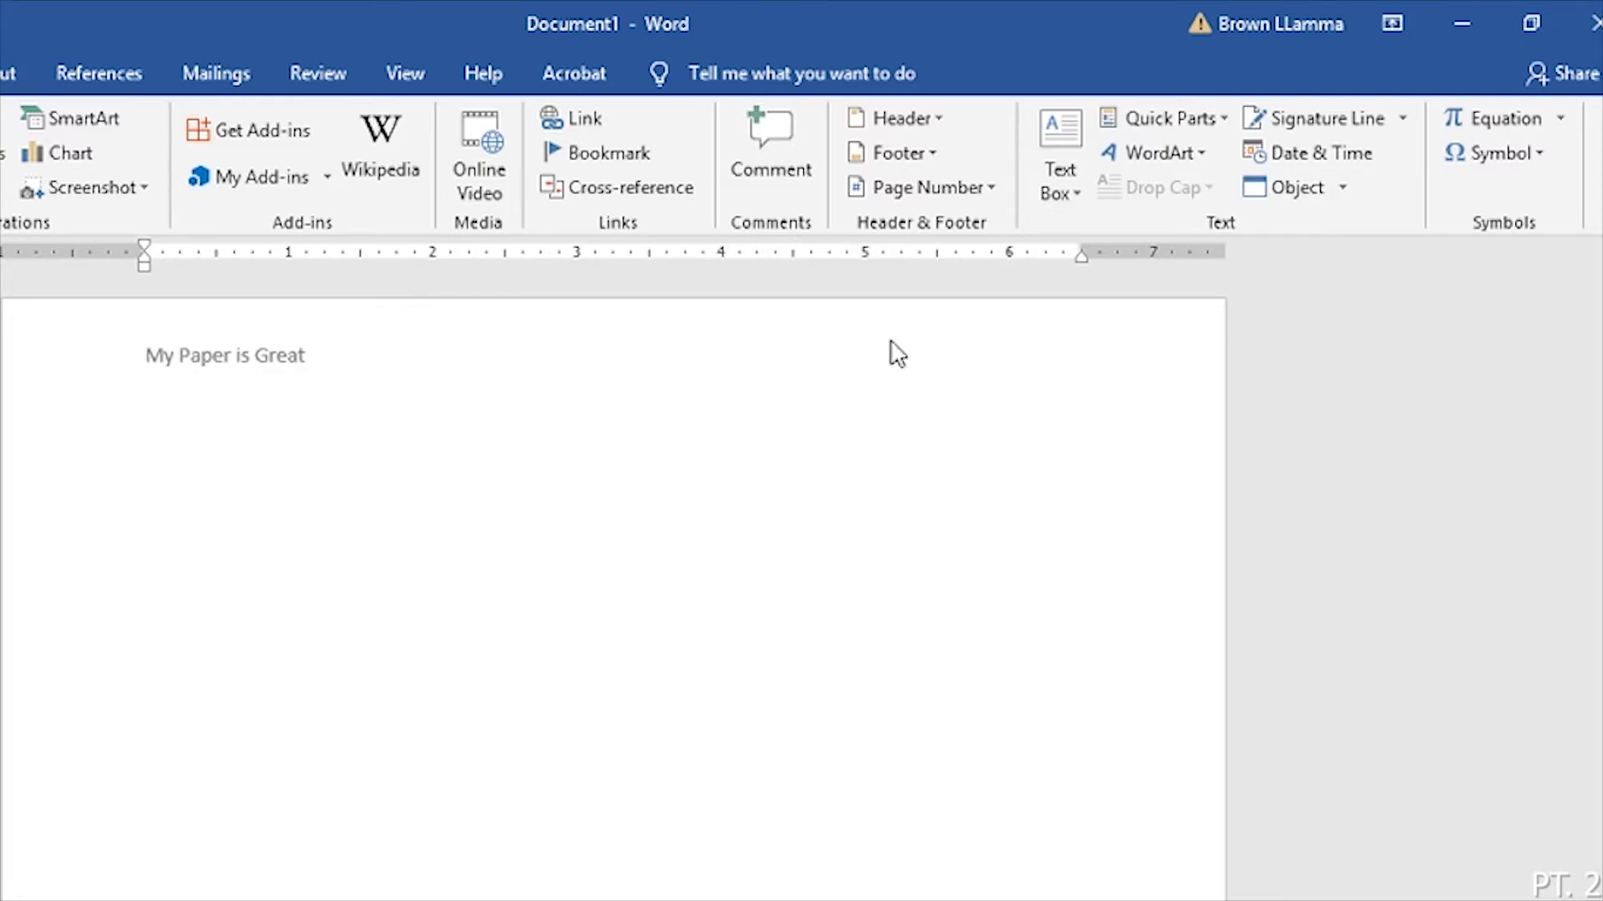
Step: Insert the built-in Banded Quote text box on the empty page
click(1065, 143)
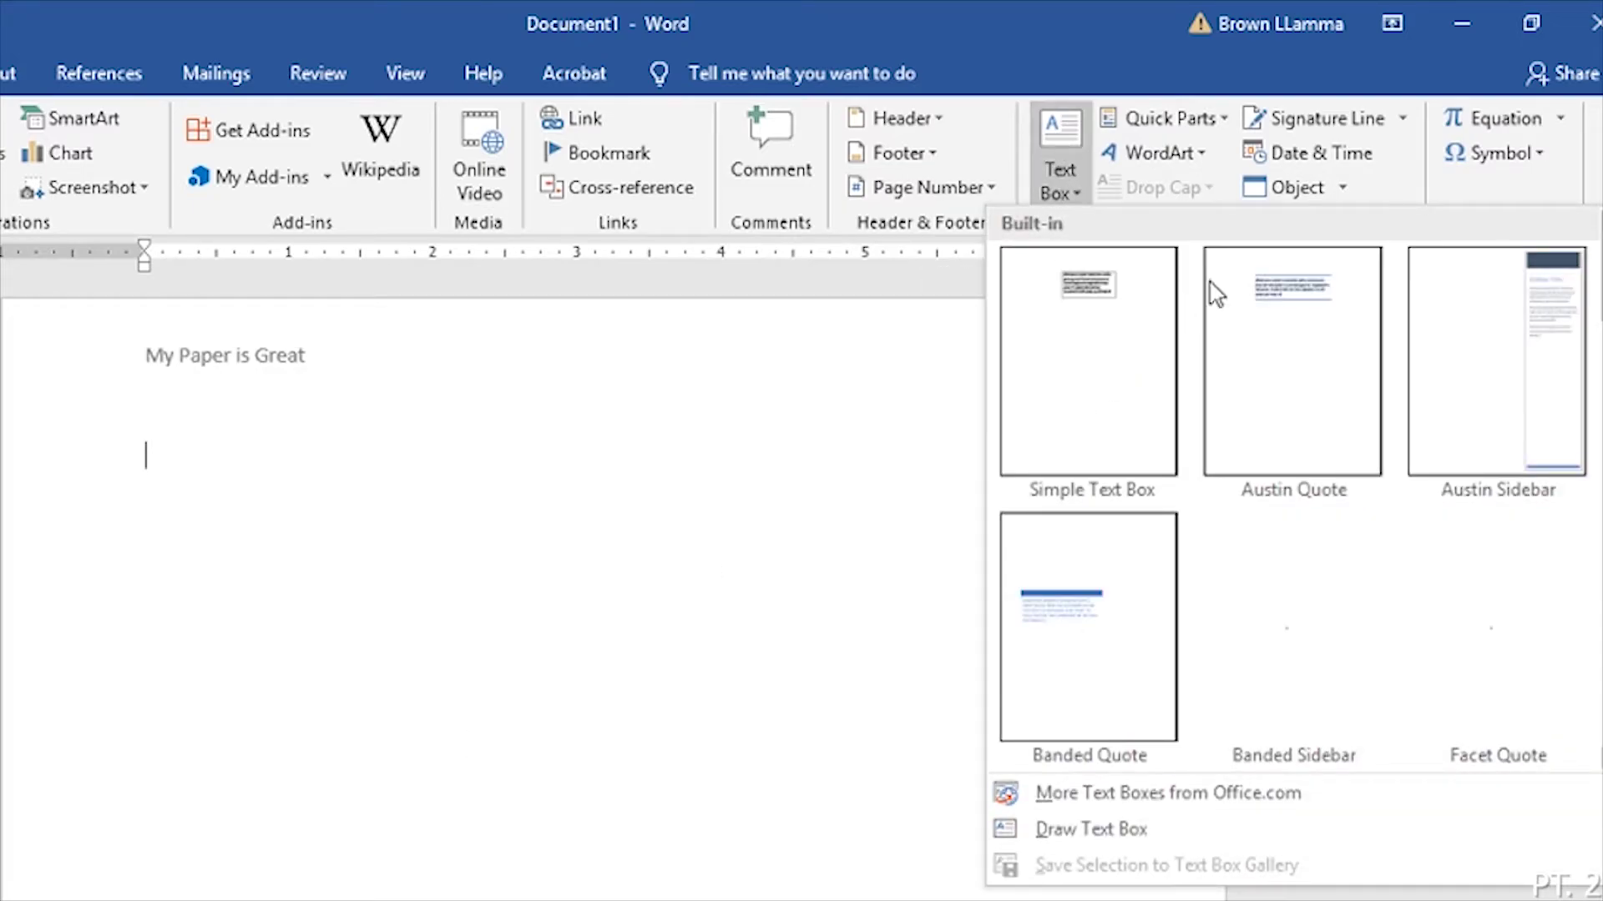
click(1110, 645)
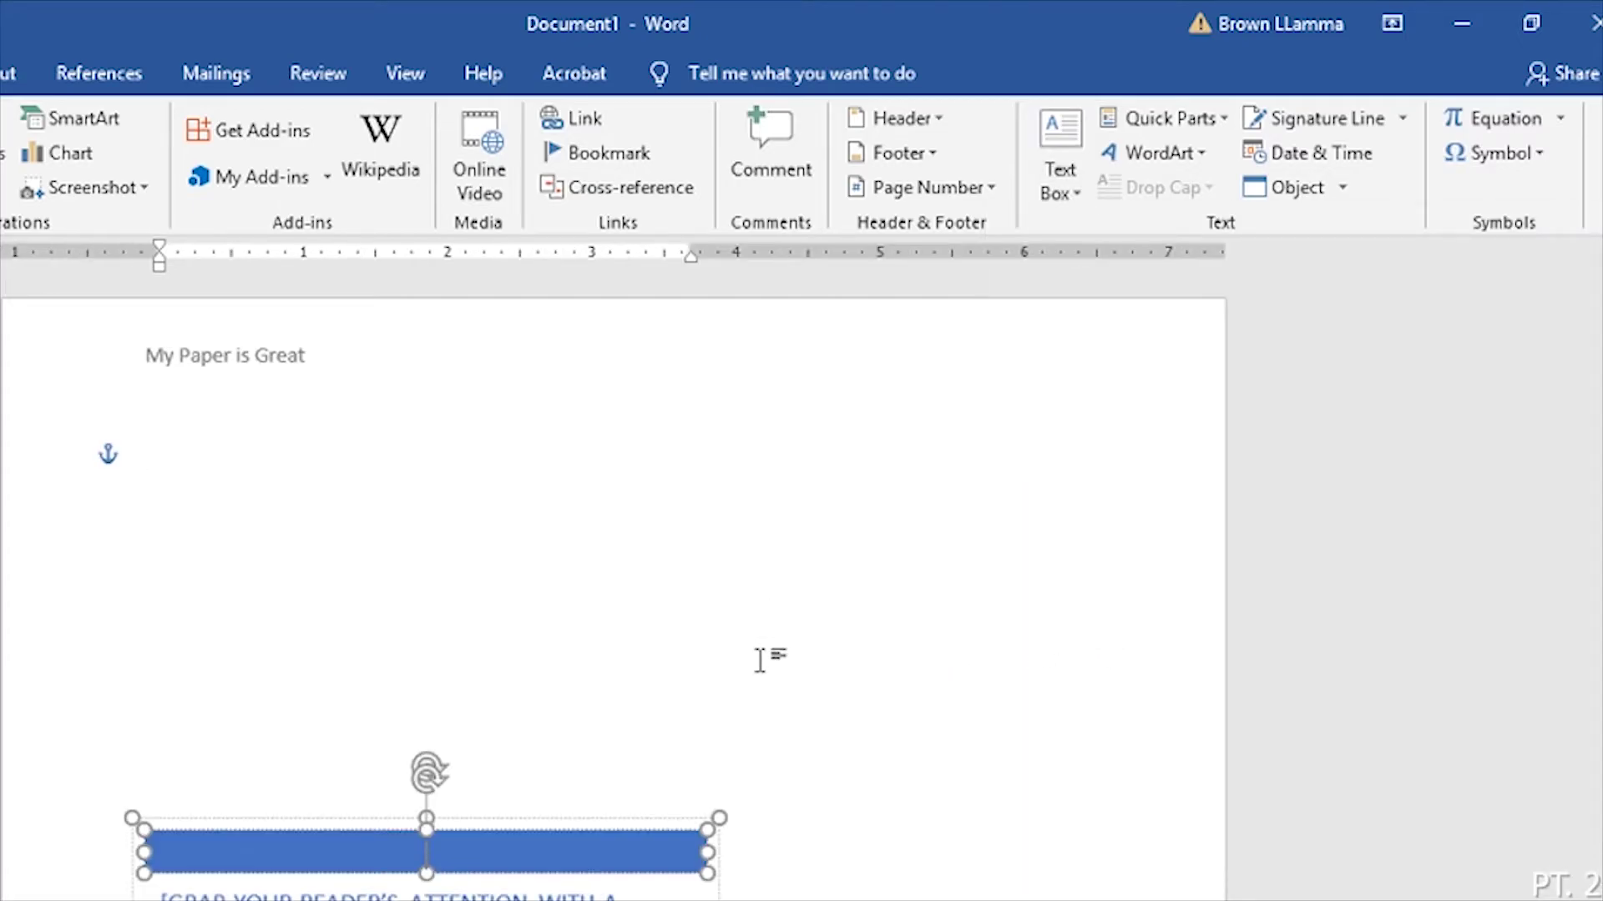
scroll(434, 783, down, 2)
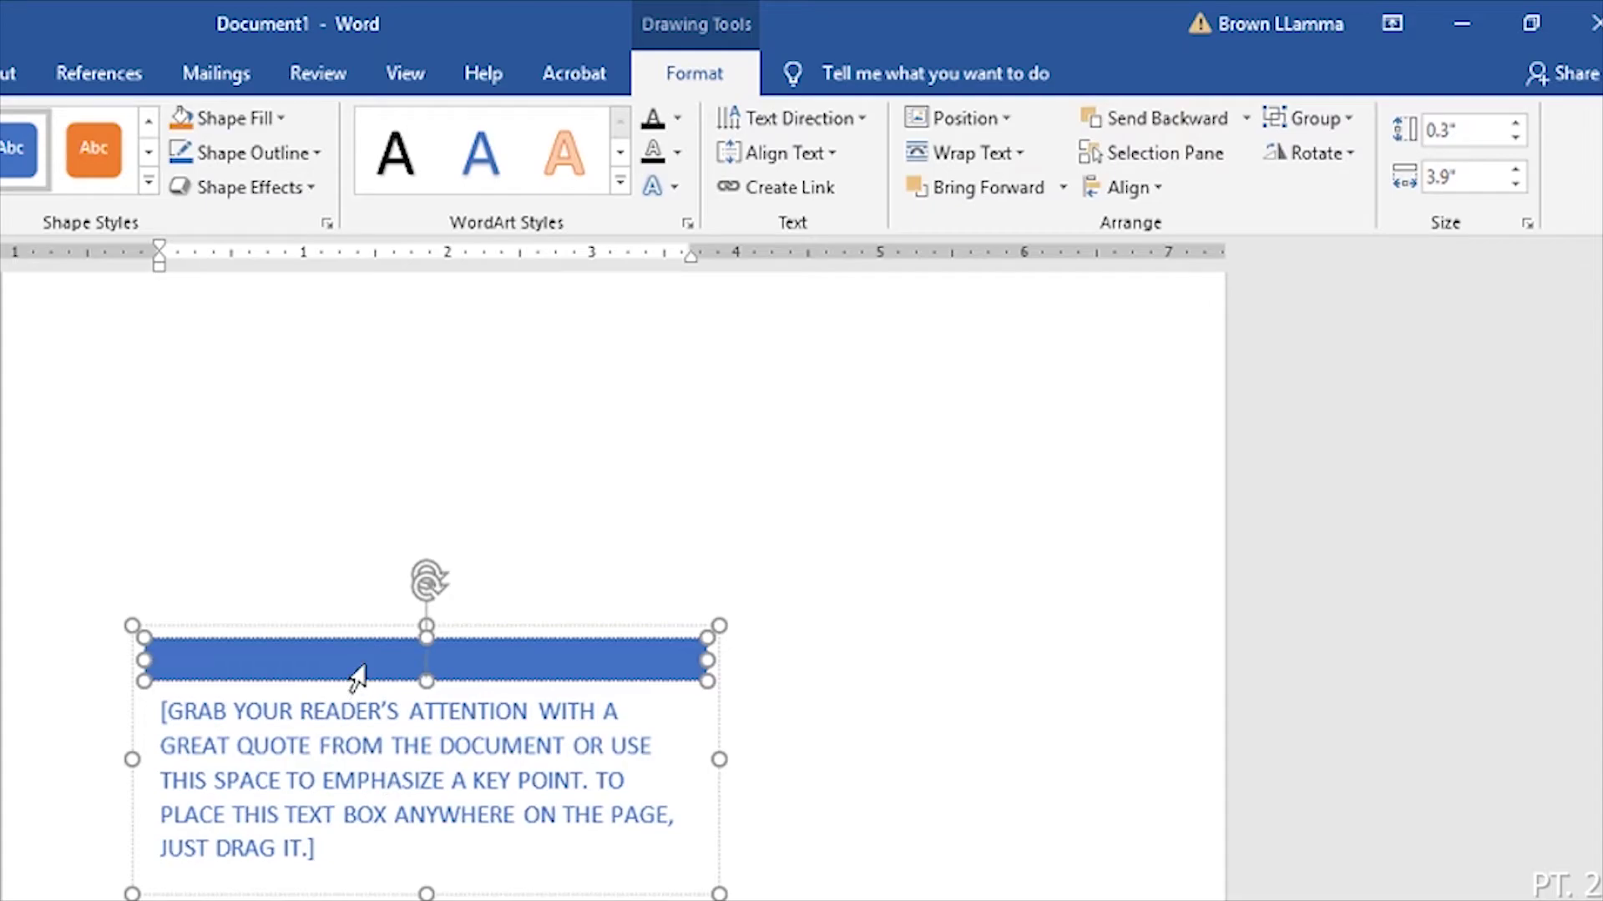
Step: Try moving the blue band separately from the quote, and move the whole Banded Quote text box to the page's upper middle
drag(336, 644, 633, 379)
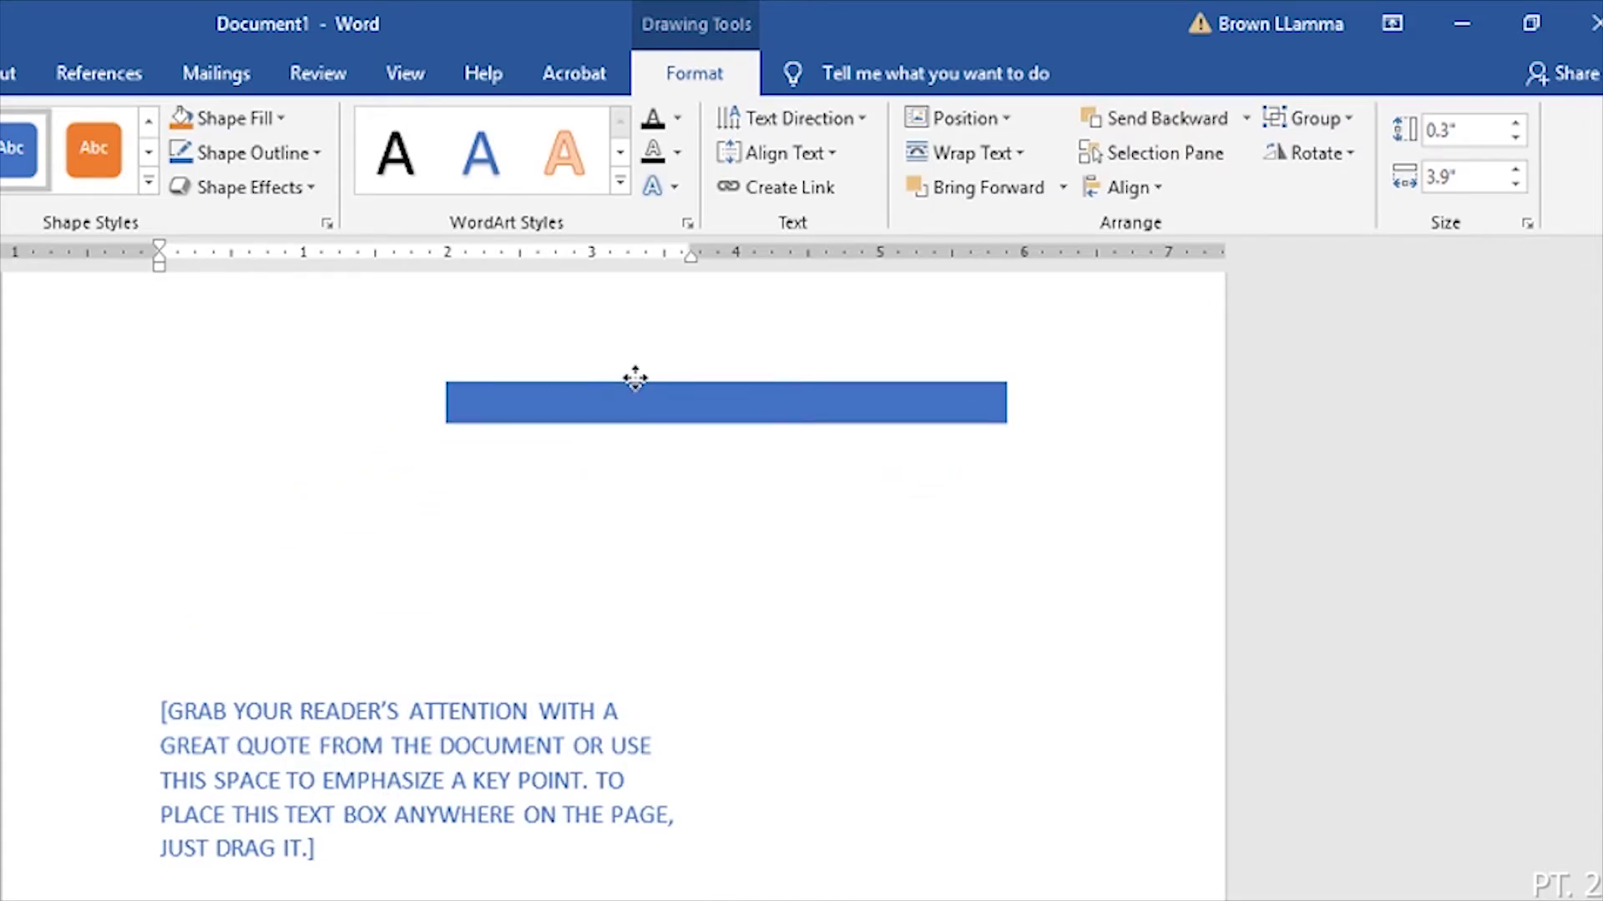
click(254, 760)
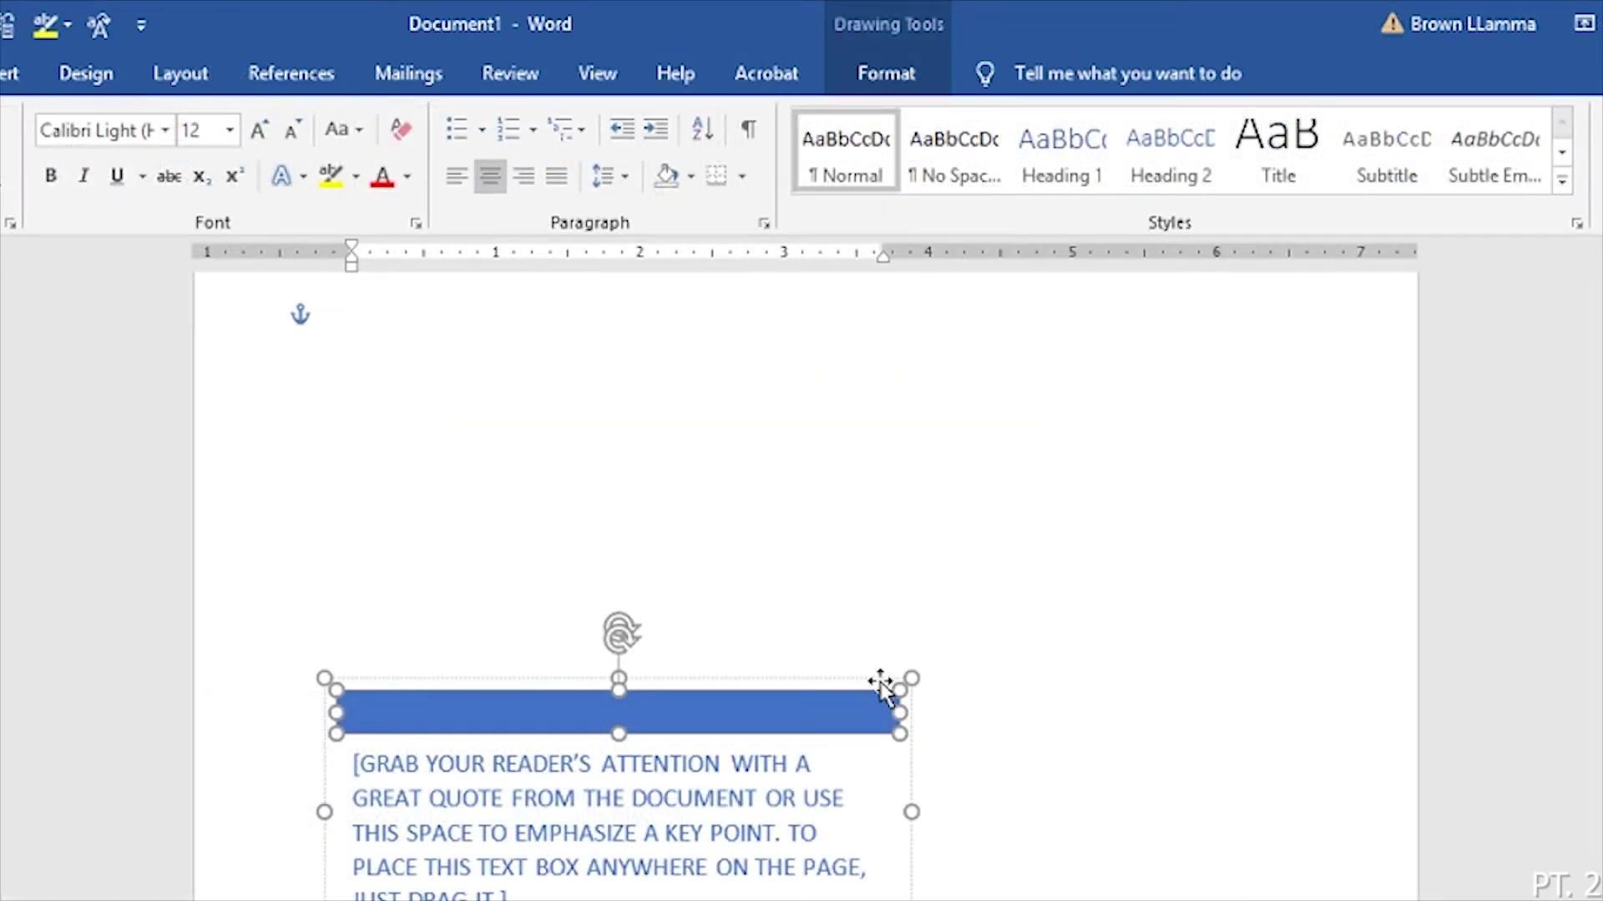
drag(880, 682, 1063, 428)
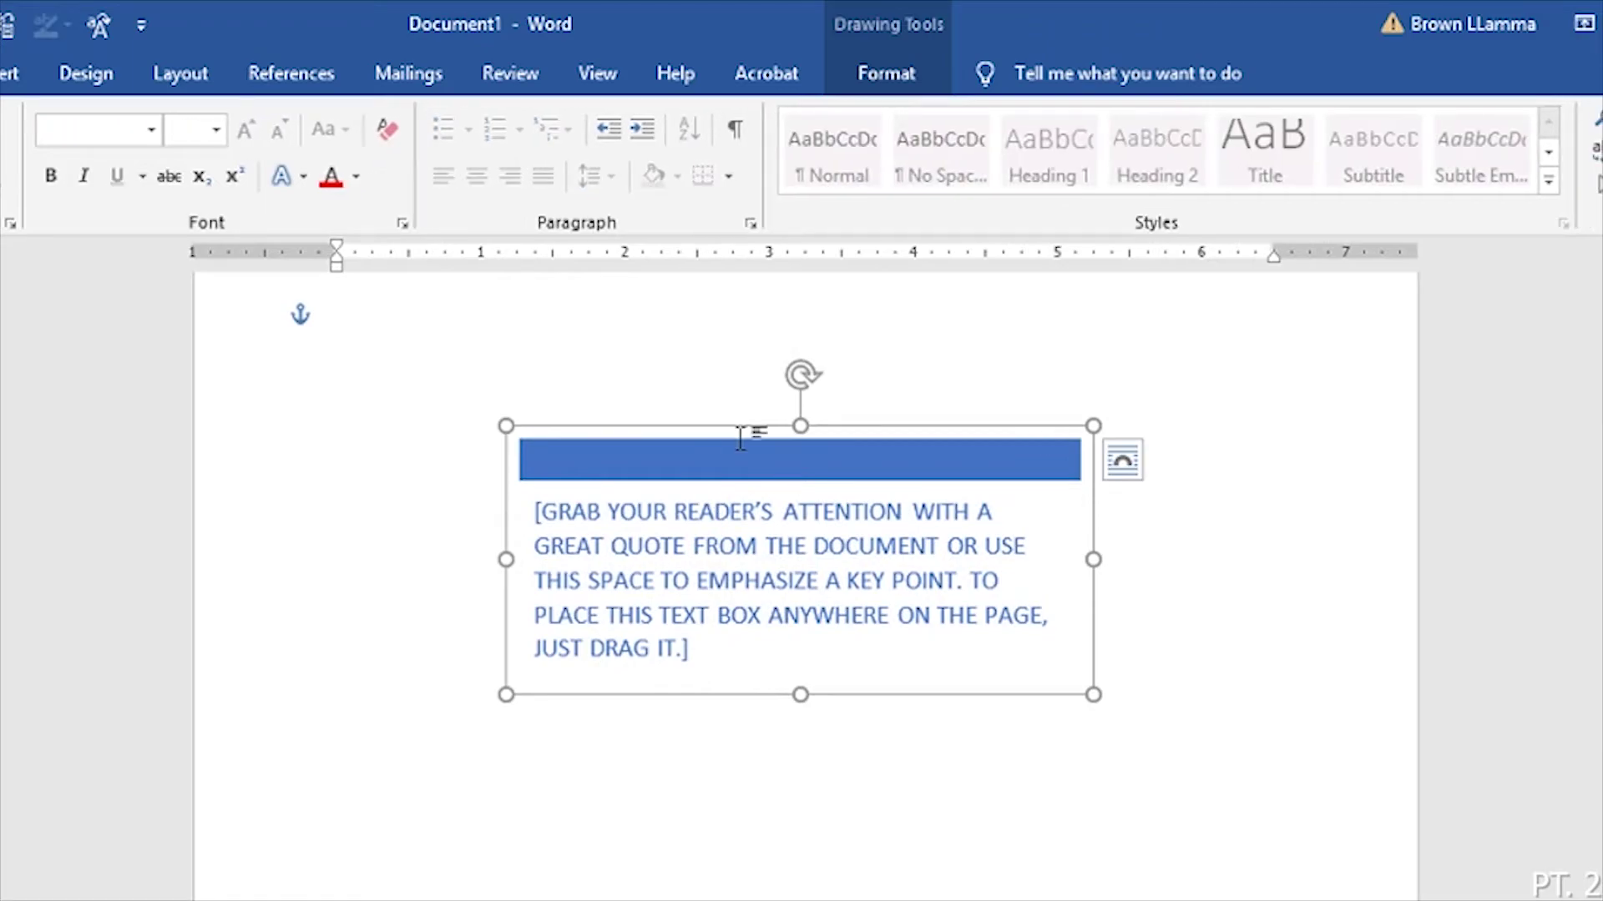
Step: Shrink the quote's text frame from its upper-left corner, and make the blue band narrower and taller
triple_click(719, 591)
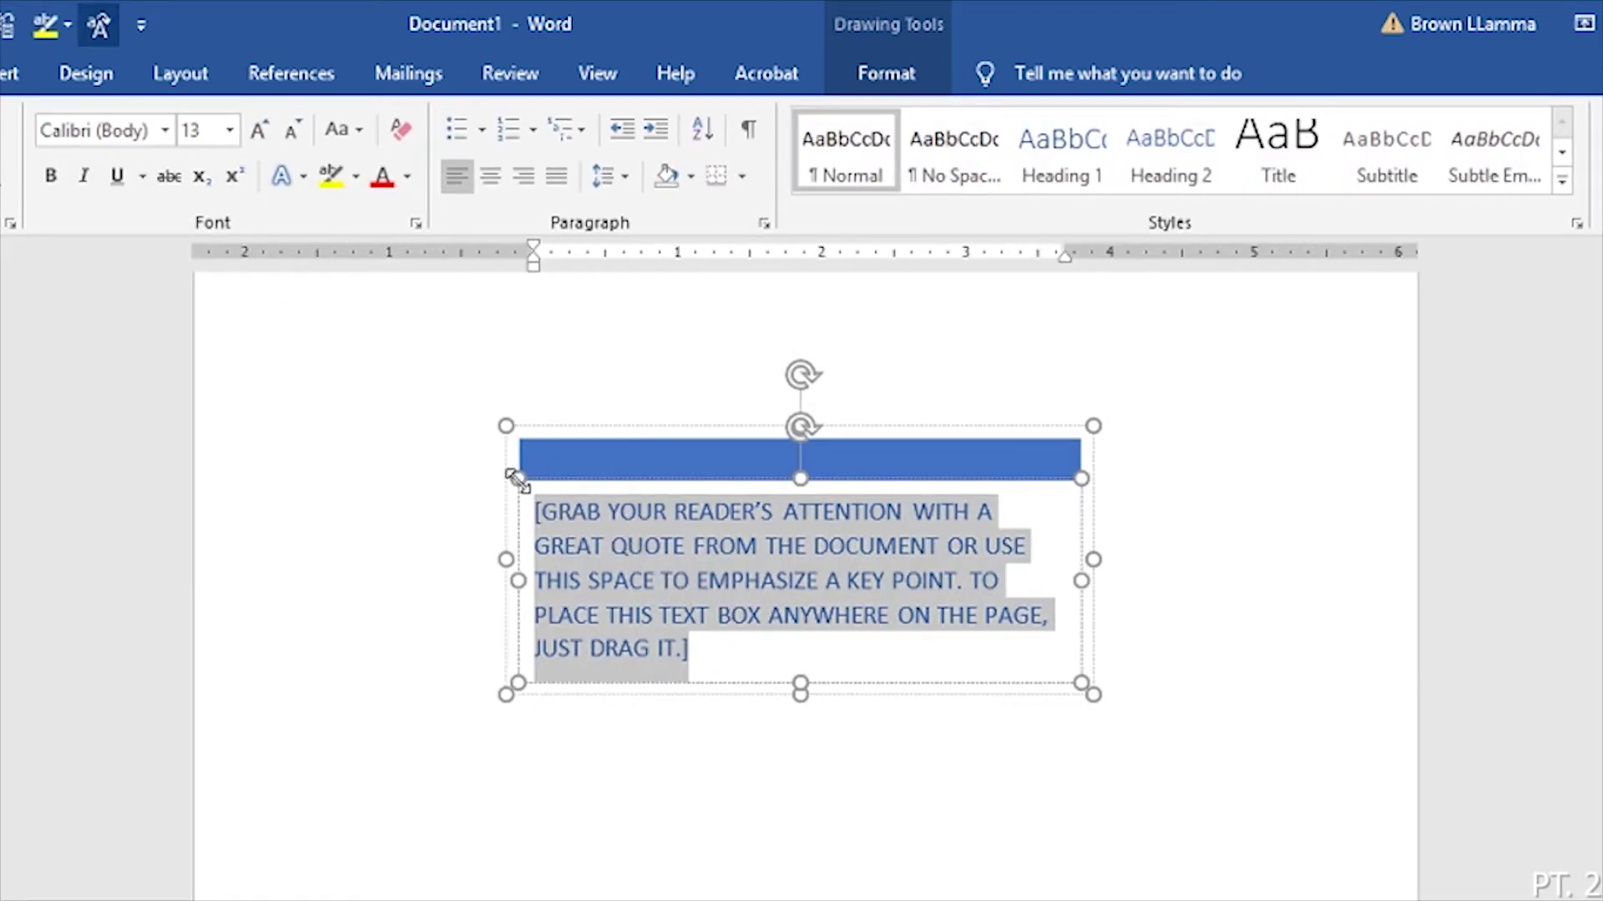
drag(516, 480, 676, 570)
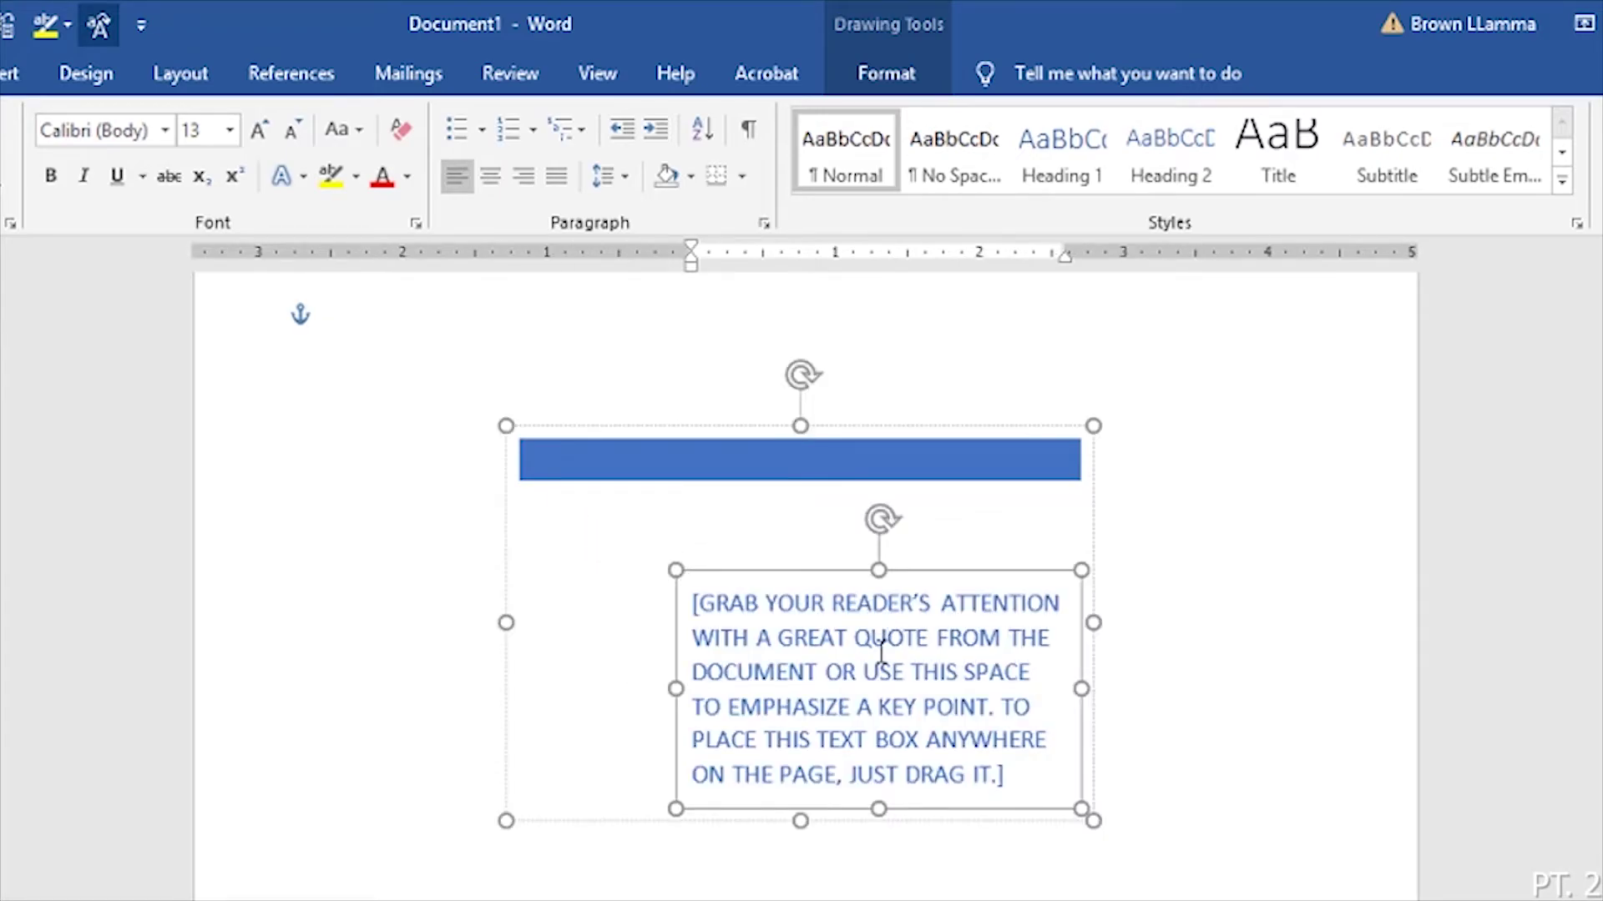
click(716, 479)
drag(519, 481, 852, 504)
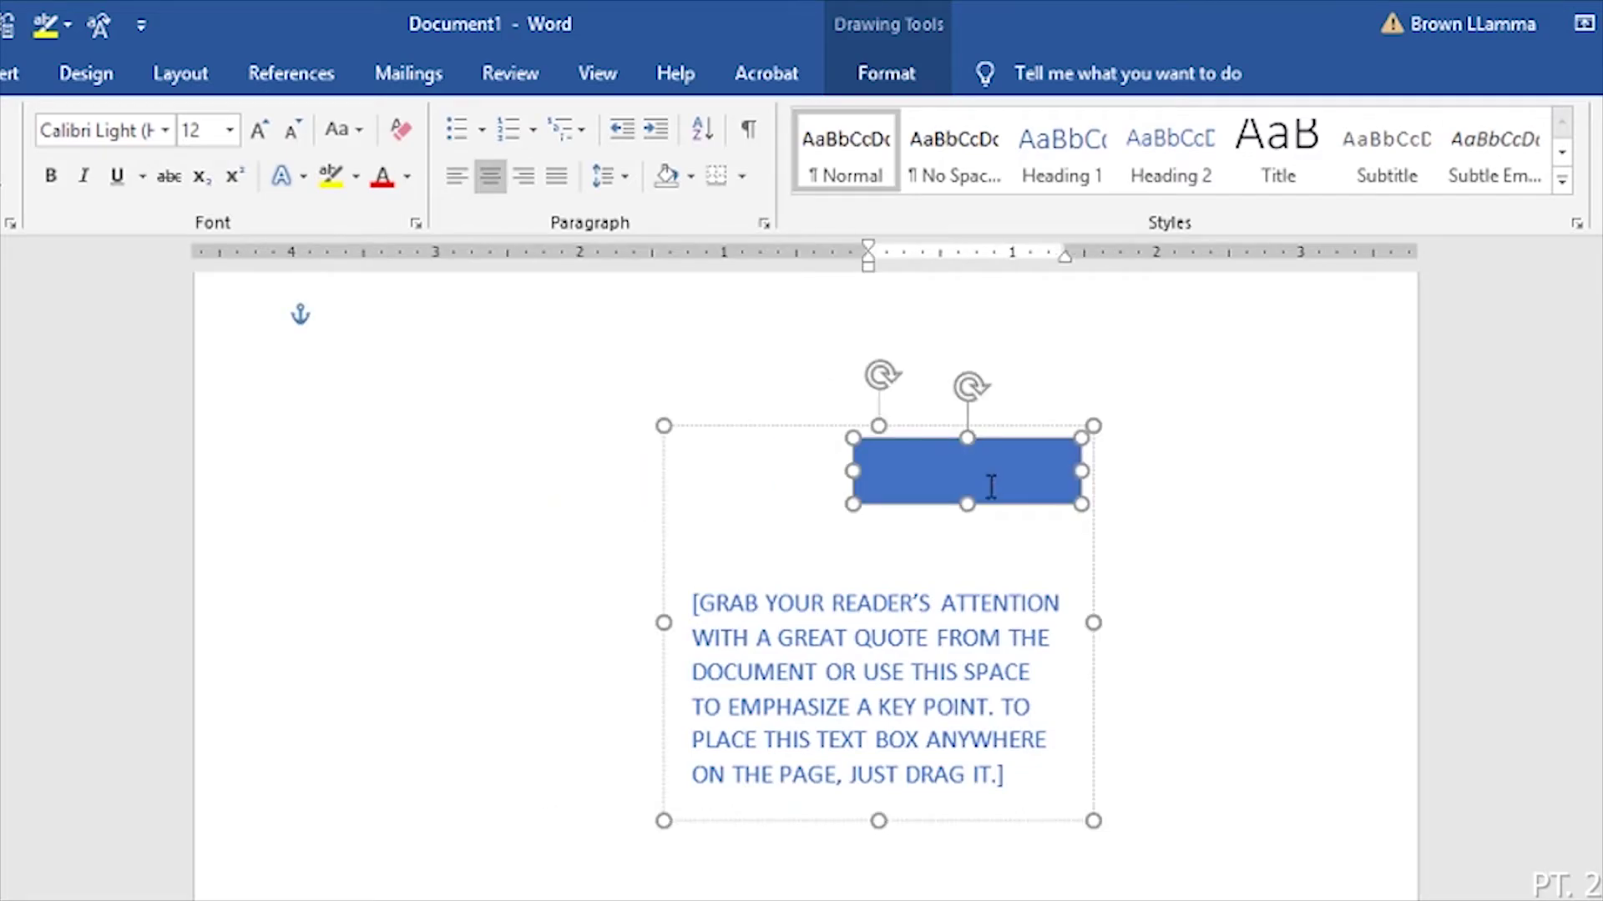
Step: Widen the blue band leftward to match the width of the quote text, and deselect the text box
right_click(923, 501)
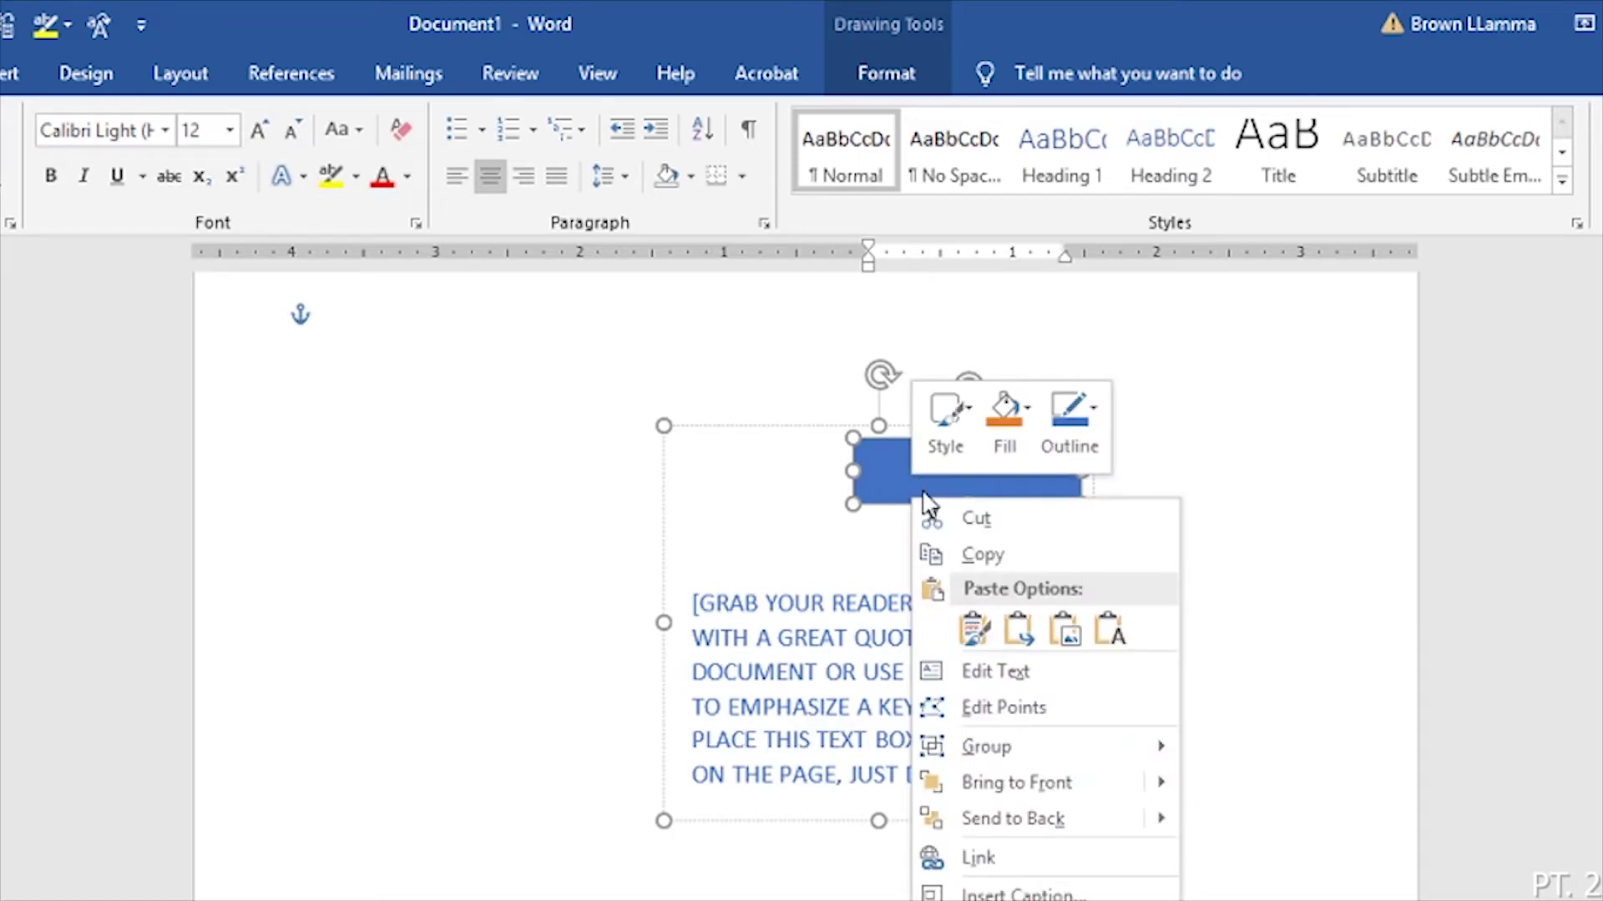
click(870, 494)
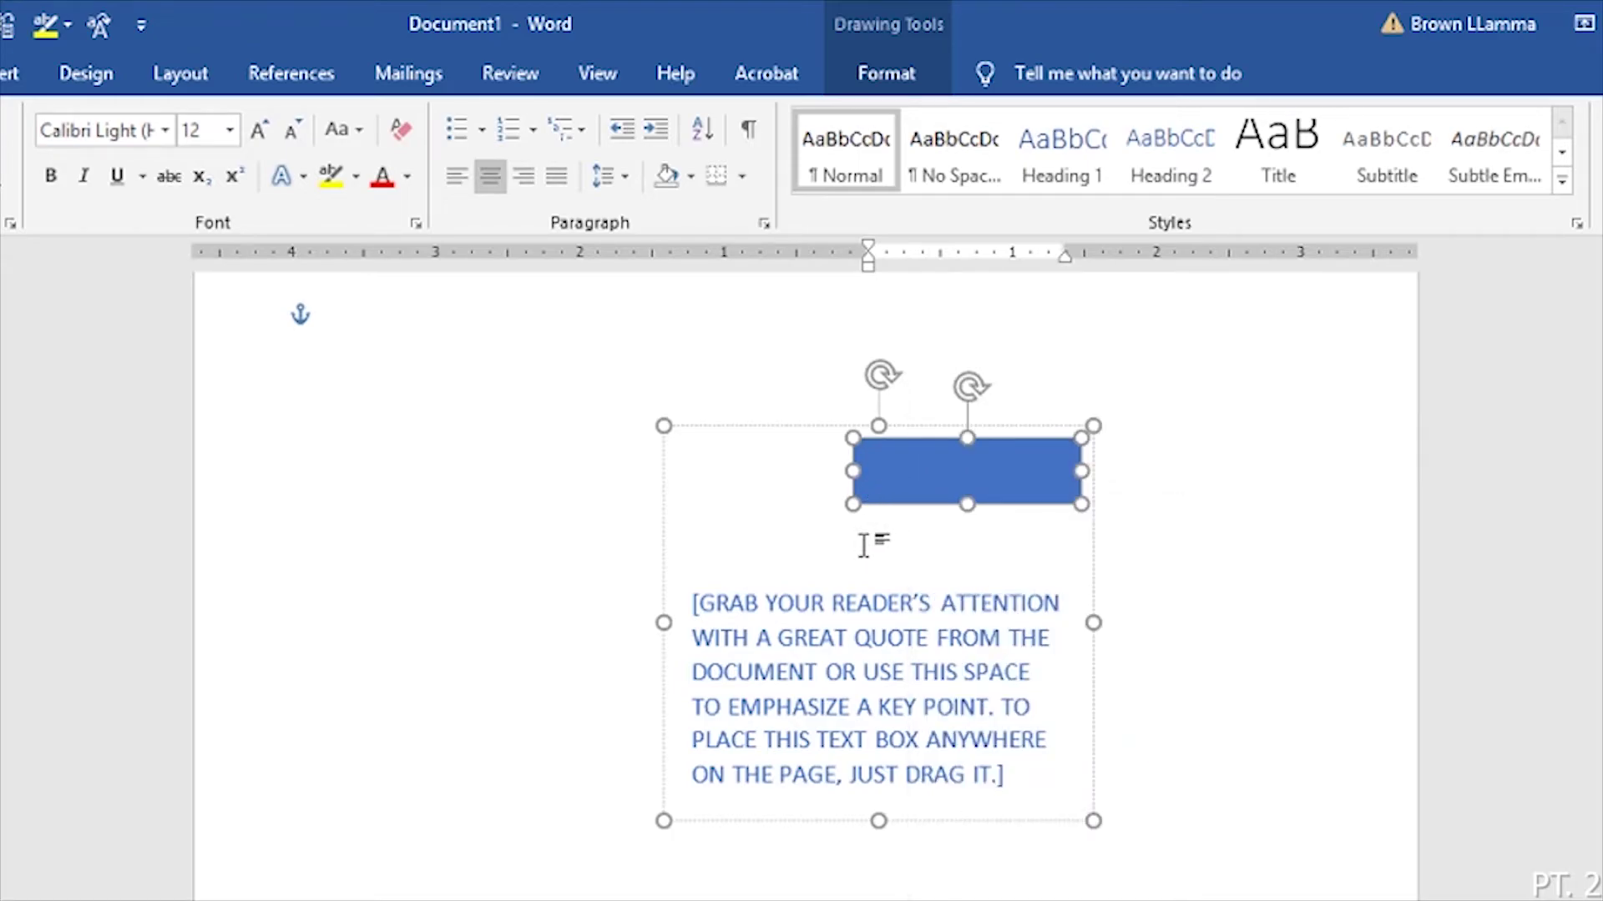
drag(853, 472, 672, 472)
click(776, 541)
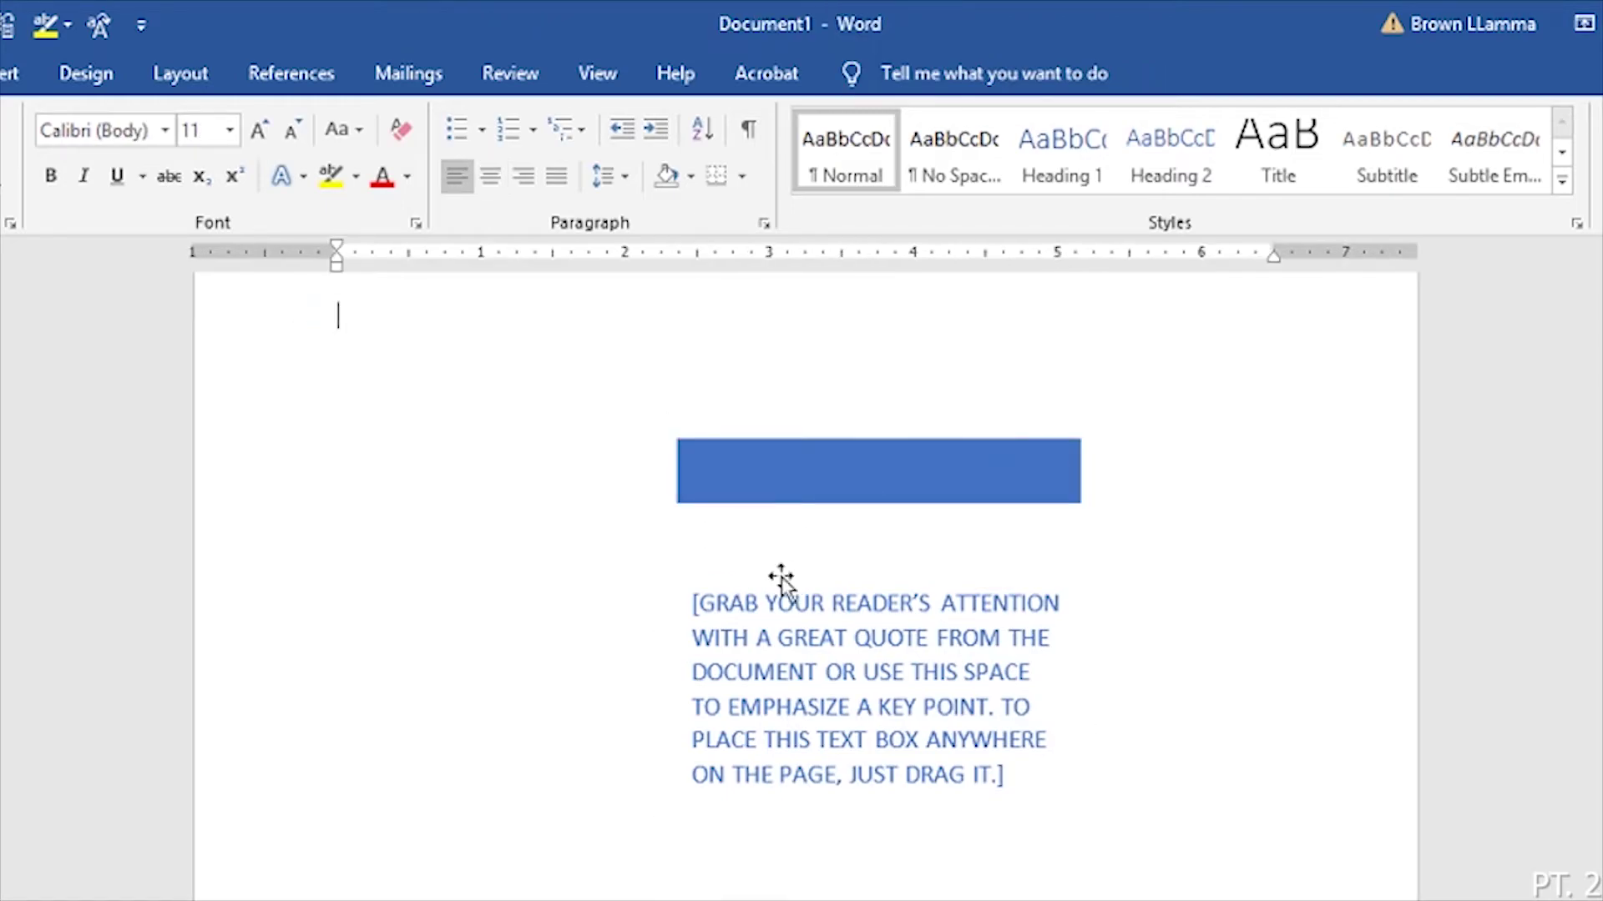
Step: Move the whole text box up and left on the page, and lower the blue band to sit directly above the quote
mouse_move(801, 565)
mouse_down()
mouse_move(752, 518)
mouse_move(739, 574)
mouse_move(612, 601)
mouse_move(805, 526)
mouse_move(648, 562)
mouse_move(771, 785)
mouse_move(735, 438)
mouse_up()
click(851, 465)
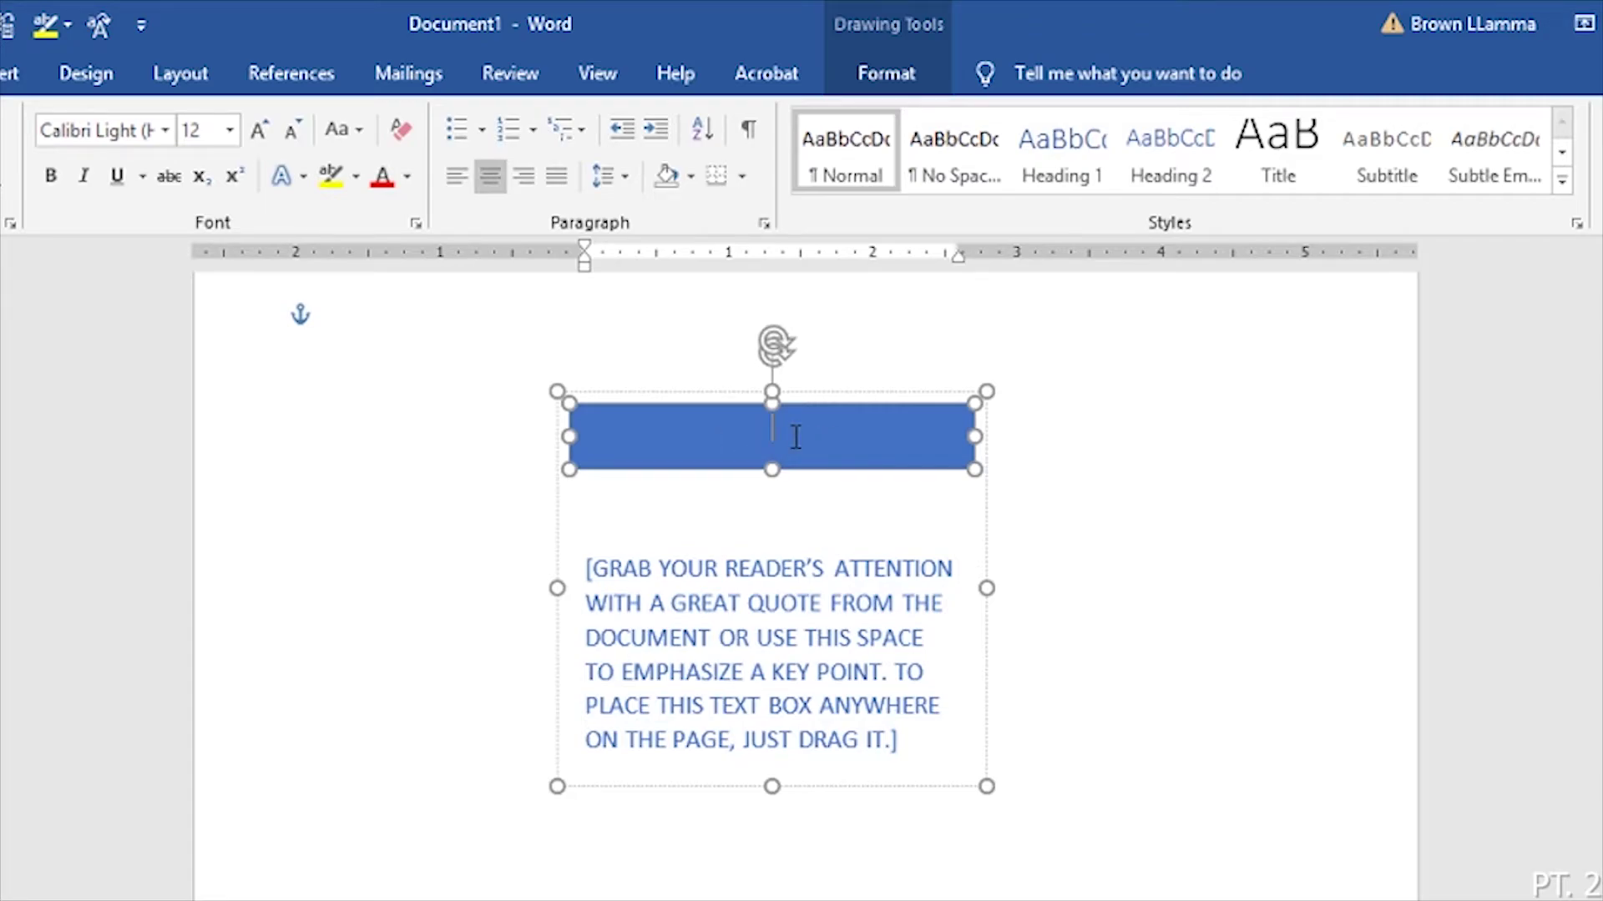
click(804, 486)
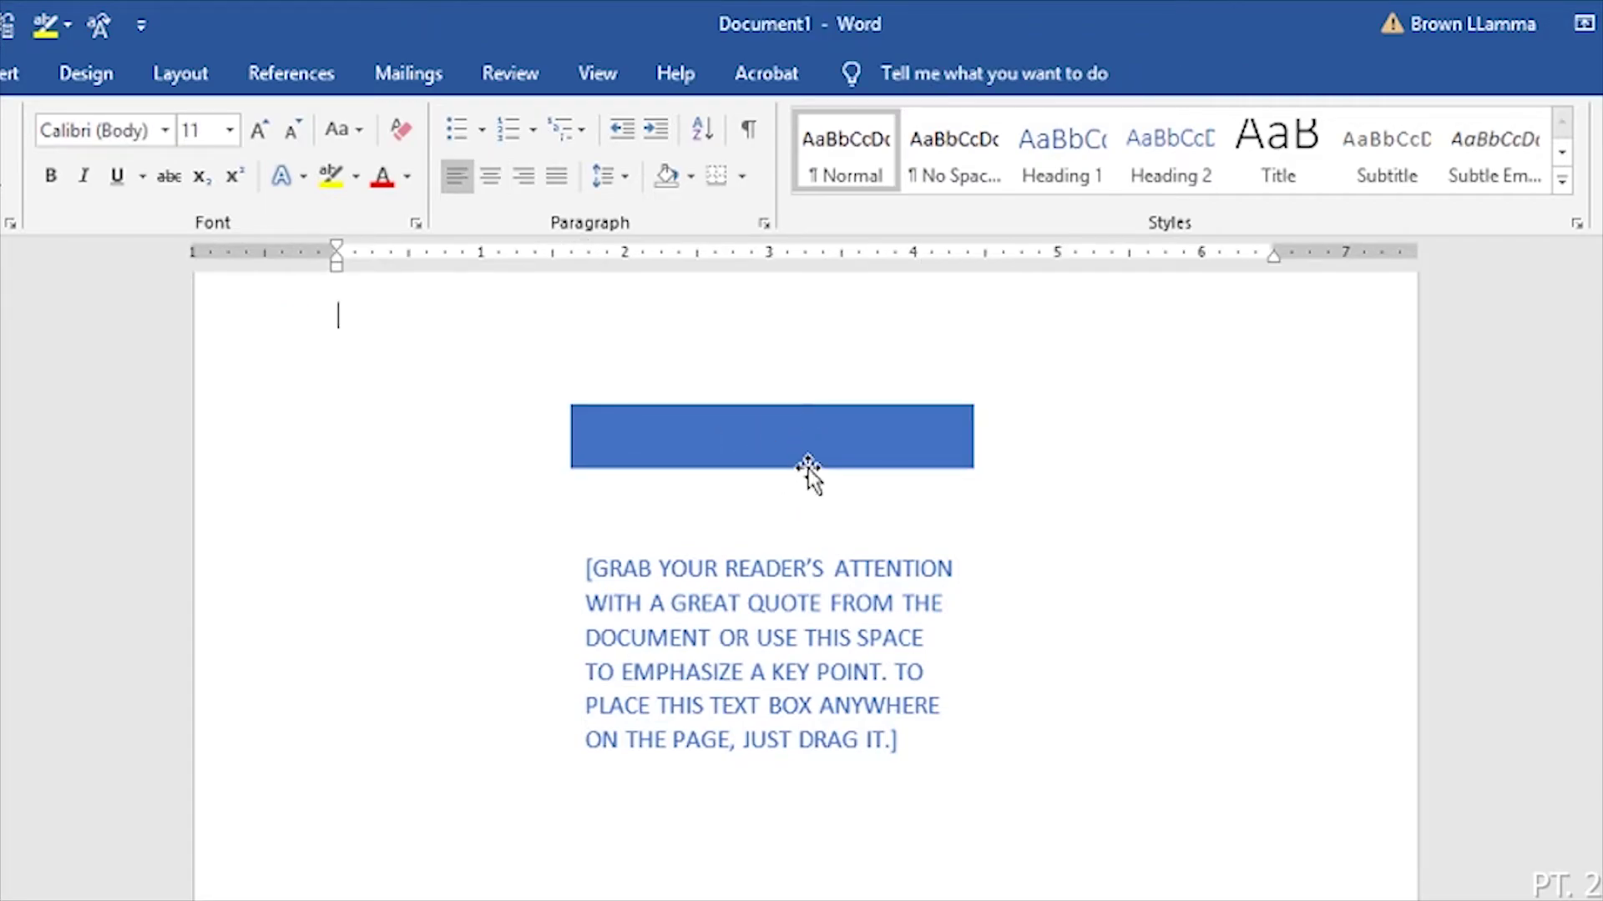
click(812, 453)
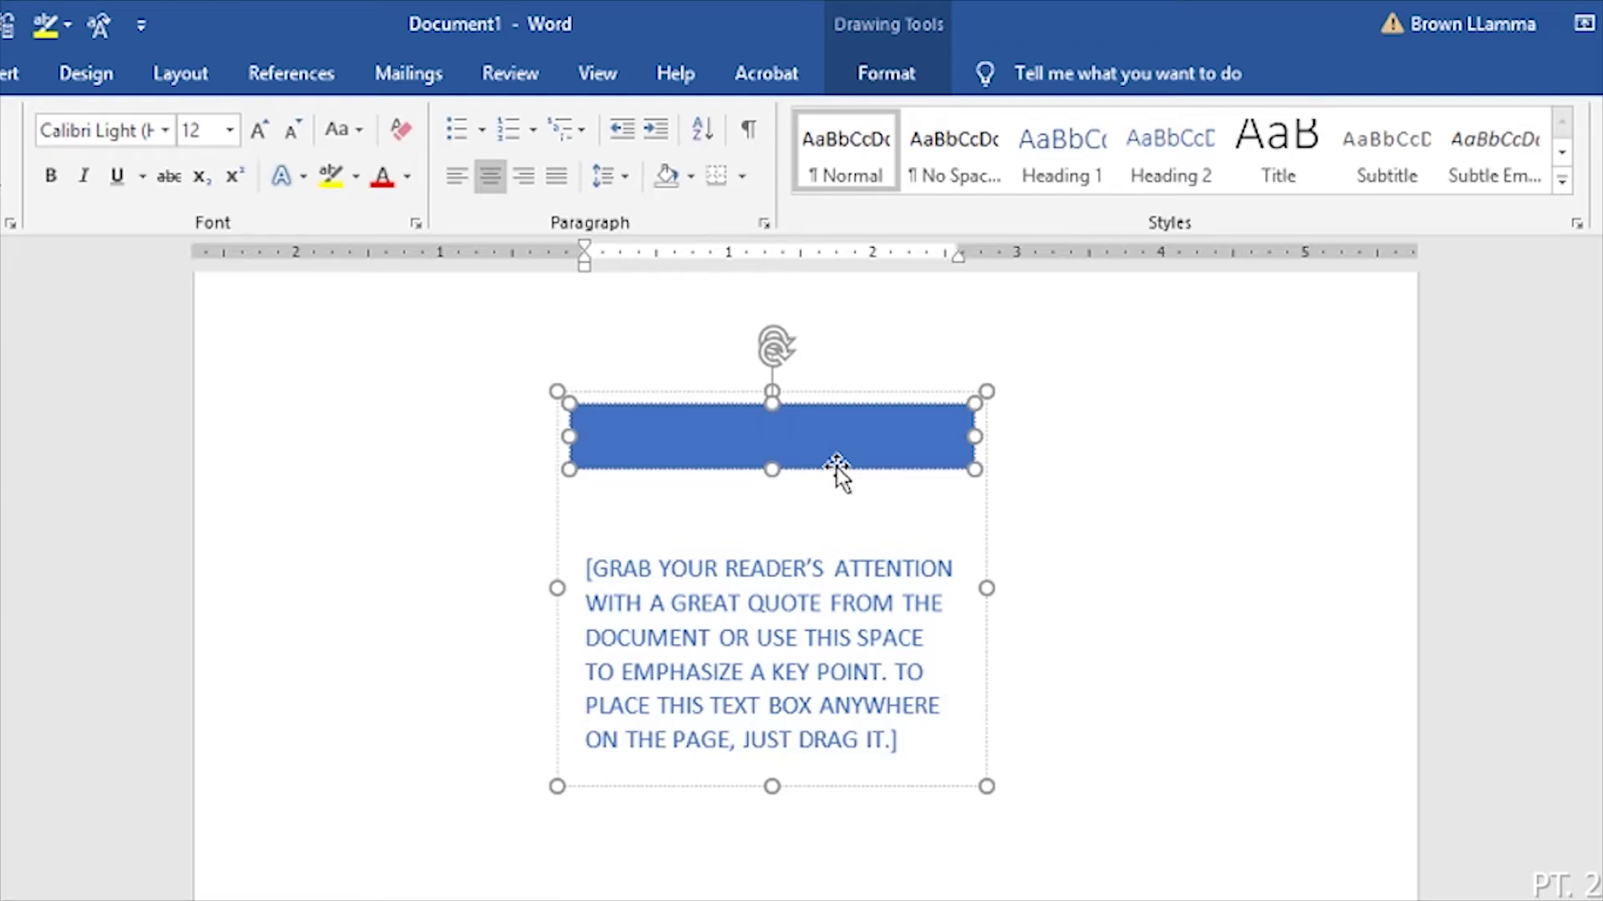
drag(836, 467, 839, 538)
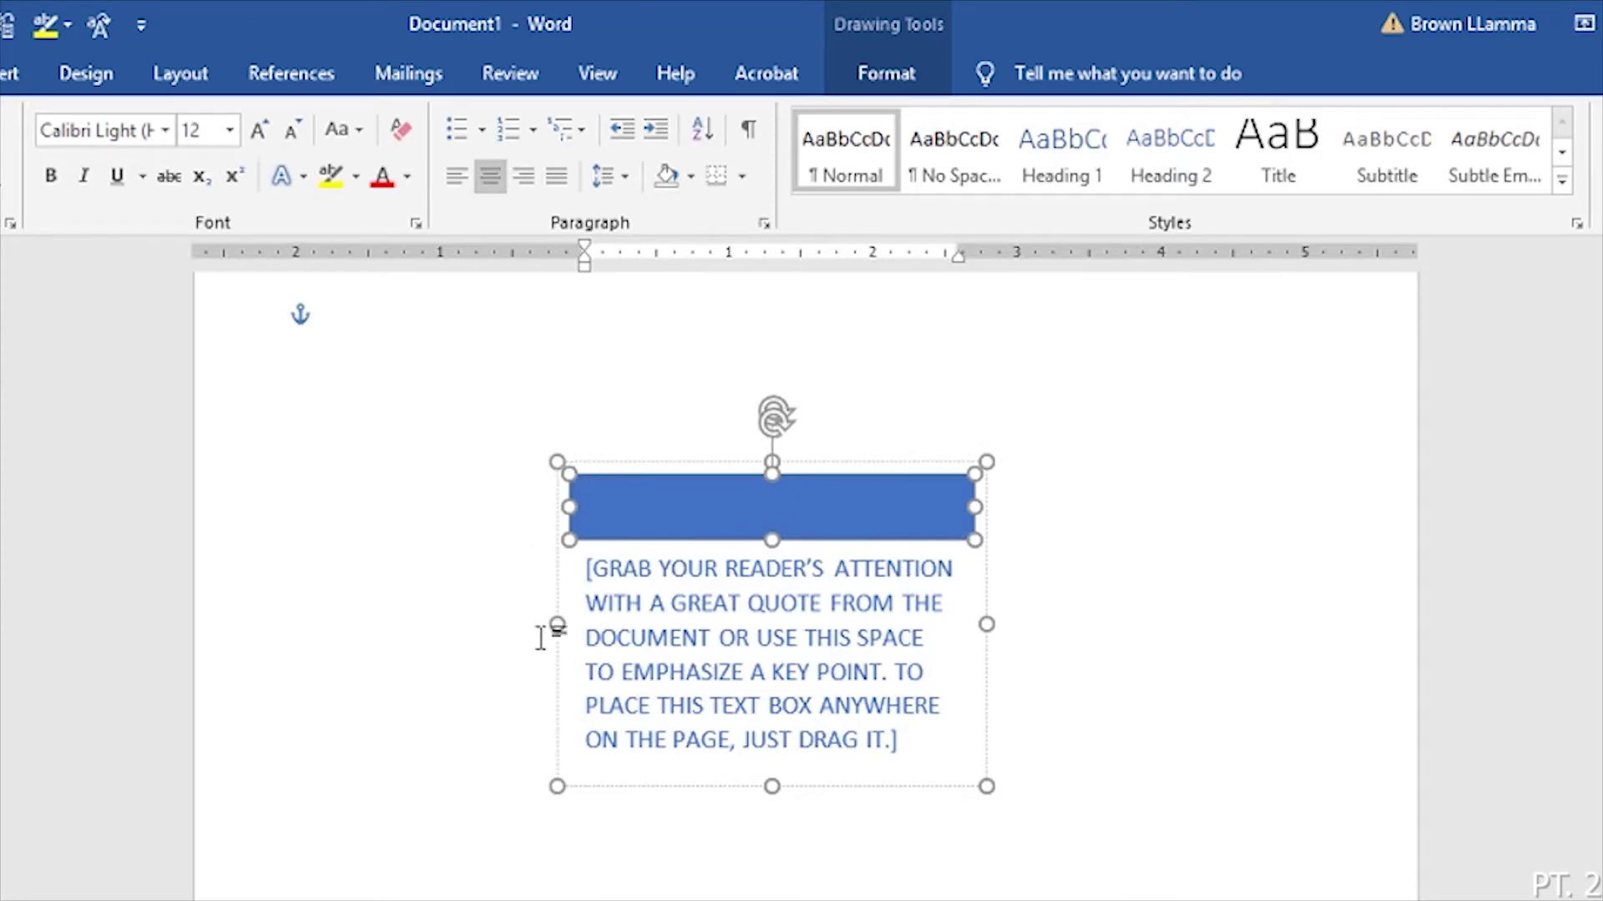
Step: Resize the whole text box from its lower-left corner and remove it from the page
drag(557, 785, 500, 841)
click(701, 666)
key(ctrl+a)
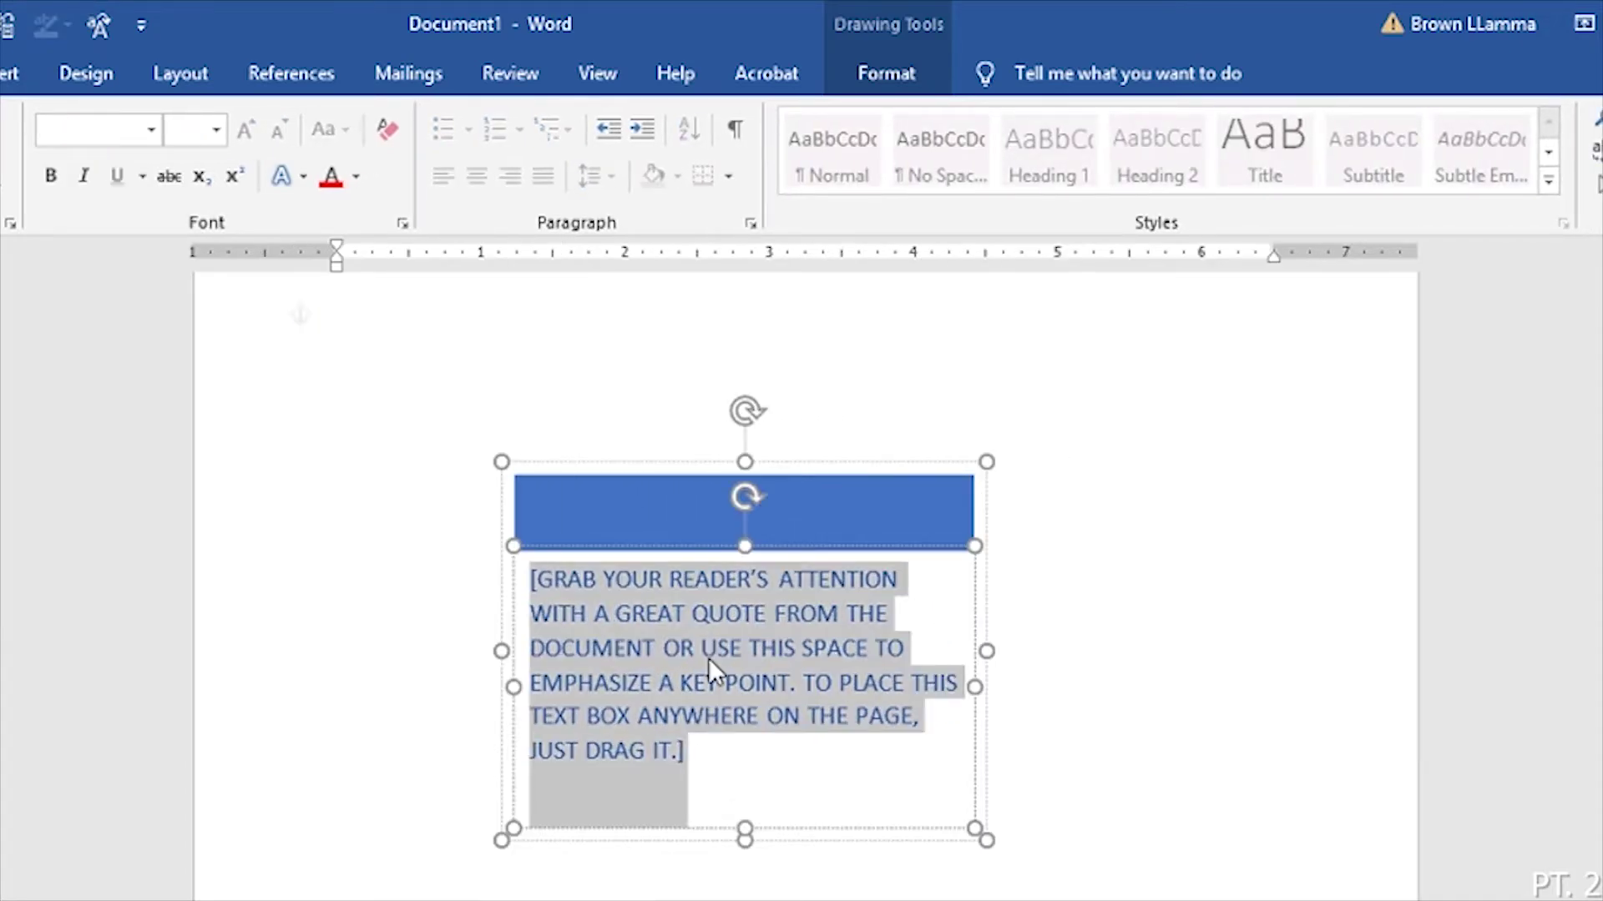
drag(501, 836, 666, 687)
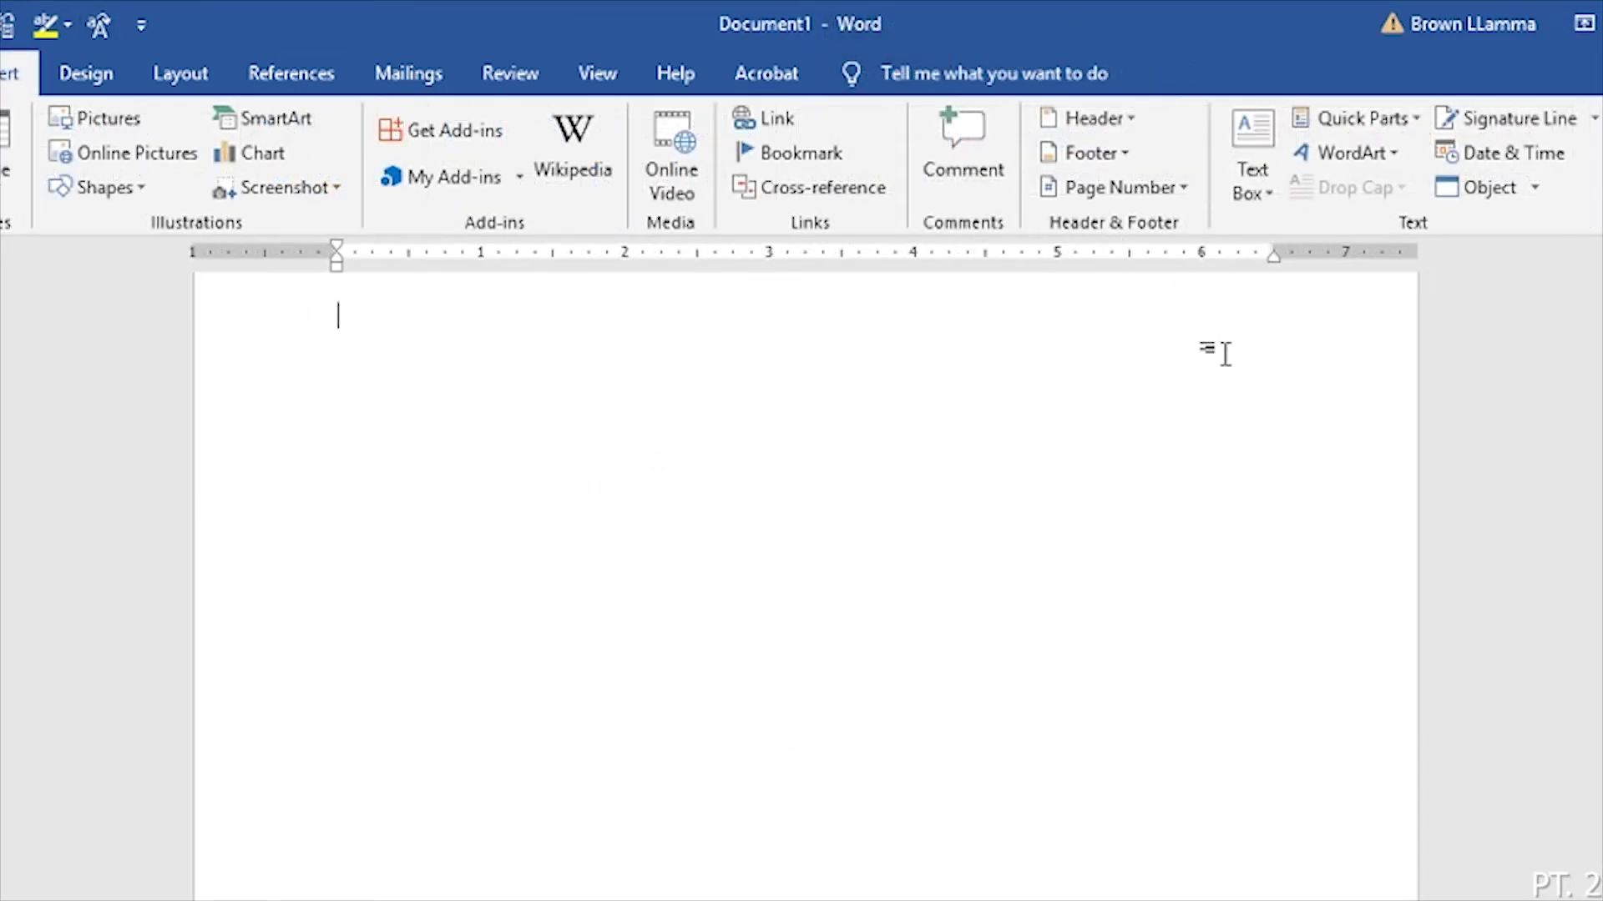
Step: Fill the page with the Lorem ipsum sample paragraphs and convert them to the blue reflected WordArt style
click(1395, 154)
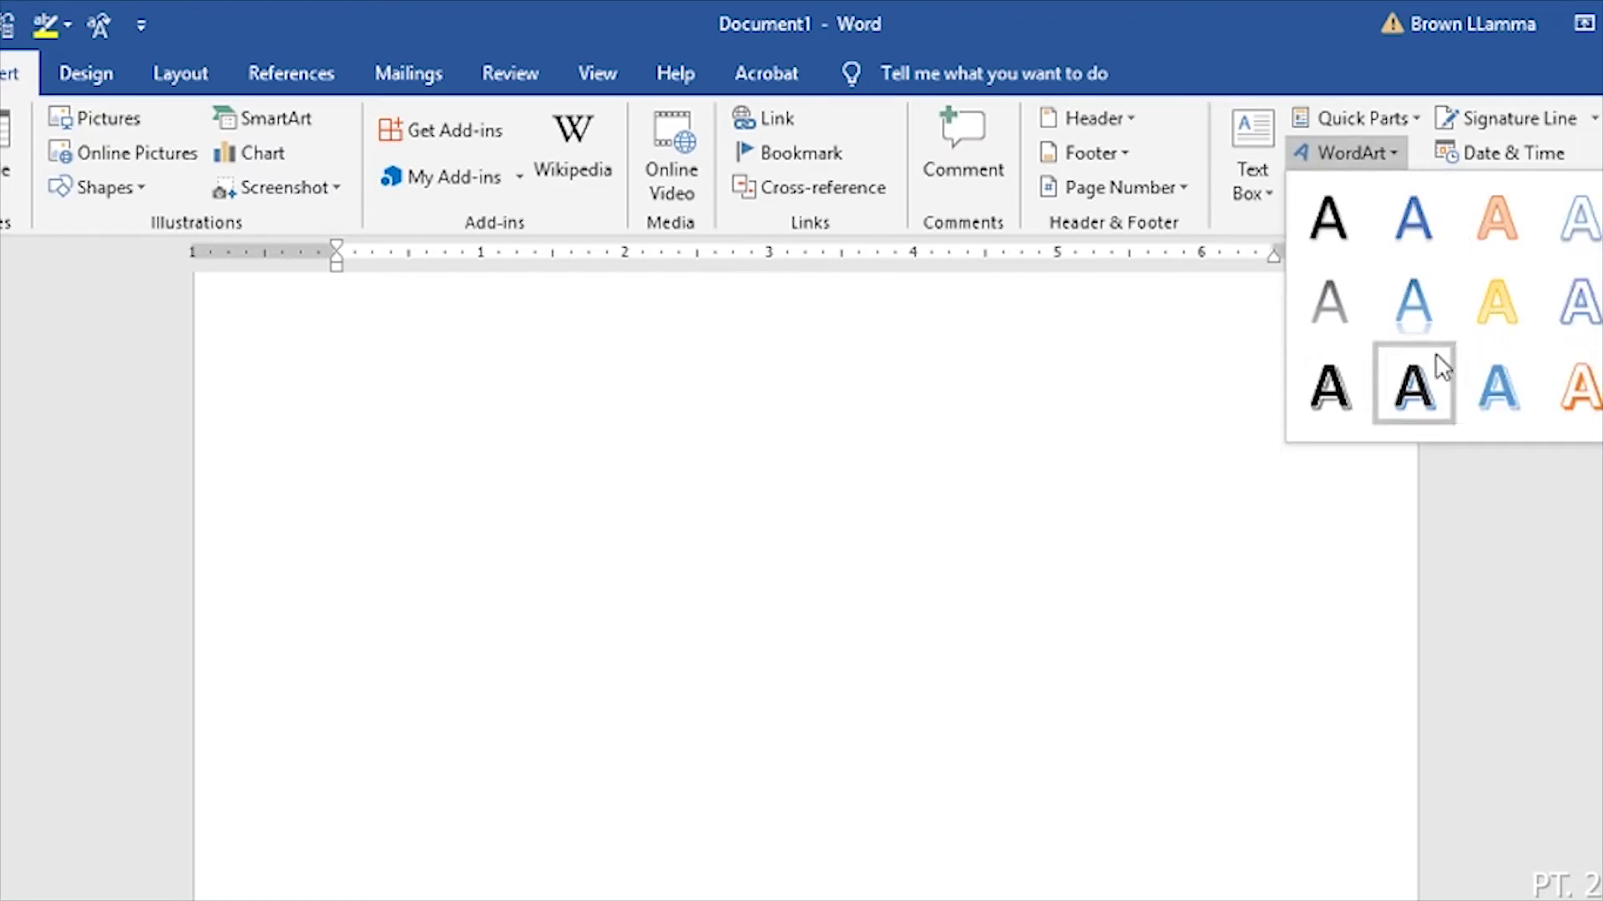
click(724, 508)
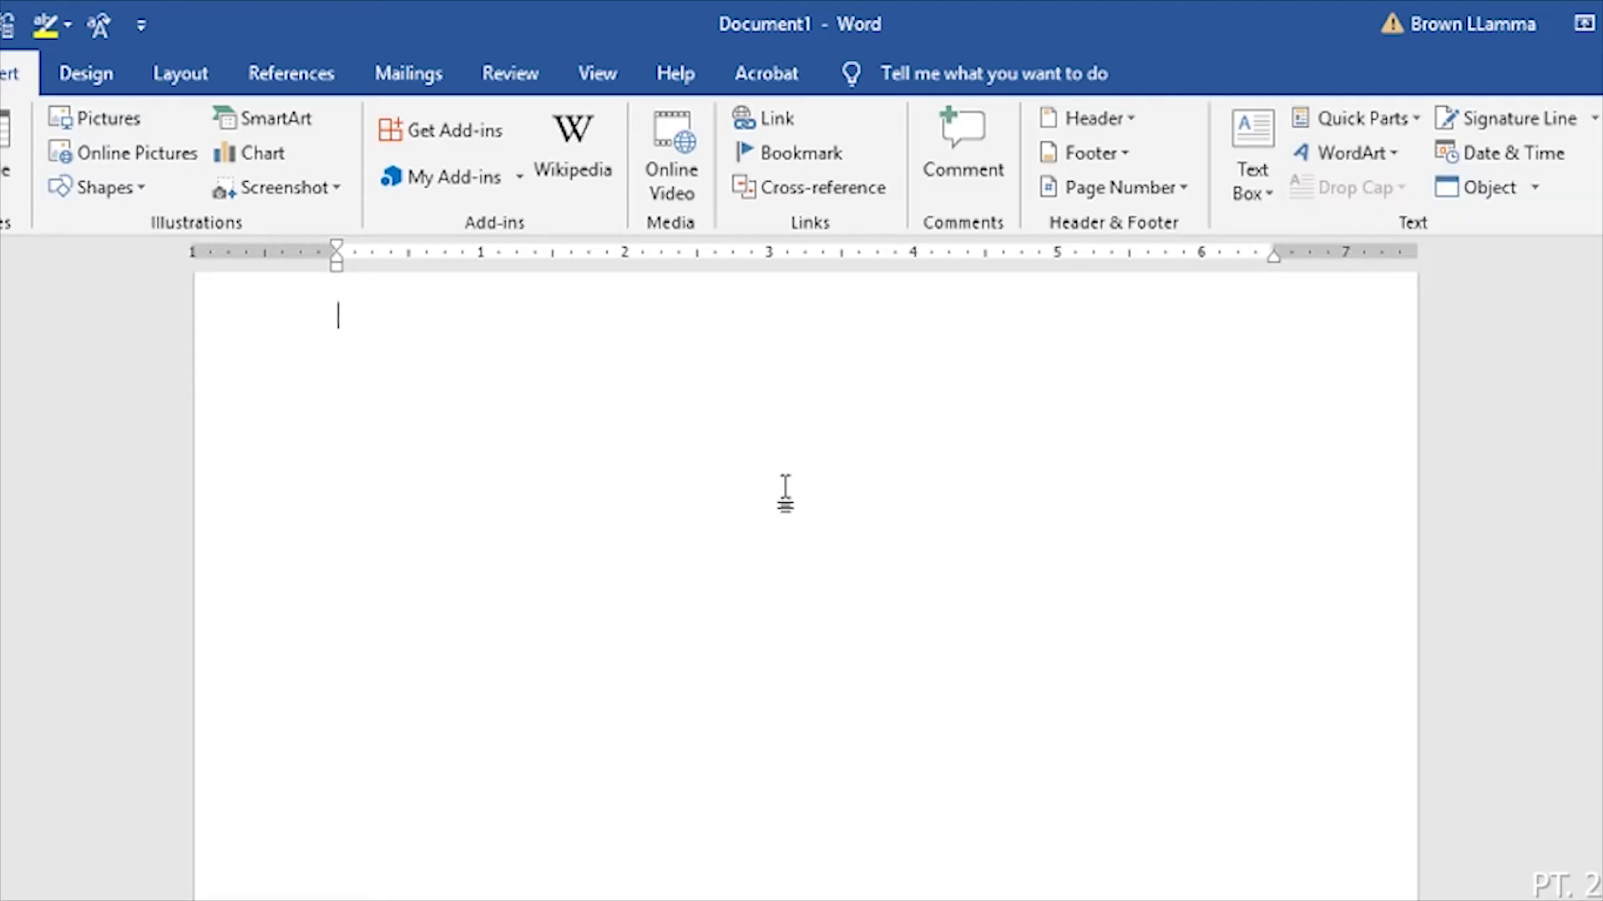
text(Lorem ipsum dolor sit amet, consectetuer adipiscing elit. Maecenas porttitor congue massa. Fusce posuere, magna sed pulvinar ultricies, purus lectus malesuada libero, sit amet commodo magna eros quis urna. Nunc viverra imperdiet enim. Fusce est. Vivamus a tellus. Pellentesque habitant morbi tristique senectus et netus et malesuada fames ac turpis egestas. Proin pharetra nonummy pede. Mauris et orci. Aenean nec lorem. In porttitor. Donec laoreet nonummy augue. Suspendisse dui purus, scelerisque at, vulputate vitae, pretium mattis, nunc. Mauris eget neque at sem venenatis eleifend. Ut nonummy.)
drag(637, 616, 338, 305)
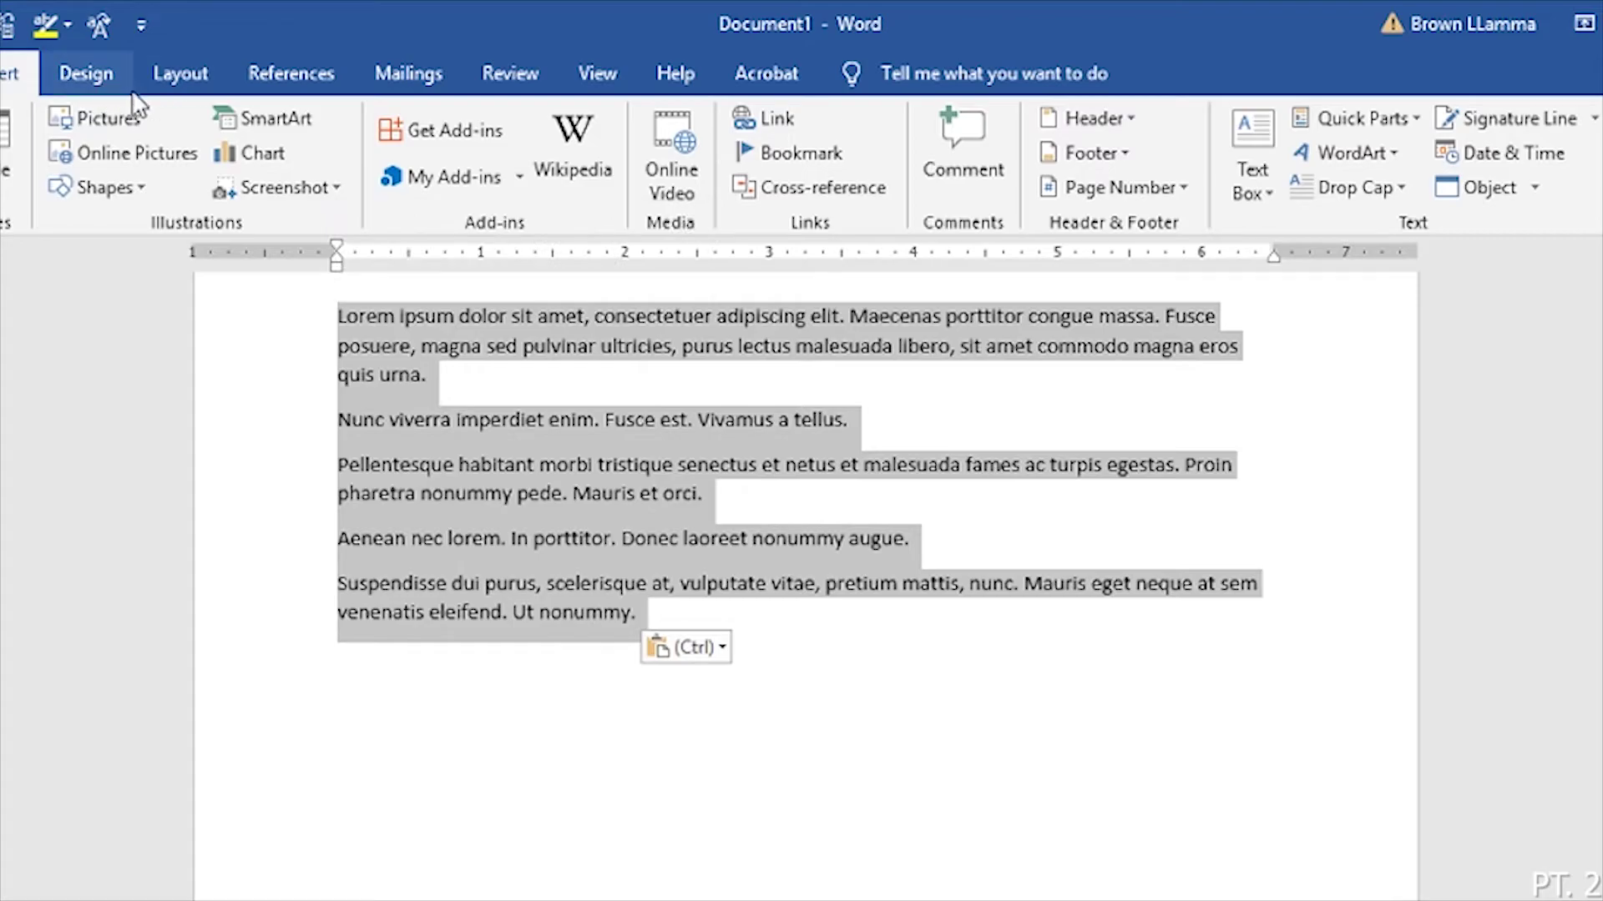
click(1366, 170)
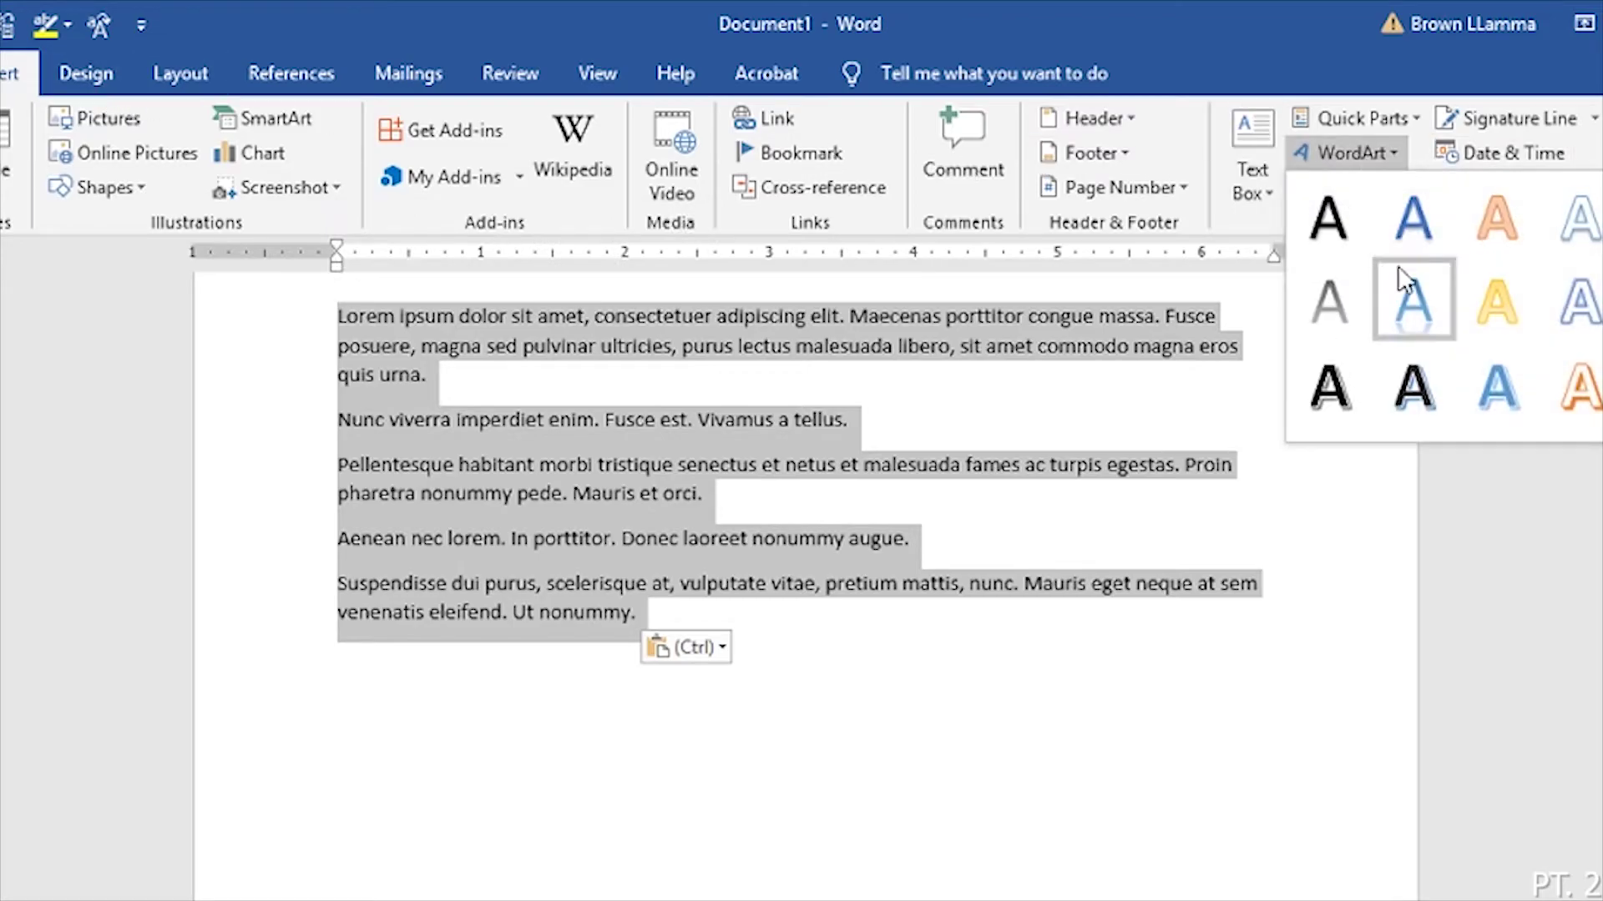
click(1409, 299)
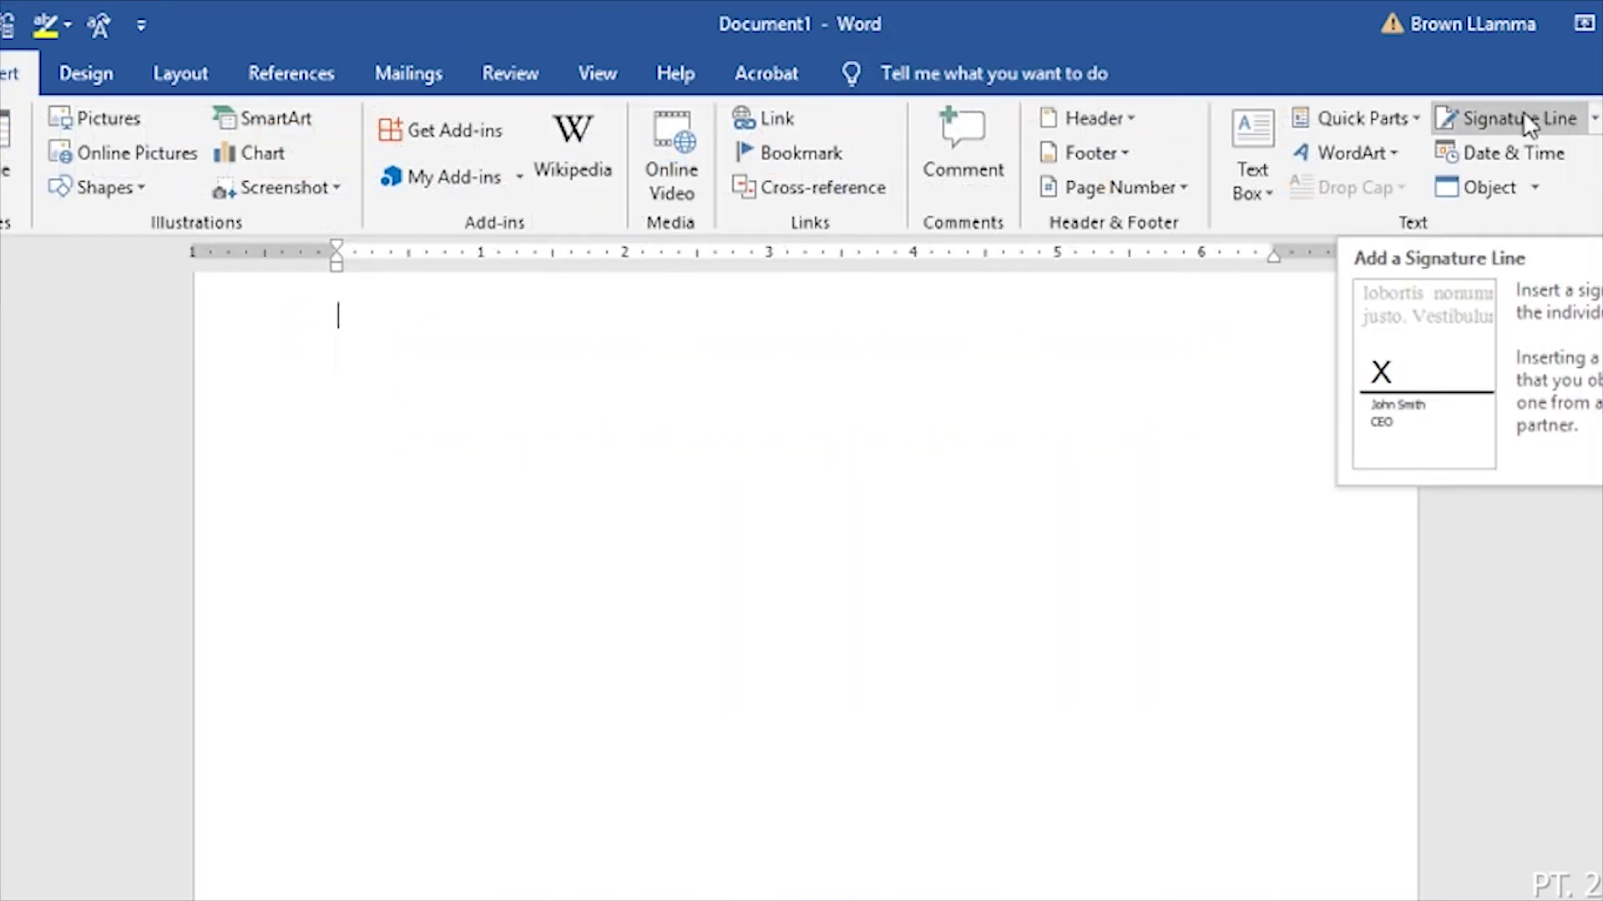
Step: Insert a signature line with the suggested signer's name and the title "Big Black Dude", keeping the default instructions and sign date option
click(1524, 117)
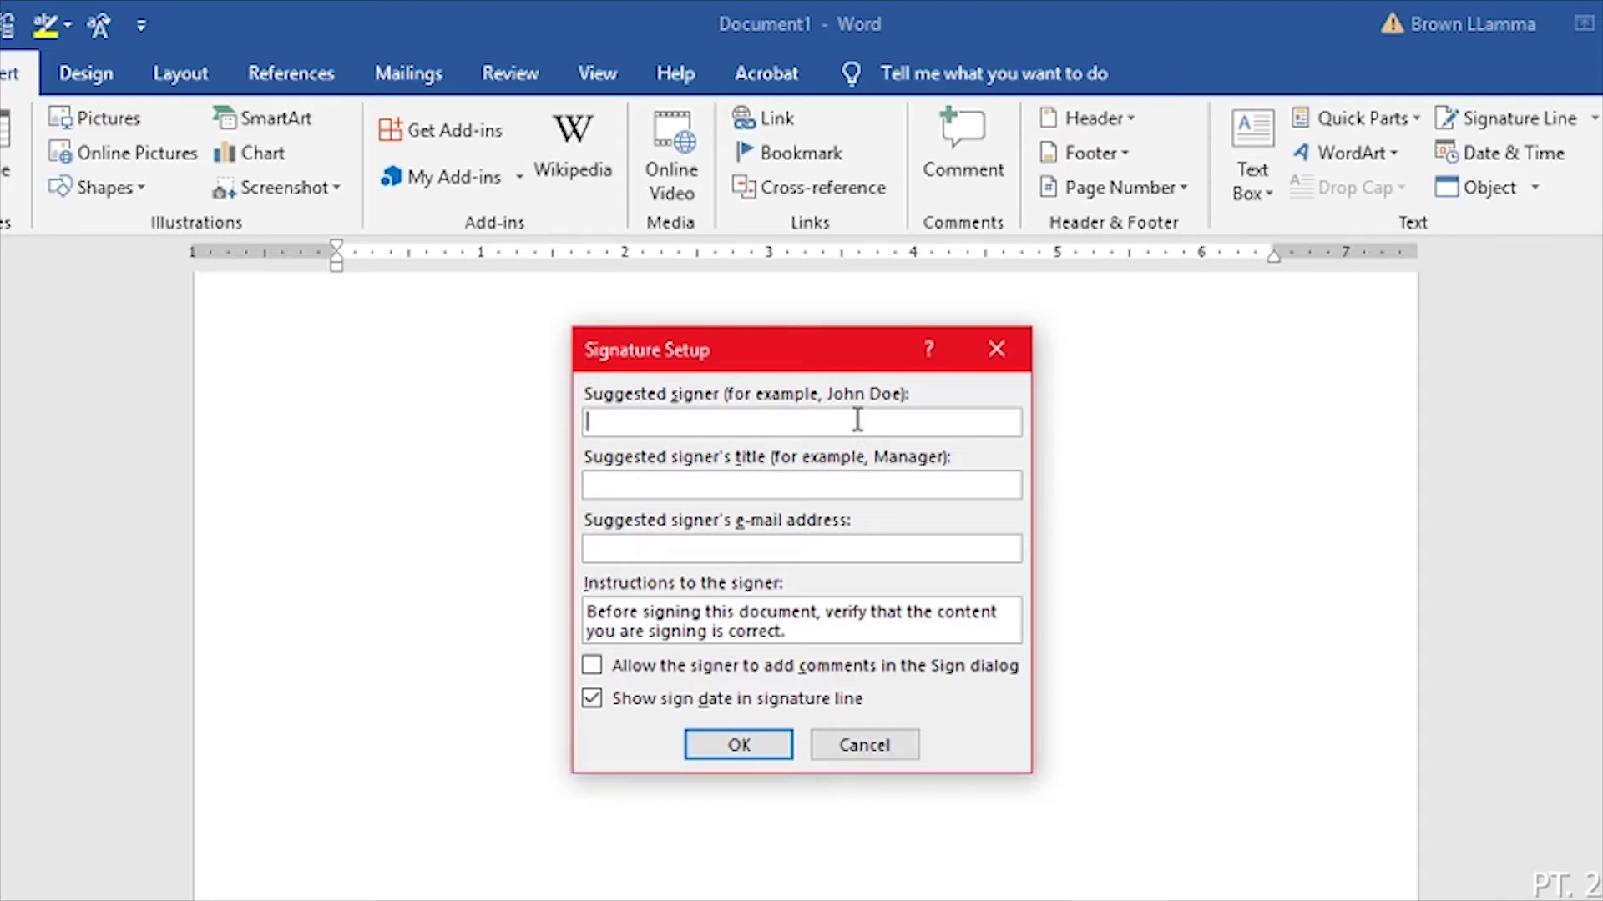
text(amm)
text(Big)
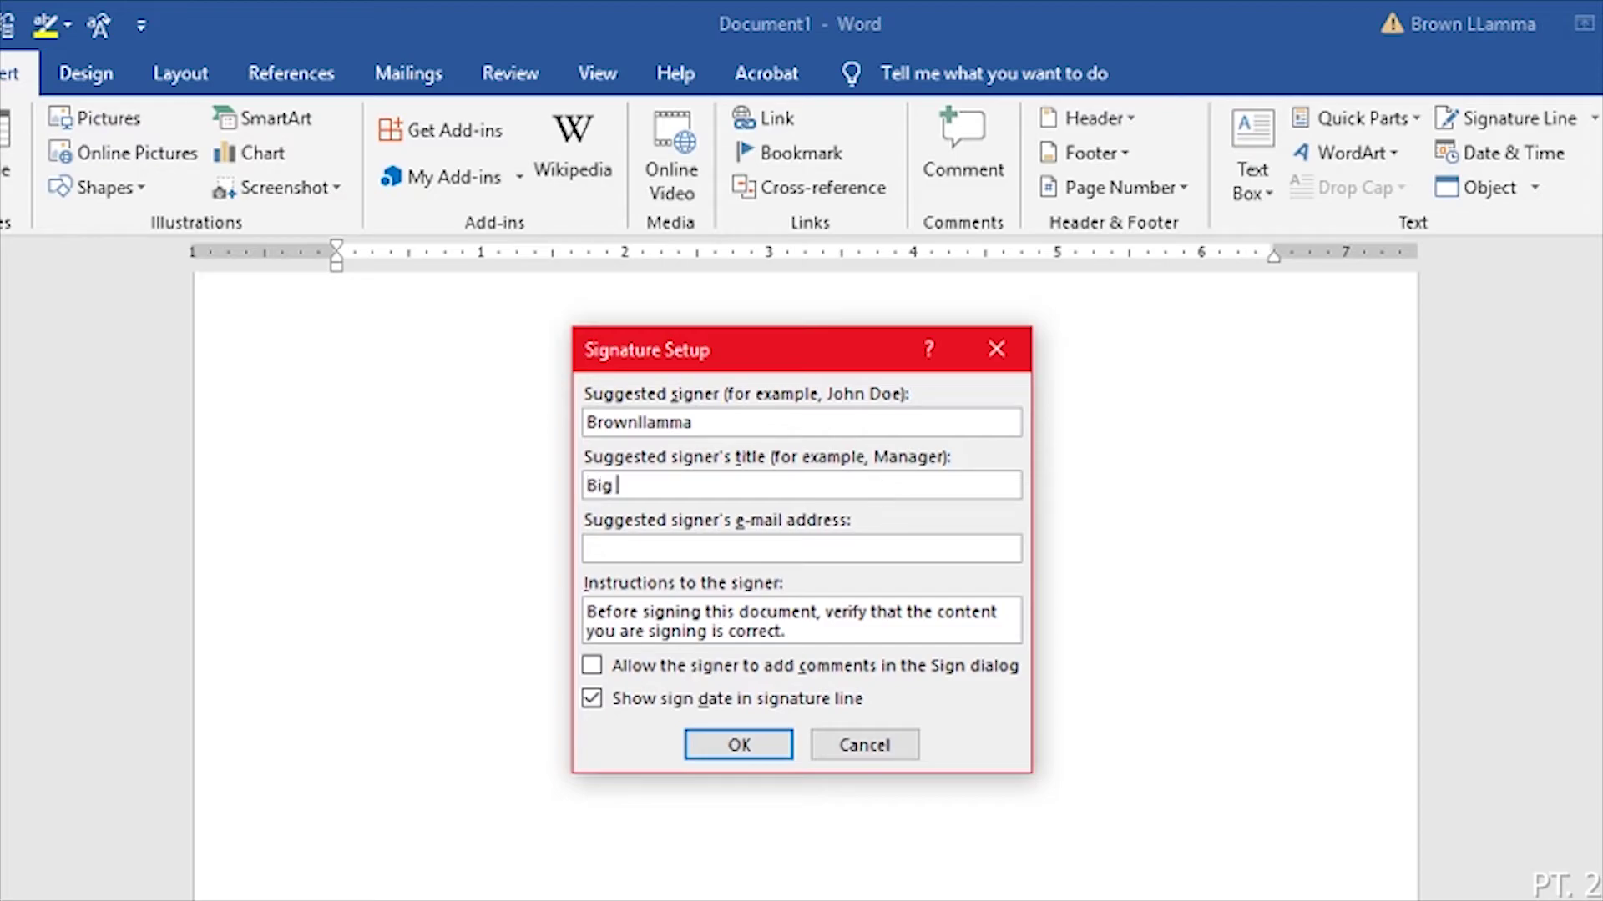
text( Black Dude)
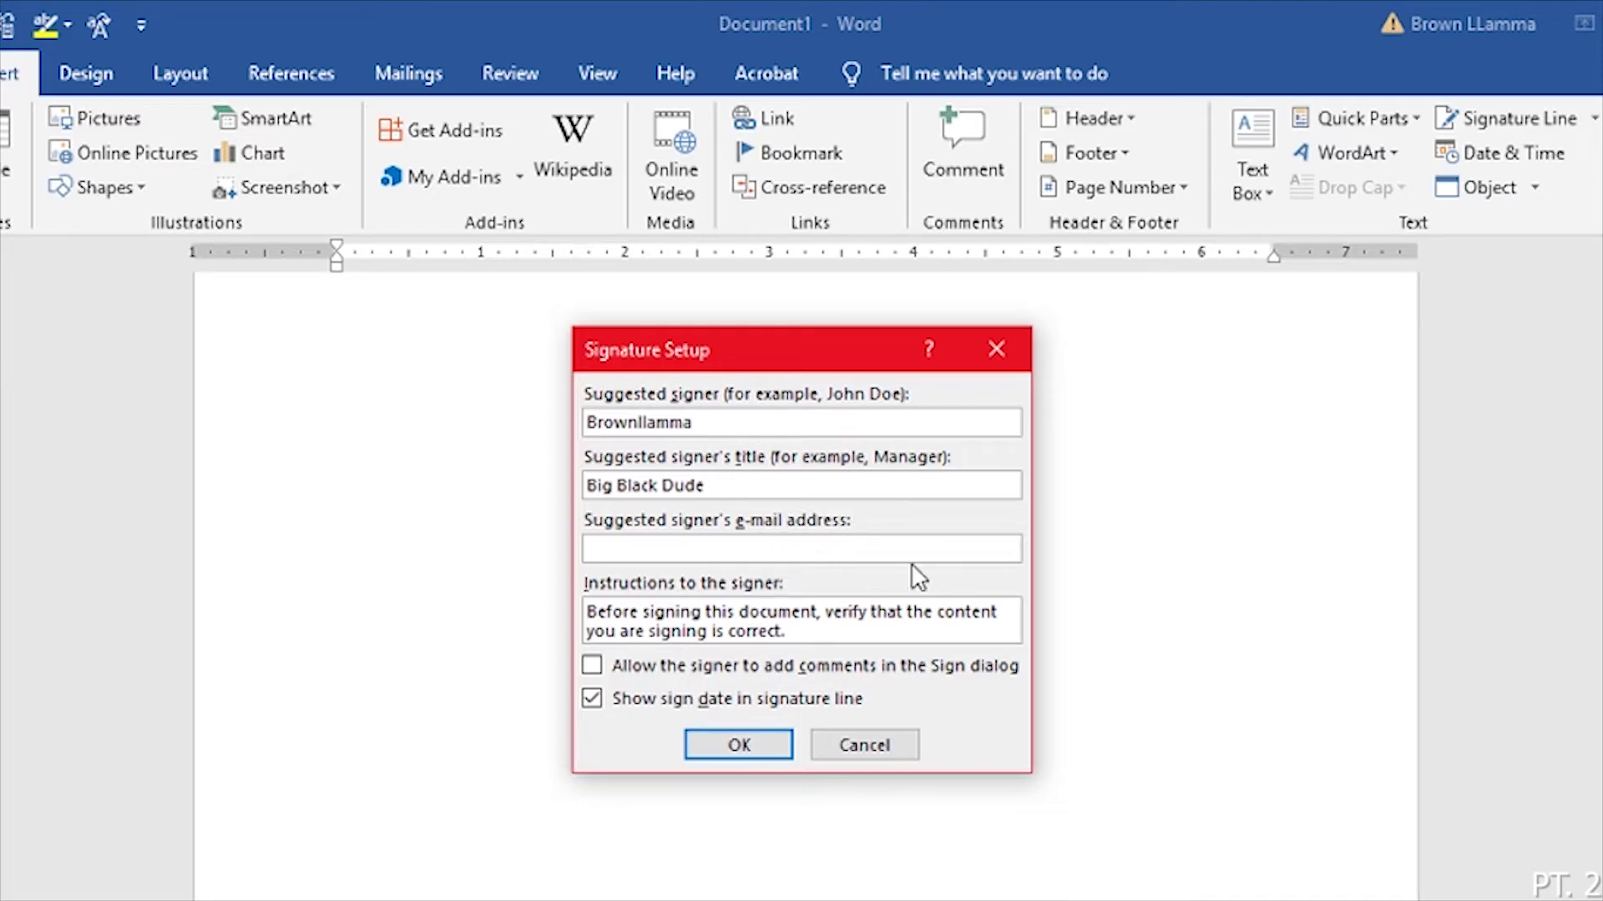
drag(793, 633, 587, 613)
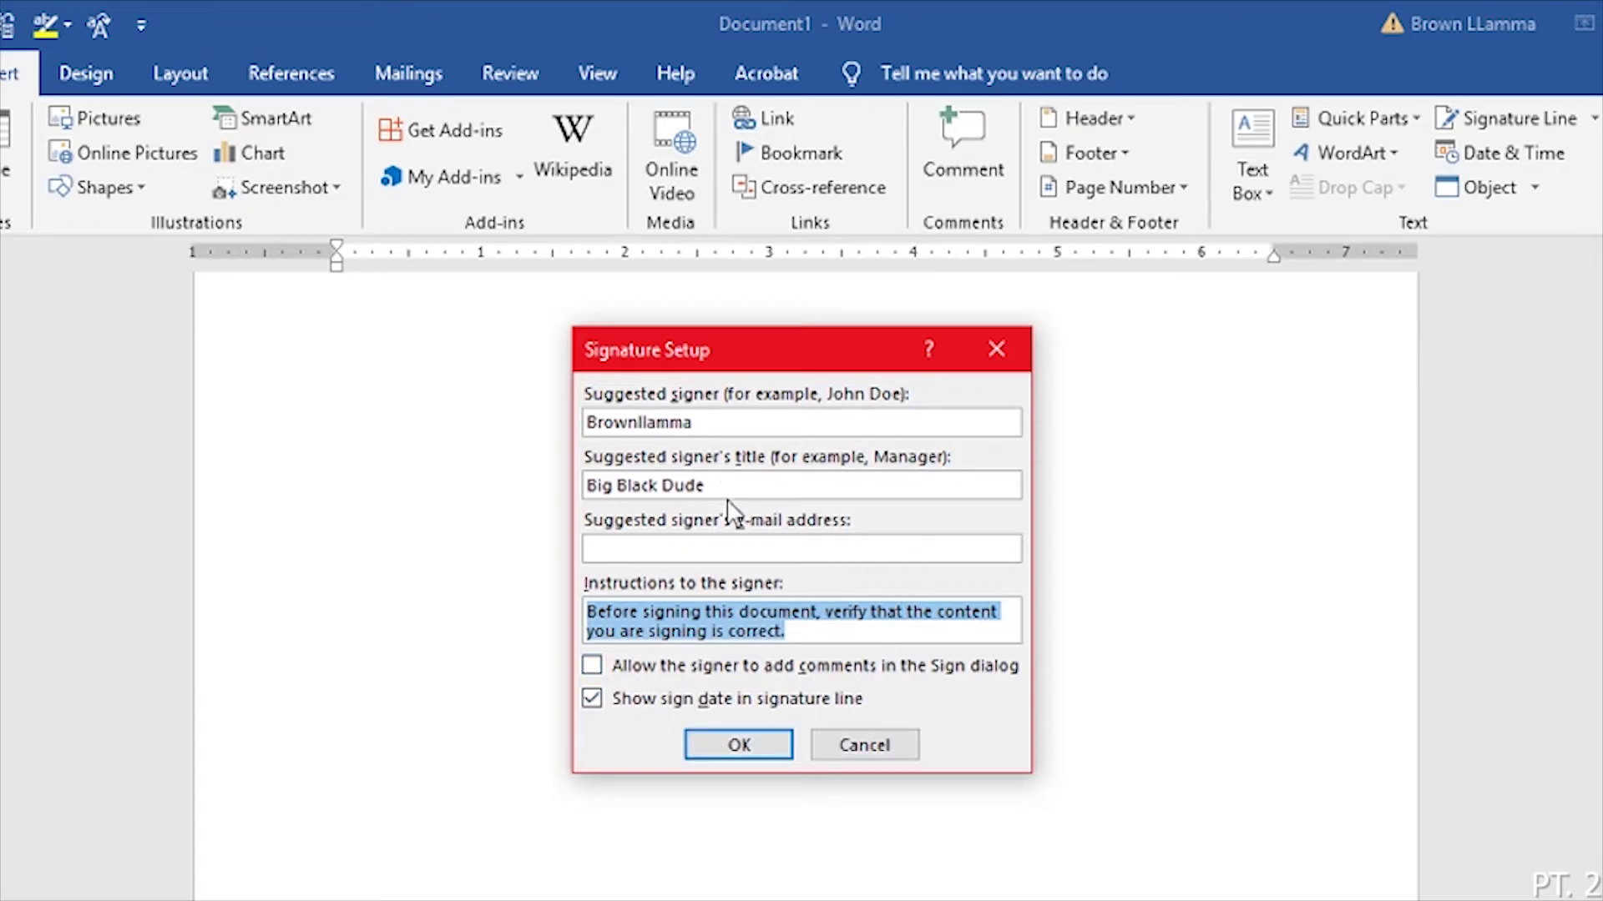
click(736, 744)
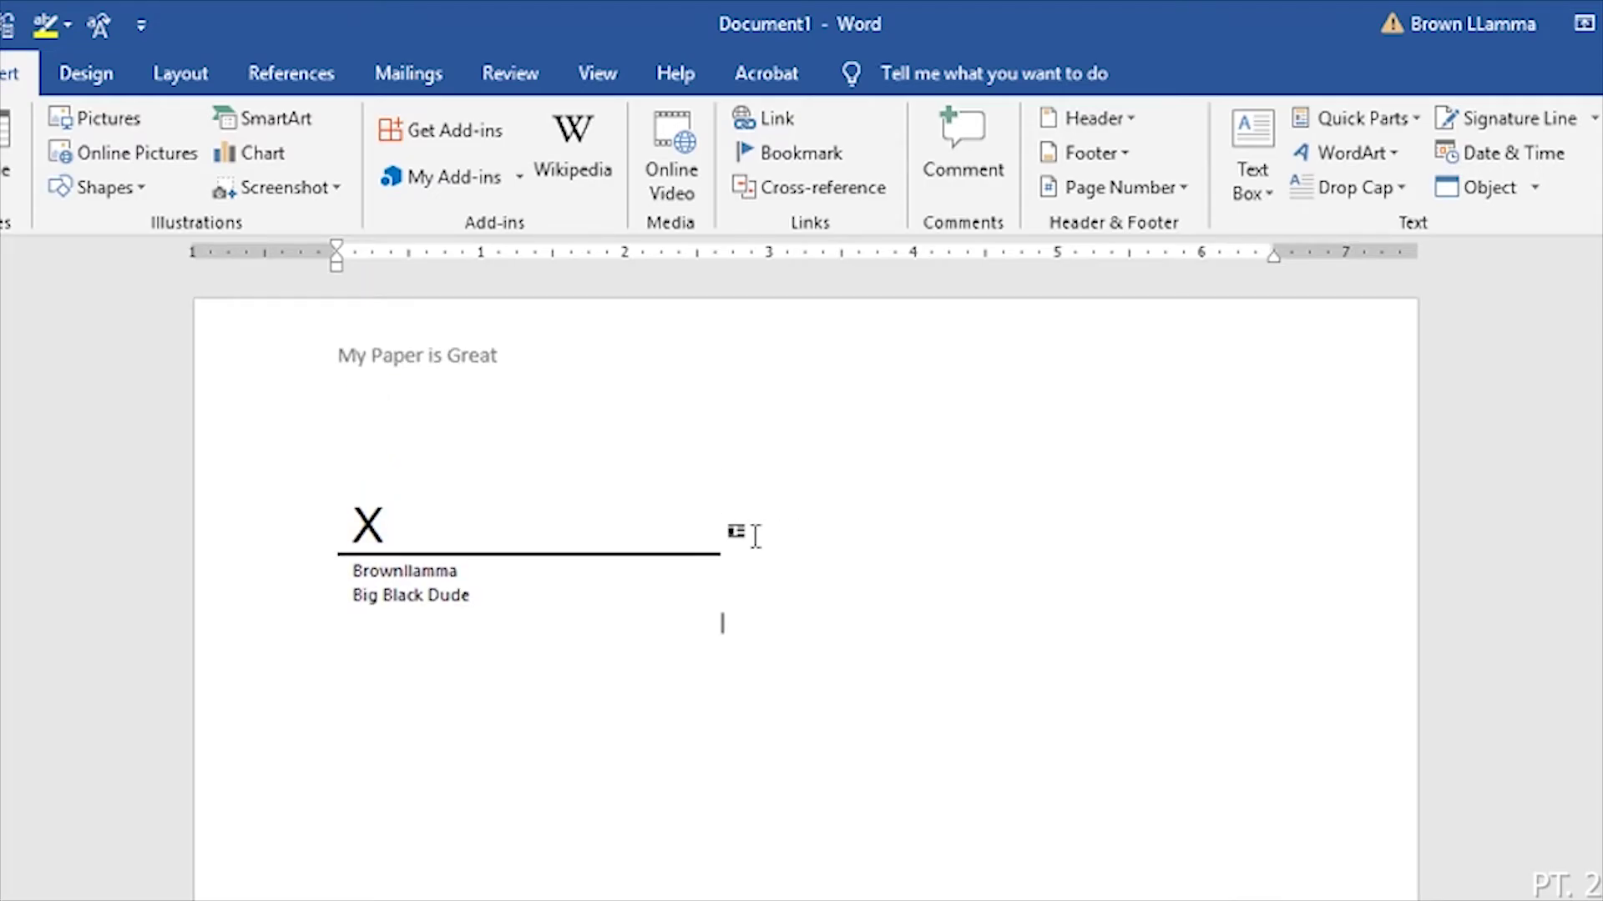
Step: Shrink the signature line to about 0.82" high by 2.32" wide, and view its rotation options
click(411, 510)
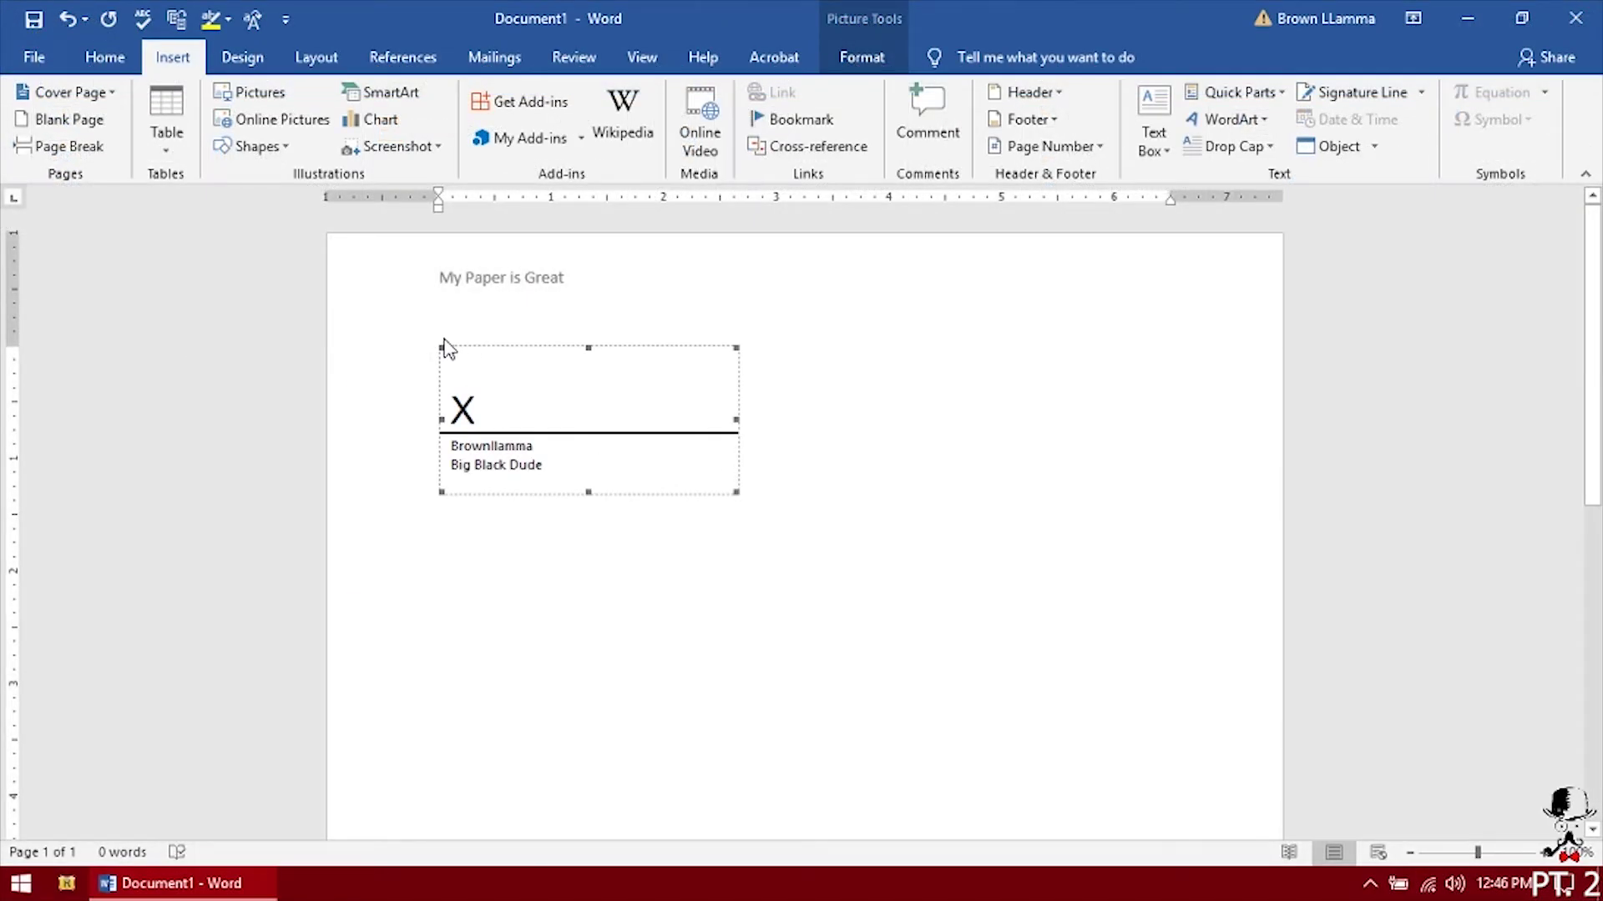
drag(447, 347, 473, 389)
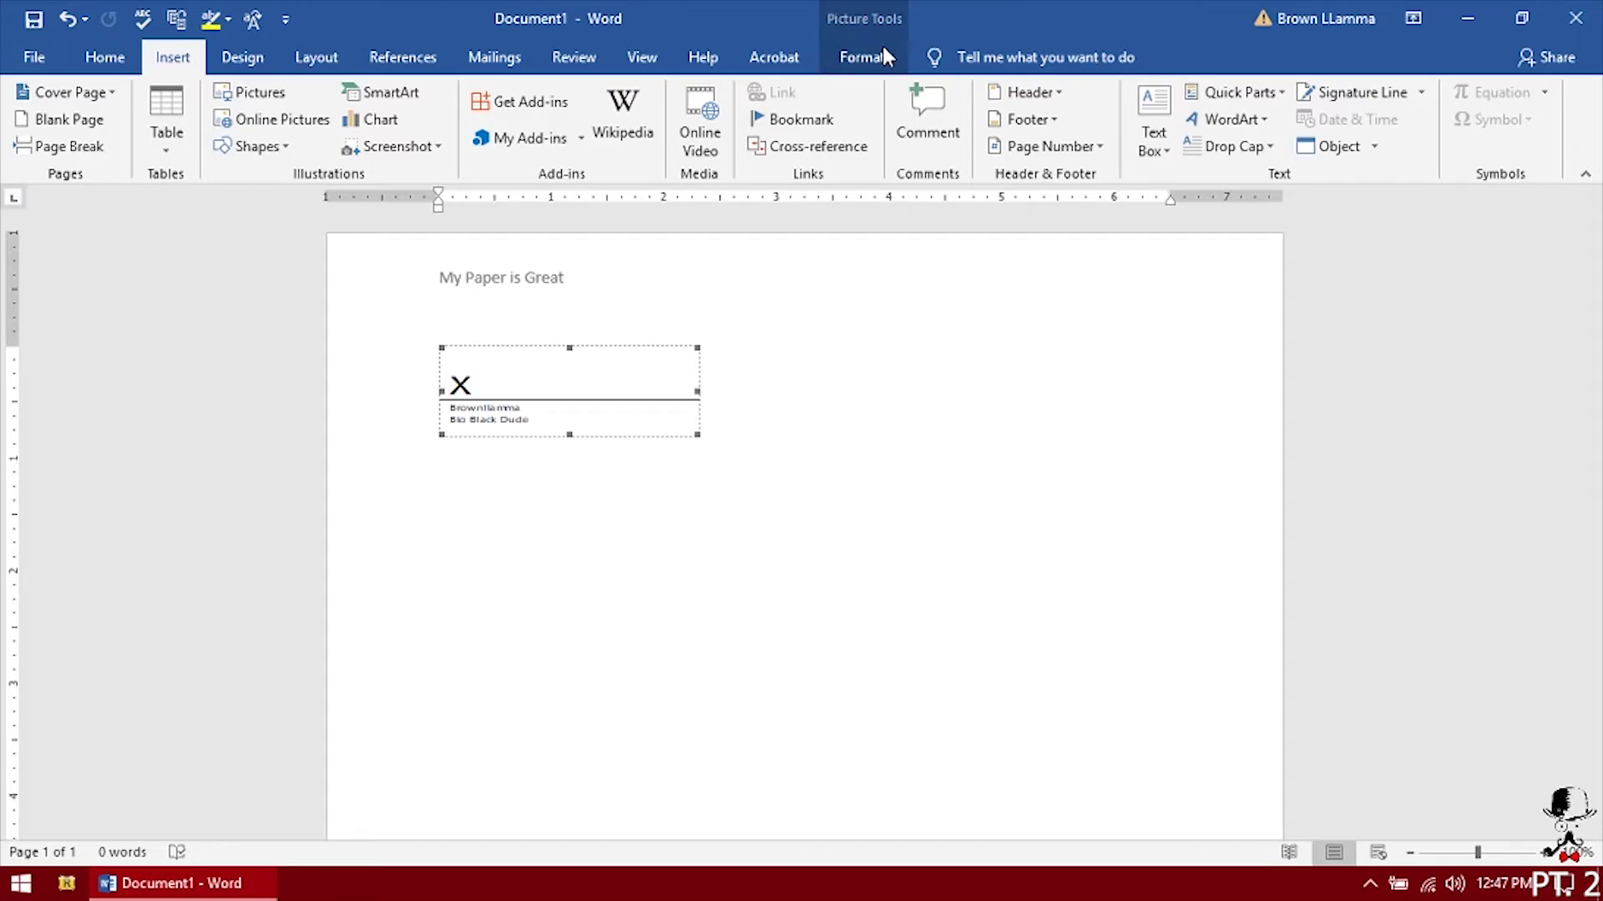
click(864, 59)
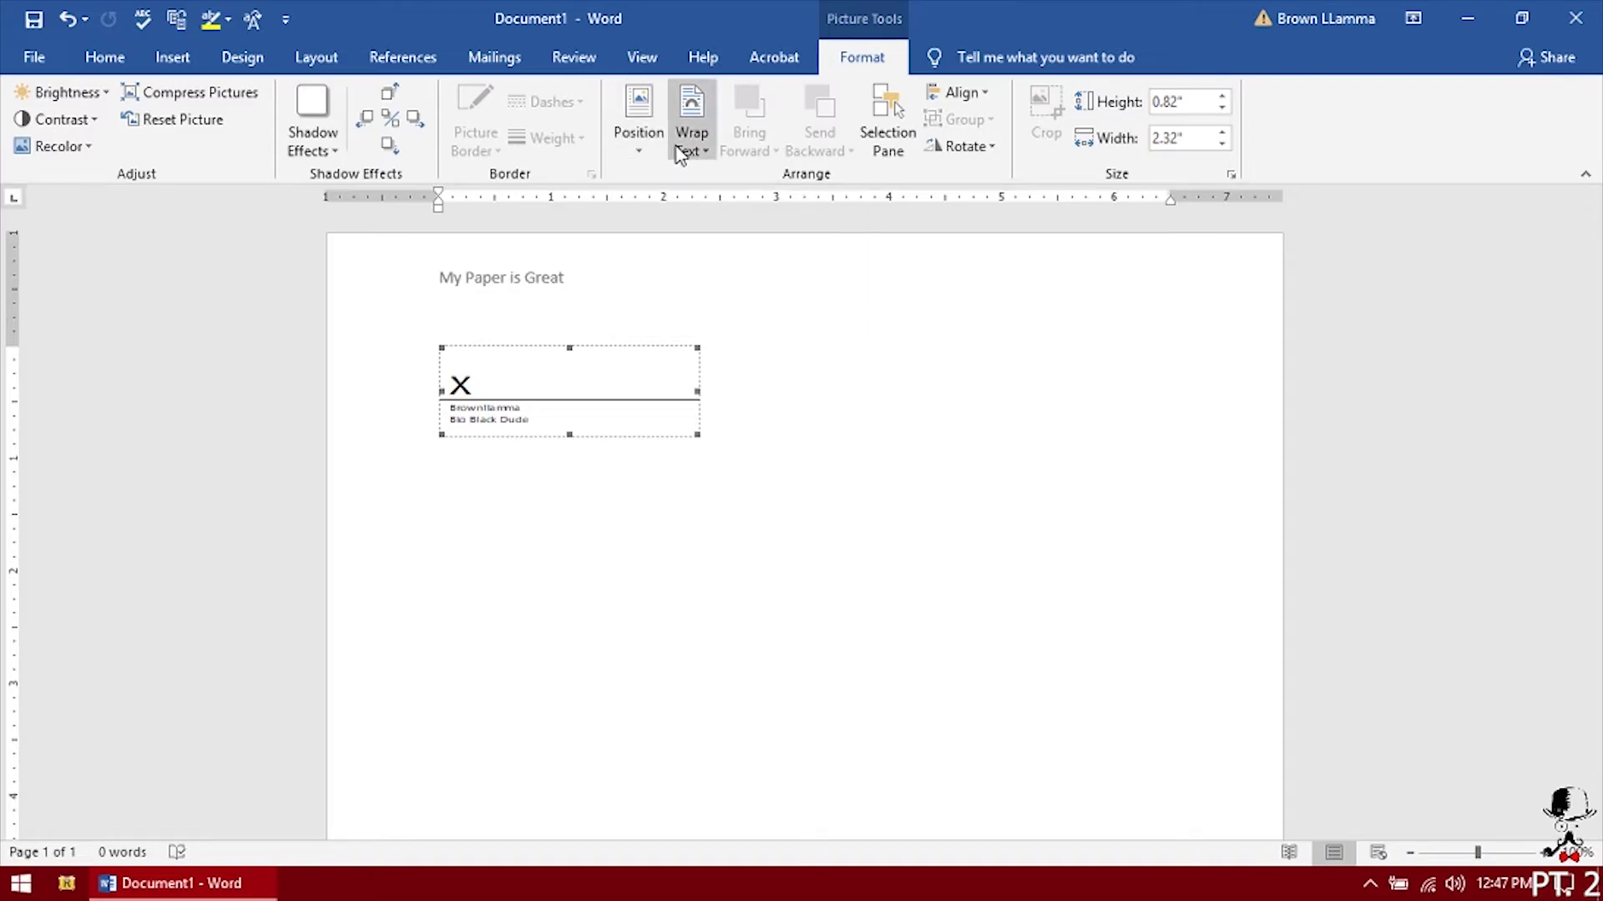
click(943, 155)
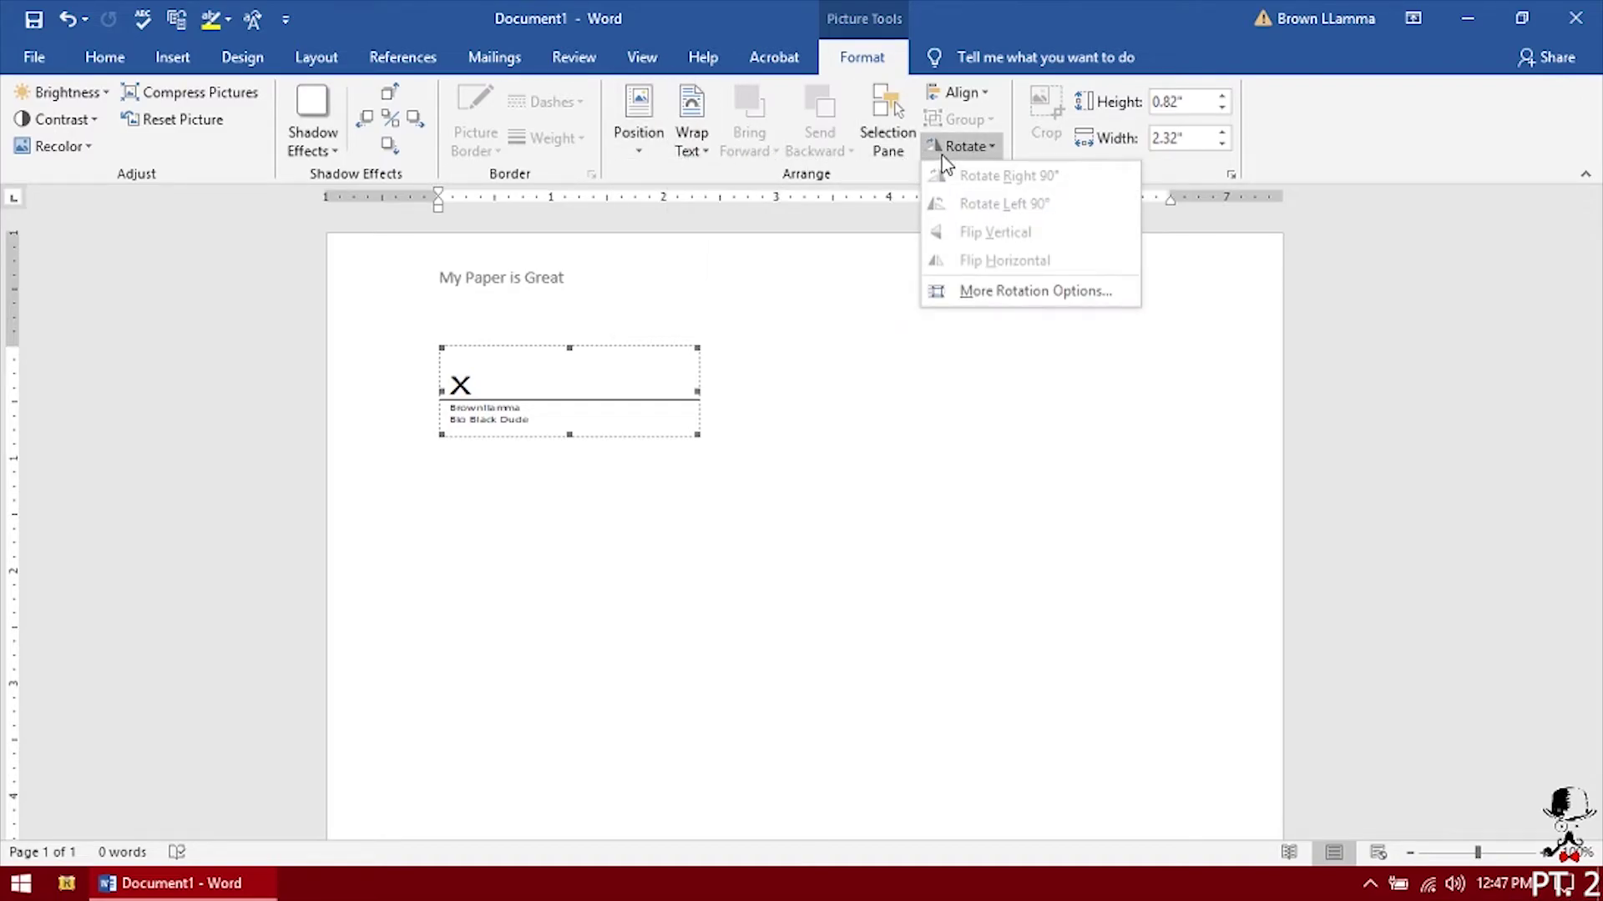
click(962, 147)
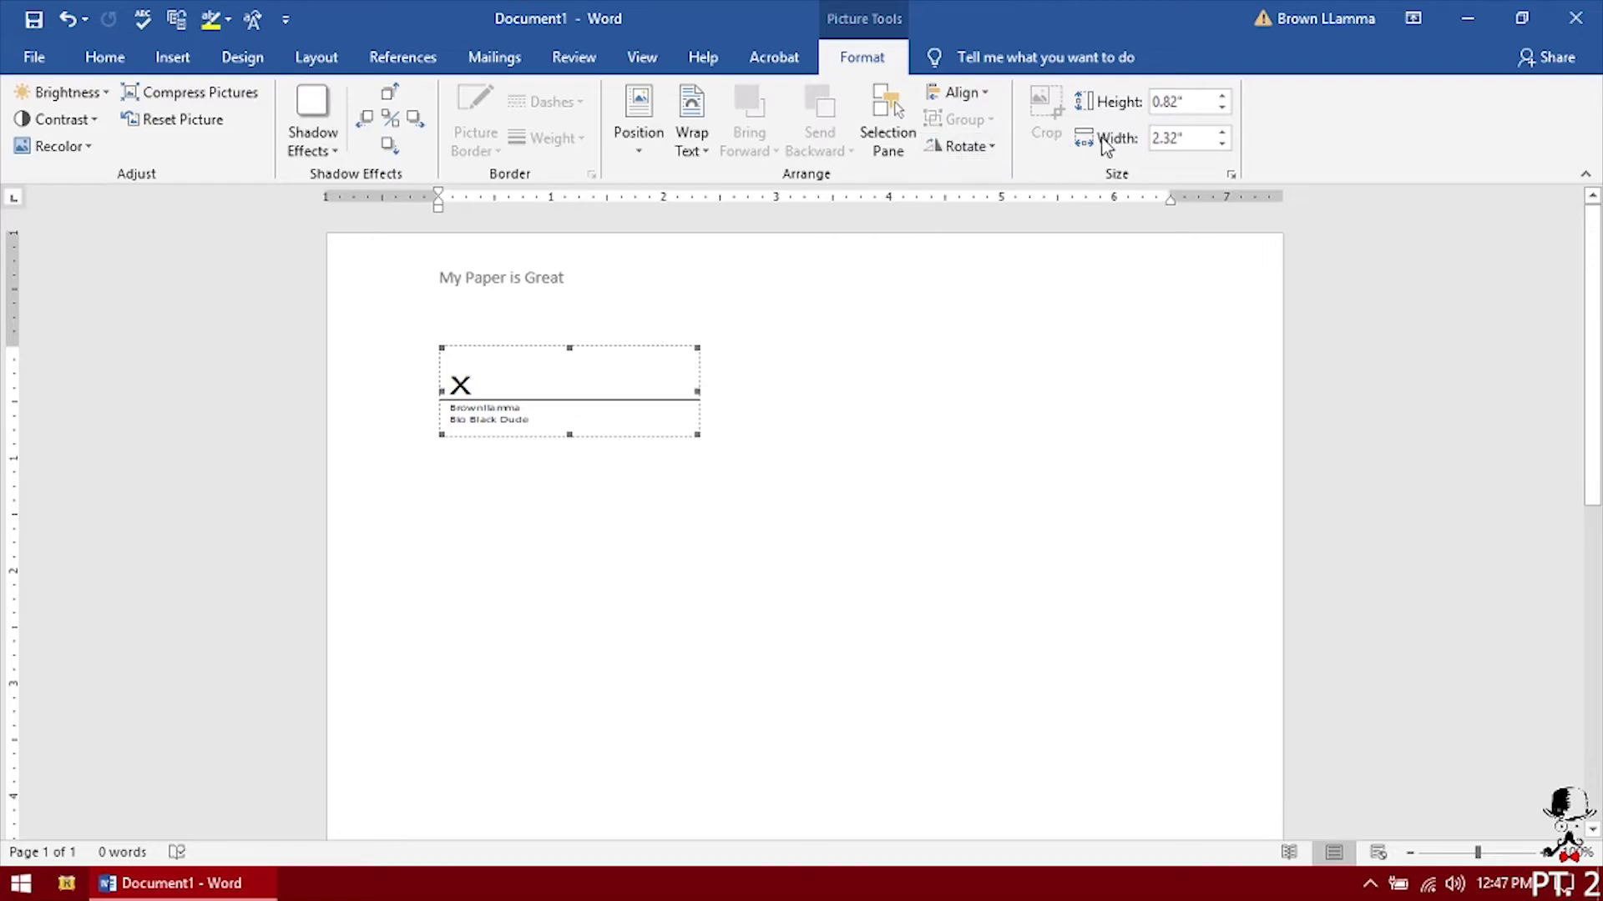
Step: Set the signature line's height to 1.1"
click(1221, 108)
click(1221, 108)
click(1221, 98)
click(1222, 98)
click(1221, 98)
click(1221, 98)
click(1221, 98)
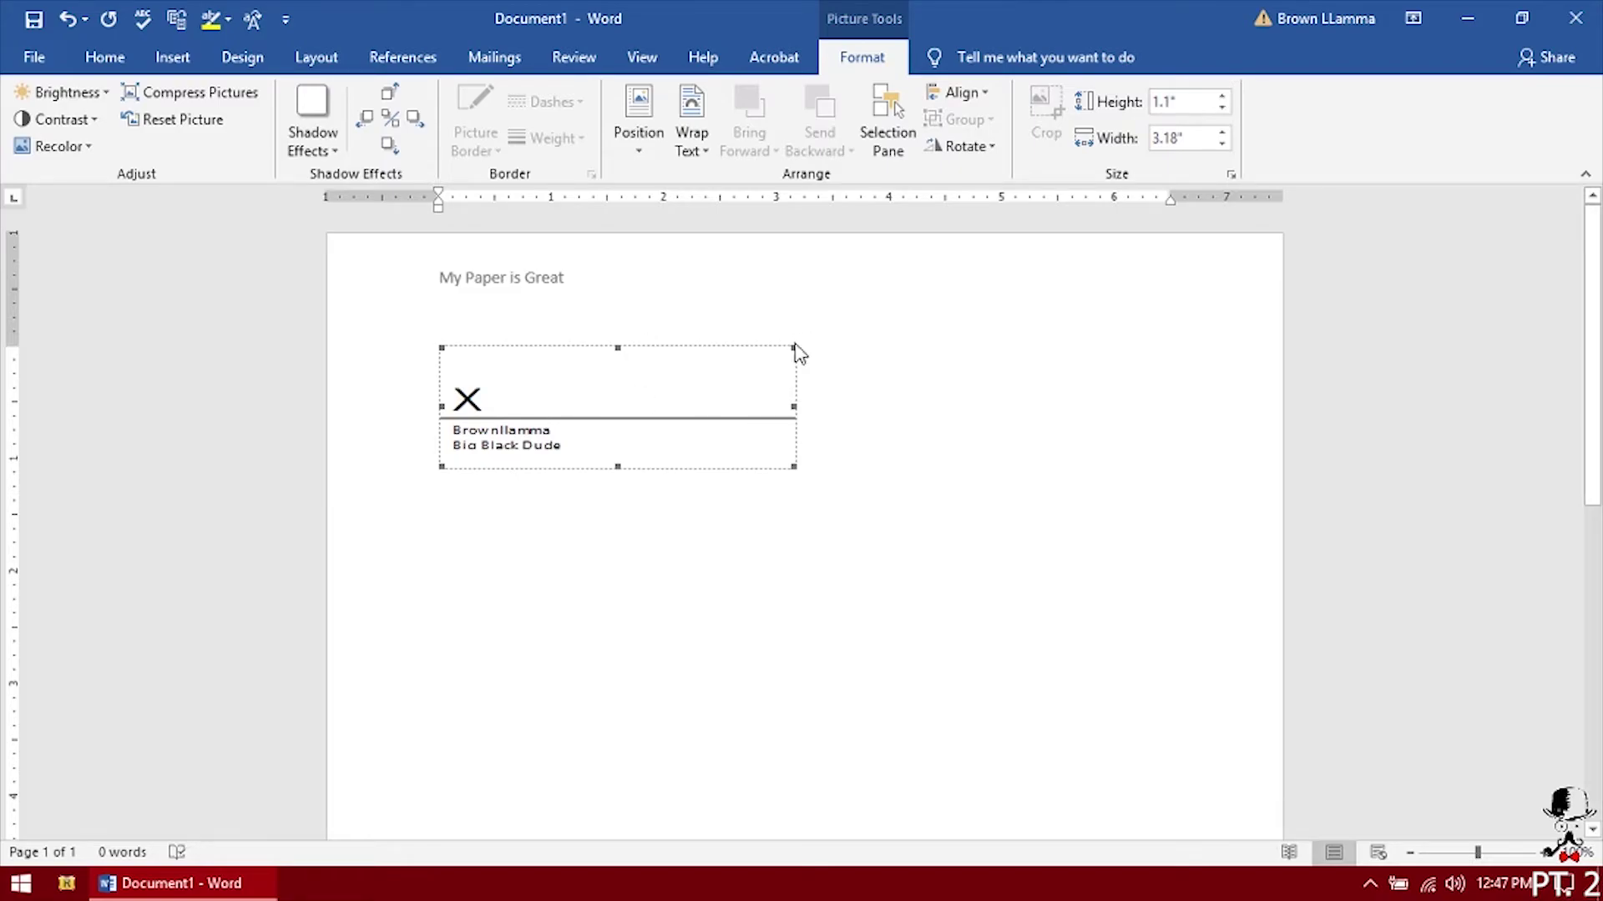
Step: Scale the signature line down freehand from its upper-right corner and select it again
drag(765, 353, 694, 383)
click(799, 415)
click(460, 349)
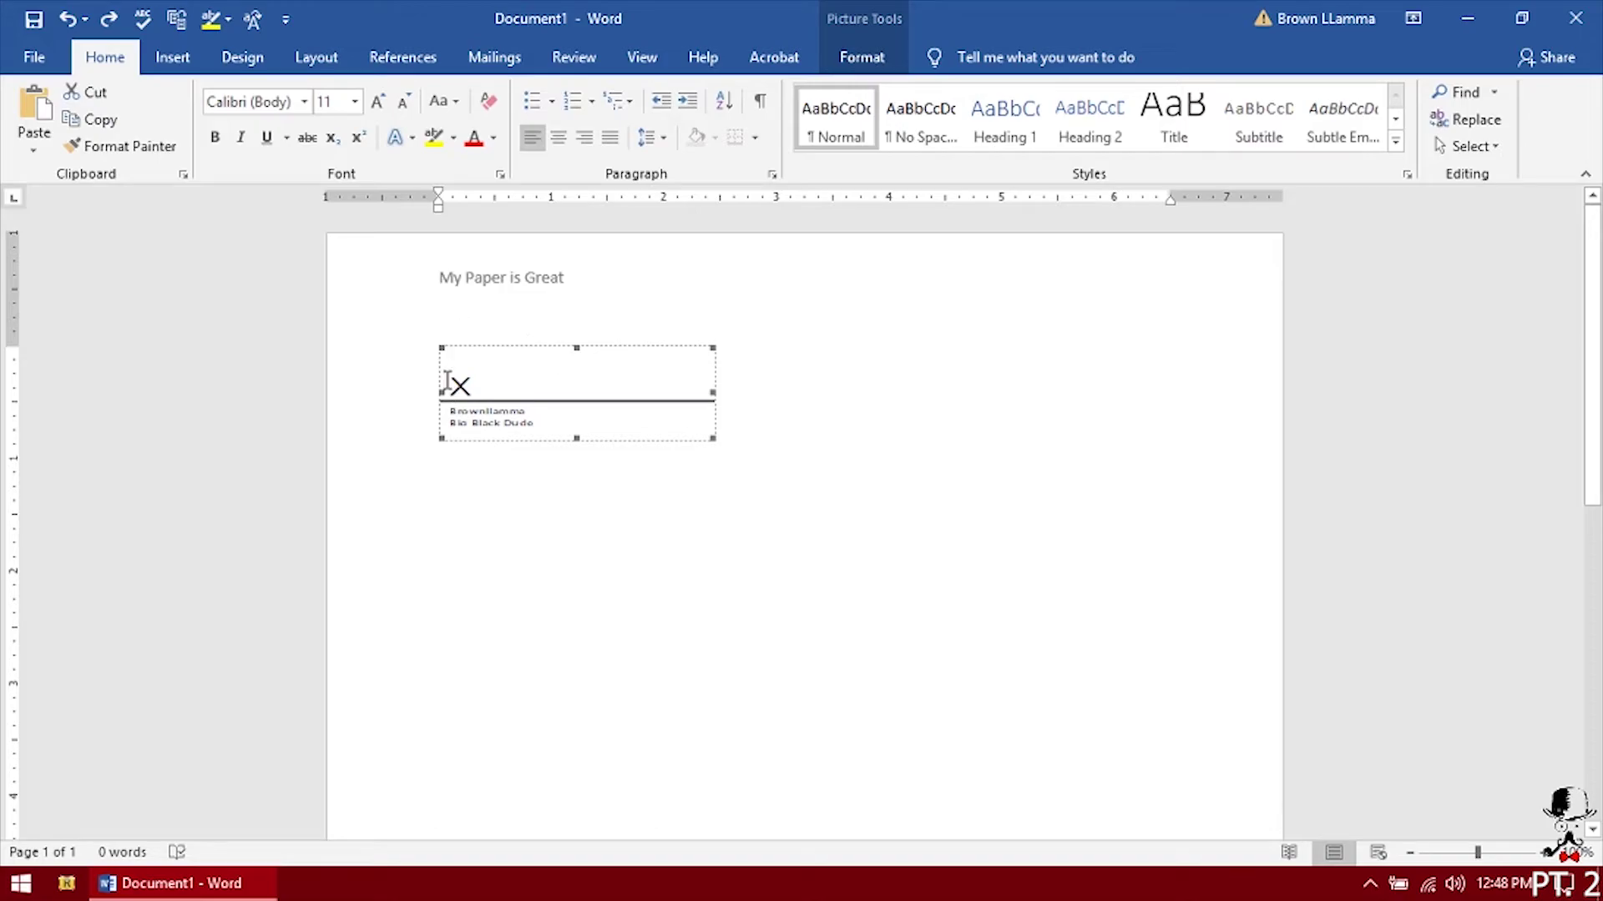
Step: Push the signature line down the page by adding twelve blank lines above it
click(453, 409)
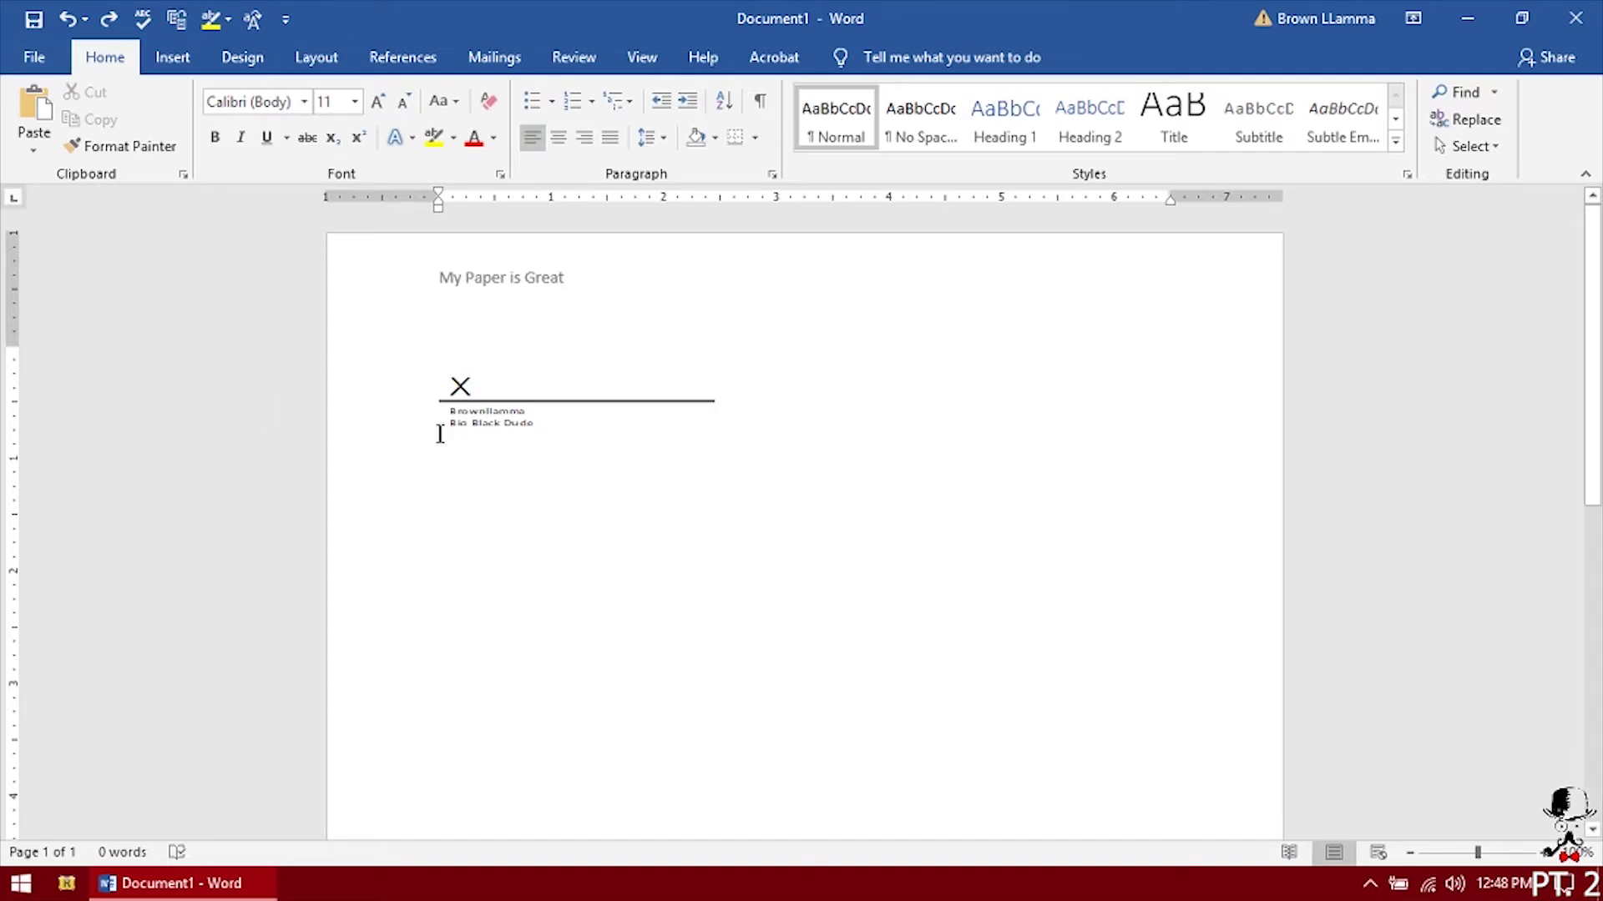
key(Return)
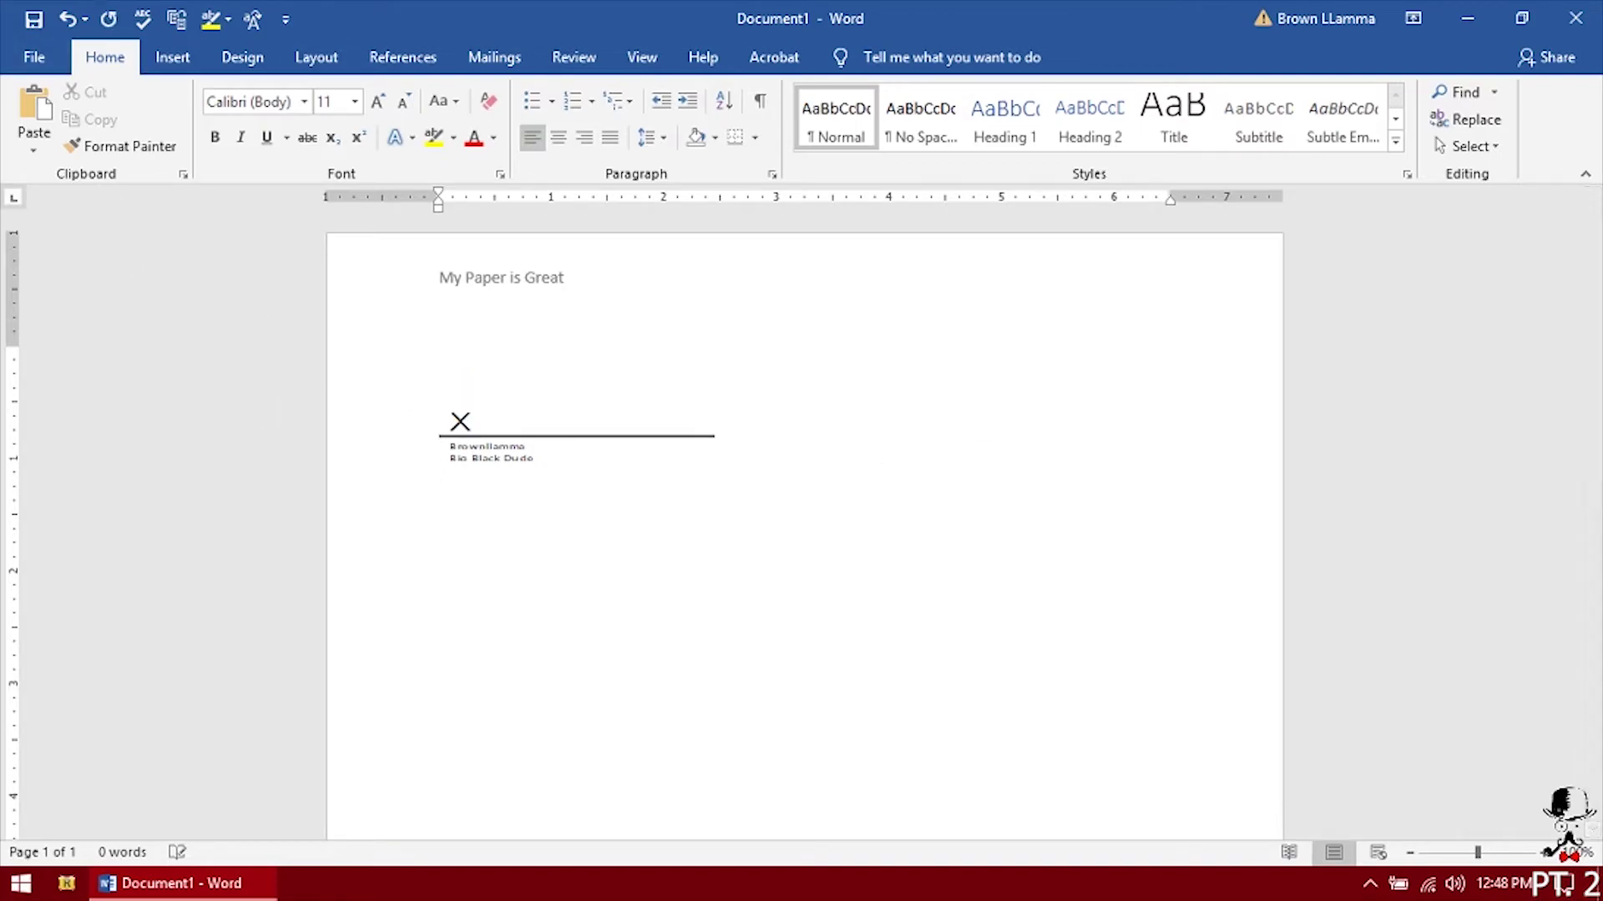
key(Return)
key(Return)
key(Return)
key(Return)
key(Return)
key(Return)
key(Return)
key(Return)
key(Return)
key(Return)
key(Return)
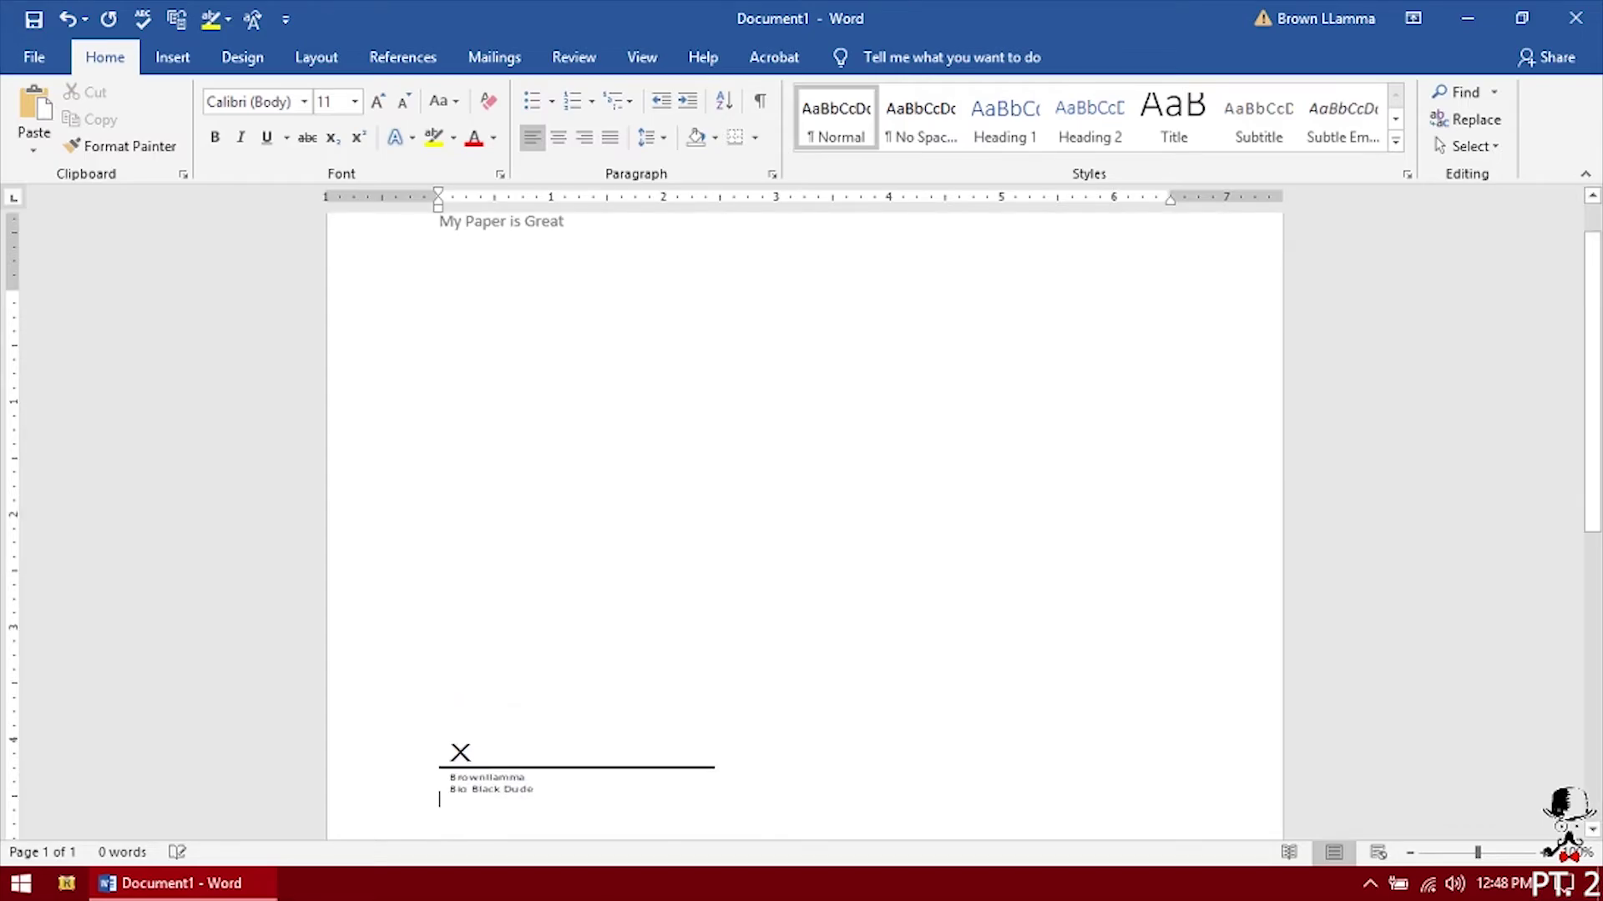
Step: Insert a second signature line with blank signer details beside the first one and scale it down freehand
scroll(1027, 467, down, 2)
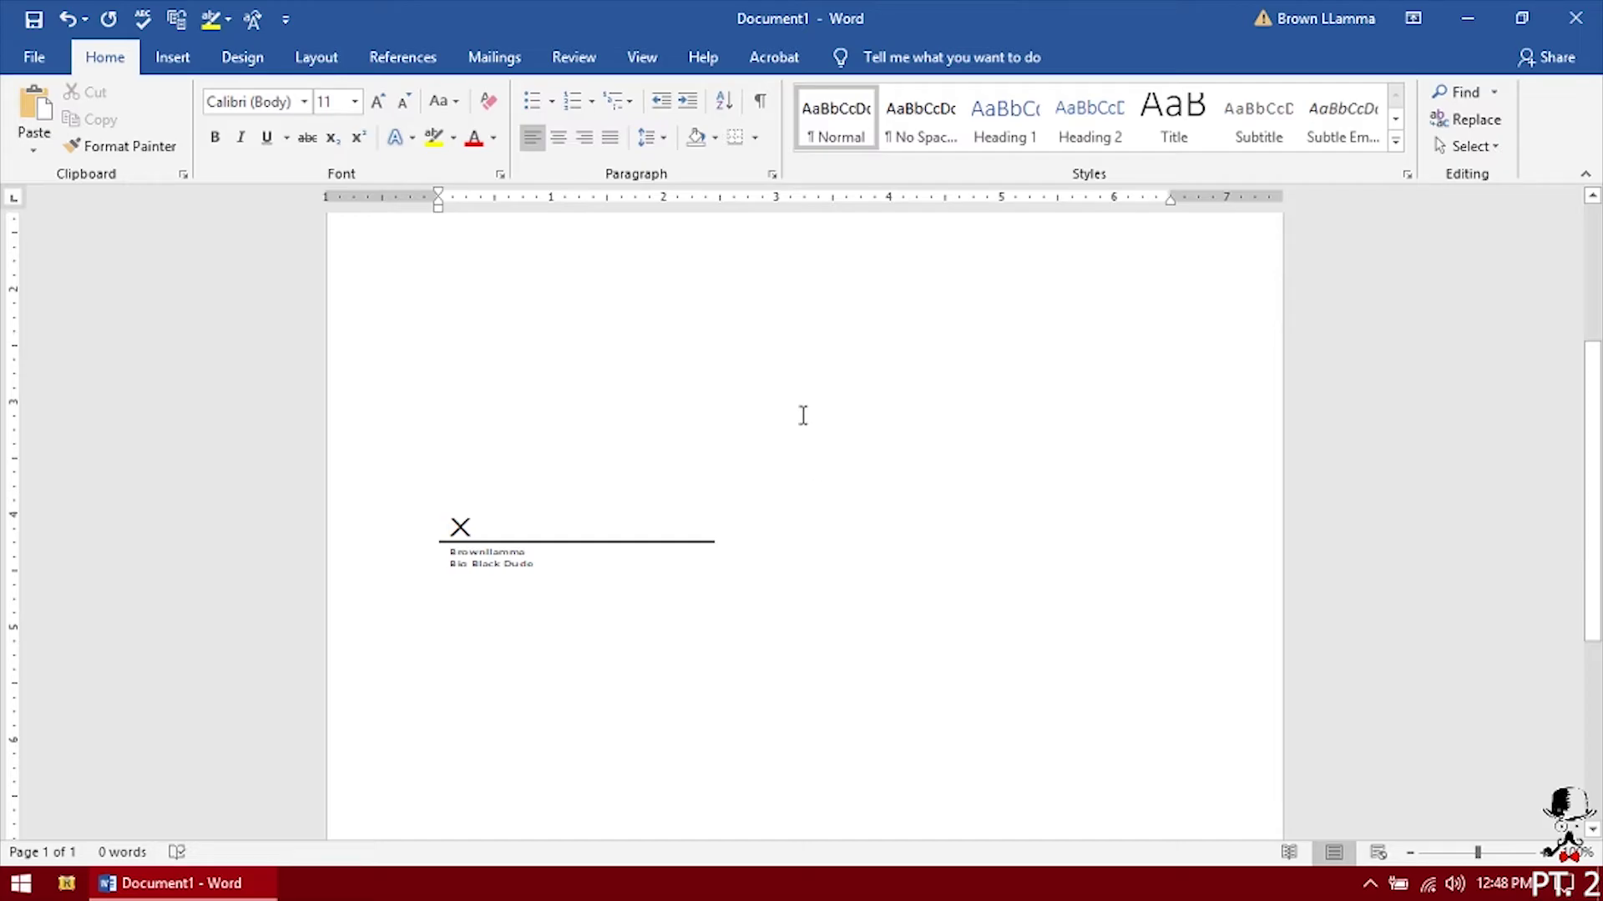
click(172, 57)
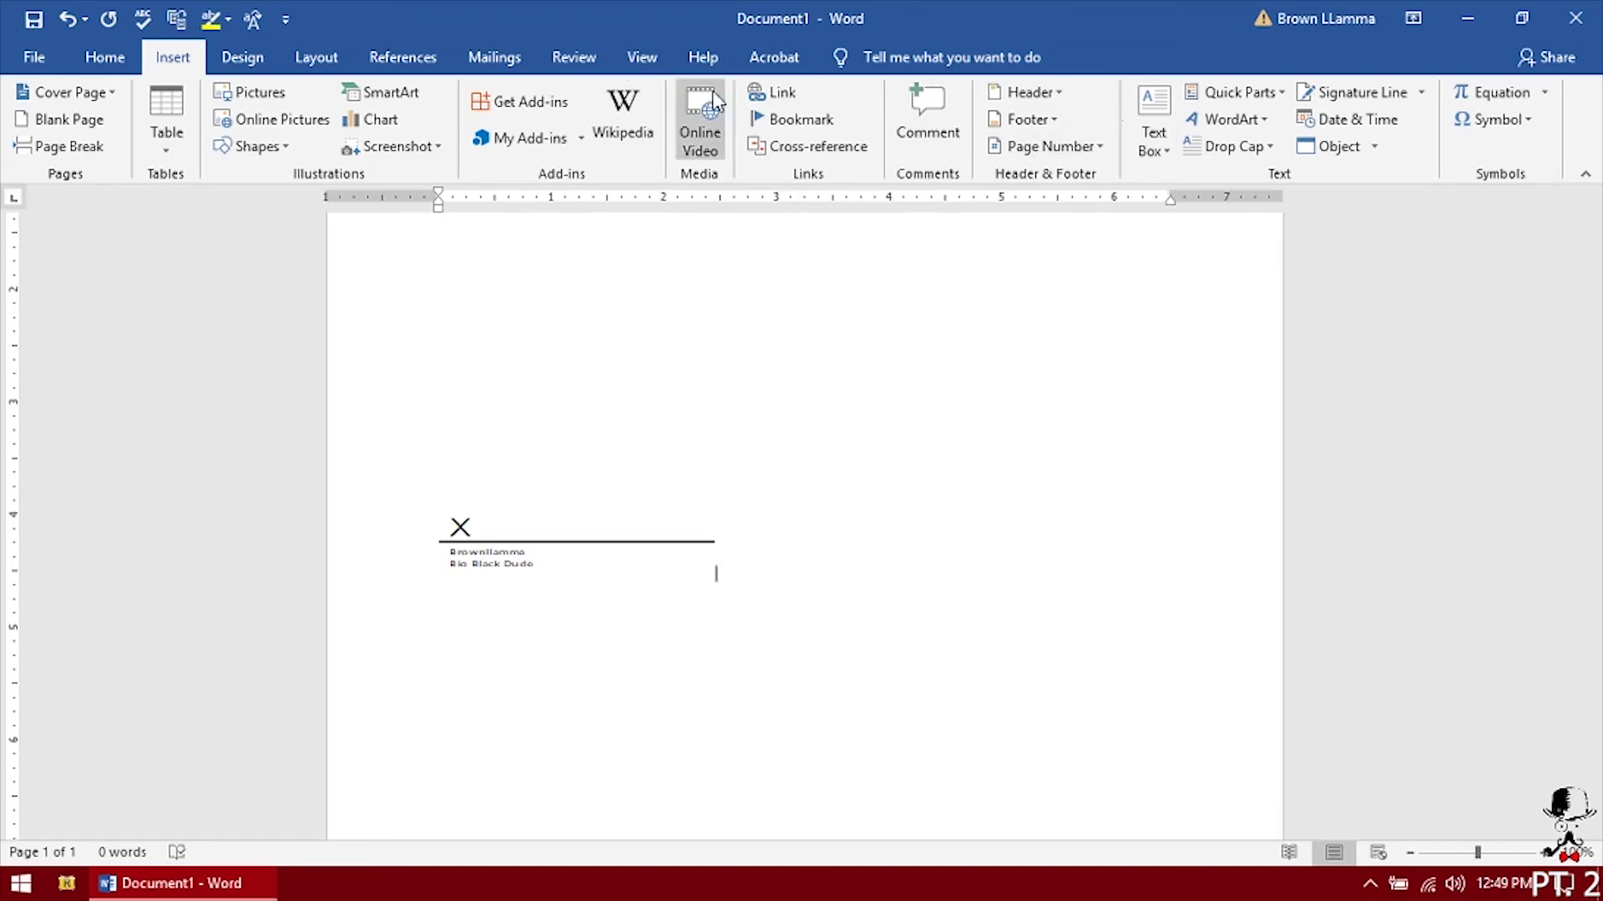
click(1369, 94)
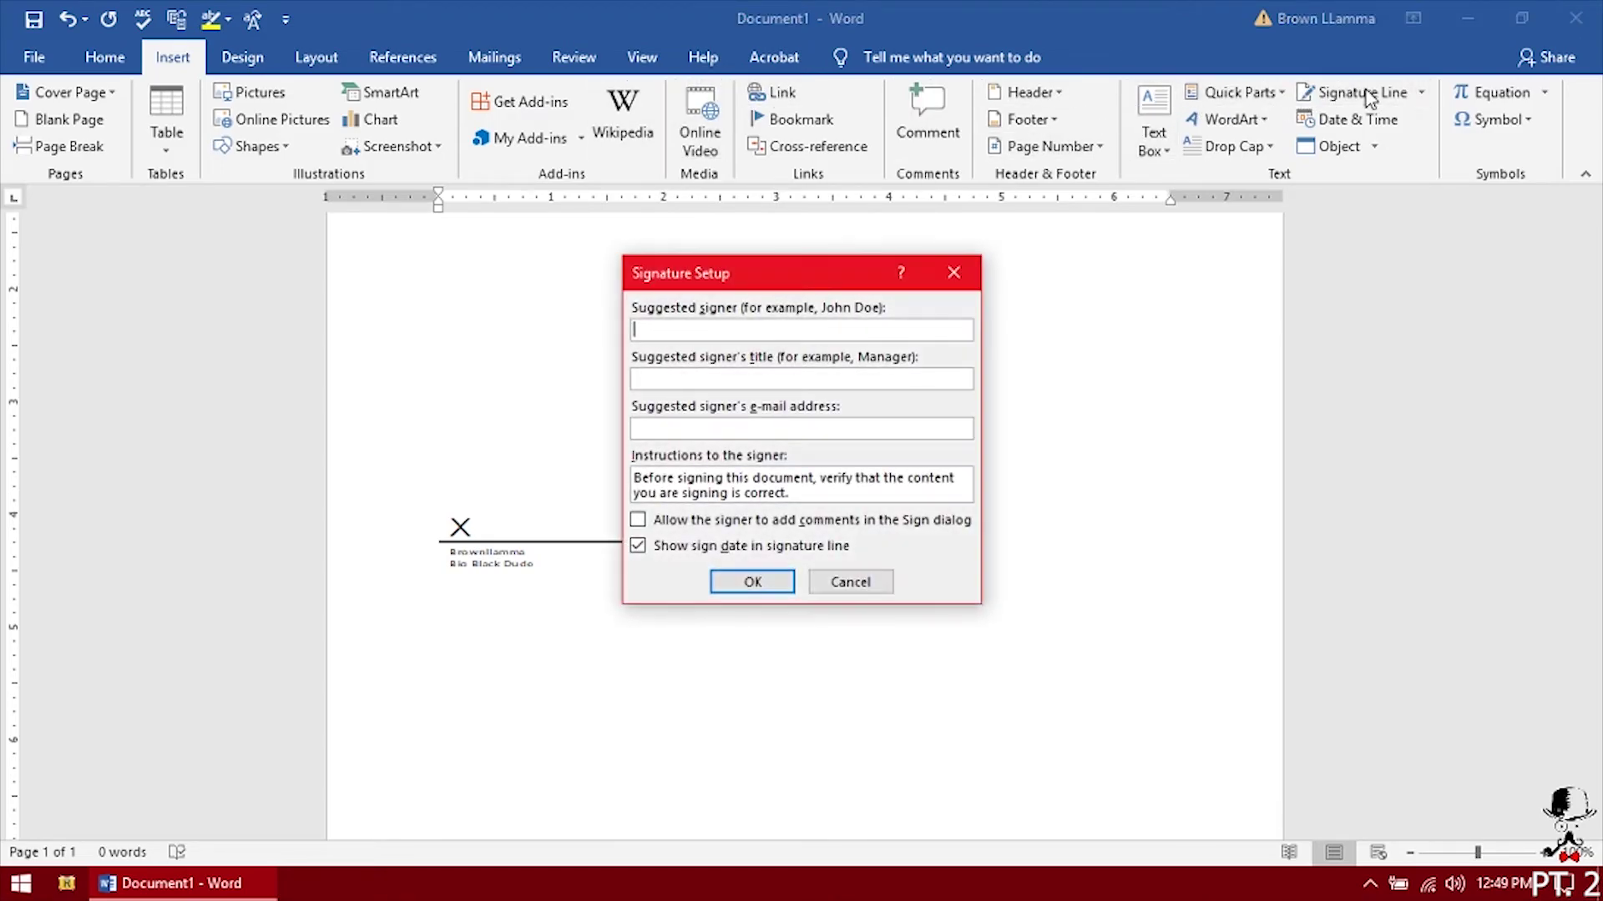
click(752, 582)
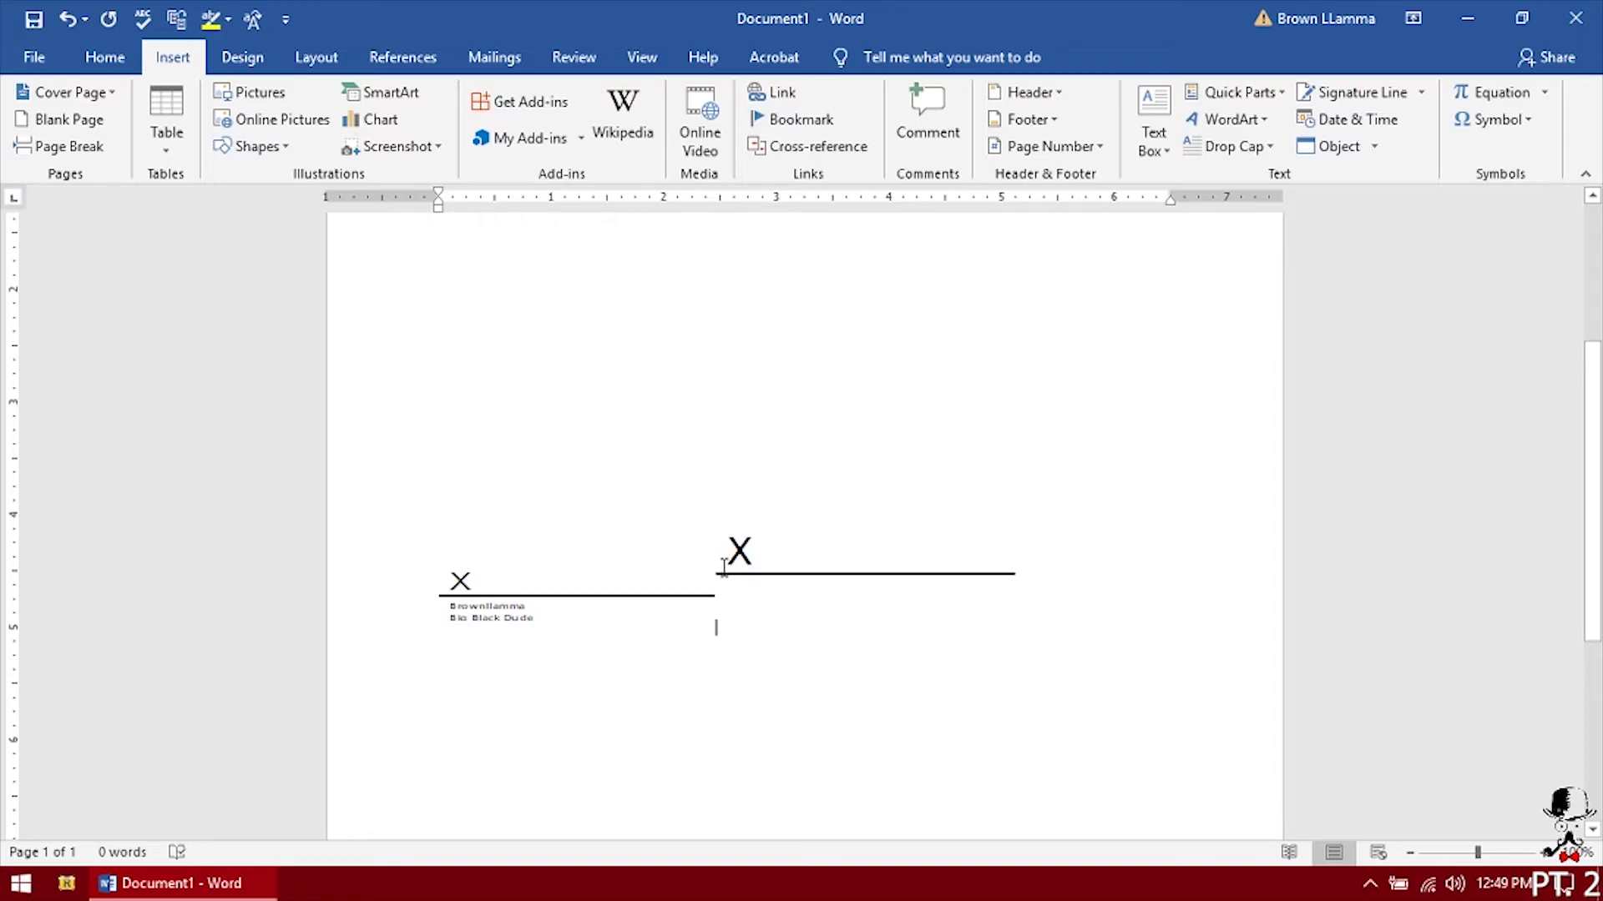
click(723, 568)
drag(722, 493, 749, 533)
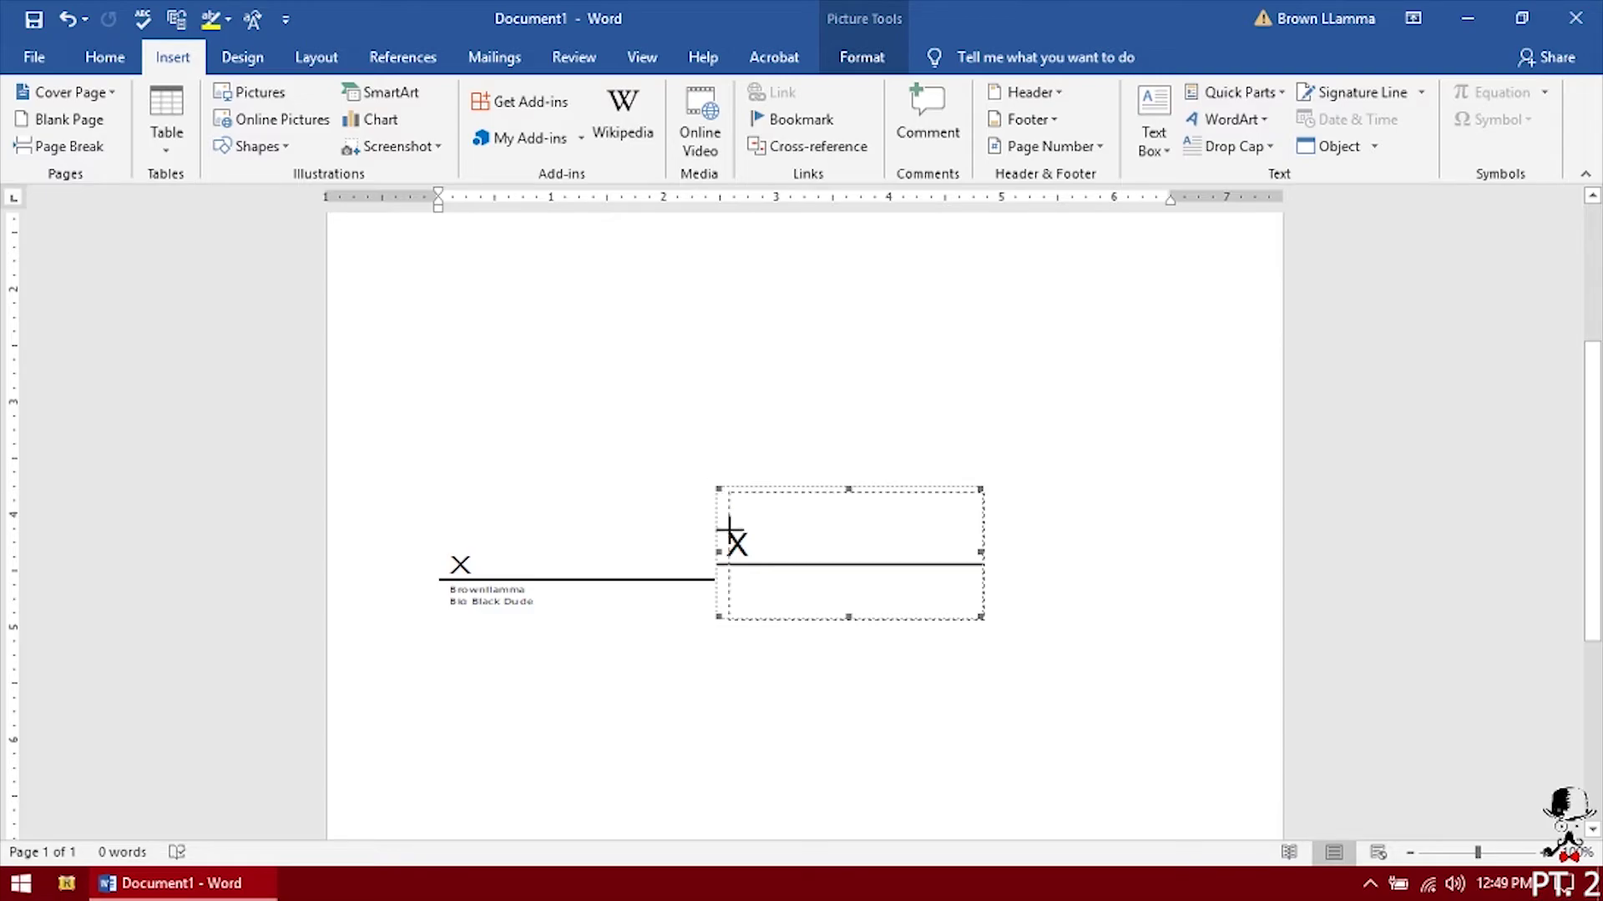
Step: Separate the two side-by-side signature lines with a tab space and select each one in turn
click(633, 554)
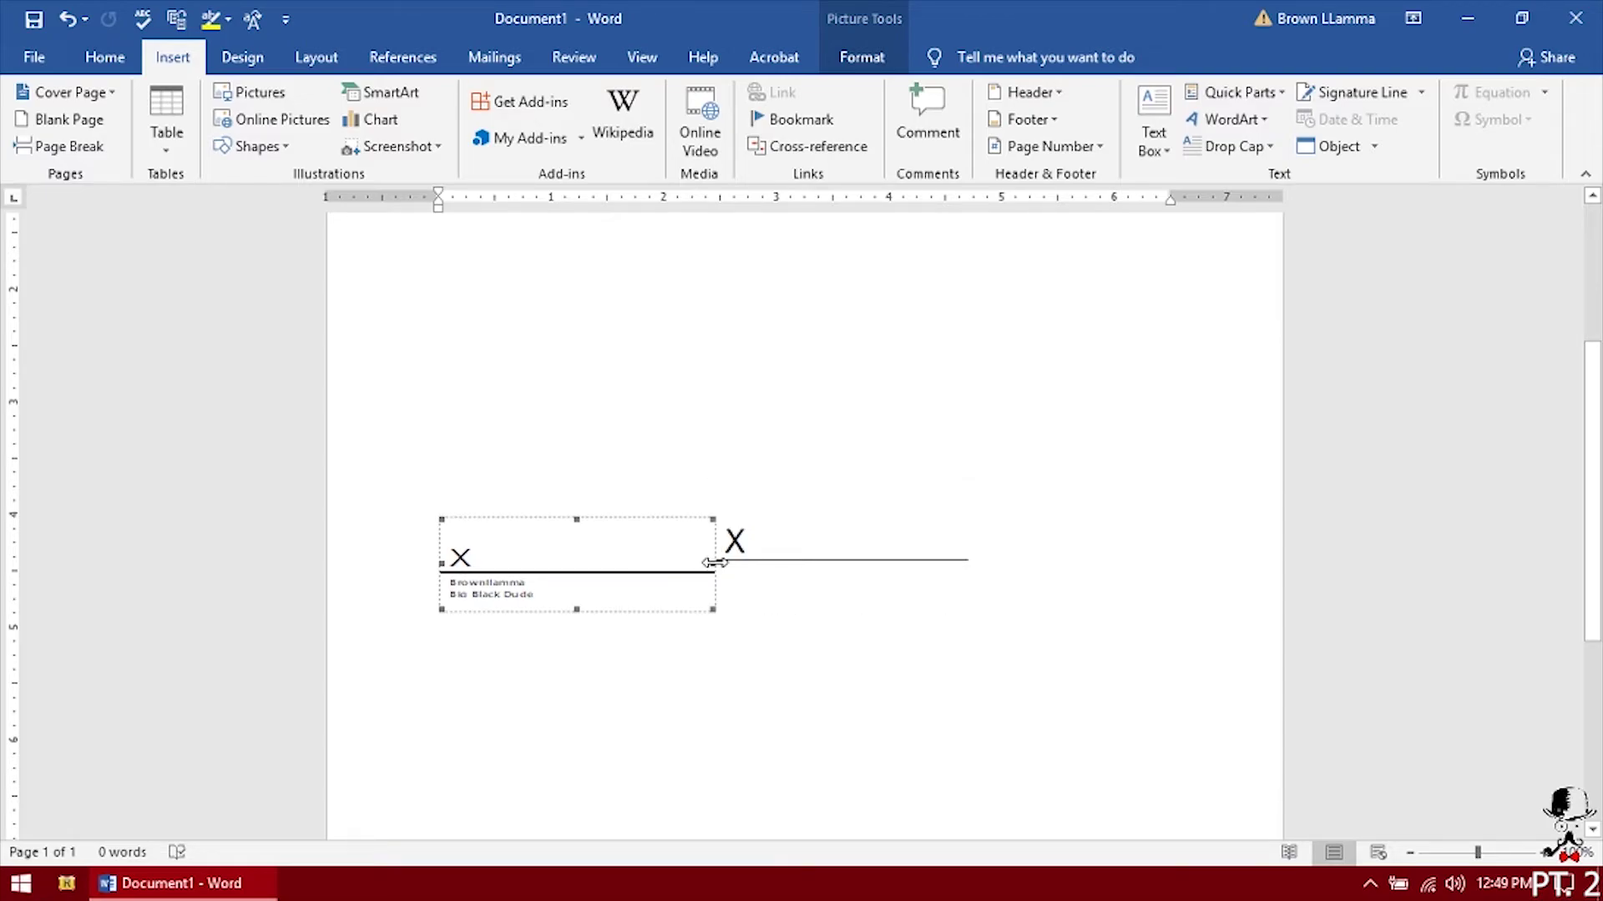
click(719, 569)
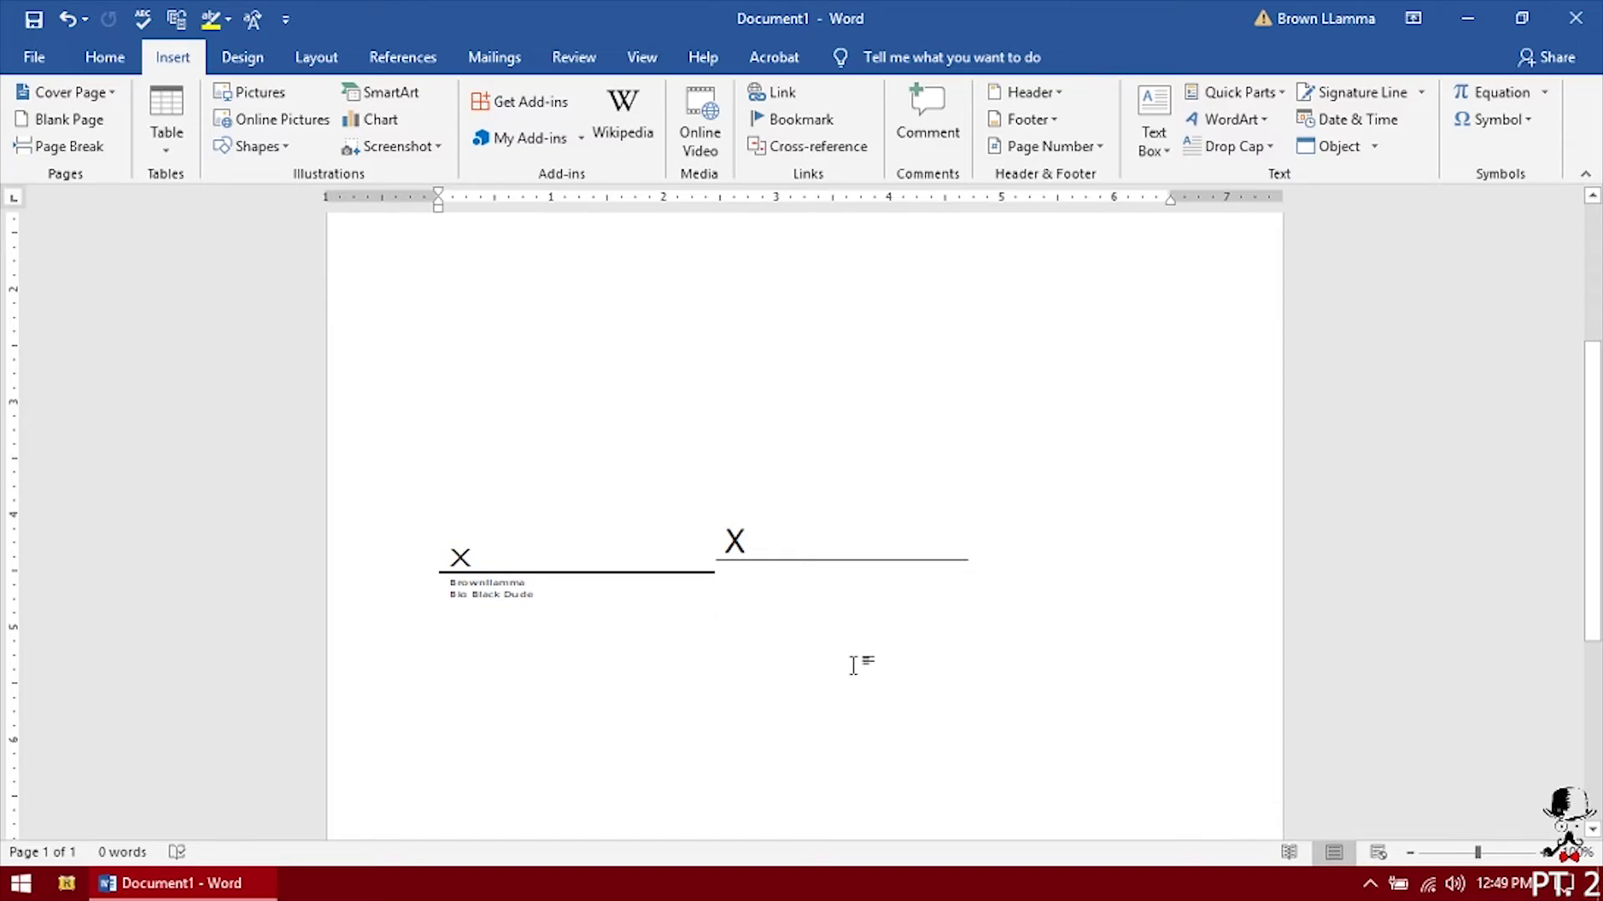
key(Tab)
key(Tab)
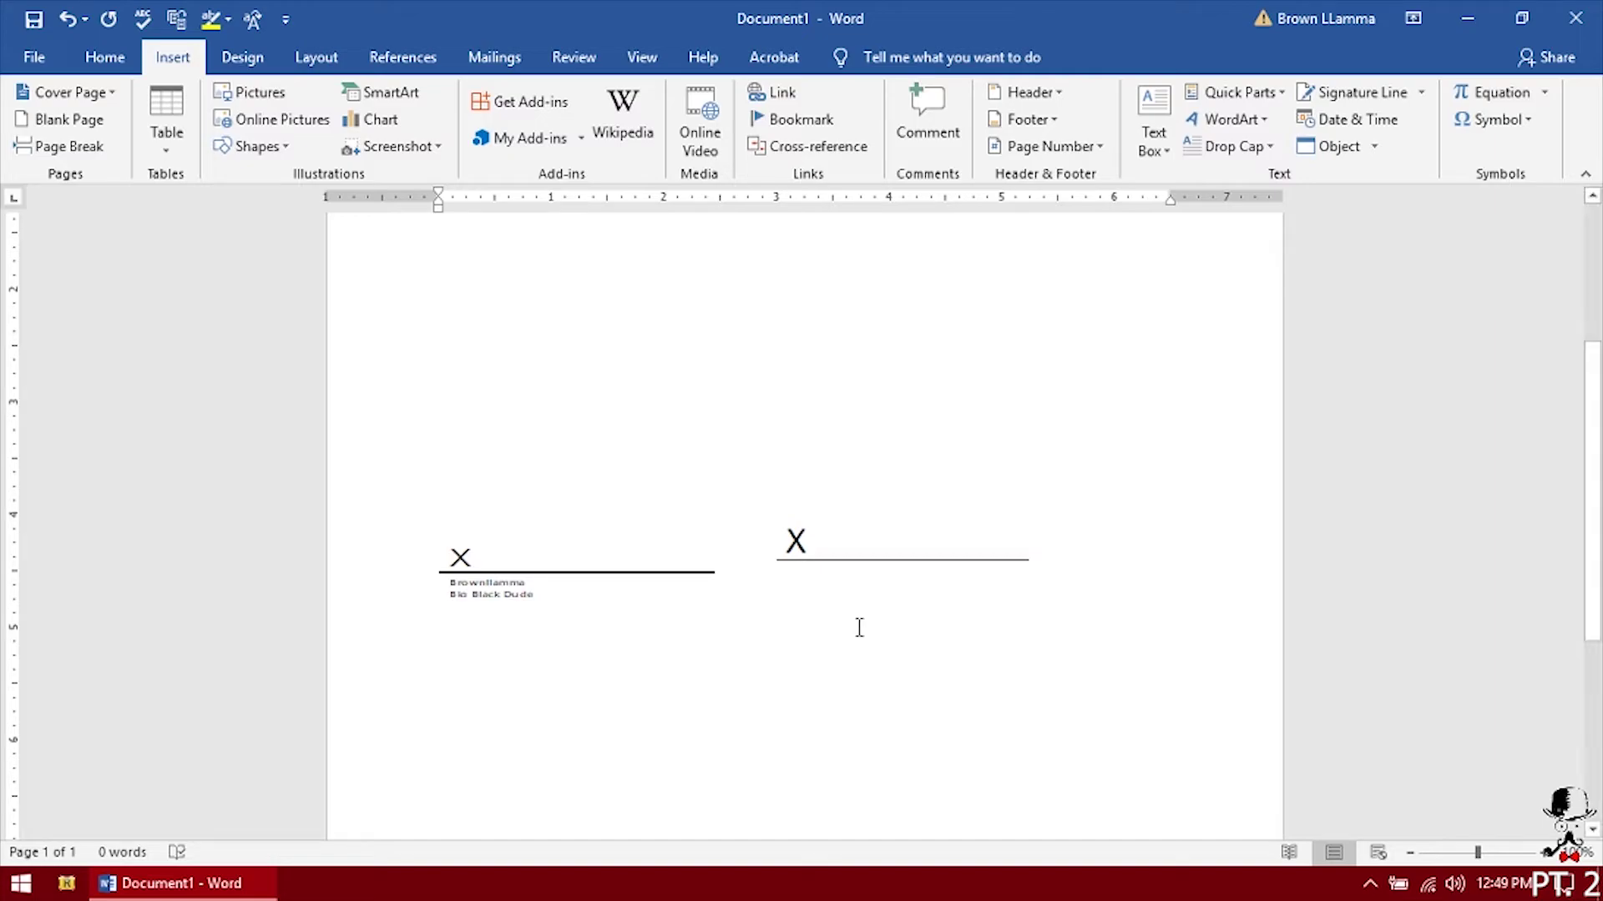
click(551, 561)
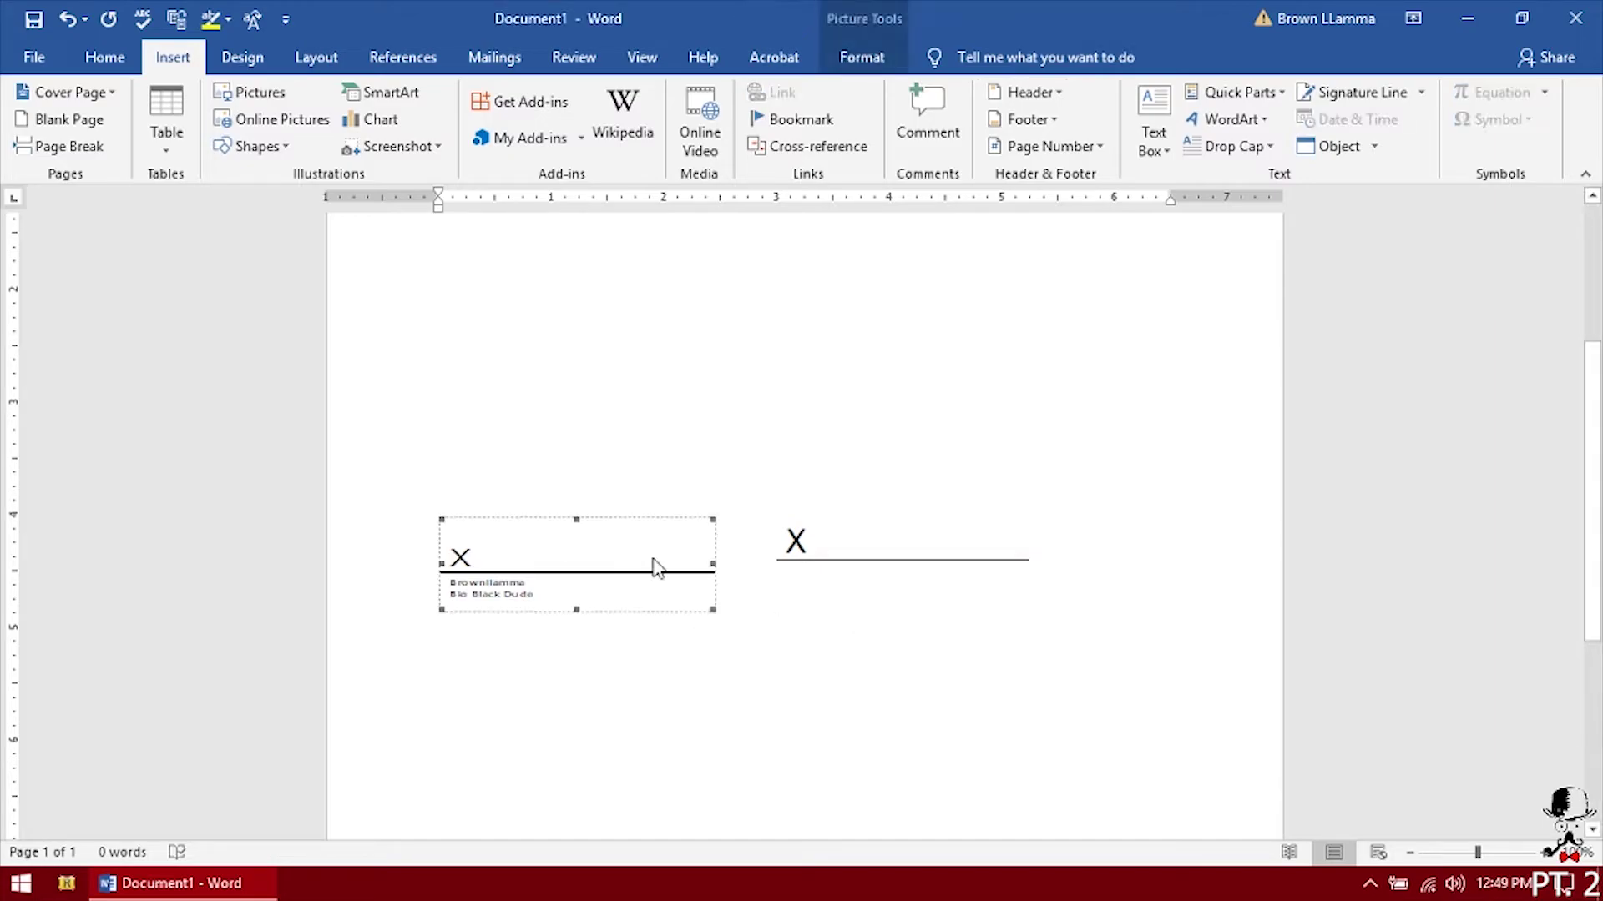
click(892, 557)
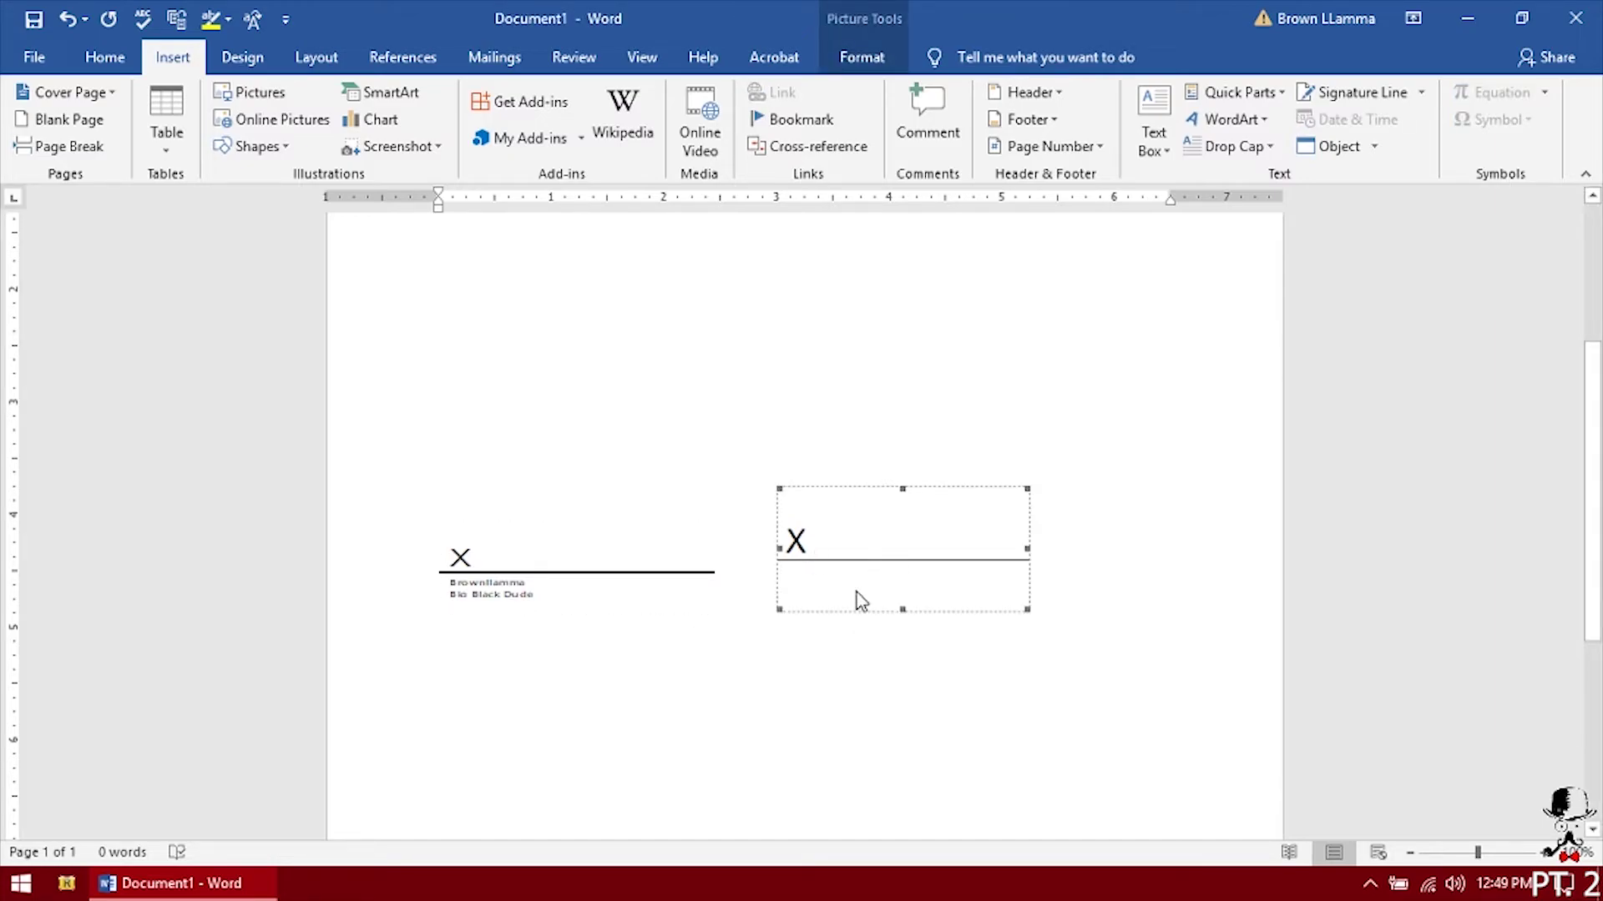
Step: Move the second signature line below the first by adding five line breaks before it
click(719, 672)
scroll(728, 668, down, 4)
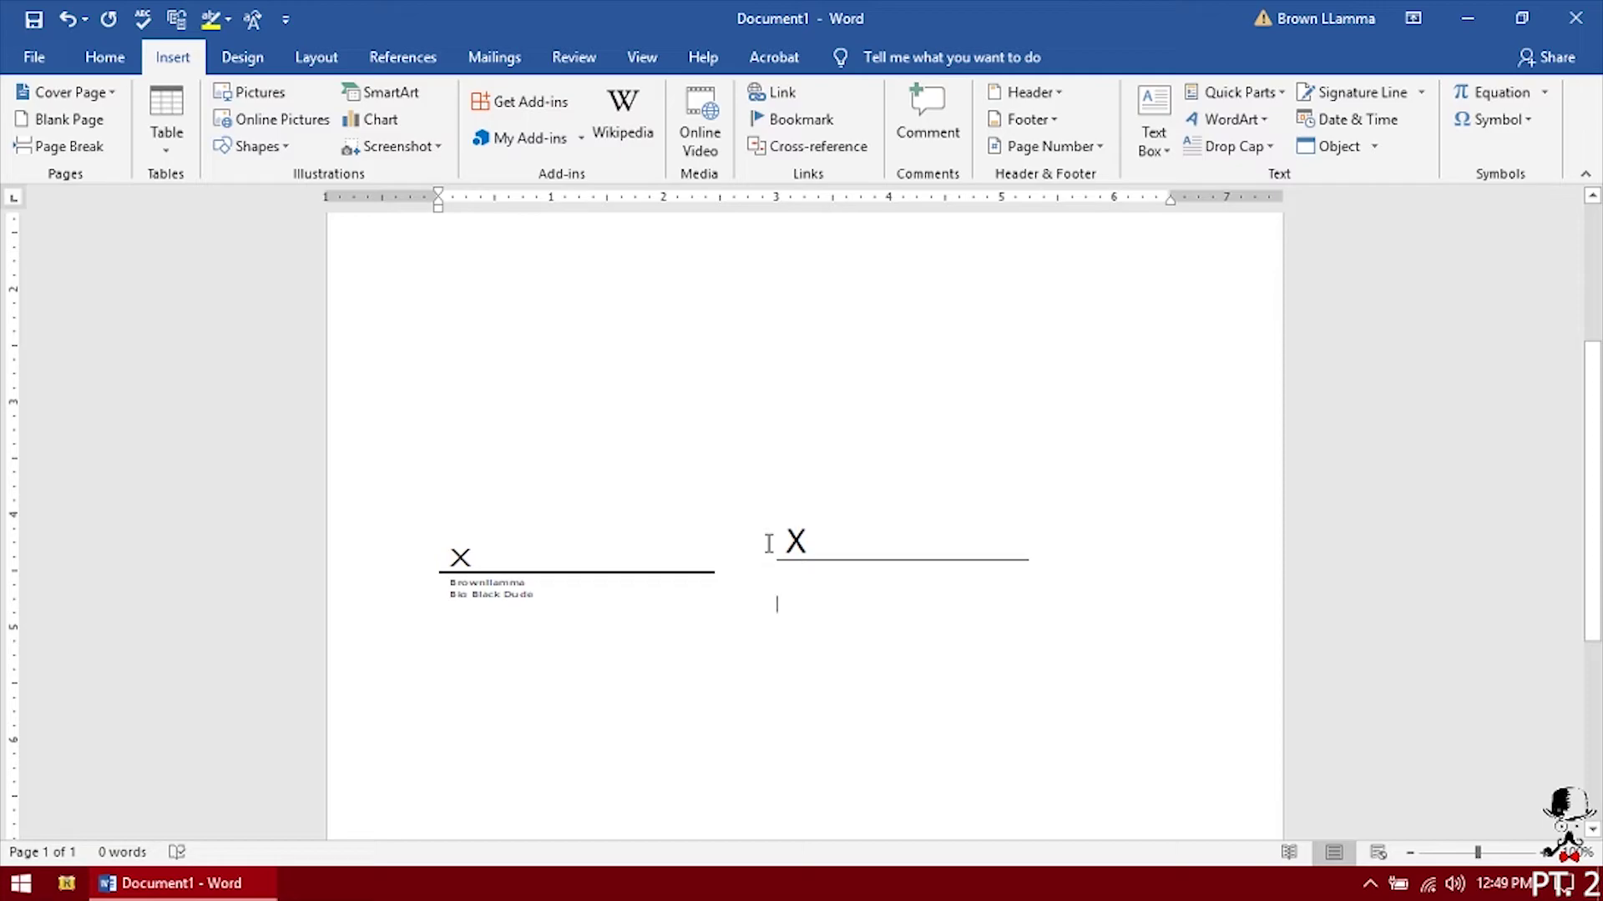
key(Return)
key(Return)
key(Return)
key(Return)
key(Return)
scroll(851, 567, down, 3)
scroll(854, 565, up, 6)
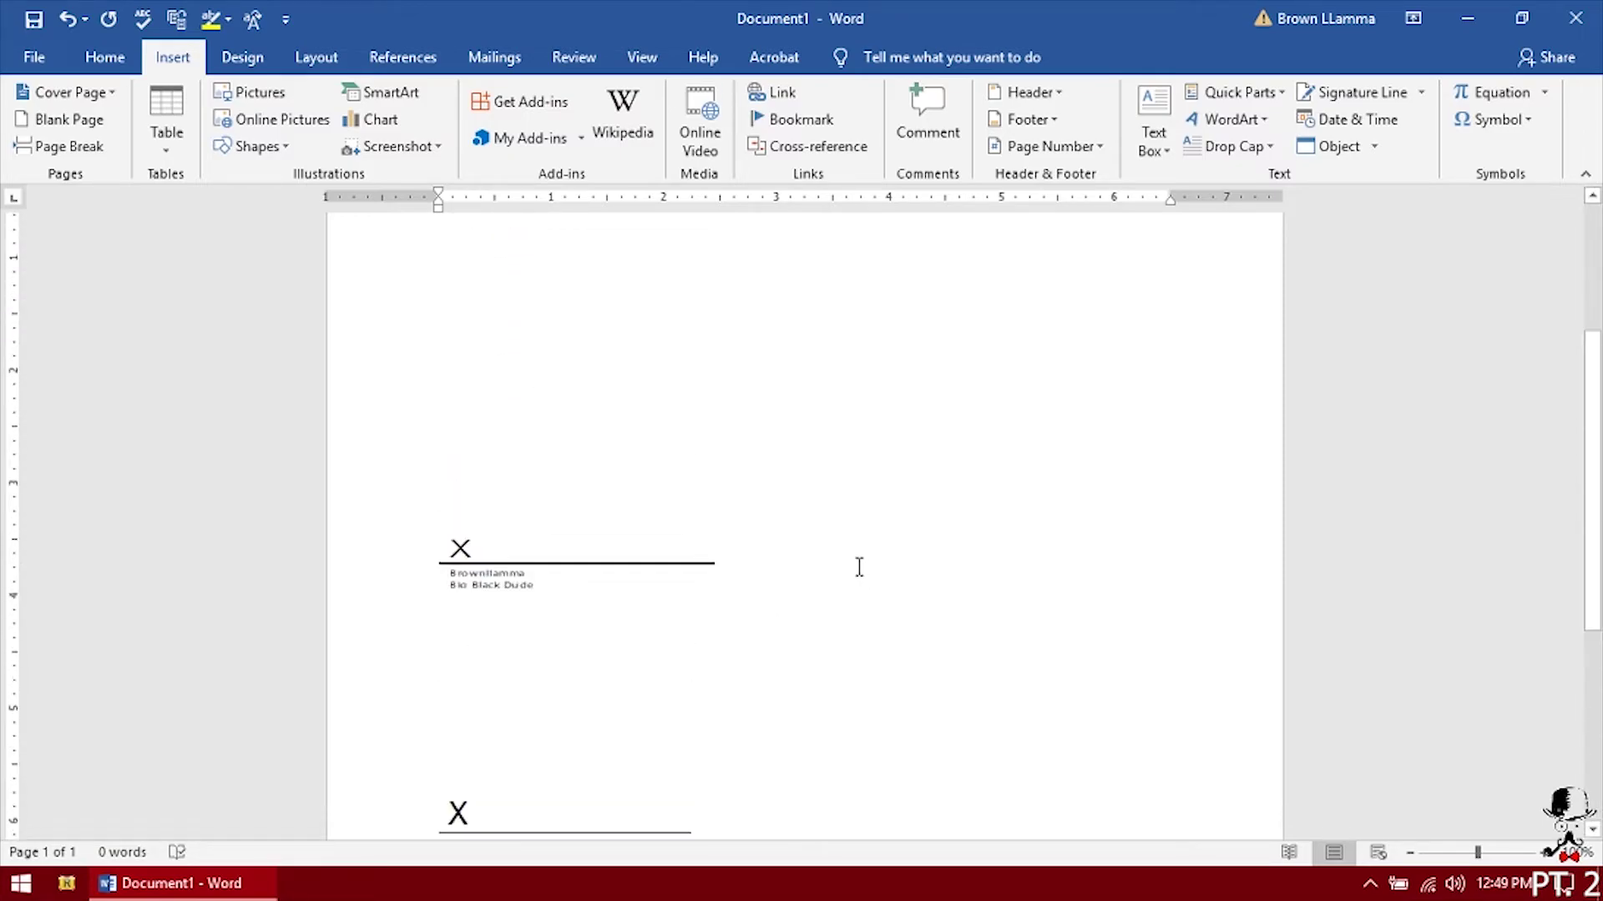
Step: Insert a signature line with blank signer details in the first page footer
scroll(856, 563, down, 4)
double_click(705, 738)
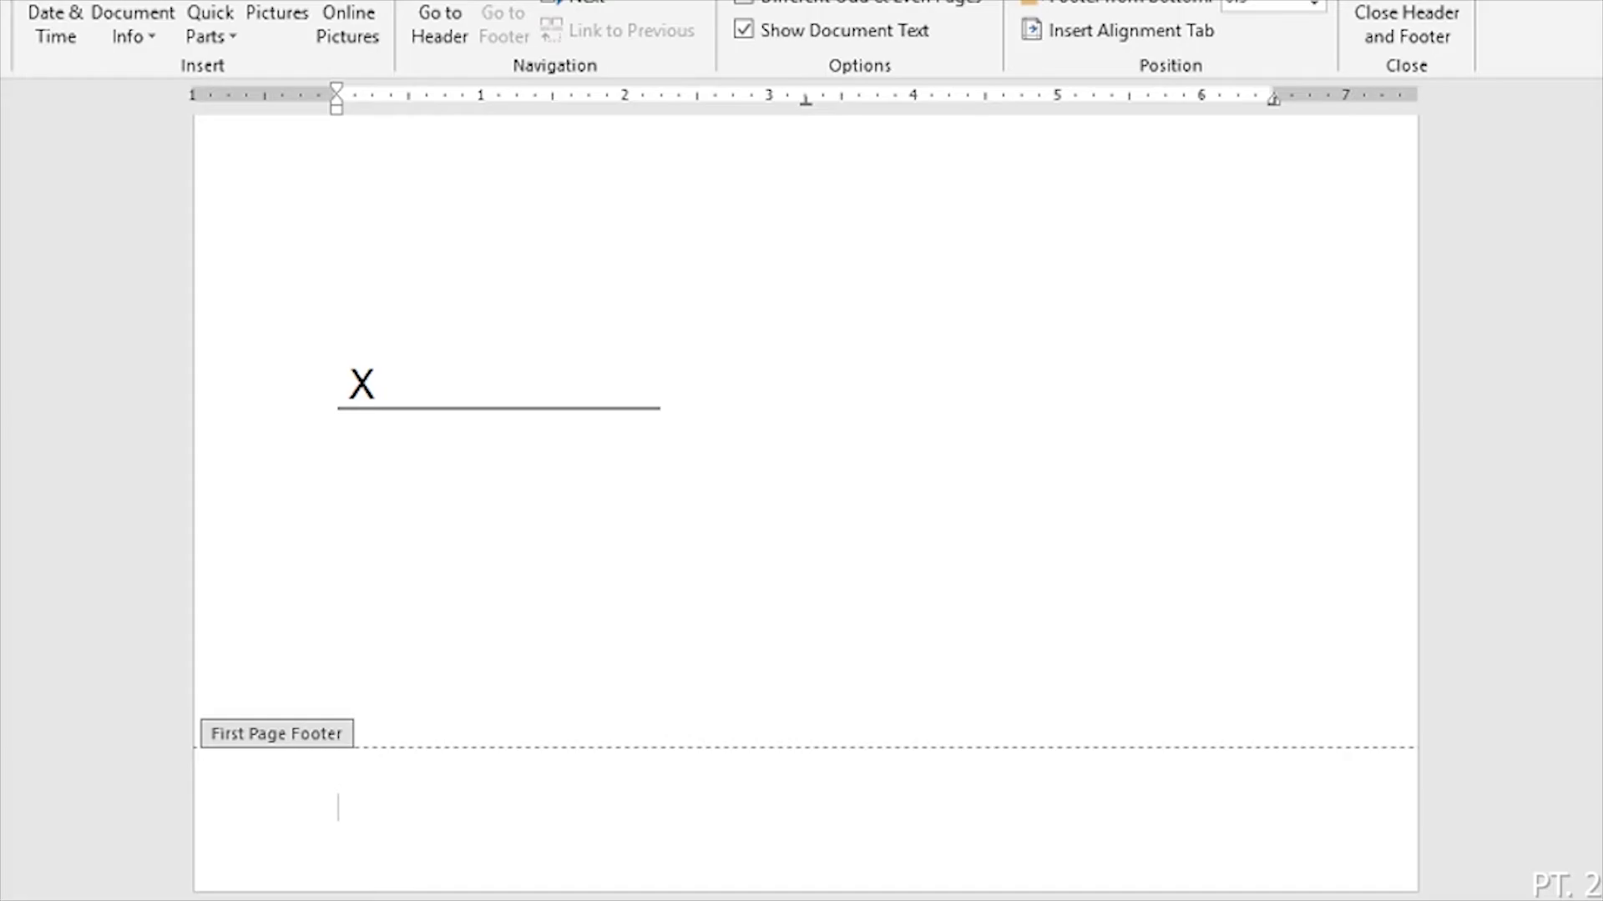
click(6, 2)
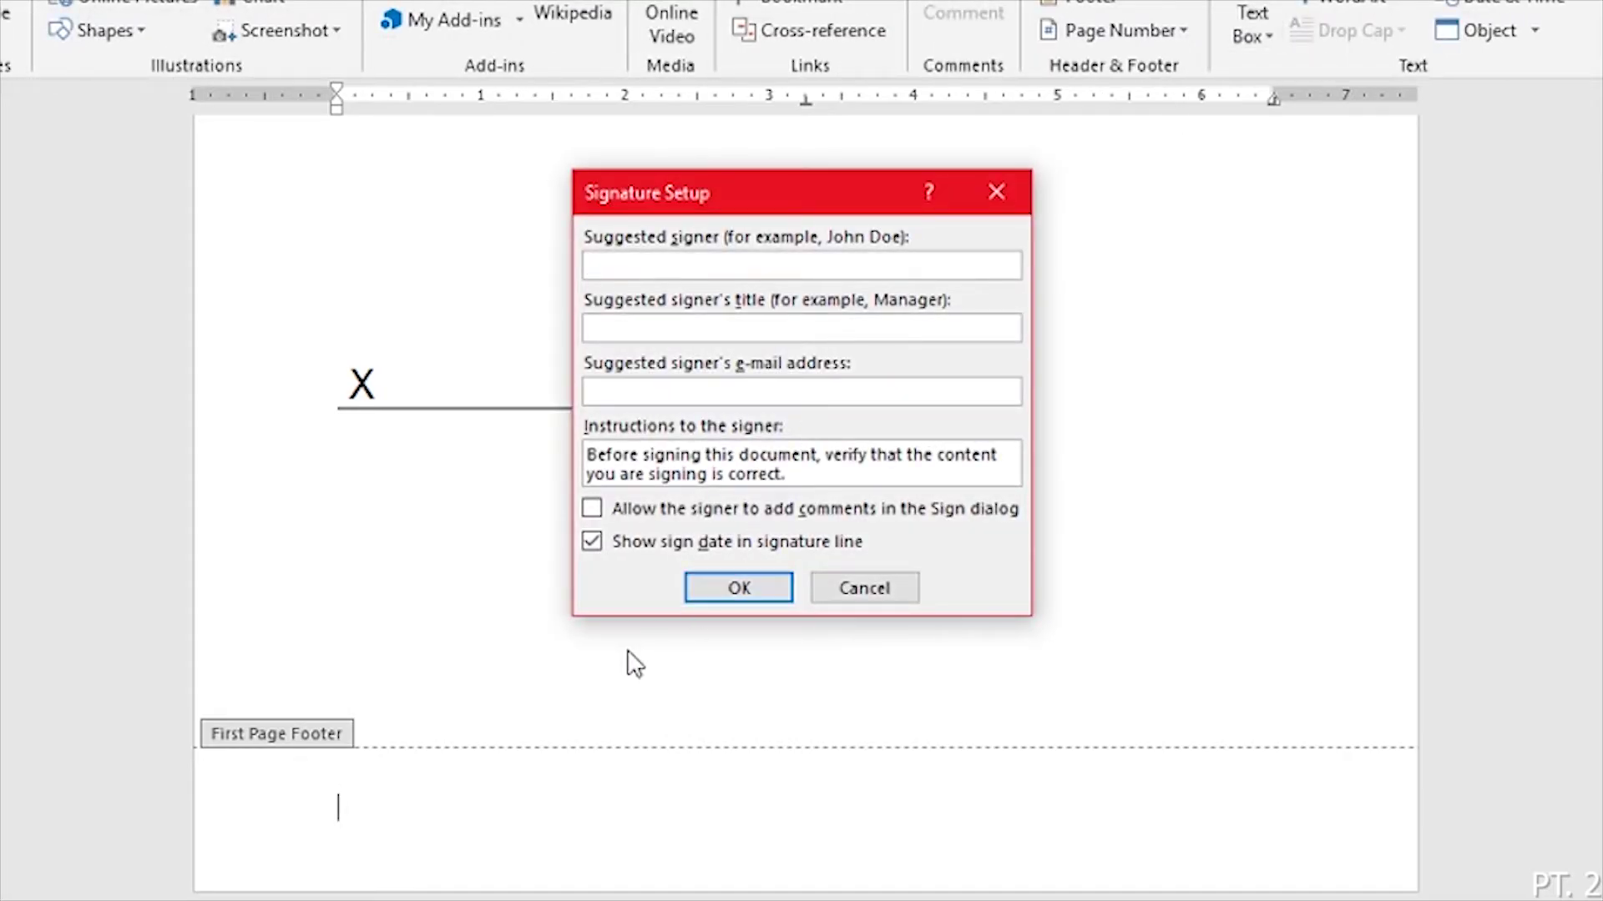
click(711, 596)
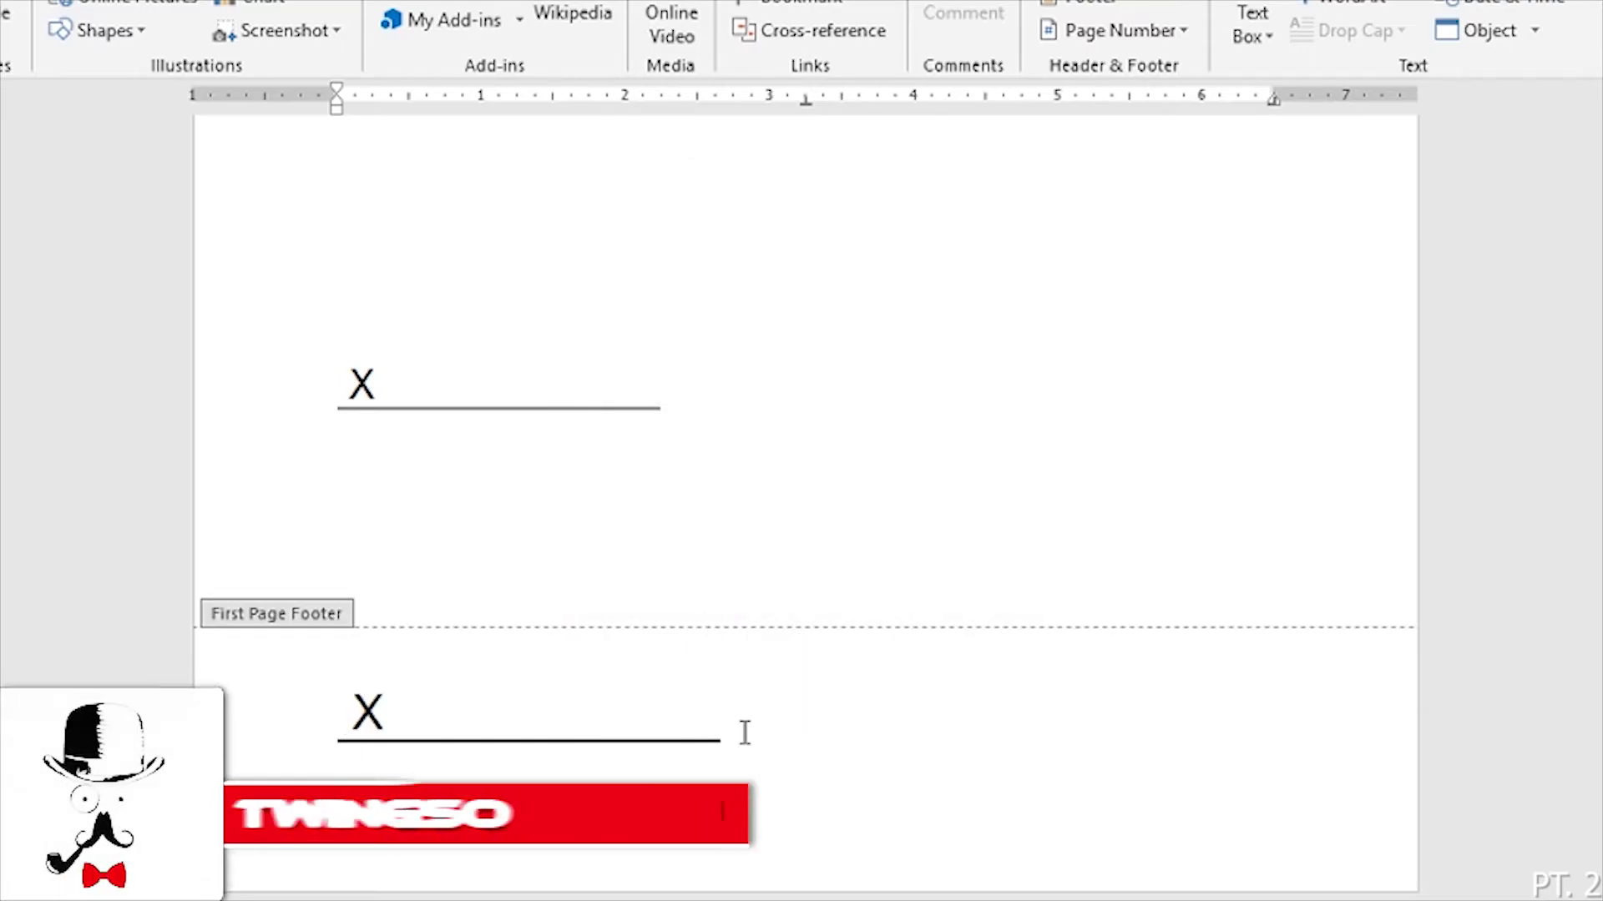
Step: Scale the footer's signature line down freehand to about 2 inches wide and return to the document body
click(663, 740)
drag(718, 632, 650, 711)
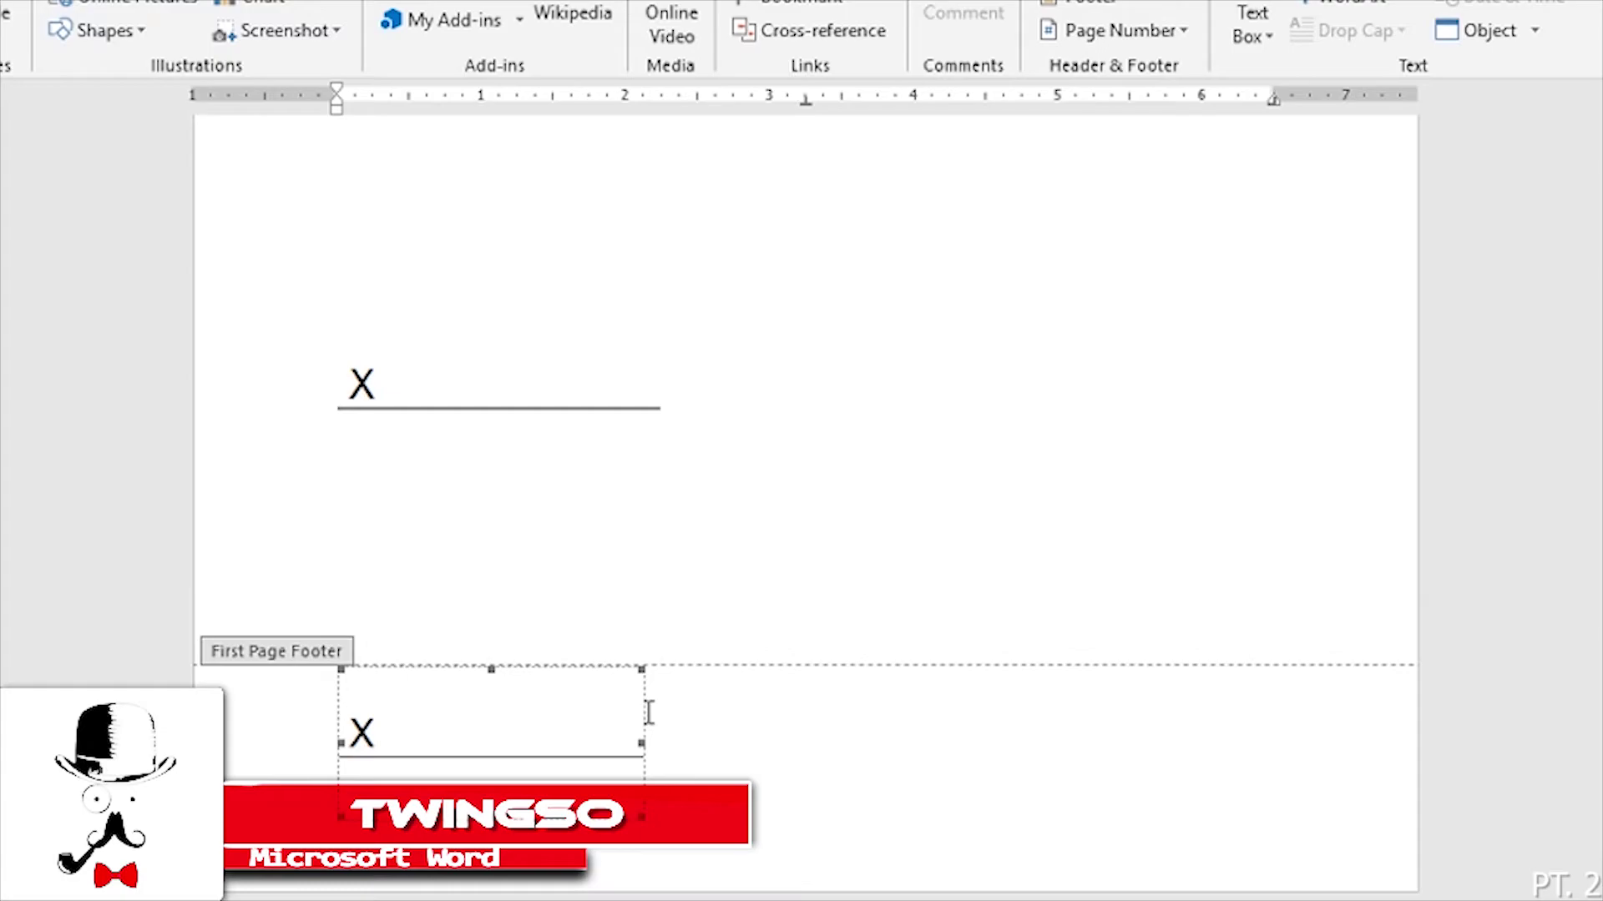
mouse_move(641, 744)
mouse_down()
mouse_move(622, 758)
mouse_move(618, 731)
mouse_move(623, 744)
mouse_up()
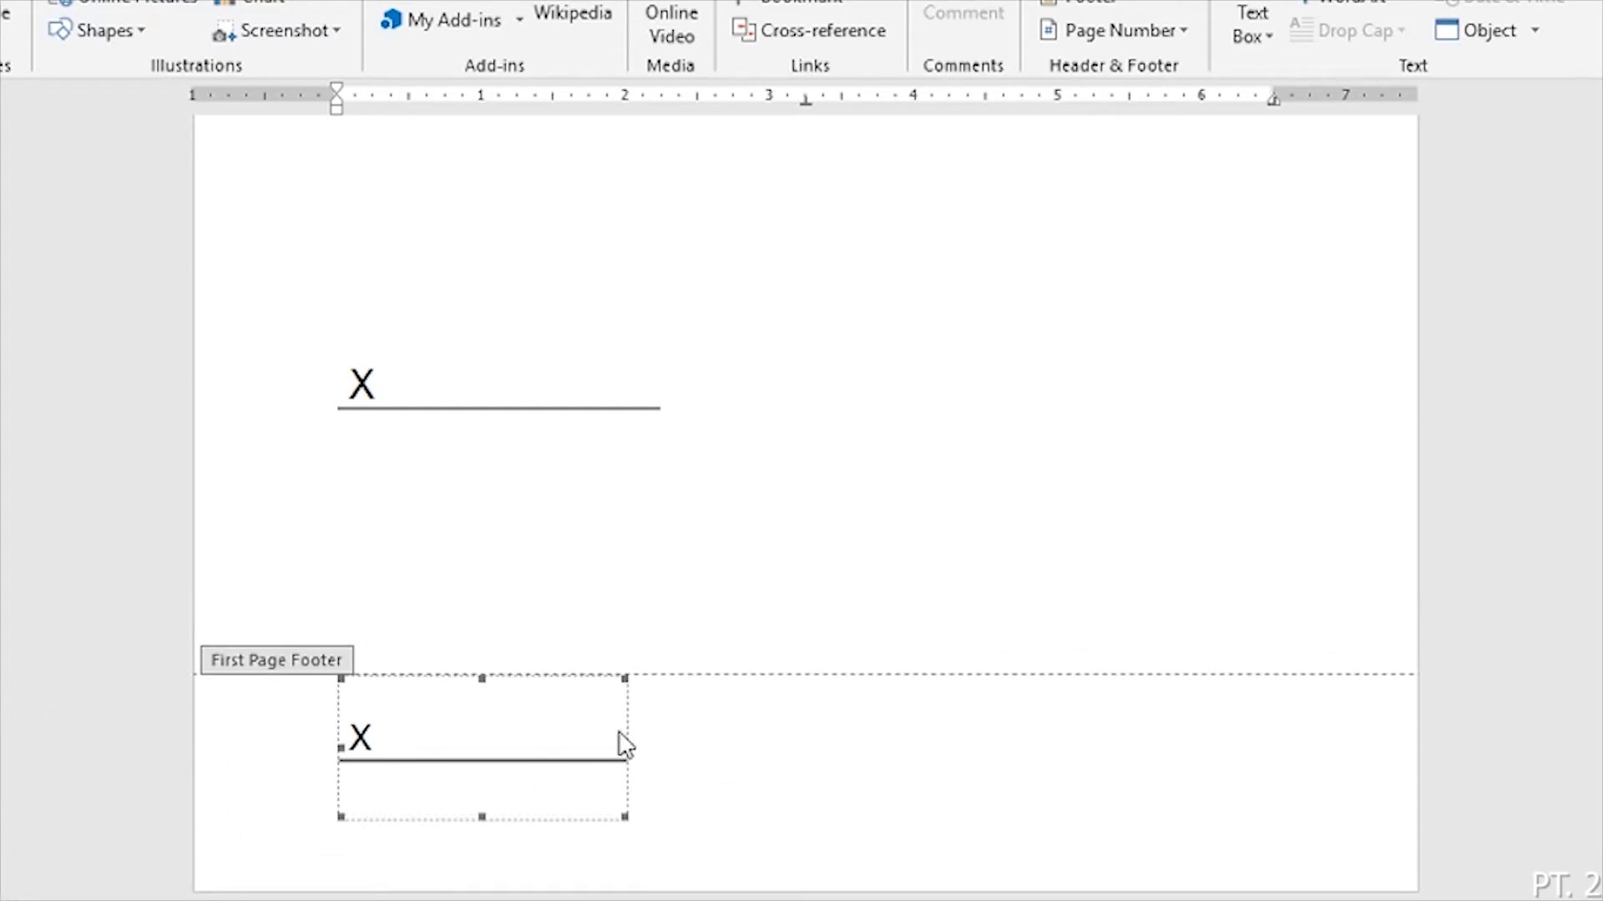
double_click(840, 564)
click(434, 737)
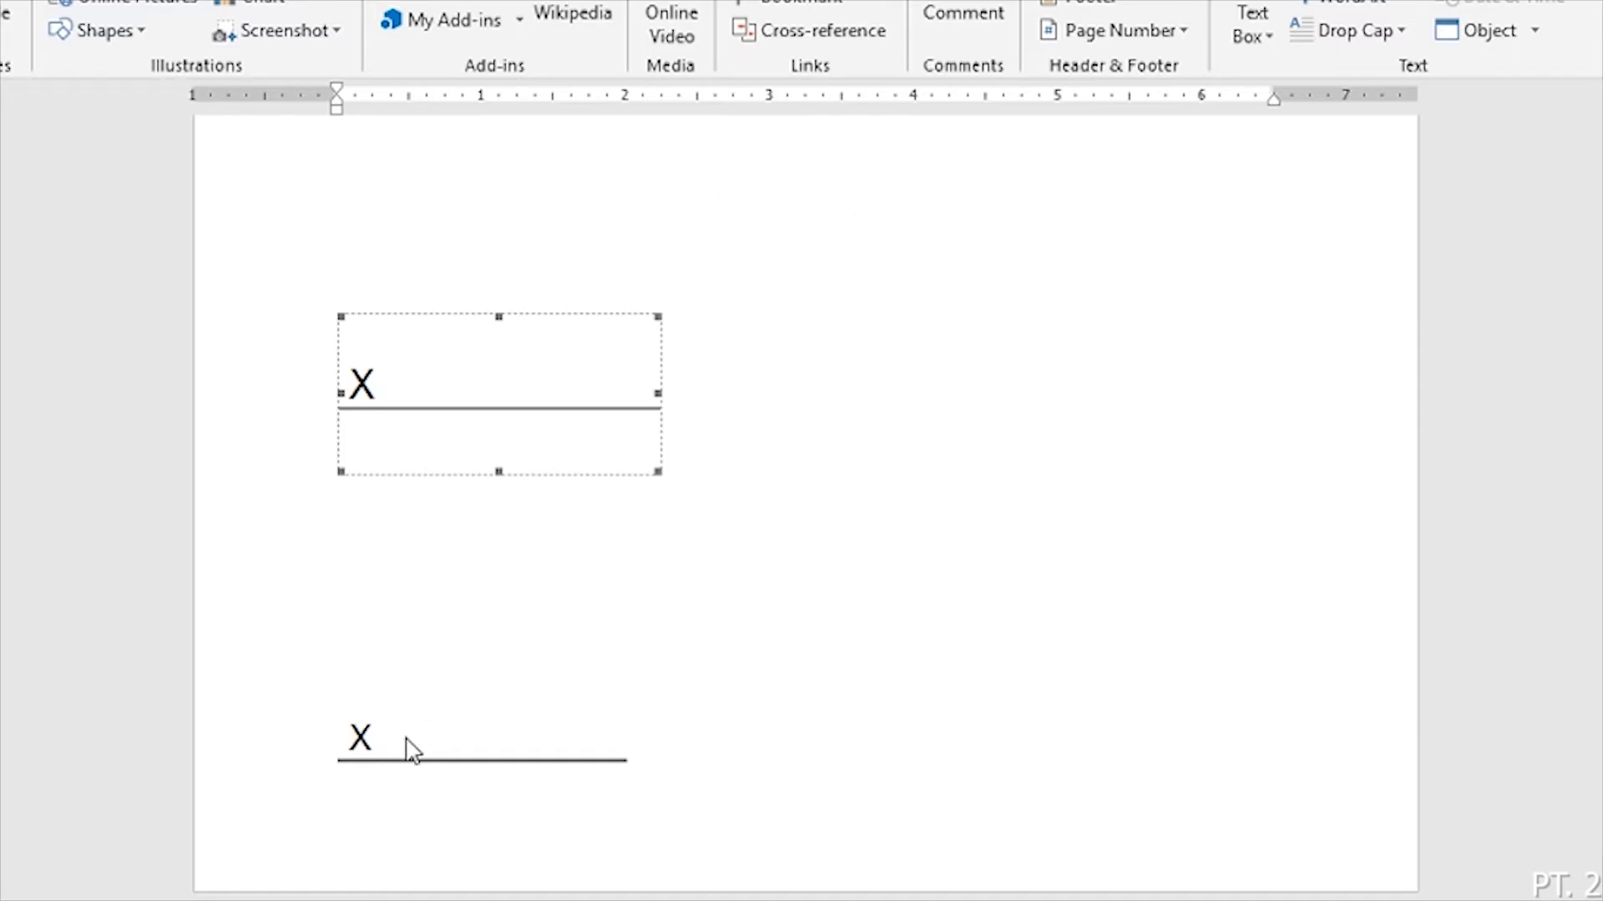
Step: Insert the date in the "Monday, February 11, 2019" format in the first page footer, right-align it, and leave the footer
double_click(812, 770)
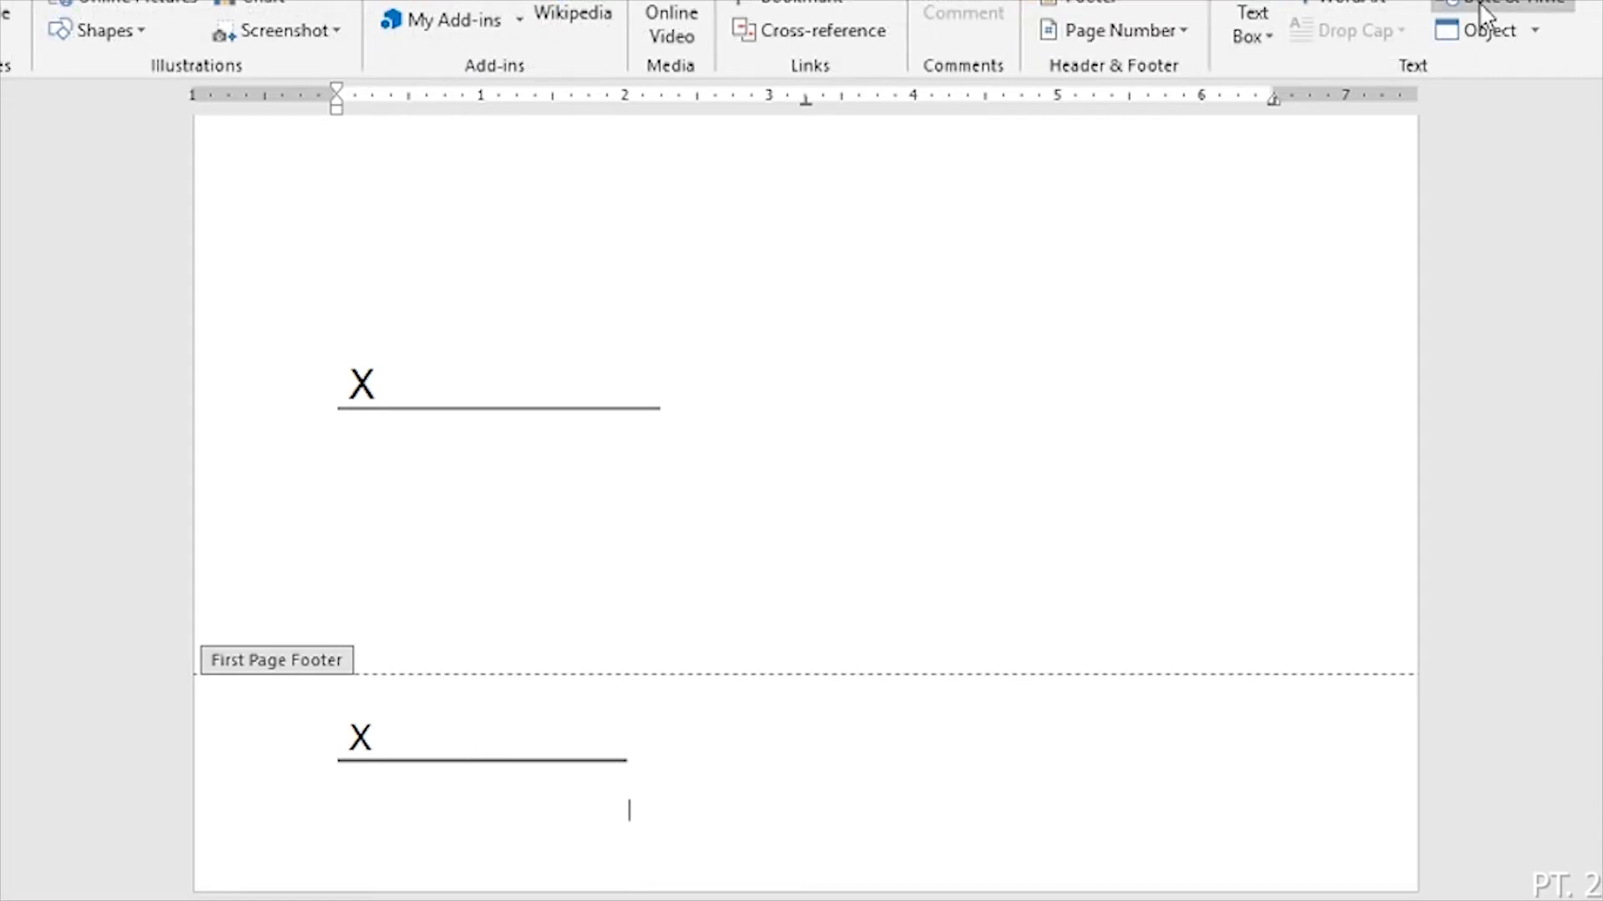
click(1482, 6)
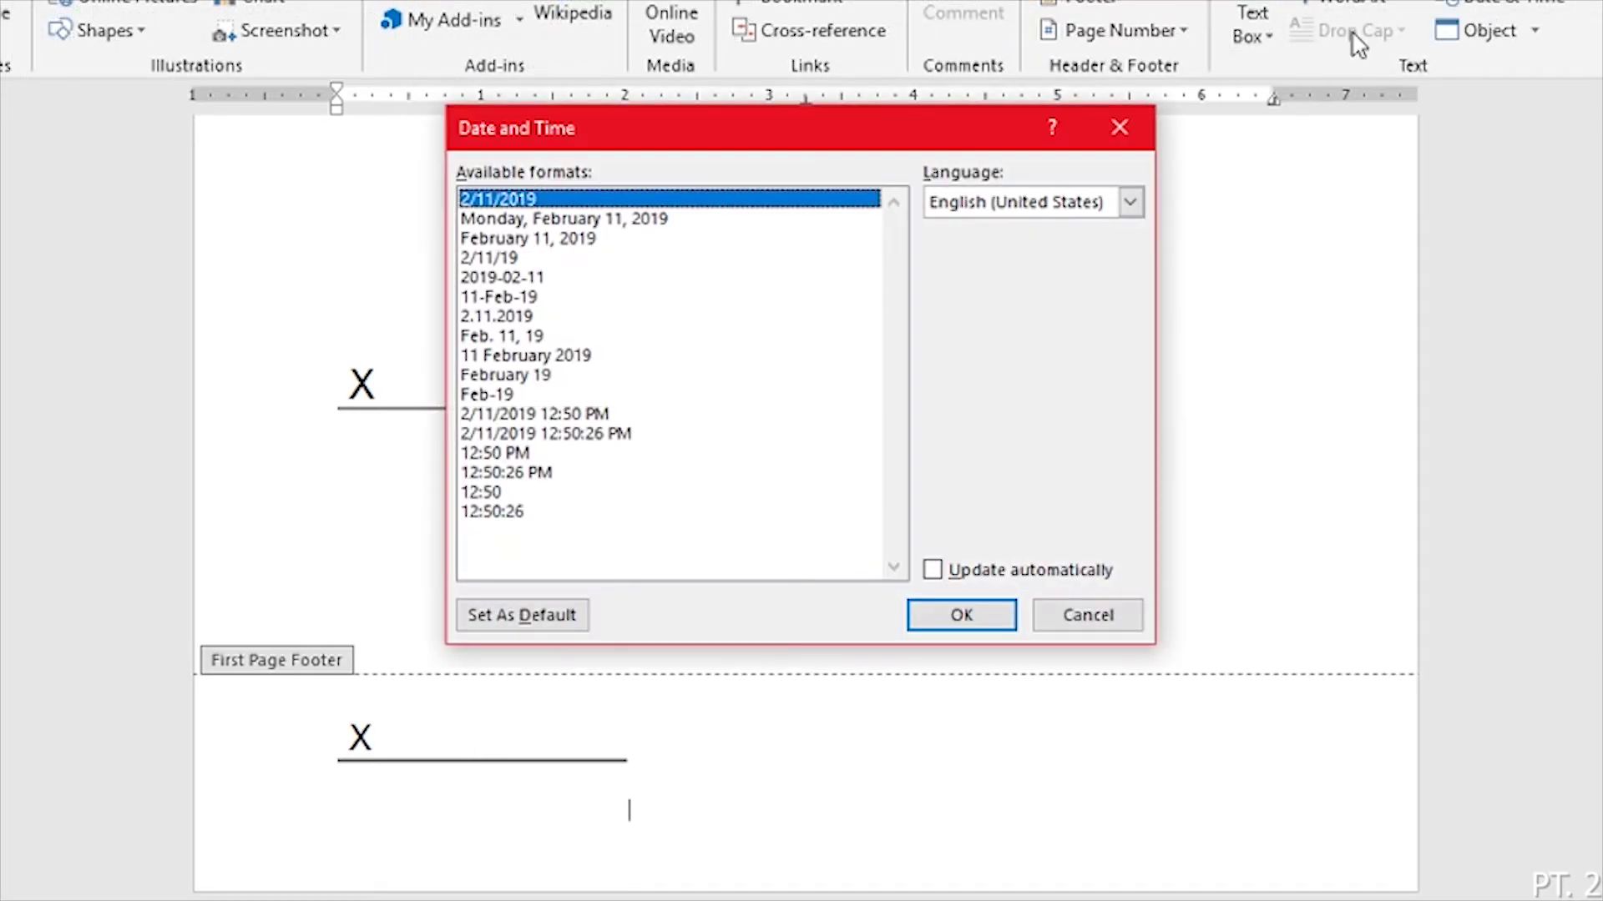
click(584, 220)
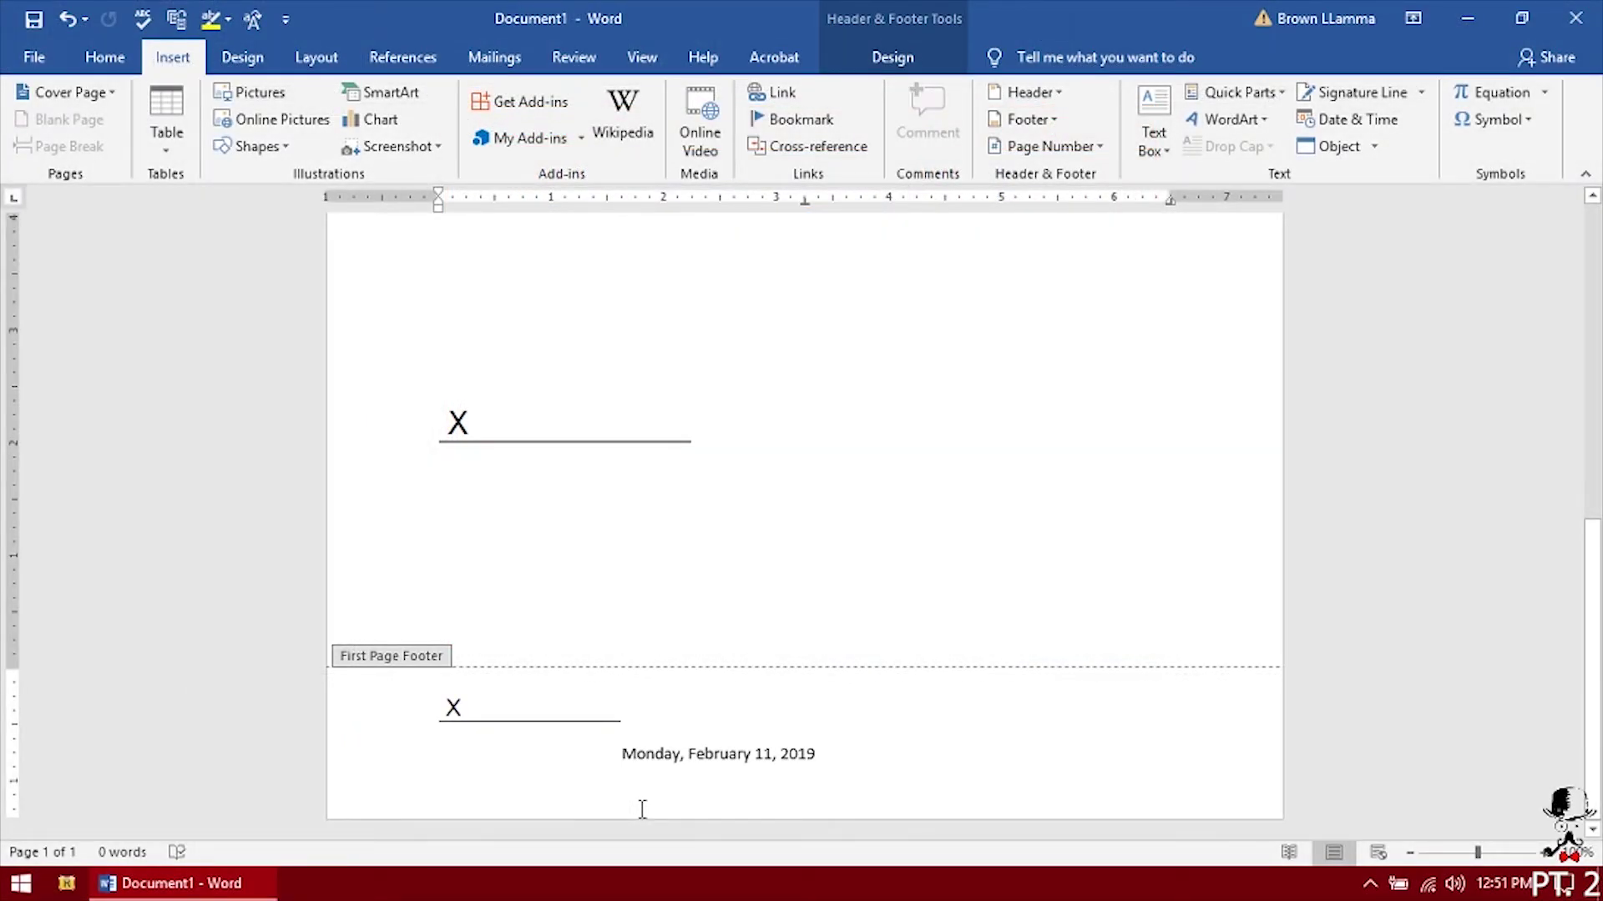
key(ctrl+e)
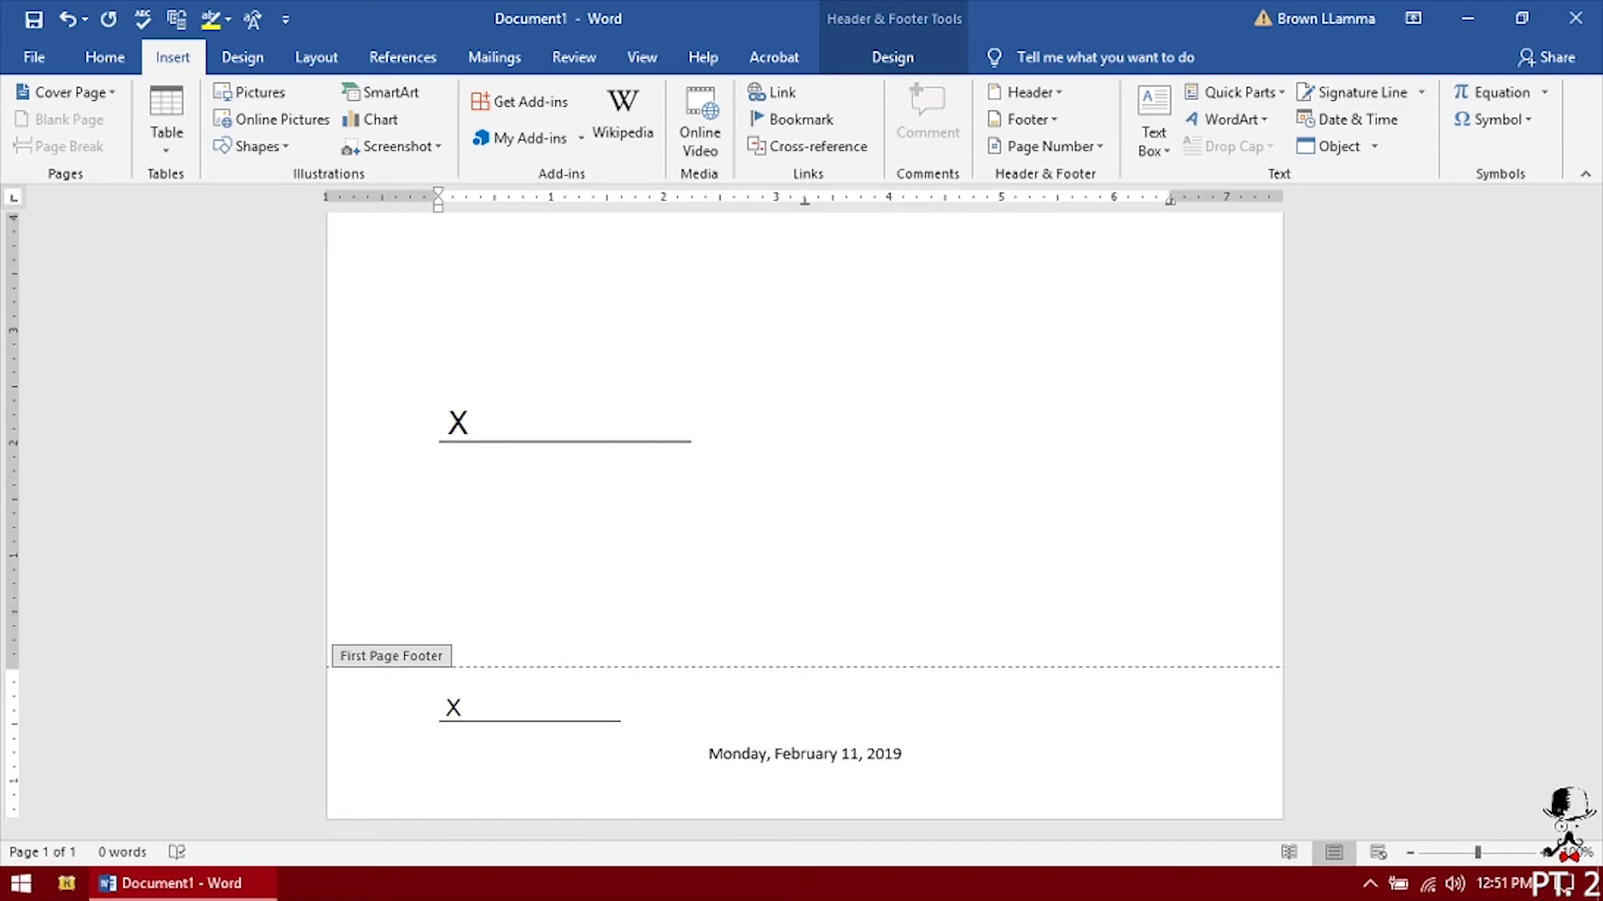
key(ctrl+r)
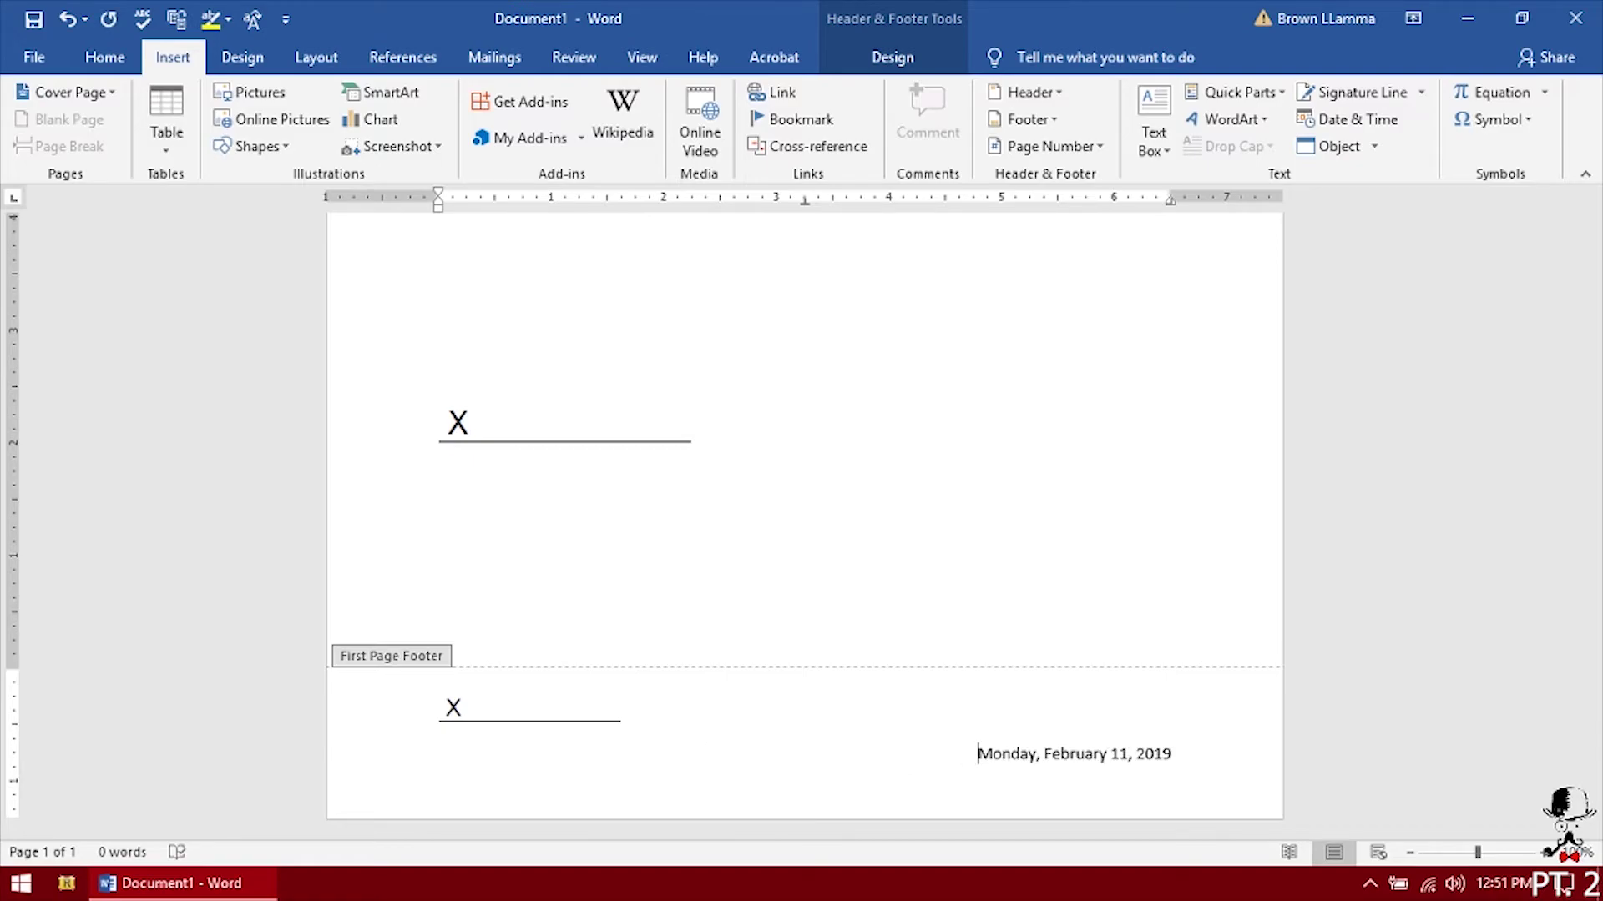
double_click(679, 561)
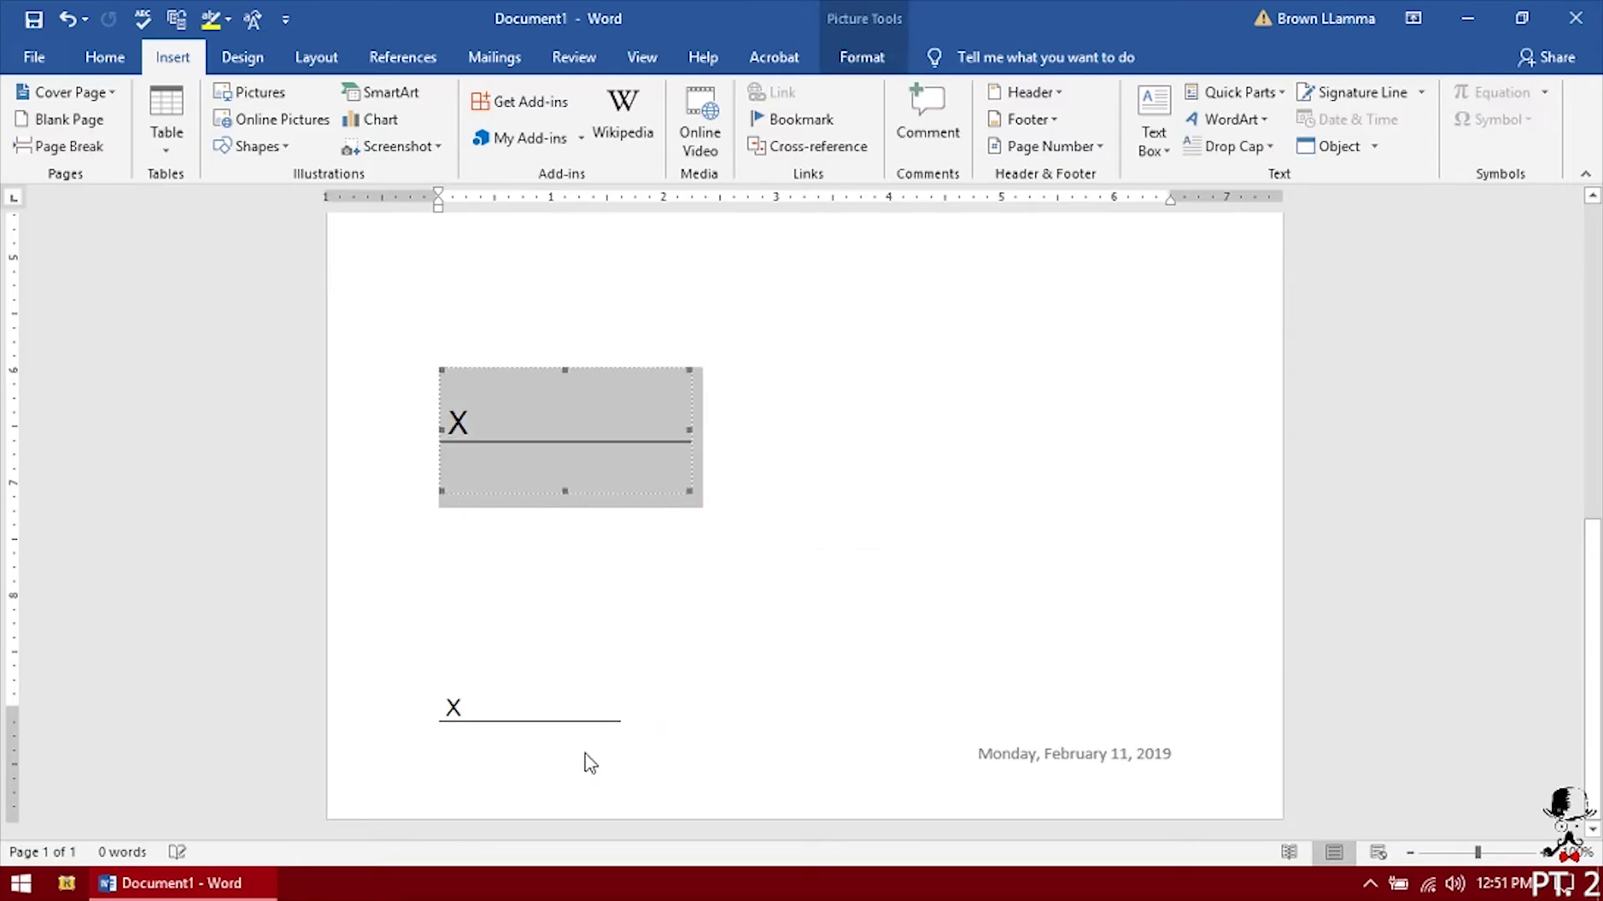
Step: Select the whole document body, review it with paragraph marks shown, delete its contents, and hide the marks again
click(699, 721)
click(172, 57)
click(785, 351)
scroll(790, 350, up, 5)
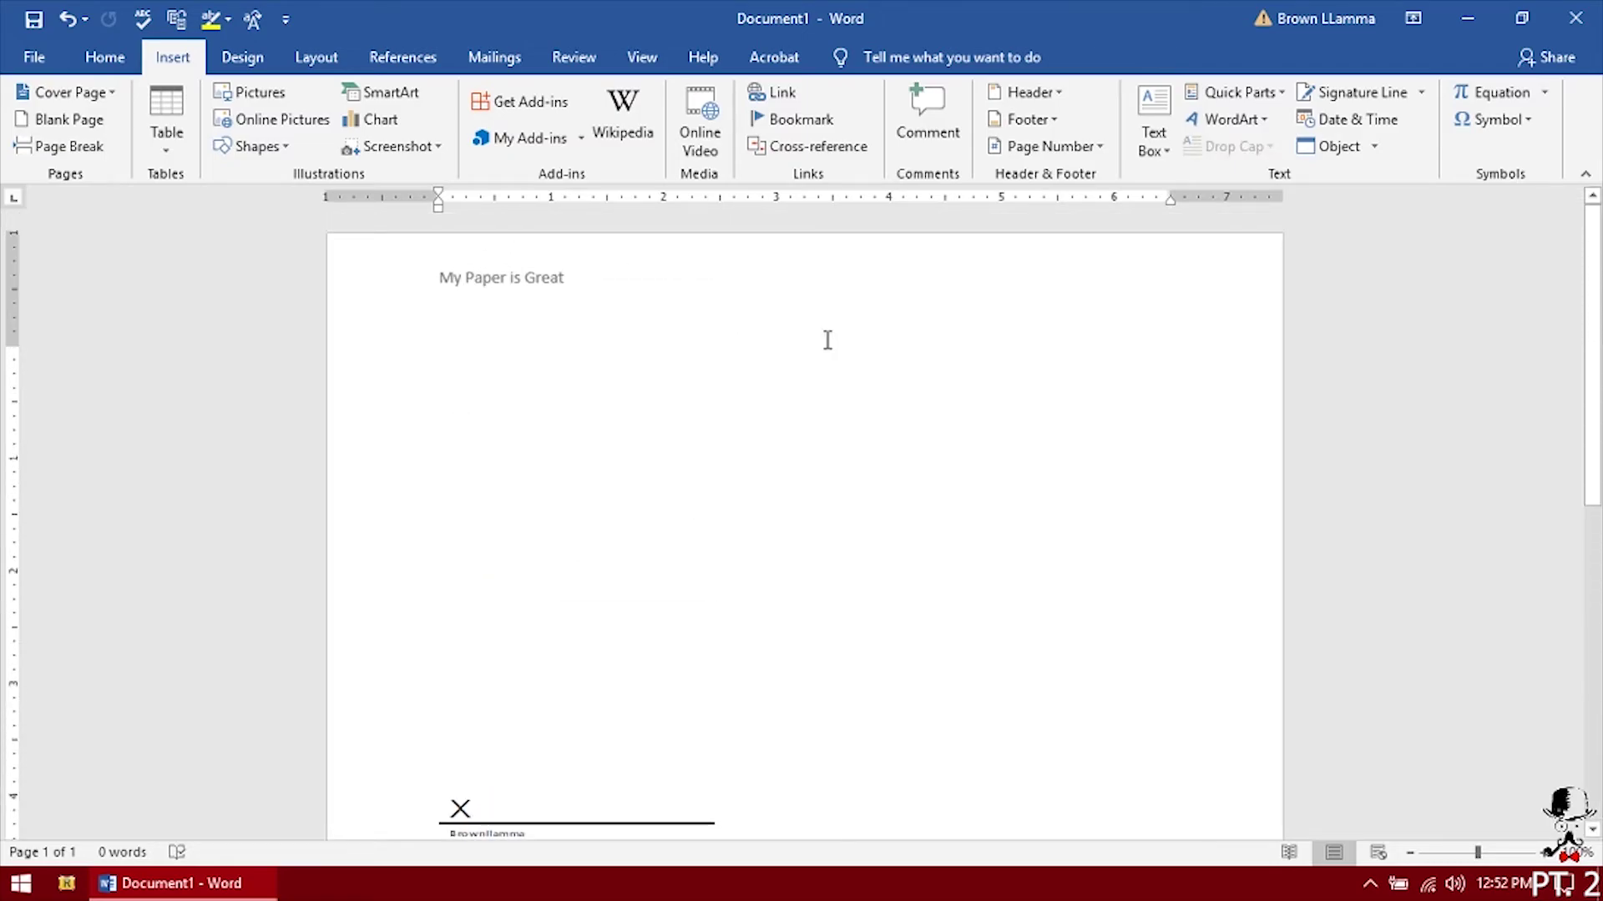
key(ctrl+a)
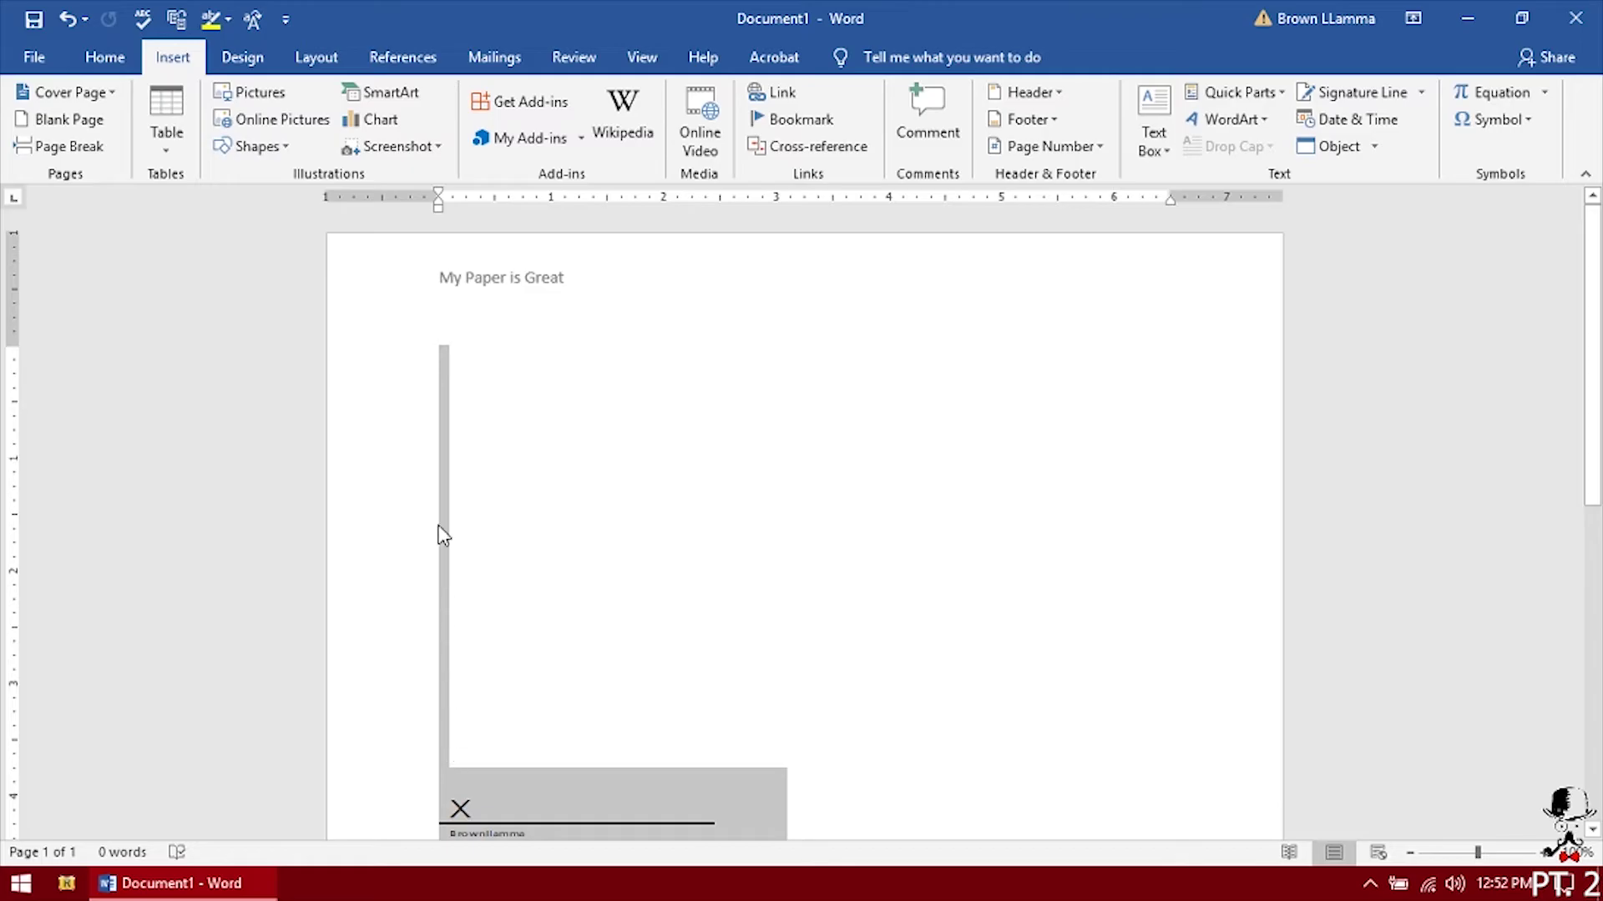
click(104, 57)
click(760, 101)
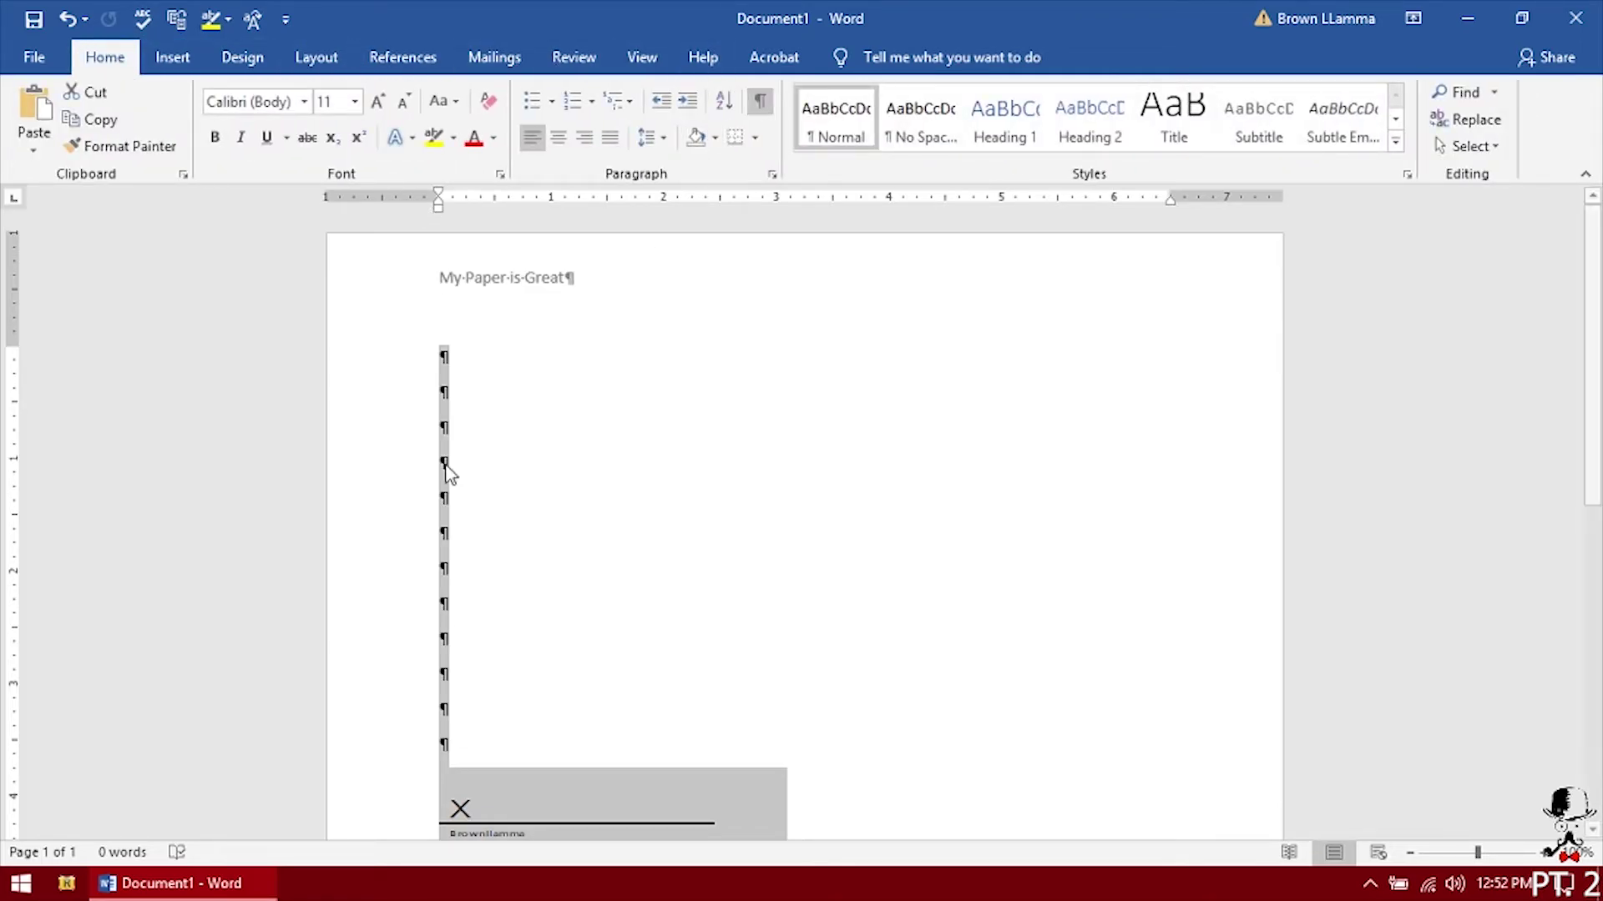
scroll(525, 674, down, 5)
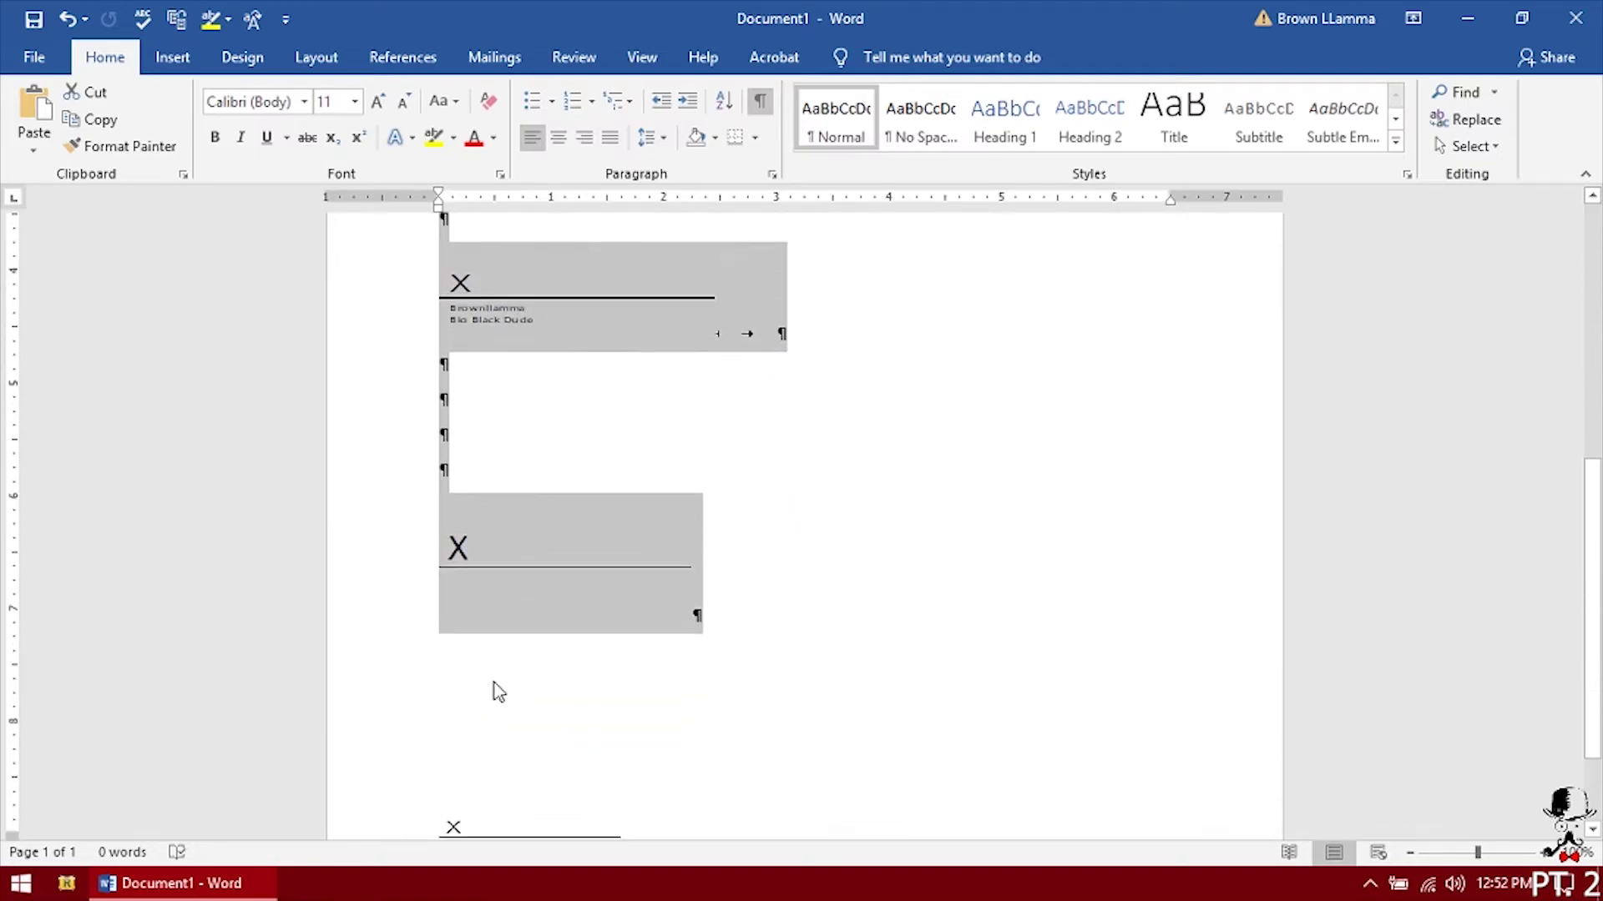
scroll(495, 668, up, 5)
scroll(680, 752, down, 3)
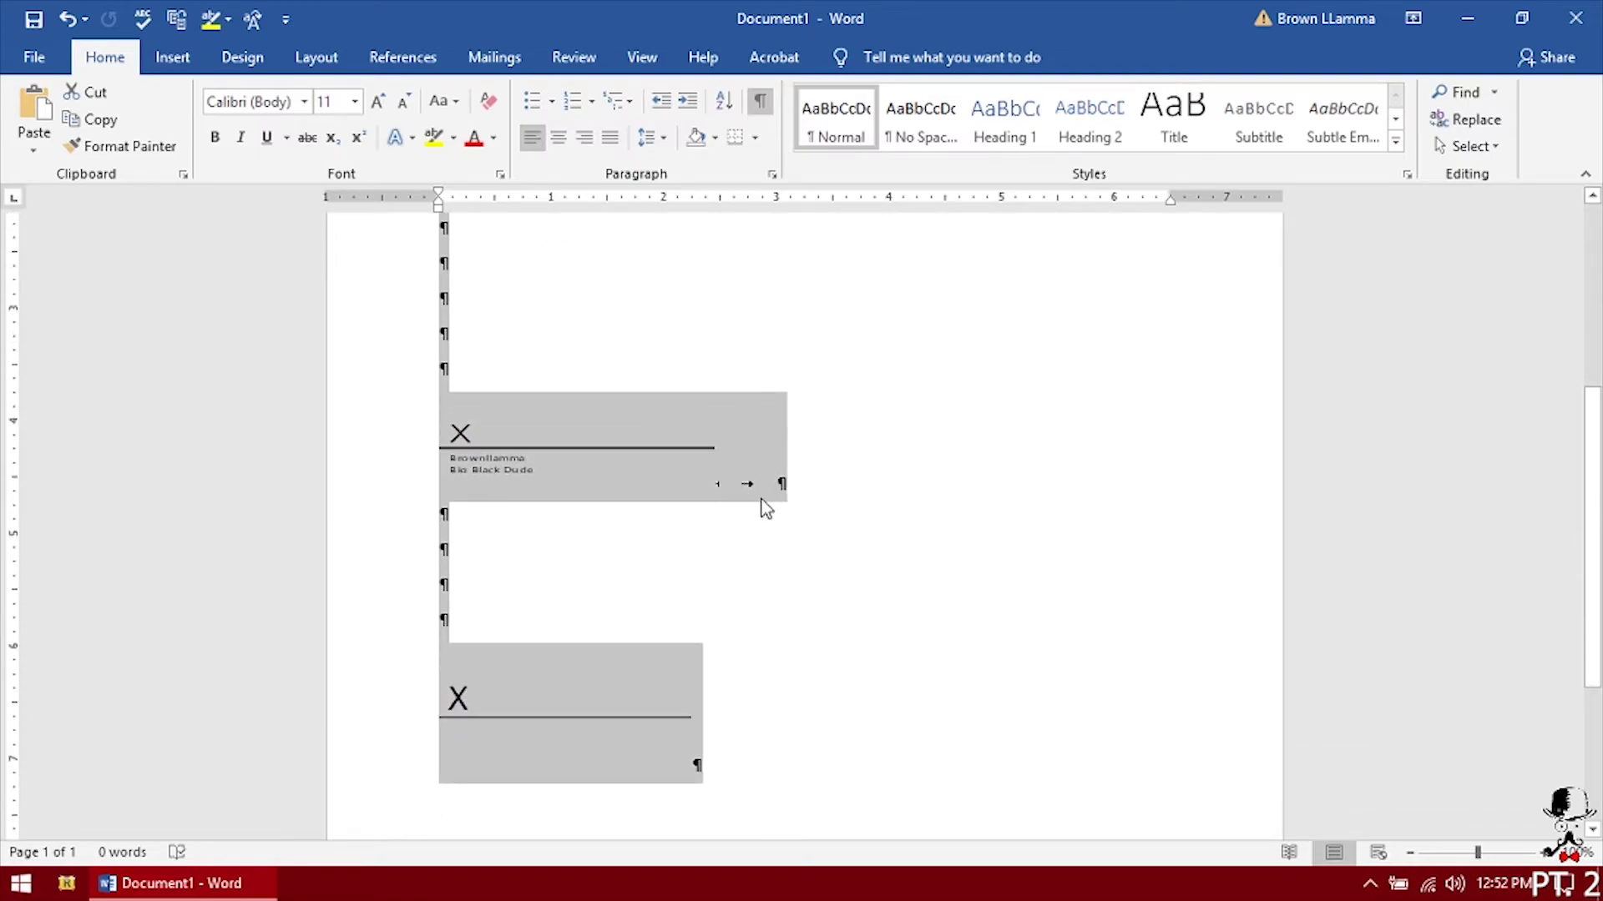
scroll(705, 504, up, 5)
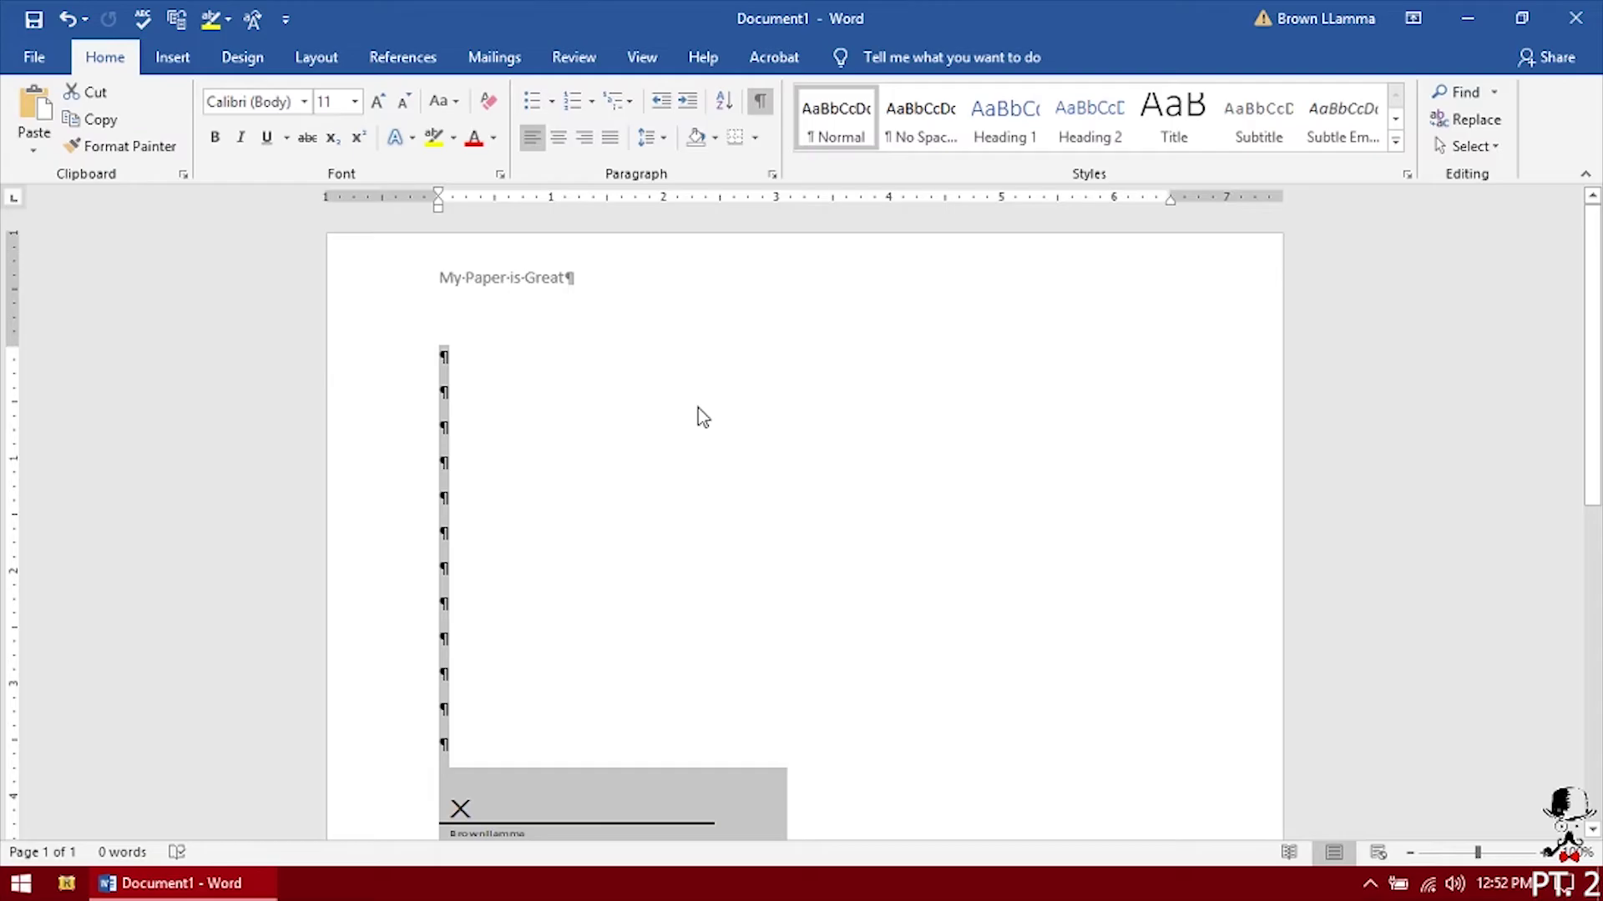
key(Delete)
key(ctrl+shift+8)
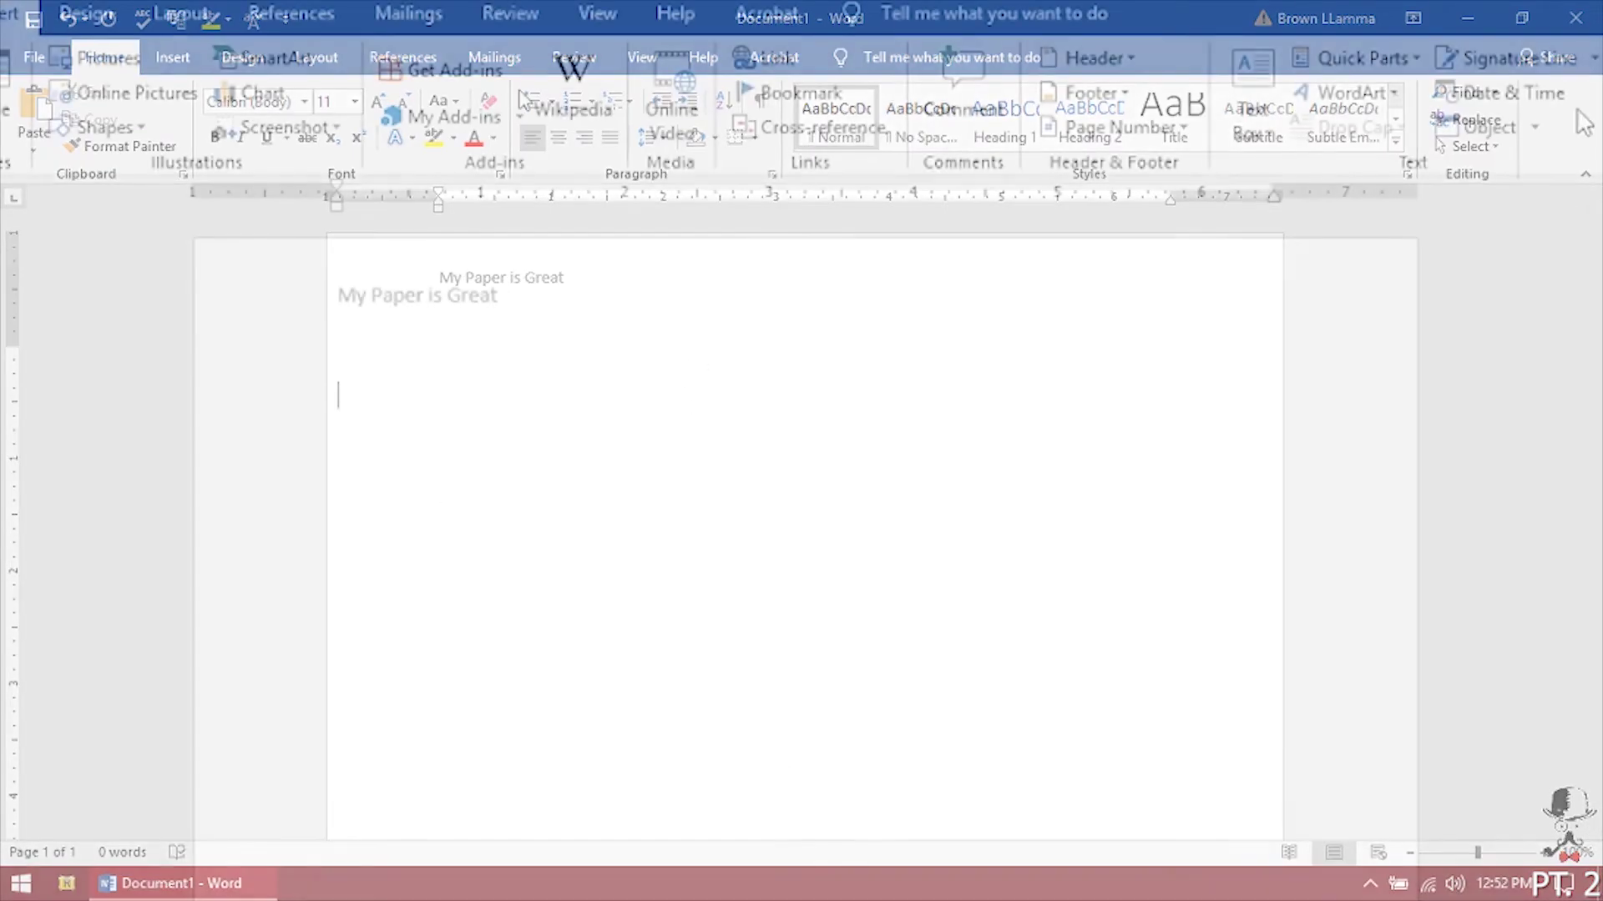
Step: Review the insertable object types, preview OpenDocument Spreadsheet and WordPad Document displayed as icons, and cancel without inserting an object
click(1374, 146)
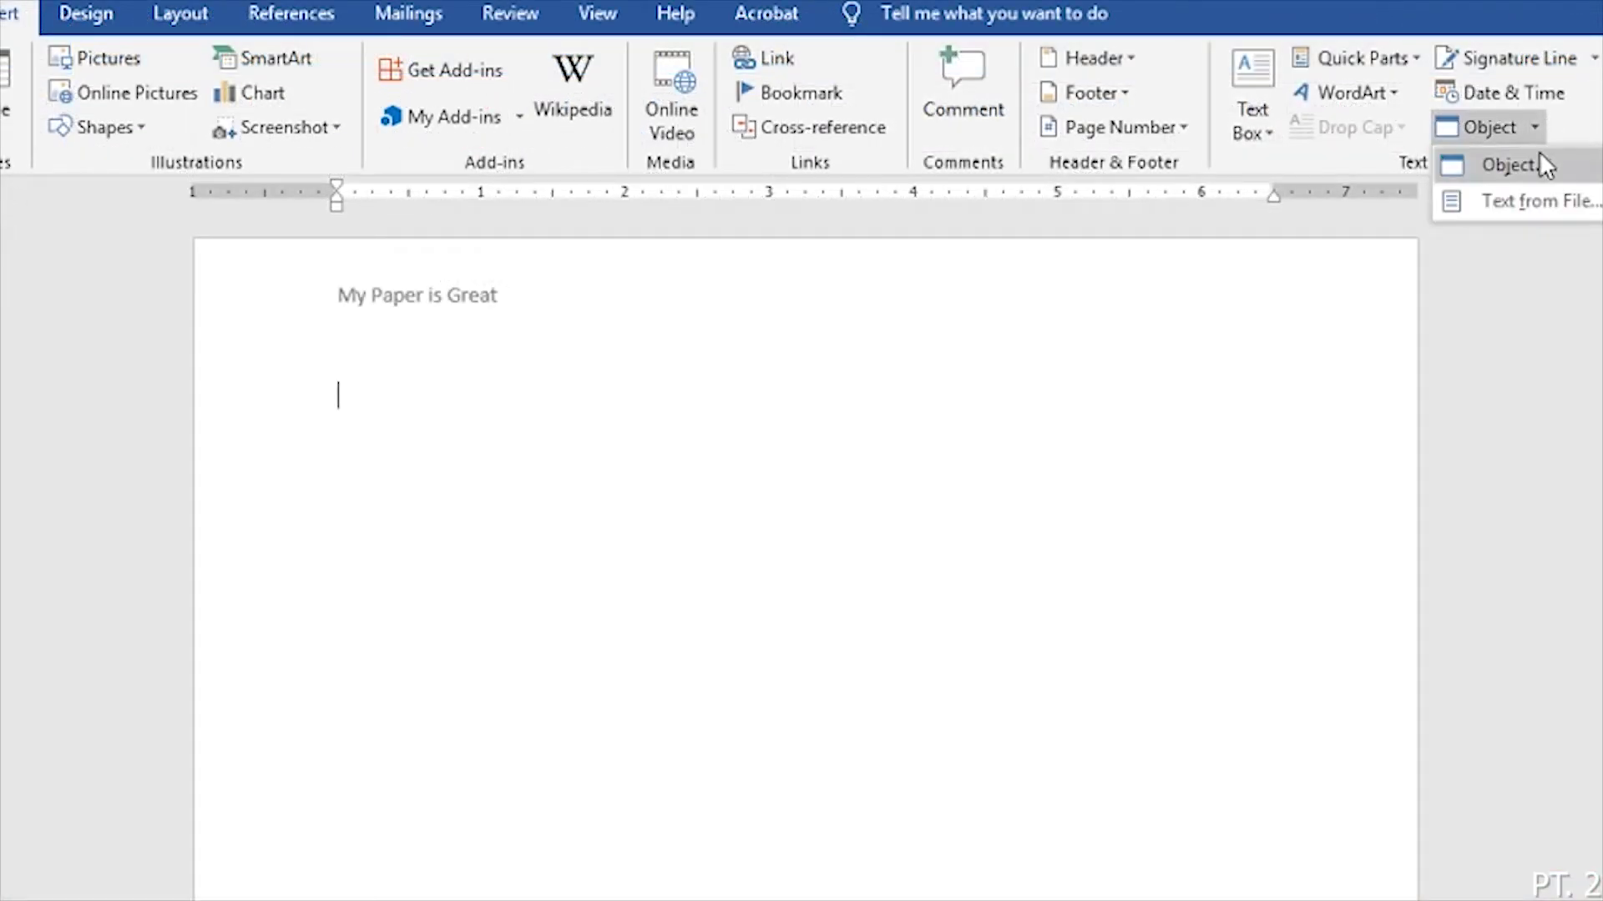
click(1538, 159)
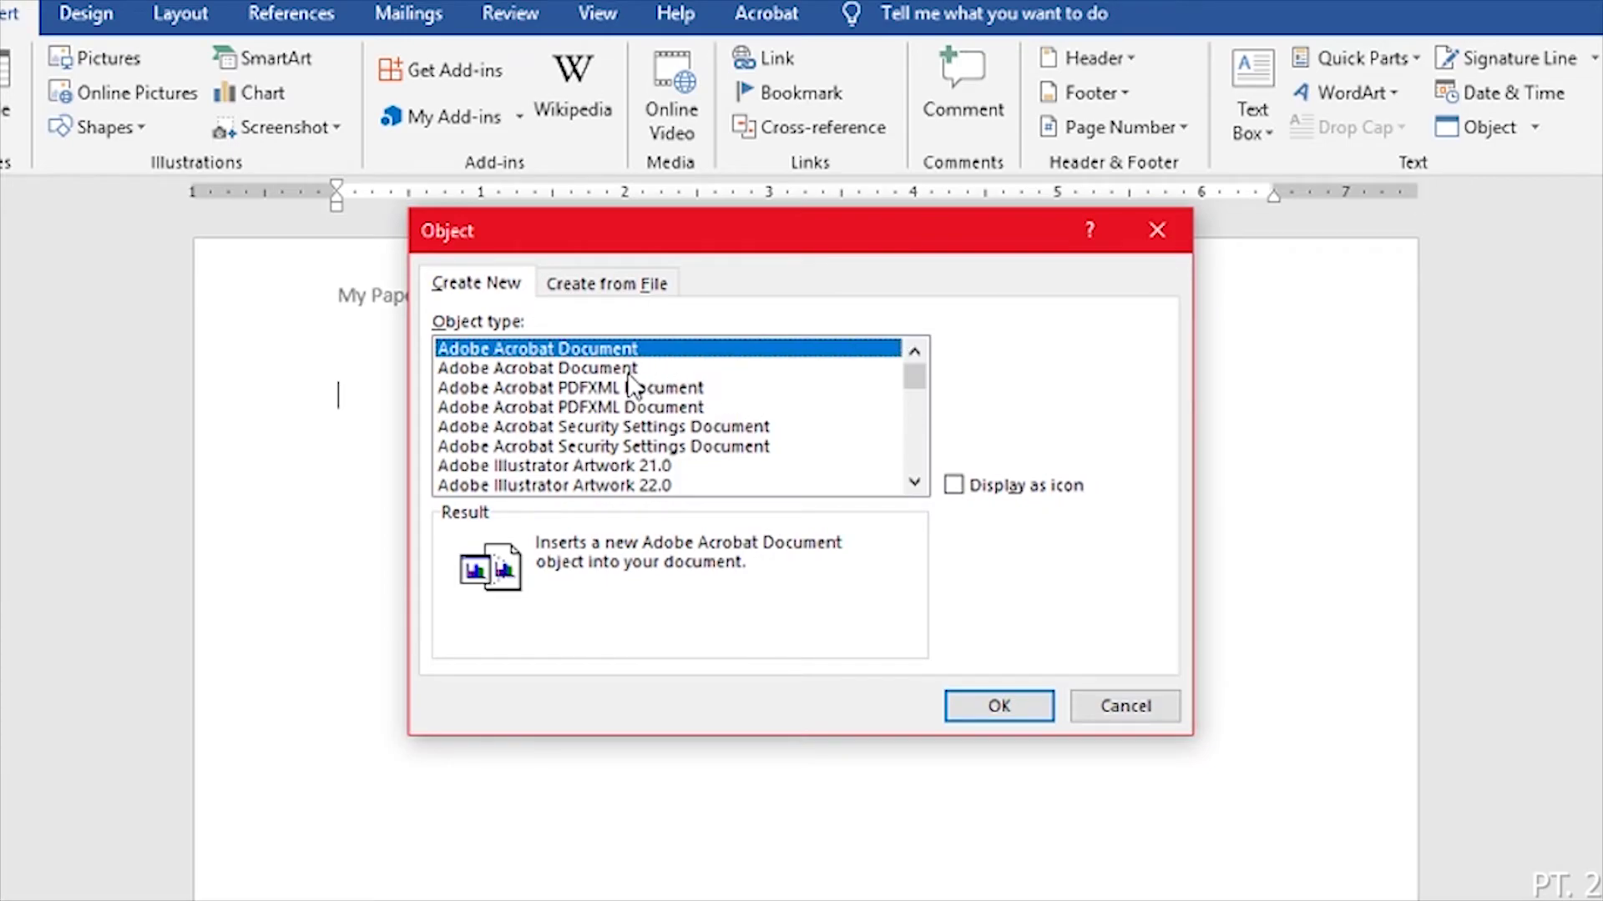
scroll(581, 386, down, 5)
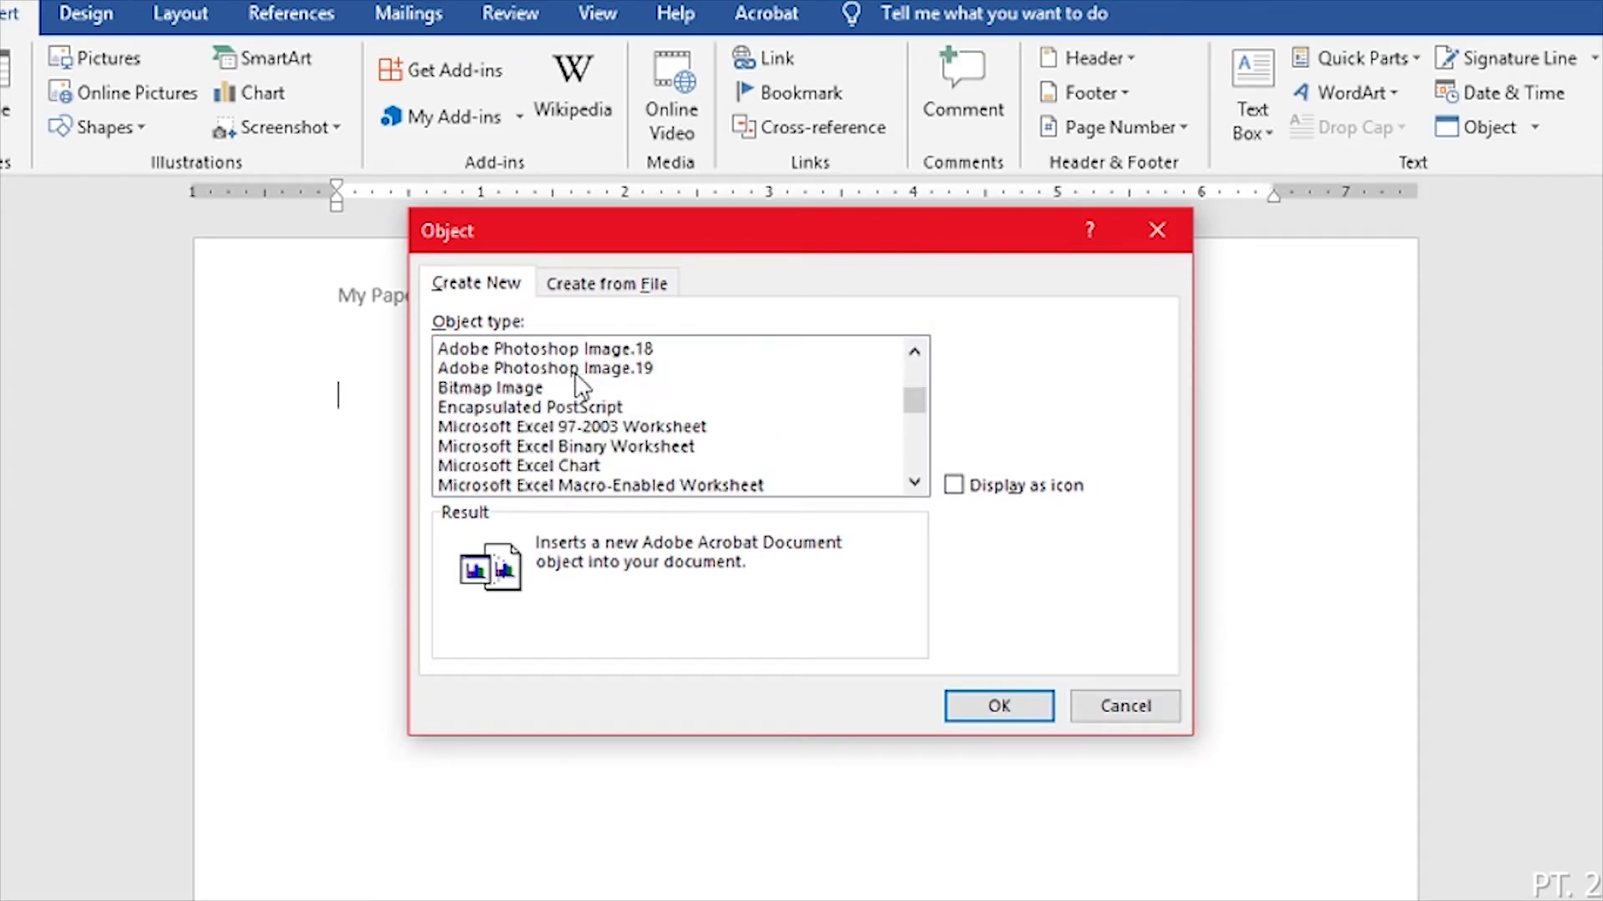
scroll(601, 388, down, 2)
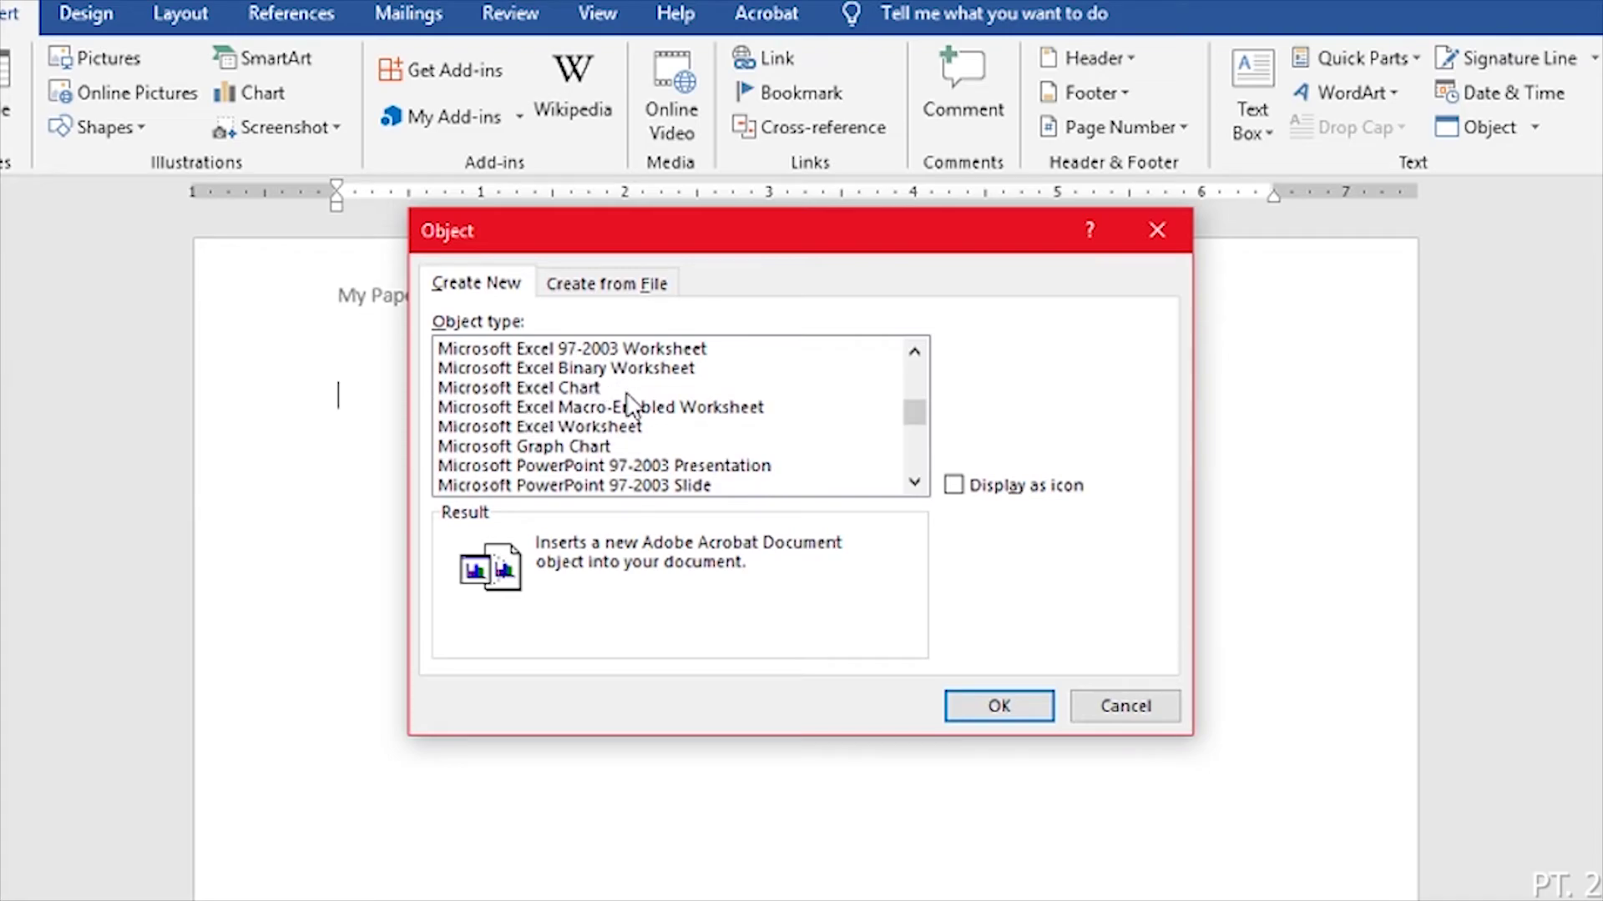
scroll(628, 402, down, 4)
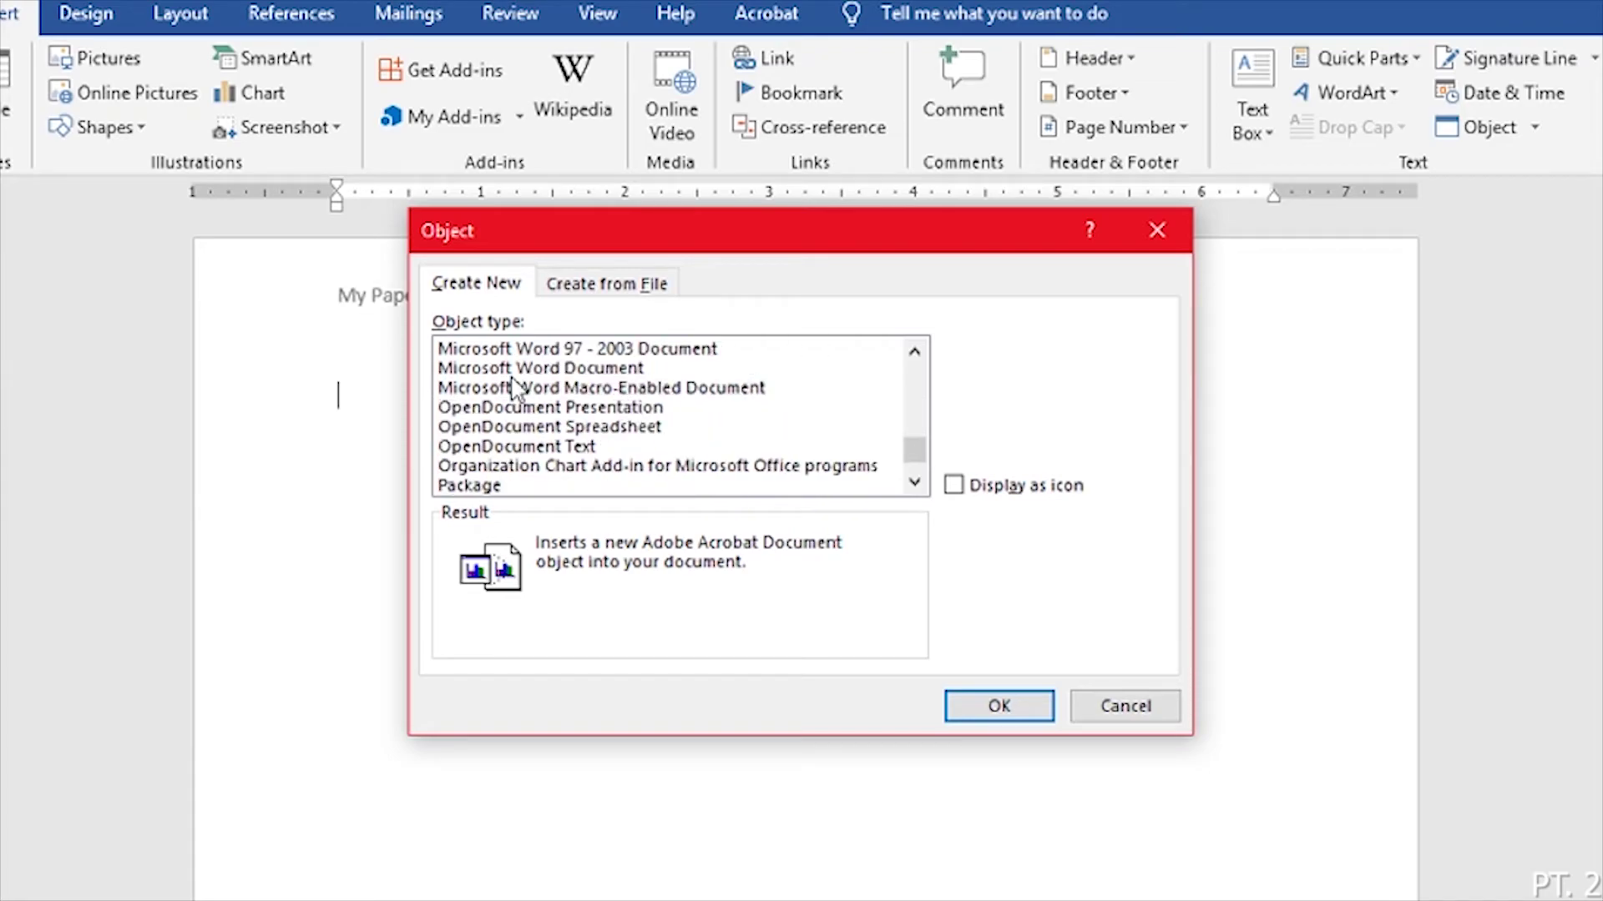
scroll(628, 405, down, 1)
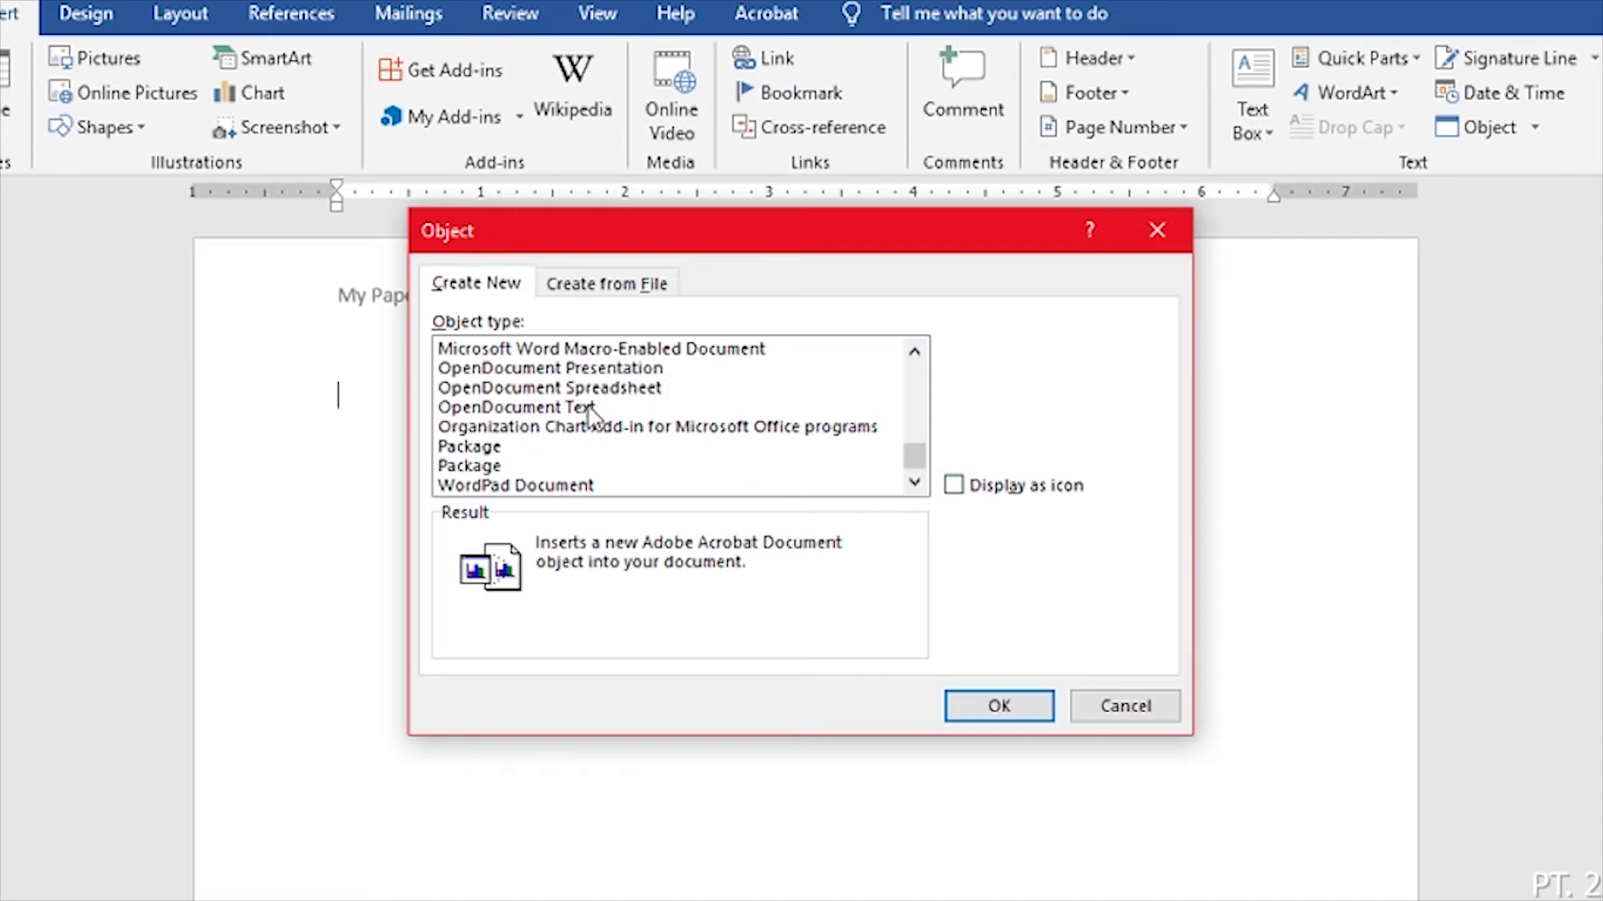
click(954, 486)
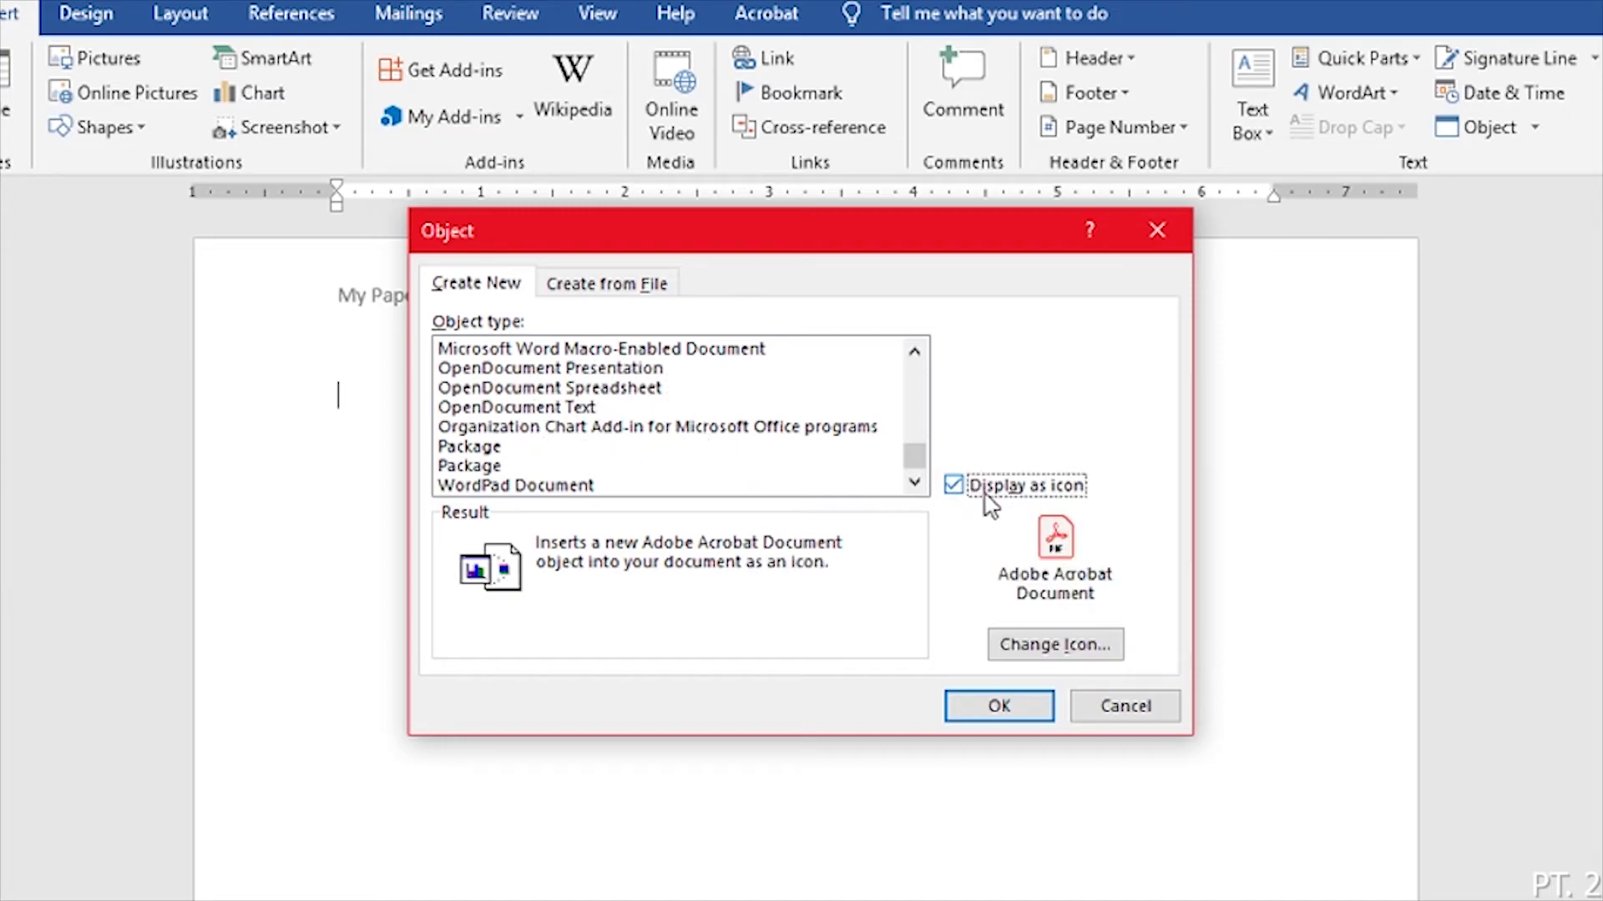
click(639, 406)
click(609, 388)
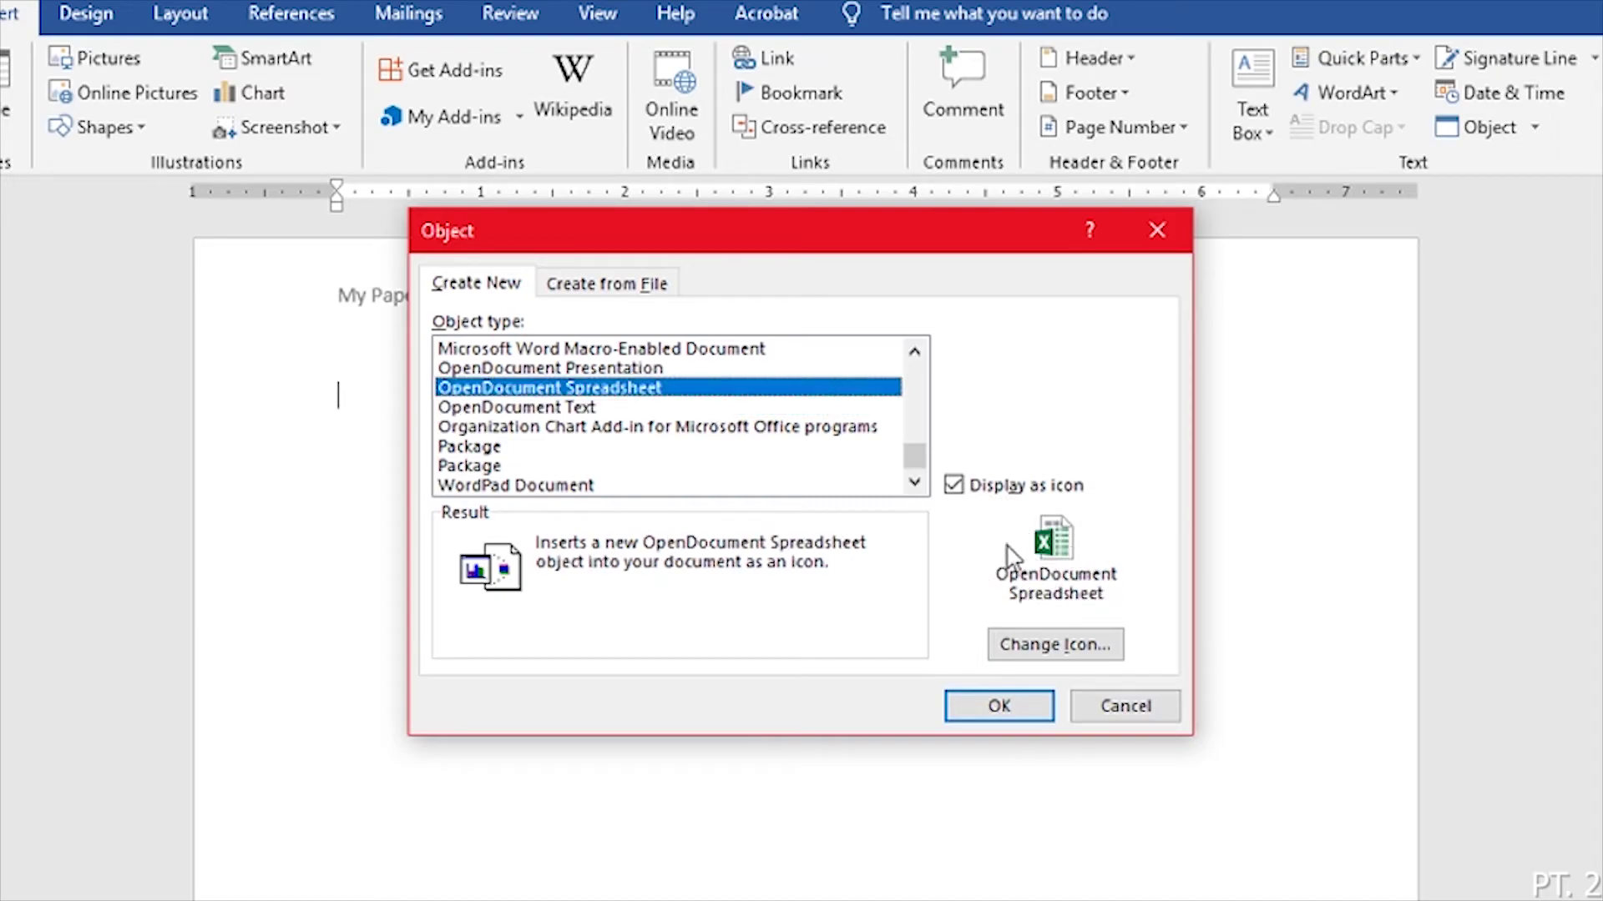
click(535, 485)
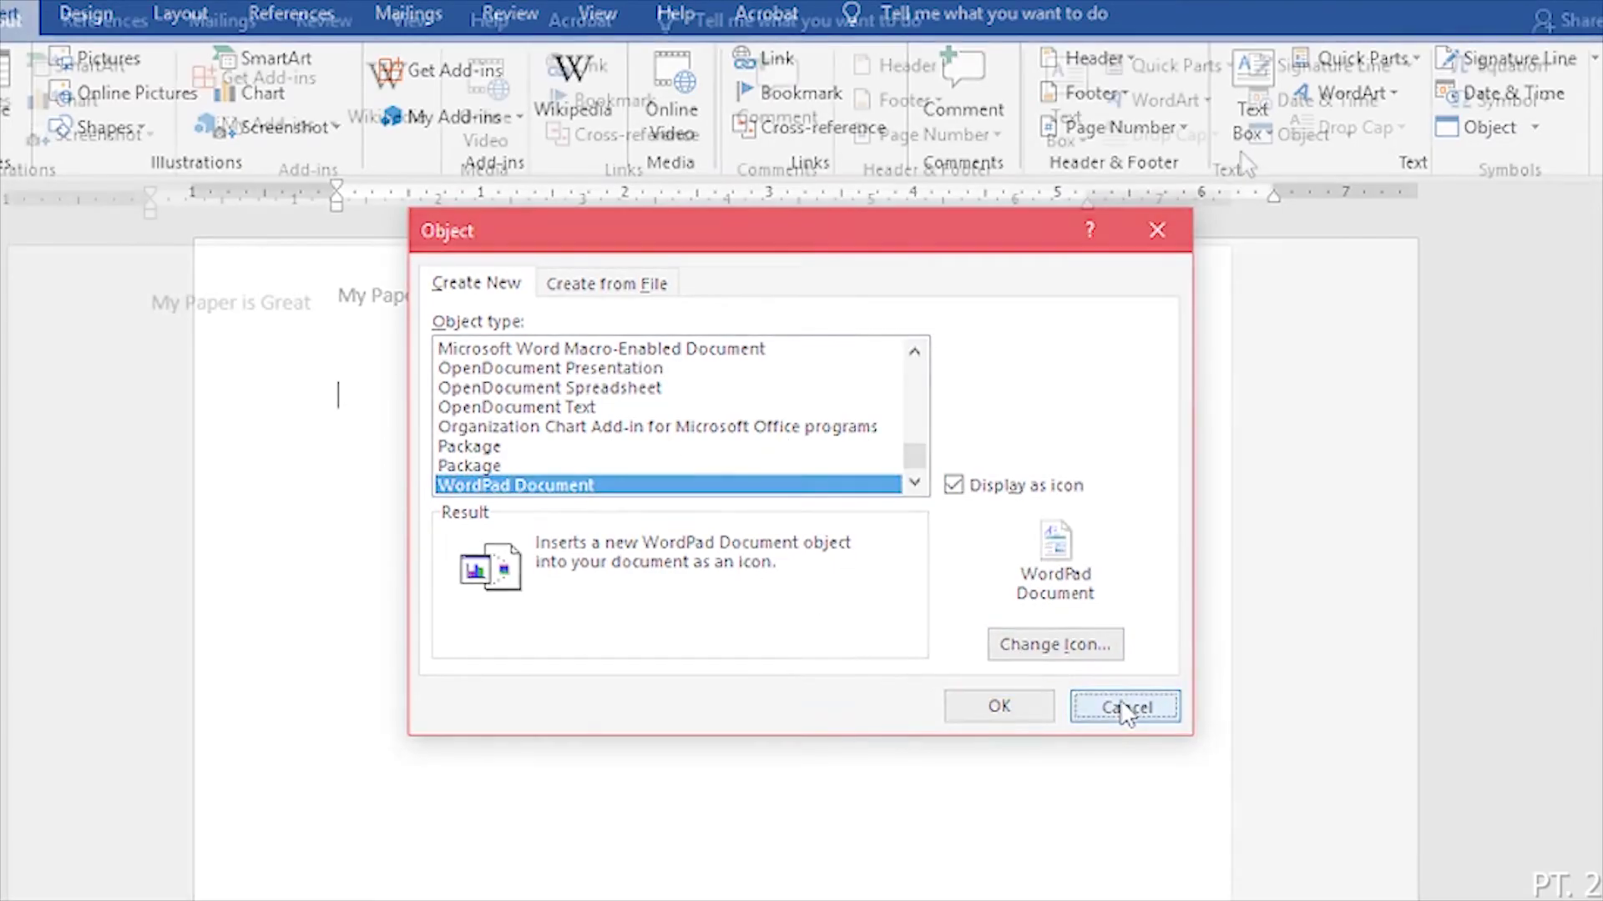
click(1123, 707)
Step: Insert a blank equation in the body and examine the Basic Math symbols and the integral structures available for it
click(1508, 67)
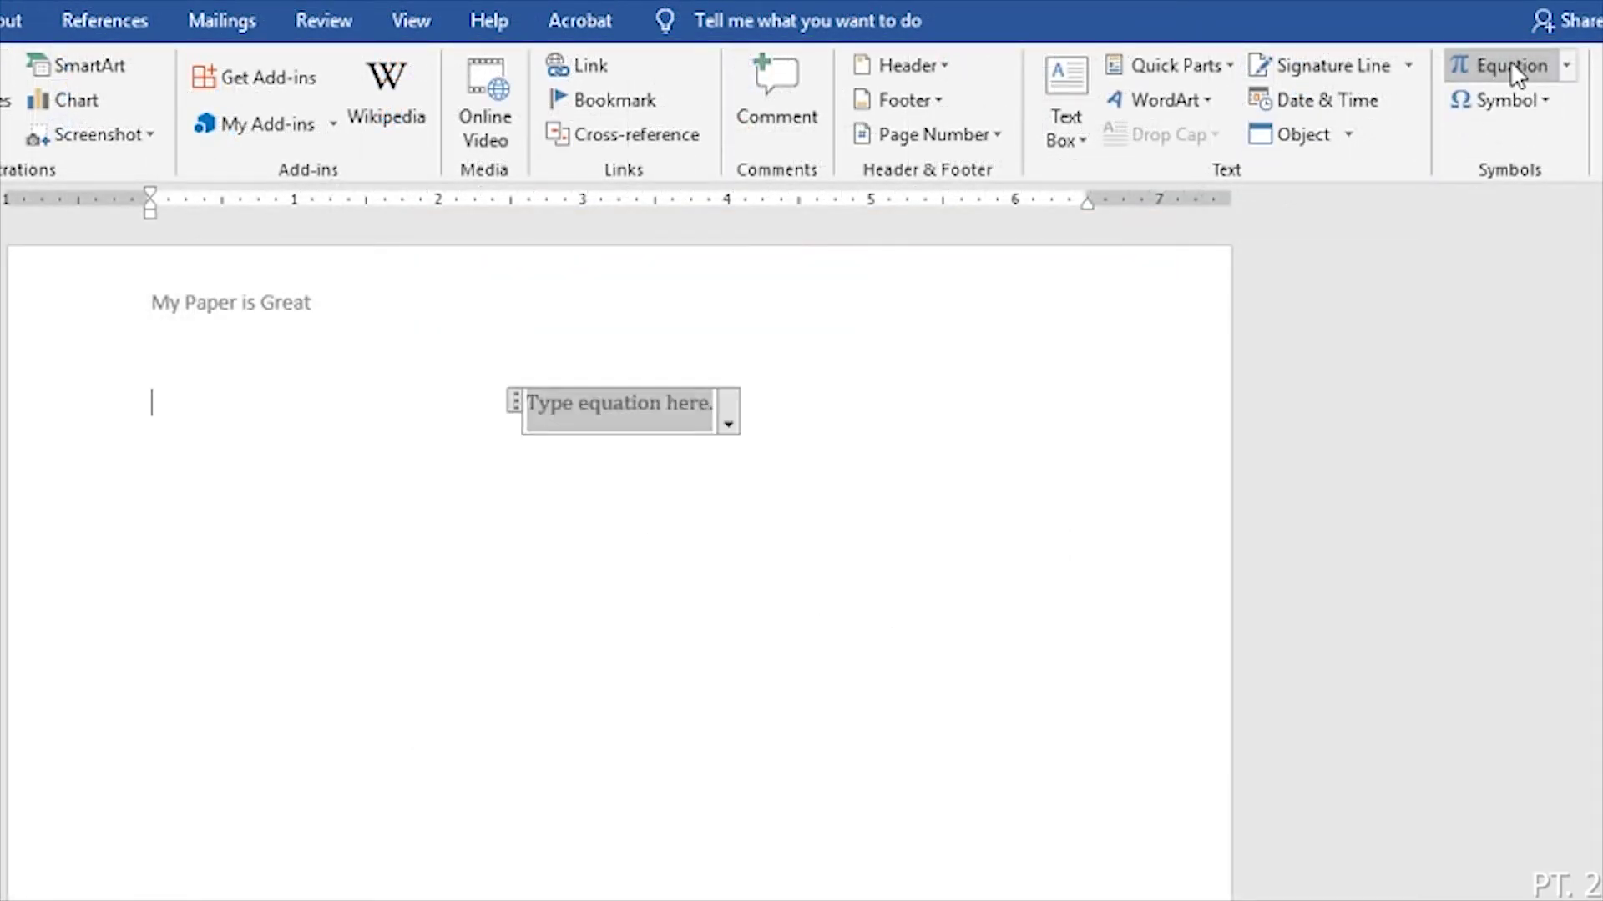
click(884, 476)
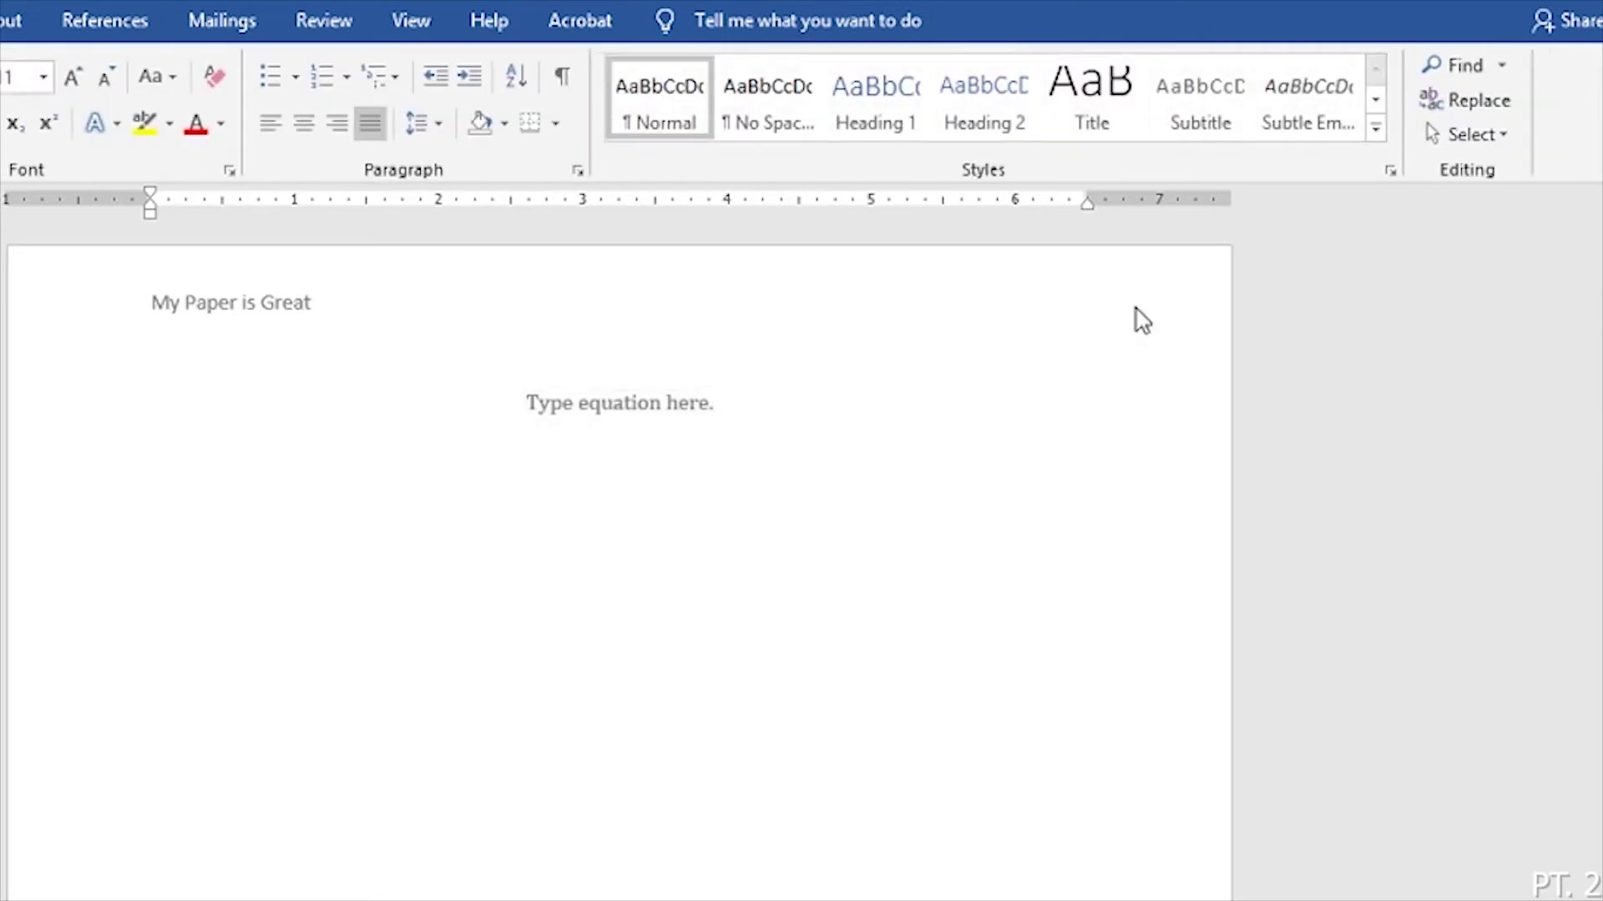
click(8, 31)
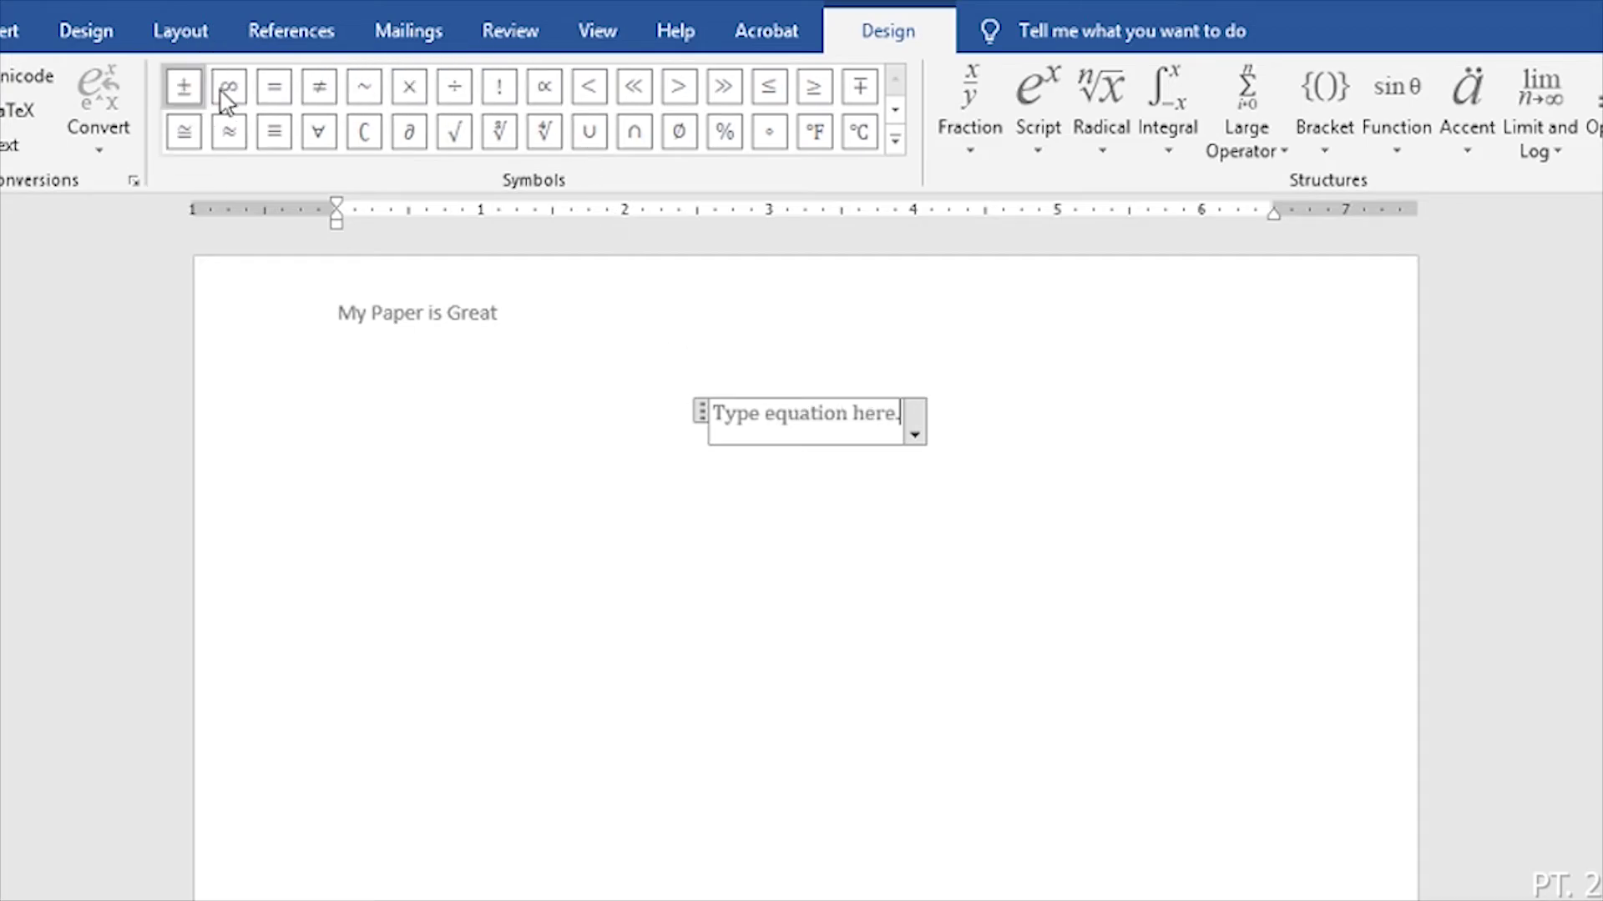
click(895, 140)
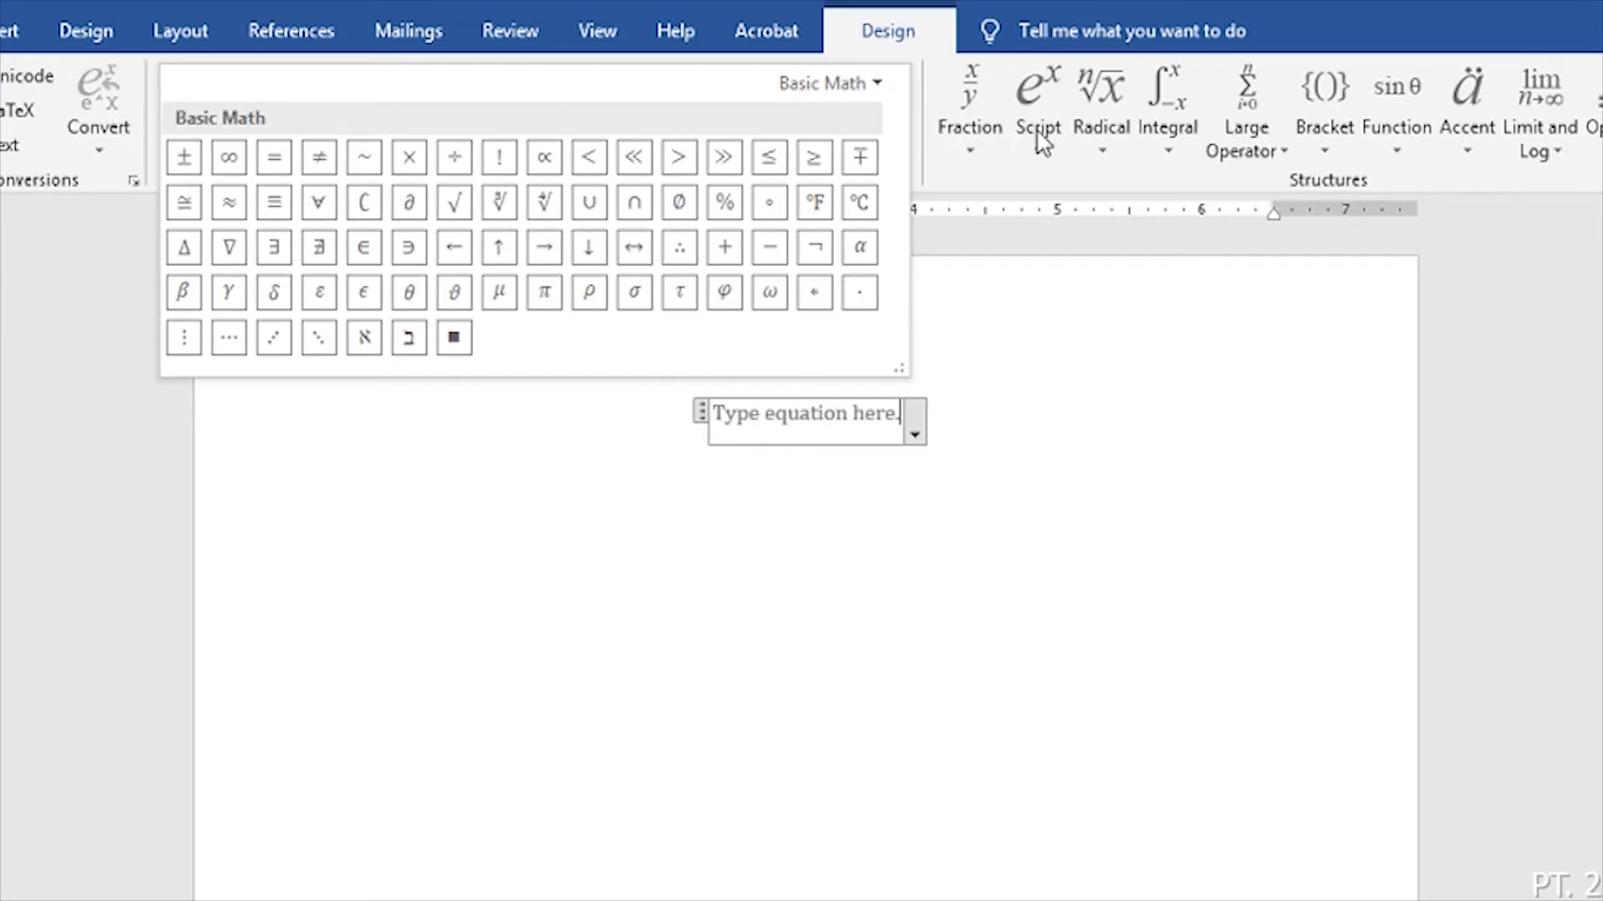
click(1167, 121)
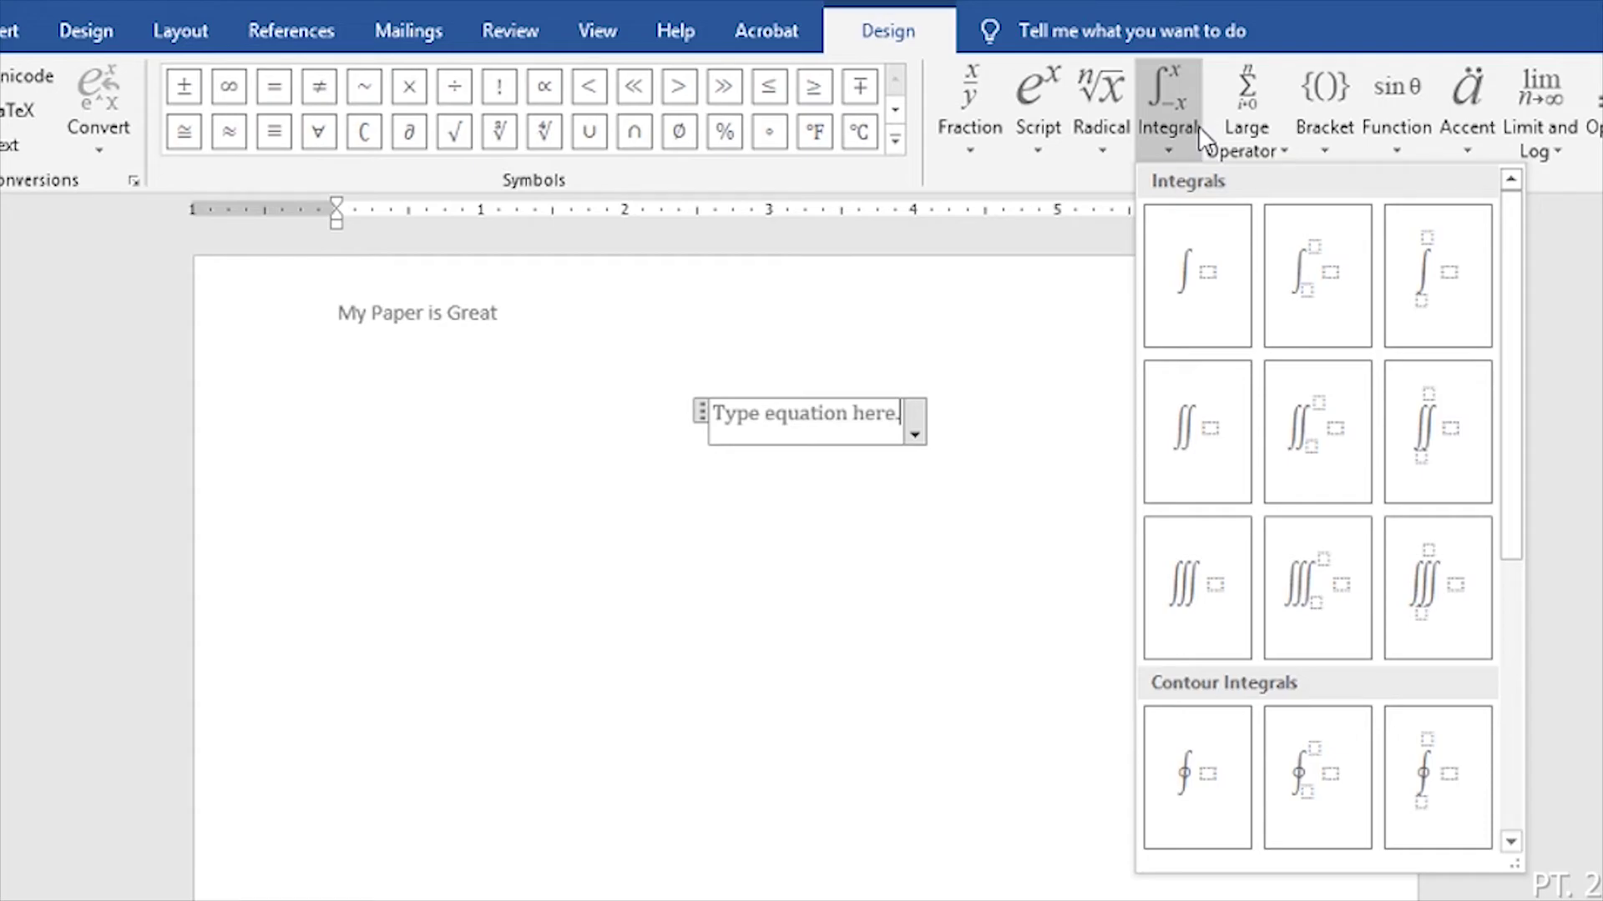
click(921, 288)
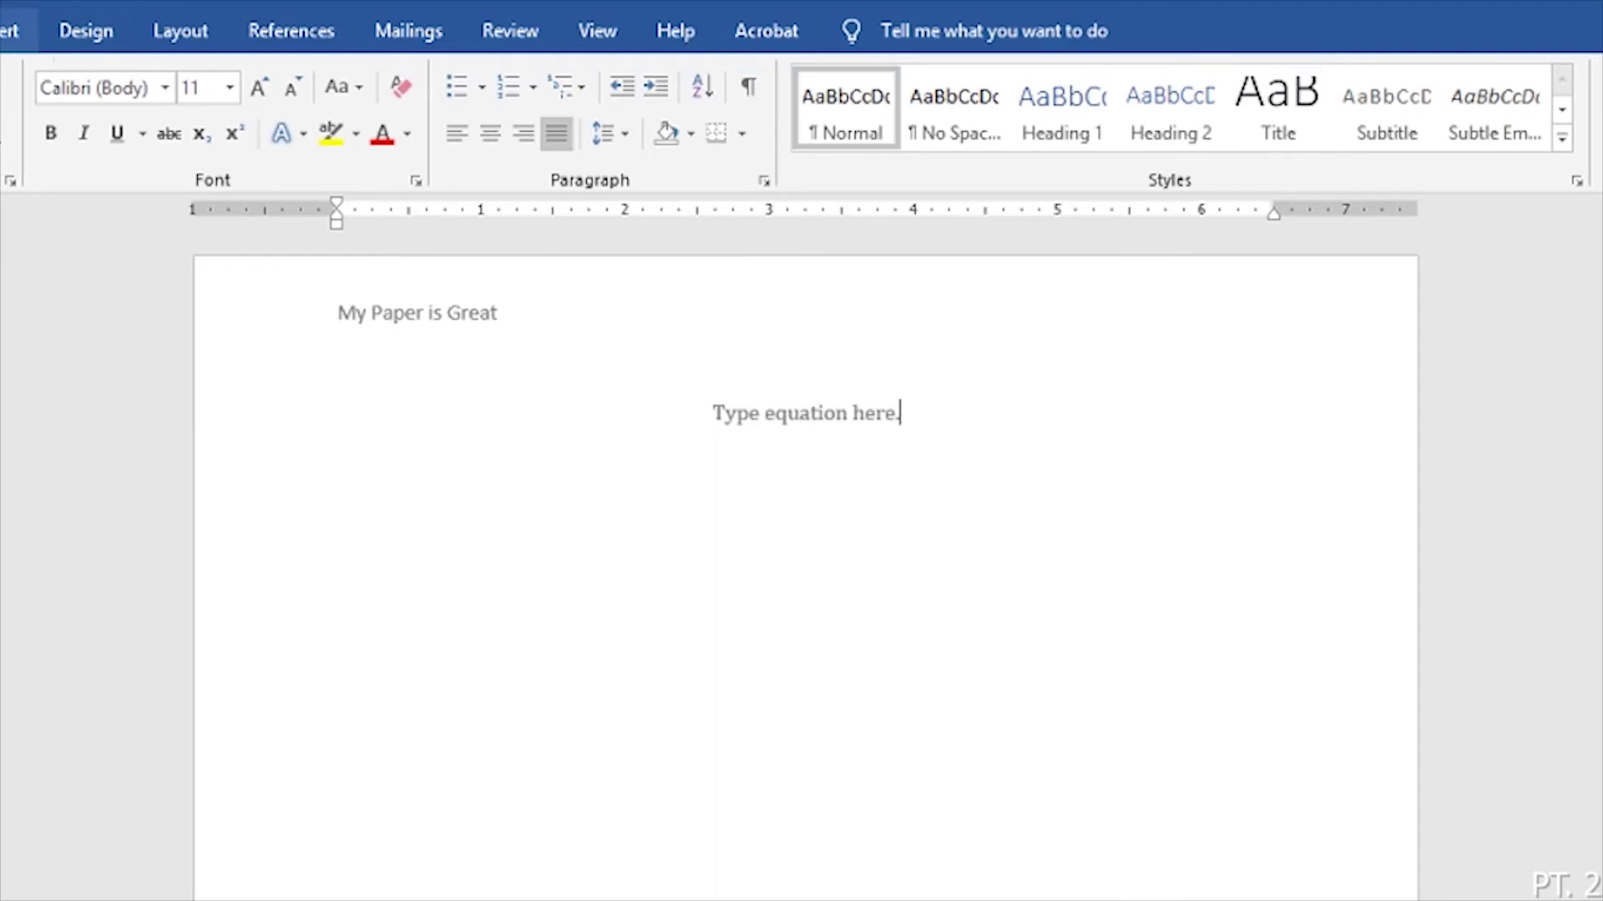
Step: Browse the built-in equations and the additional ones from Office.com, and delete the blank equation from the body
click(10, 31)
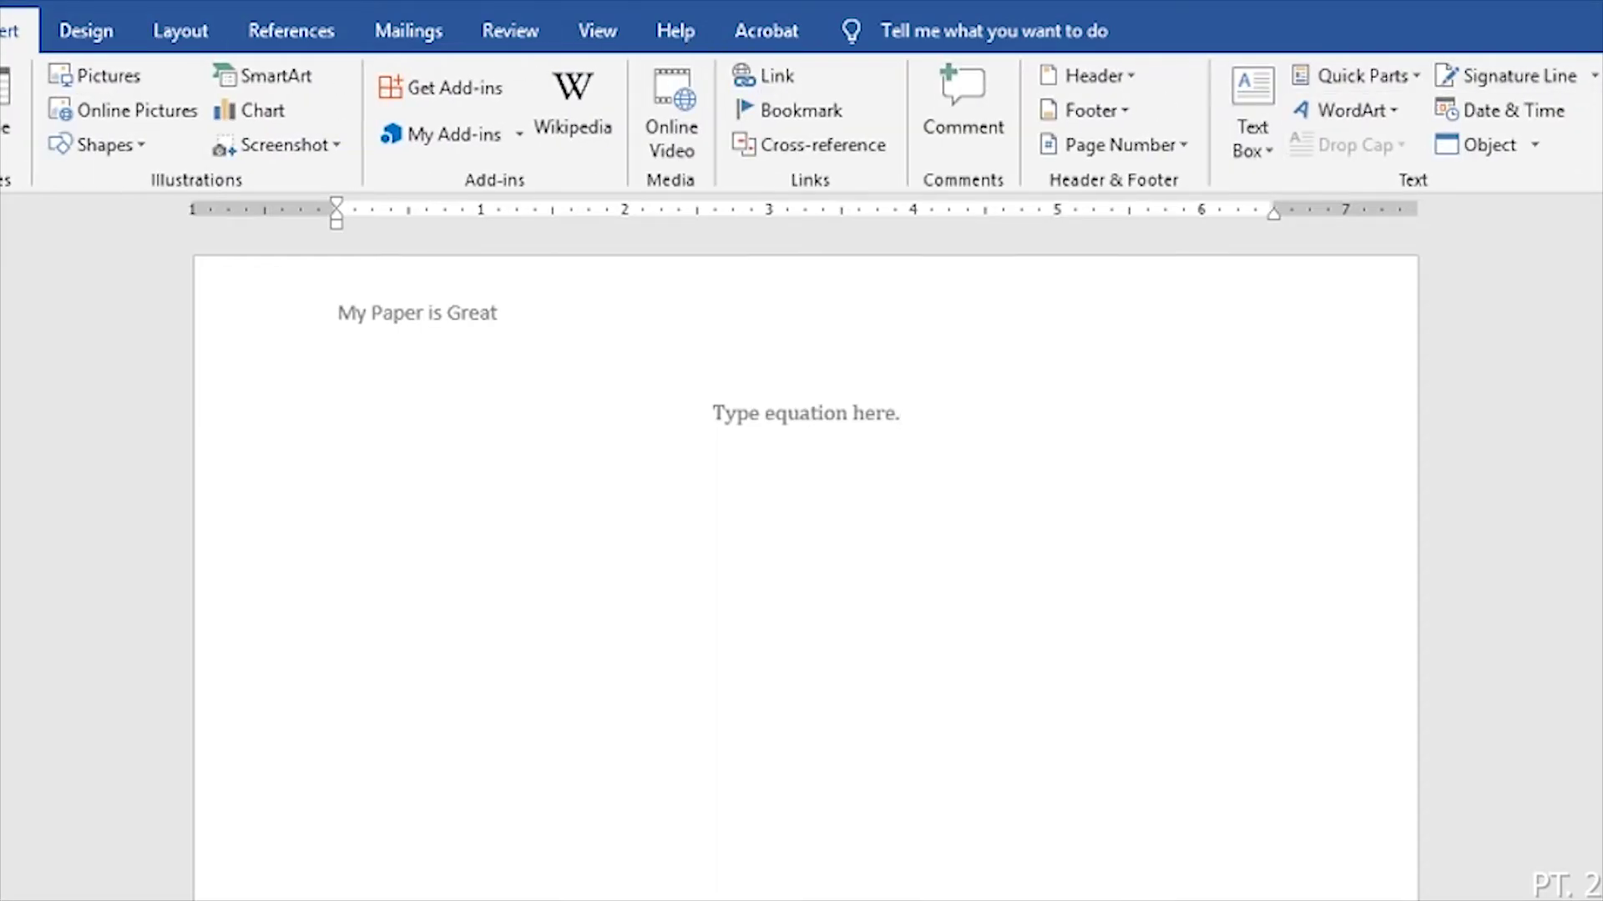
click(1601, 81)
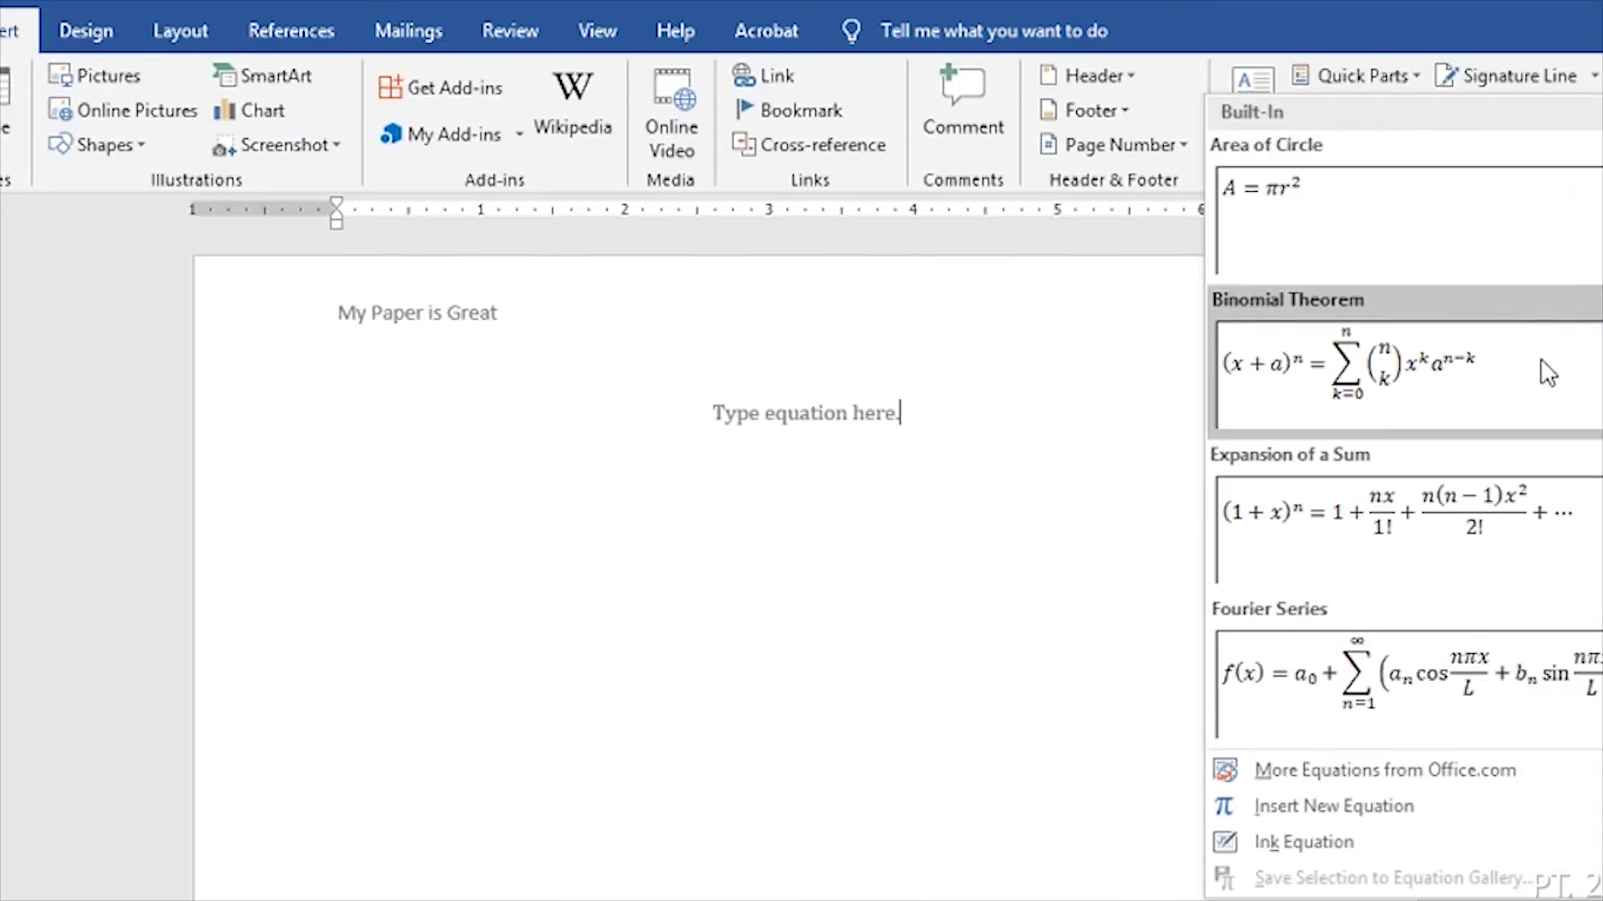
scroll(1543, 388, down, 5)
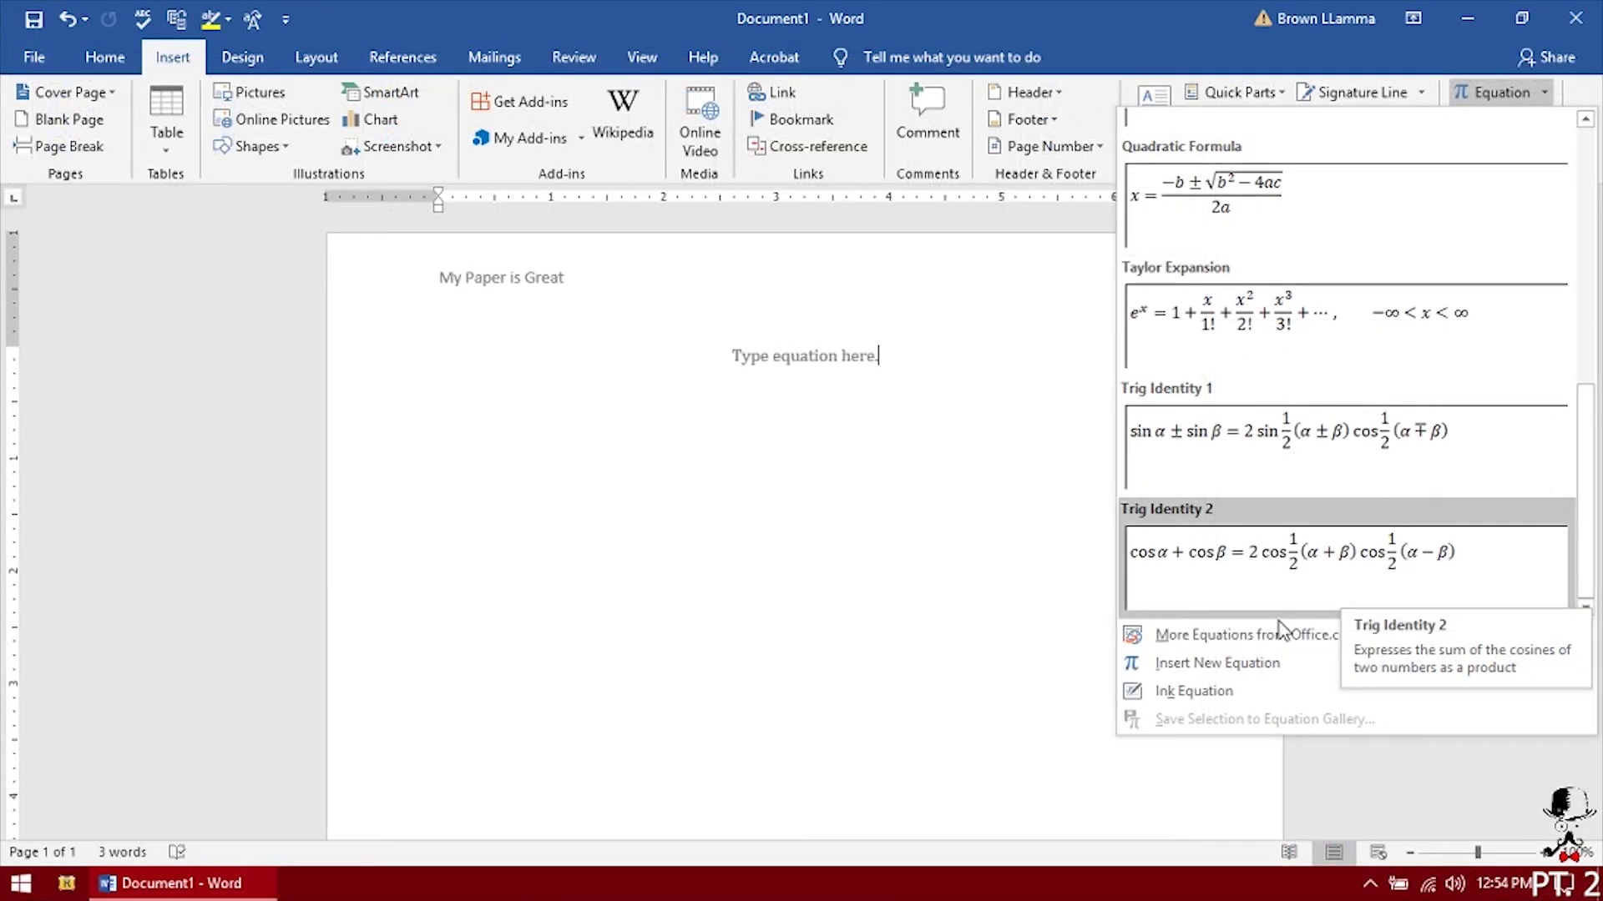
mouse_move(1261, 638)
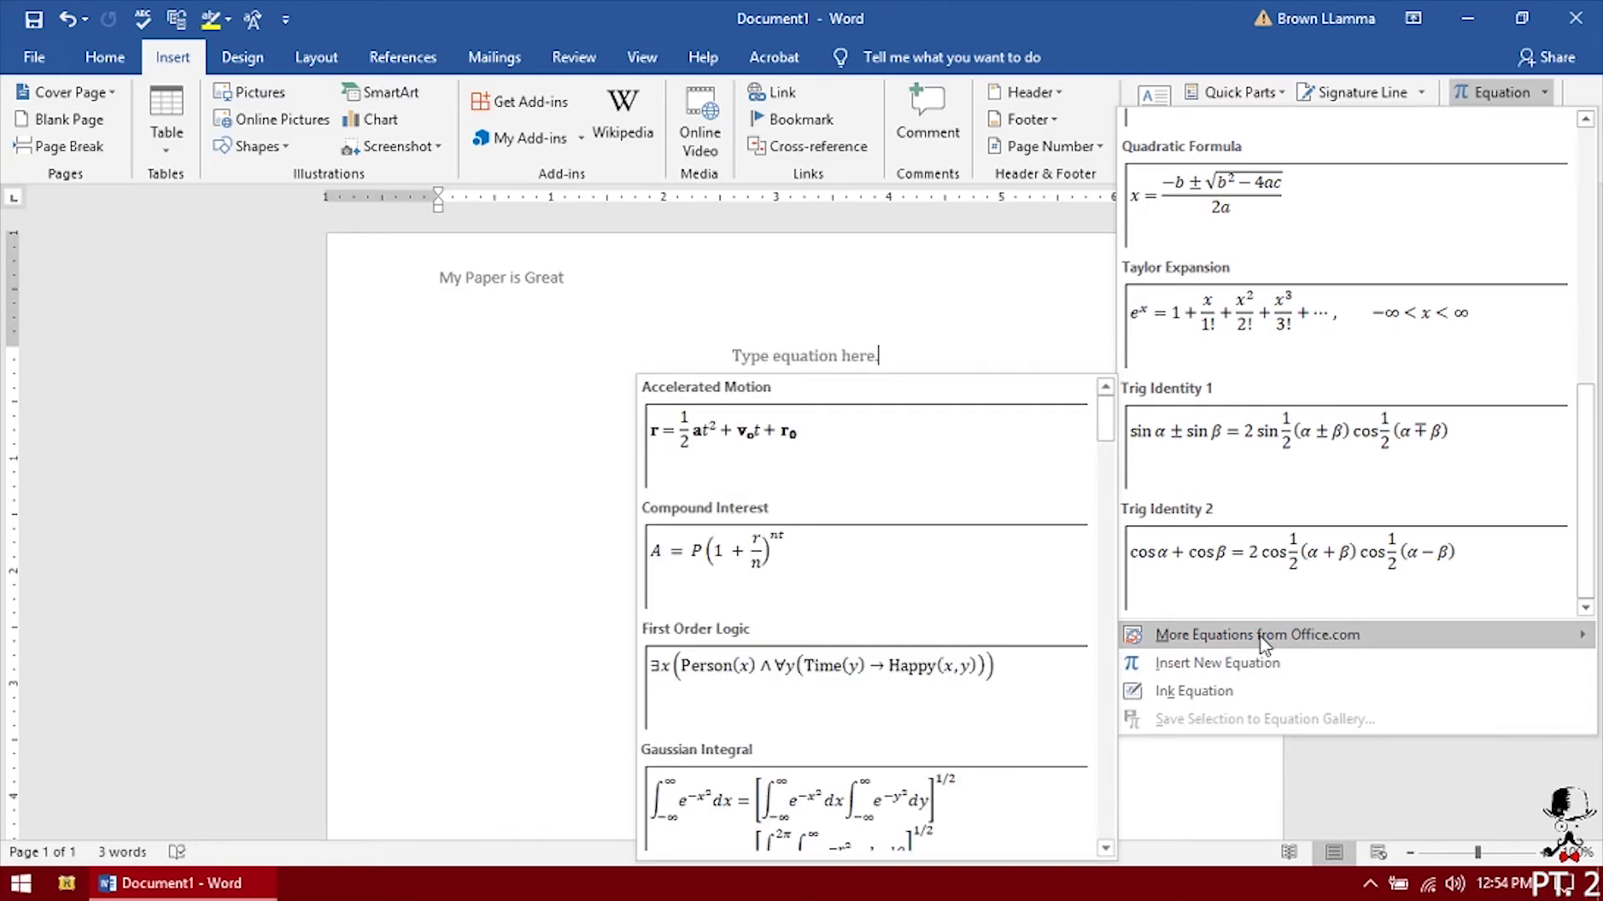
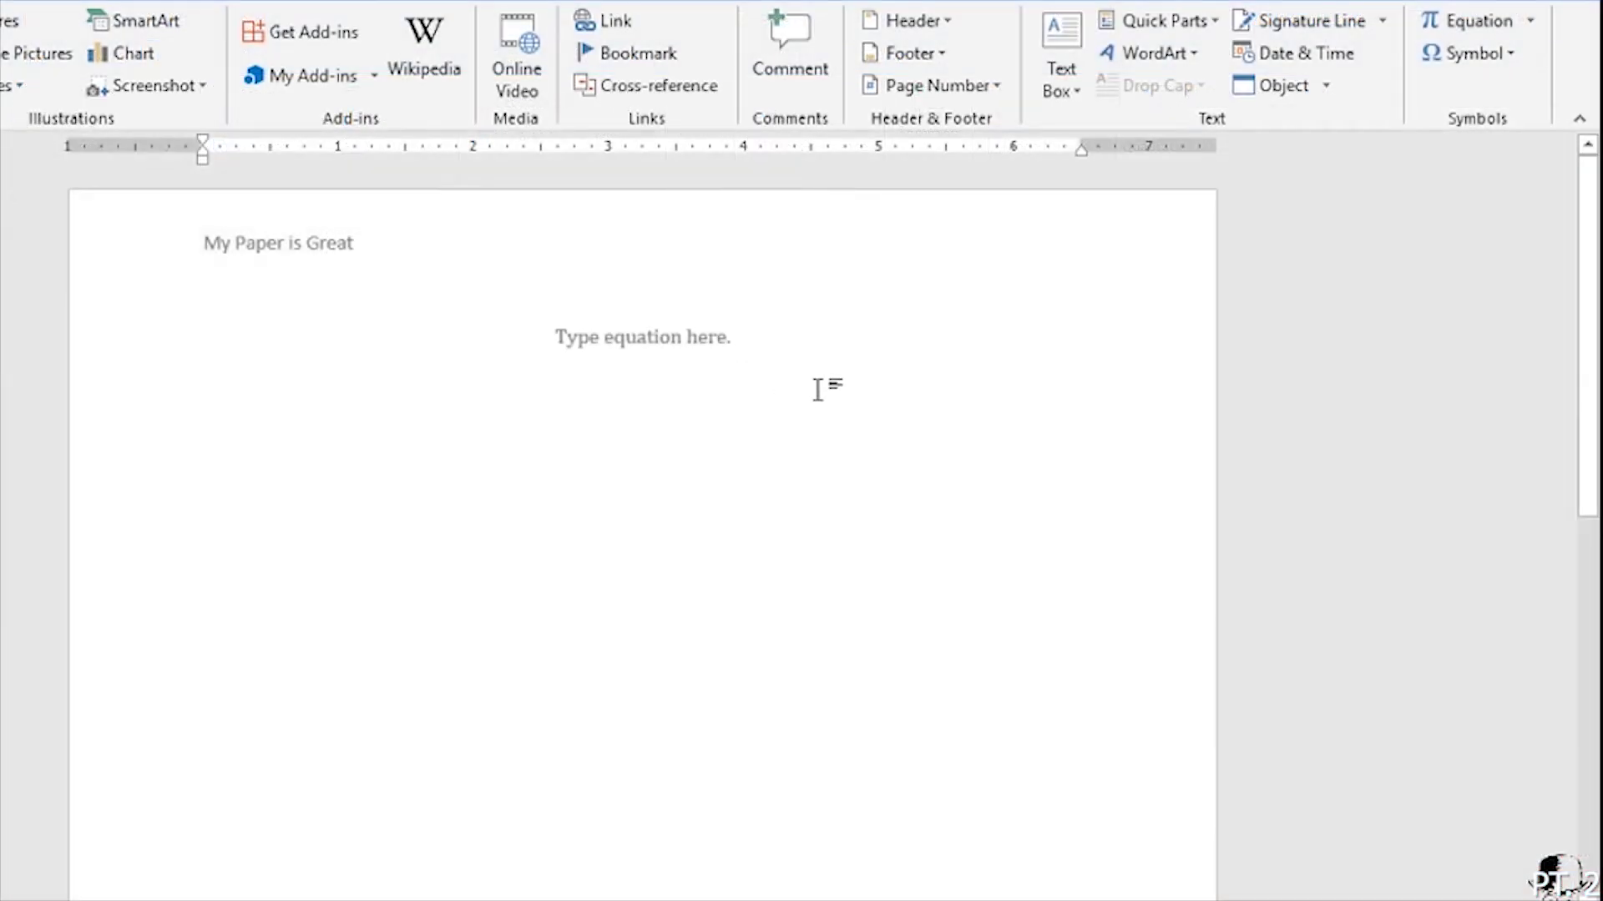
key(BackSpace)
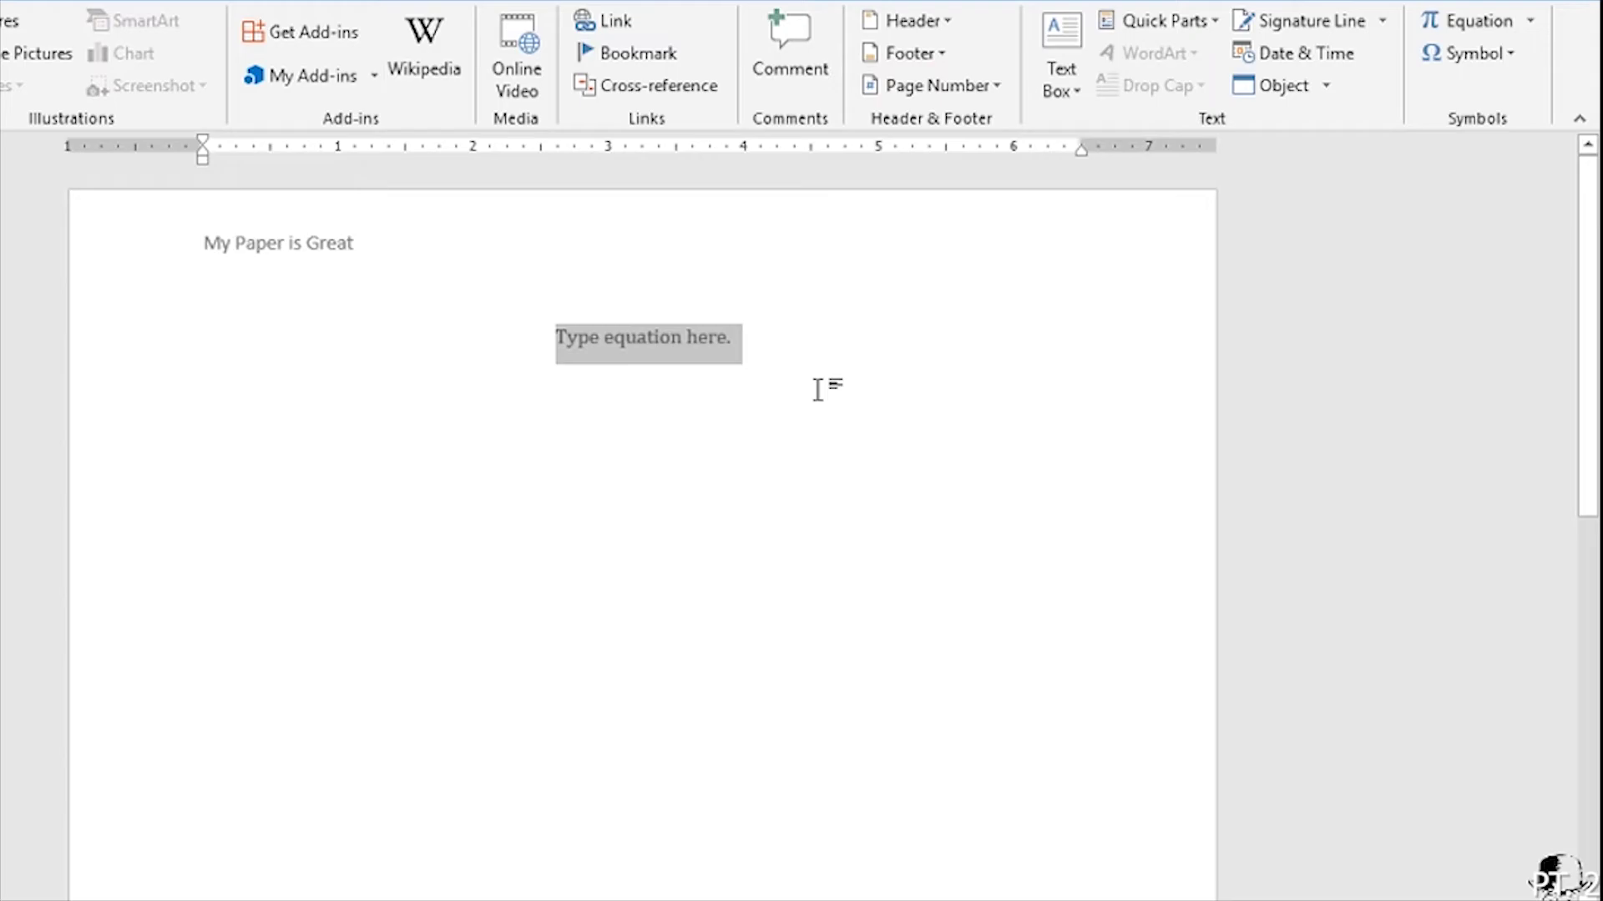
key(BackSpace)
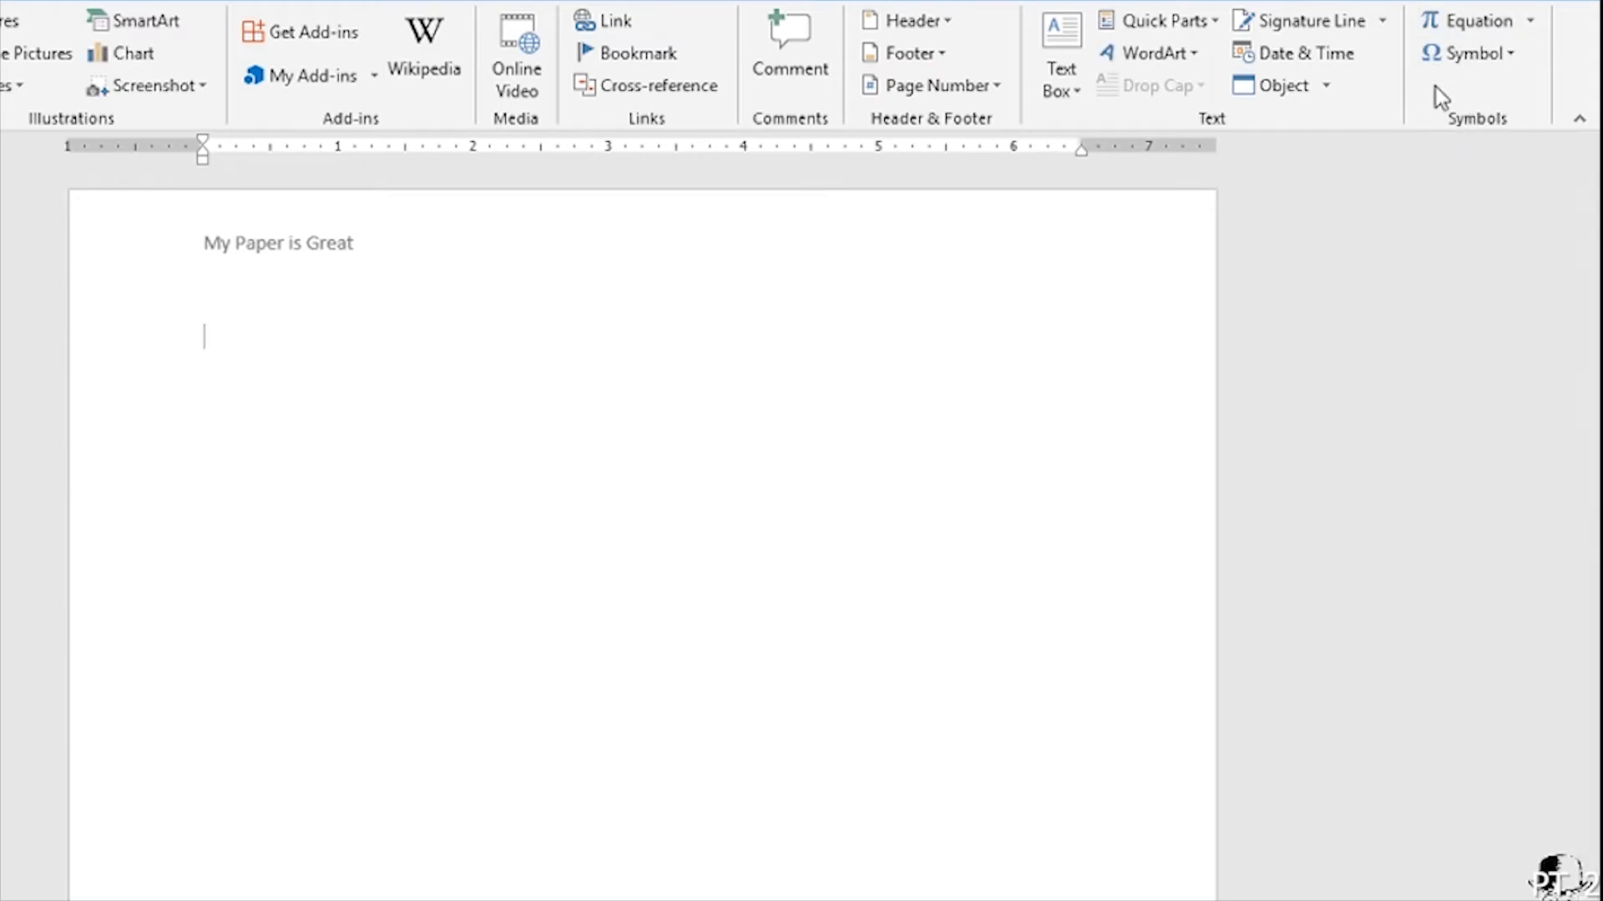
Step: Insert the registered sign (®) at the start of the empty document body
click(1480, 52)
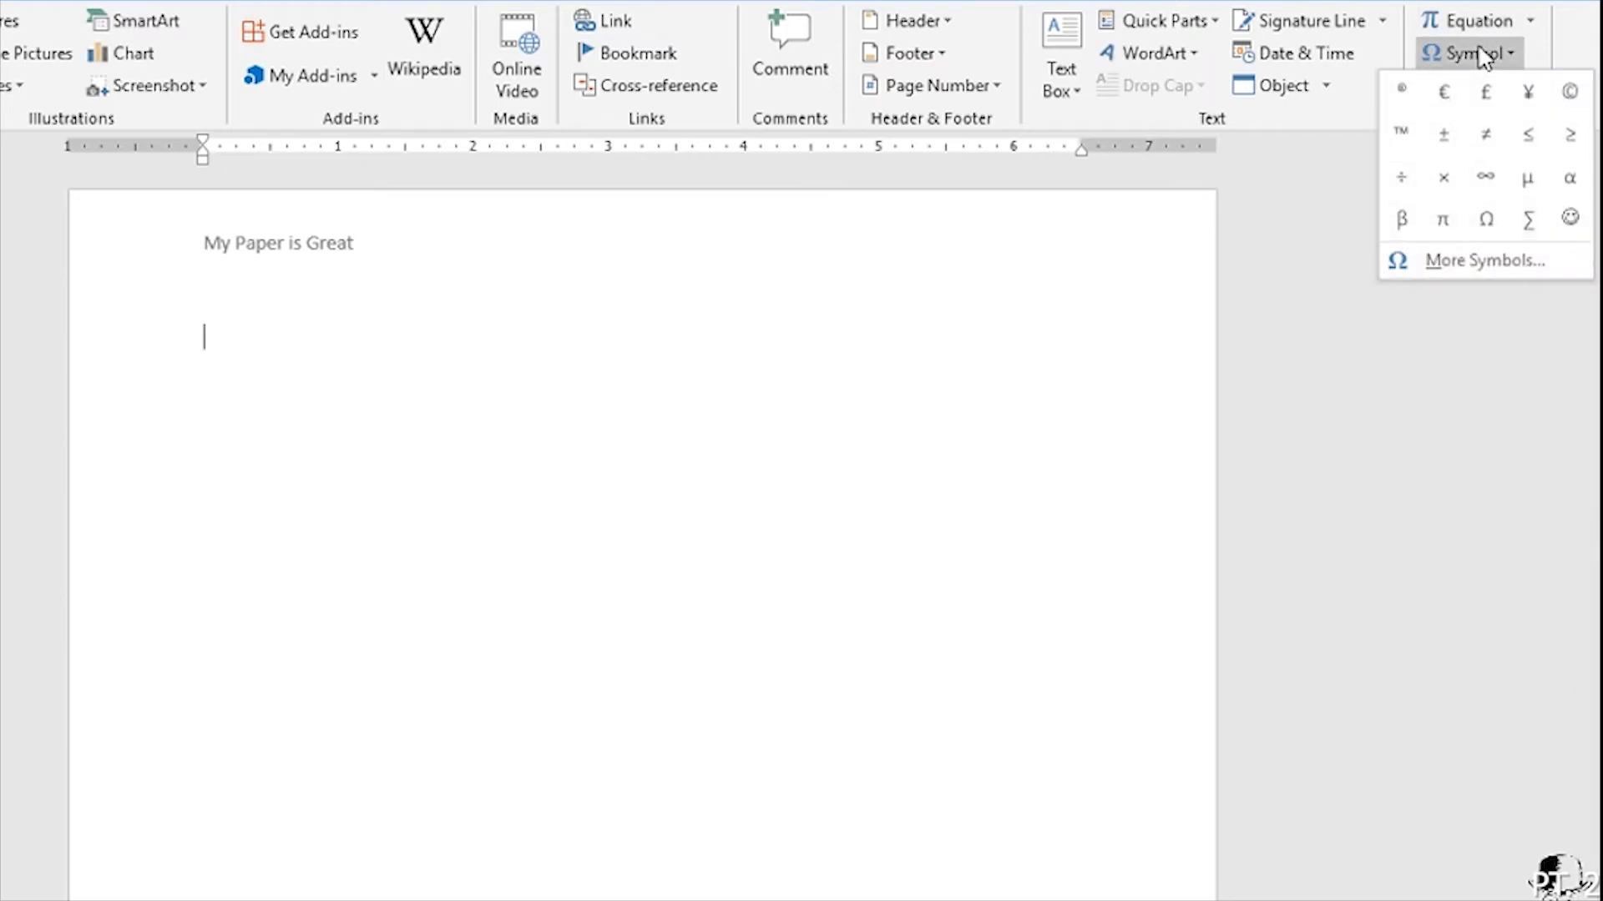
click(1407, 92)
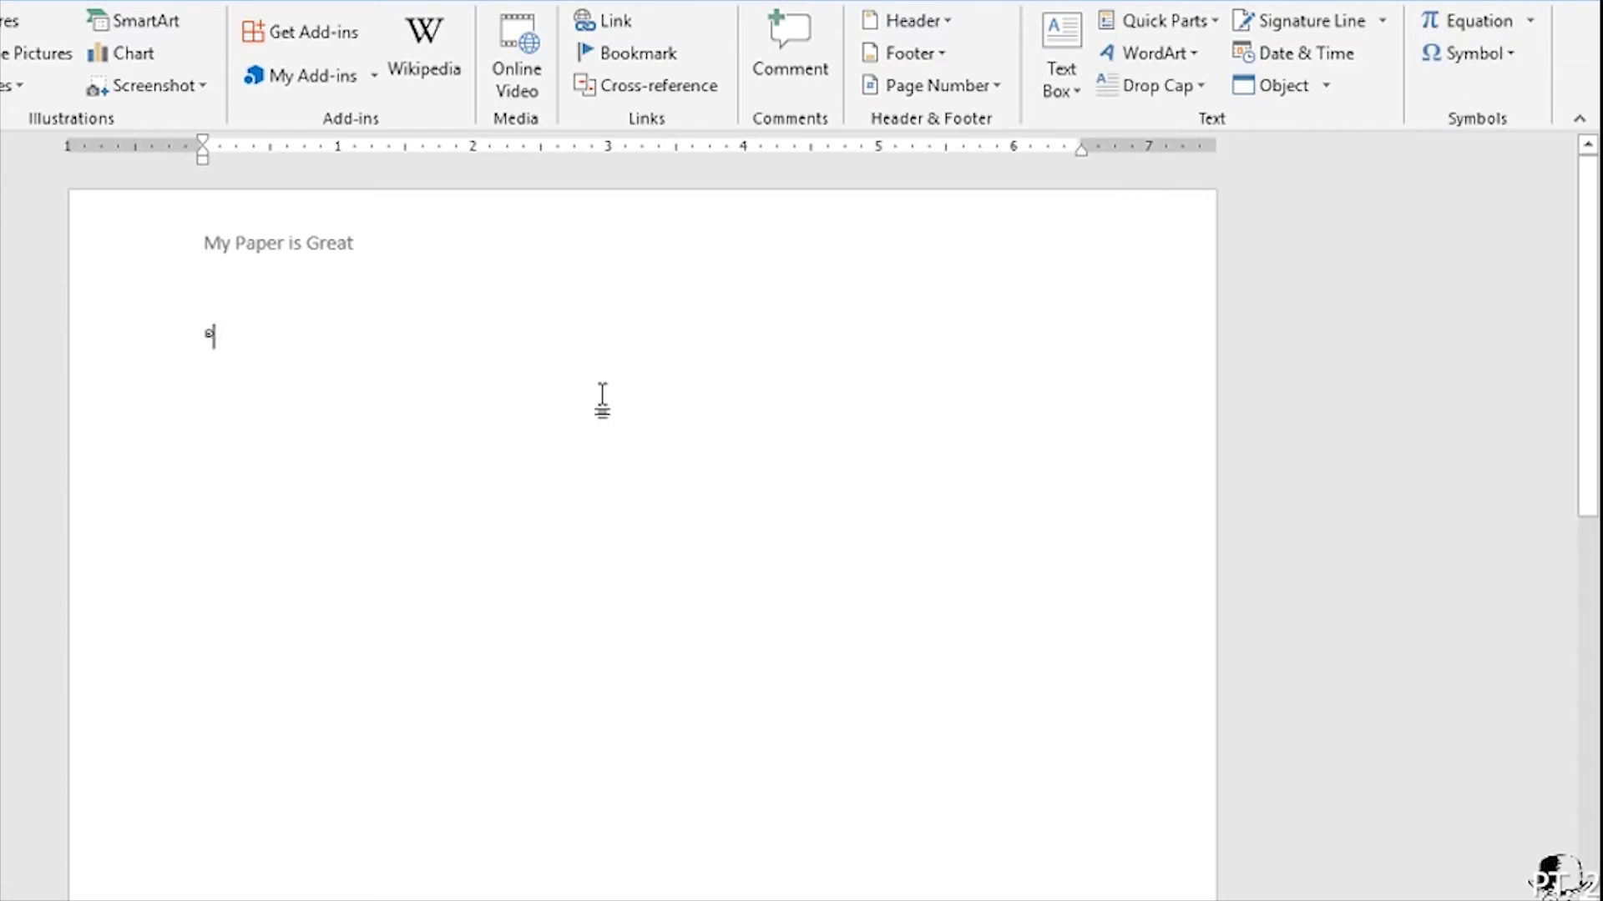
scroll(486, 428, up, 4)
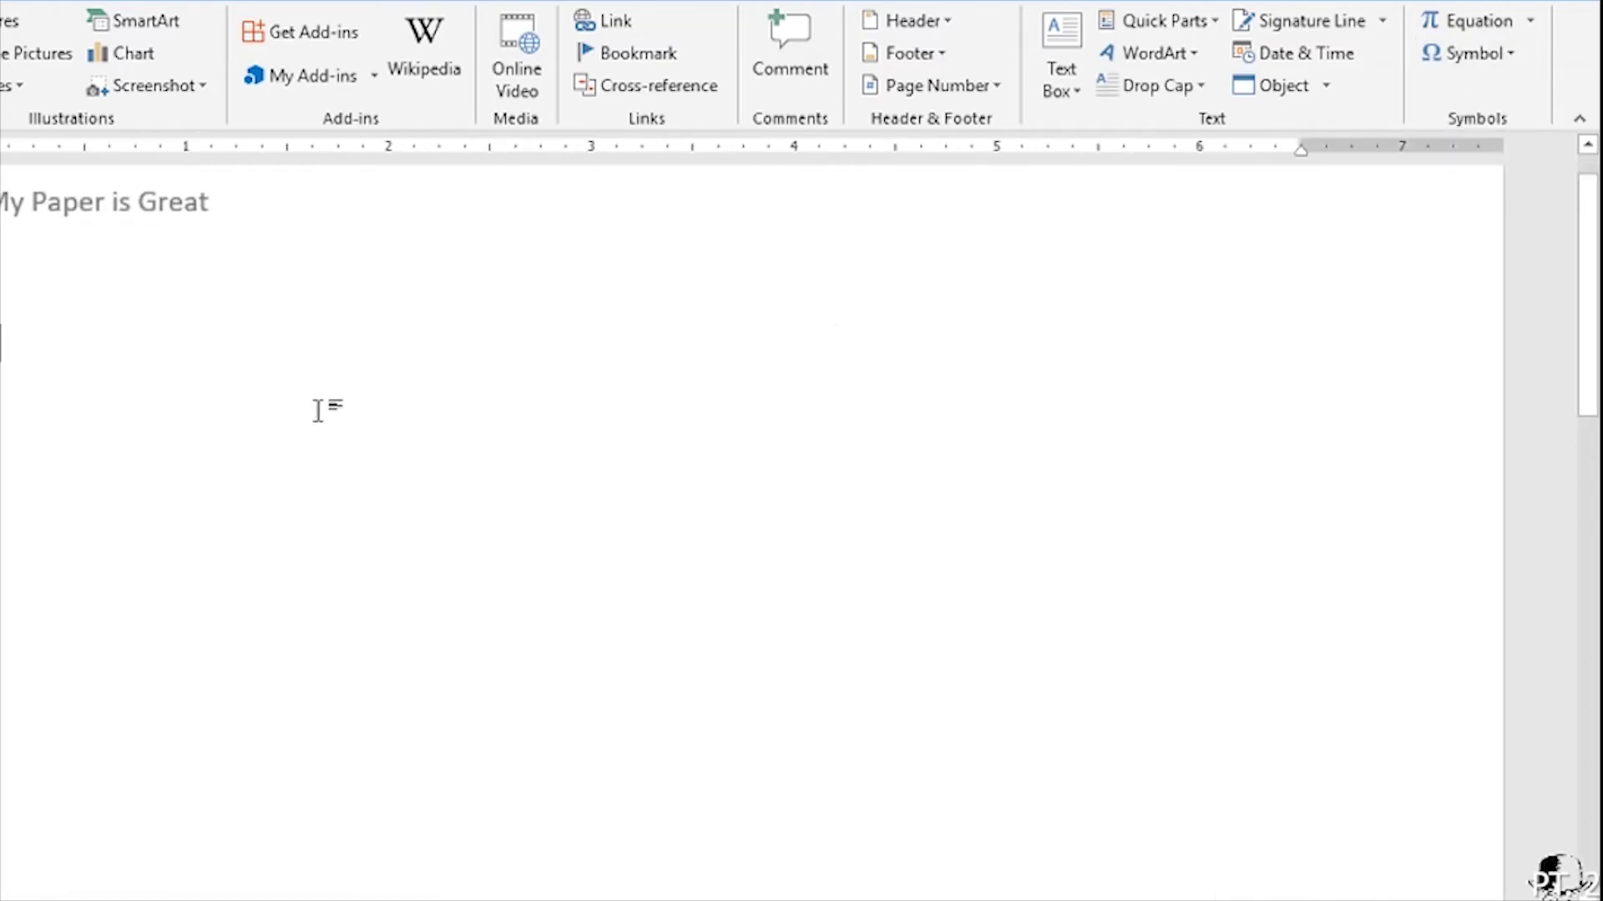
Step: Insert the Latin Capital Letter Nj (character code 01CA) from the Latin Extended-B subset after the registered sign
click(1481, 53)
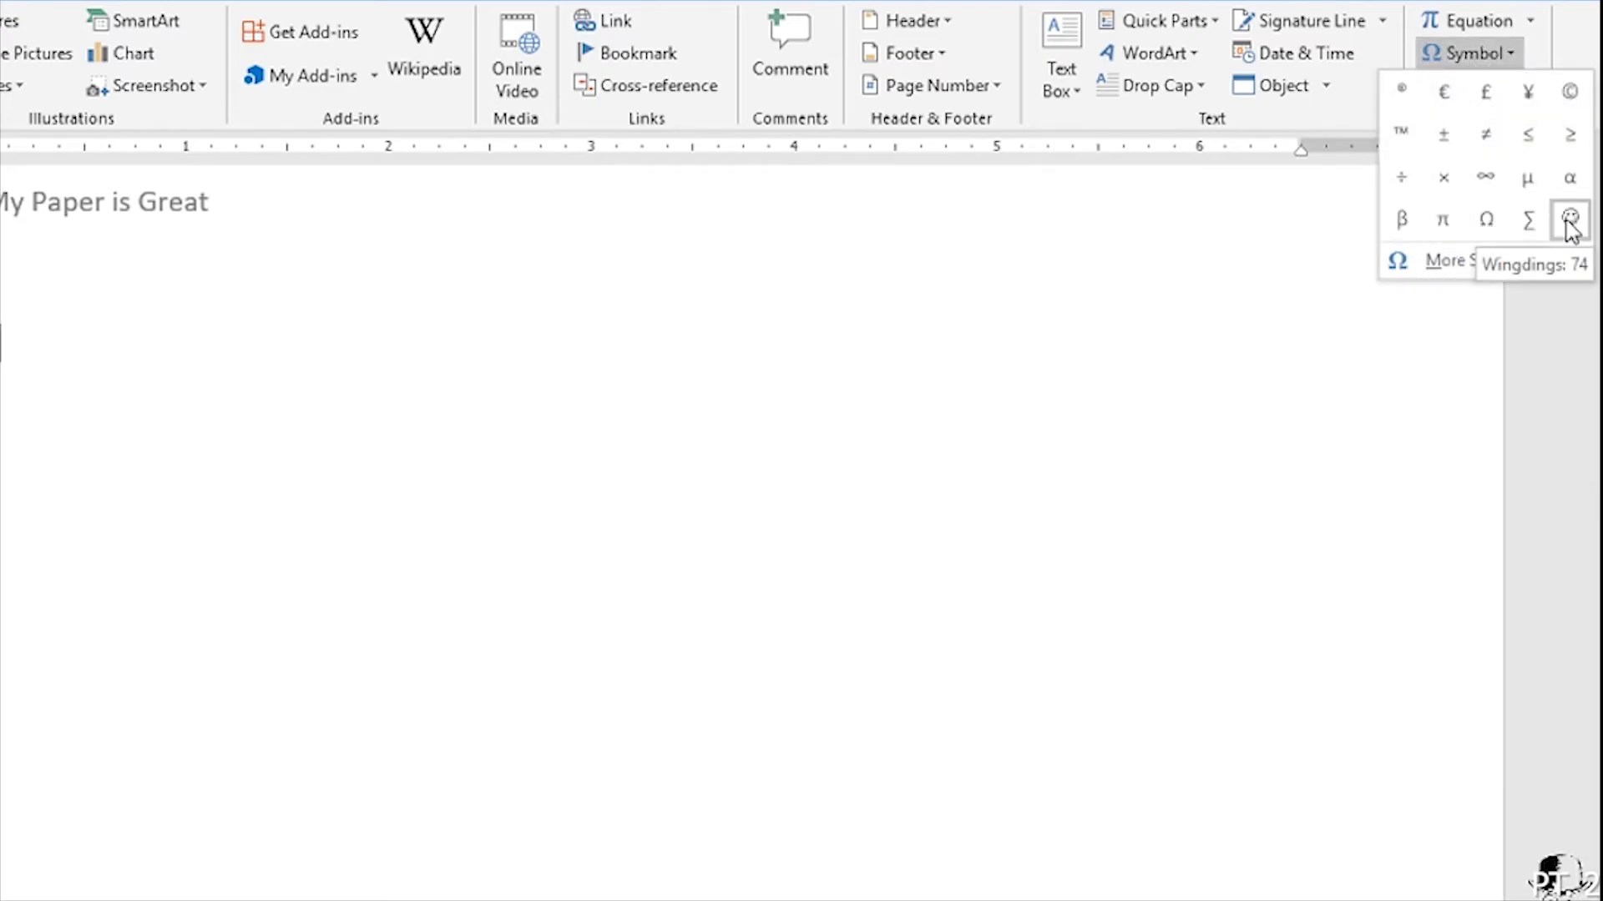
click(1436, 260)
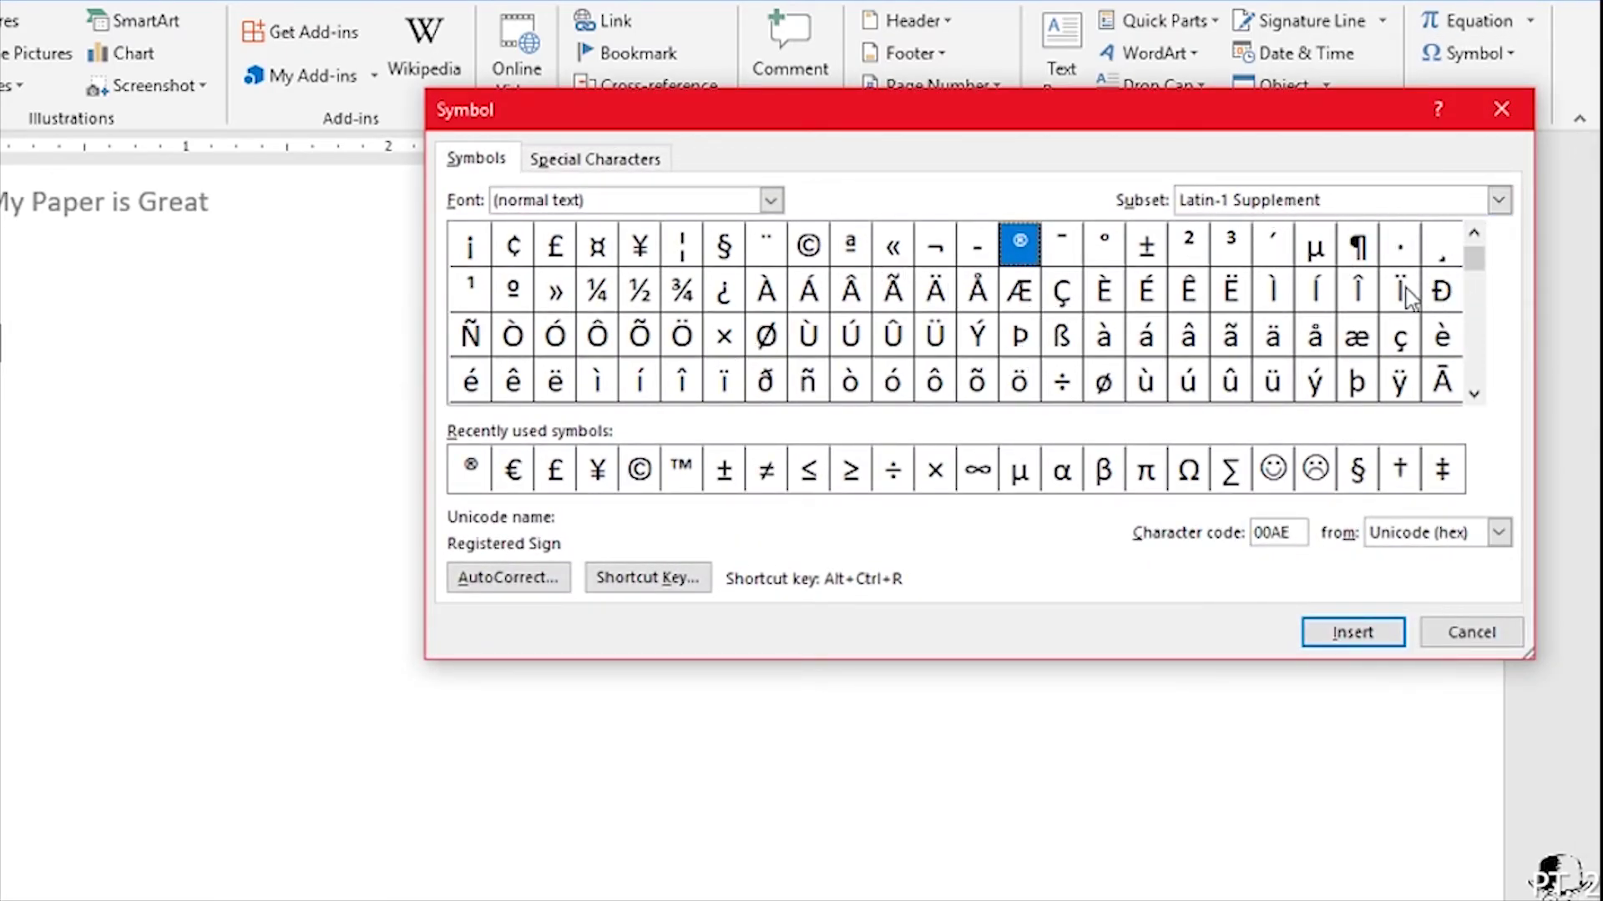
click(1474, 393)
click(1474, 393)
click(1474, 393)
click(1474, 393)
click(1474, 393)
click(1474, 393)
click(1474, 393)
click(1474, 393)
click(1474, 394)
click(1474, 393)
click(1474, 393)
click(853, 301)
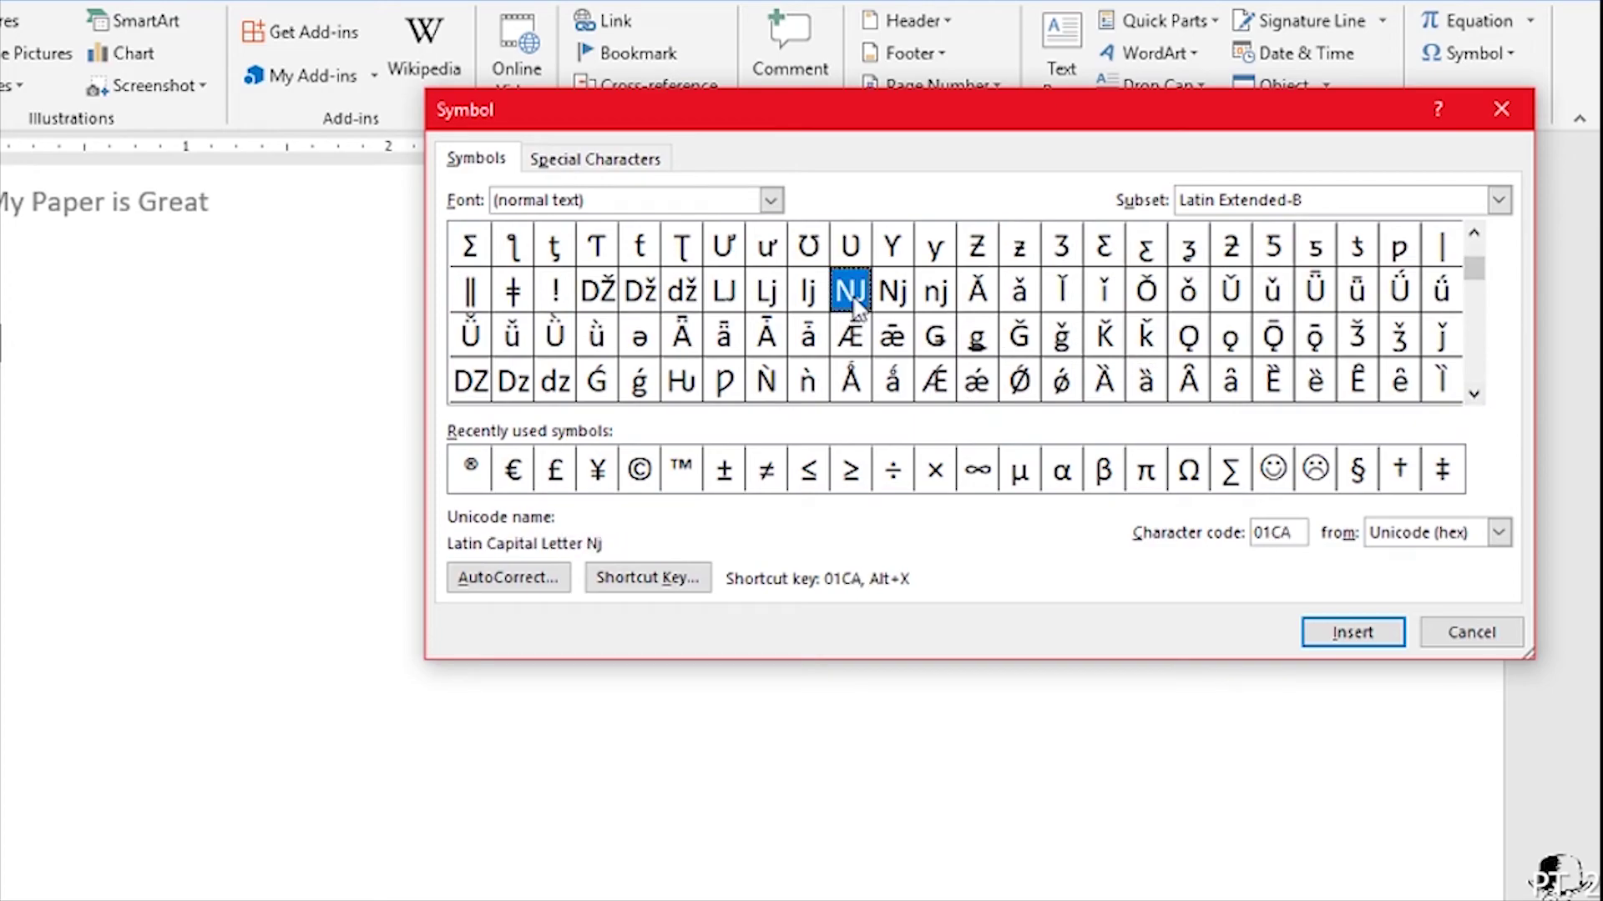
double_click(853, 297)
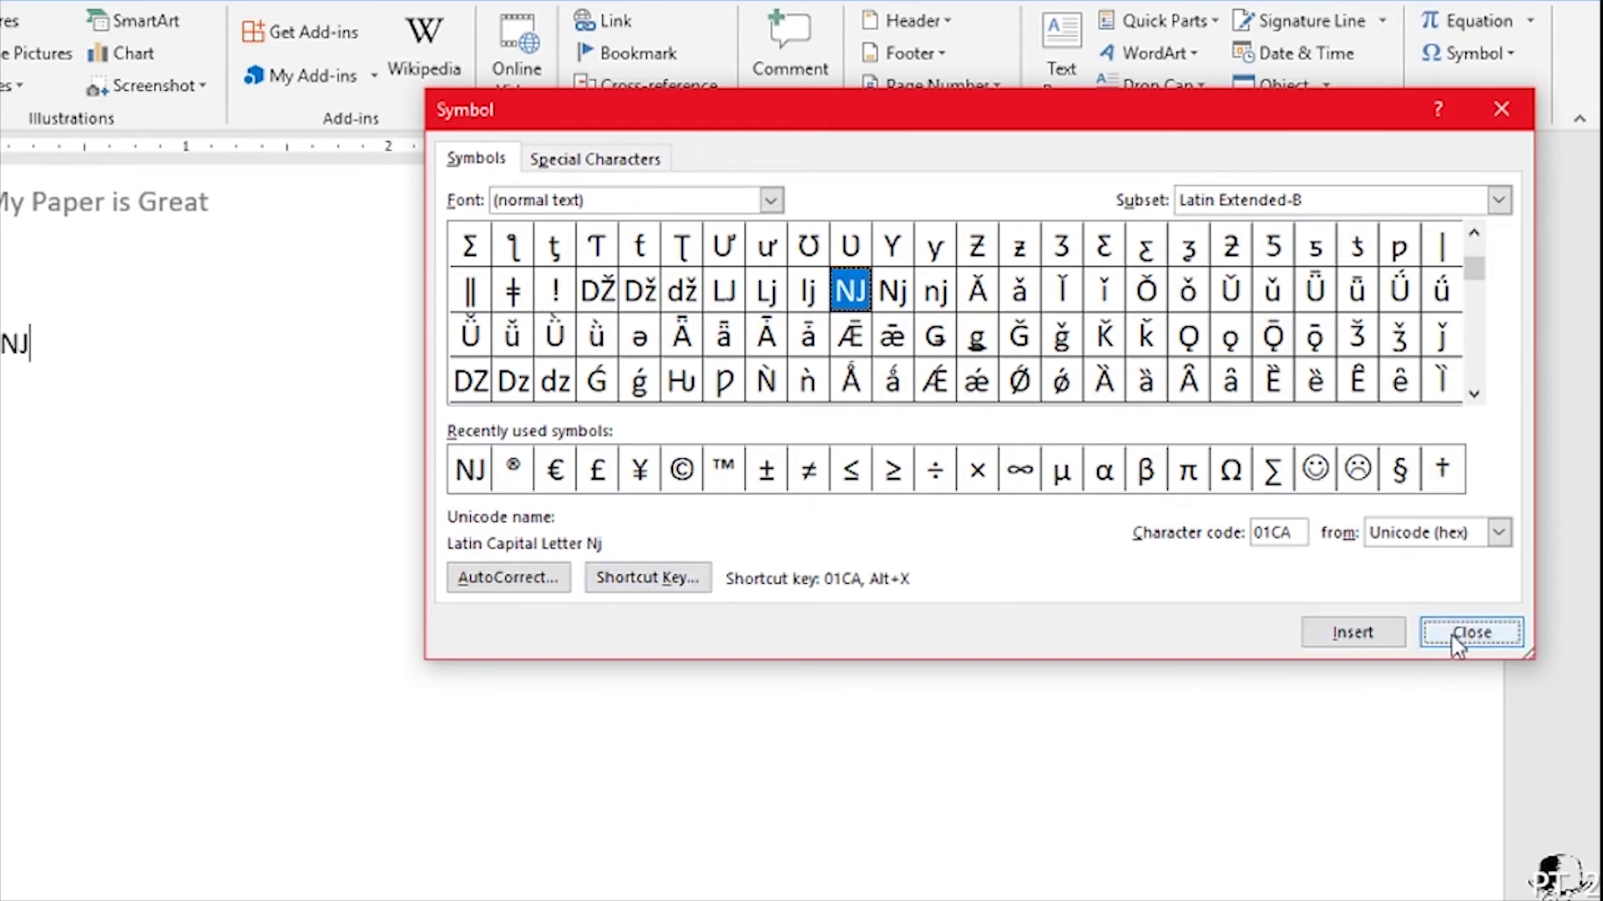
Step: Insert the copyright sign (©) twice after the NJ symbol from the recently used symbols, and once more on a new line
mouse_move(1477, 280)
mouse_down()
mouse_move(1476, 303)
mouse_move(1481, 288)
mouse_up()
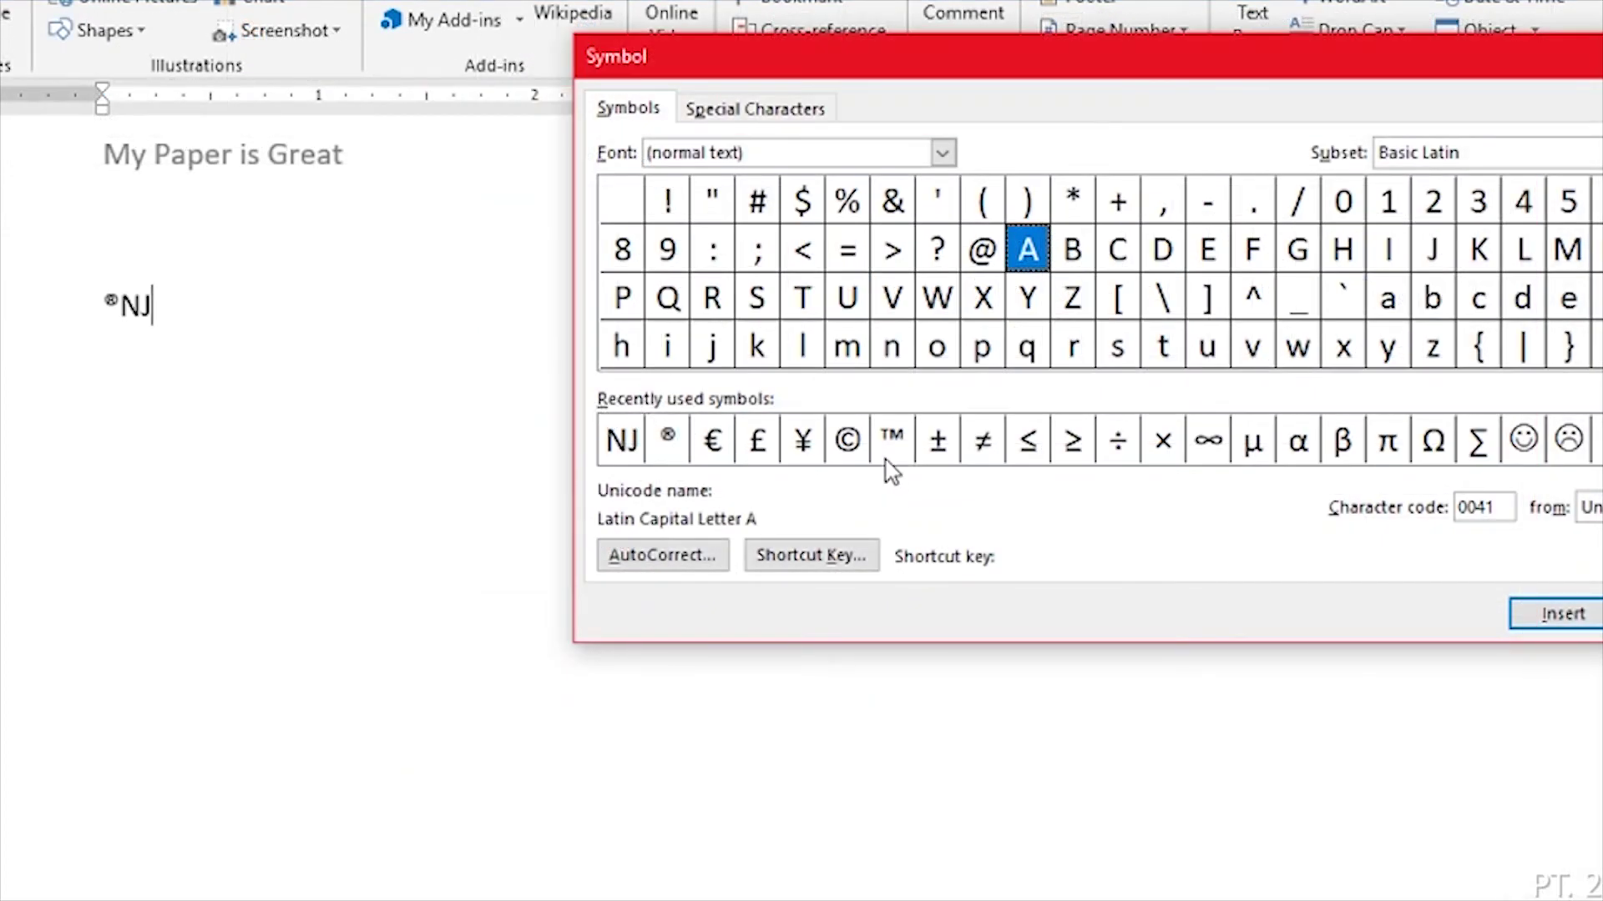
click(858, 443)
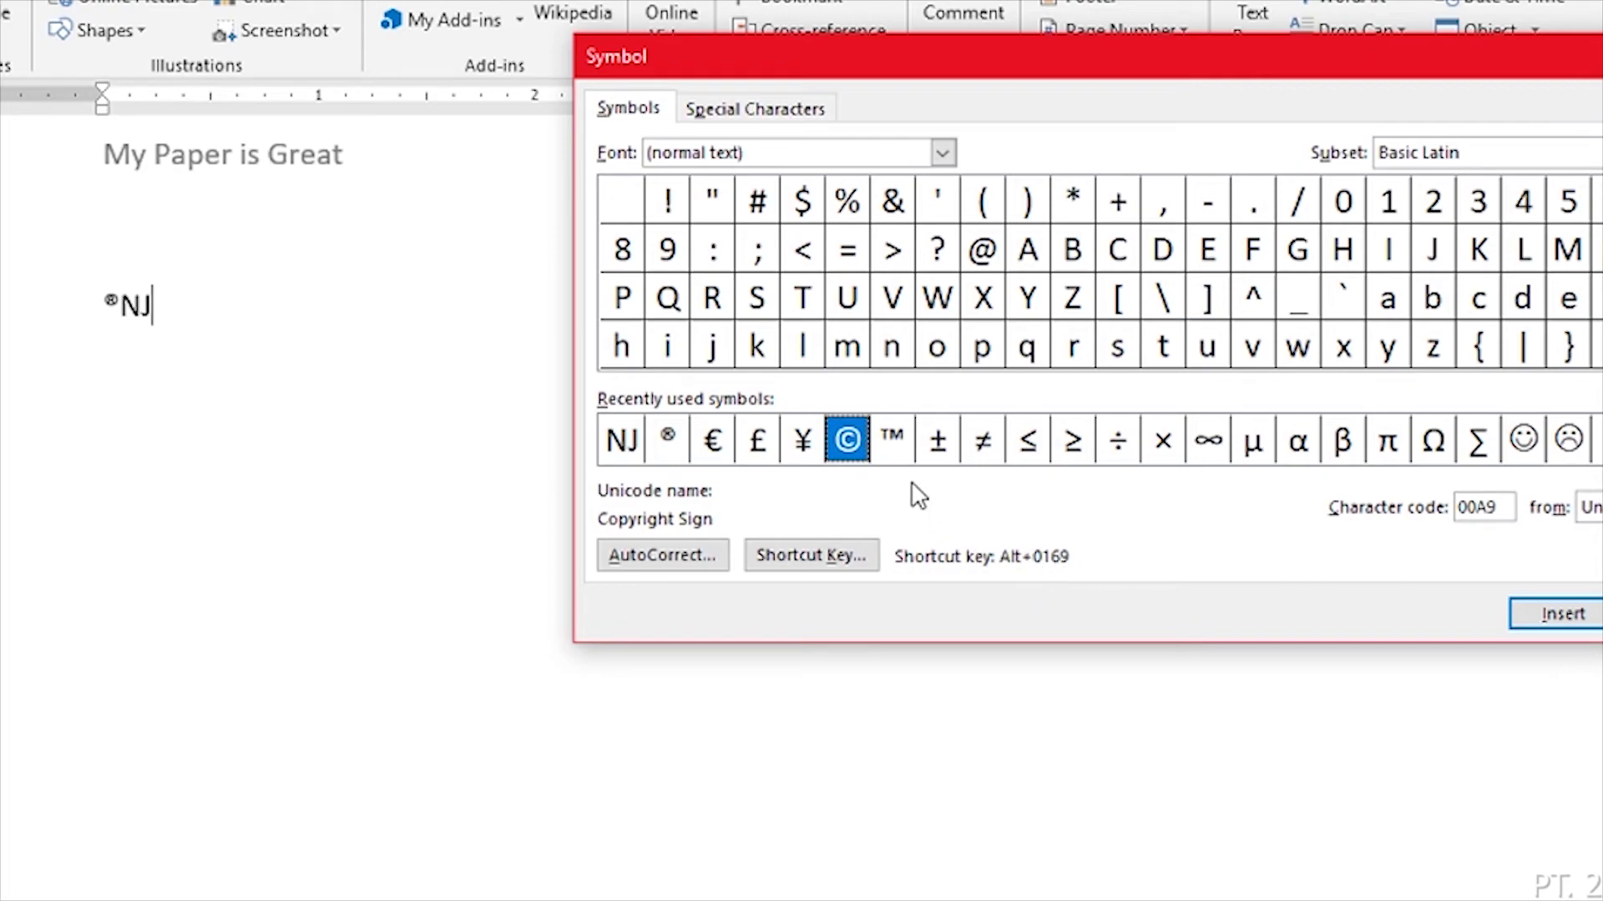
double_click(857, 451)
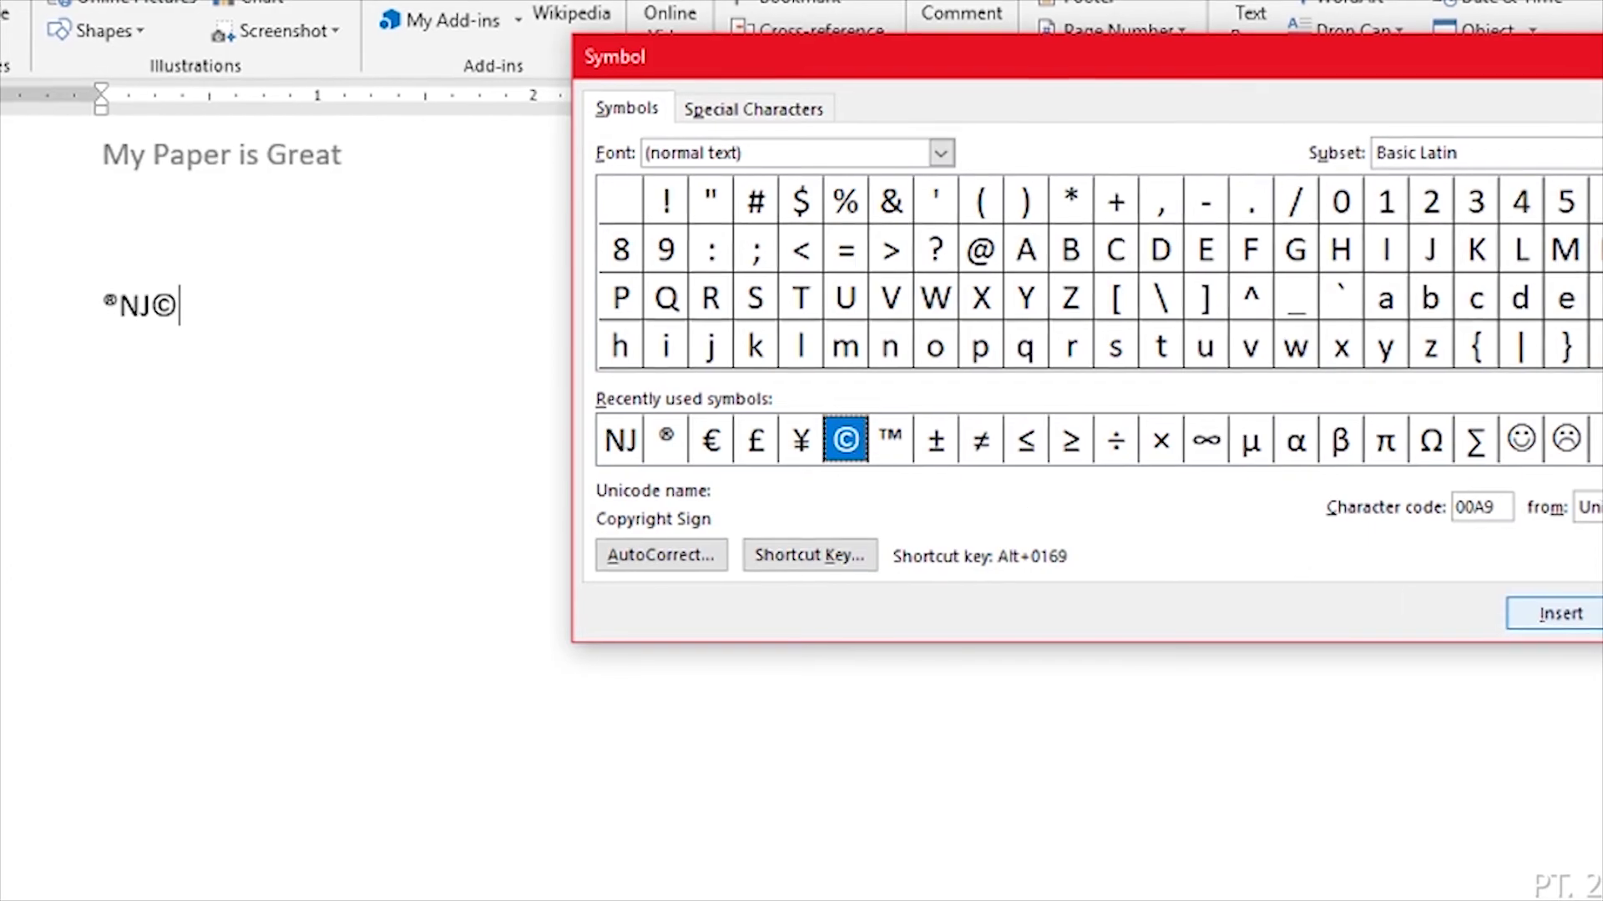
click(1569, 615)
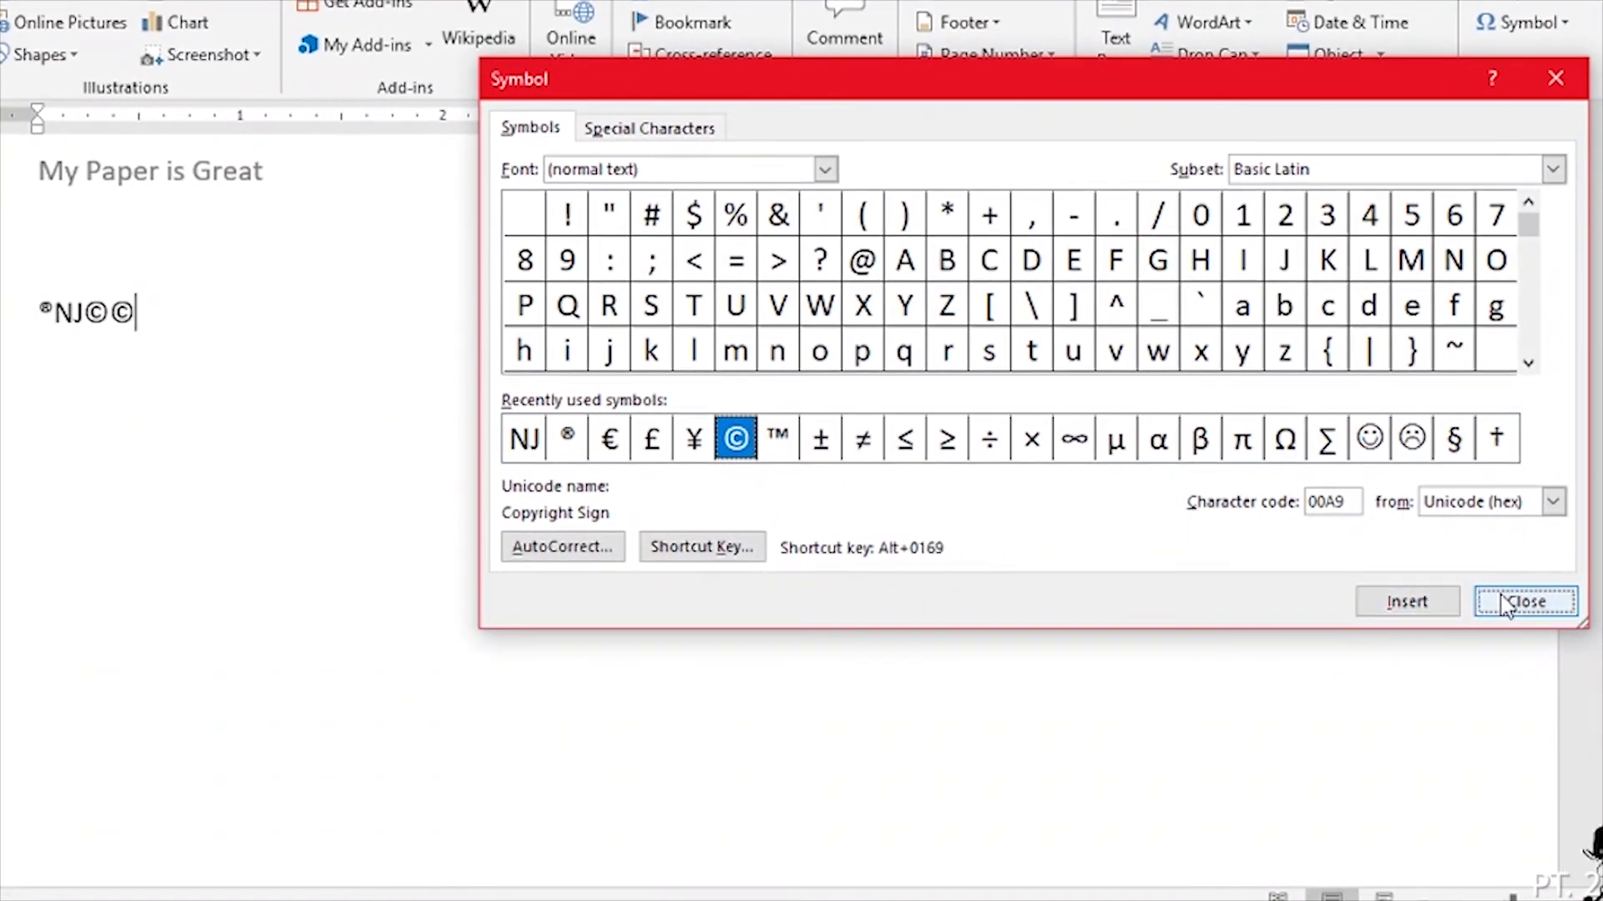
click(1531, 601)
key(Return)
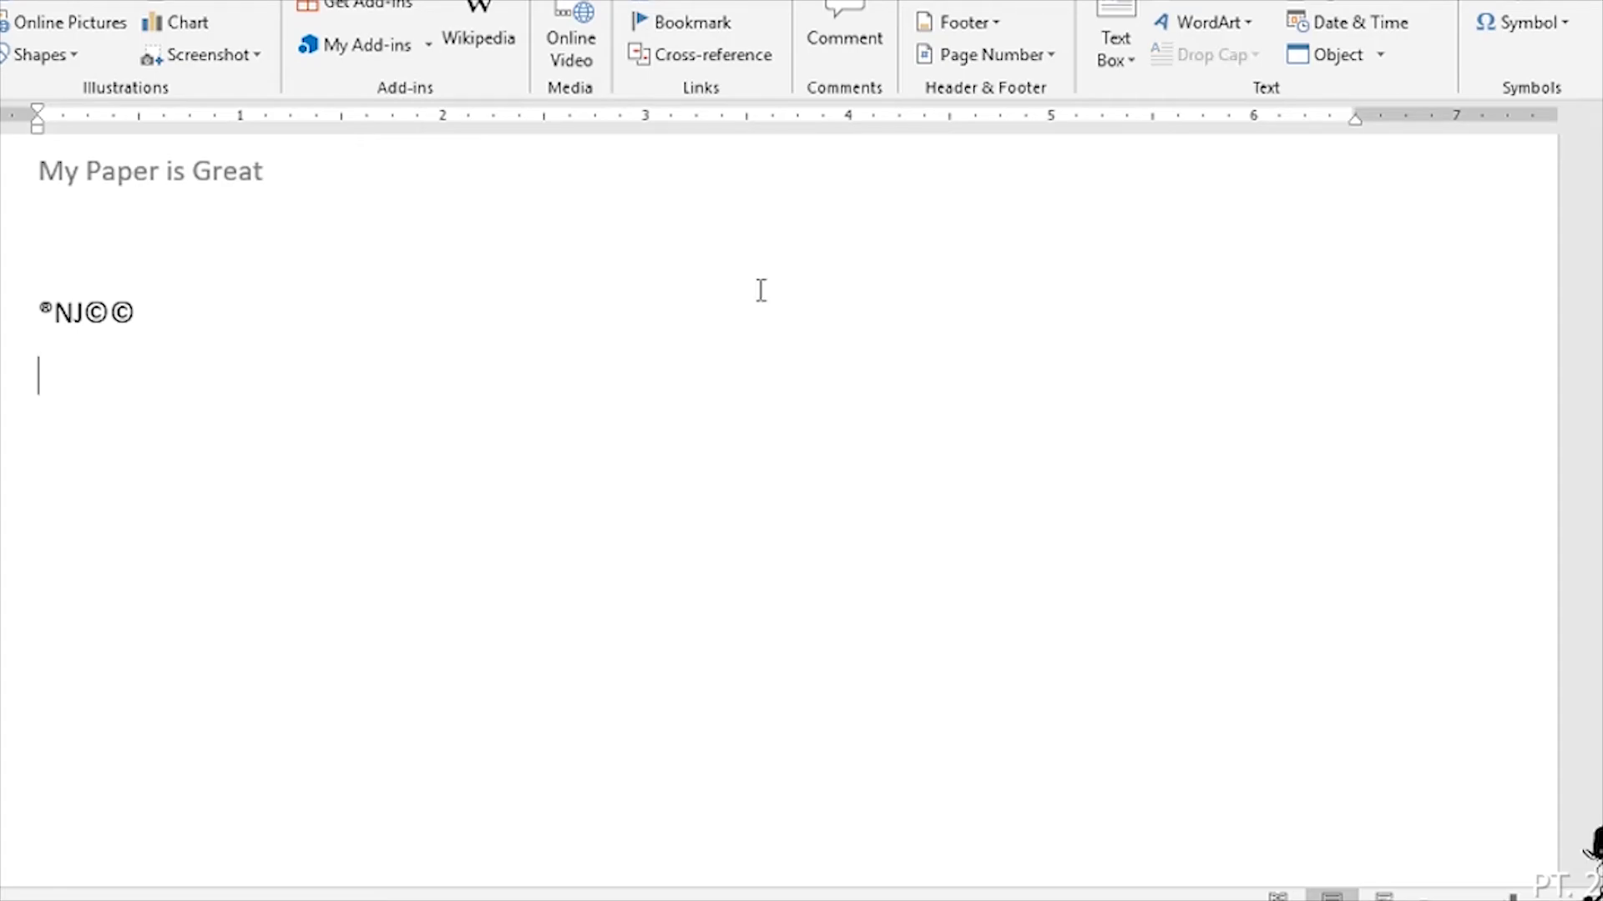
key(ctrl+alt+c)
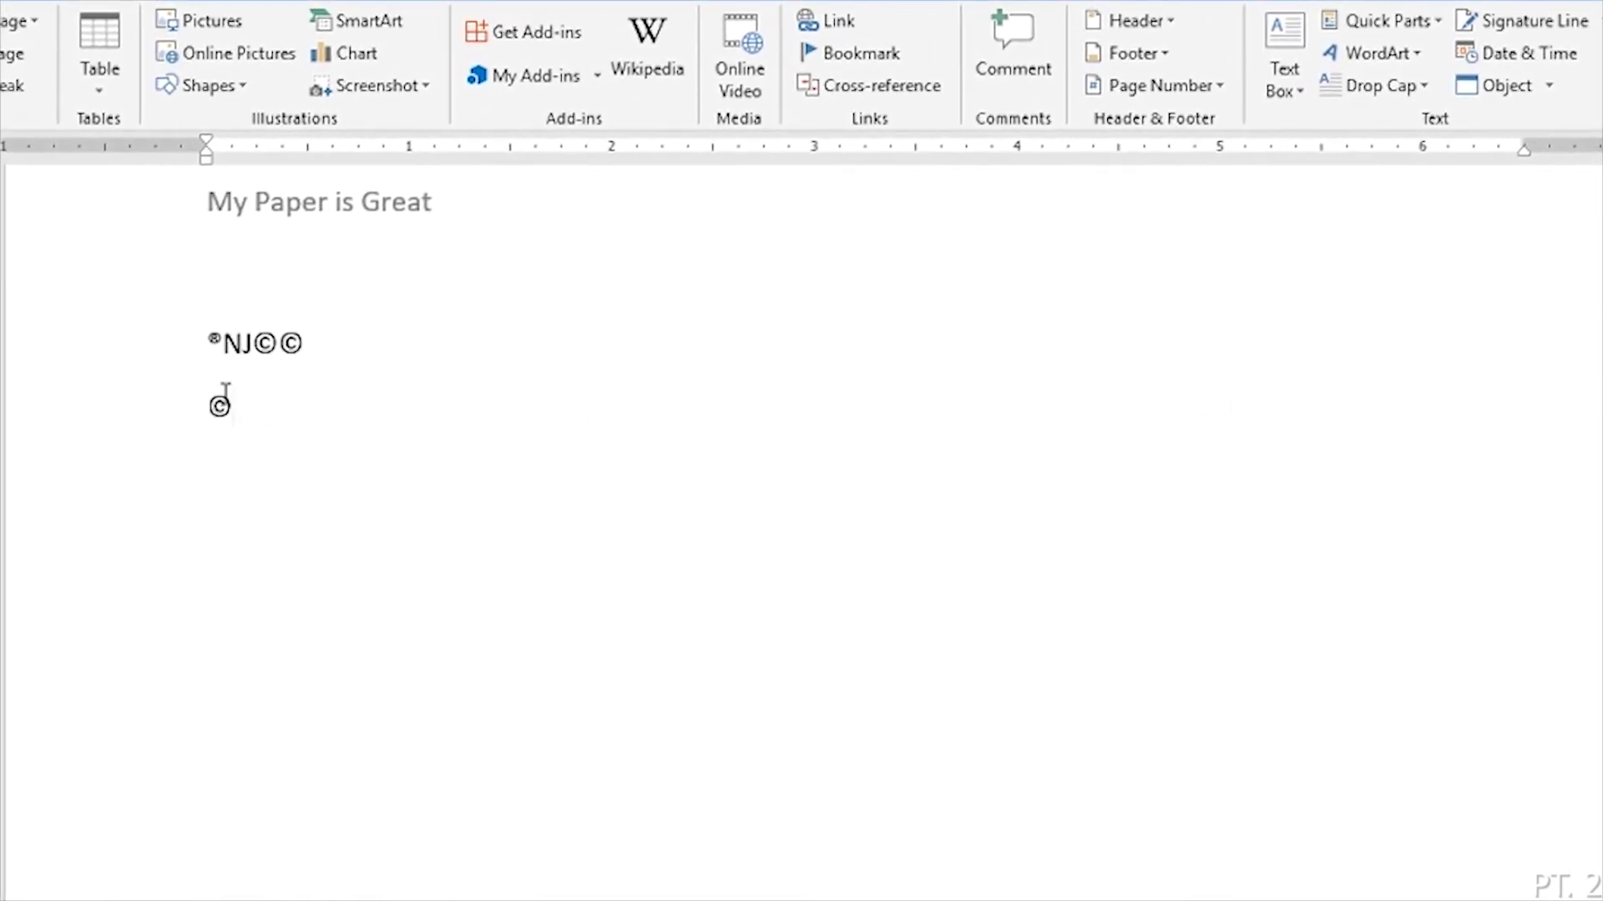
Step: Remove the third line's quotation mark and registered sign, and enter a registered sign (®) after the copyright sign on the second line
drag(227, 396, 204, 385)
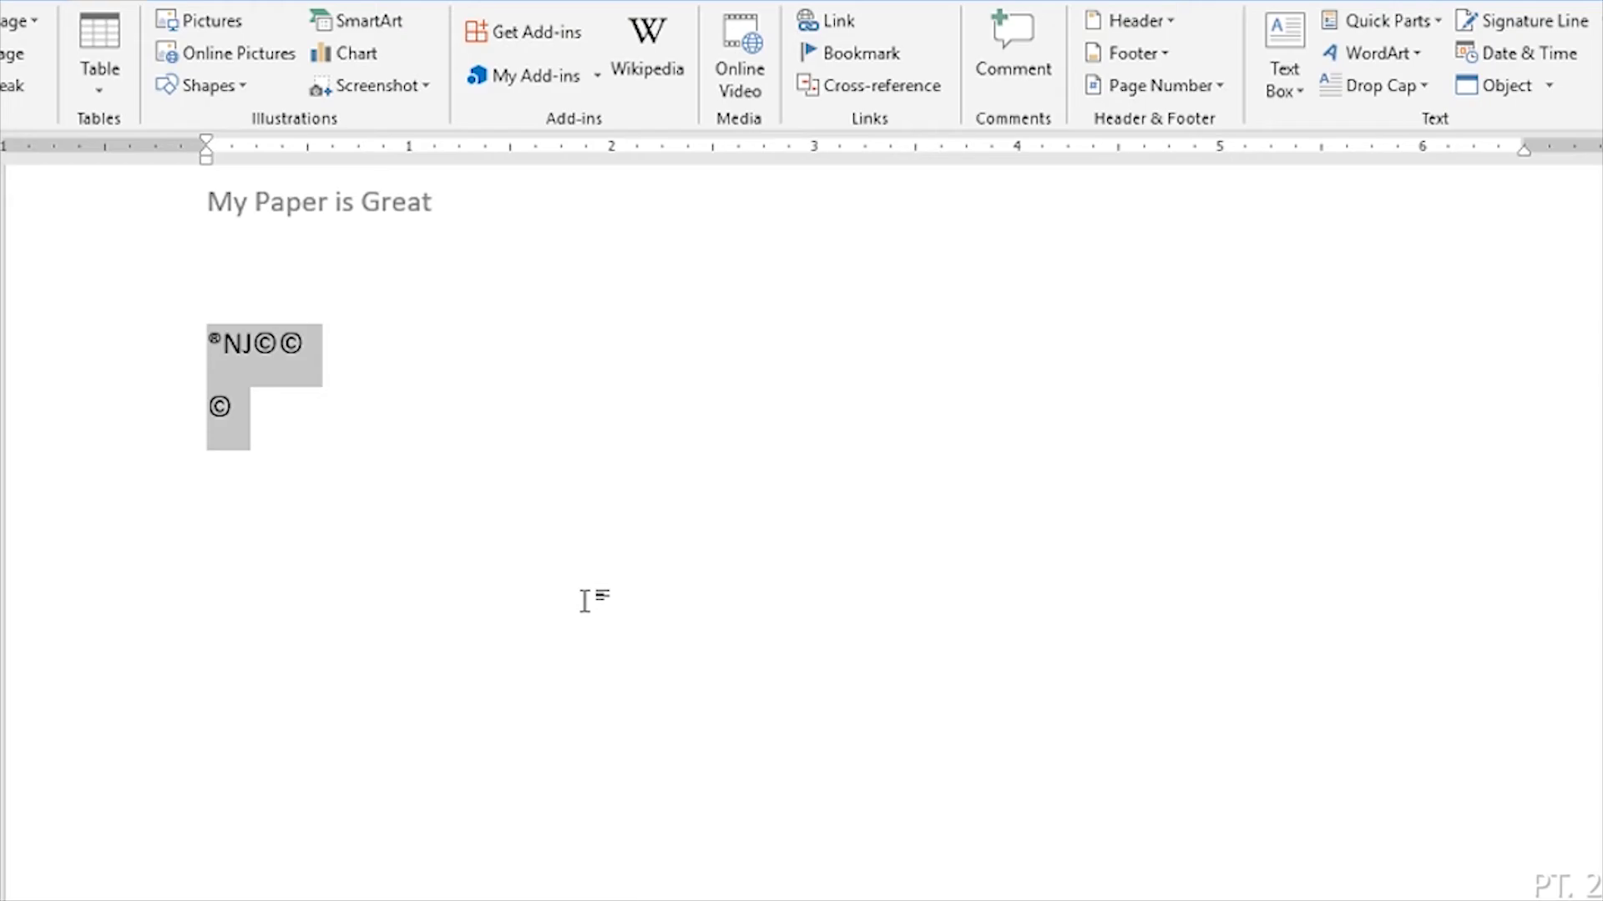
click(541, 409)
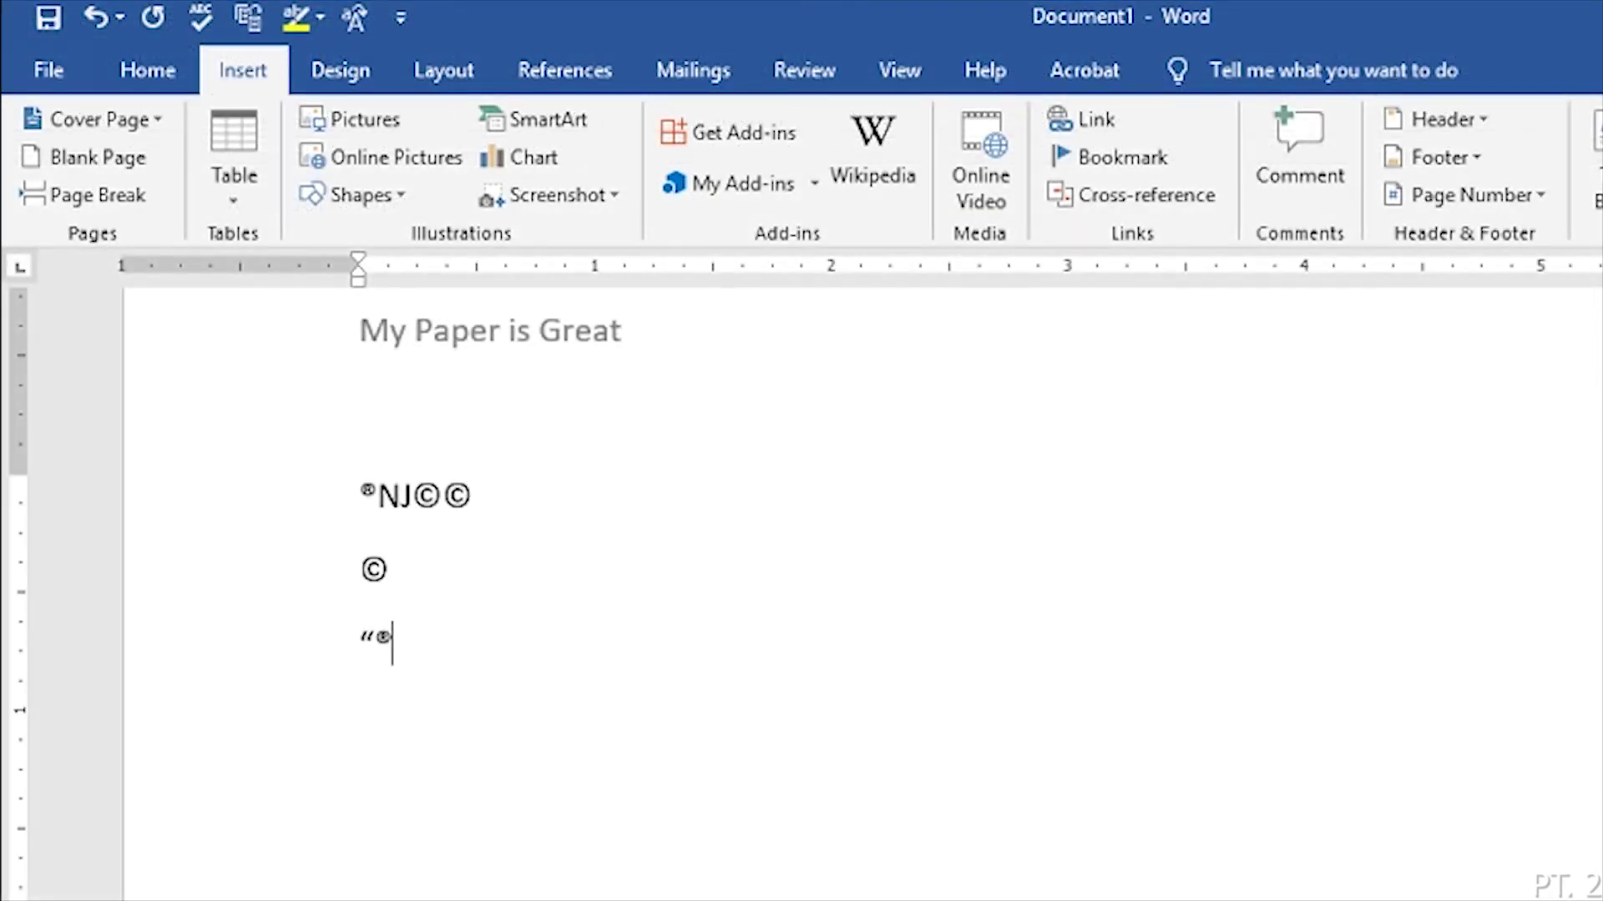
key(BackSpace)
key(BackSpace)
key(BackSpace)
key(alt)
key(alt)
text(®)
Step: Enlarge the registered sign on the second line to font size 28
drag(437, 573, 399, 572)
click(173, 82)
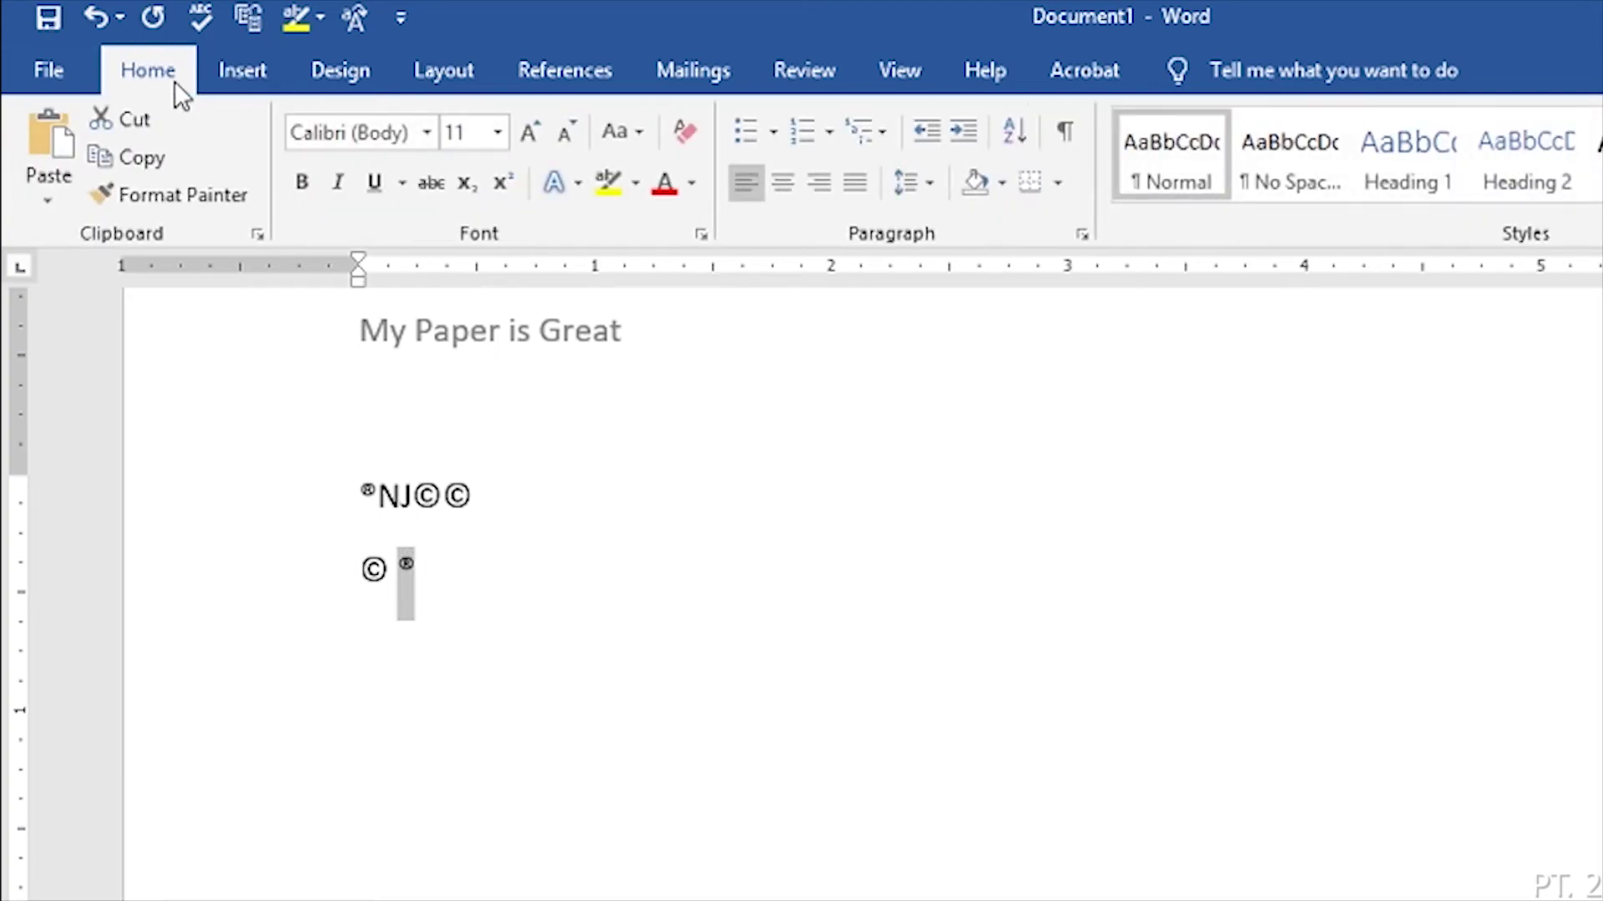
click(536, 136)
click(535, 137)
click(536, 137)
click(535, 137)
click(535, 137)
click(535, 136)
click(536, 137)
click(536, 137)
click(536, 137)
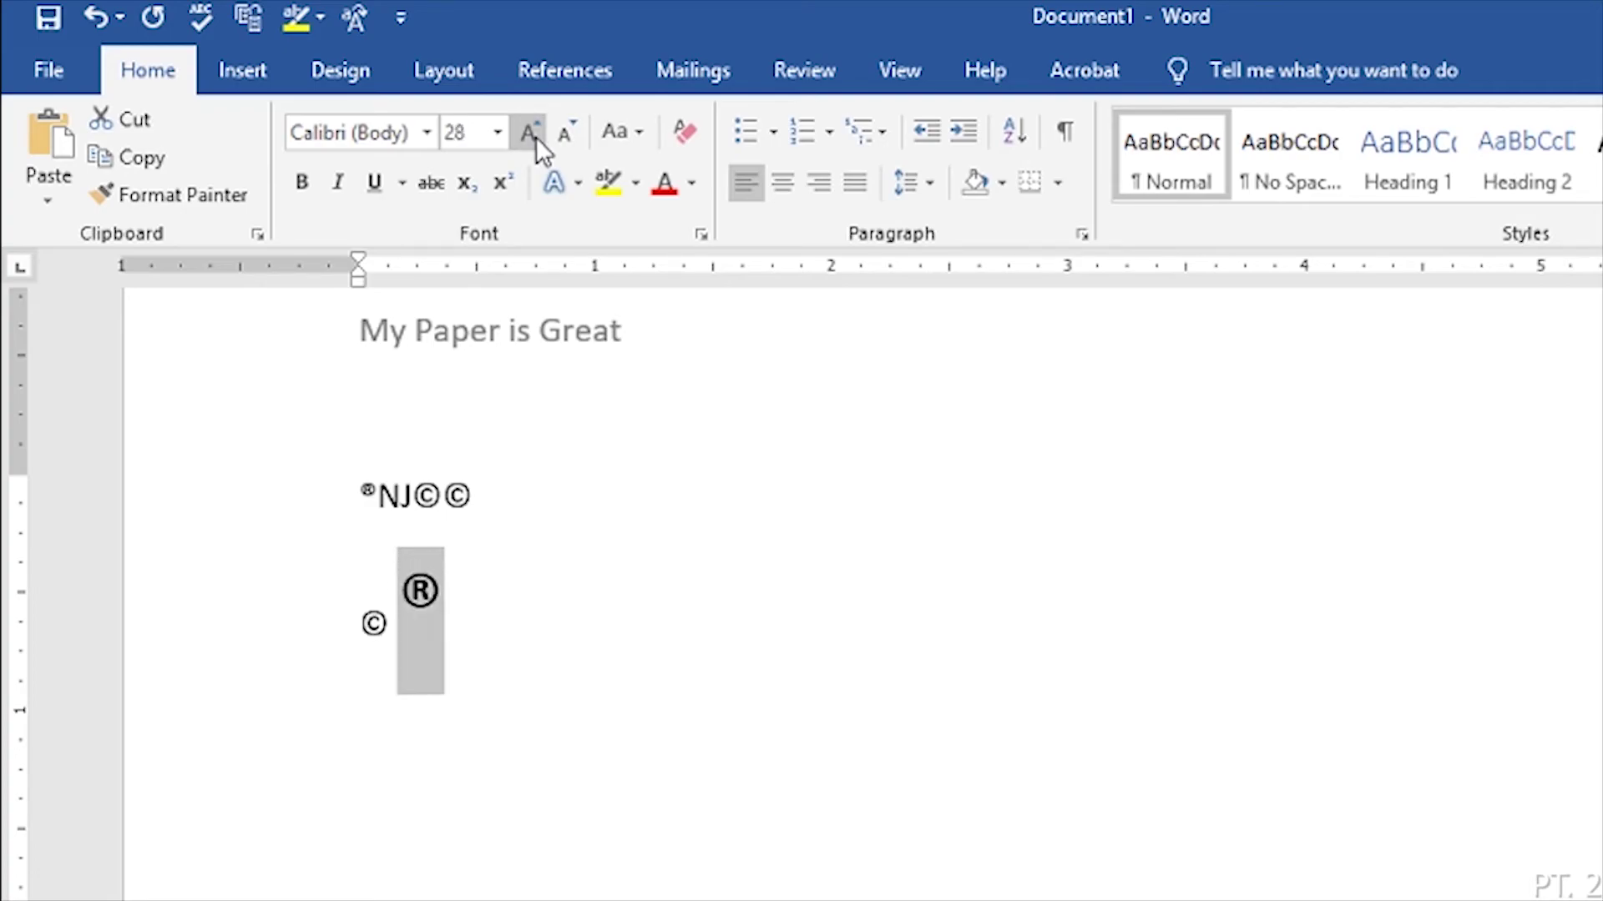
Step: Try subscript and superscript on the enlarged registered sign, and delete all the symbols from the document body
click(477, 184)
click(478, 182)
click(506, 181)
click(477, 181)
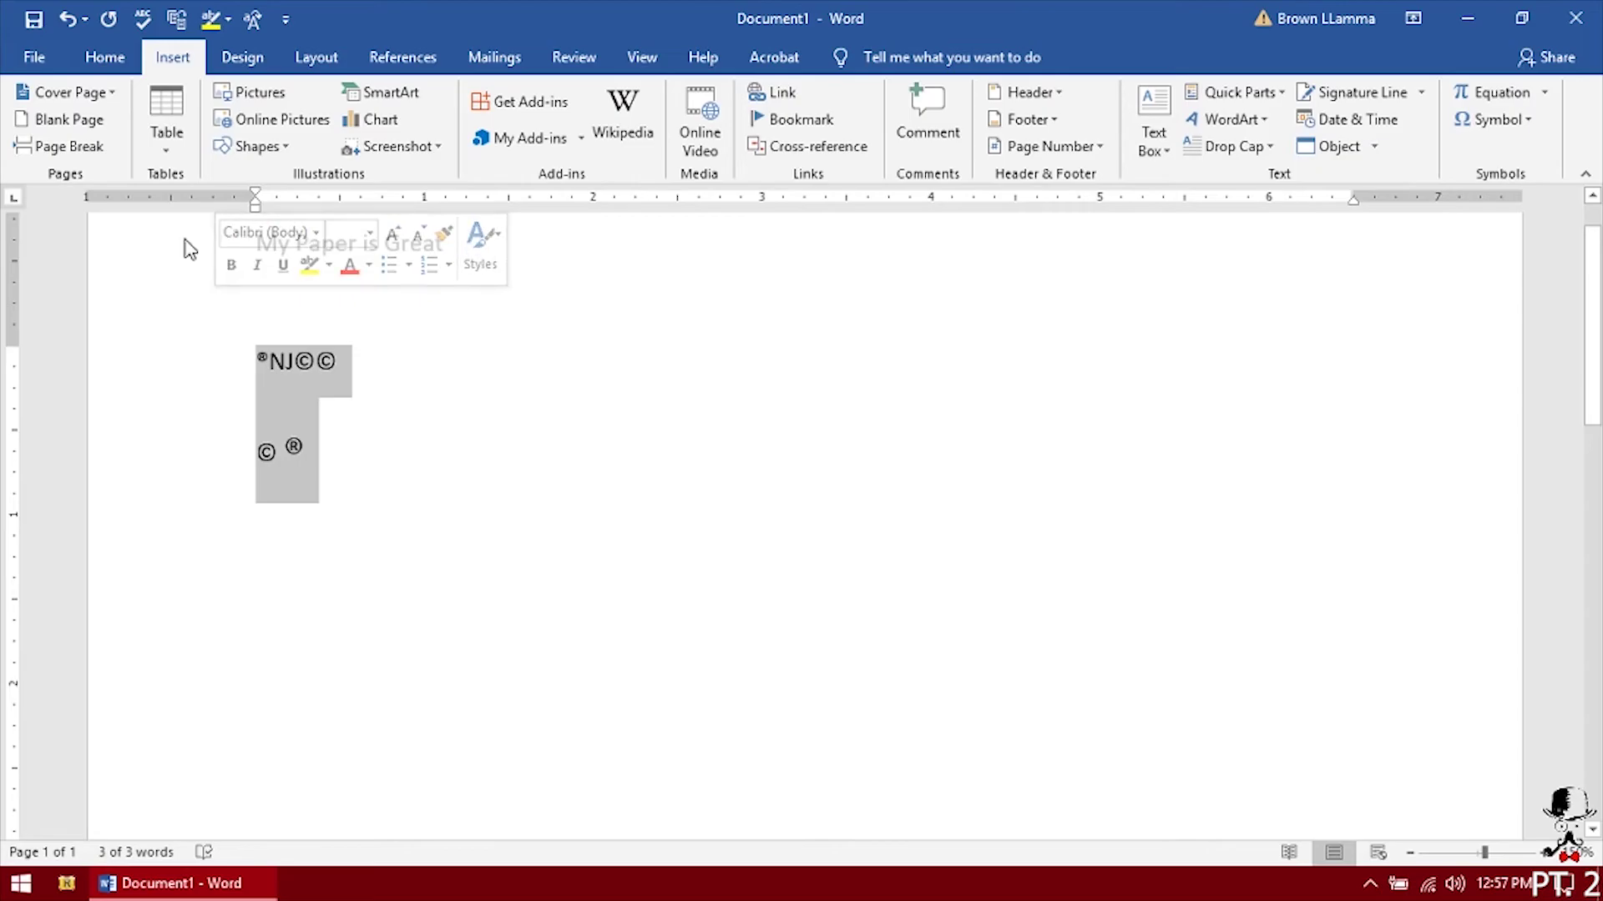
key(Delete)
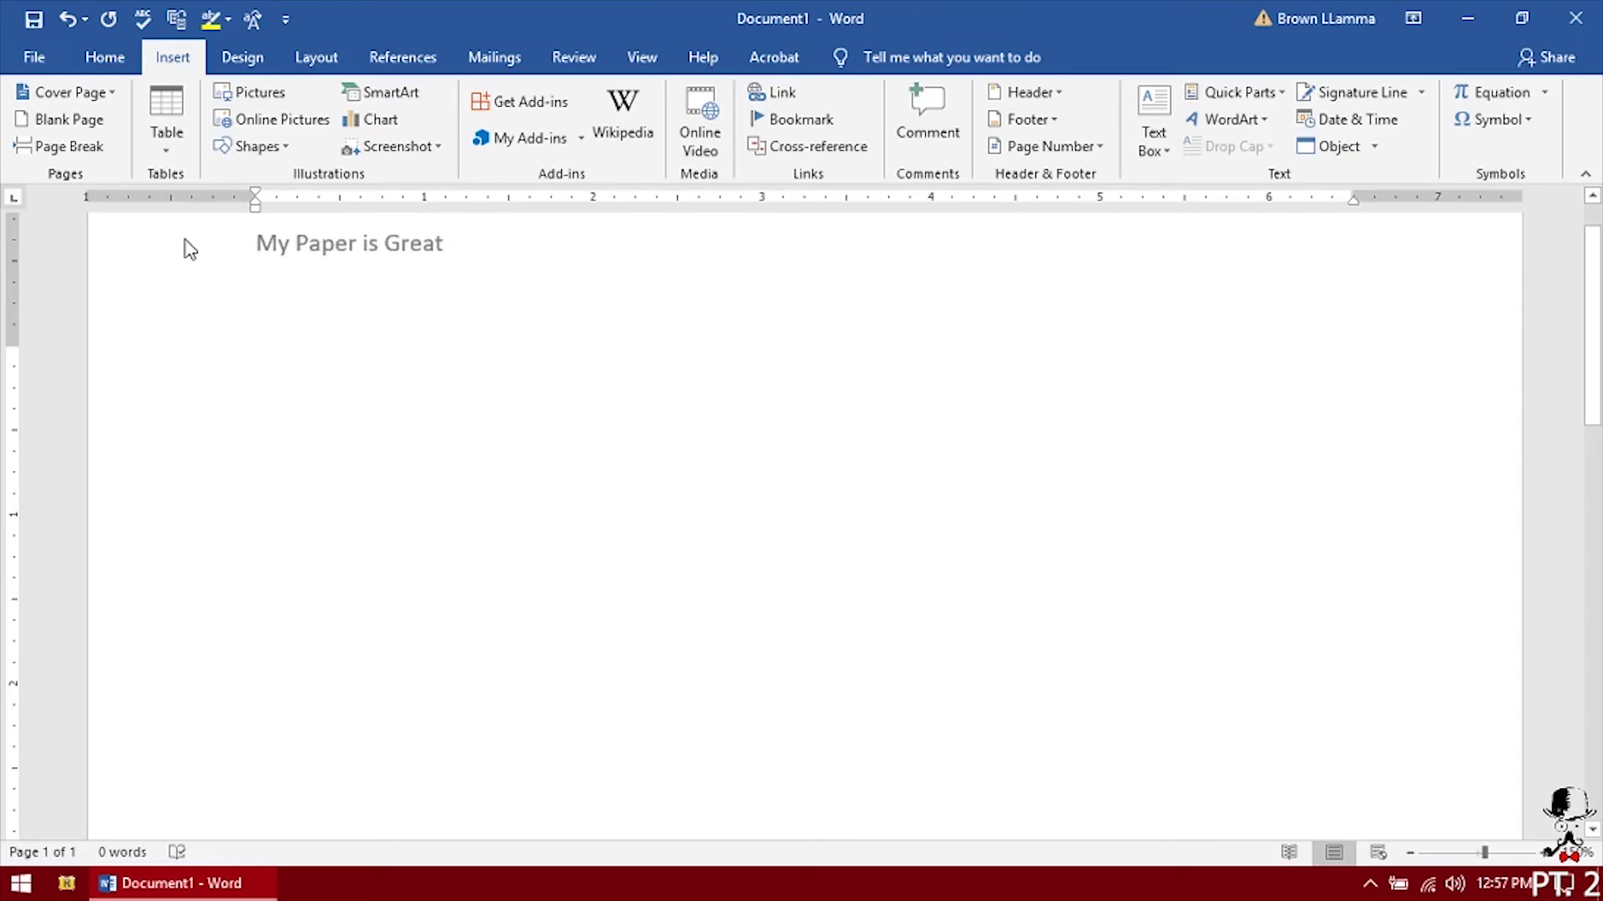
Step: Dock the Word window to the right half of the screen and widen it so the desktop files stay visible beside it
drag(569, 32, 1602, 108)
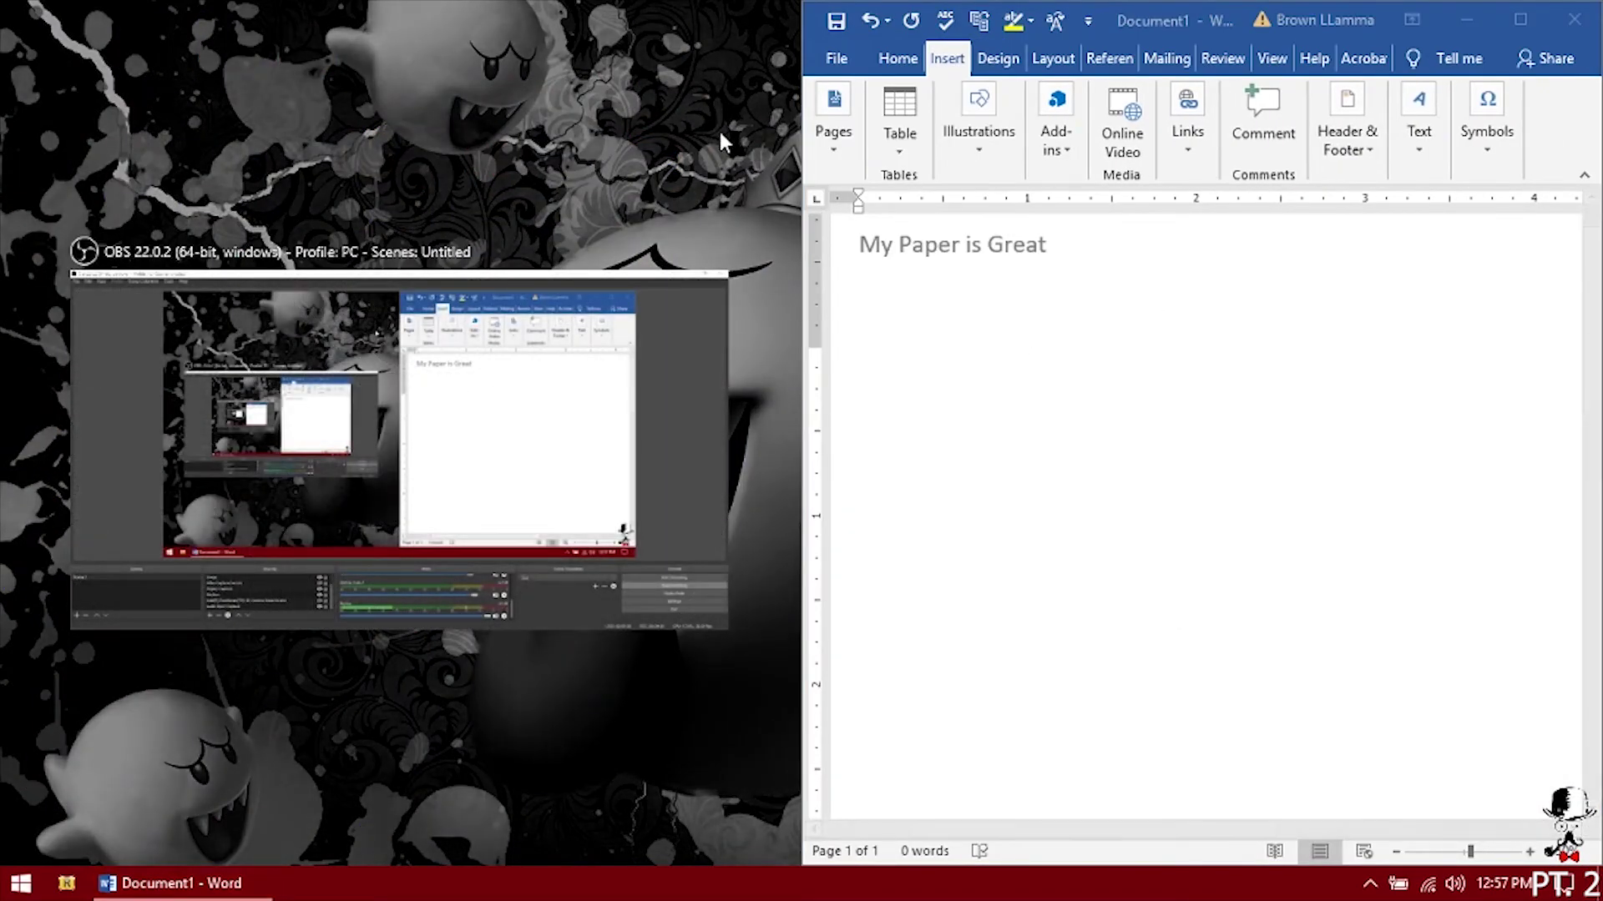
click(720, 132)
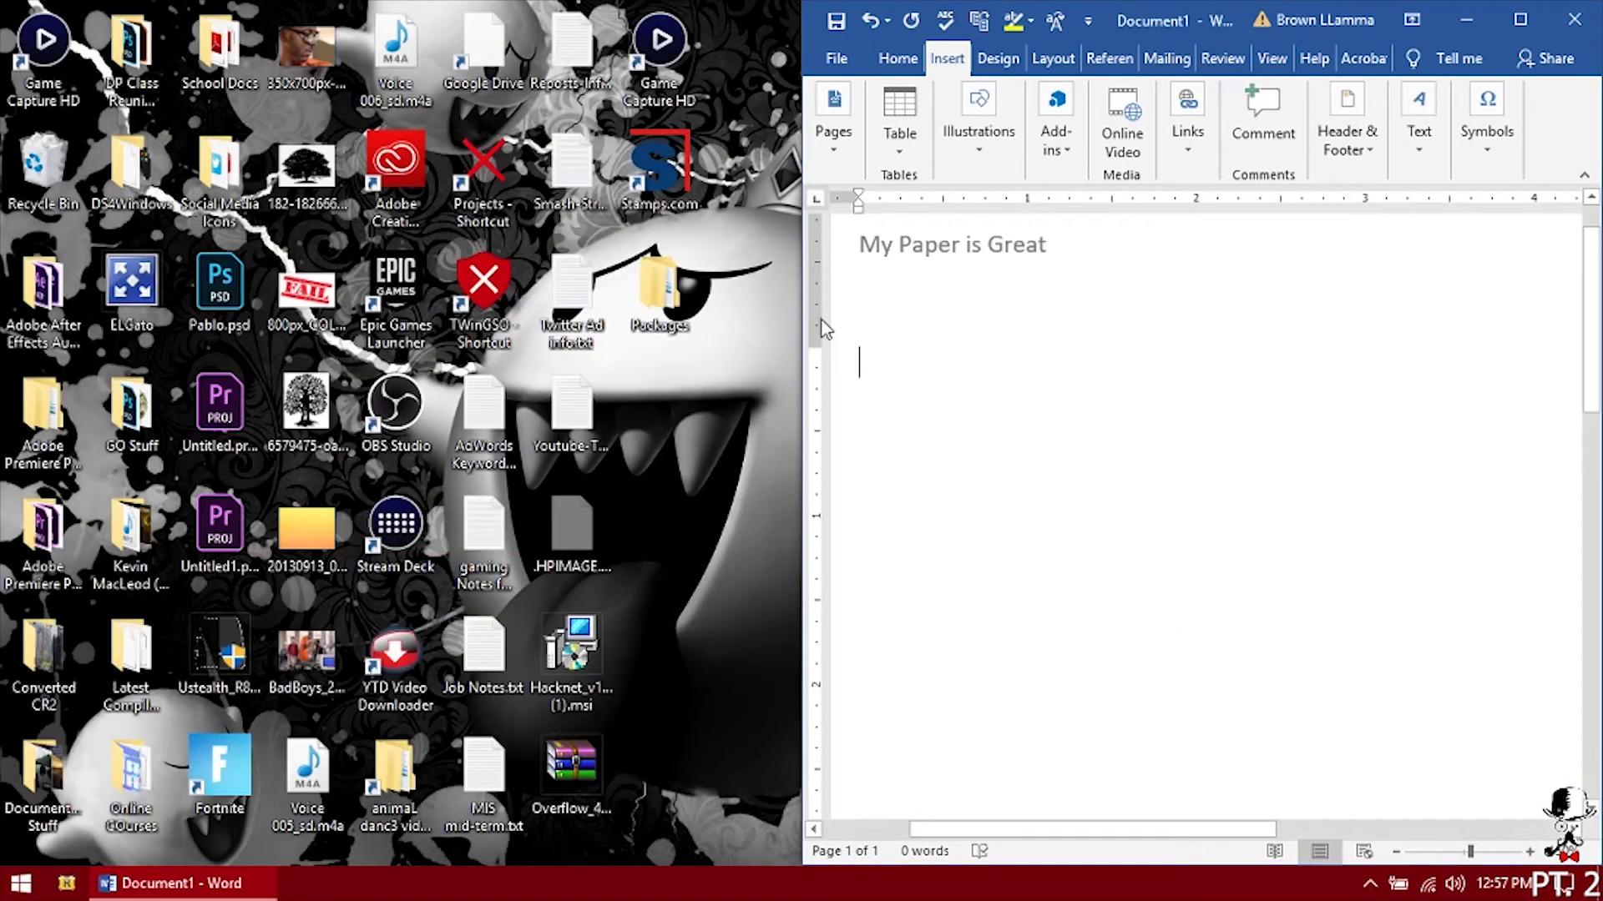
drag(803, 334, 523, 342)
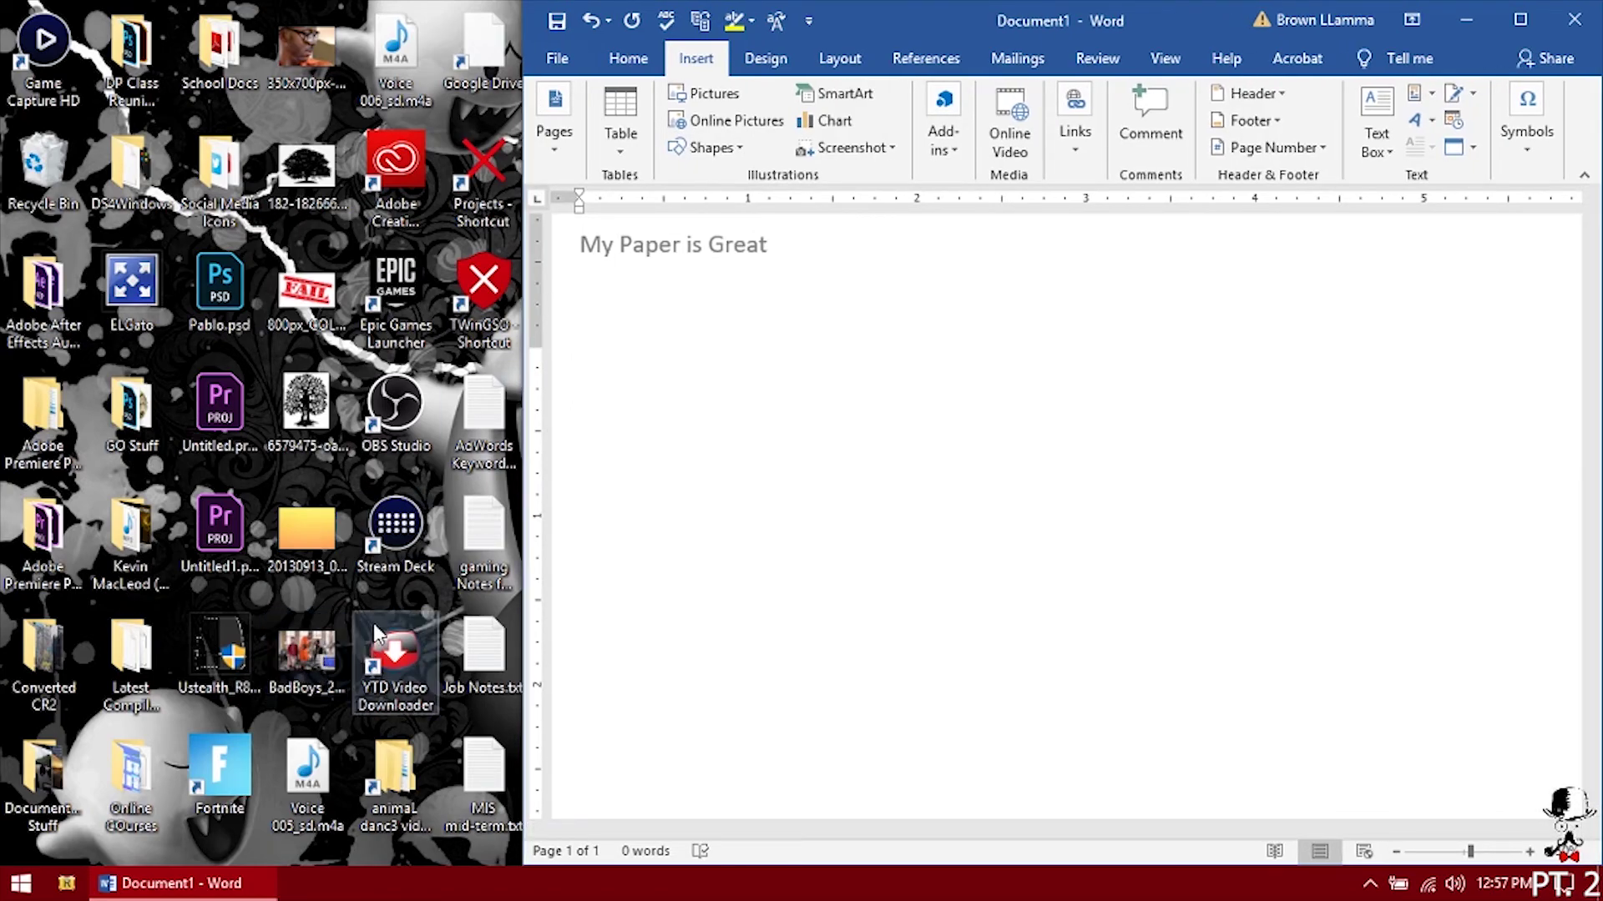
Step: Insert the BadBoys picture file from the desktop into the empty document body
drag(306, 655, 938, 463)
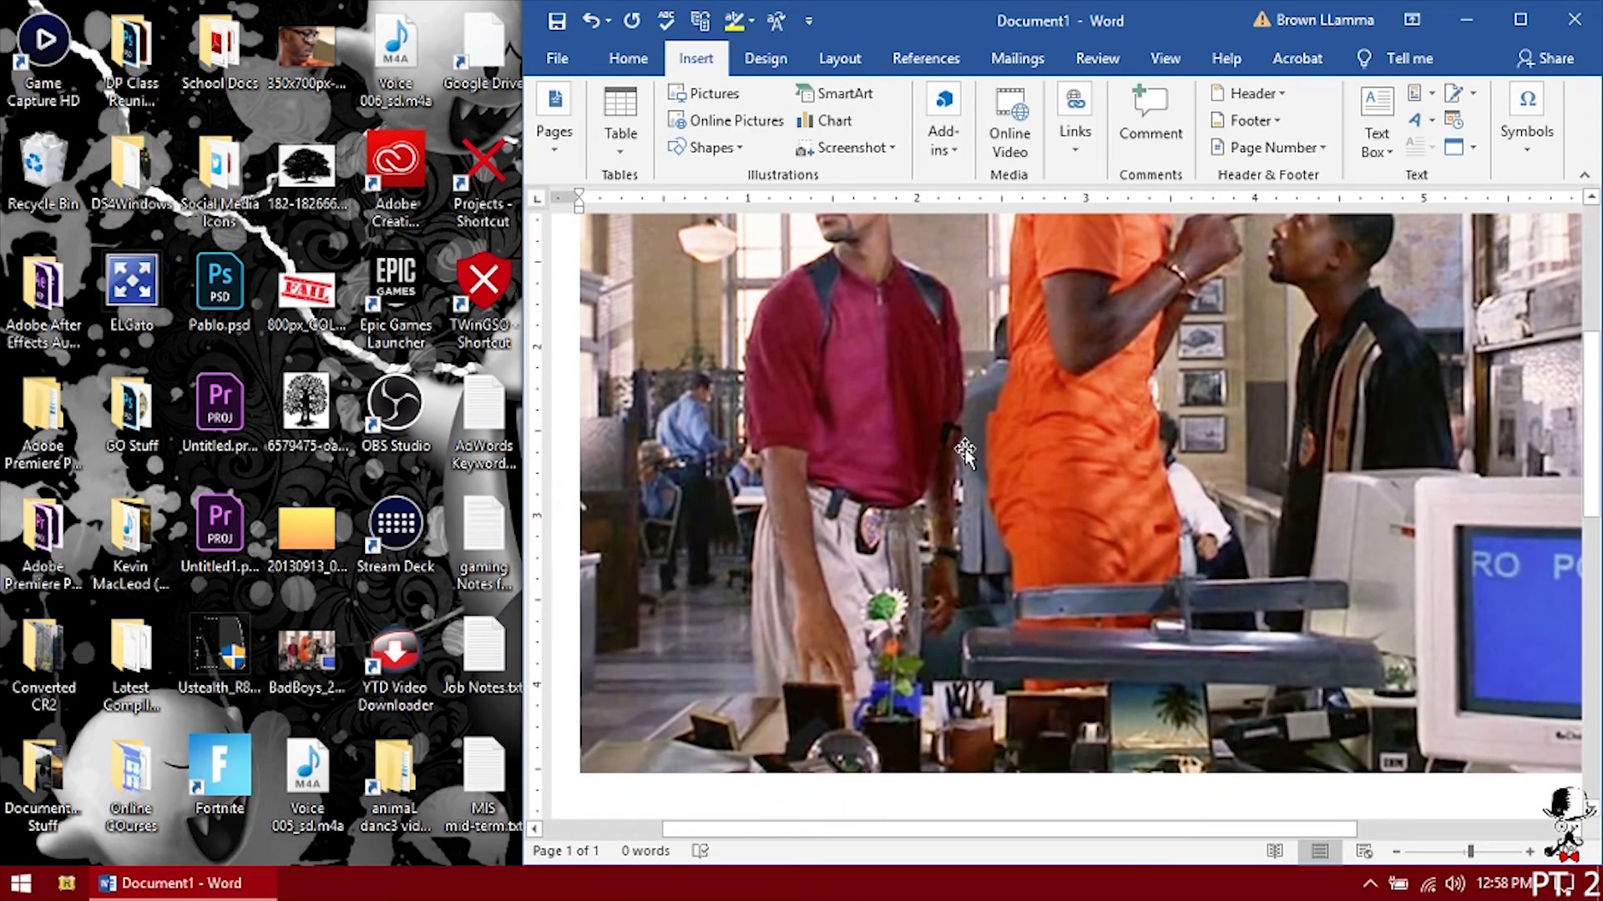
scroll(964, 451, down, 5)
scroll(964, 451, up, 8)
scroll(964, 451, up, 3)
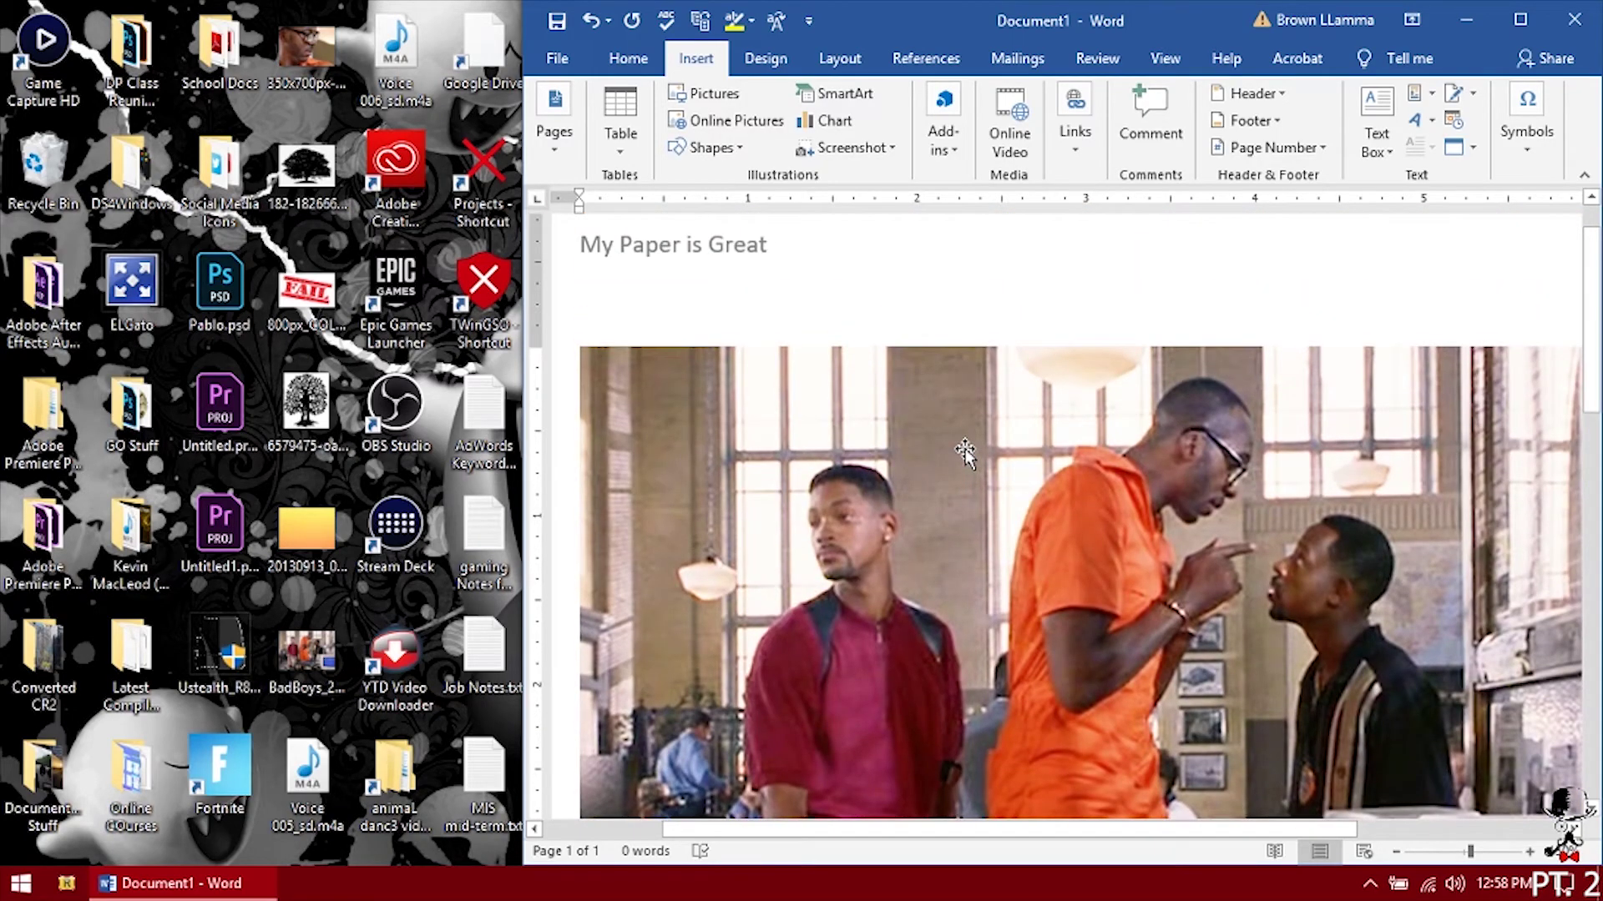
Step: Display the formatting options for the inserted picture, and delete the picture from the document
click(991, 509)
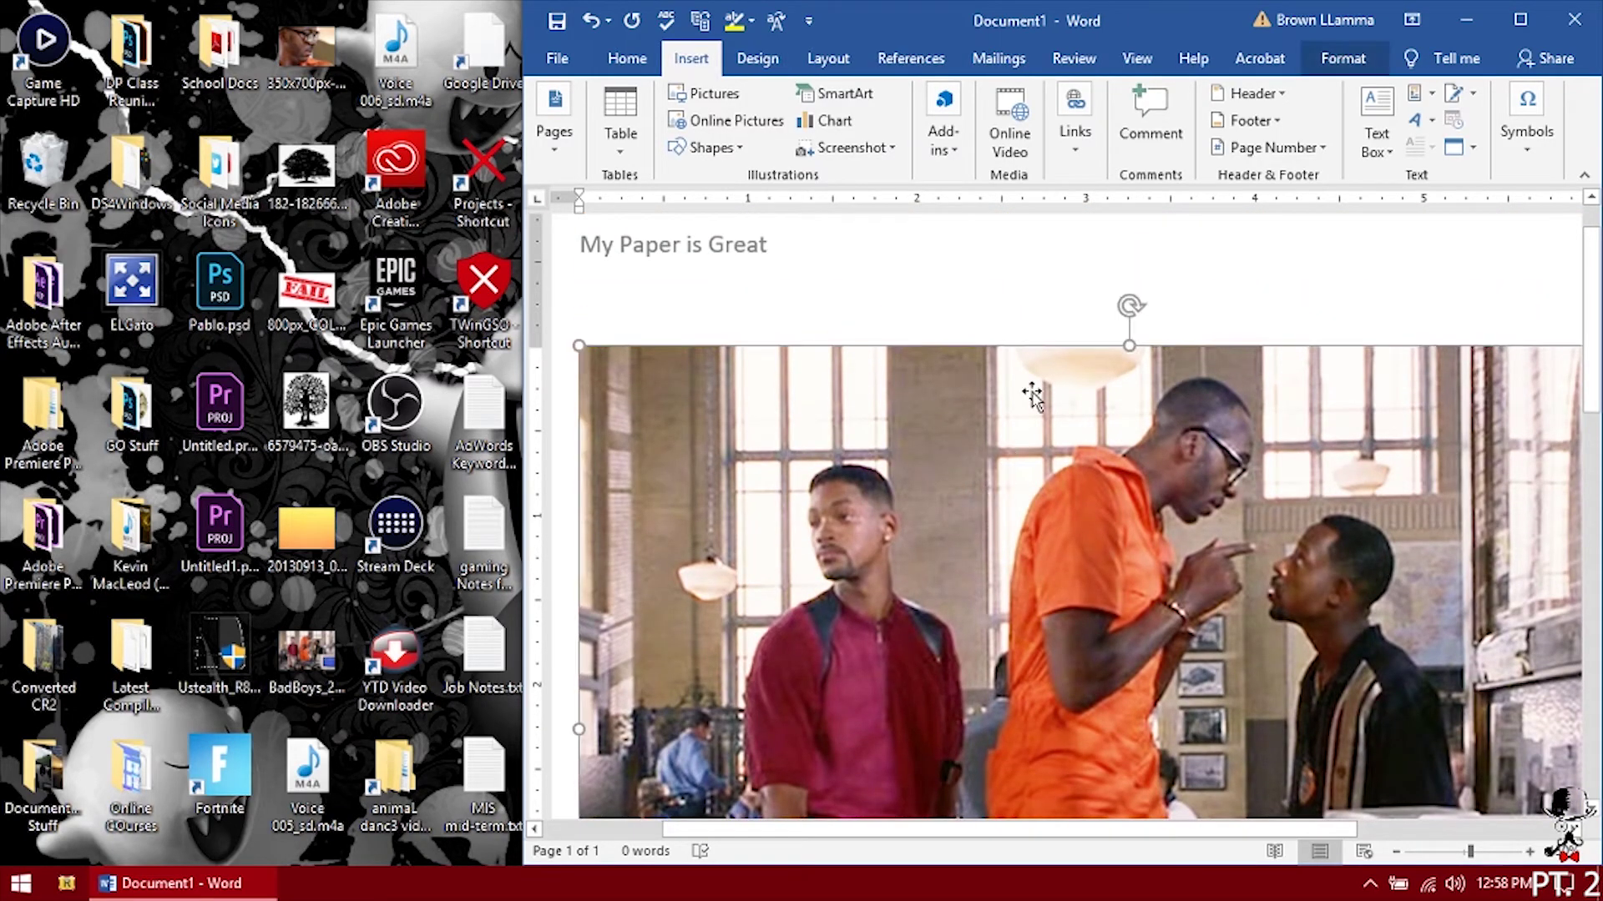
click(1352, 60)
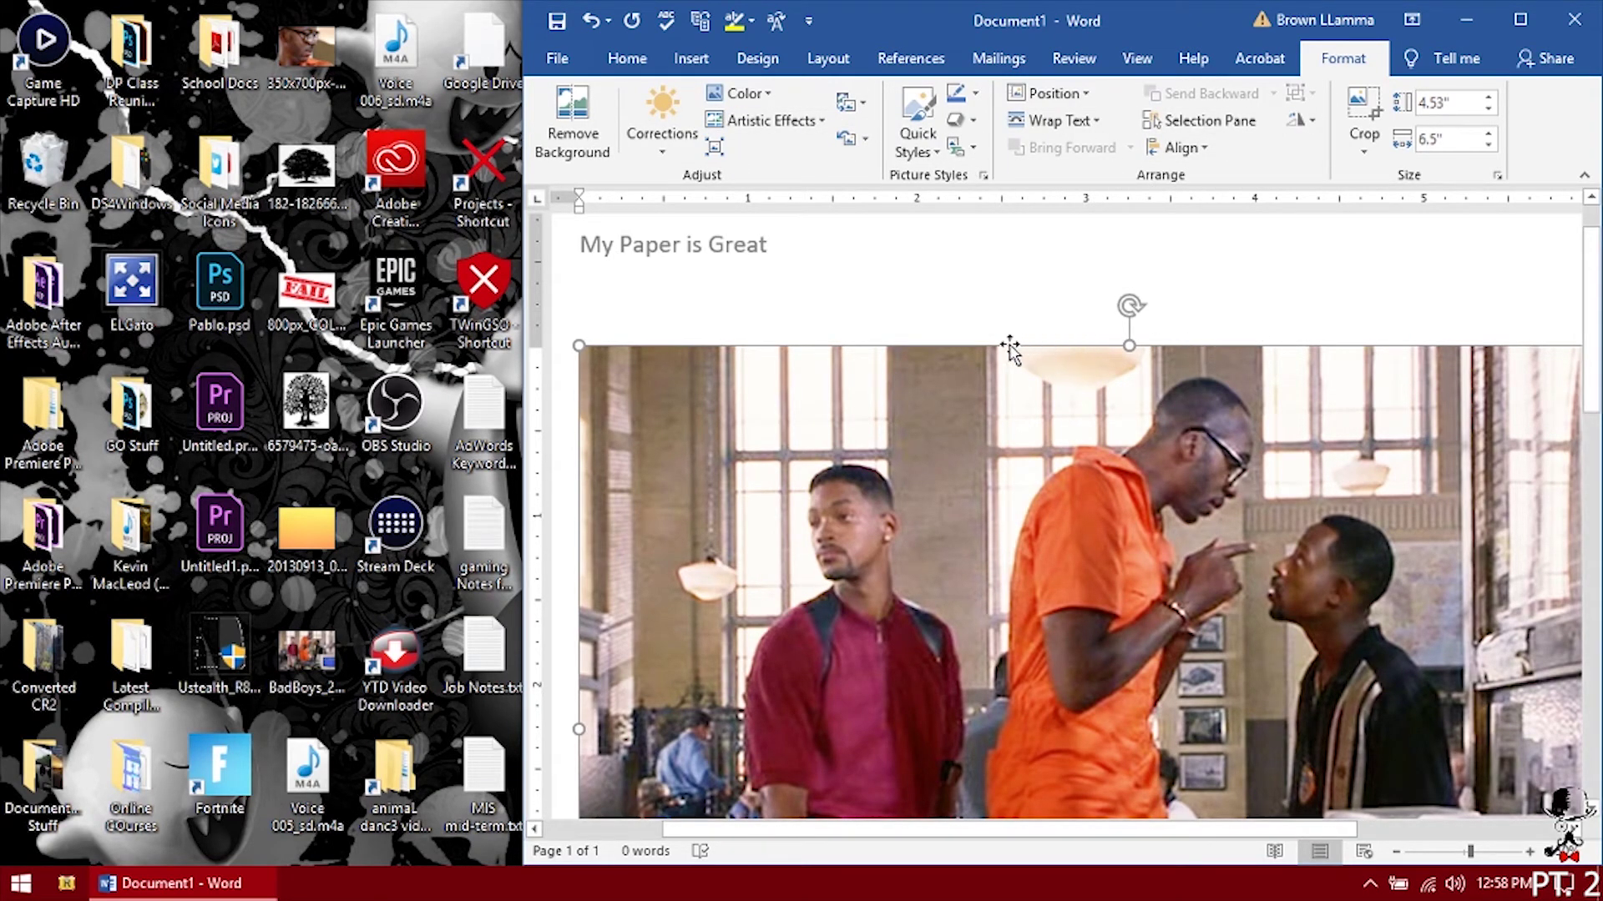
scroll(1006, 364, down, 5)
scroll(1011, 385, up, 5)
scroll(1011, 385, down, 3)
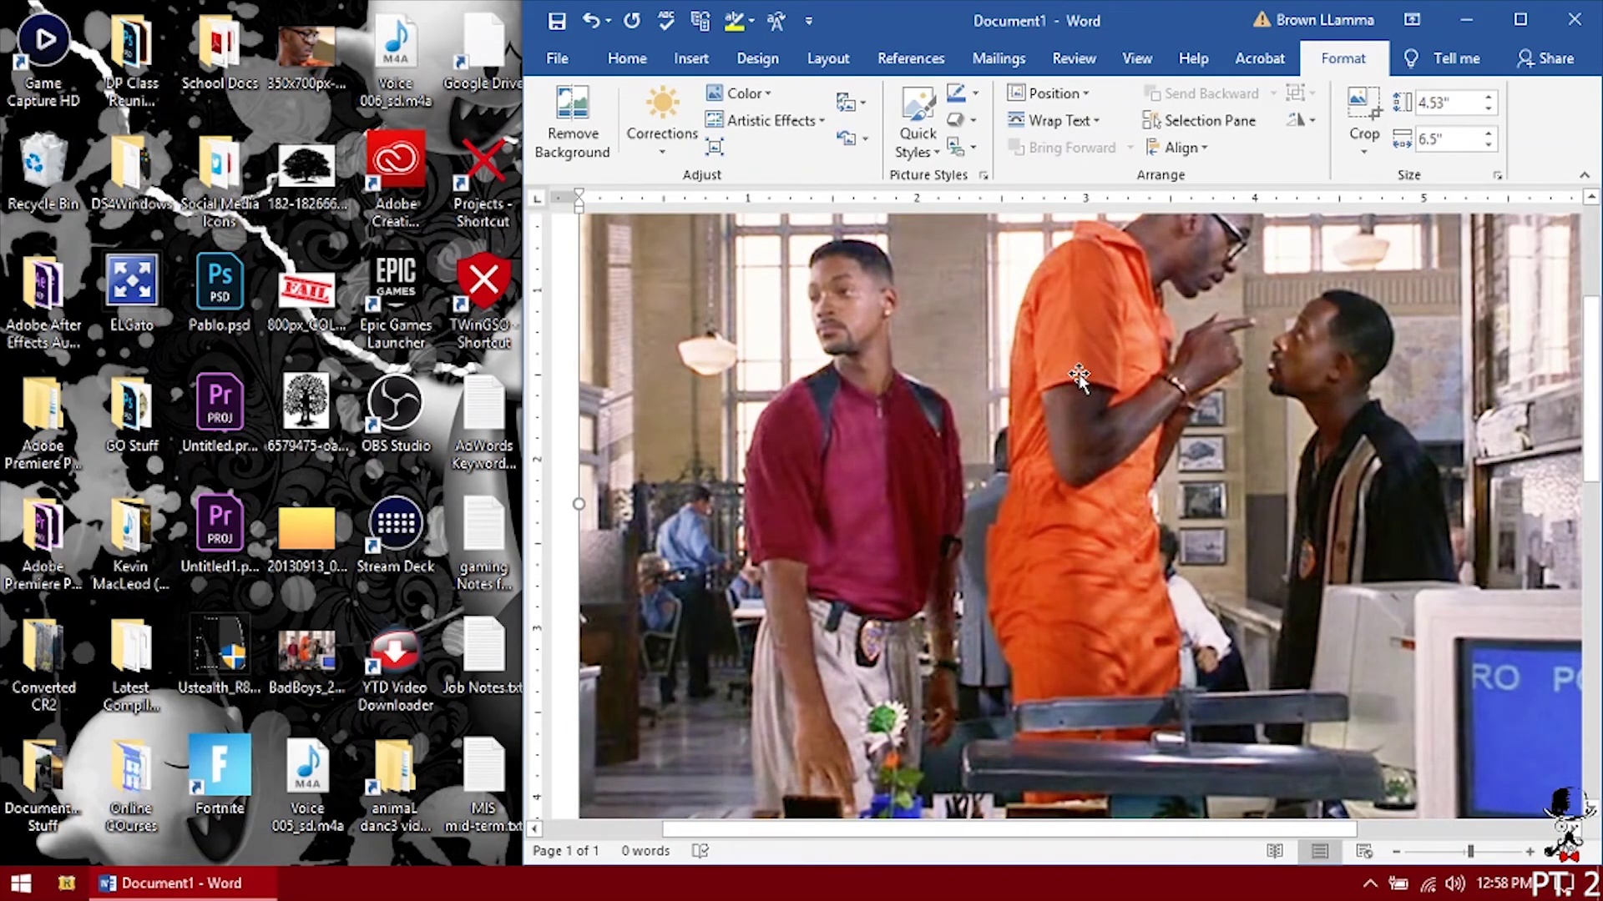
key(Delete)
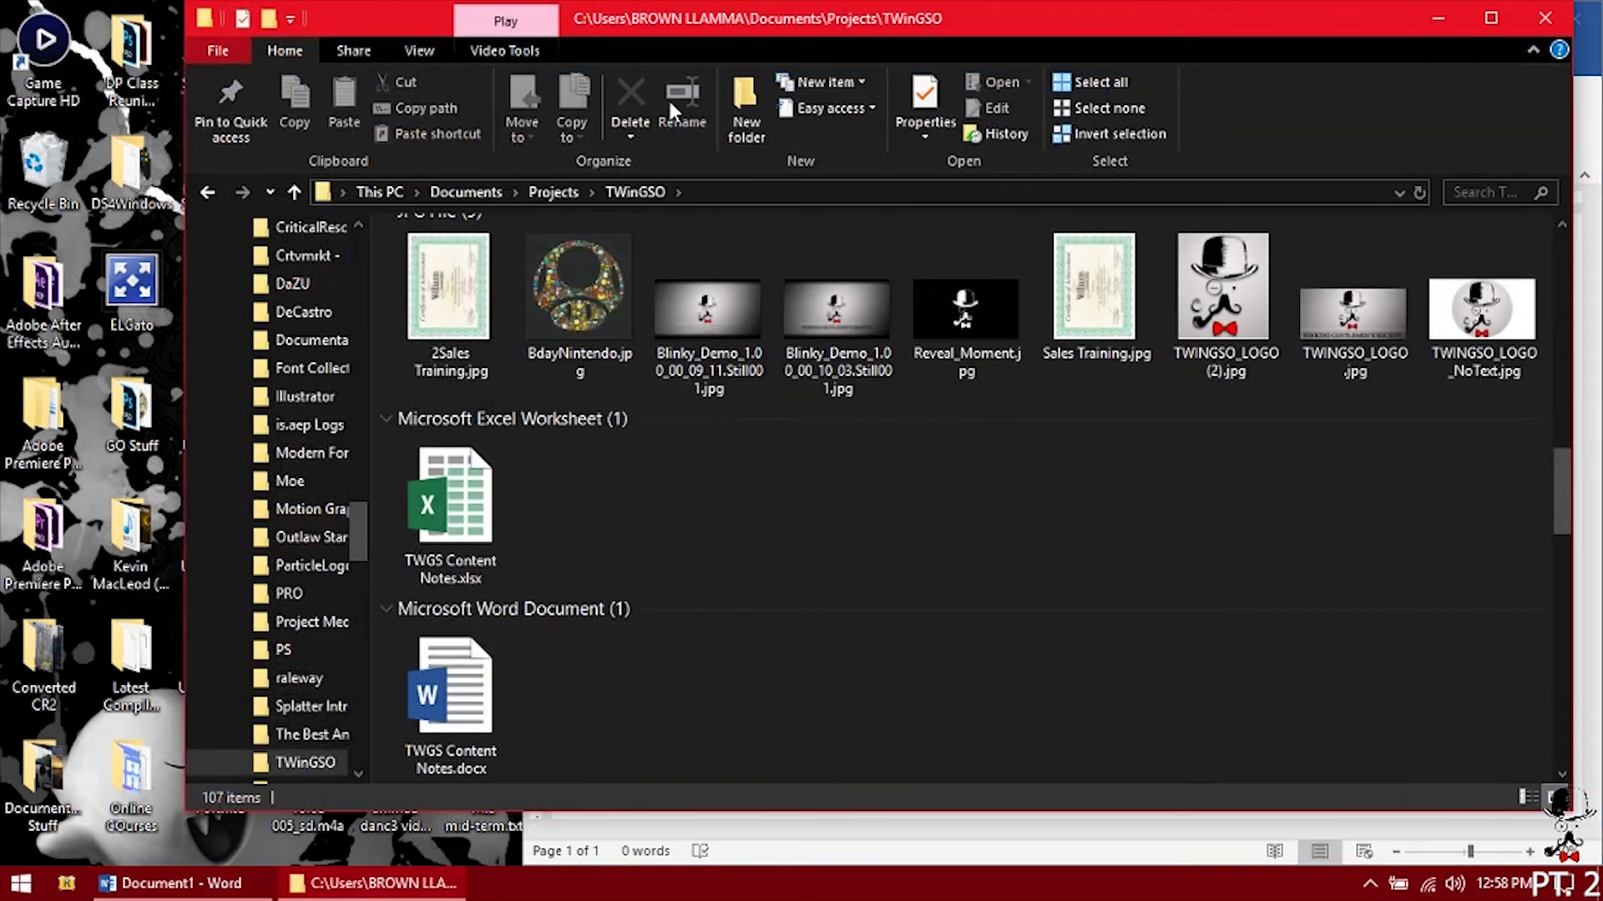
Step: Narrow the TWinGSO folder window to expose the document, and embed TWGS Content Notes.xlsx from that folder in the document body
drag(755, 18, 655, 32)
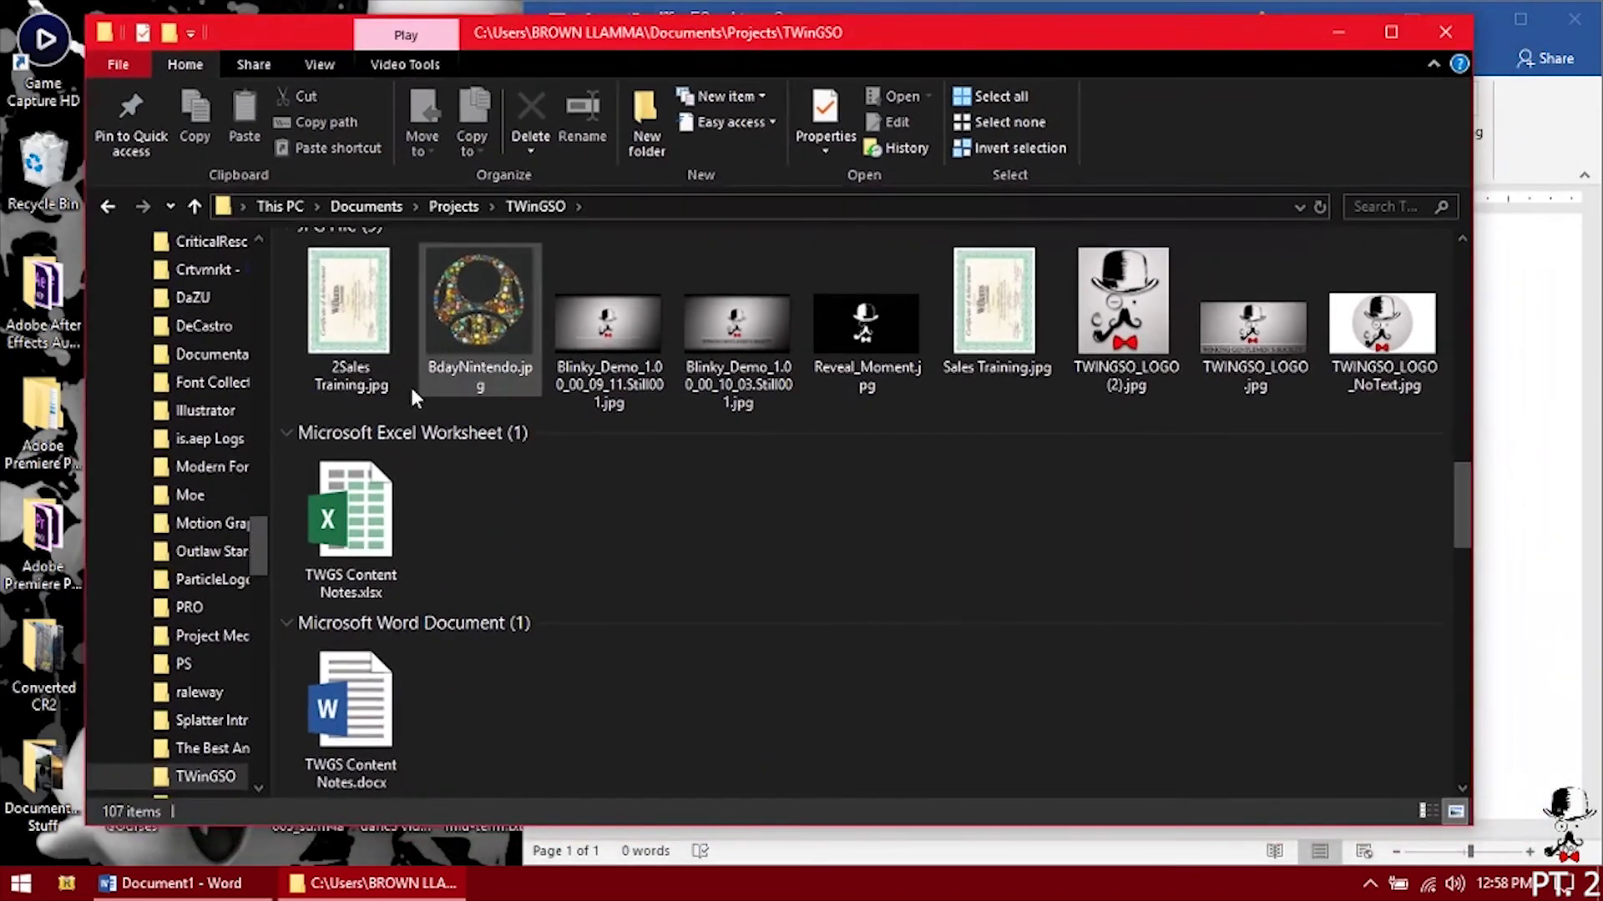
click(338, 524)
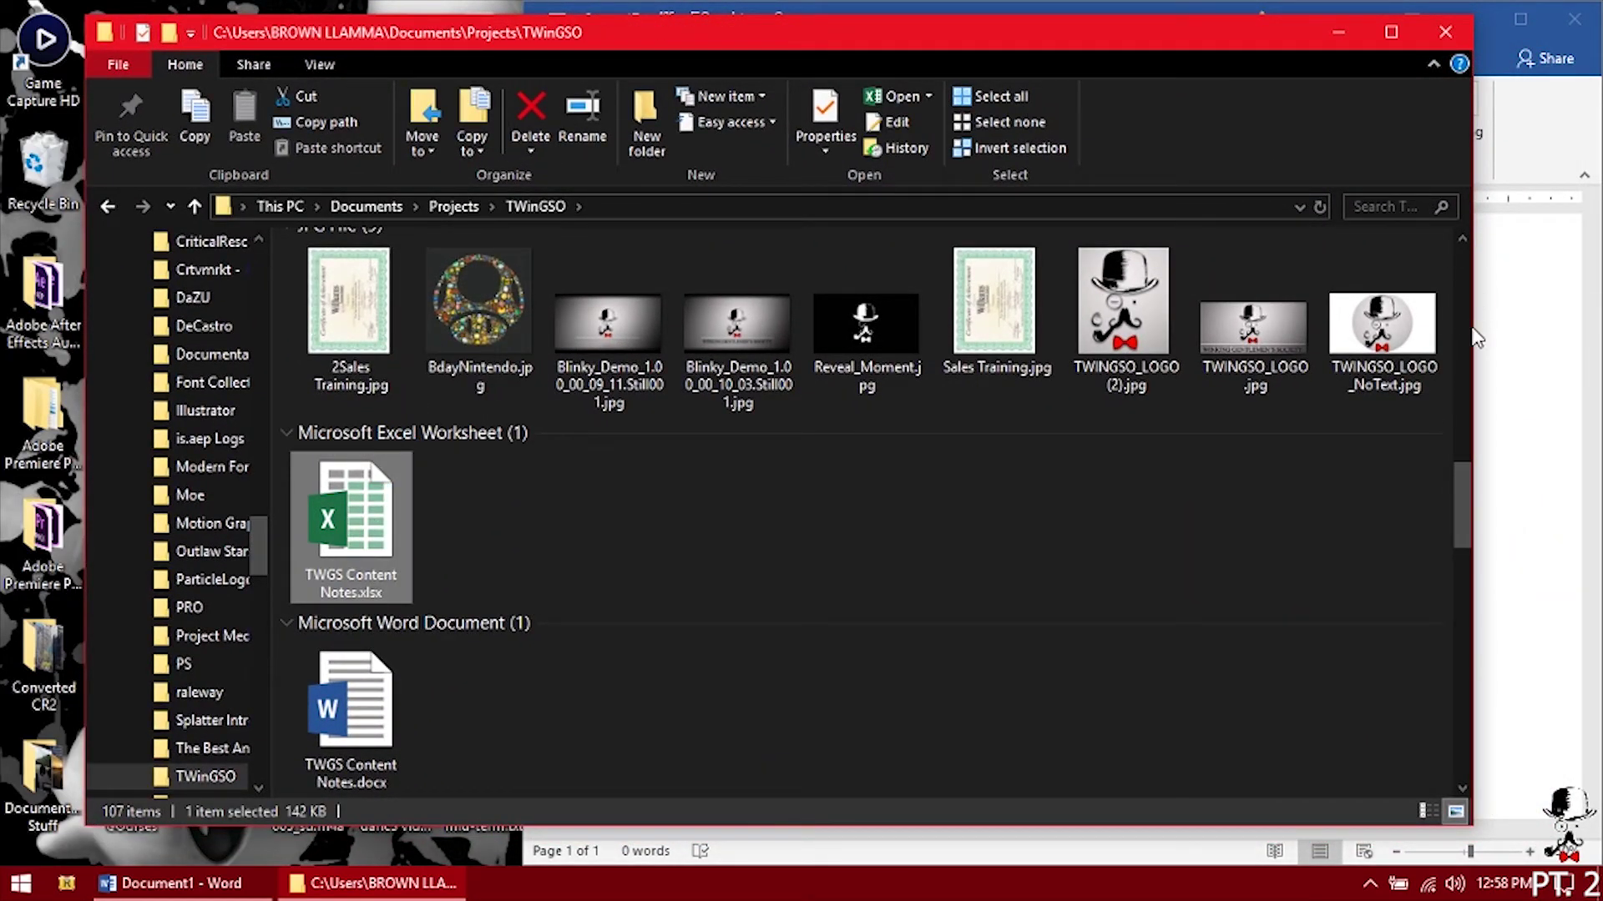
drag(1471, 335, 1004, 324)
scroll(814, 414, down, 8)
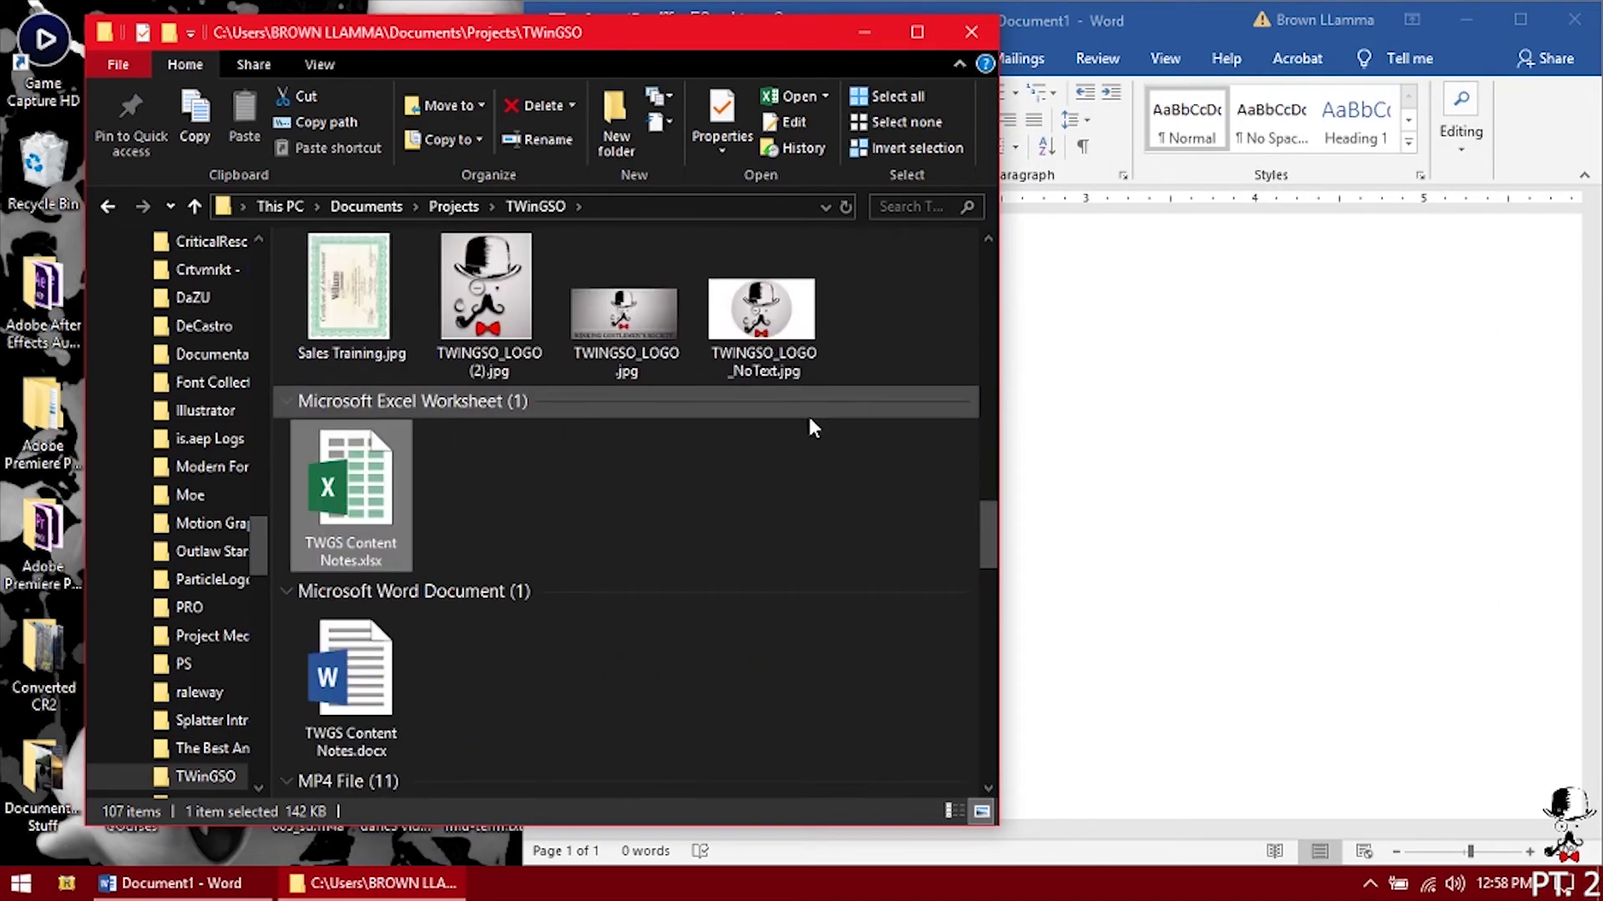
drag(347, 489, 1174, 456)
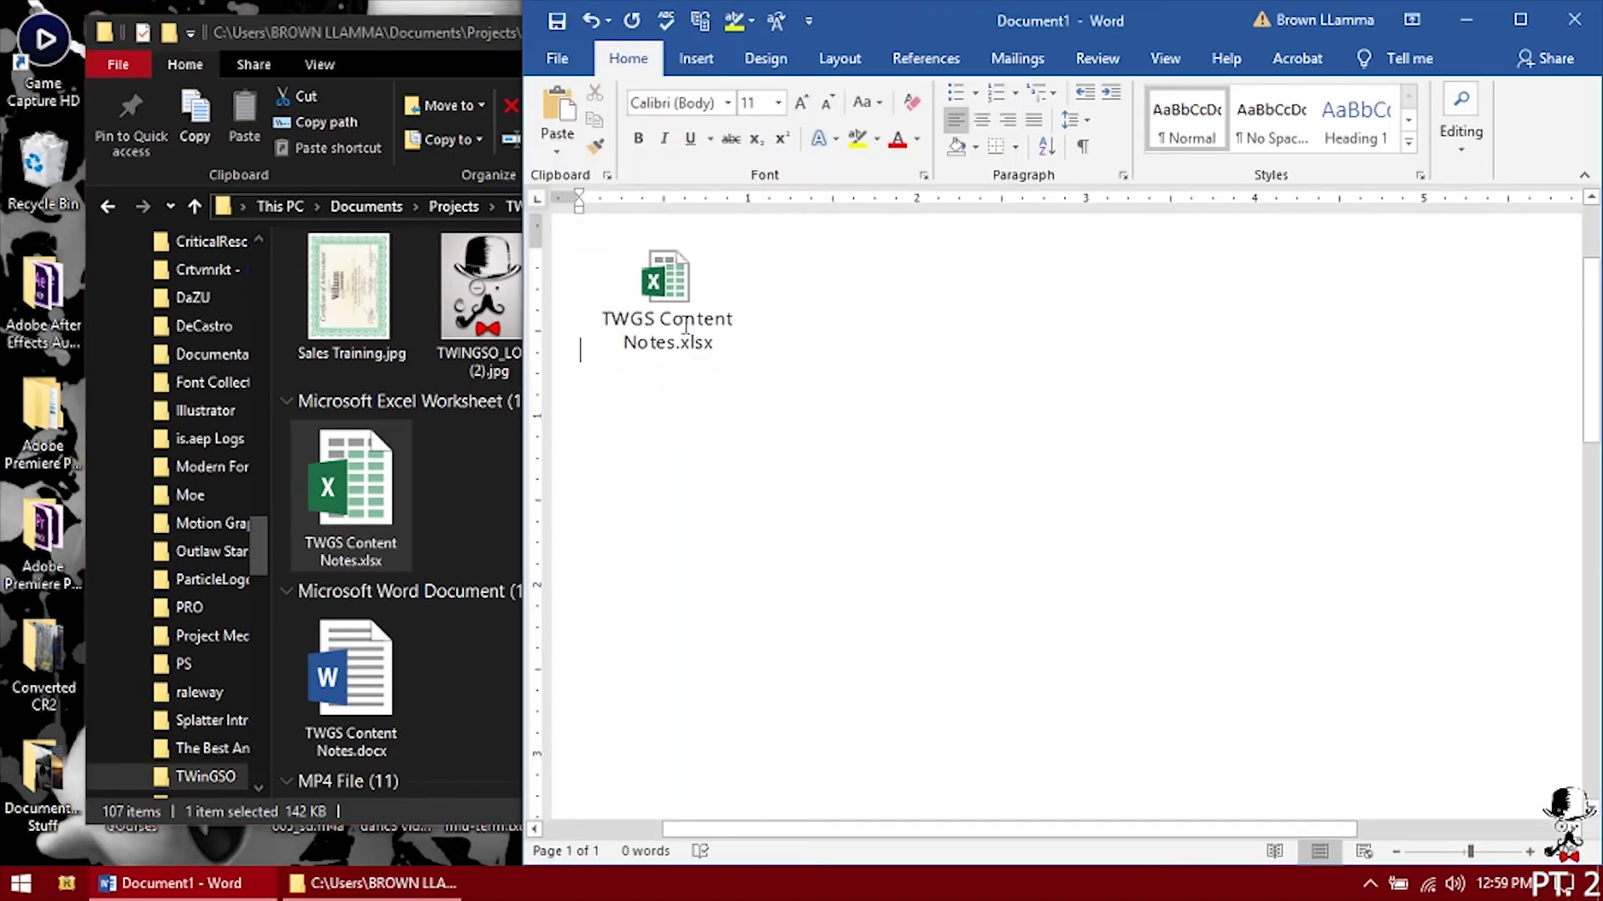
Step: Maximize the Word window and open the embedded TWGS Content Notes.xlsx worksheet for editing
drag(929, 40, 846, 52)
click(622, 292)
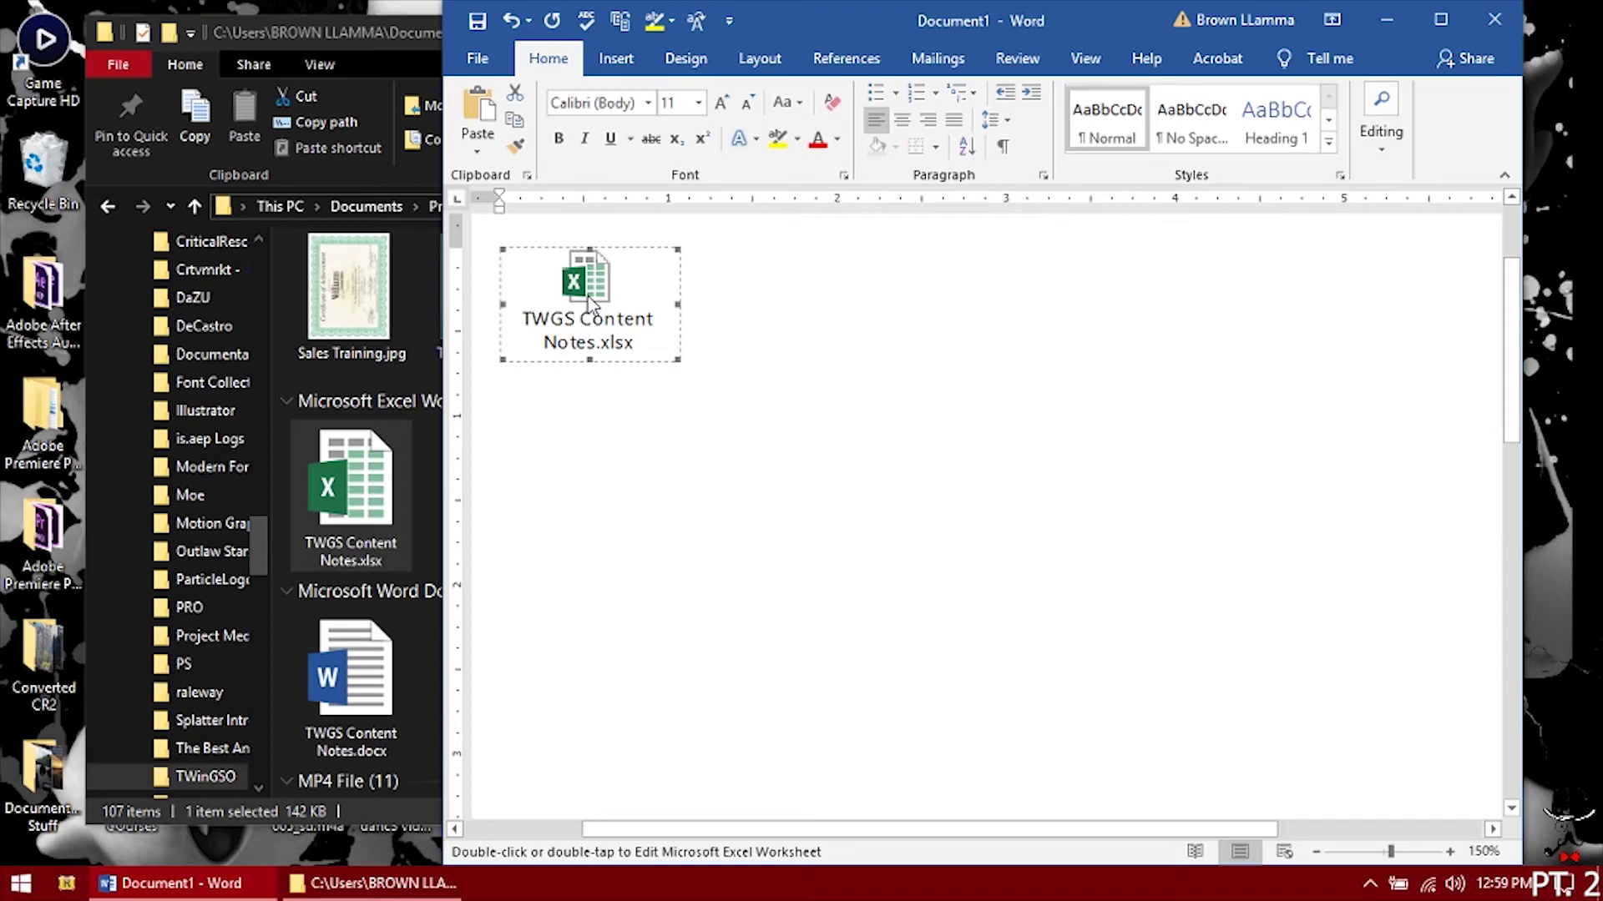
double_click(888, 14)
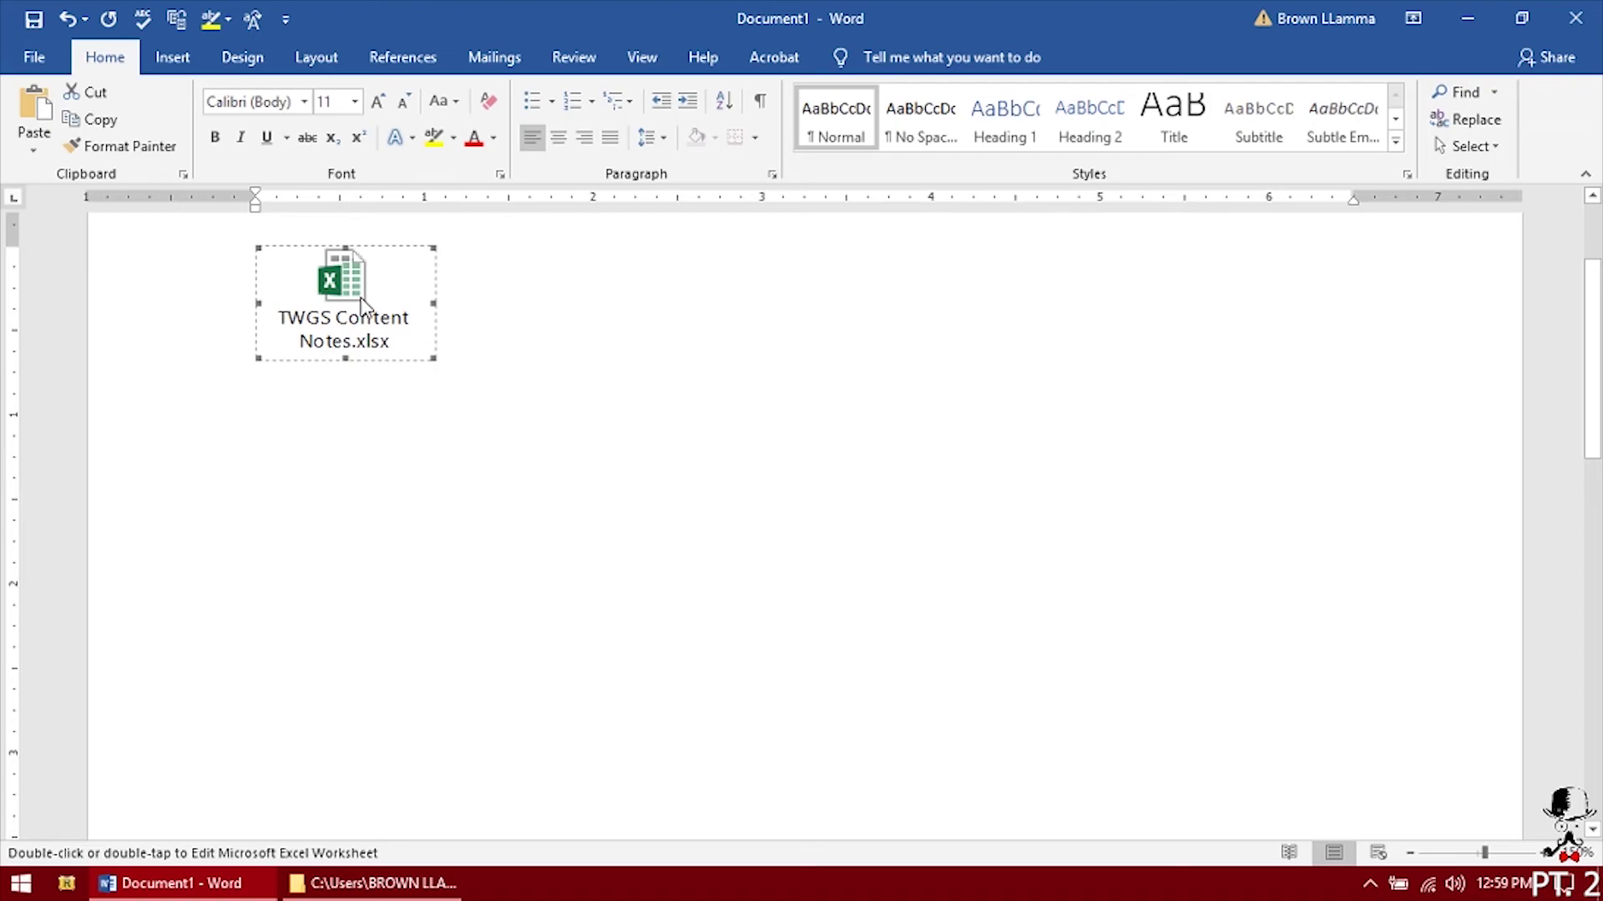
click(448, 396)
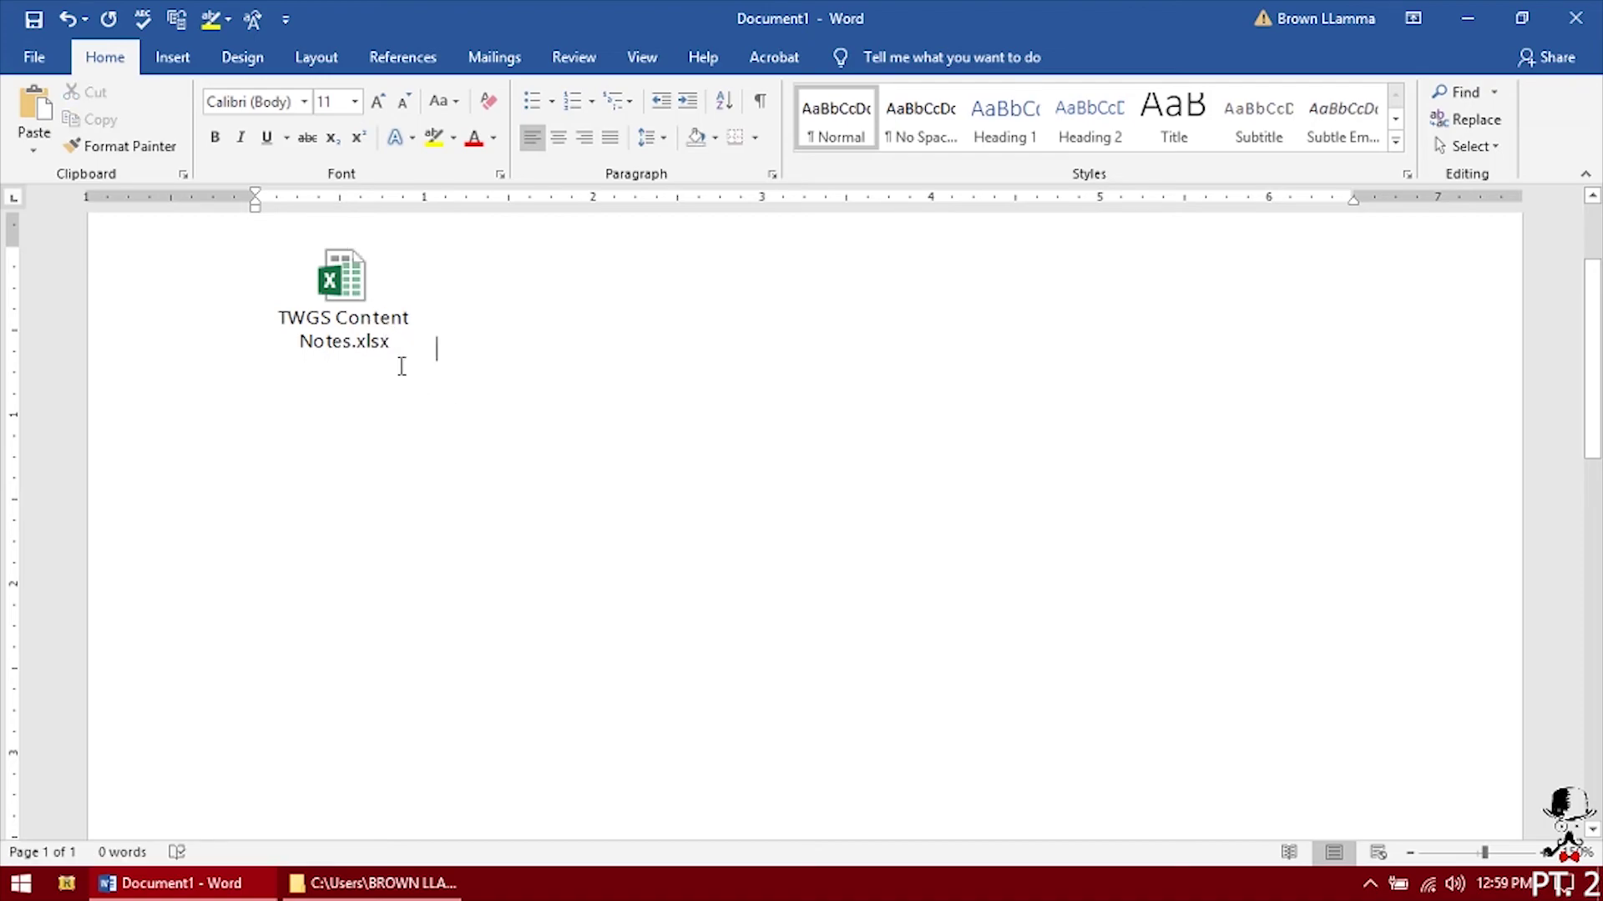
click(354, 290)
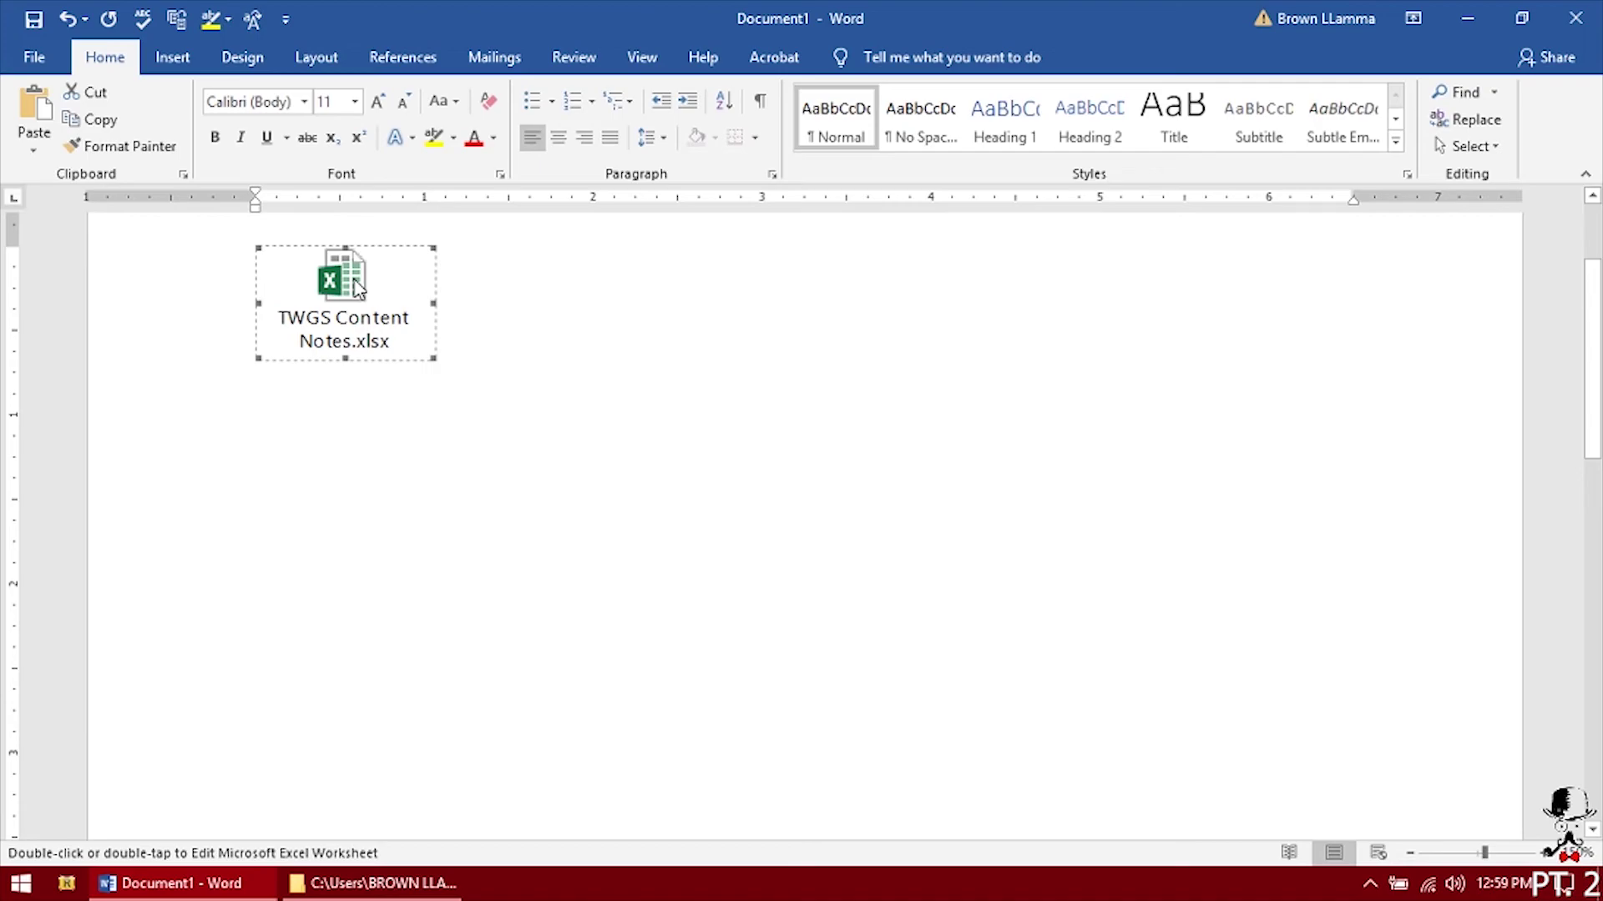
double_click(361, 286)
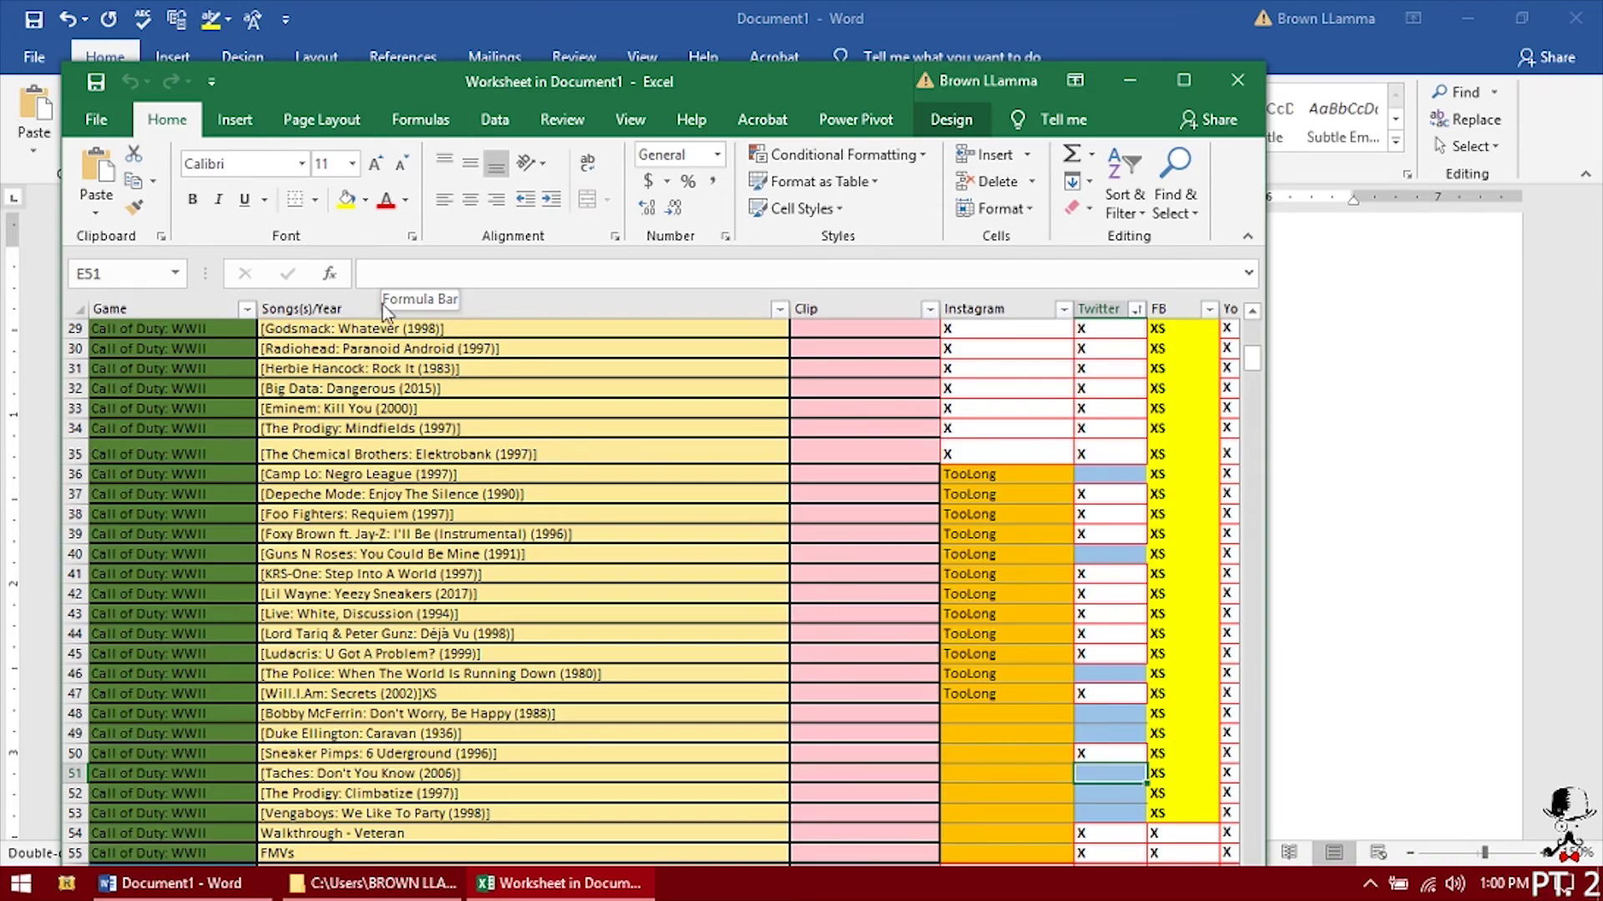
Step: Examine the embedded worksheet's heading and its list of games, songs, clips and social media outlets
scroll(435, 430, down, 16)
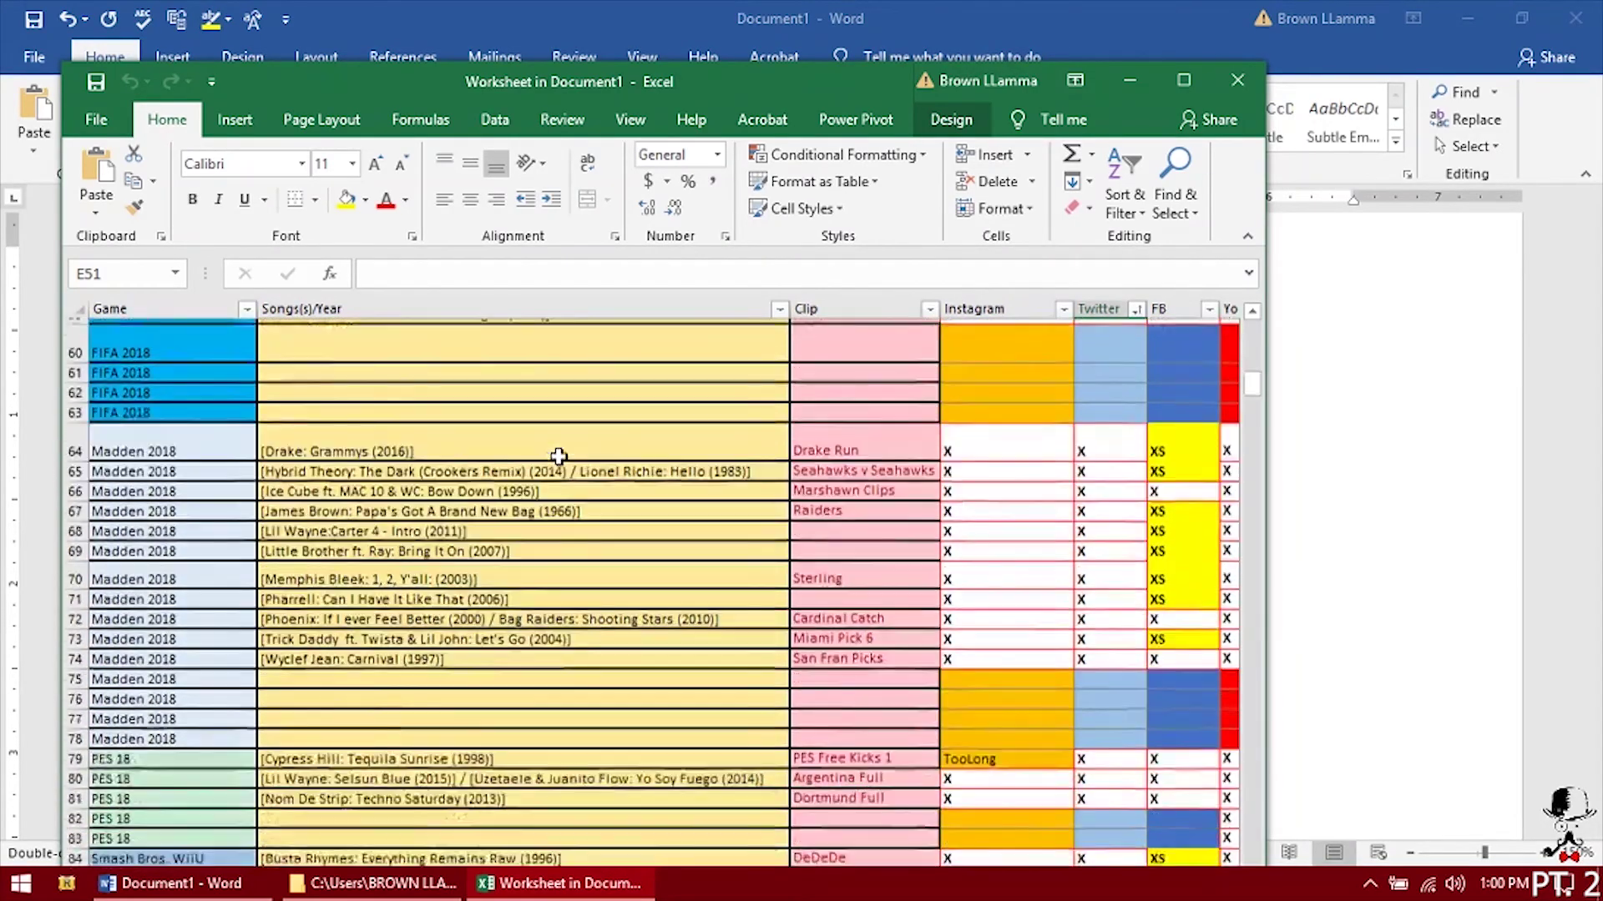
scroll(558, 457, down, 8)
scroll(551, 450, up, 17)
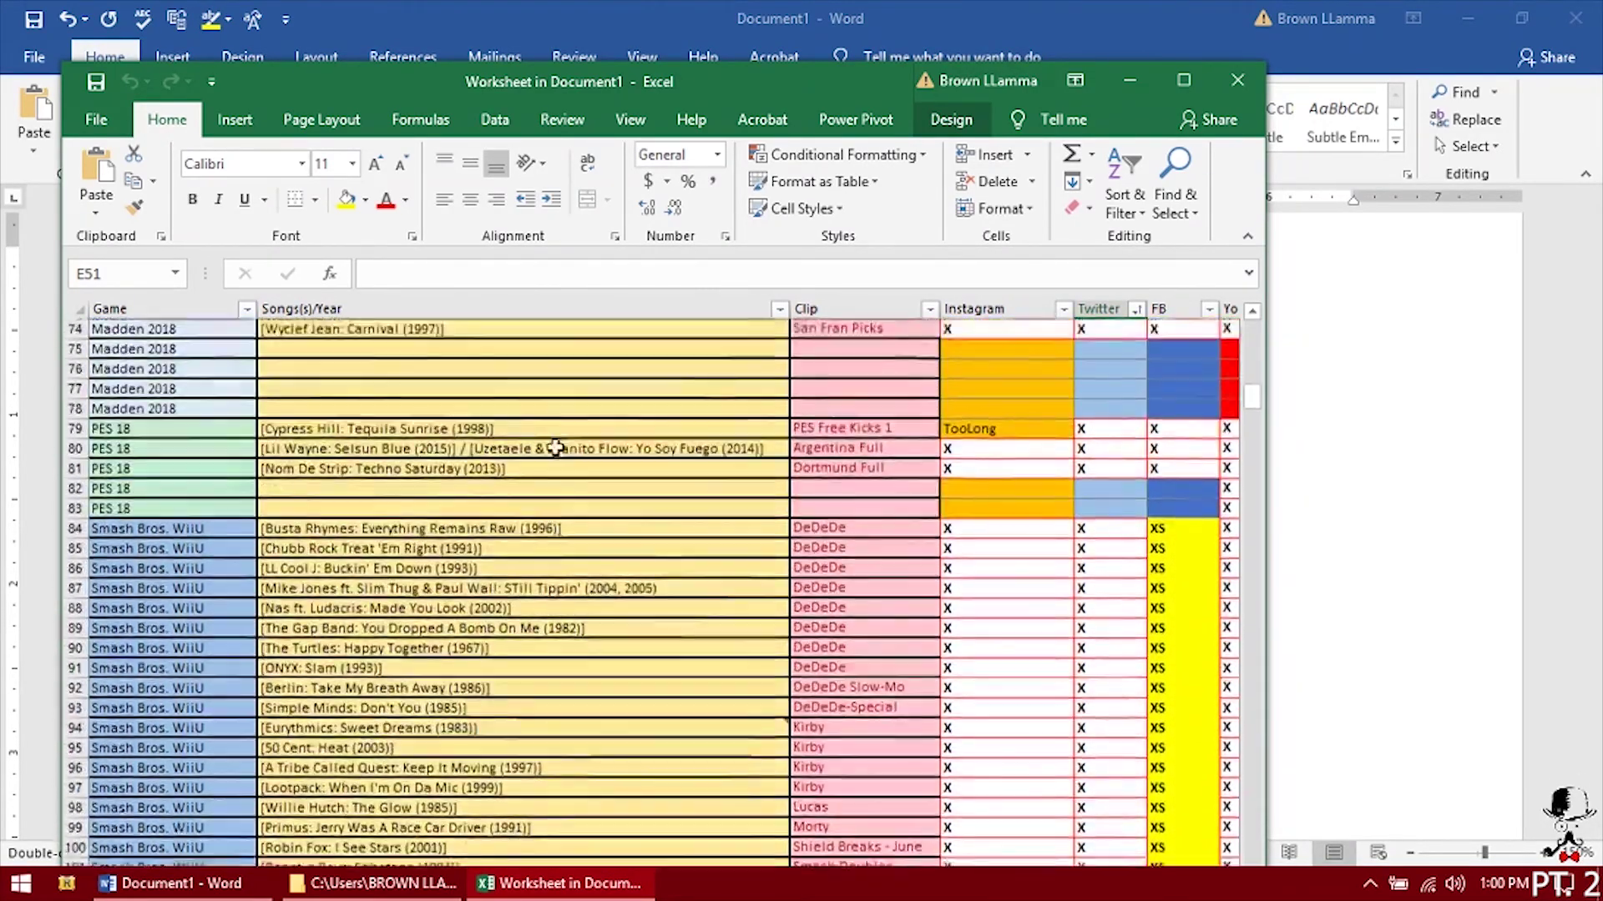
scroll(551, 434, up, 16)
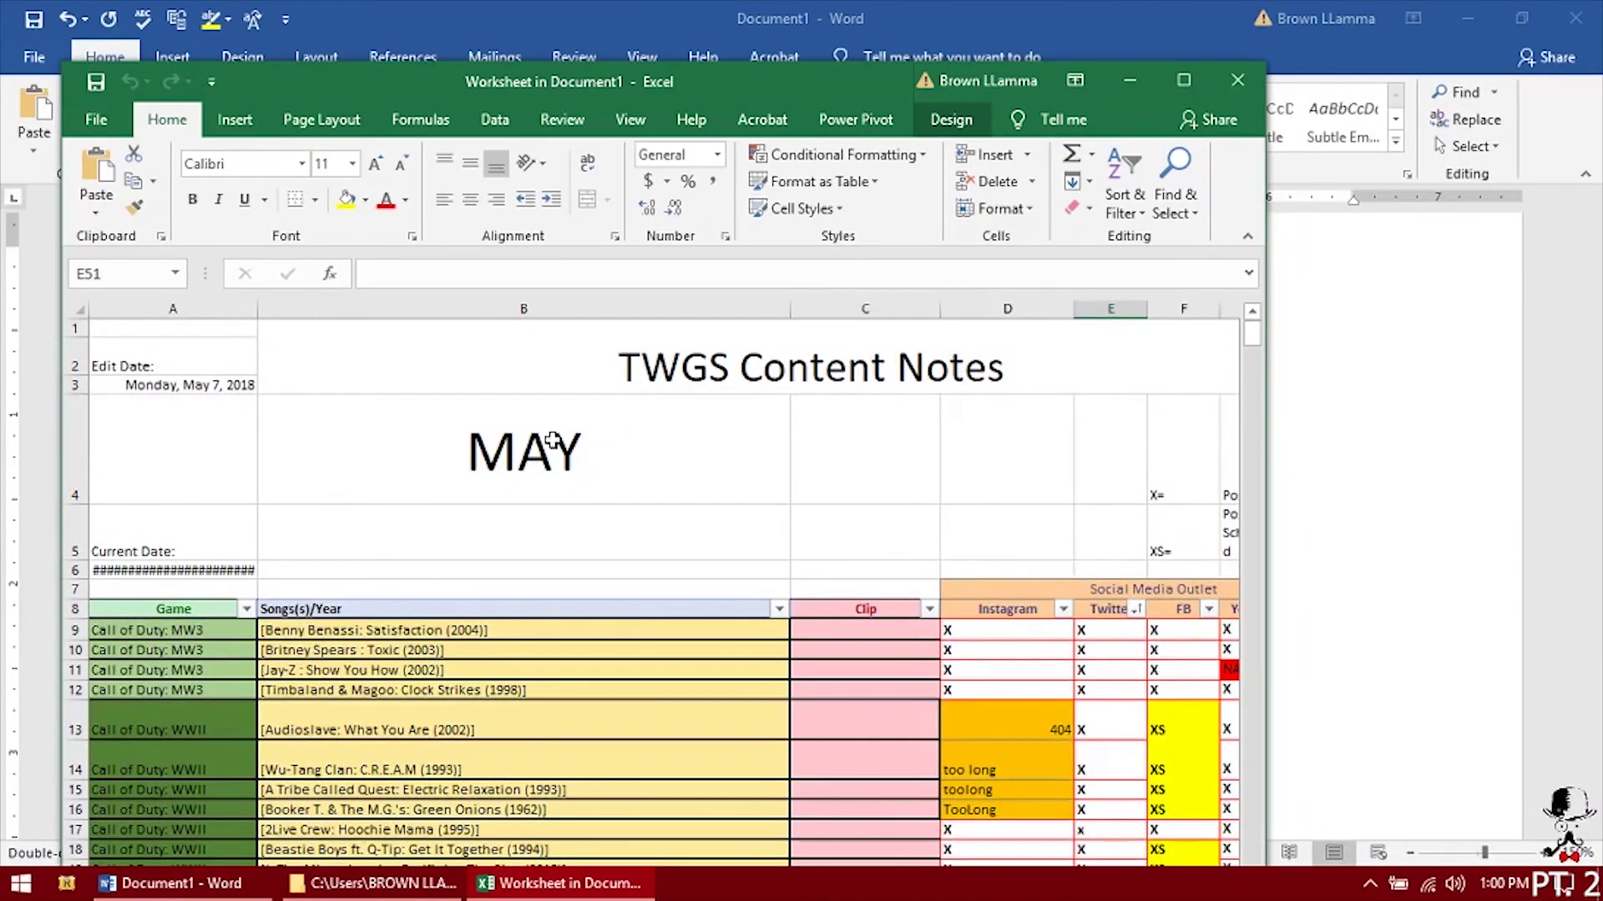
scroll(630, 435, down, 4)
scroll(634, 435, down, 3)
scroll(610, 436, up, 4)
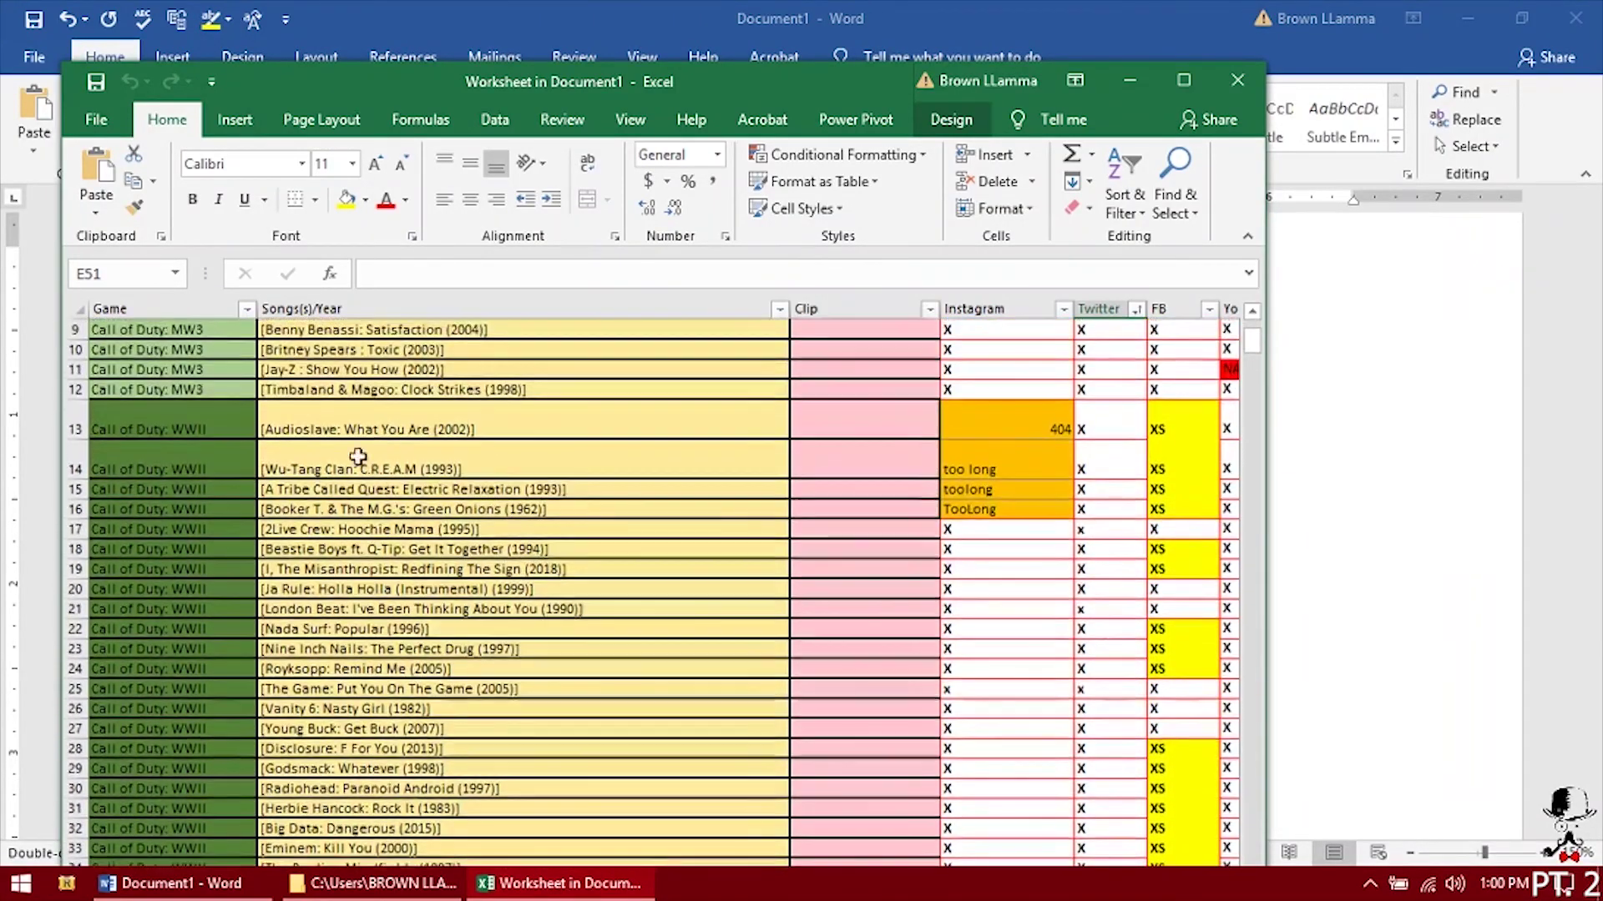
scroll(543, 458, up, 3)
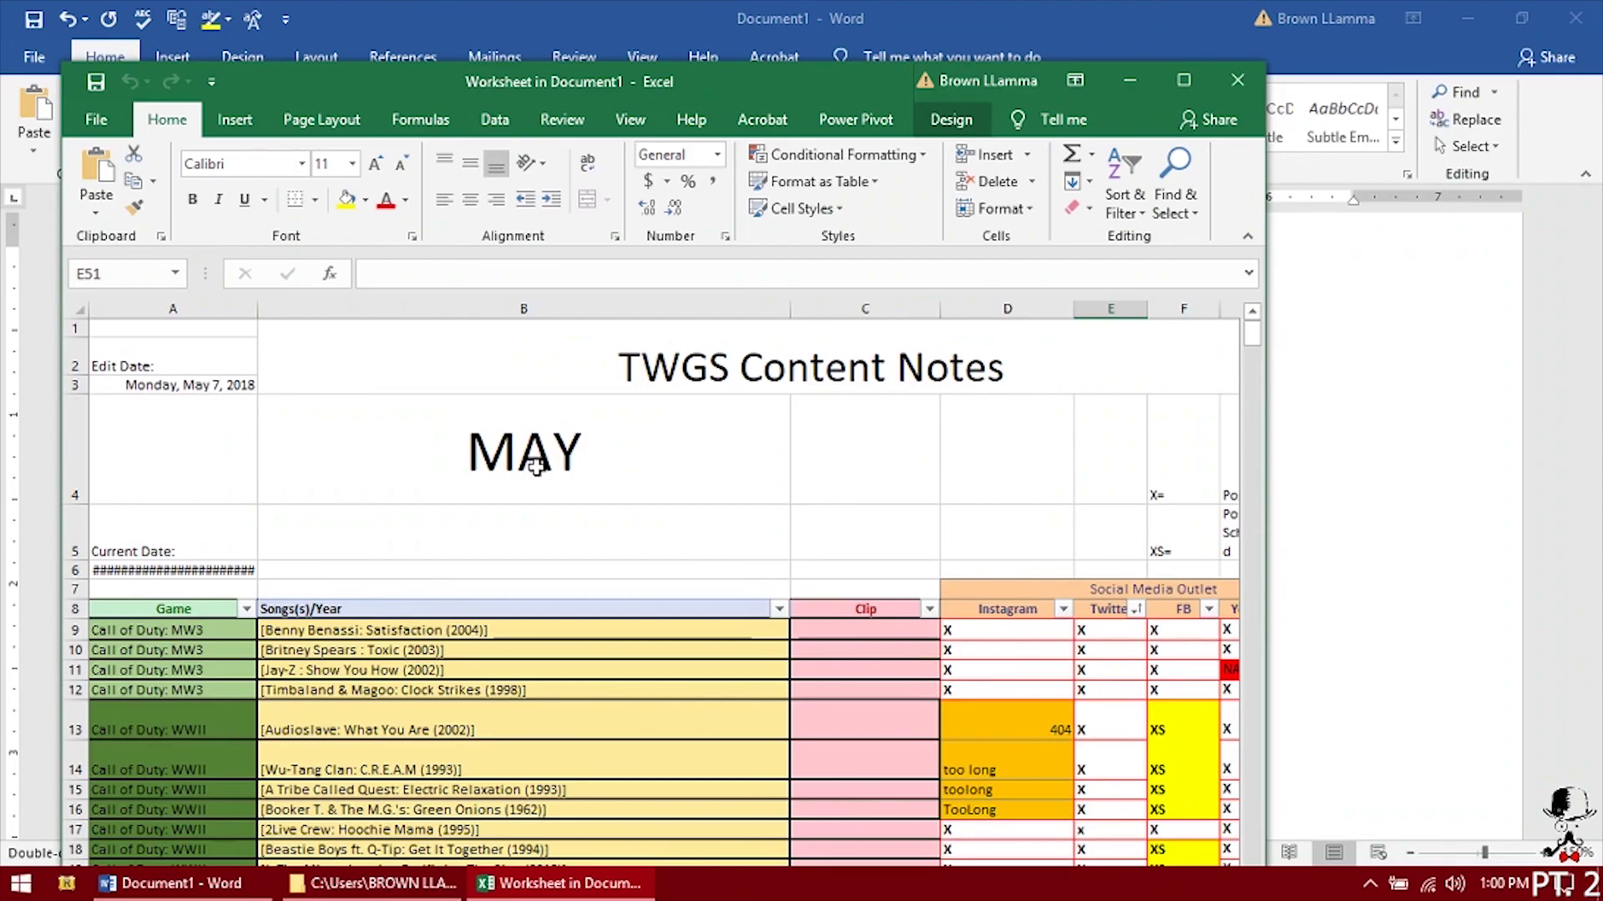
Step: Copy the Game and Songs(s)/Year cells A8:B24 from the embedded worksheet, and paste them into the Word document below the worksheet object
scroll(534, 463, down, 2)
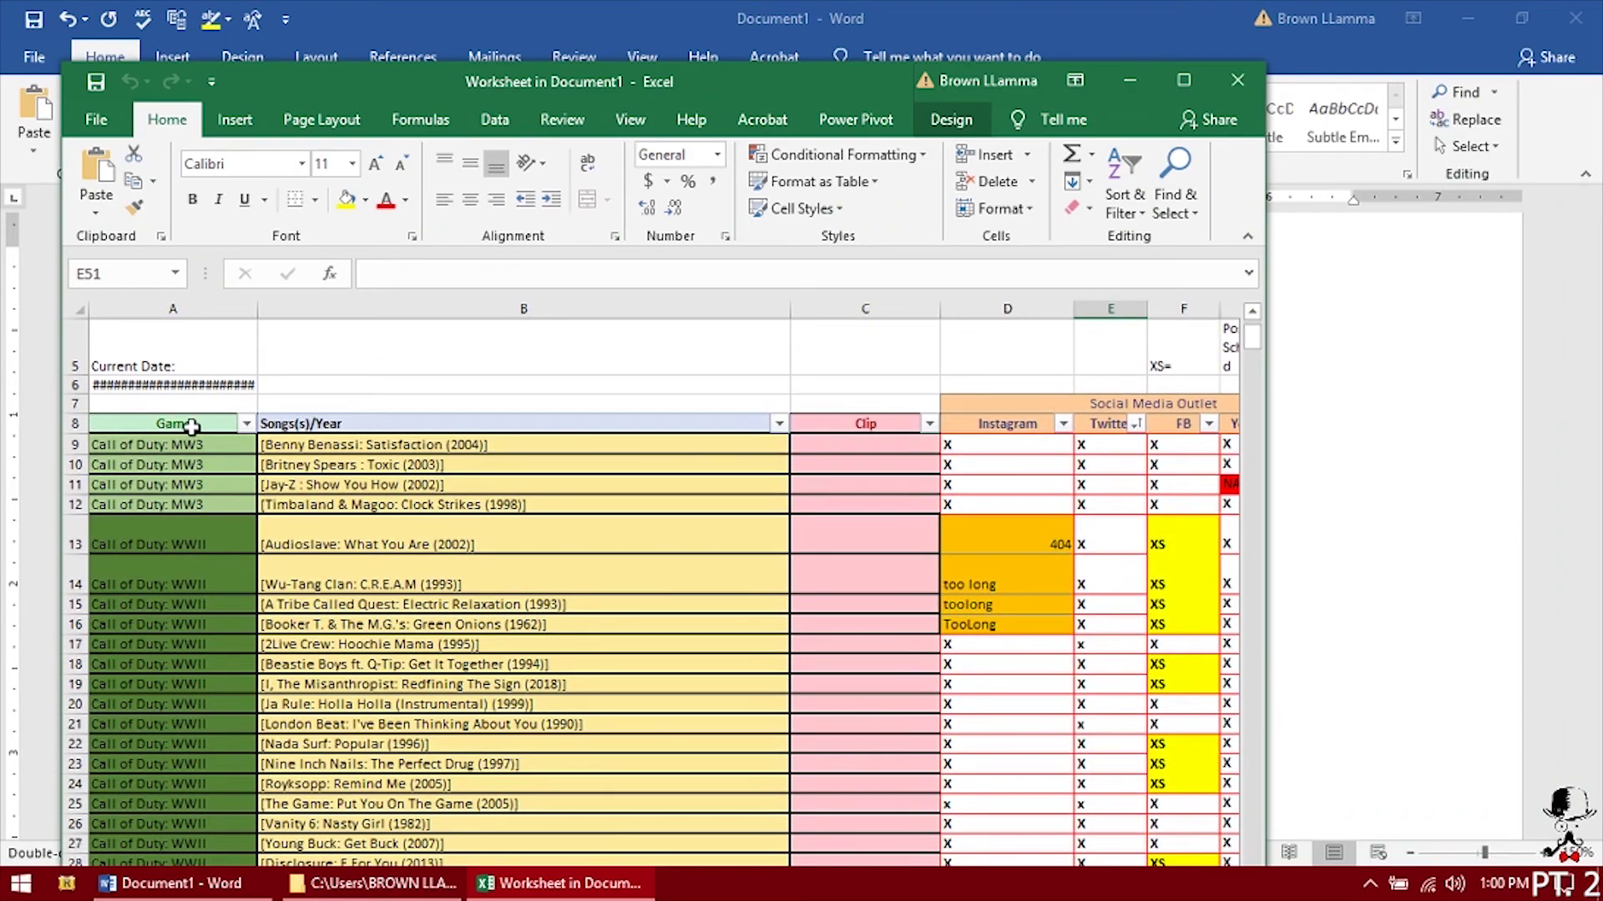
drag(181, 424, 511, 783)
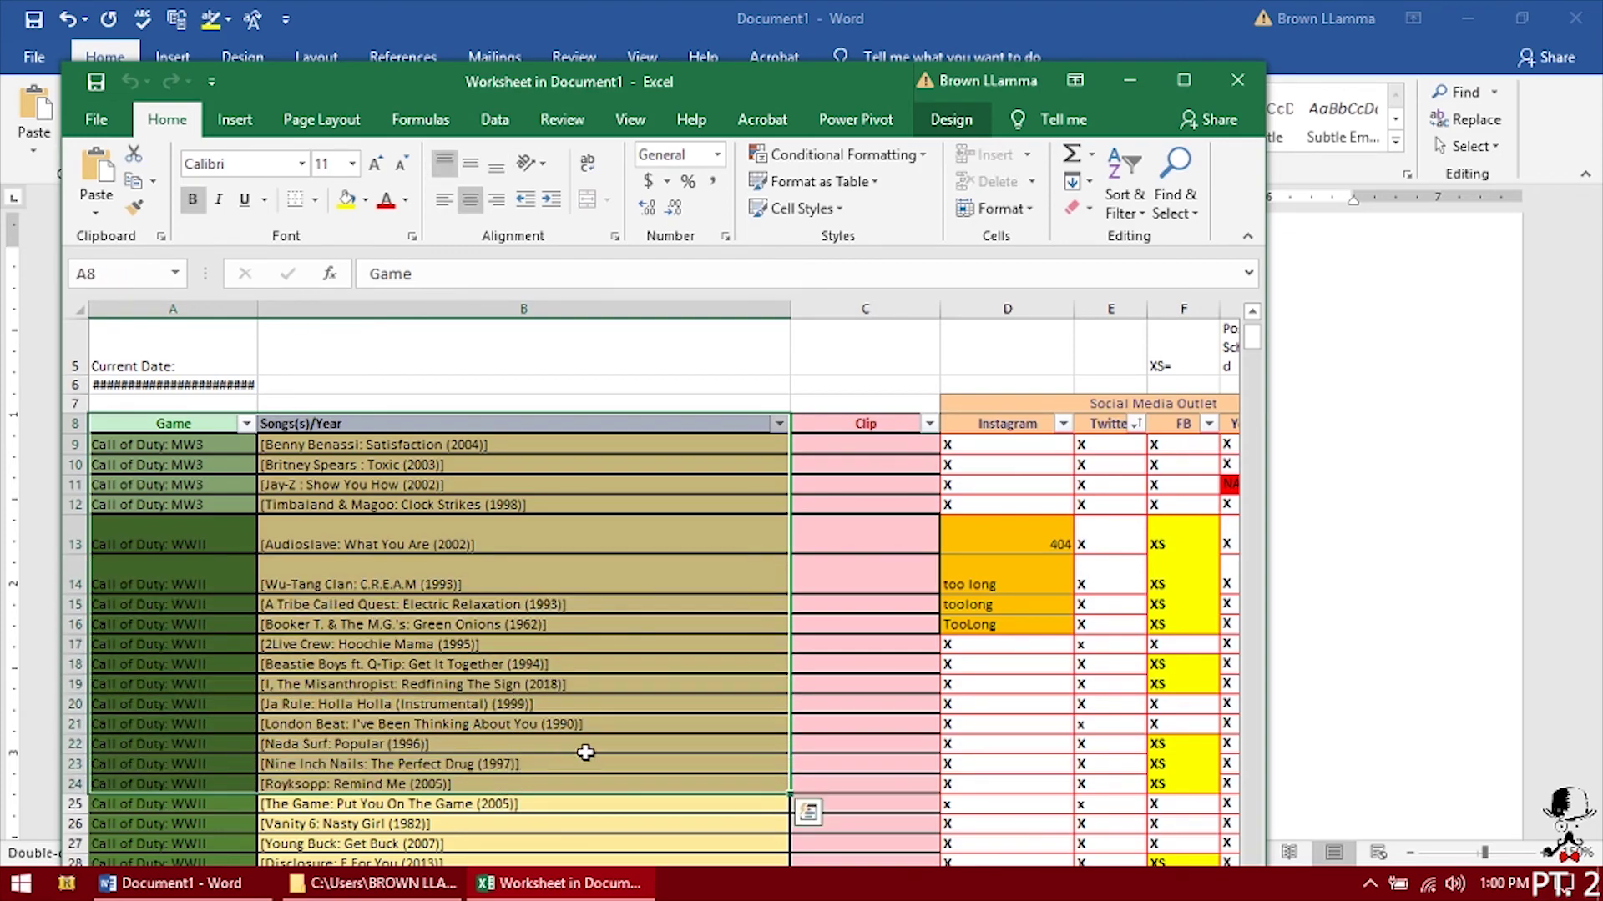
key(ctrl+c)
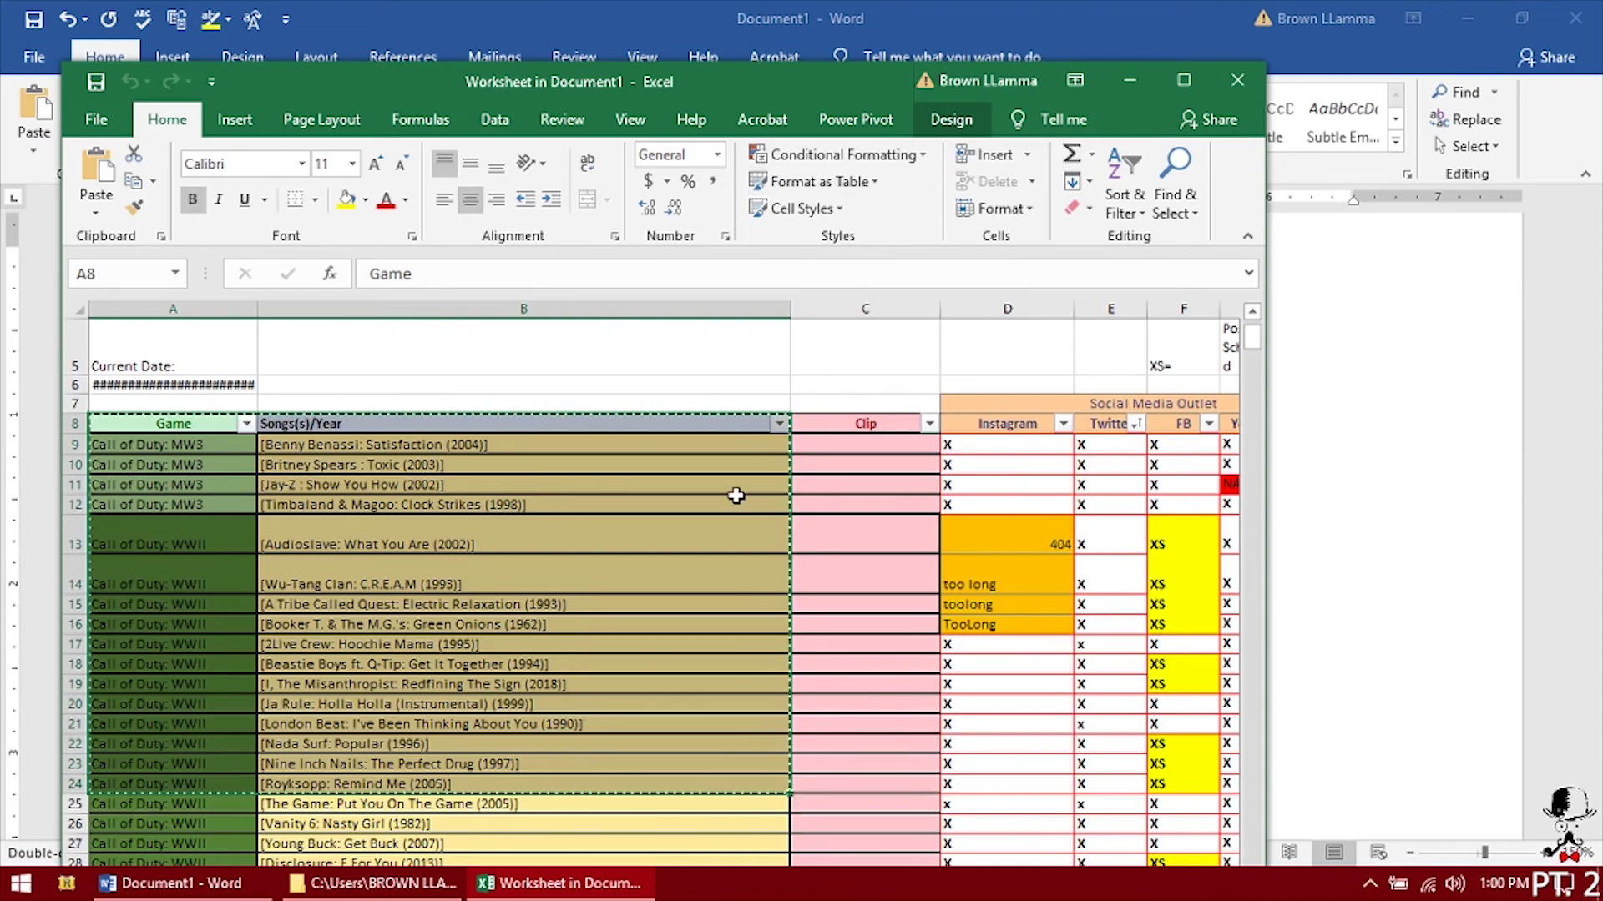
click(1129, 79)
key(Return)
key(ctrl+v)
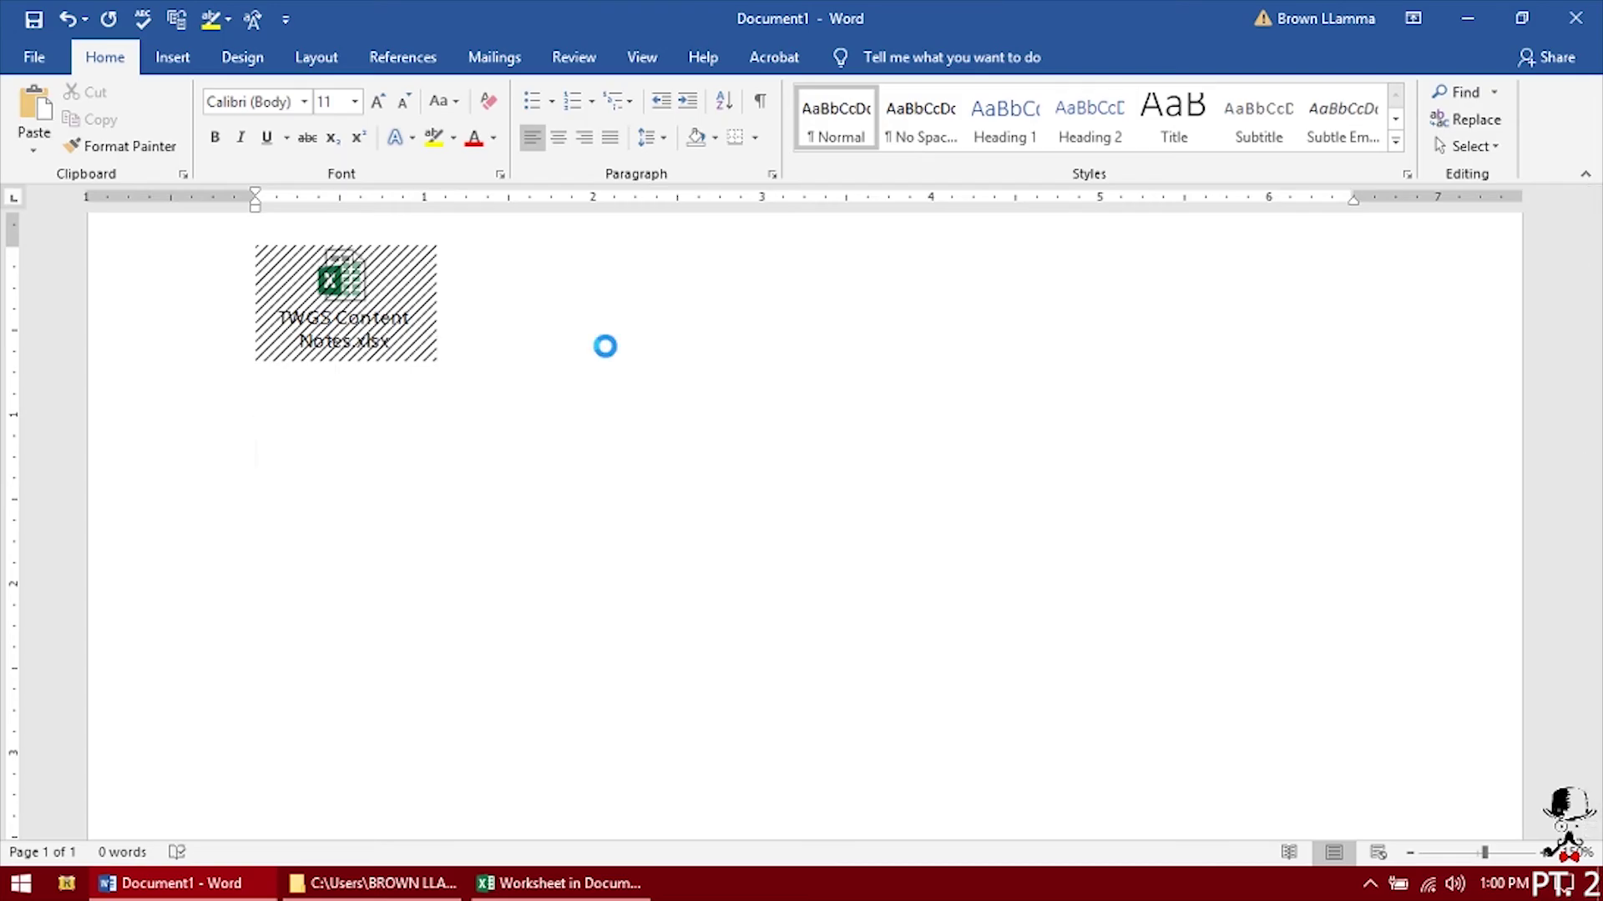
scroll(886, 392, up, 4)
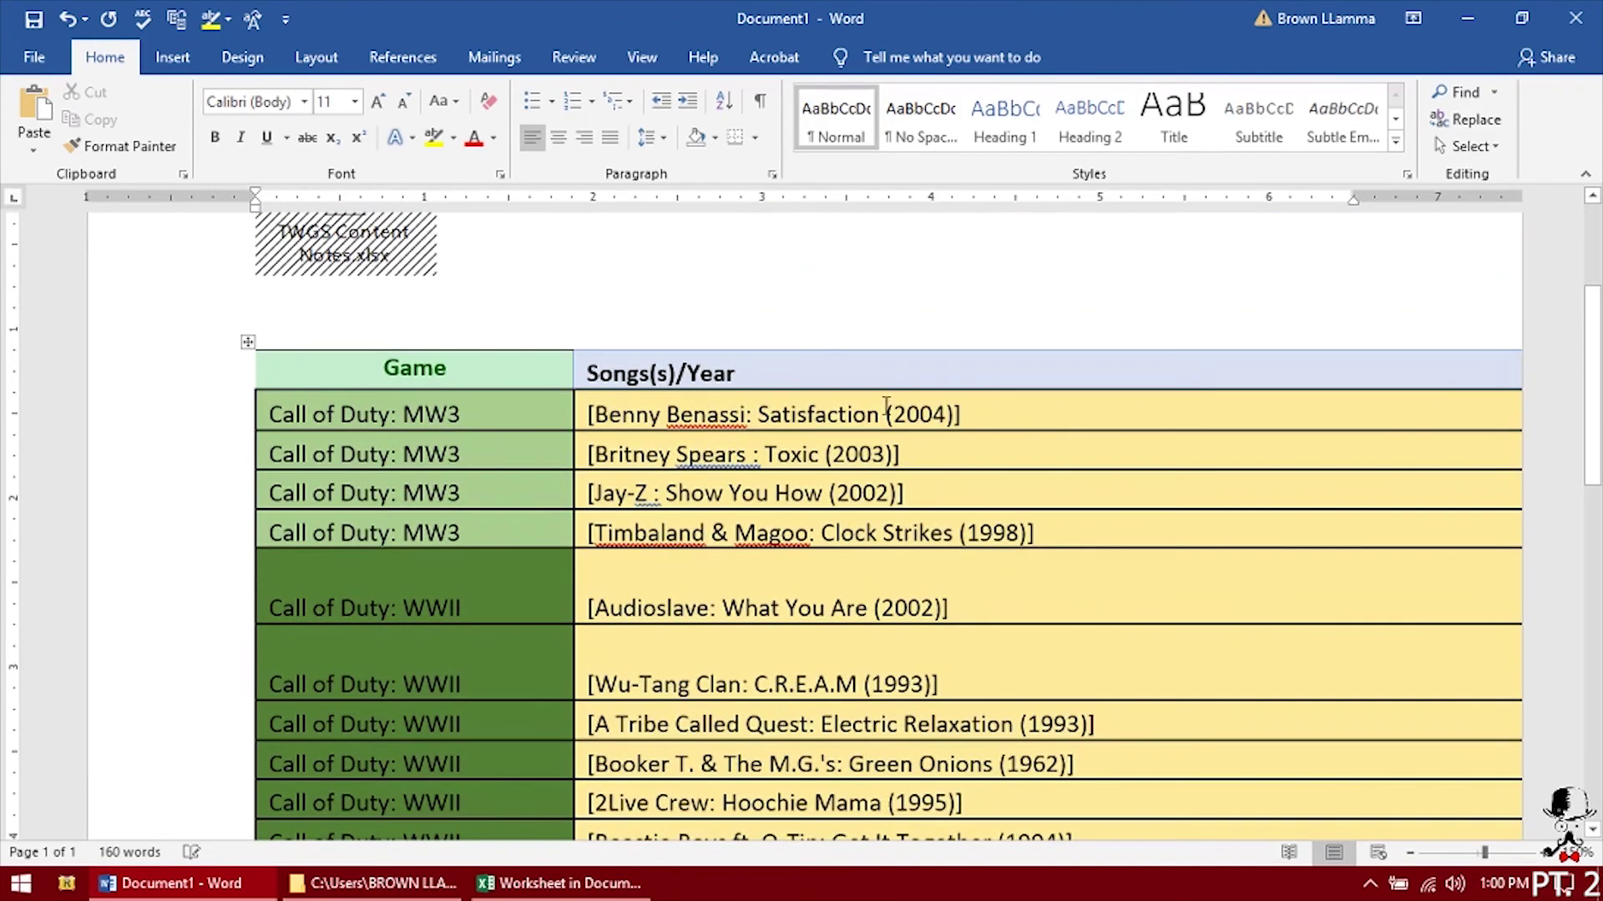
ctrl+scroll(887, 388, down, 4)
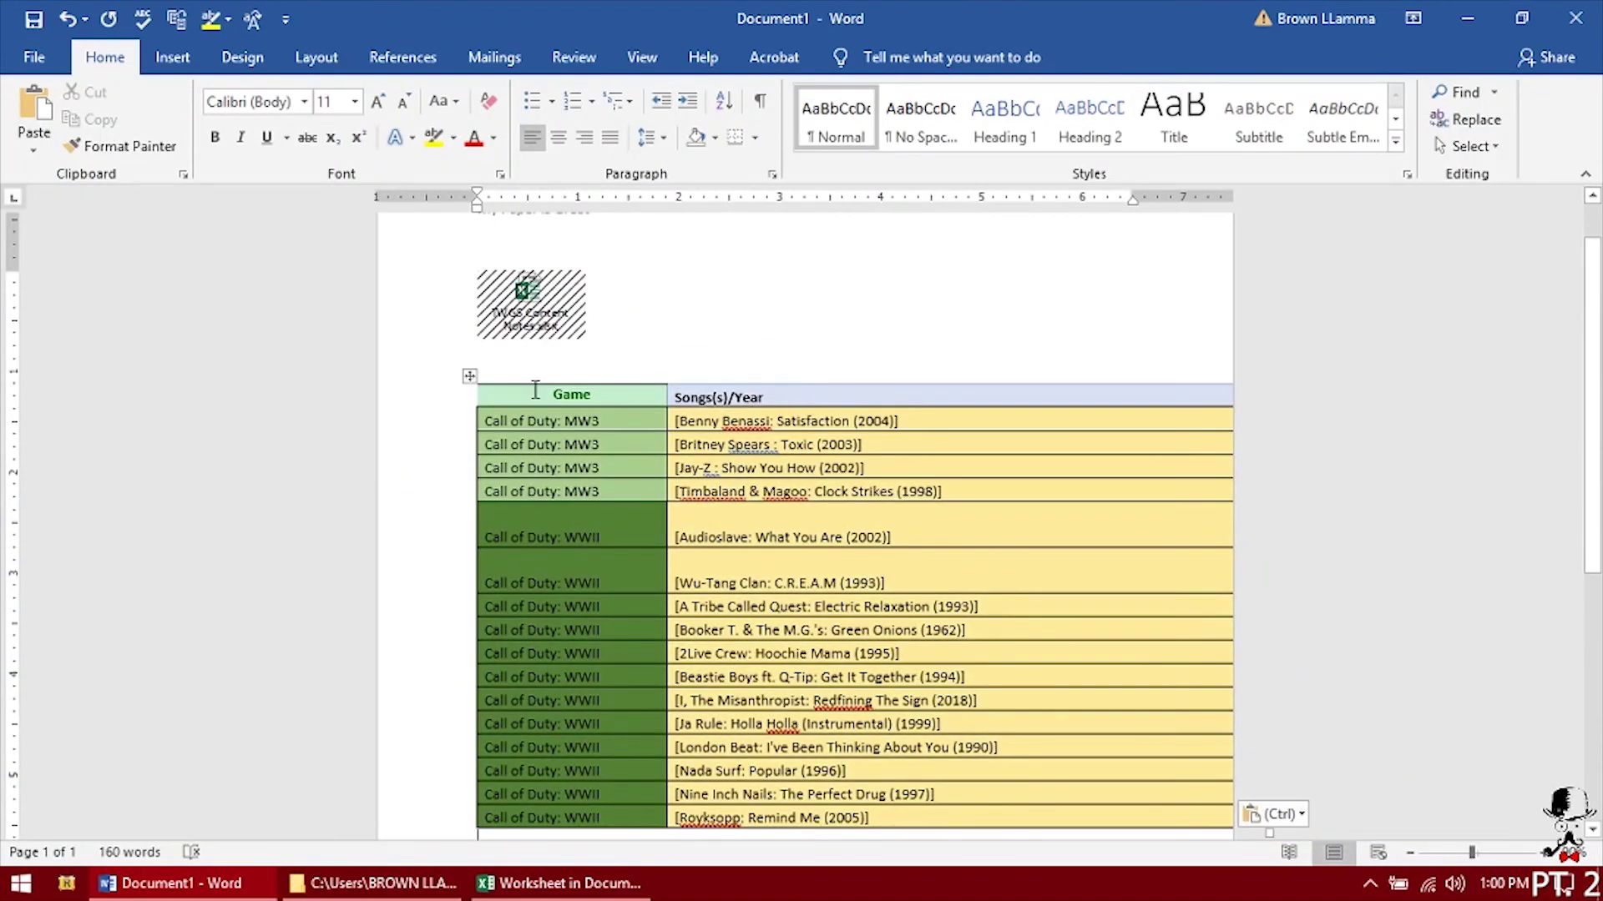
Step: Move the pasted Game and Songs(s)/Year table about half an inch left so its full width fits on the page
drag(468, 380, 410, 380)
scroll(955, 450, down, 3)
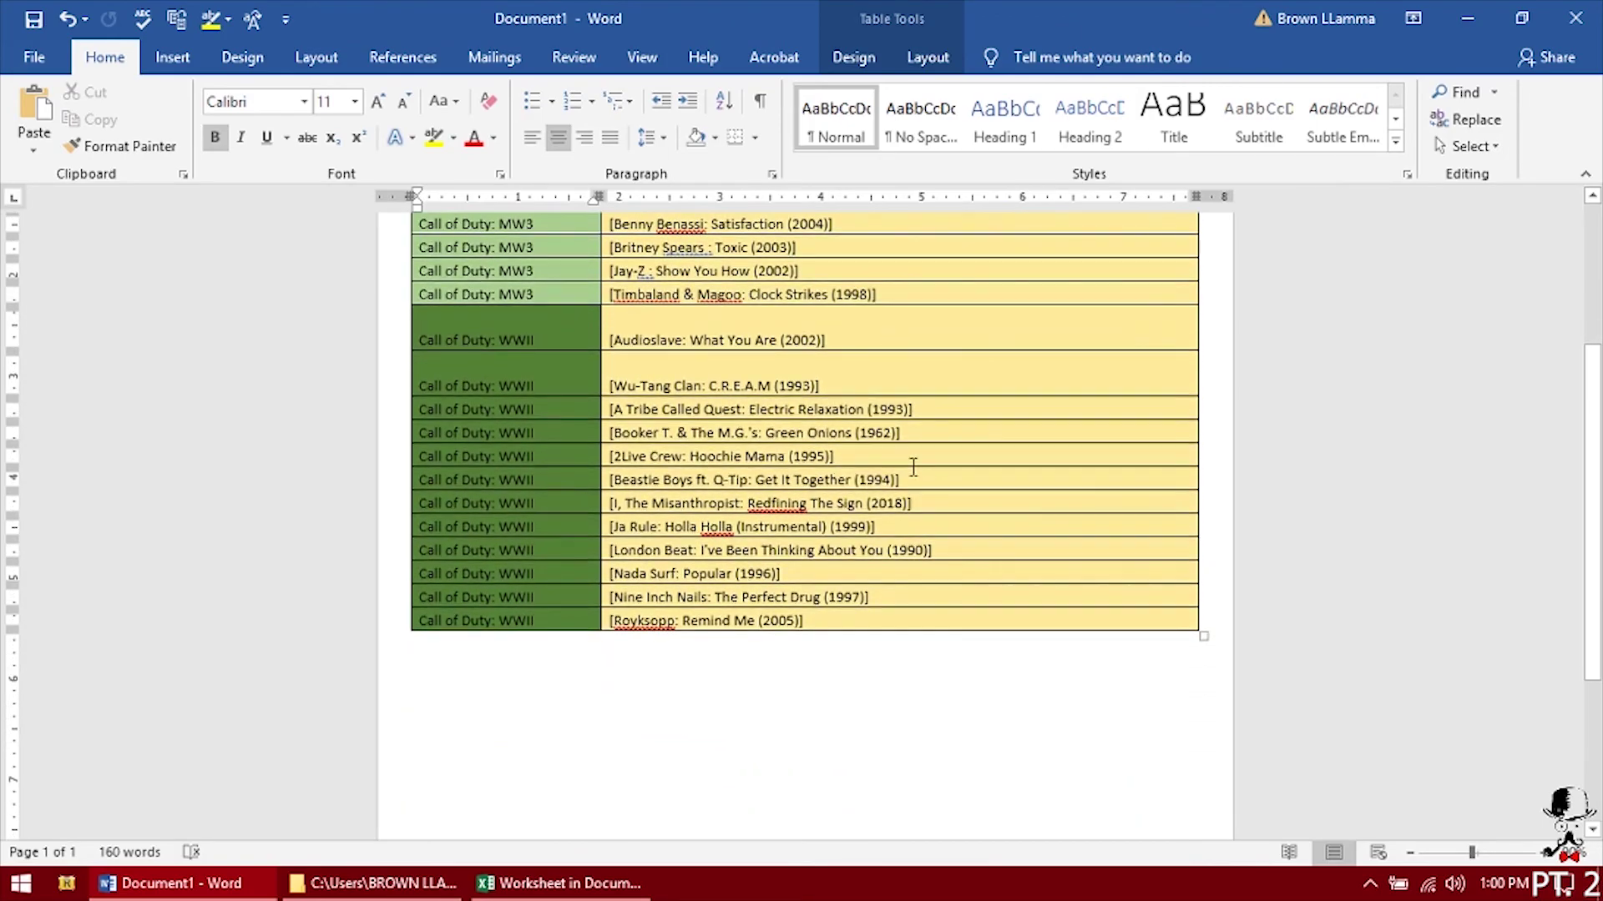
click(818, 372)
scroll(750, 375, up, 2)
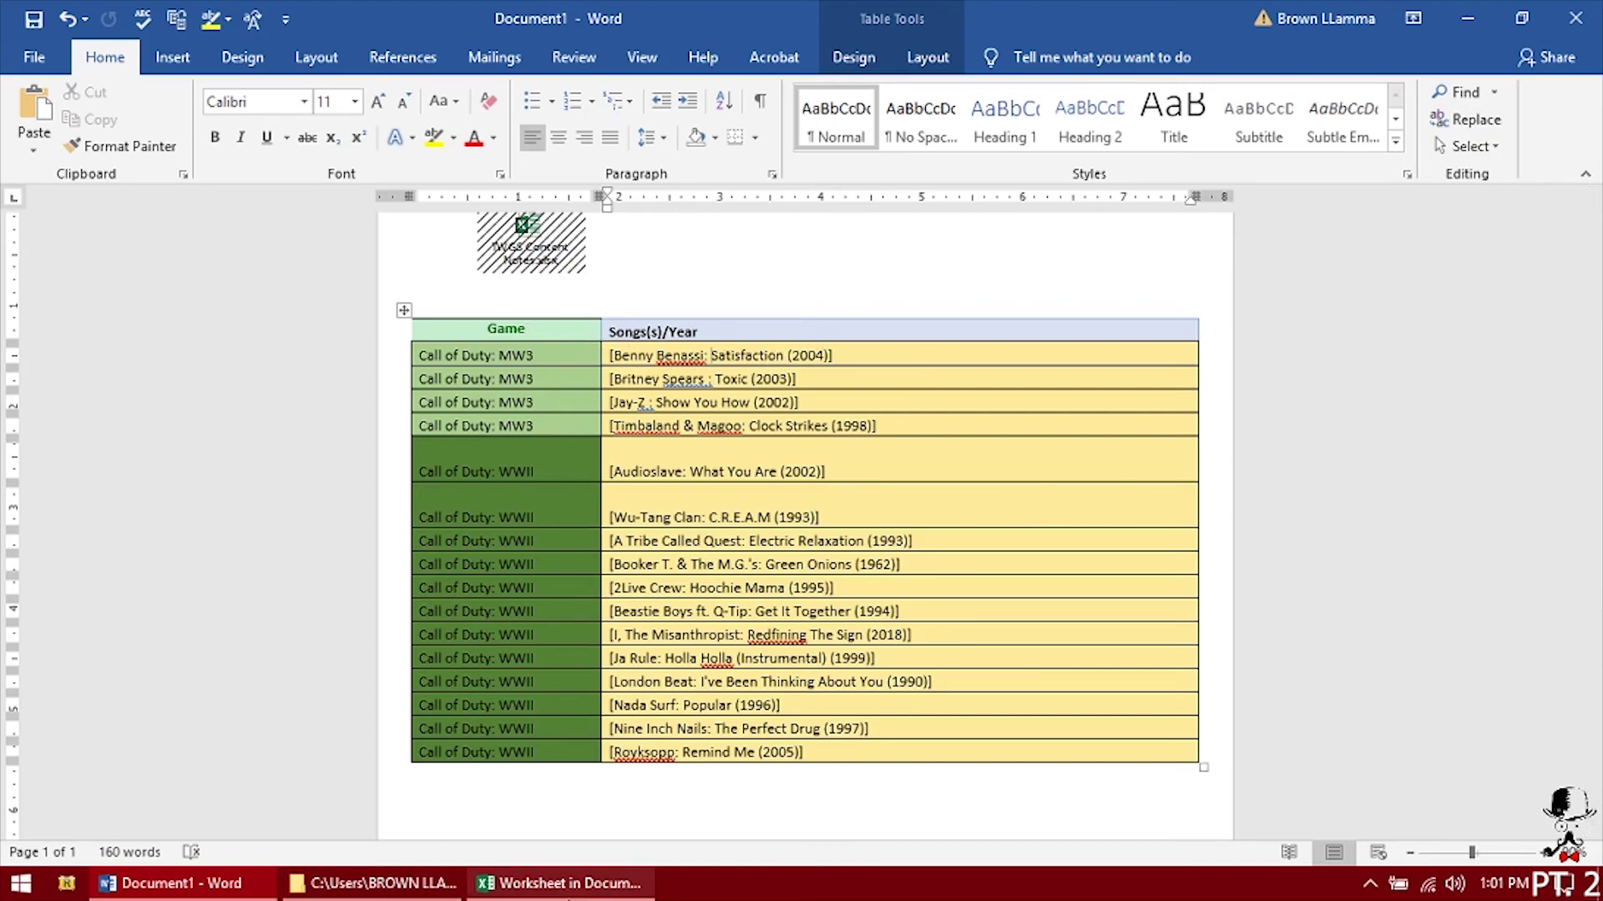
mouse_move(575, 893)
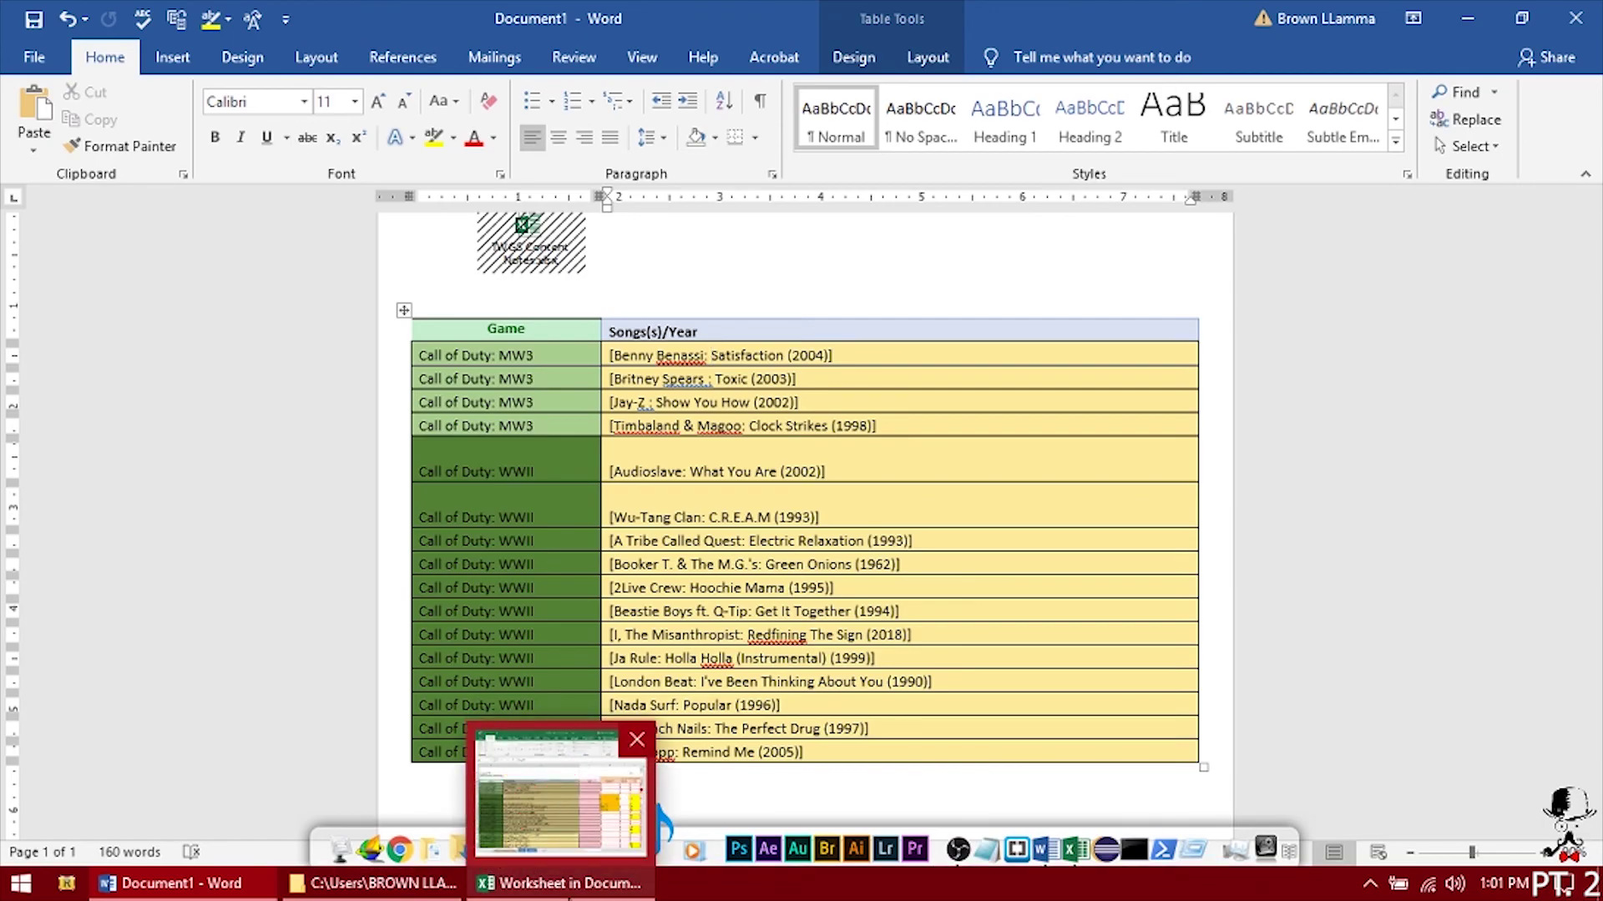
mouse_move(551, 773)
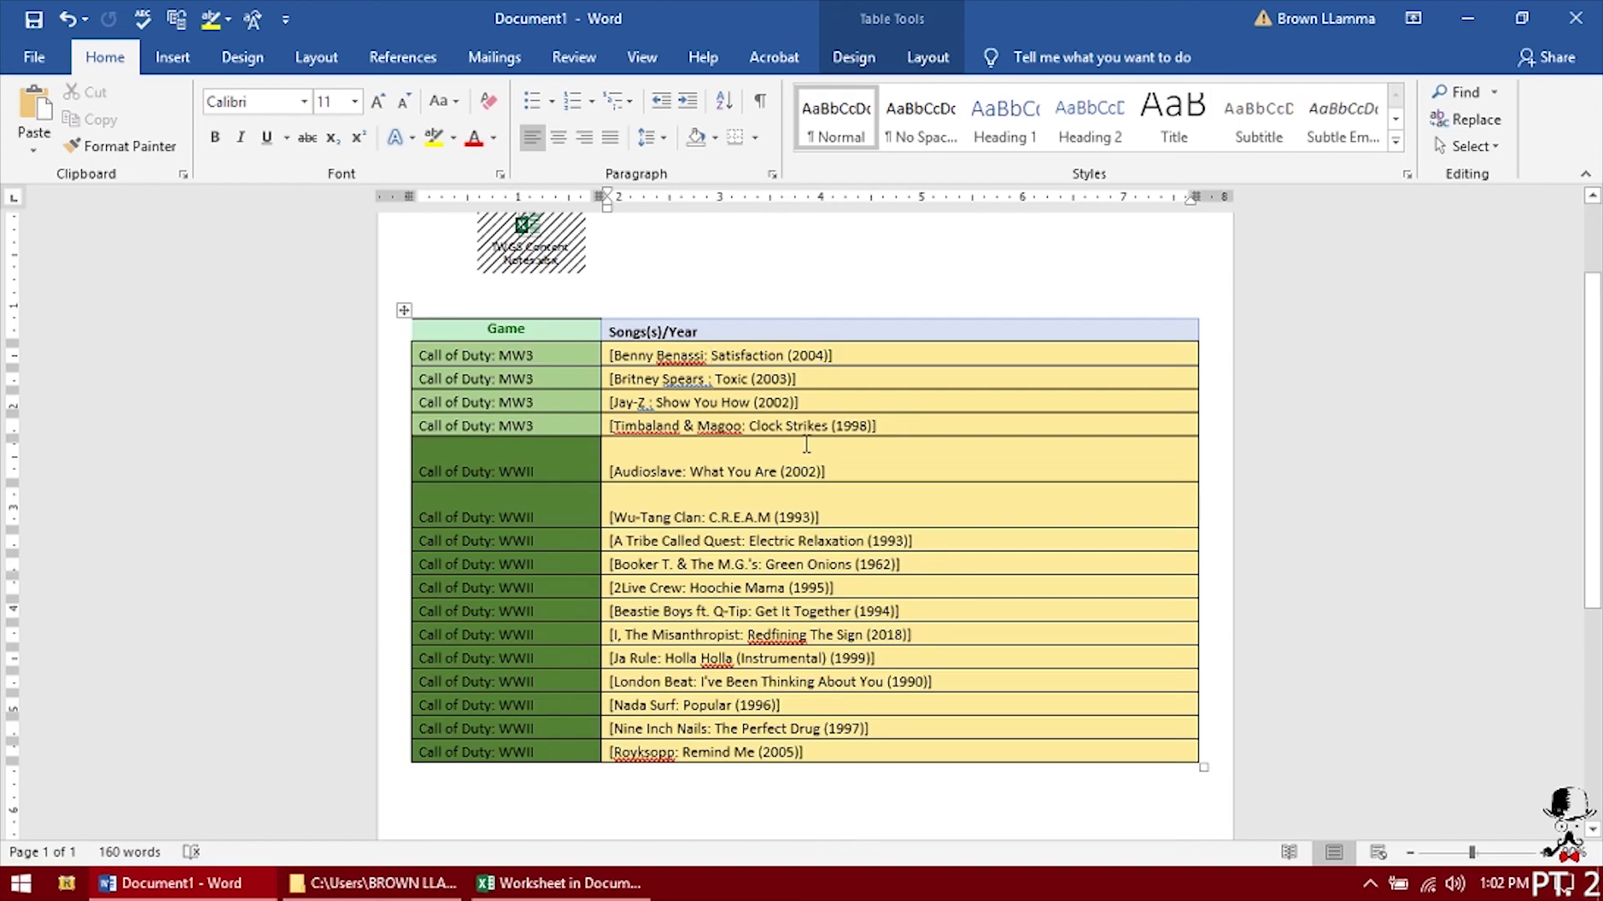
Step: Insert two blank rows in the pasted table, directly below the Benny Benassi: Satisfaction (2004) row
click(405, 310)
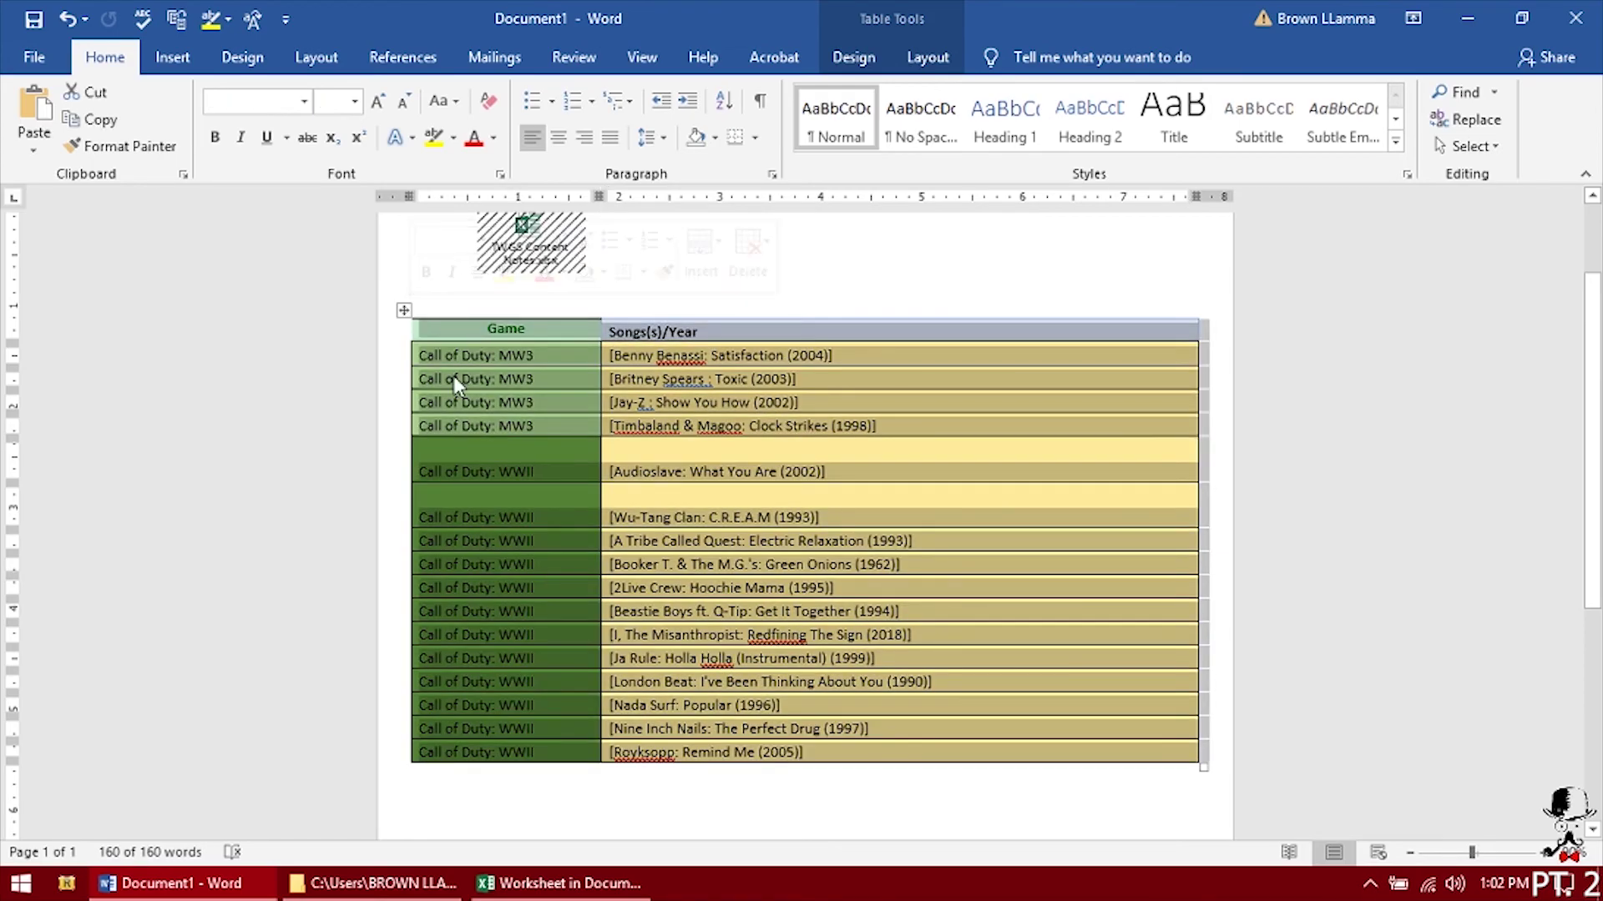
click(851, 284)
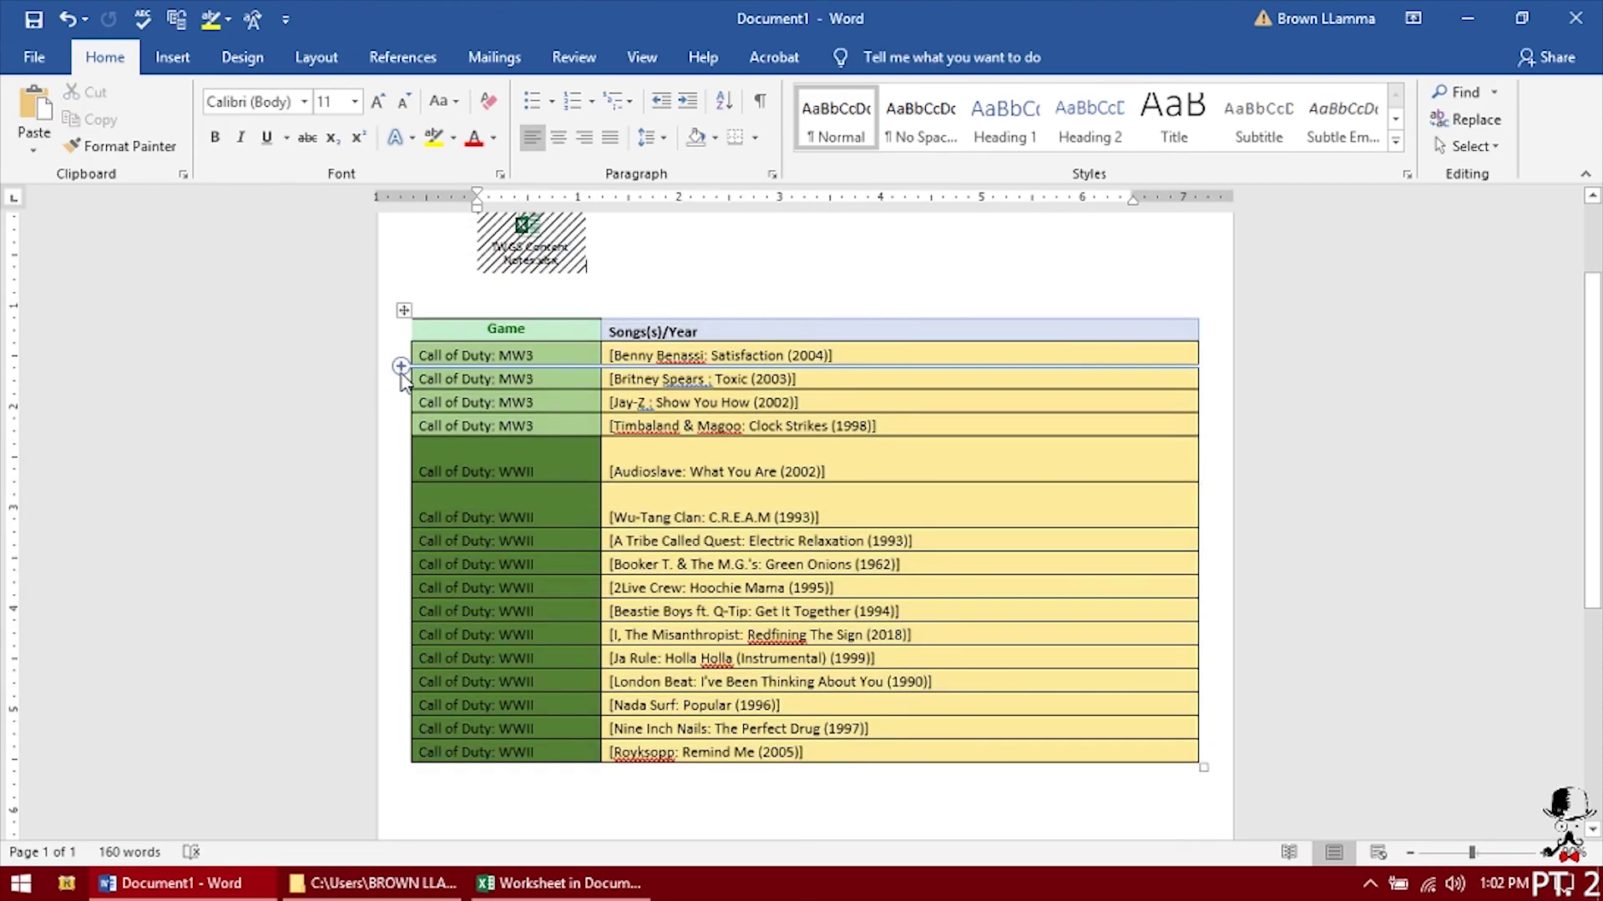
click(400, 367)
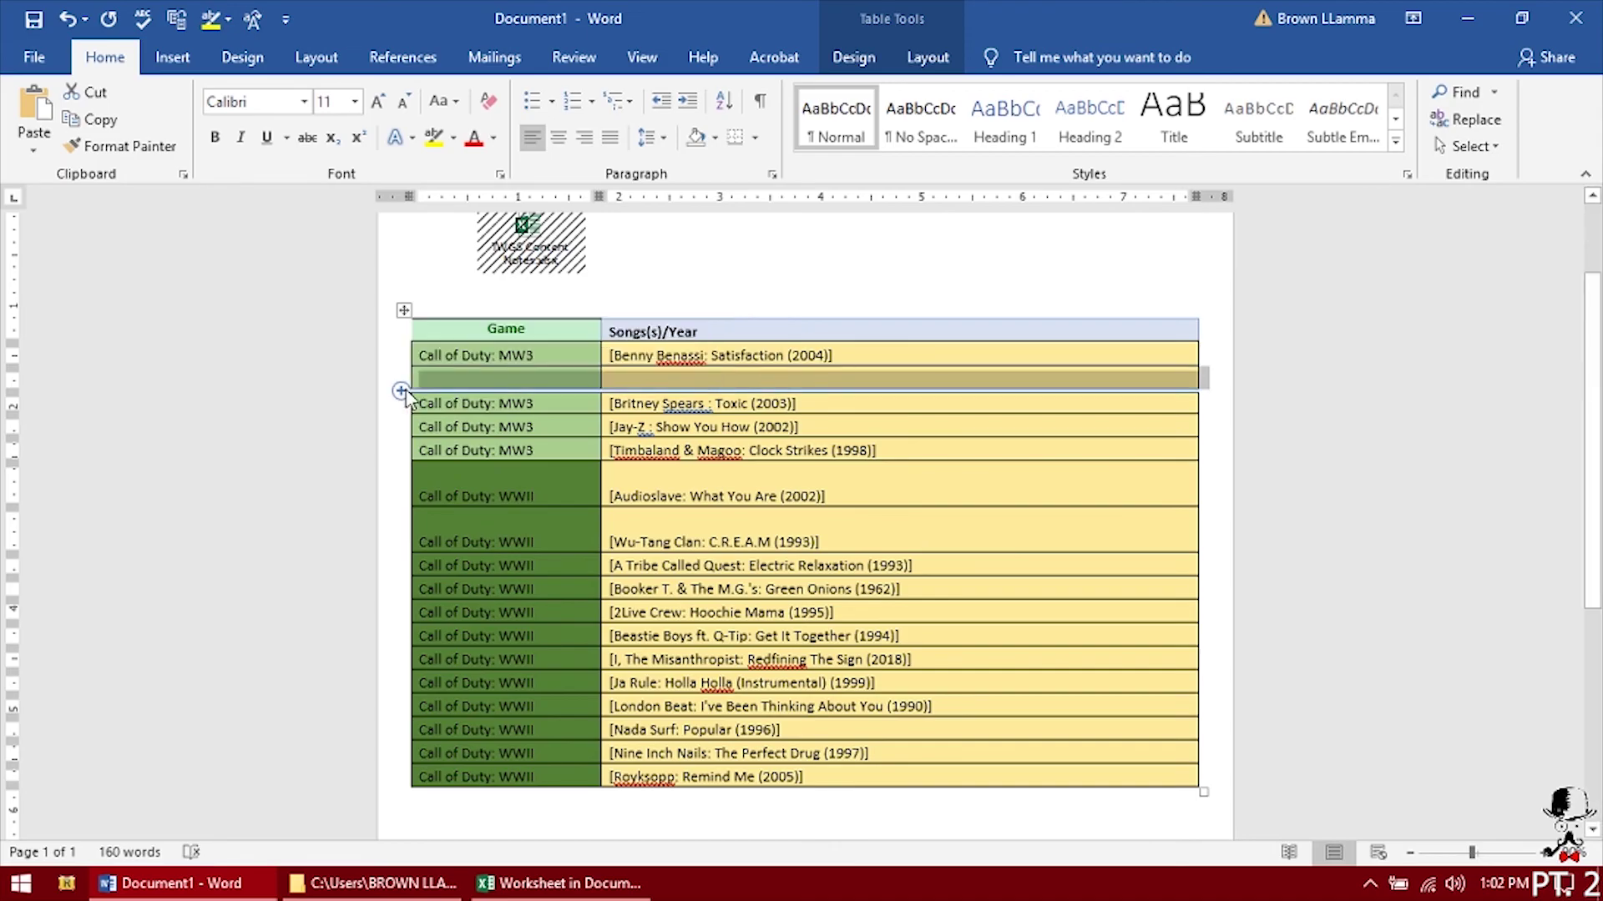
click(401, 390)
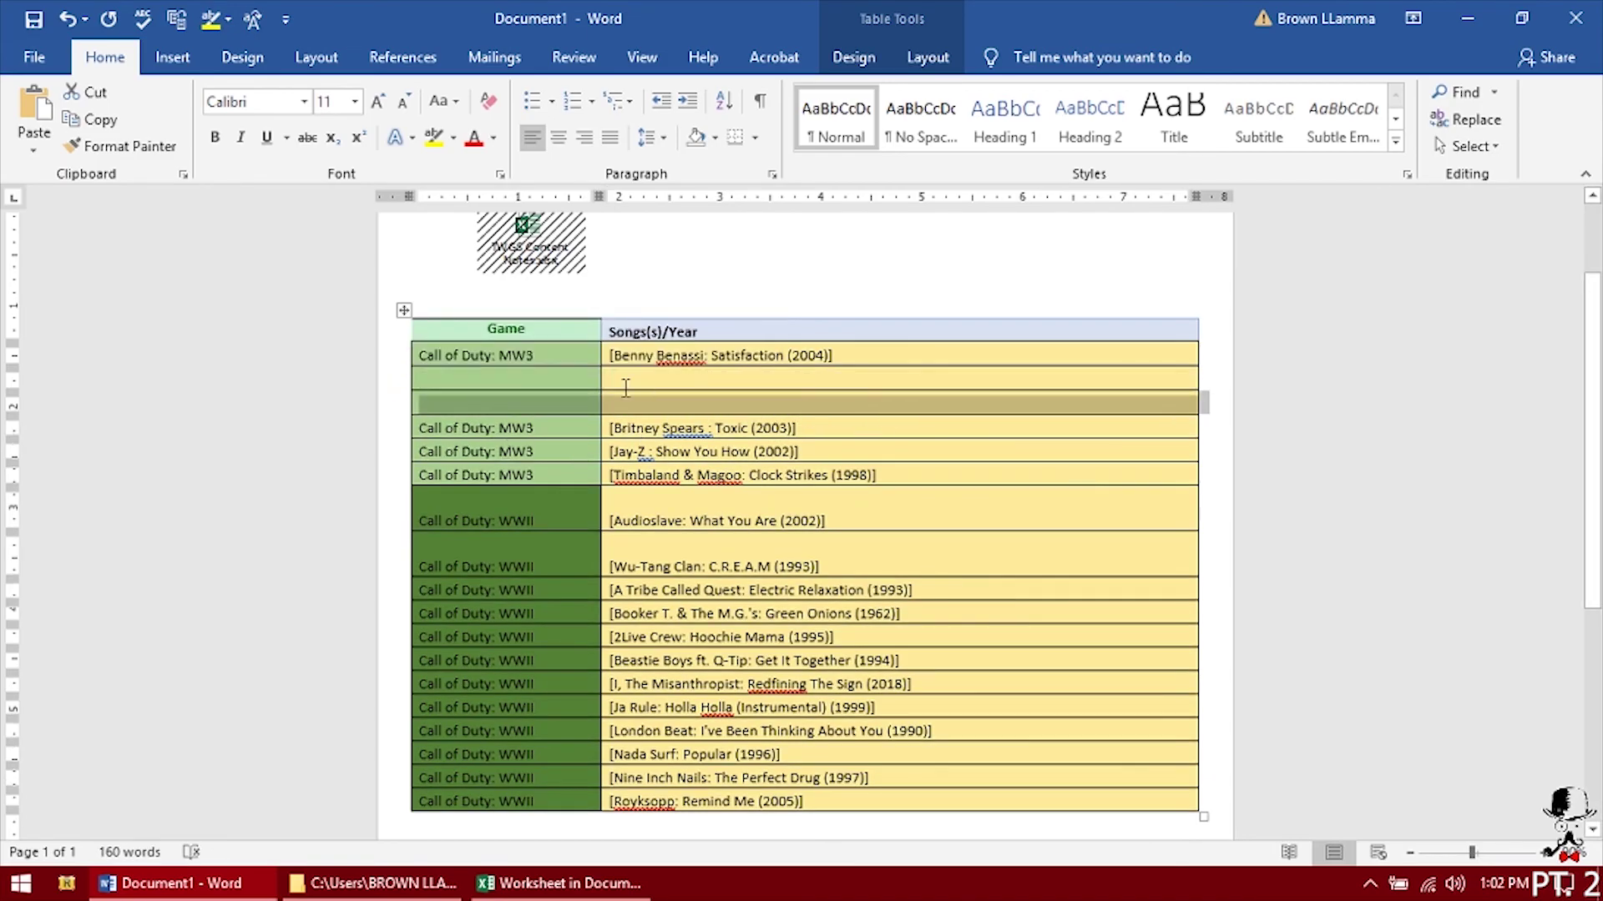
click(516, 380)
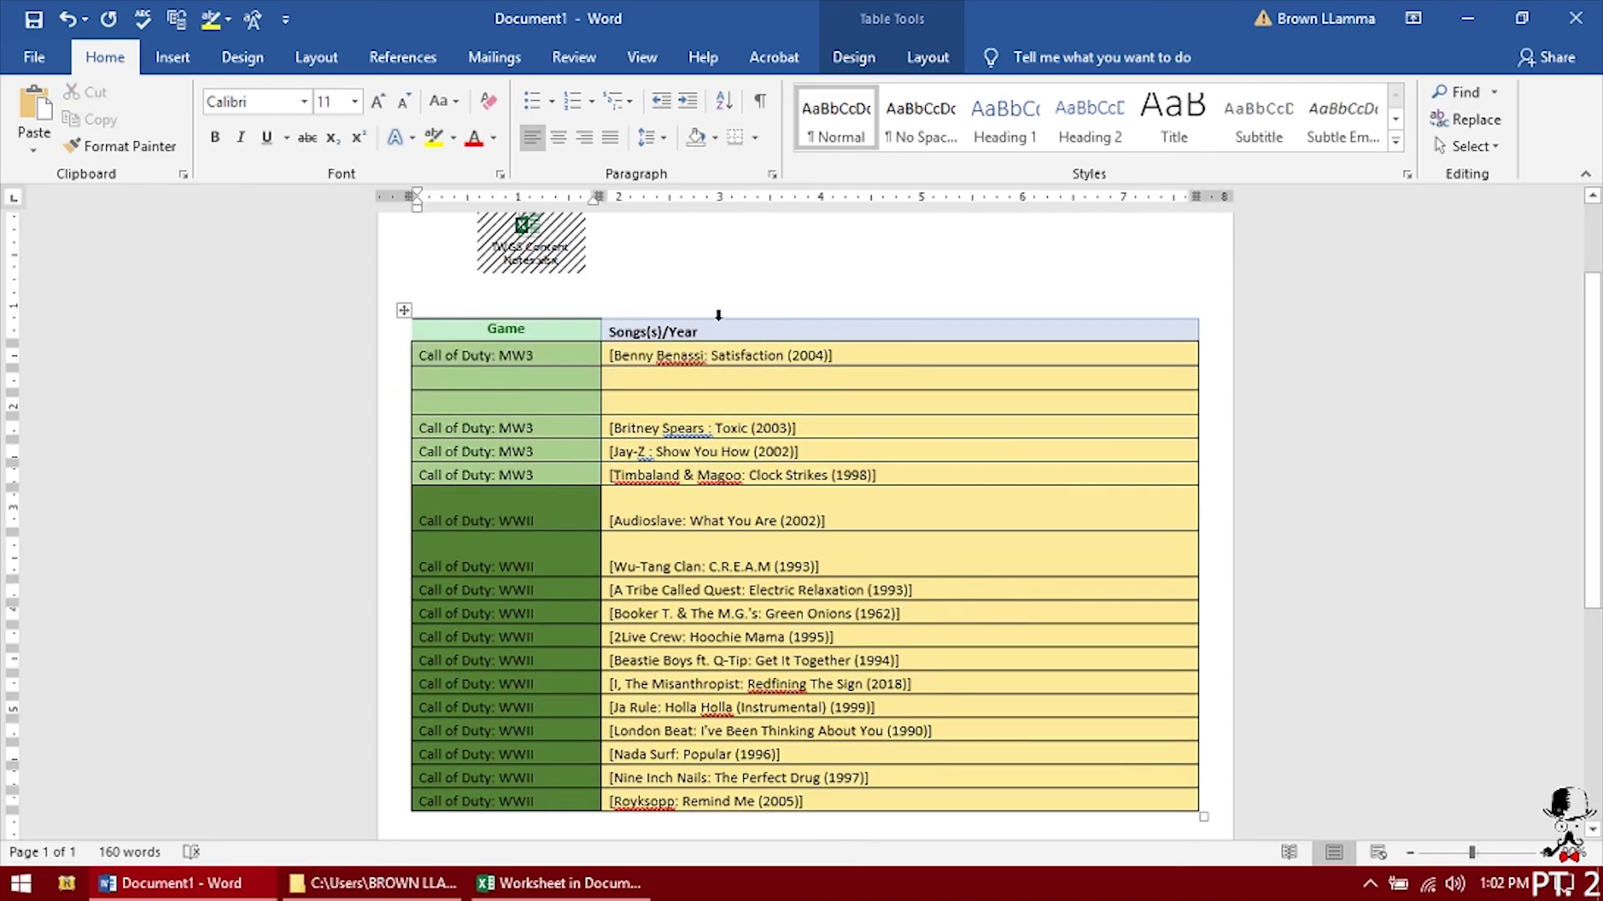
Step: Delete the whole pasted songs table and the embedded TWGS Content Notes.xlsx object from the document body
click(403, 312)
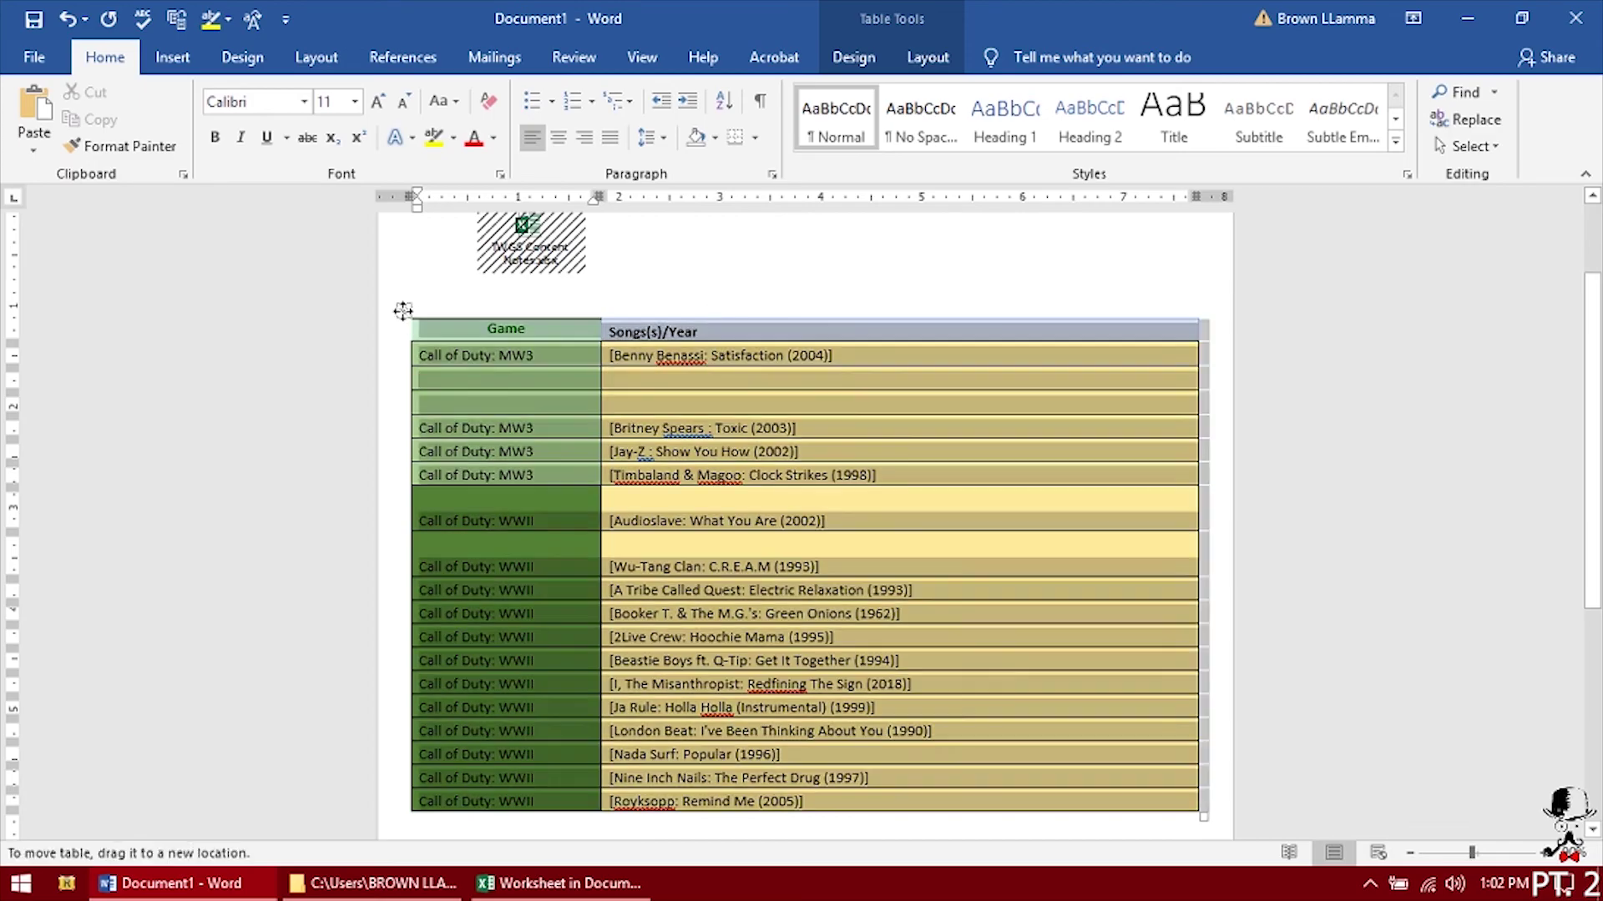
key(Delete)
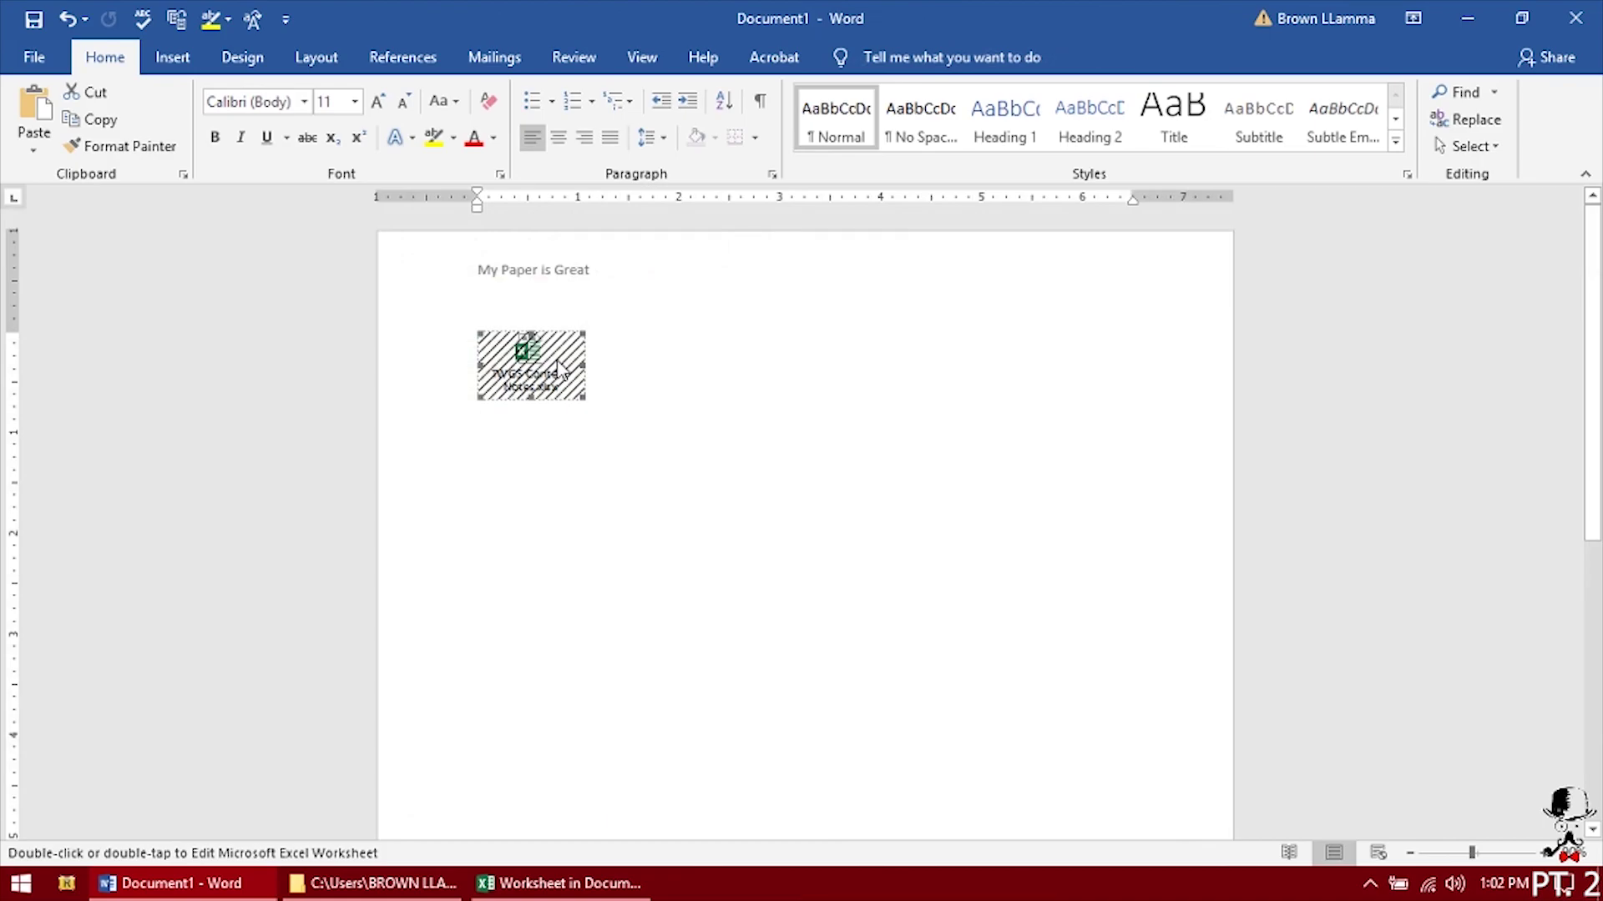
key(Delete)
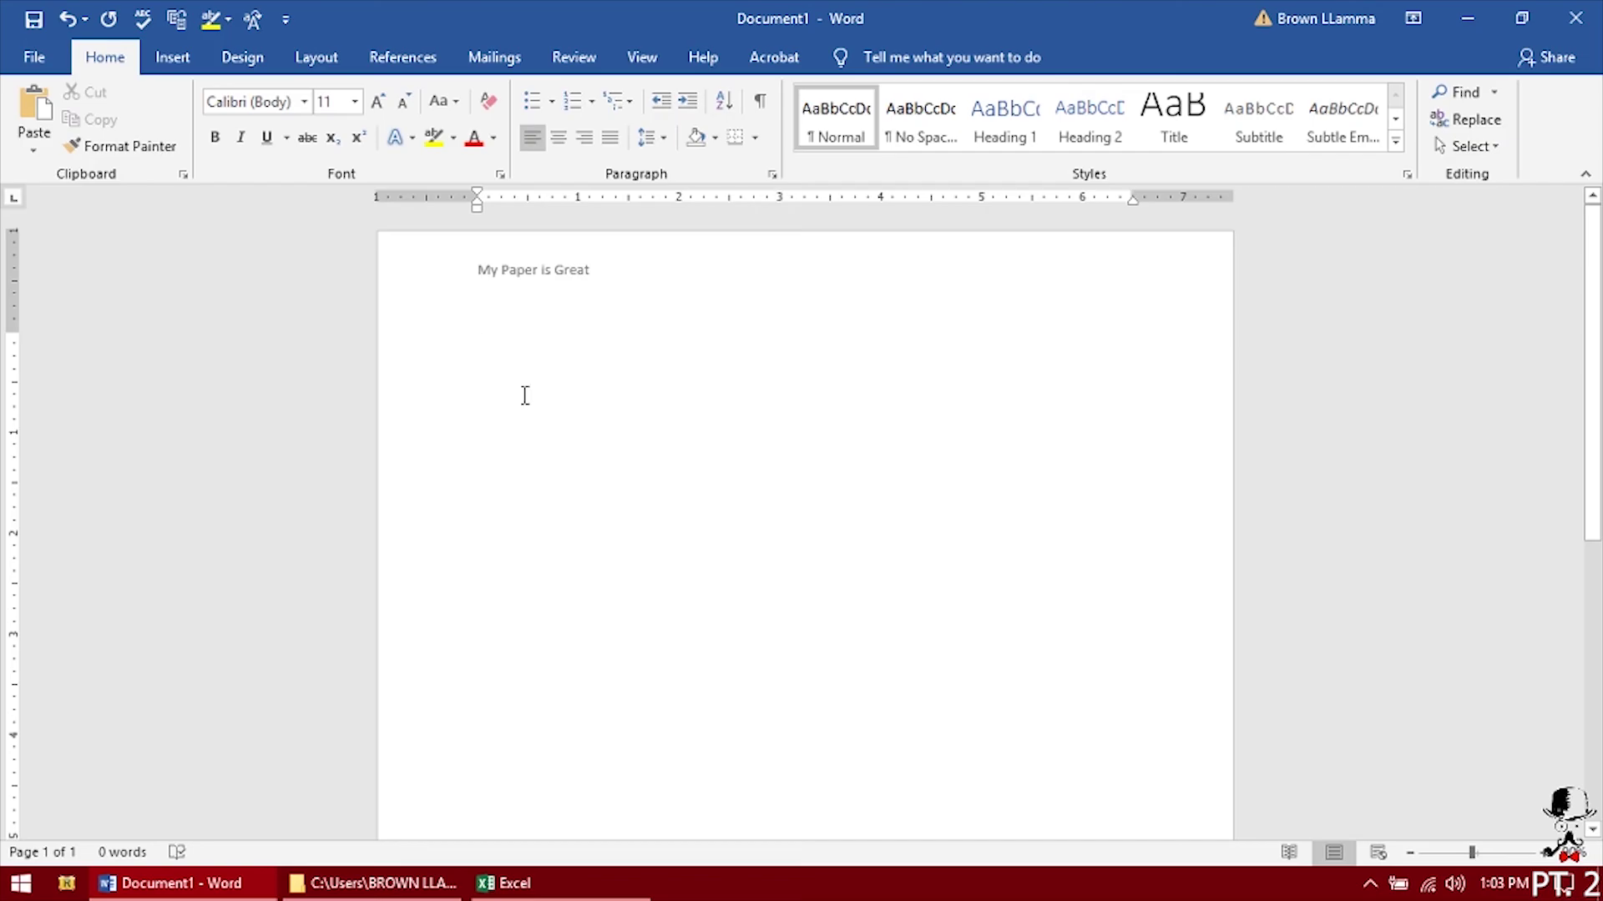
Step: Switch to the empty Excel window left over from the embedded worksheet
click(531, 886)
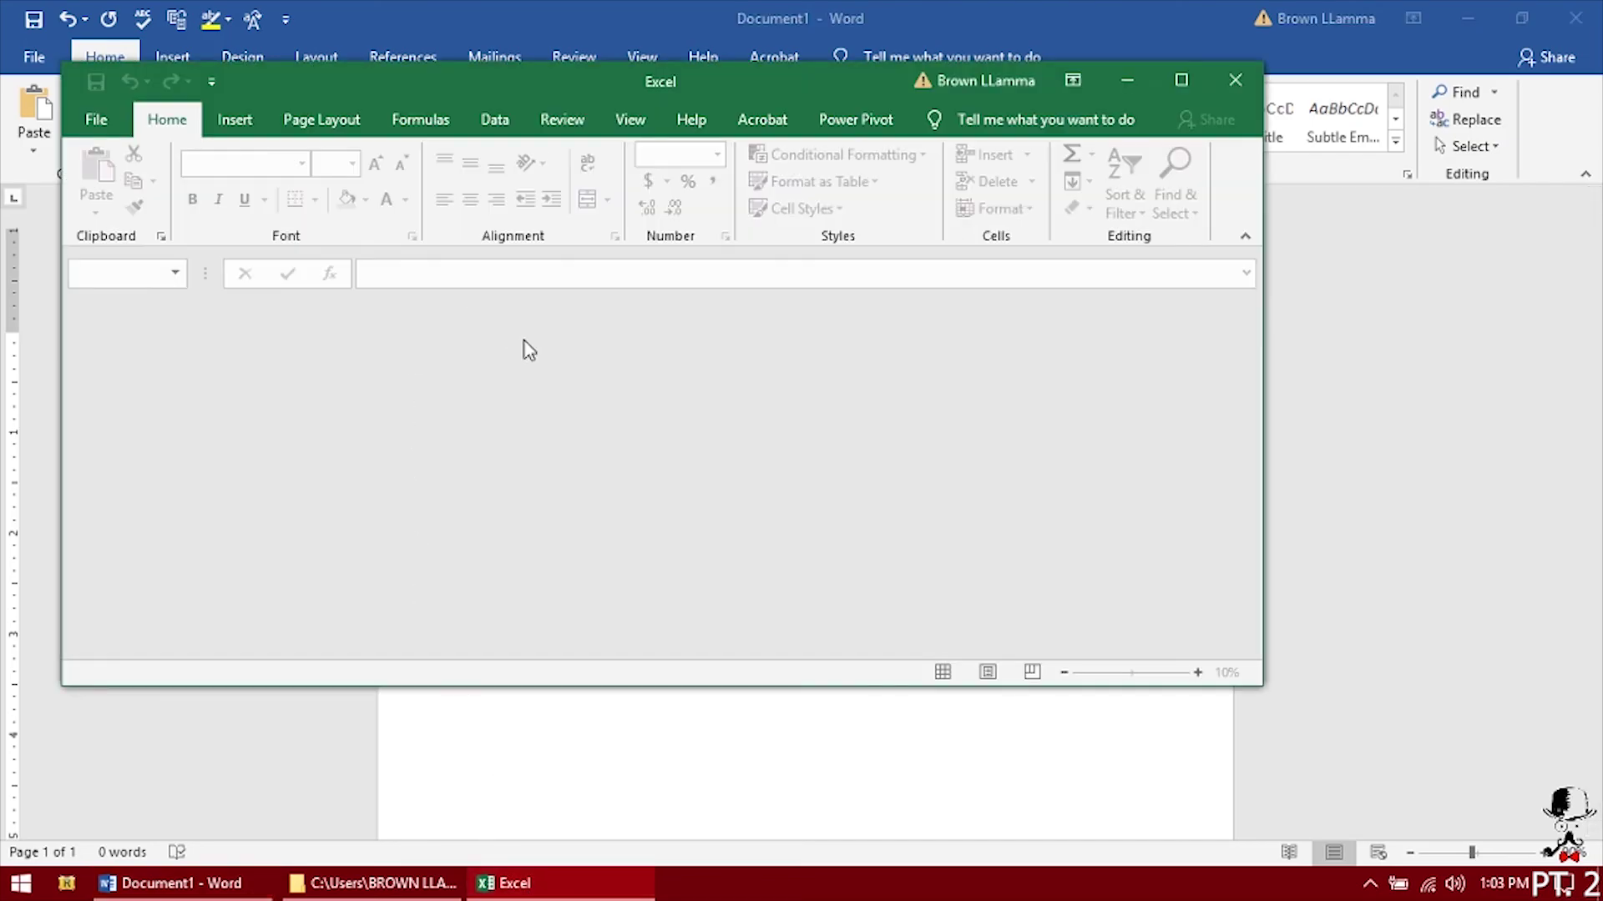